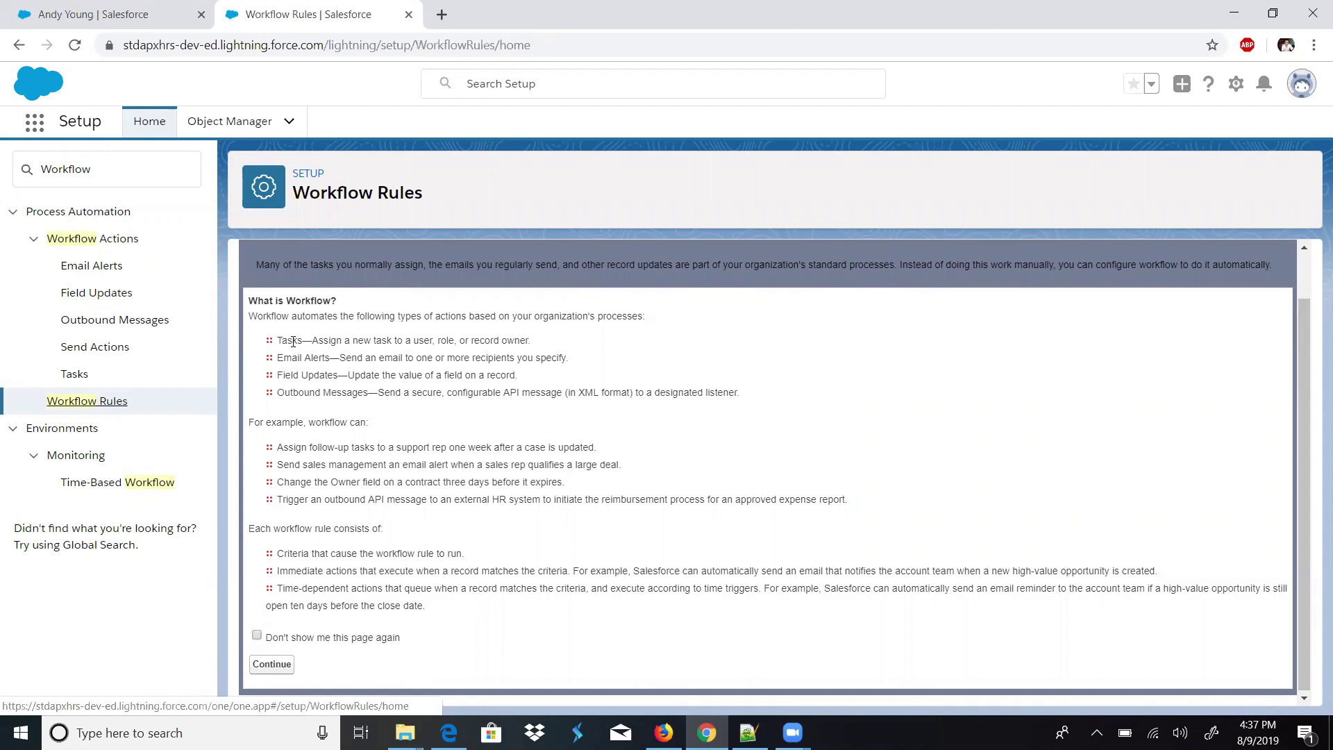
- Review the workflow action types on the What is Workflow? page and continue to All Workflow Rules
{"action": "double_click", "coordinate": [293, 342]}
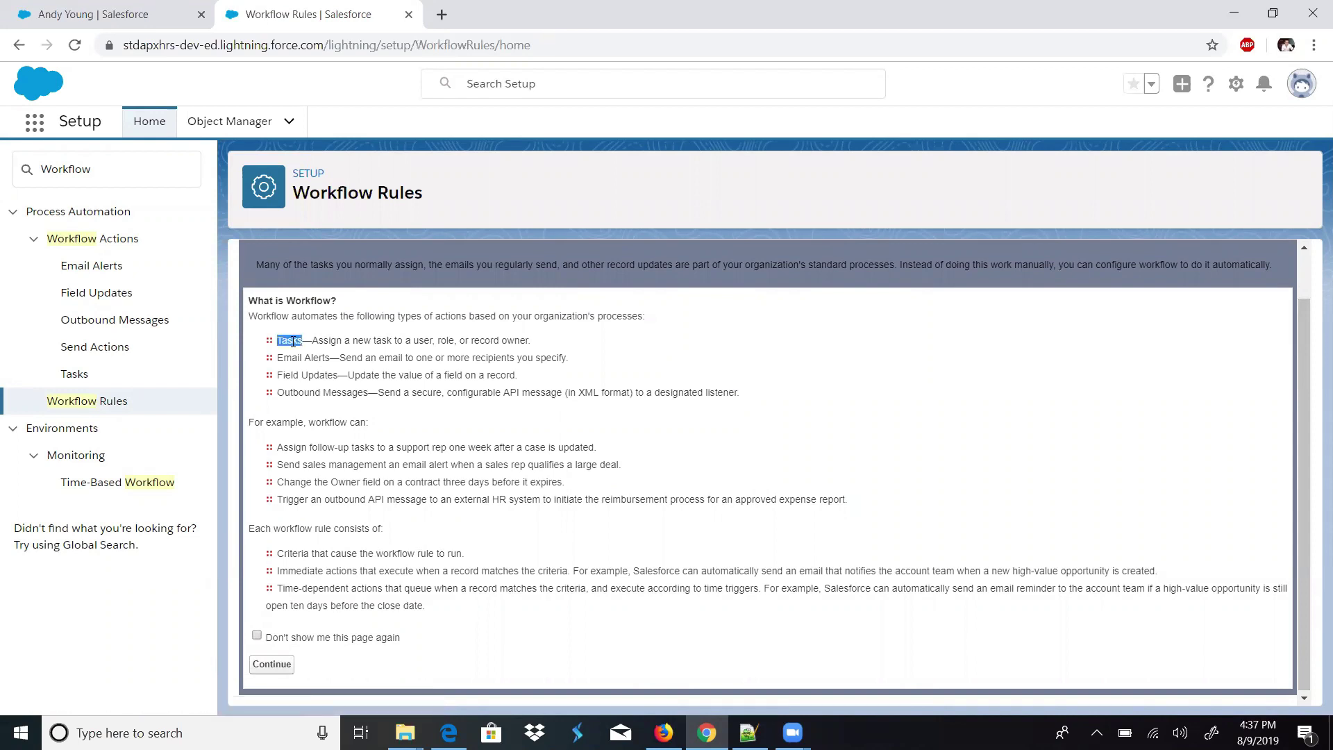
{"action": "double_click", "coordinate": [290, 359]}
{"action": "left_click_drag", "start_coordinate": [368, 393], "coordinate": [248, 301]}
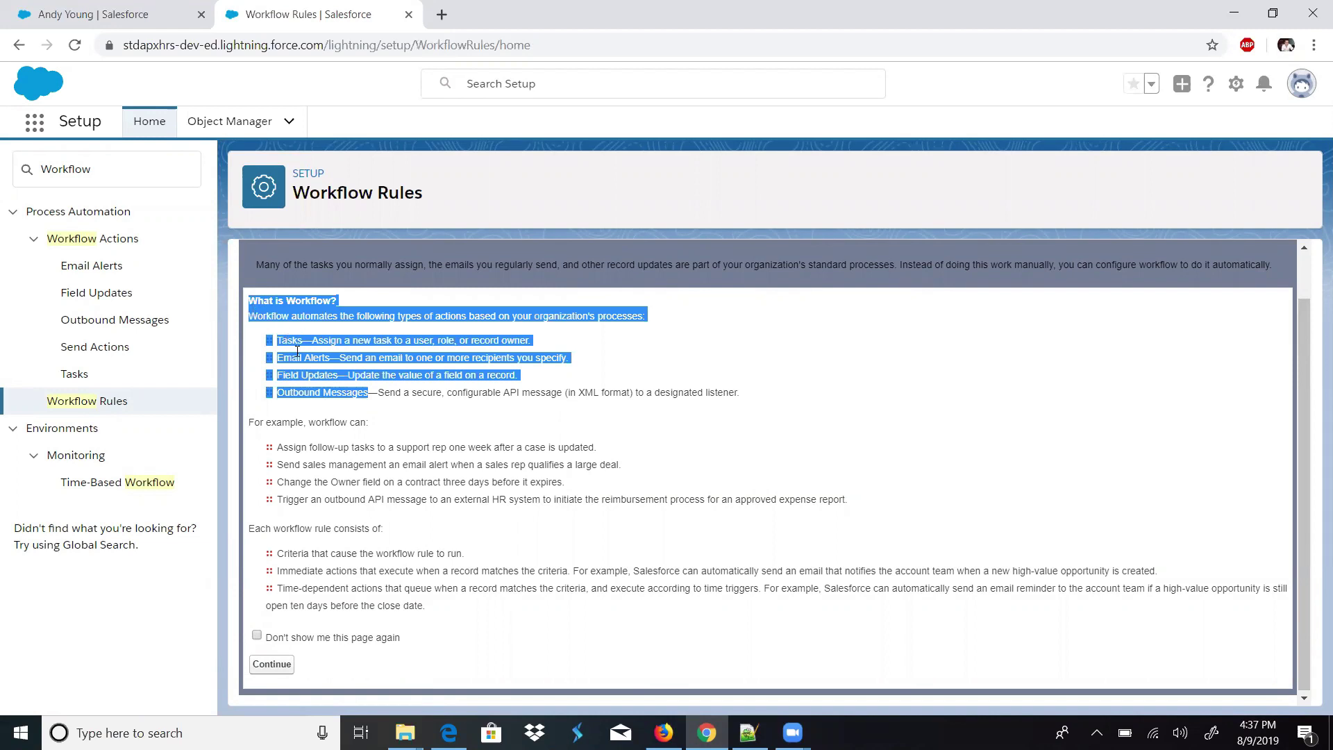
{"action": "left_click", "coordinate": [389, 417]}
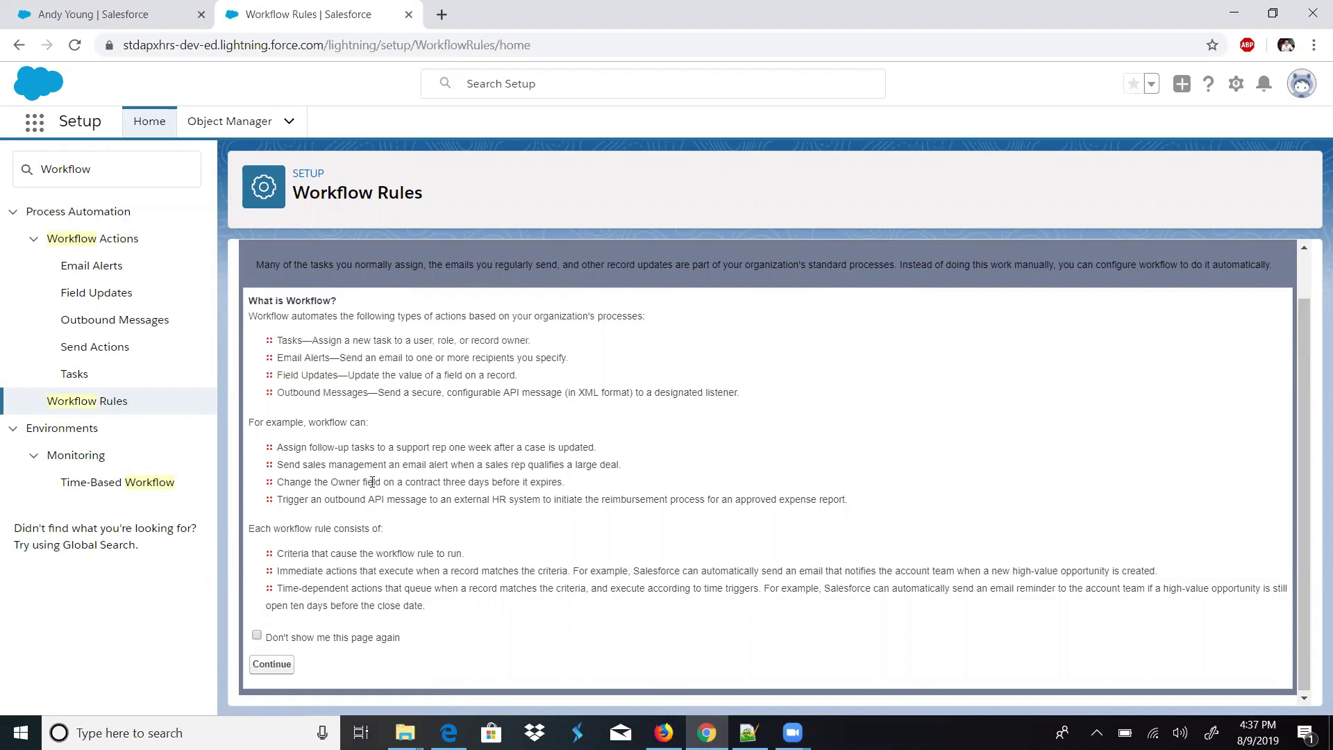
{"action": "left_click", "coordinate": [292, 665]}
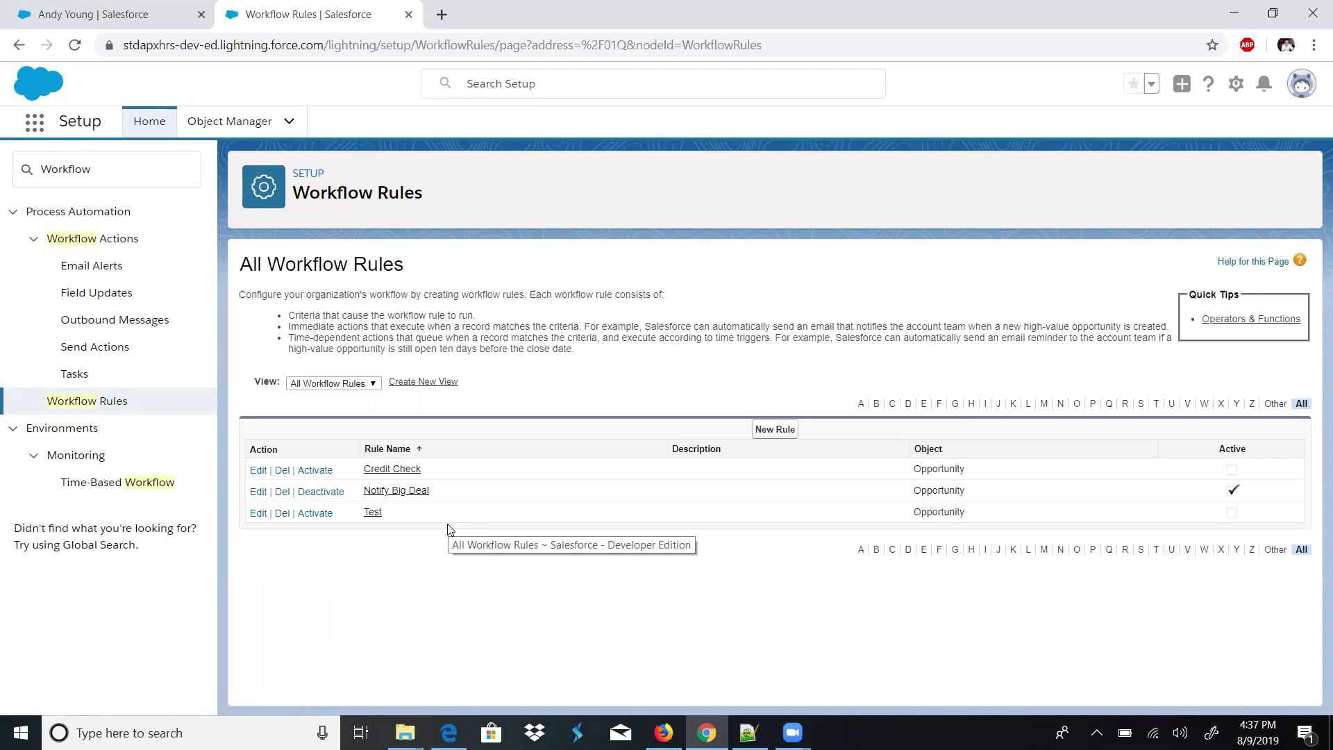
- Begin a new workflow rule from the All Workflow Rules list
{"action": "left_click", "coordinate": [776, 431]}
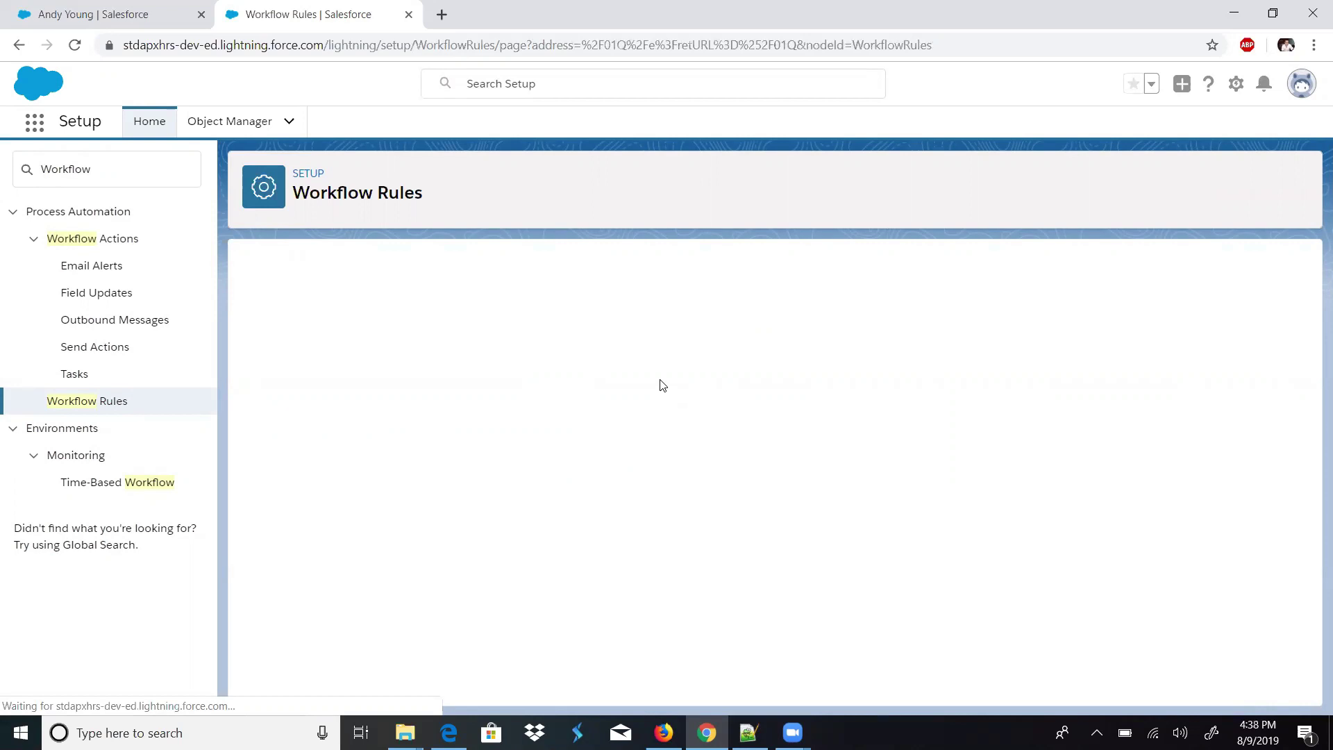
{"action": "triple_click", "coordinate": [421, 196]}
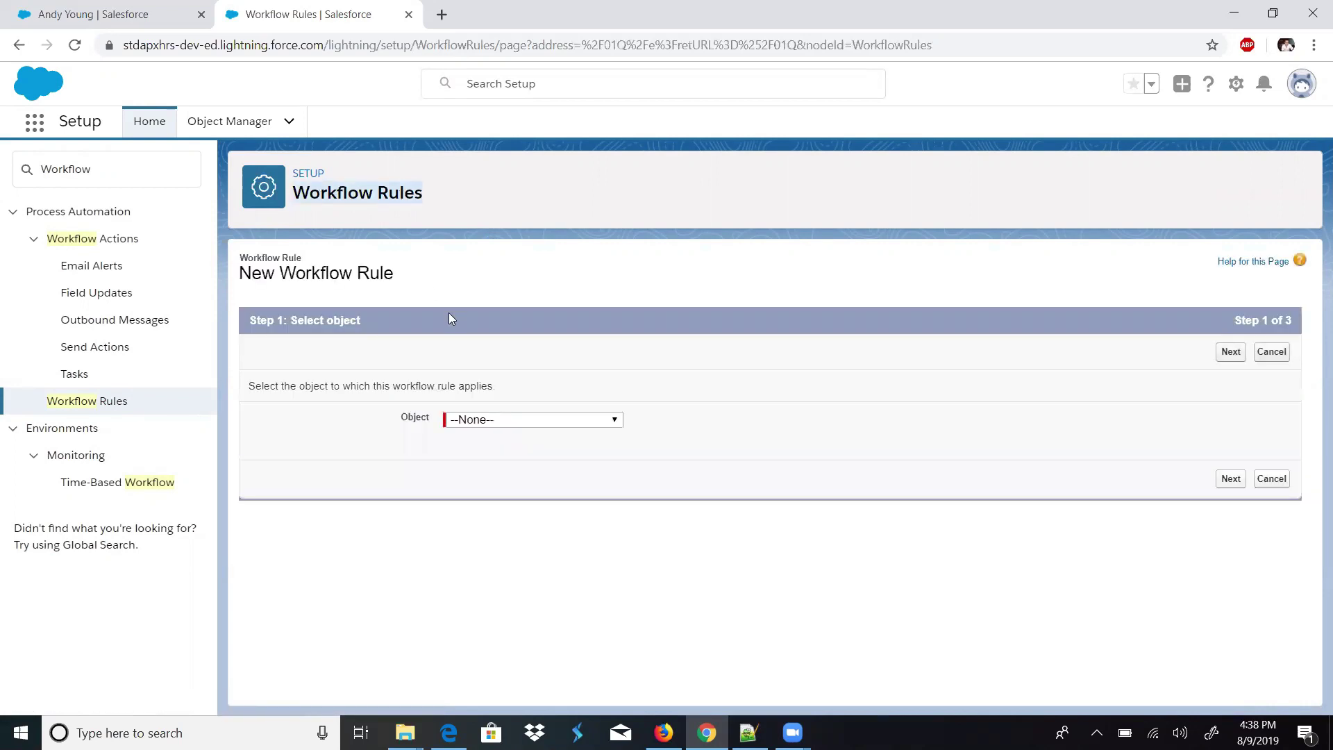
- Select Opportunity as the new rule's object and advance the wizard
{"action": "left_click", "coordinate": [505, 432]}
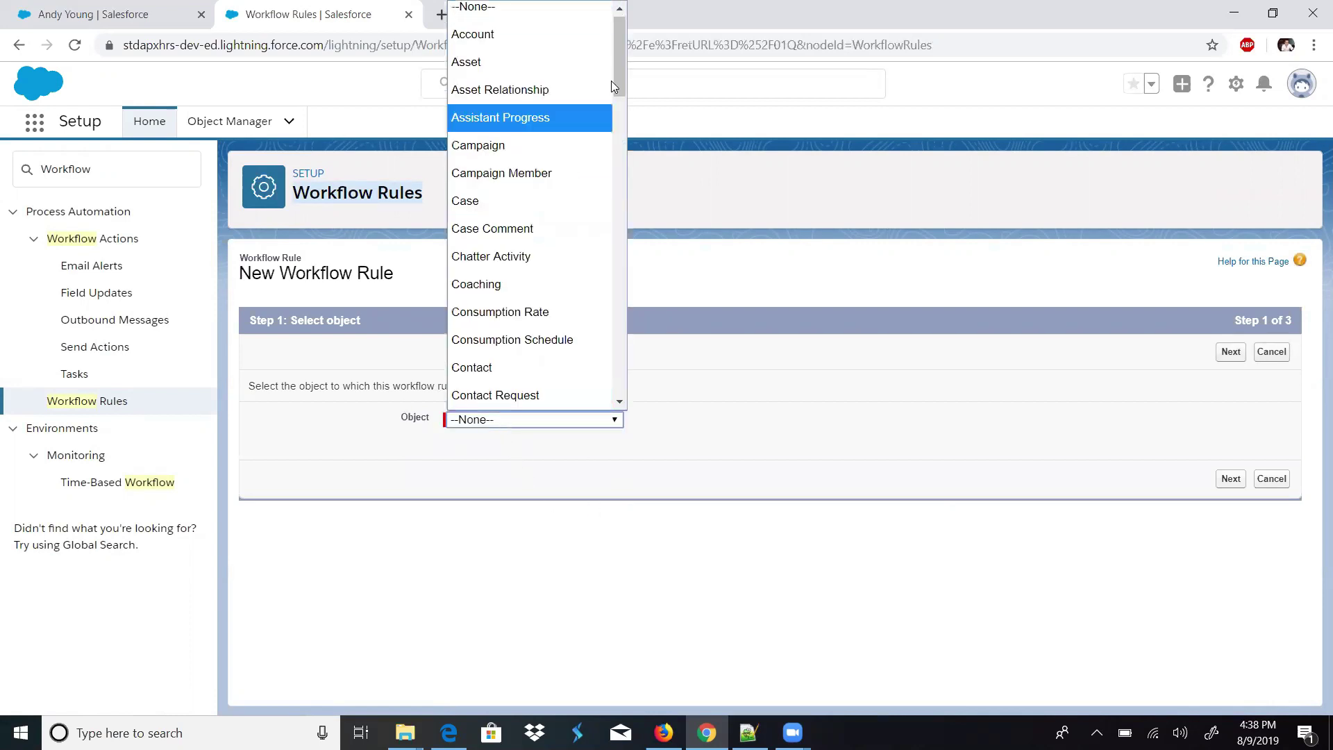
{"action": "left_click_drag", "start_coordinate": [621, 70], "coordinate": [623, 255]}
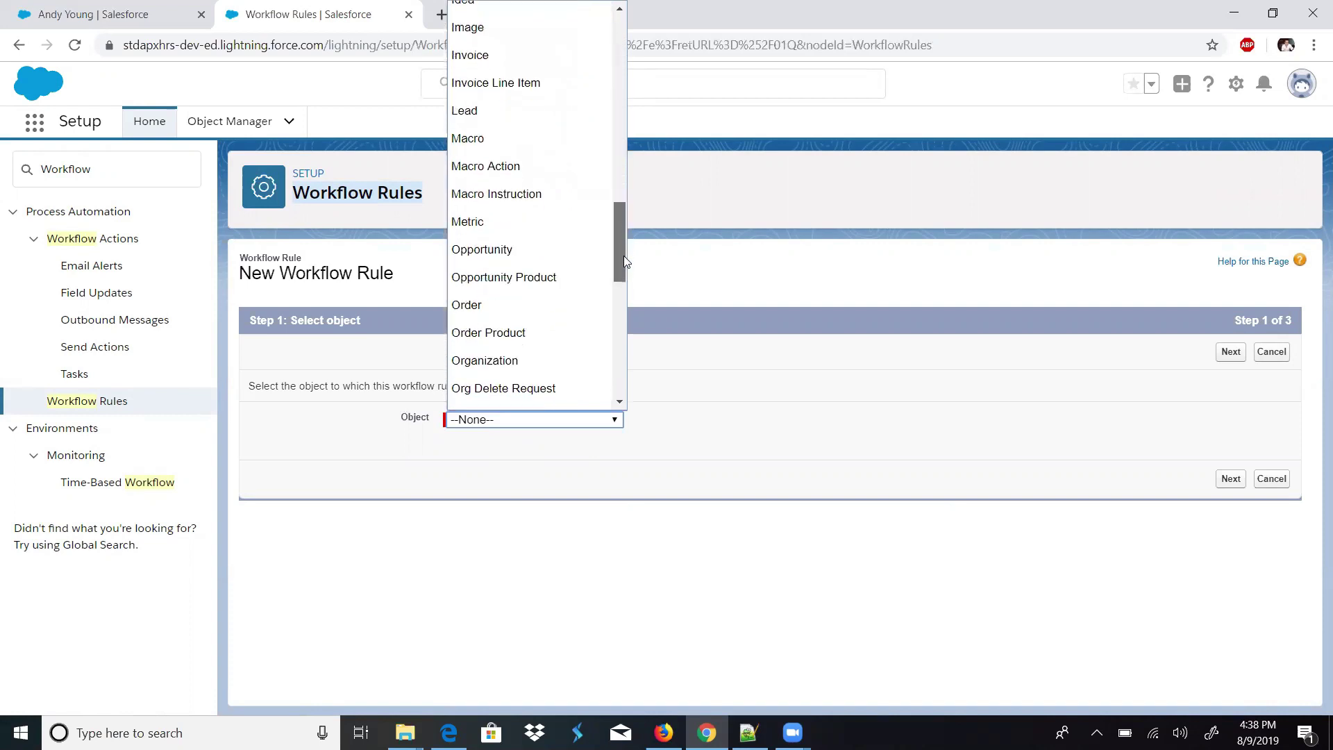
{"action": "left_click", "coordinate": [556, 259]}
{"action": "left_click", "coordinate": [1240, 357]}
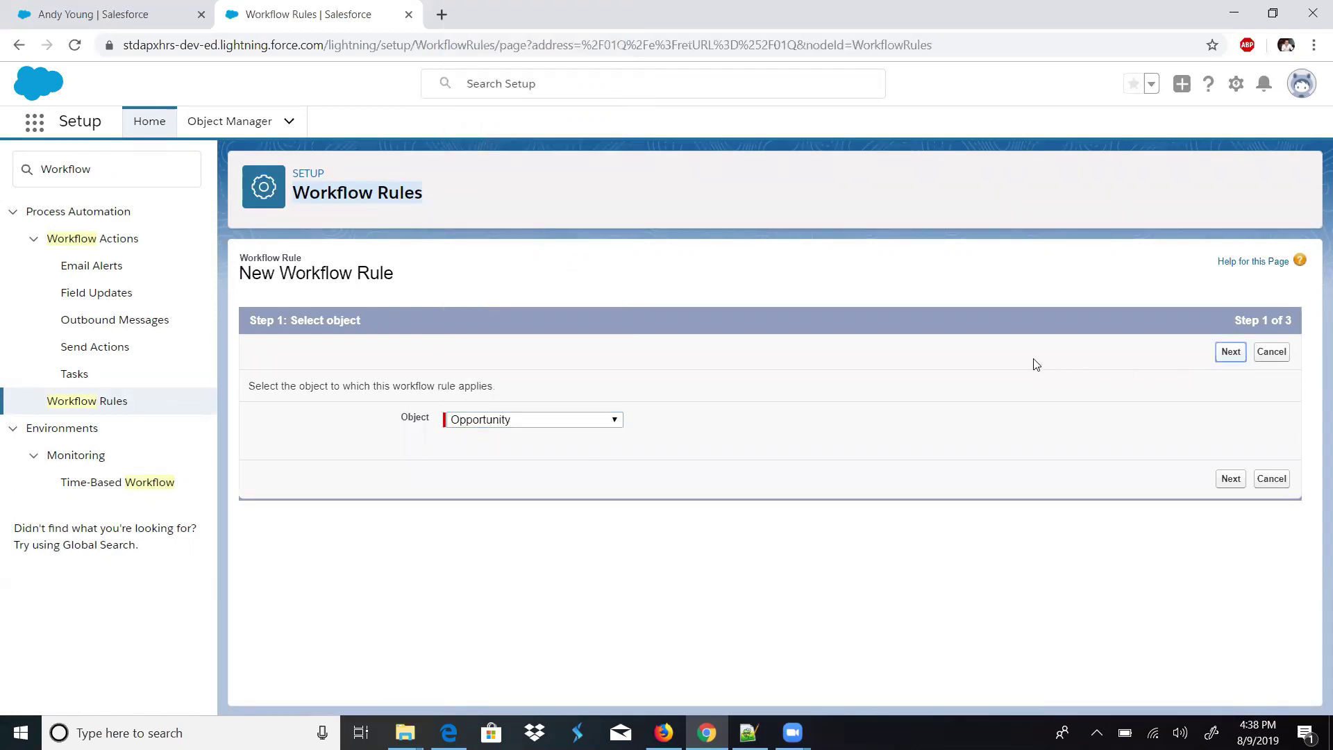
{"action": "left_click", "coordinate": [1230, 352]}
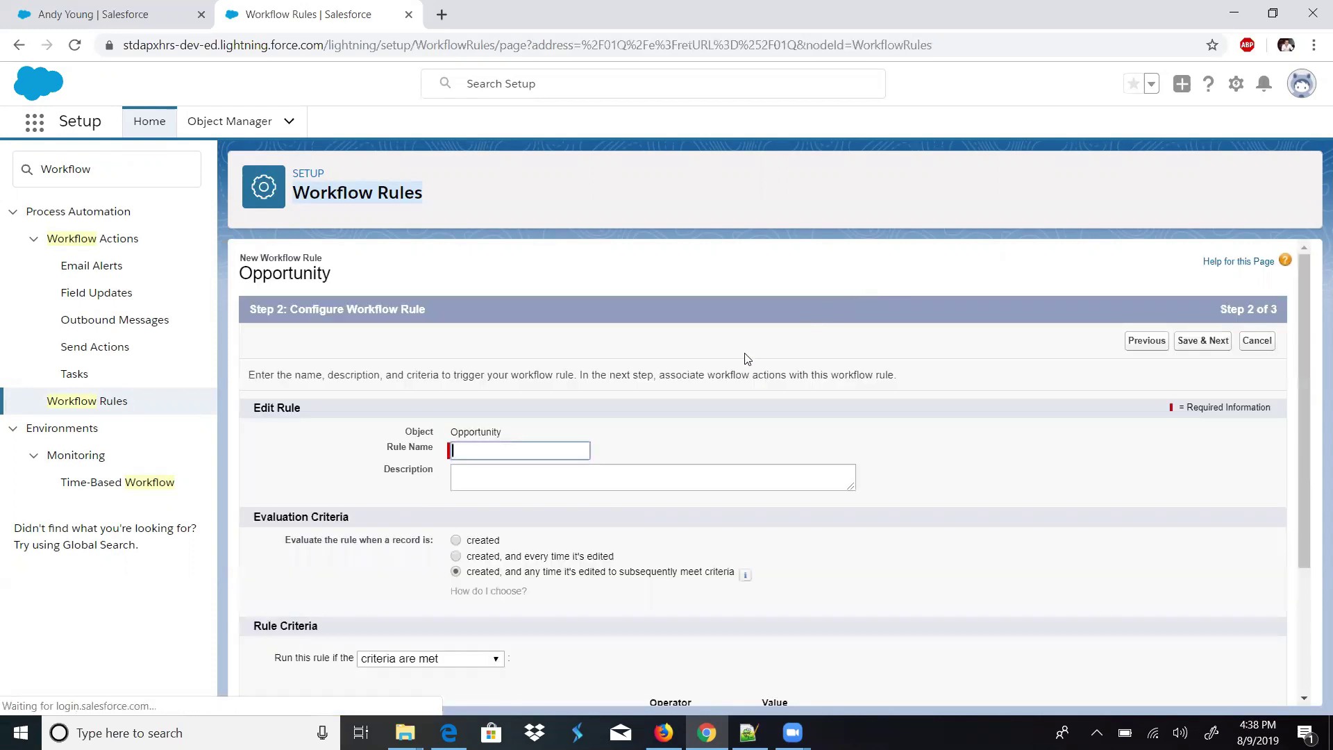
- Name the rule 'Close Opportunity Alert' and evaluate it on creation and every edit
{"action": "left_click_drag", "start_coordinate": [1310, 456], "coordinate": [1301, 517]}
{"action": "left_click", "coordinate": [499, 355]}
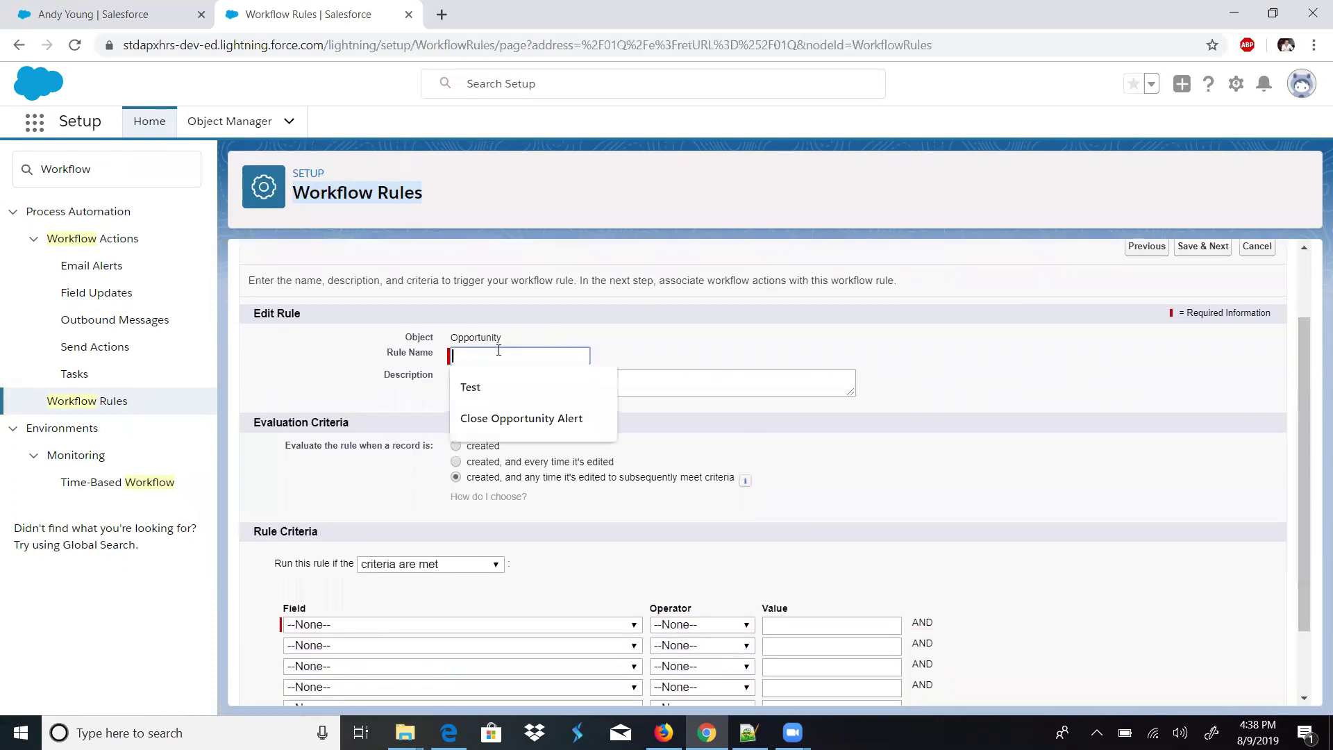
{"action": "left_click", "coordinate": [514, 418]}
{"action": "left_click", "coordinate": [559, 383]}
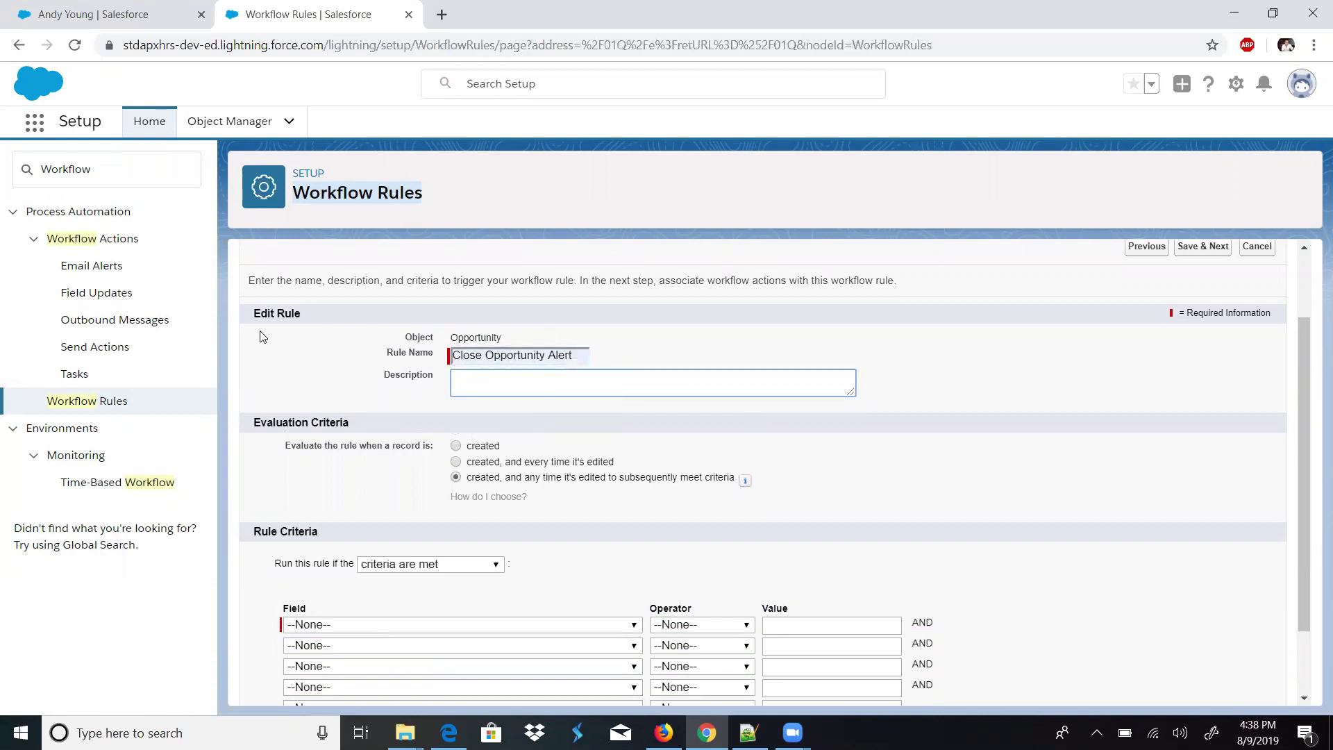
{"action": "triple_click", "coordinate": [281, 314]}
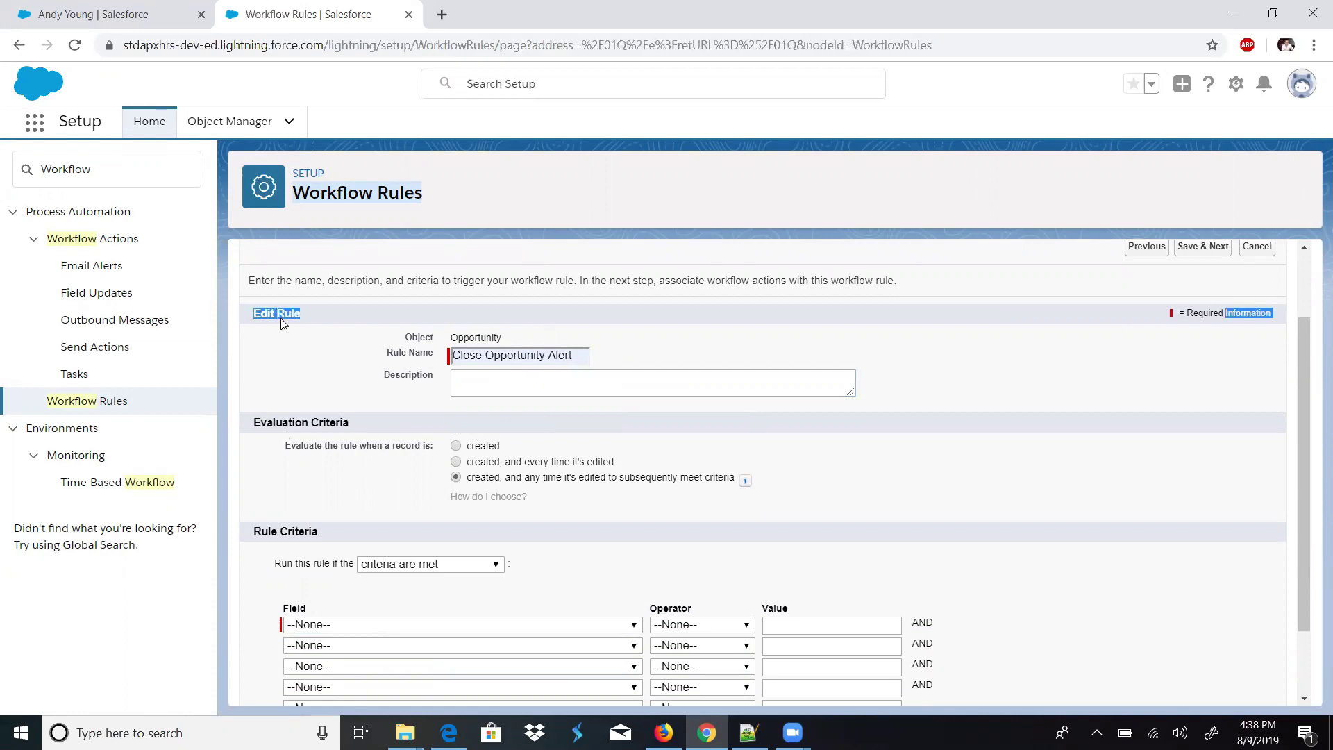
{"action": "double_click", "coordinate": [290, 423]}
{"action": "left_click_drag", "start_coordinate": [291, 425], "coordinate": [732, 476]}
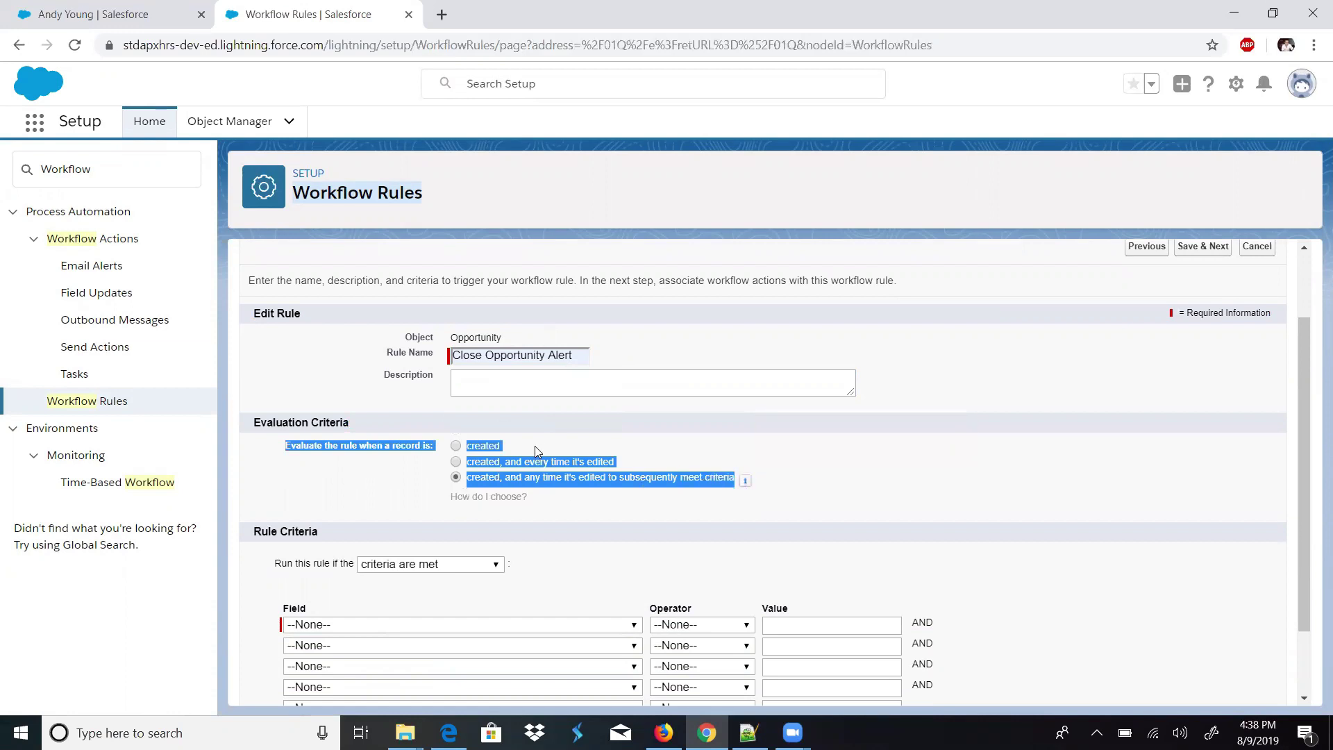
{"action": "left_click", "coordinate": [475, 389]}
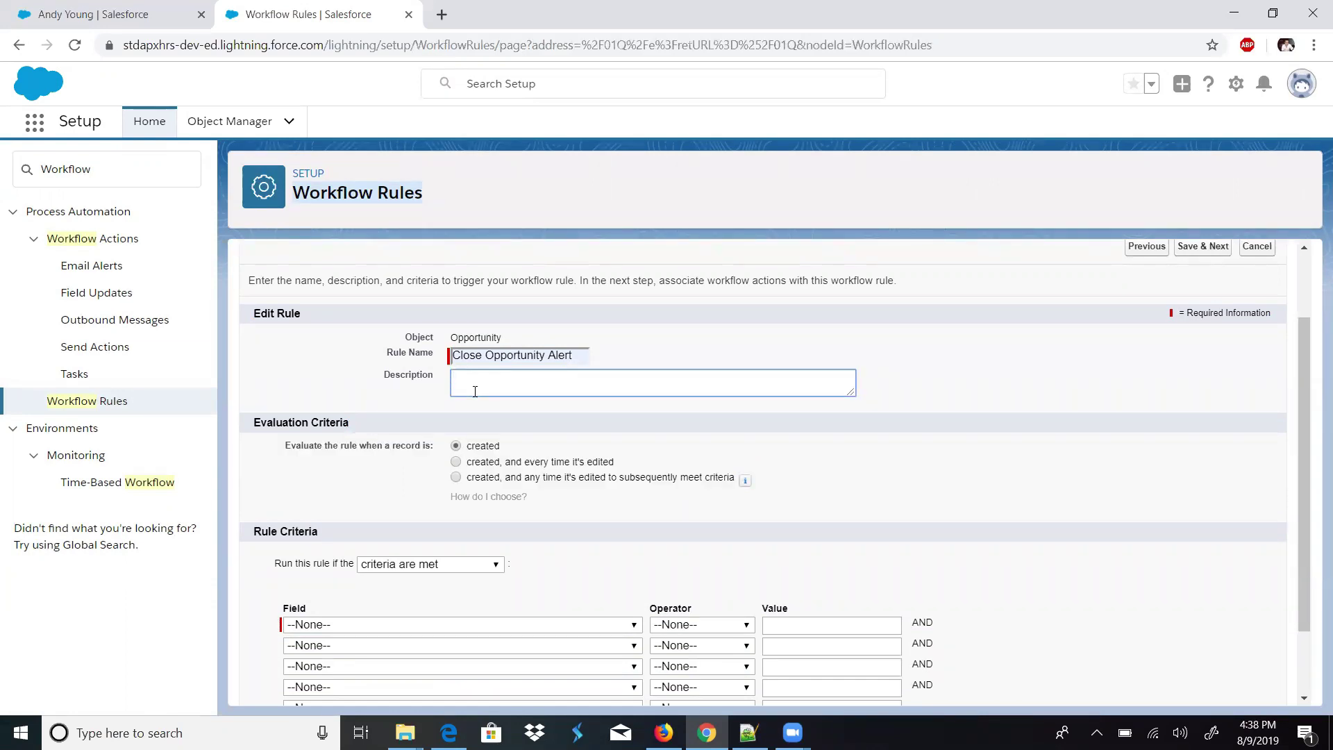
{"action": "left_click_drag", "start_coordinate": [475, 446], "coordinate": [615, 467]}
{"action": "left_click", "coordinate": [456, 462]}
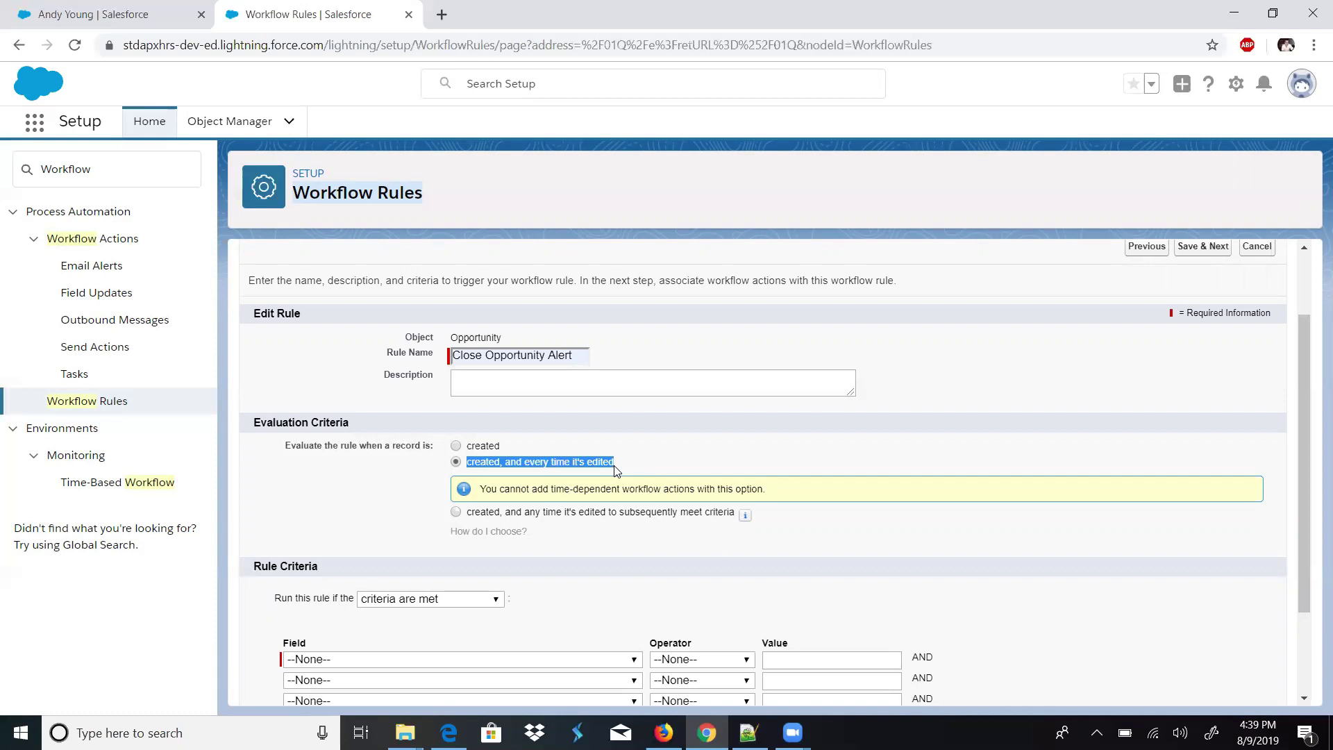
- Compare evaluation options, settling on 'created, and any time it's edited to subsequently meet criteria'
{"action": "left_click", "coordinate": [564, 513]}
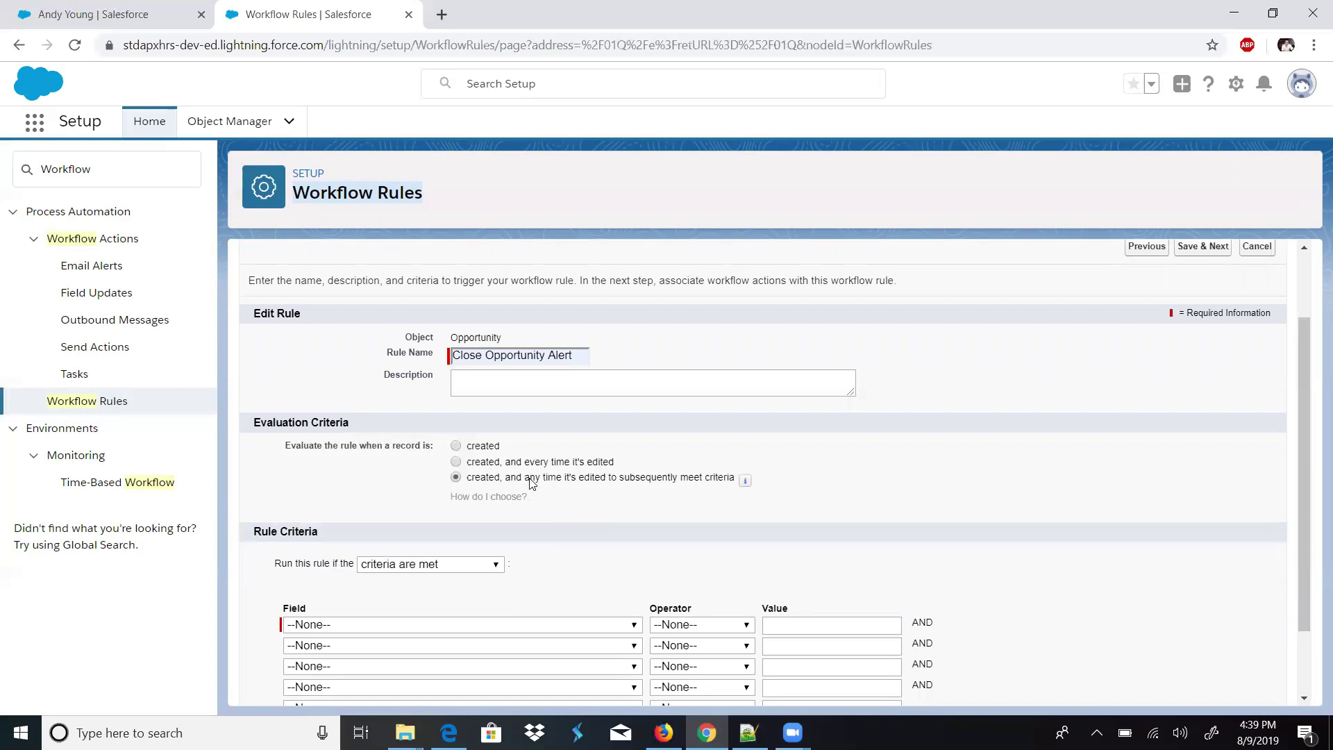
{"action": "left_click_drag", "start_coordinate": [472, 482], "coordinate": [476, 478]}
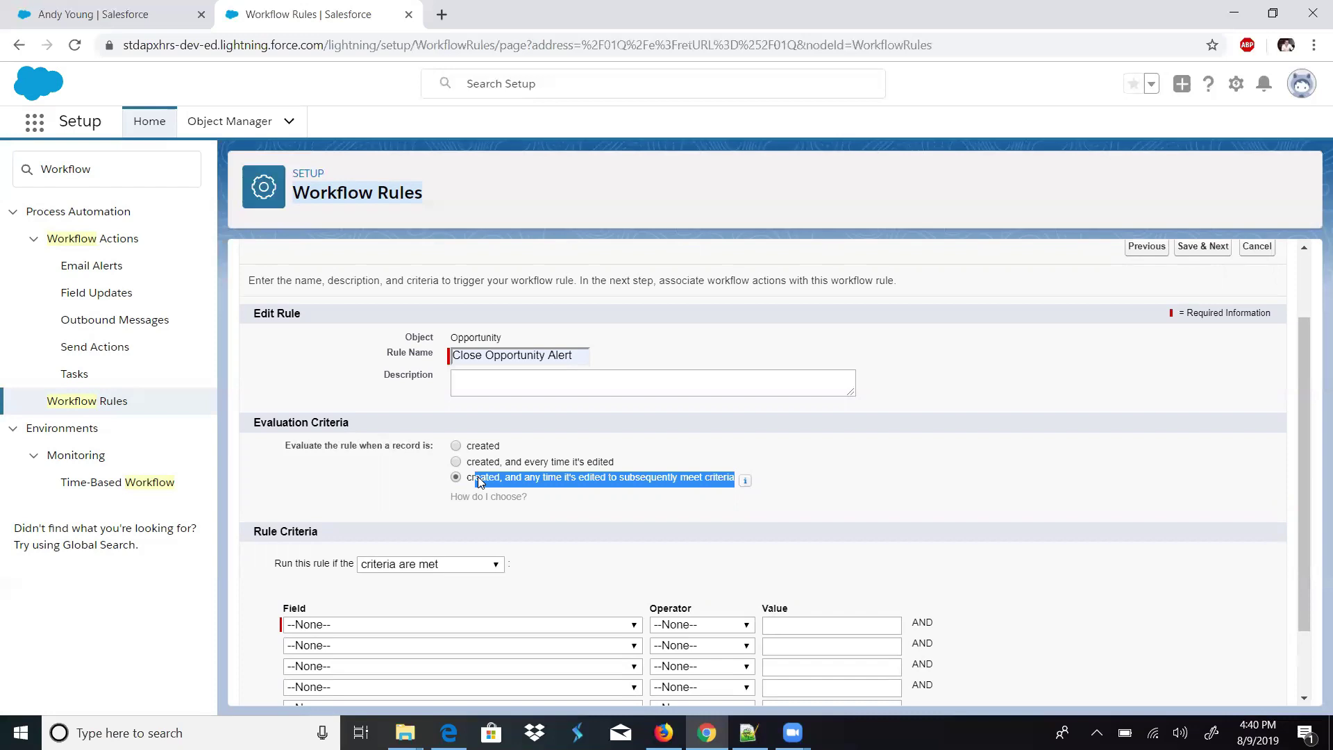
{"action": "left_click_drag", "start_coordinate": [465, 478], "coordinate": [716, 486]}
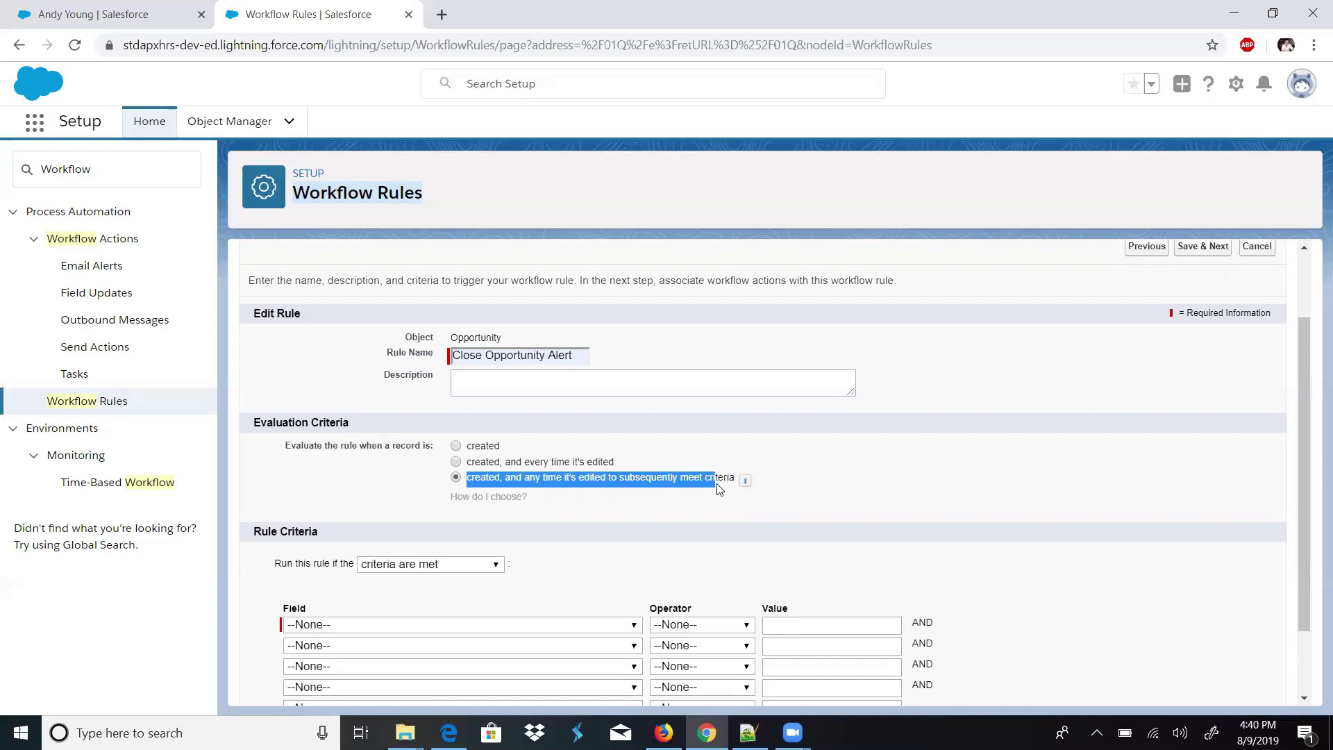
{"action": "left_click", "coordinate": [558, 461]}
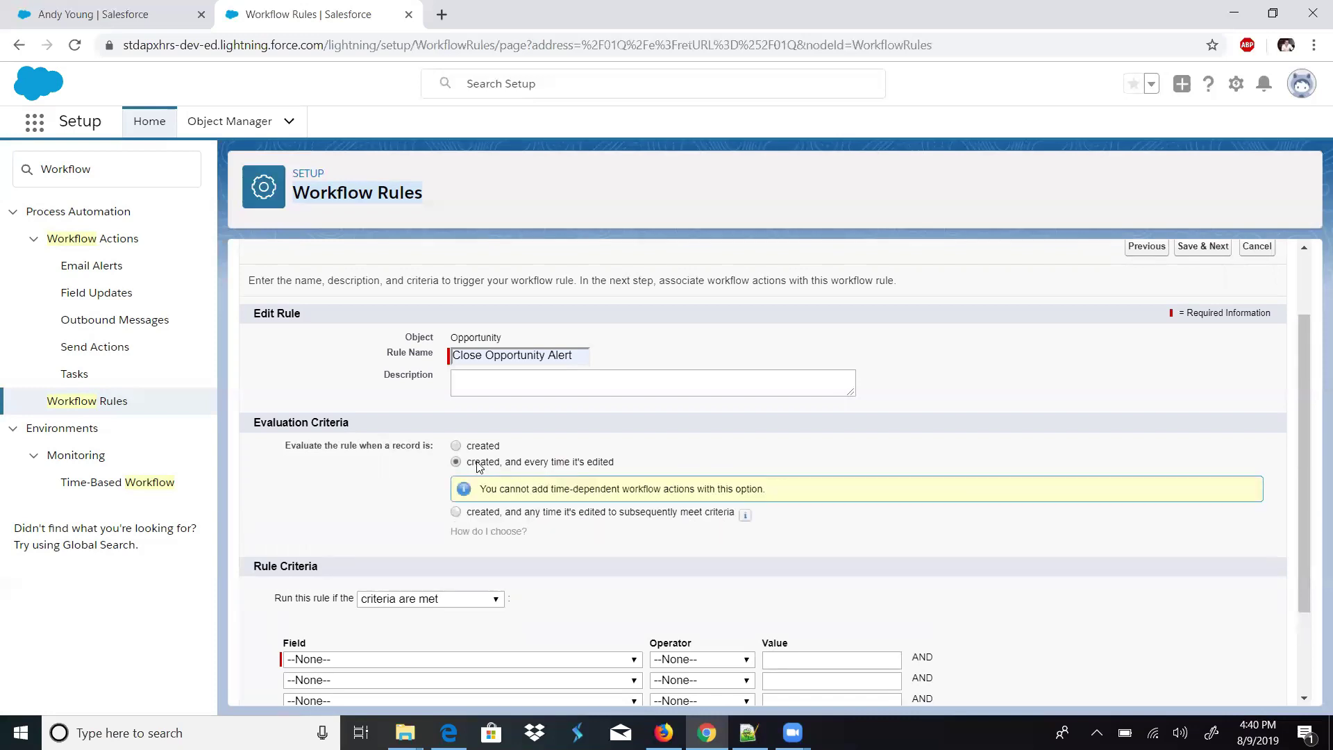
{"action": "left_click_drag", "start_coordinate": [469, 463], "coordinate": [622, 464]}
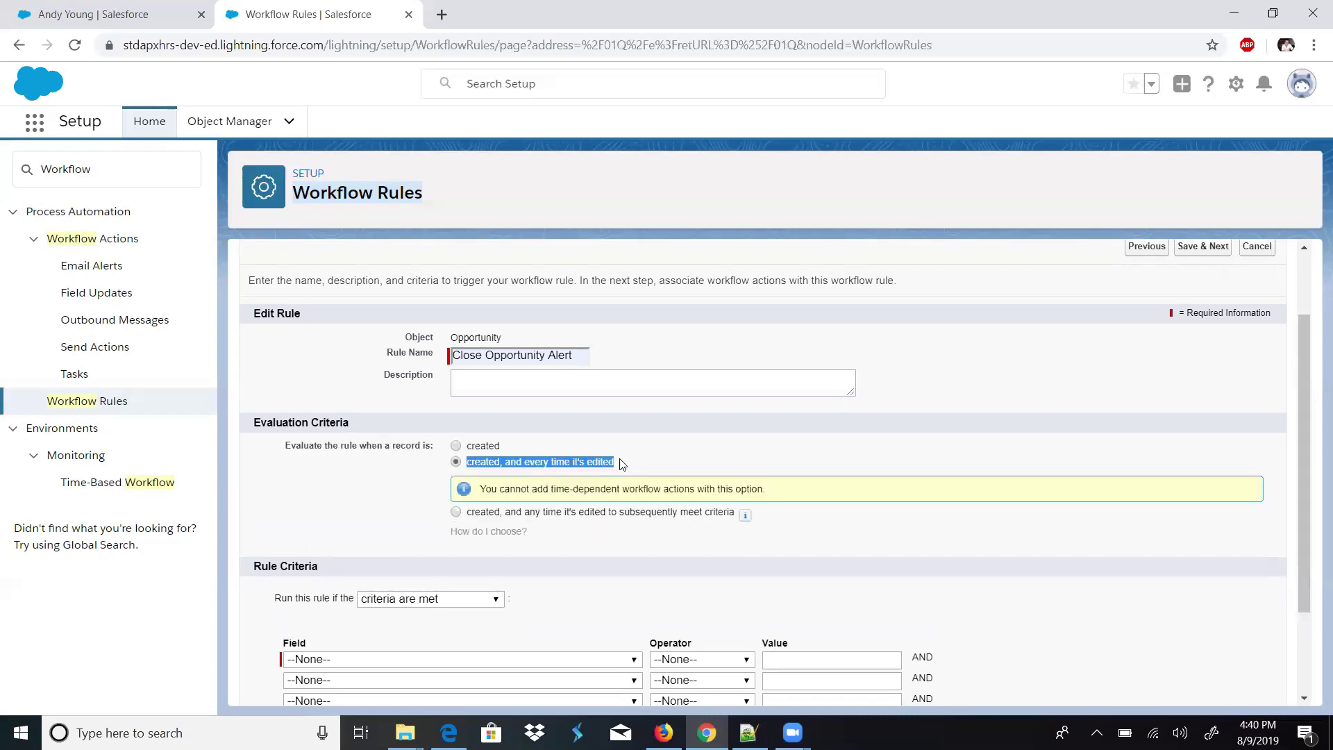
{"action": "left_click_drag", "start_coordinate": [480, 489], "coordinate": [768, 497]}
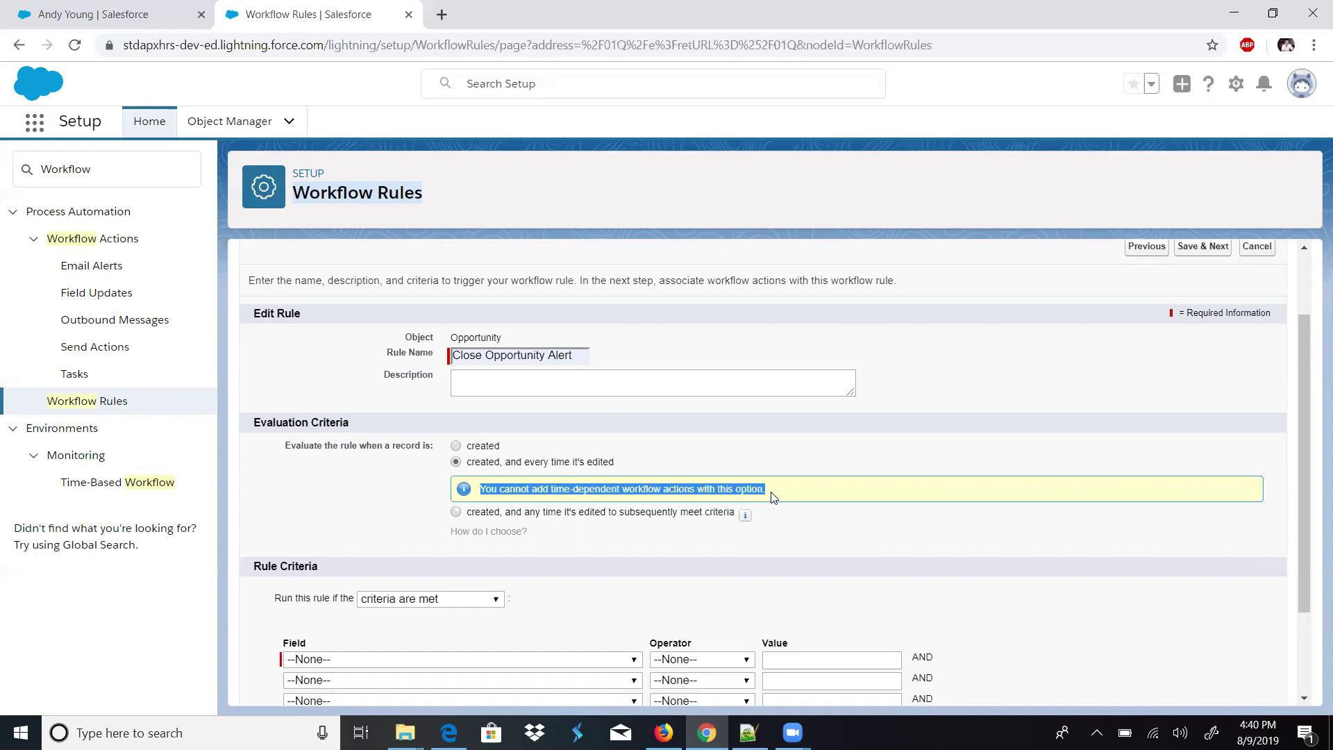
{"action": "left_click", "coordinate": [517, 511]}
{"action": "left_click_drag", "start_coordinate": [1312, 477], "coordinate": [1302, 548]}
- Try the formula-based rule criteria, then return to field-based criteria rows
{"action": "left_click", "coordinate": [412, 478]}
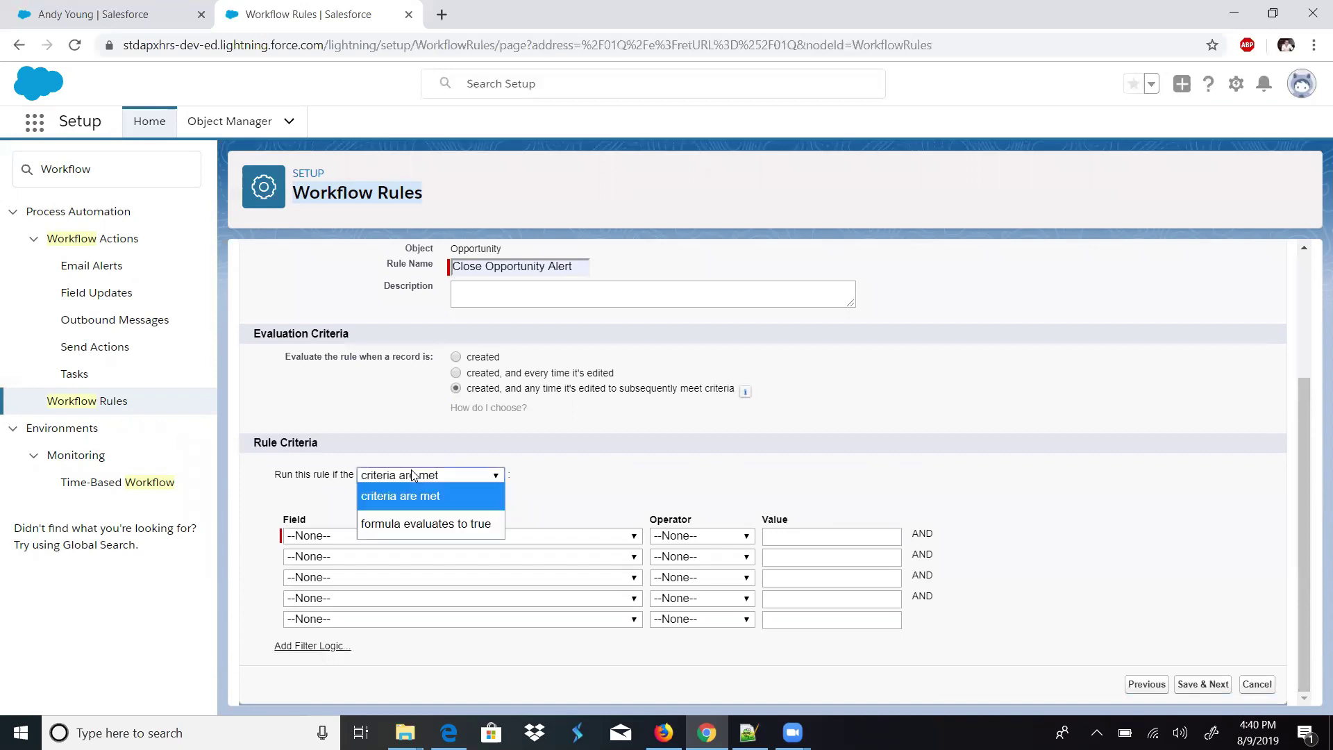
{"action": "left_click", "coordinate": [411, 475]}
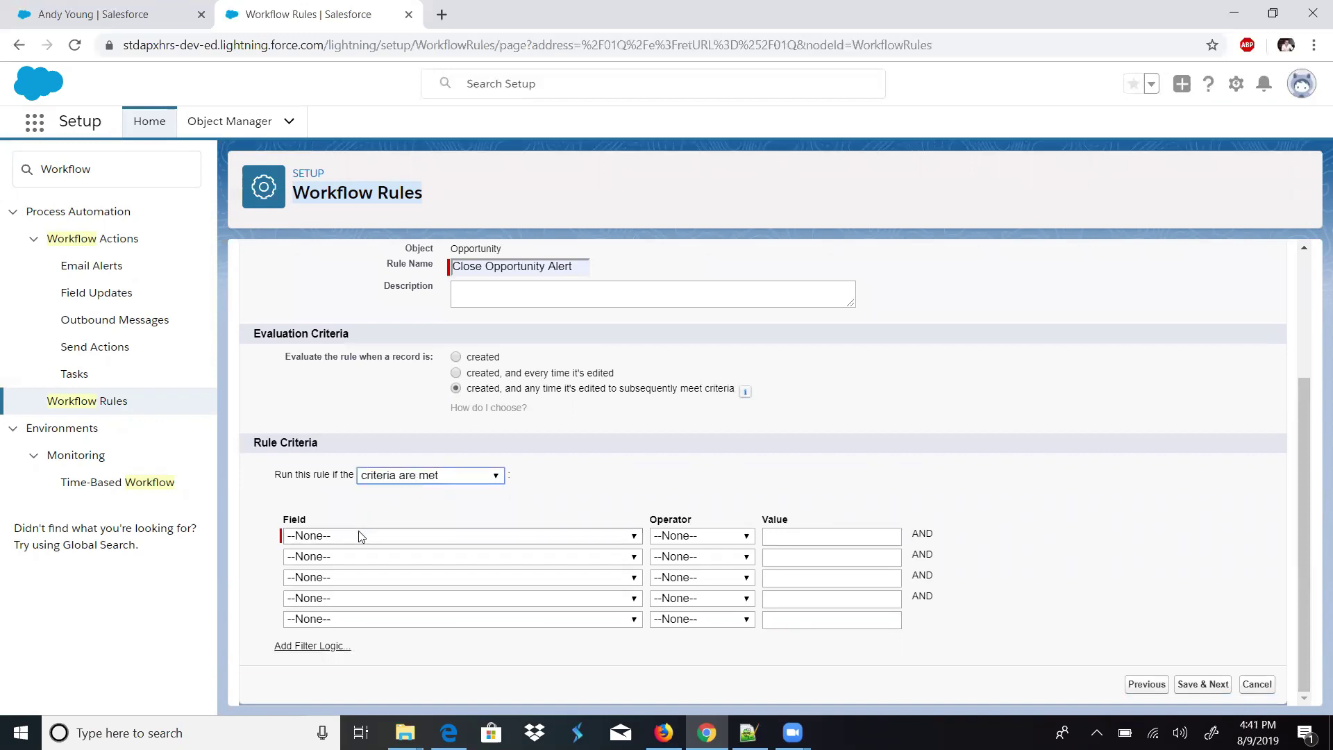
{"action": "left_click", "coordinate": [359, 536]}
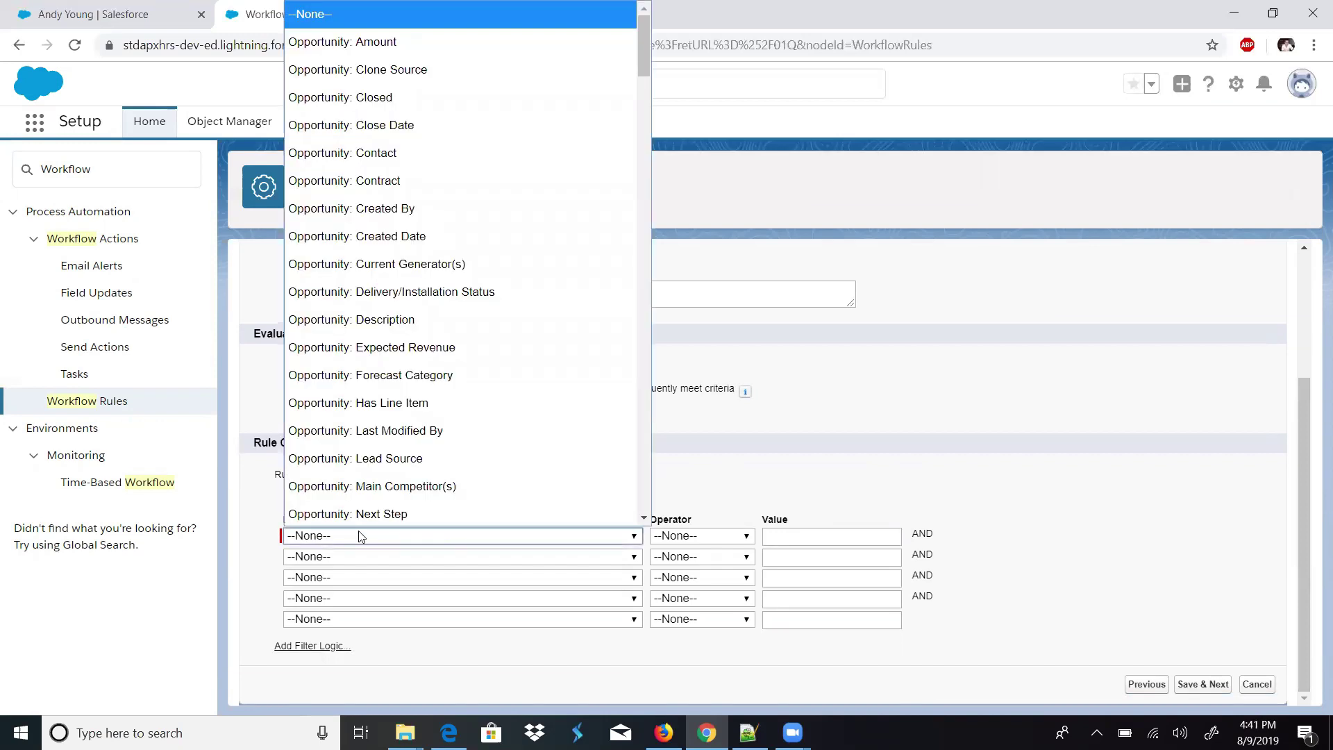
{"action": "left_click", "coordinate": [358, 530]}
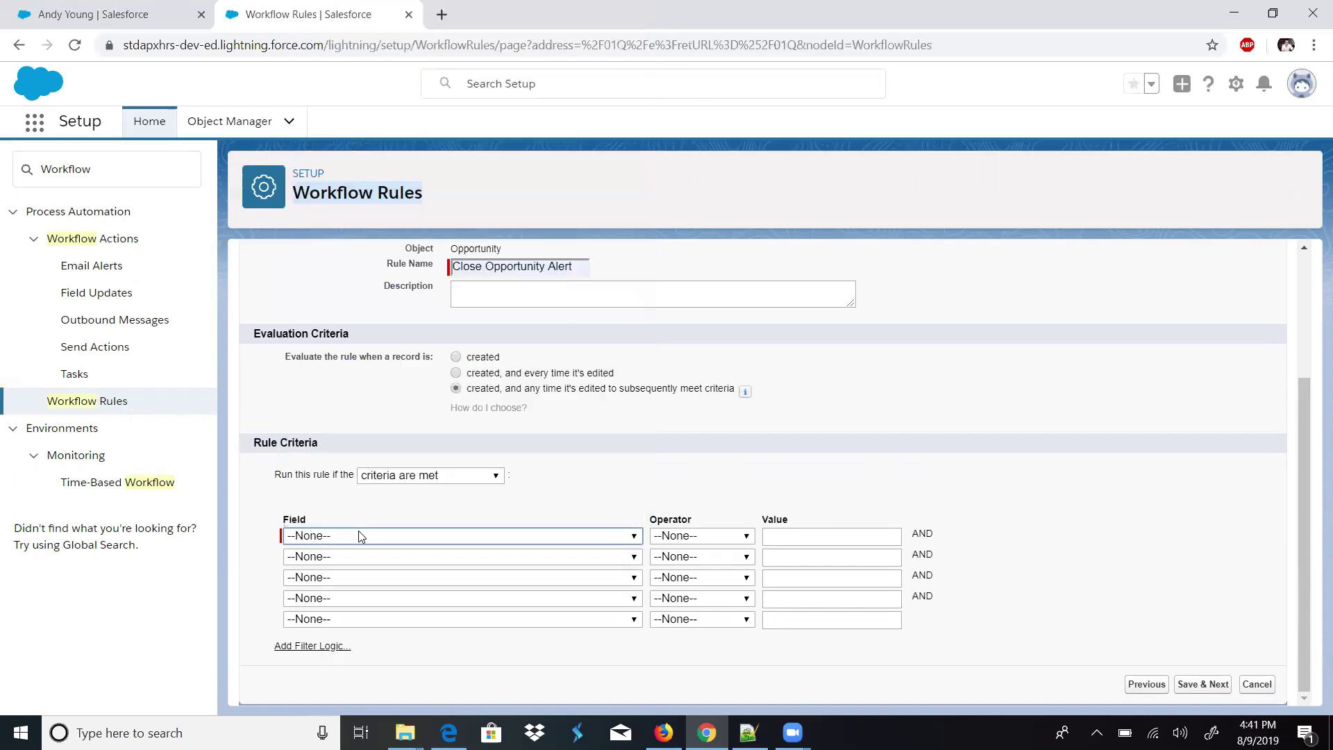
{"action": "left_click", "coordinate": [416, 479]}
{"action": "left_click", "coordinate": [403, 521]}
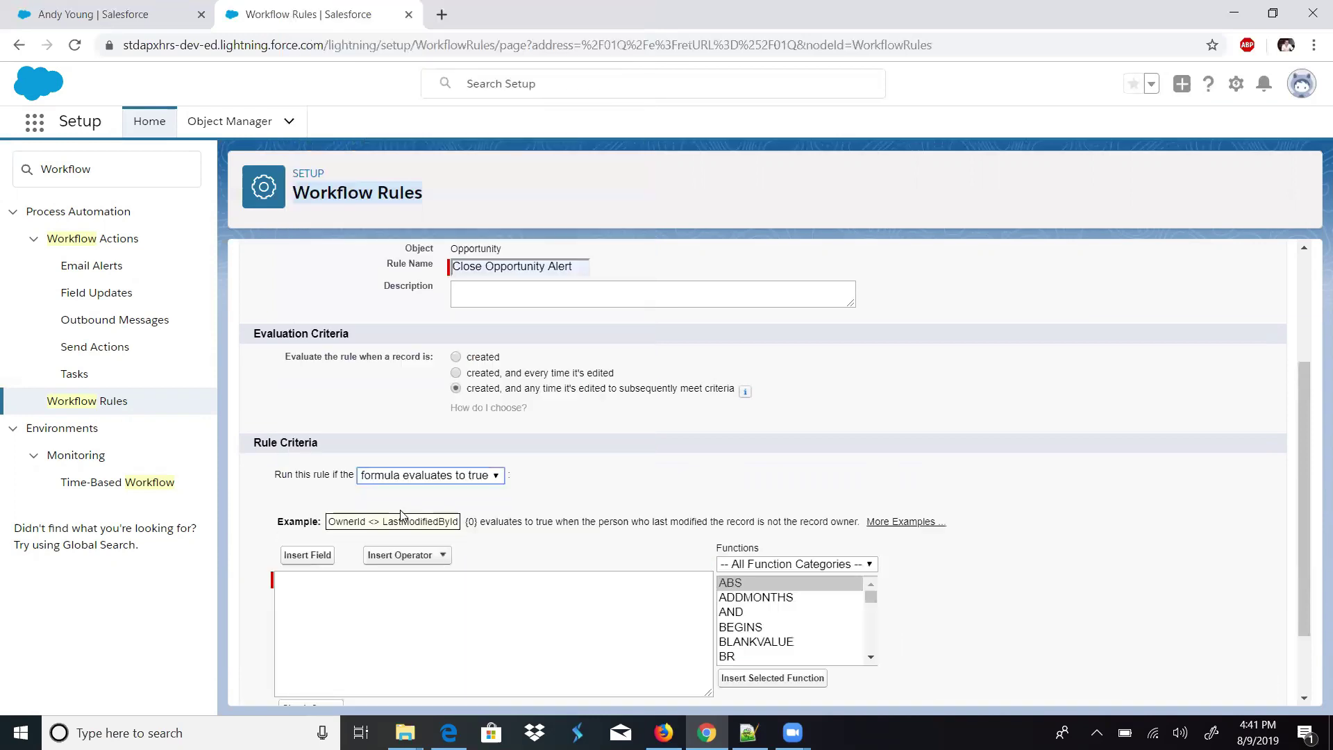
{"action": "left_click", "coordinate": [554, 615]}
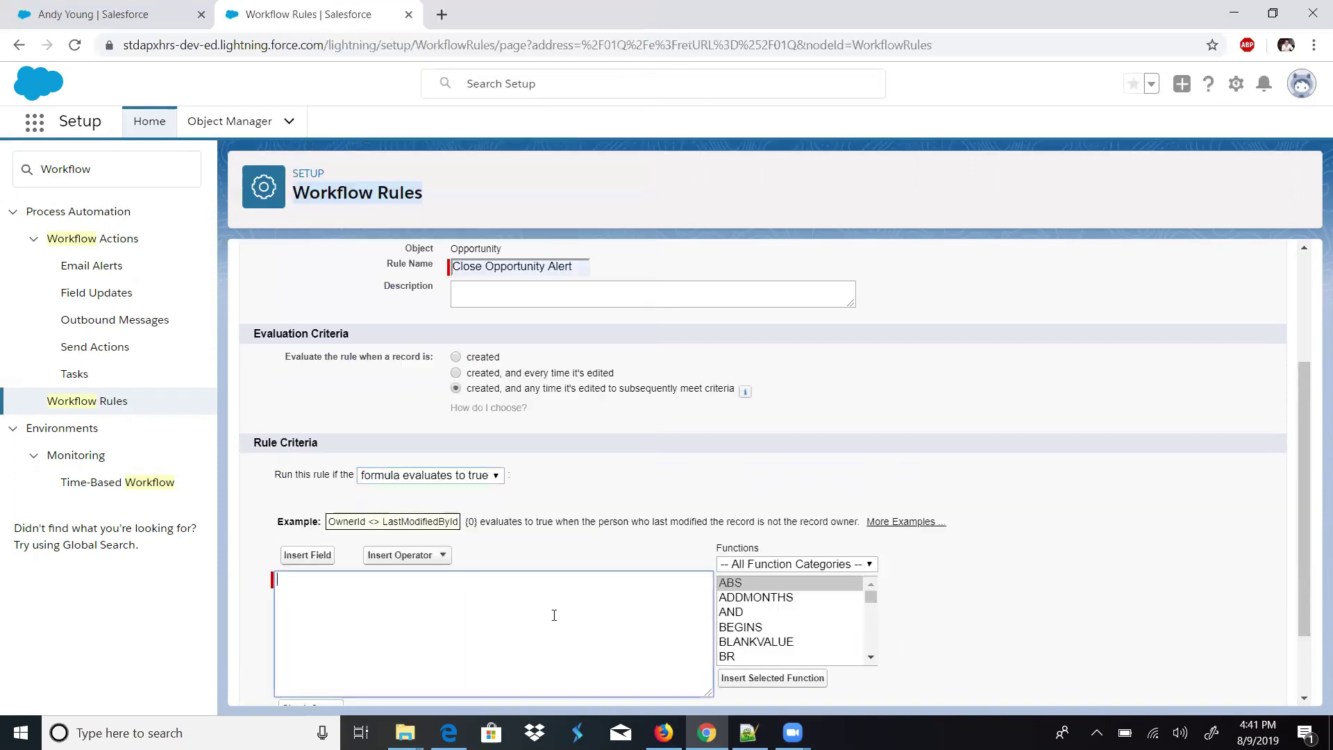
{"action": "left_click", "coordinate": [490, 477]}
{"action": "left_click", "coordinate": [420, 500]}
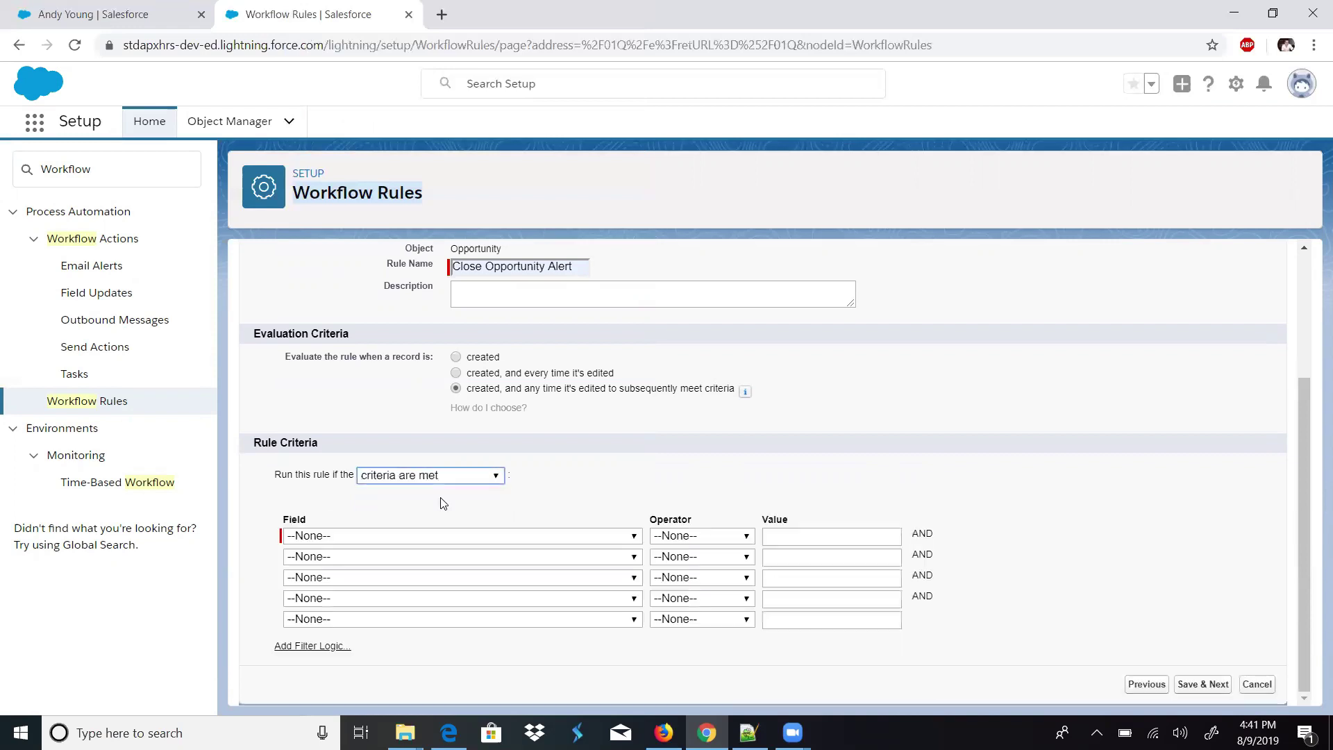
- Set the criterion Opportunity: Stage equals Closed Won and save to continue
{"action": "left_click", "coordinate": [417, 536]}
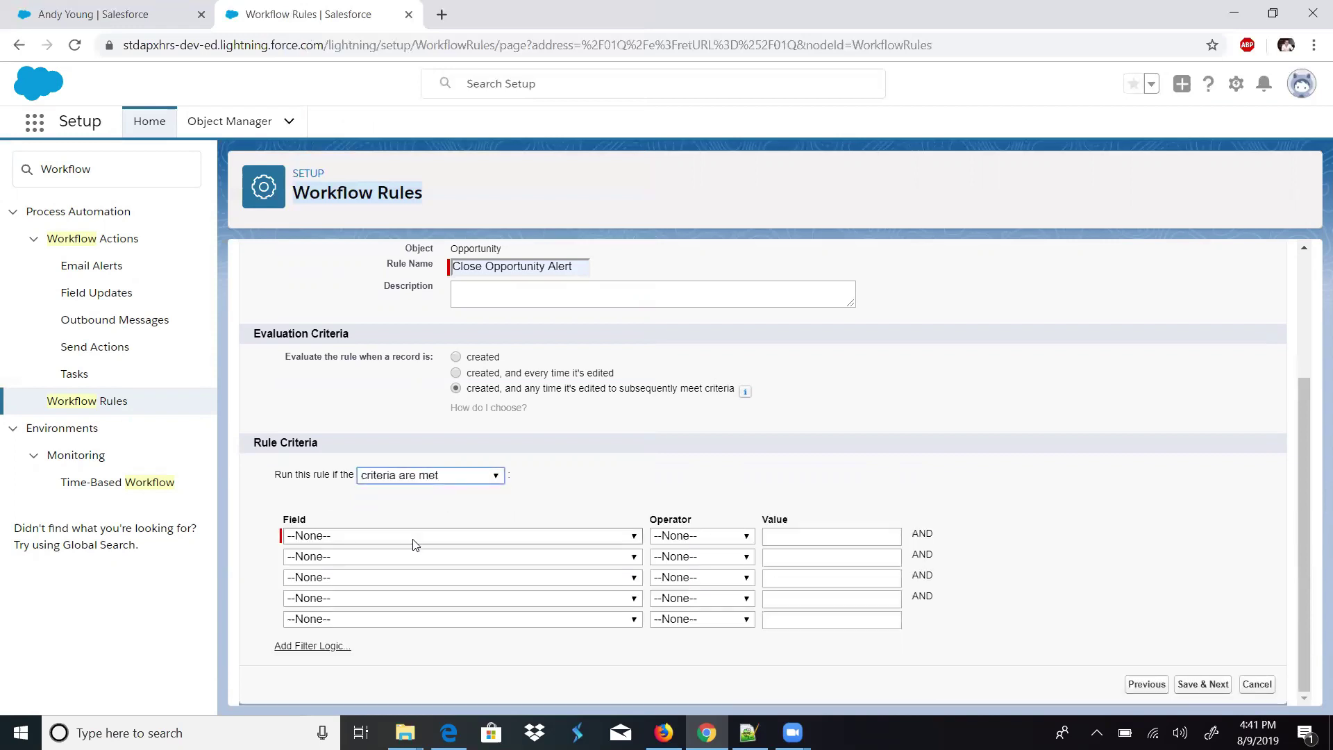
{"action": "scroll", "coordinate": [422, 174], "scroll_direction": "down", "scroll_amount": 1}
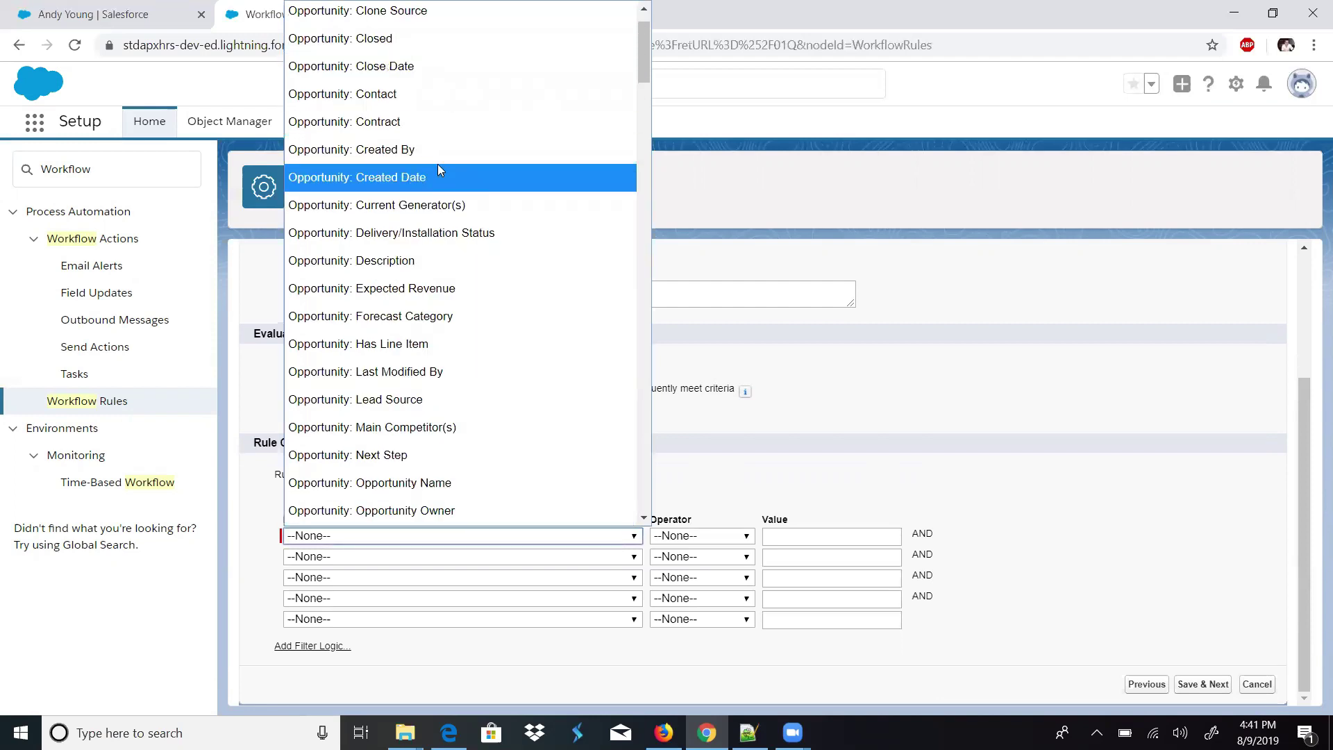
{"action": "left_click_drag", "start_coordinate": [646, 71], "coordinate": [640, 109]}
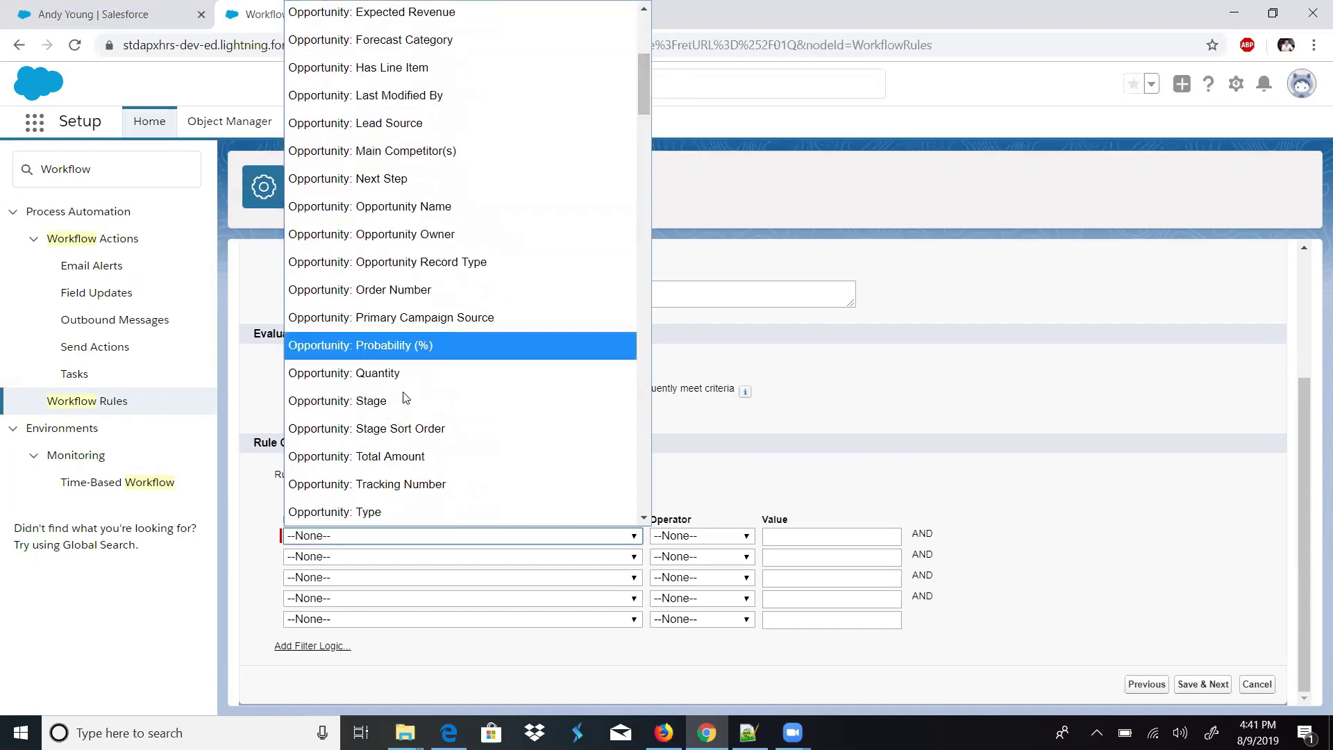
{"action": "left_click", "coordinate": [405, 396]}
{"action": "left_click", "coordinate": [698, 535]}
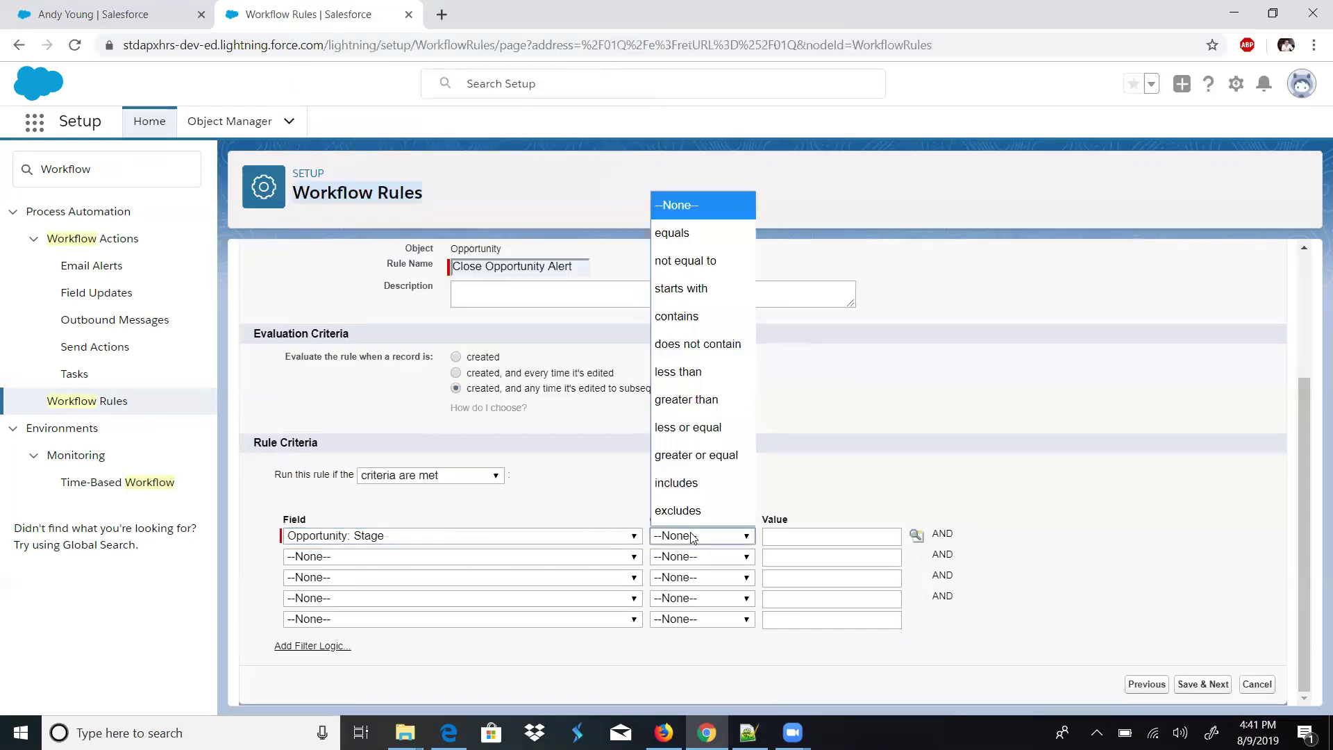
{"action": "left_click", "coordinate": [684, 232]}
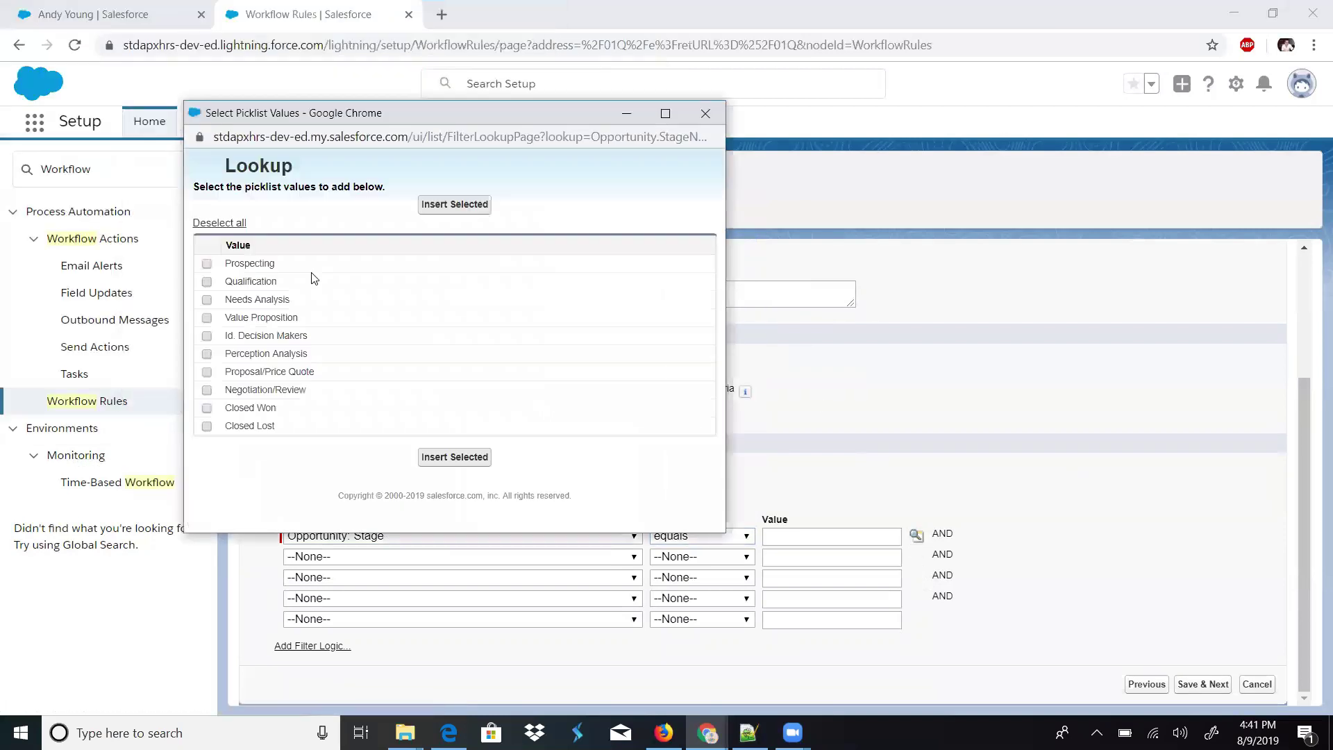
{"action": "left_click", "coordinate": [207, 408]}
{"action": "left_click", "coordinate": [477, 460]}
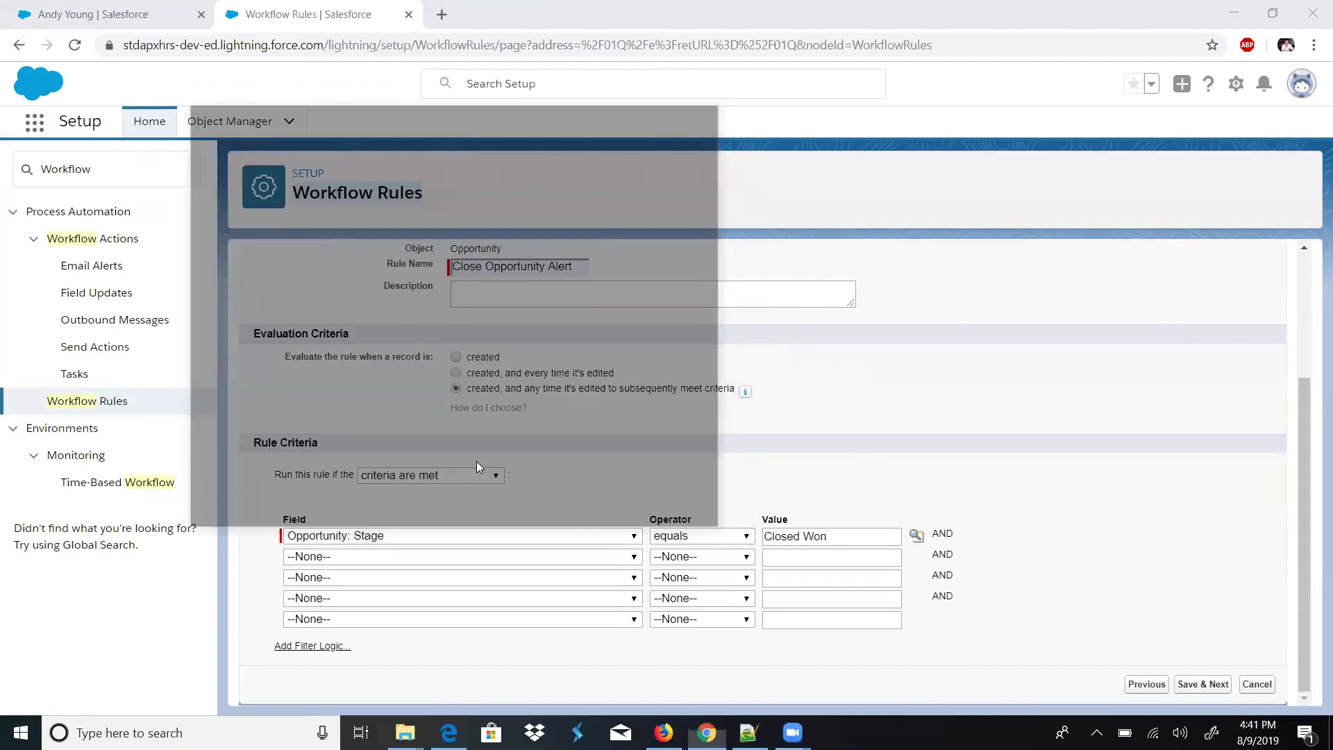
{"action": "left_click", "coordinate": [1189, 684]}
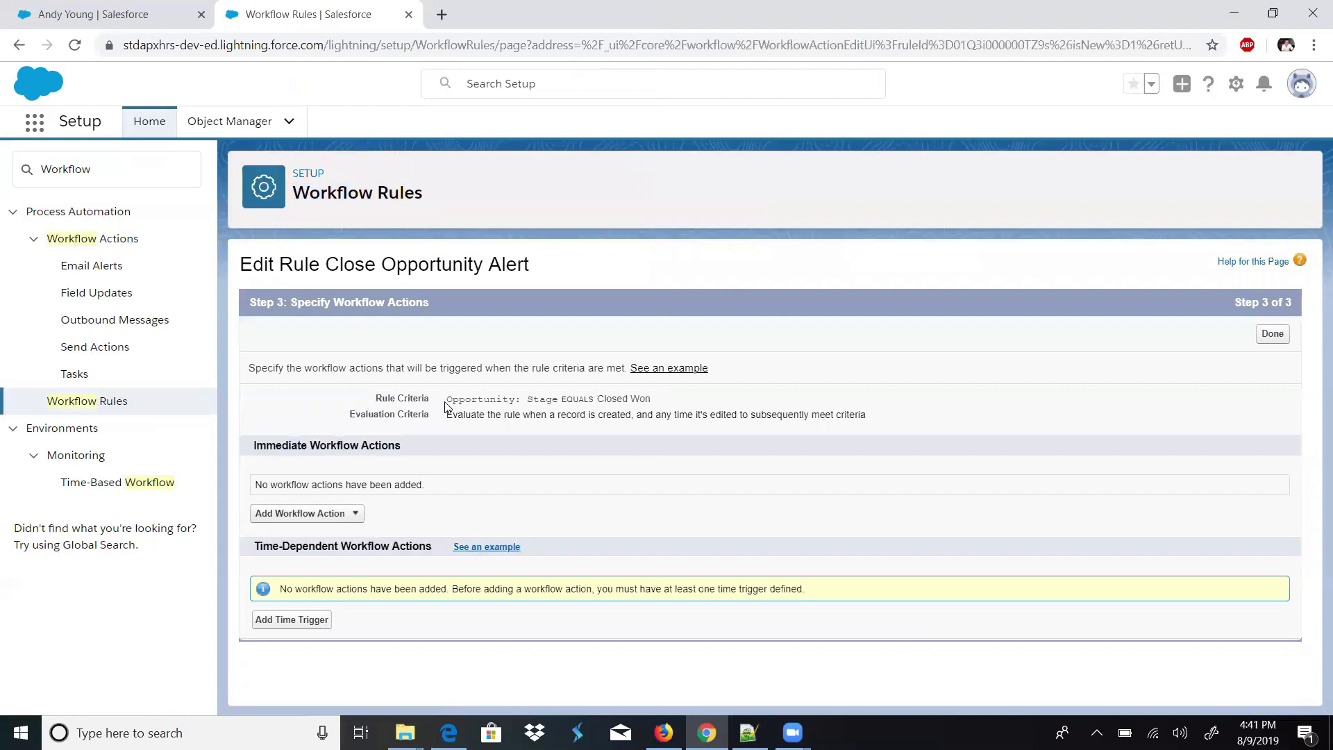
- Review the Opportunity: Stage equals Closed Won criteria and open the Add Workflow Action list
{"action": "double_click", "coordinate": [491, 399]}
{"action": "left_click_drag", "start_coordinate": [513, 398], "coordinate": [545, 398]}
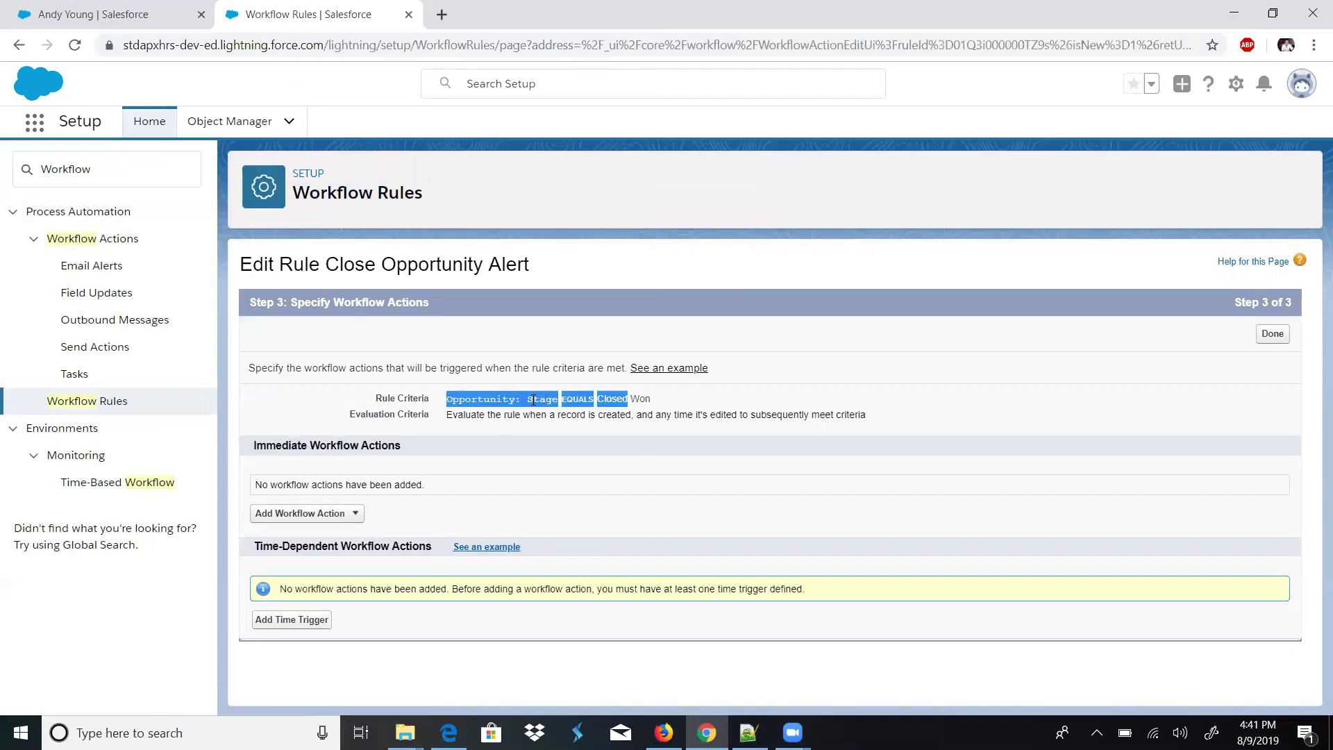
{"action": "left_click", "coordinate": [637, 397]}
{"action": "left_click_drag", "start_coordinate": [651, 399], "coordinate": [482, 396]}
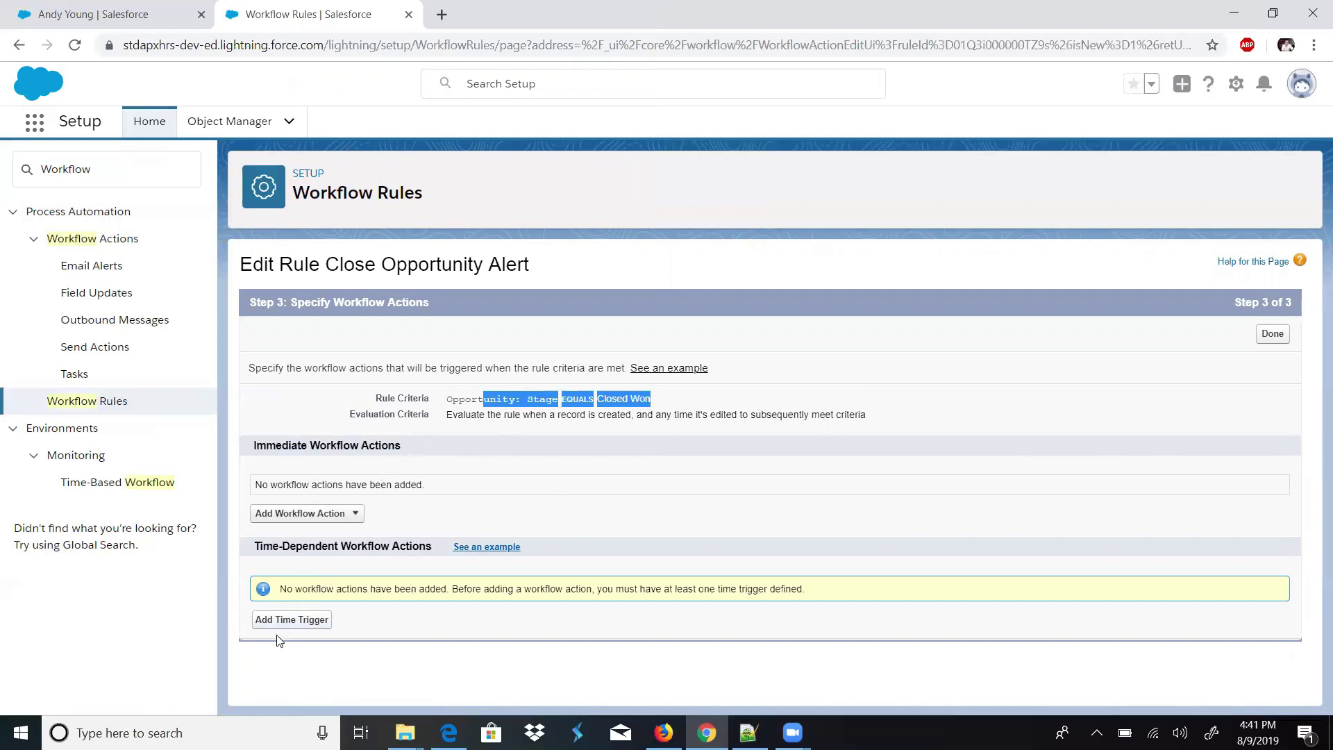
{"action": "left_click", "coordinate": [356, 517]}
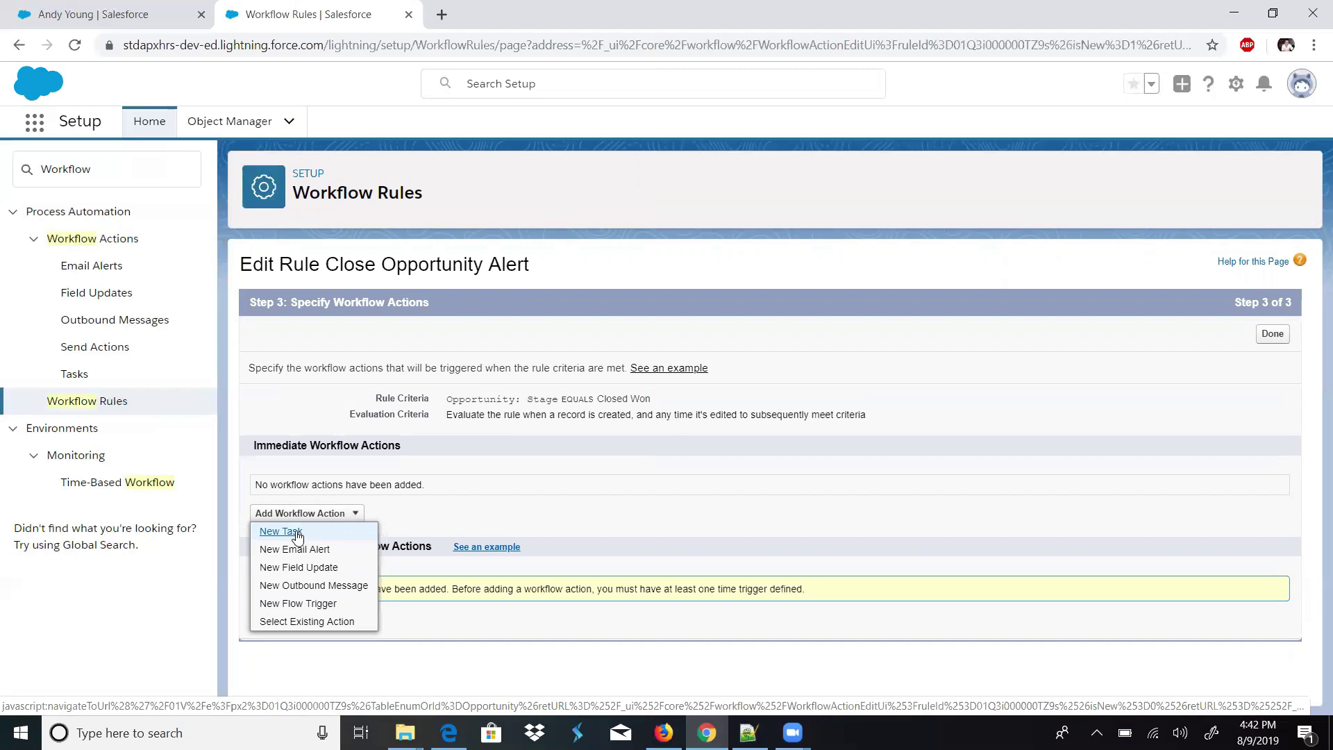
- Start a New Task action and assign it to a user from the lookup
{"action": "left_click", "coordinate": [297, 535]}
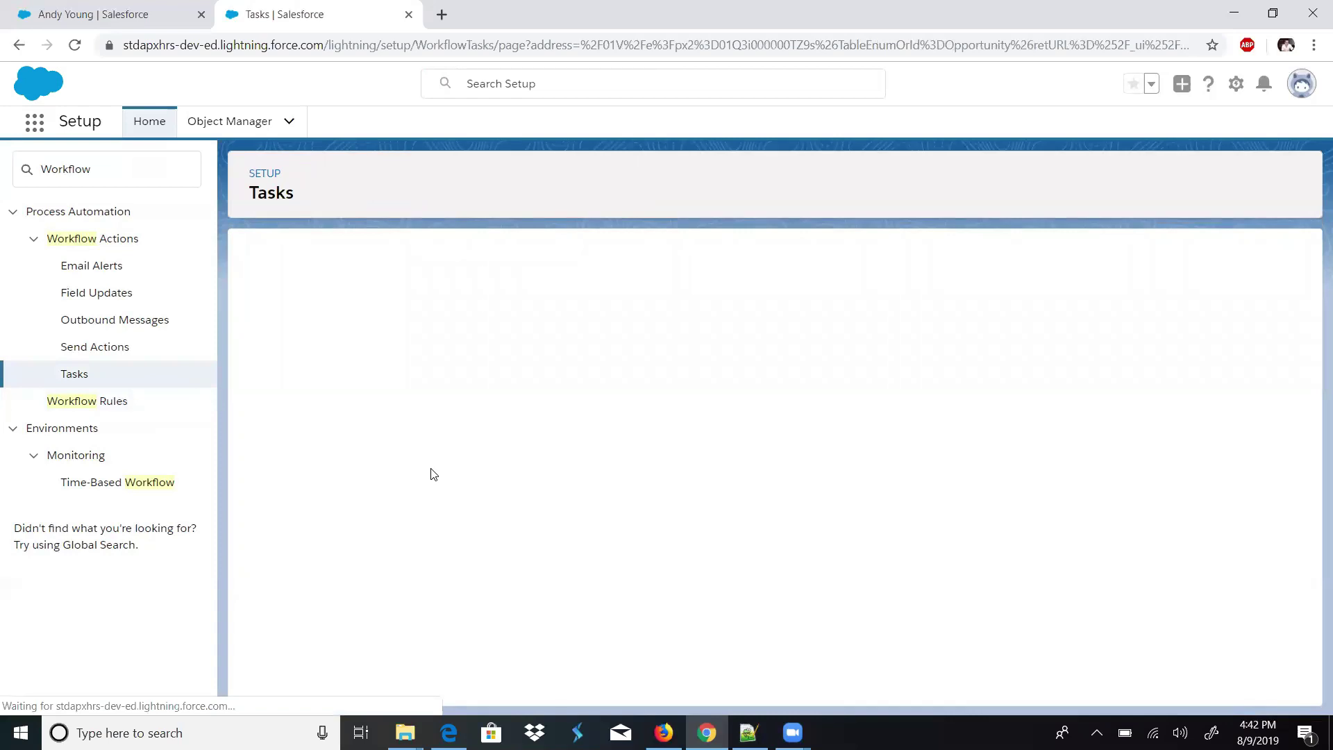
{"action": "left_click", "coordinate": [481, 463]}
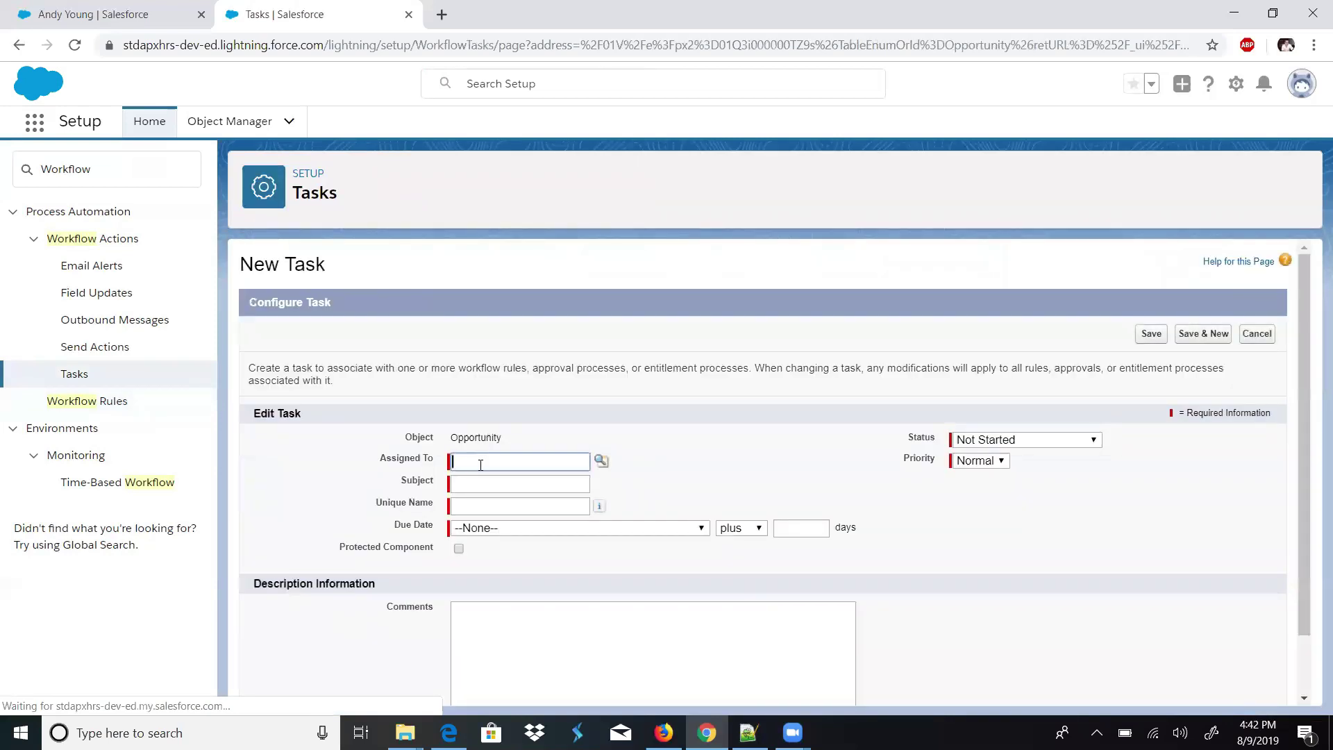
{"action": "left_click", "coordinate": [602, 461]}
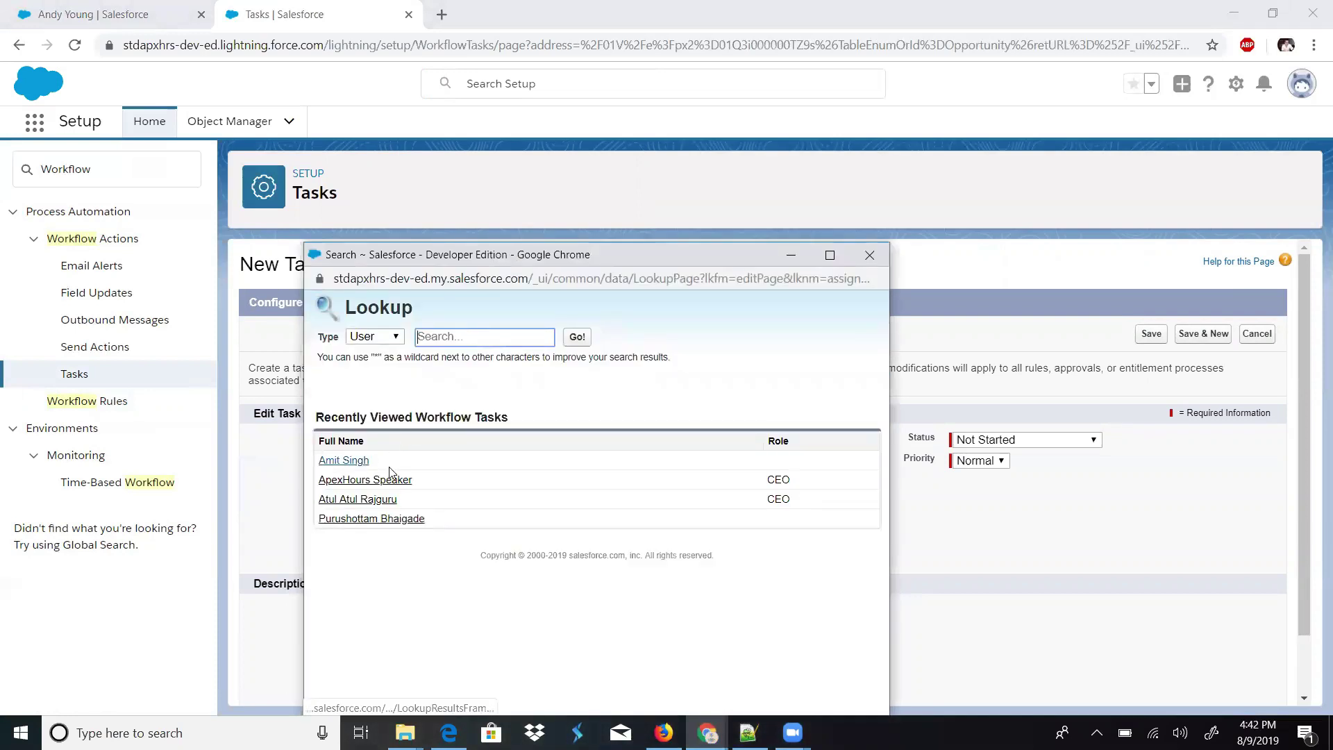
{"action": "left_click", "coordinate": [367, 520]}
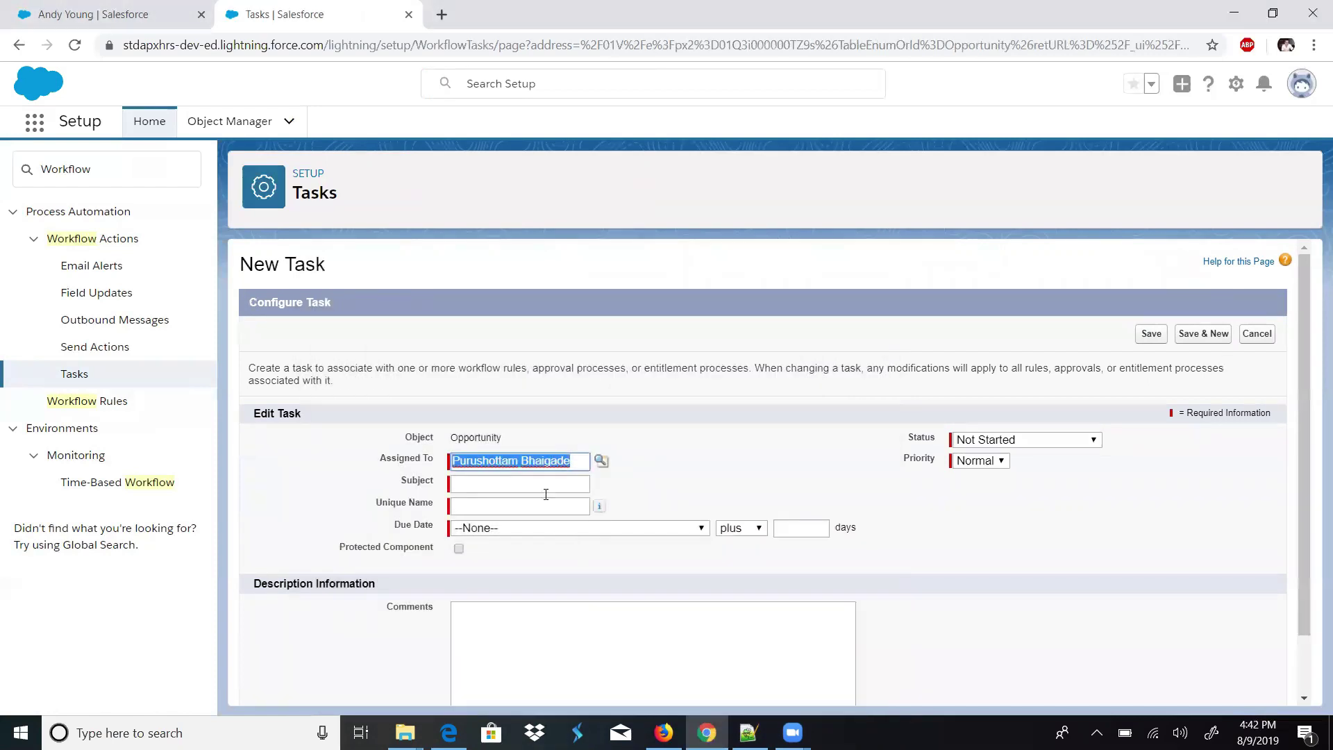
- Enter the task subject 'Please followup with client' and auto-fill its unique name
{"action": "left_click", "coordinate": [518, 482]}
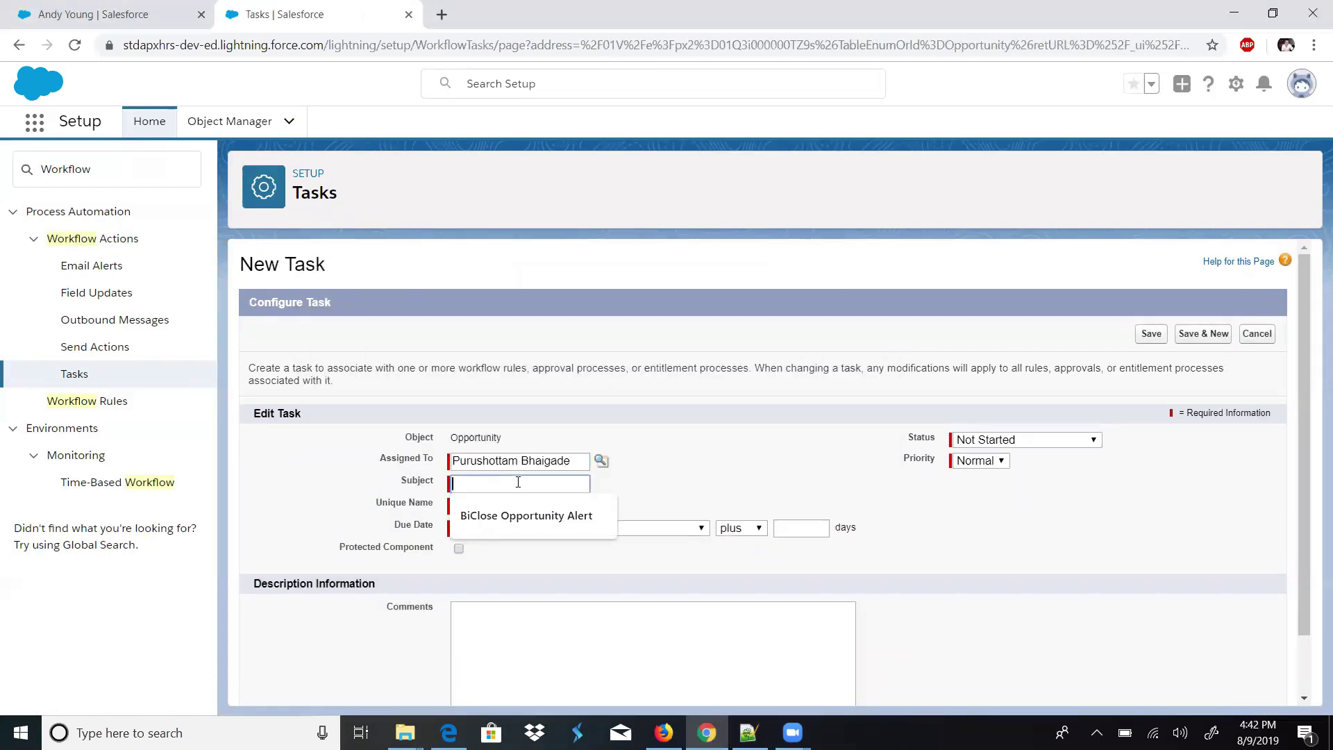
{"action": "type", "text": "Plea"}
{"action": "key", "text": "BackSpace"}
{"action": "key", "text": "BackSpace"}
{"action": "type", "text": "ease f"}
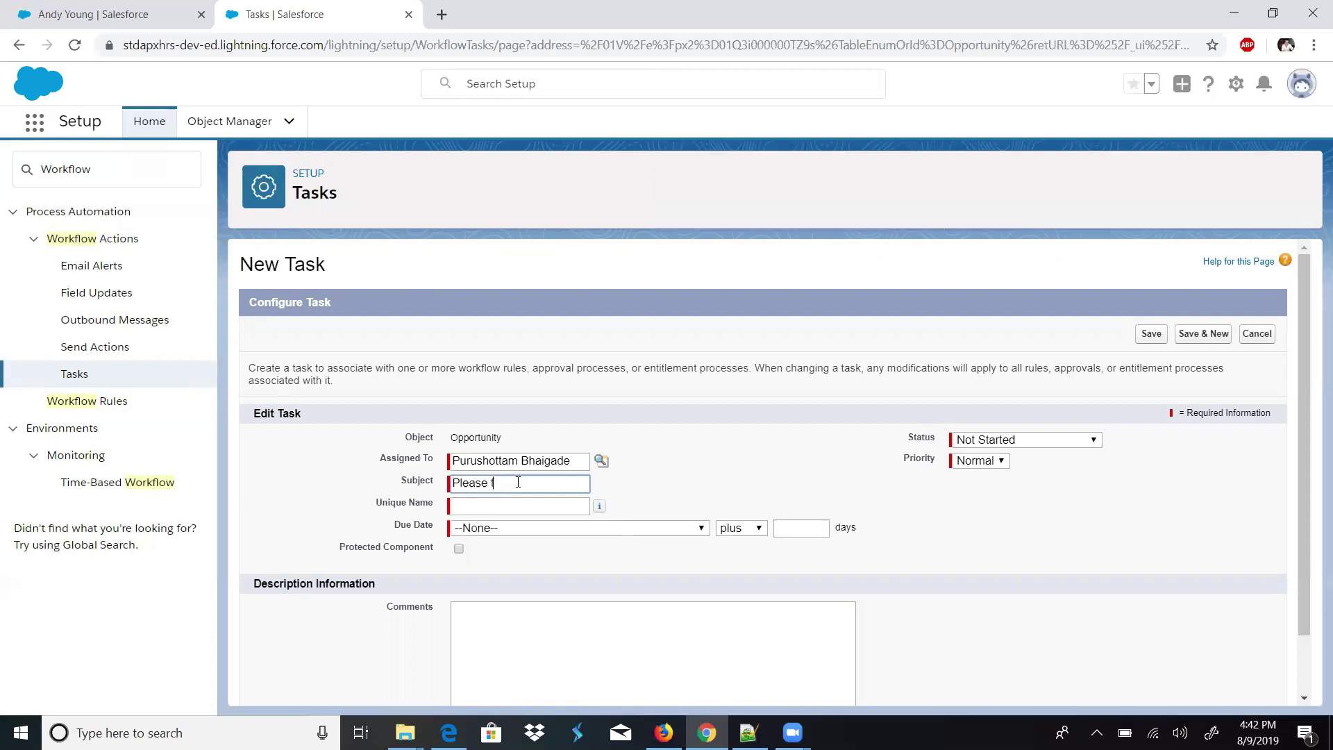
{"action": "type", "text": "ollowup with"}
{"action": "key", "text": "BackSpace"}
{"action": "key", "text": "BackSpace"}
{"action": "key", "text": "BackSpace"}
{"action": "type", "text": "ith client"}
{"action": "left_click", "coordinate": [547, 506]}
- Set the task's due date to Rule Trigger Date plus 2 days
{"action": "left_click", "coordinate": [526, 530]}
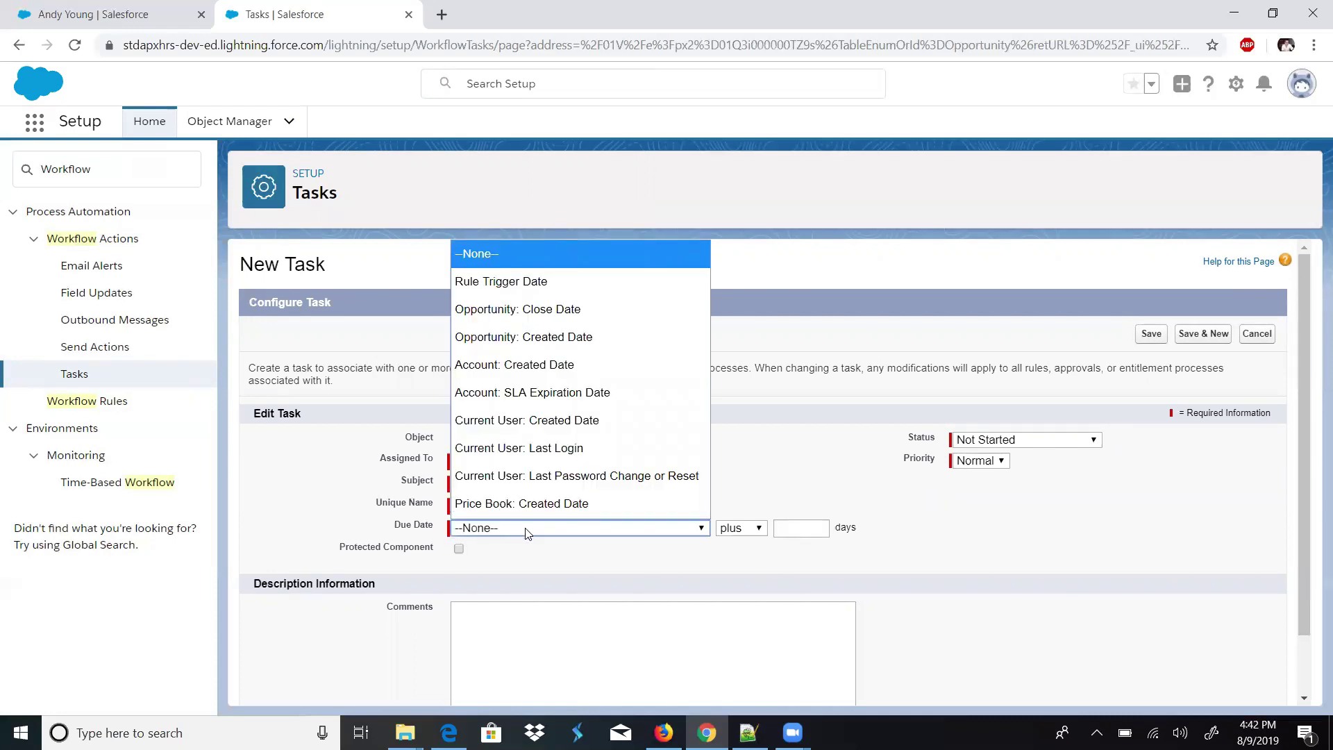
{"action": "left_click", "coordinate": [547, 281]}
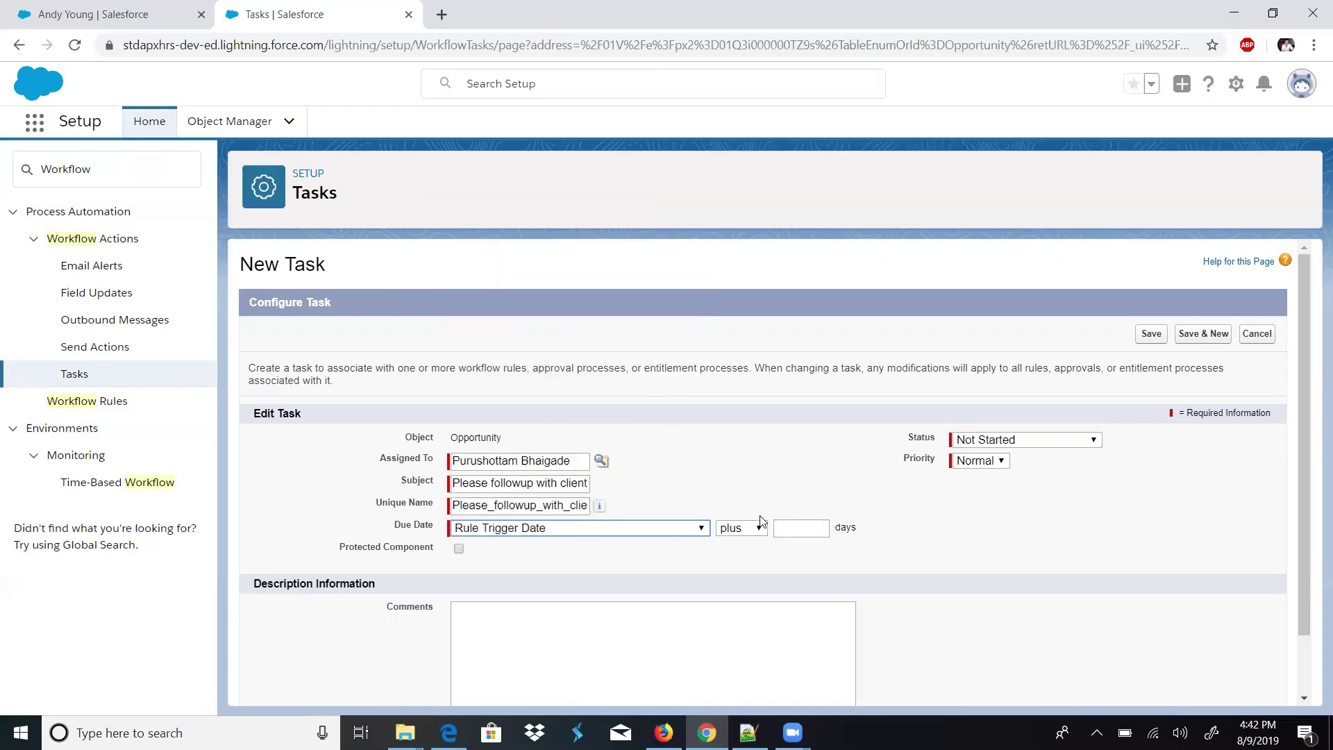
{"action": "left_click", "coordinate": [788, 530]}
{"action": "type", "text": "2"}
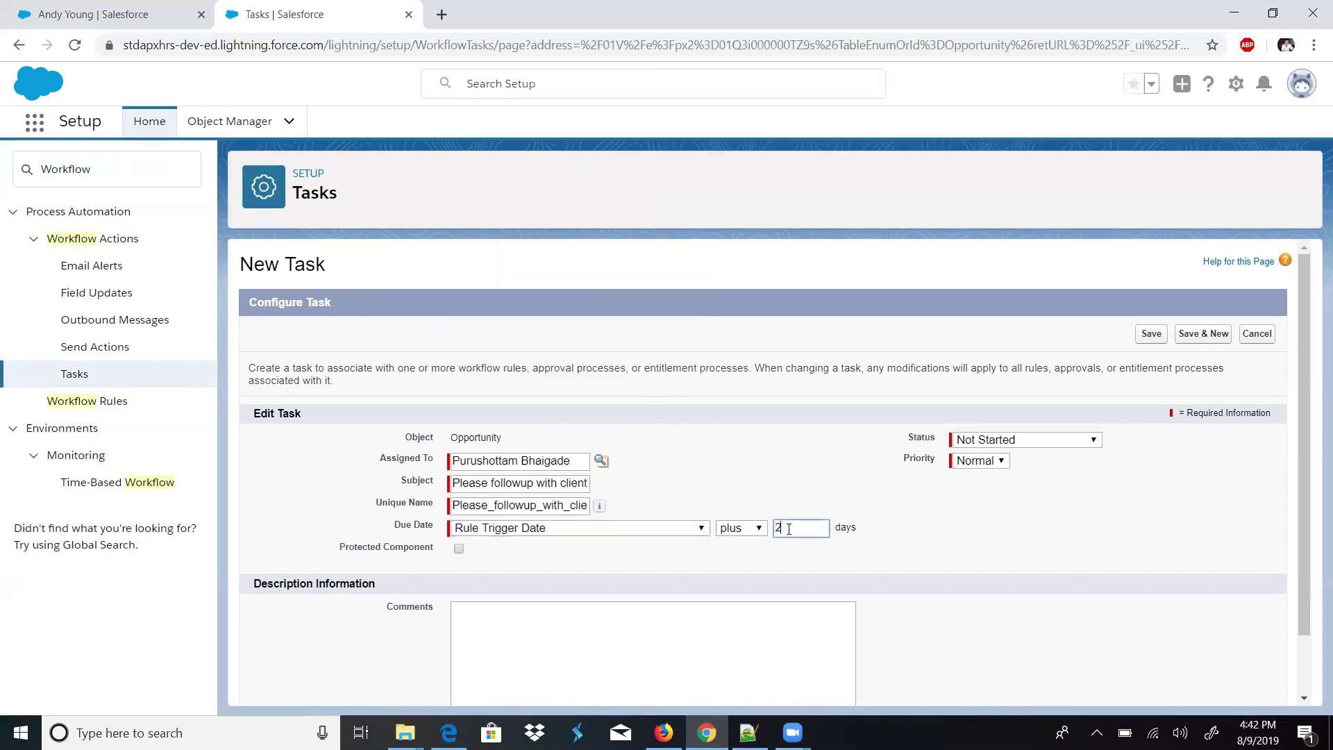
{"action": "left_click", "coordinate": [764, 481]}
- Add a comment asking to follow up with the client about feedback
{"action": "scroll", "coordinate": [1297, 549], "scroll_direction": "down", "scroll_amount": 1}
{"action": "left_click", "coordinate": [664, 579]}
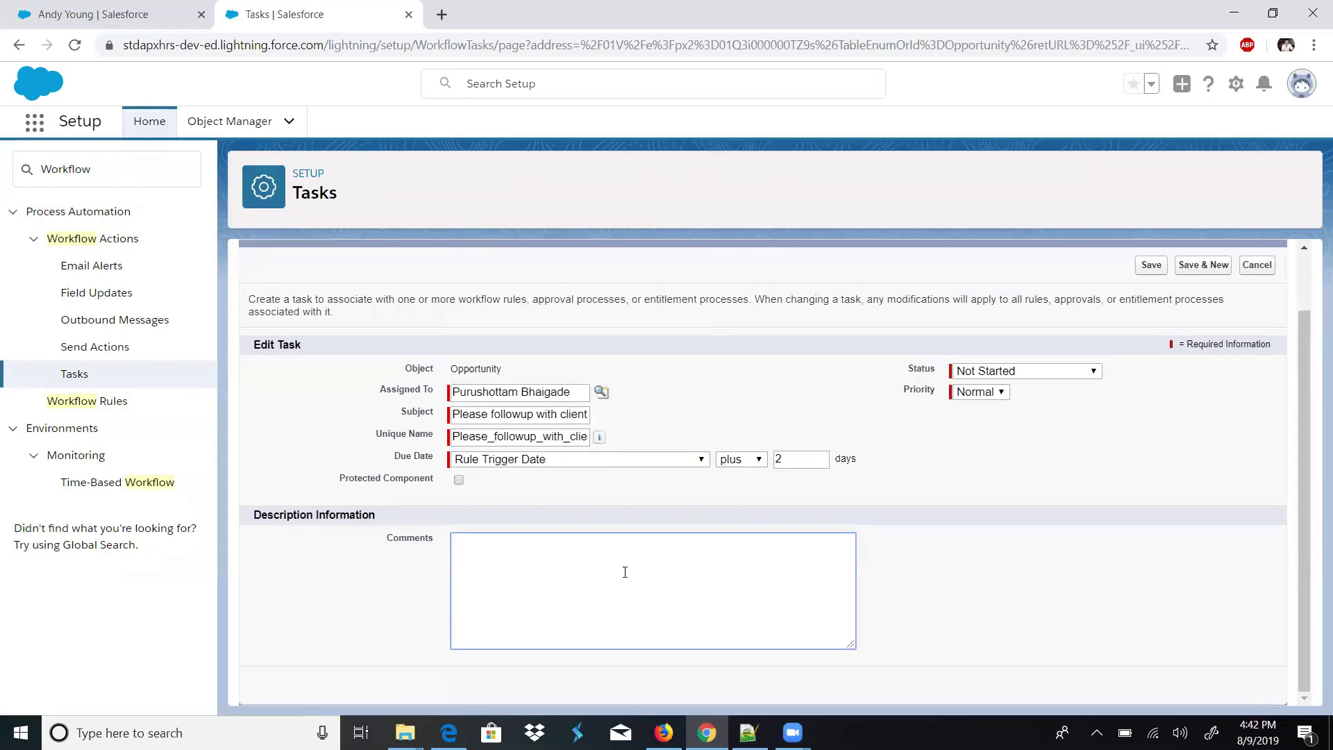
{"action": "type", "text": "Ple"}
{"action": "key", "text": "BackSpace"}
{"action": "key", "text": "BackSpace"}
{"action": "type", "text": "ease follopw"}
{"action": "key", "text": "BackSpace"}
{"action": "key", "text": "BackSpace"}
{"action": "type", "text": "wup wot"}
{"action": "key", "text": "BackSpace"}
{"action": "key", "text": "BackSpace"}
{"action": "type", "text": "ithe"}
{"action": "type", "text": "client b"}
{"action": "type", "text": "bout"}
{"action": "type", "text": " feedback"}
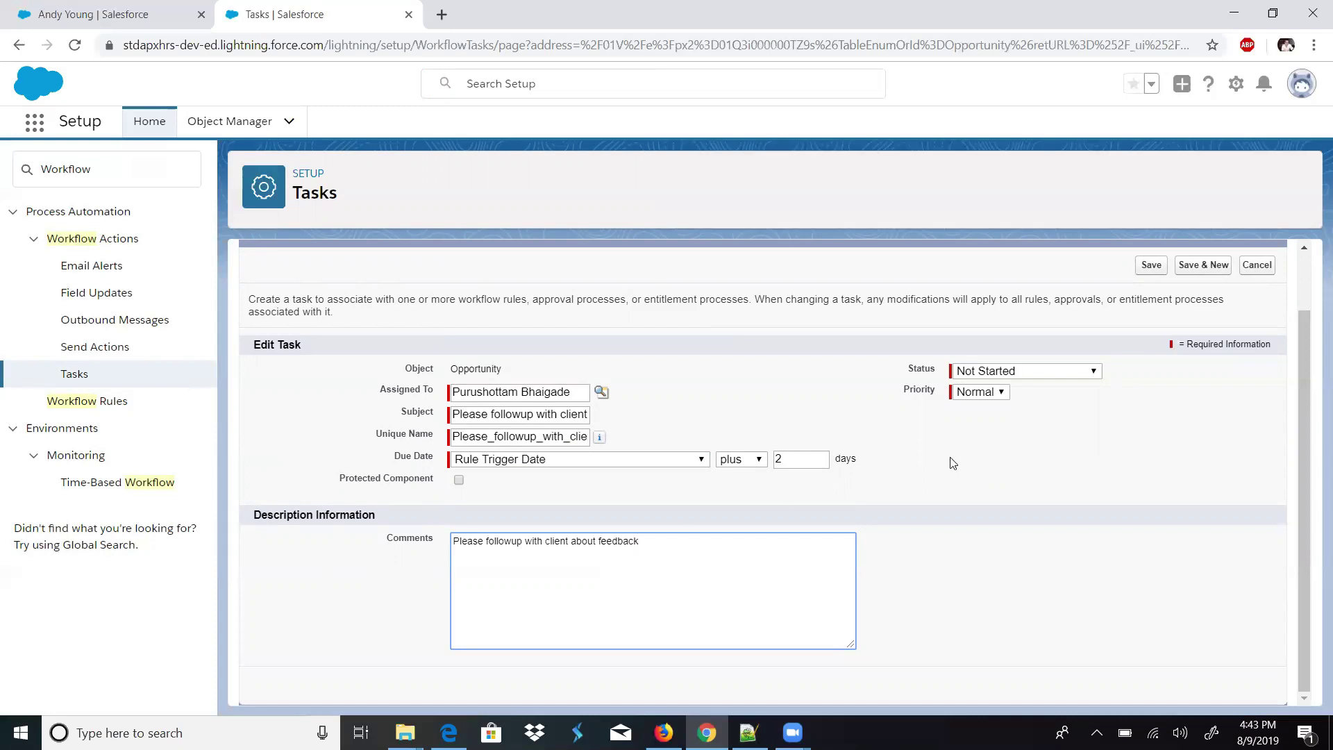
- Keep status Not Started, set priority to High, and save the task
{"action": "left_click", "coordinate": [1010, 378]}
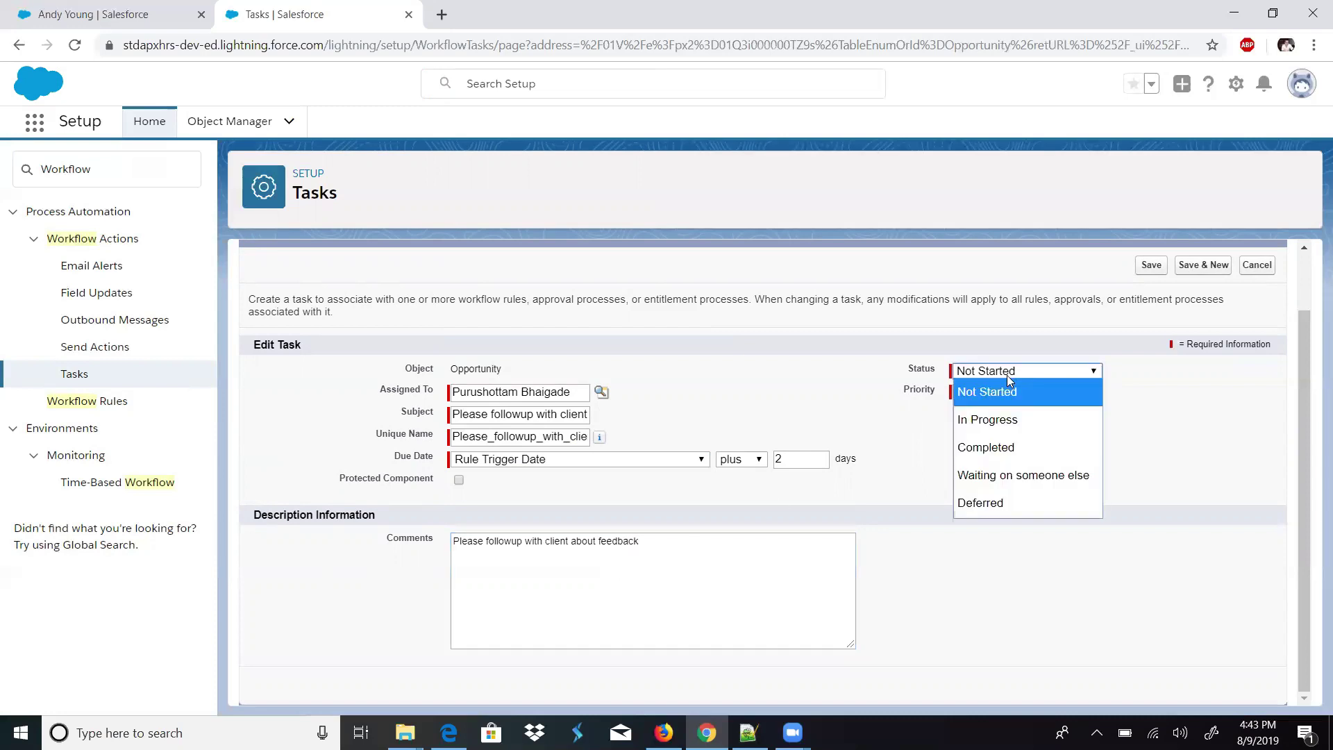
{"action": "left_click", "coordinate": [1002, 399]}
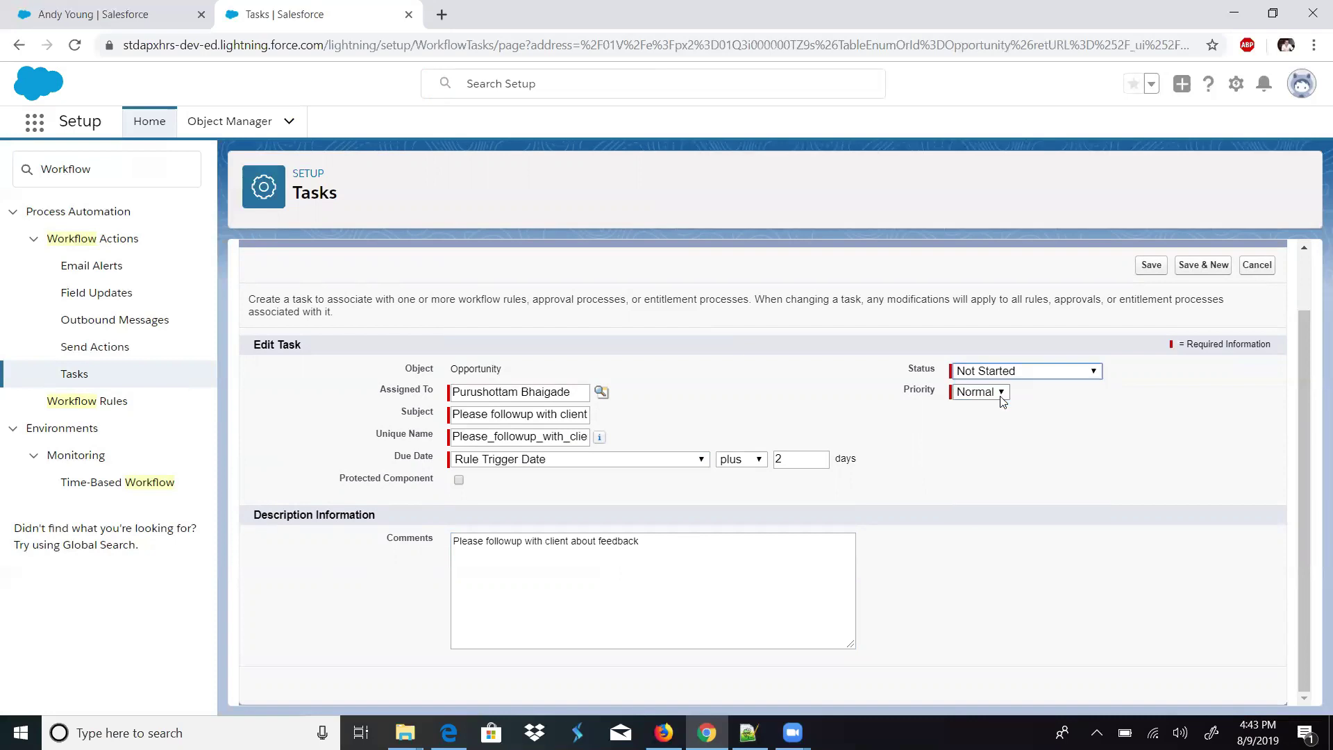
{"action": "left_click", "coordinate": [1001, 395]}
{"action": "left_click", "coordinate": [984, 410]}
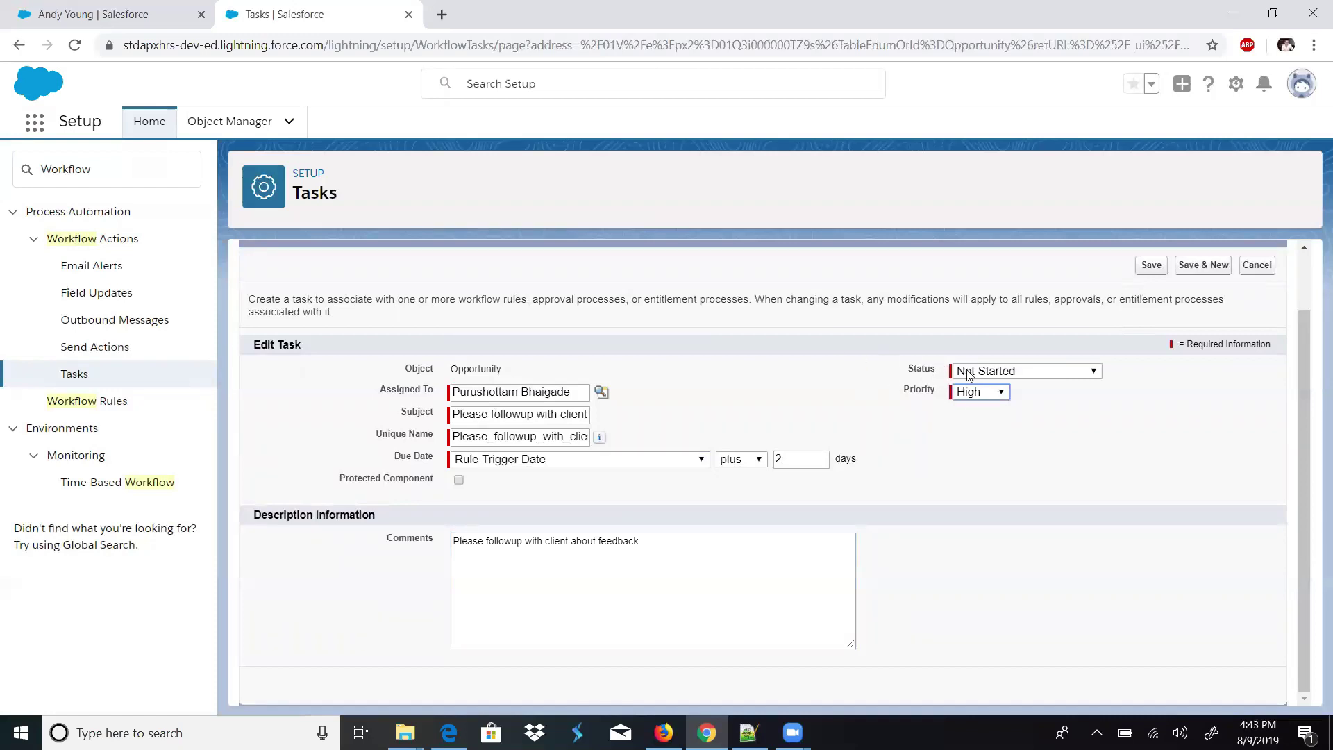
{"action": "left_click", "coordinate": [1150, 265]}
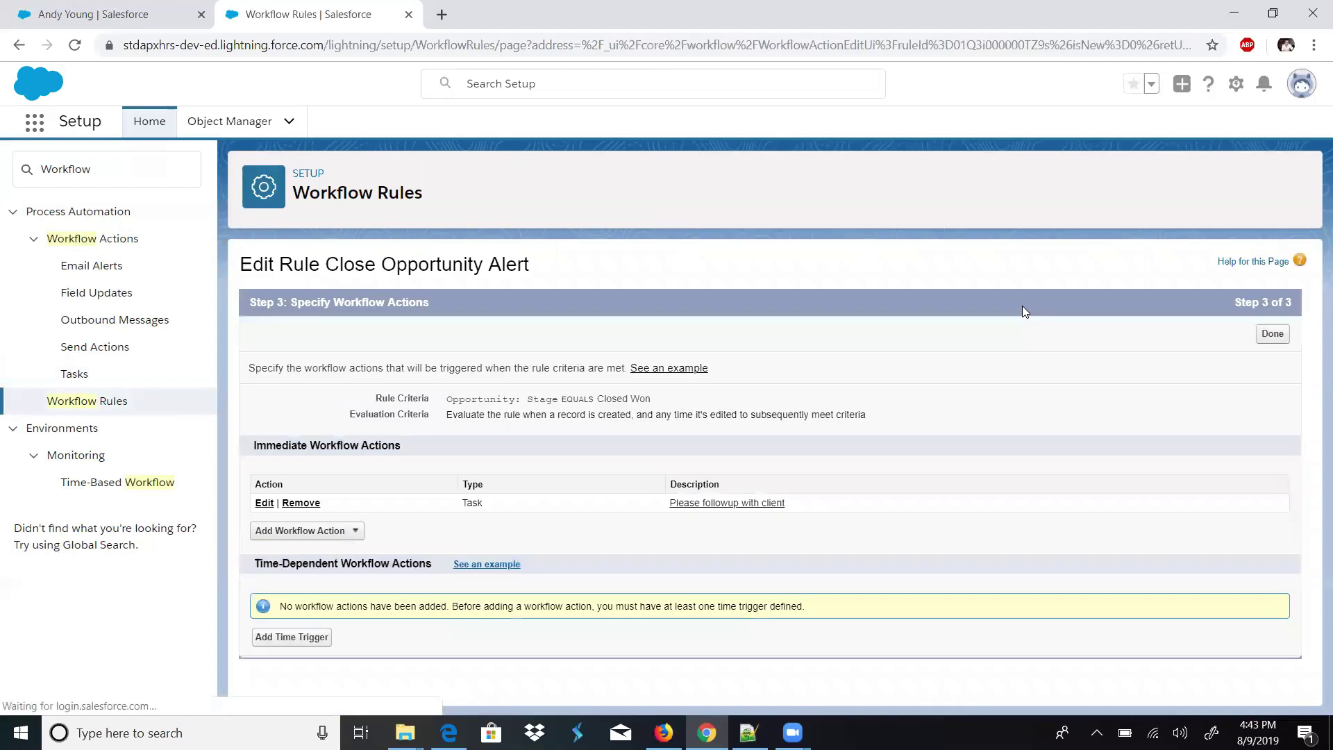
- Choose New Email Alert from the Add Workflow Action list
{"action": "left_click_drag", "start_coordinate": [790, 502], "coordinate": [665, 510]}
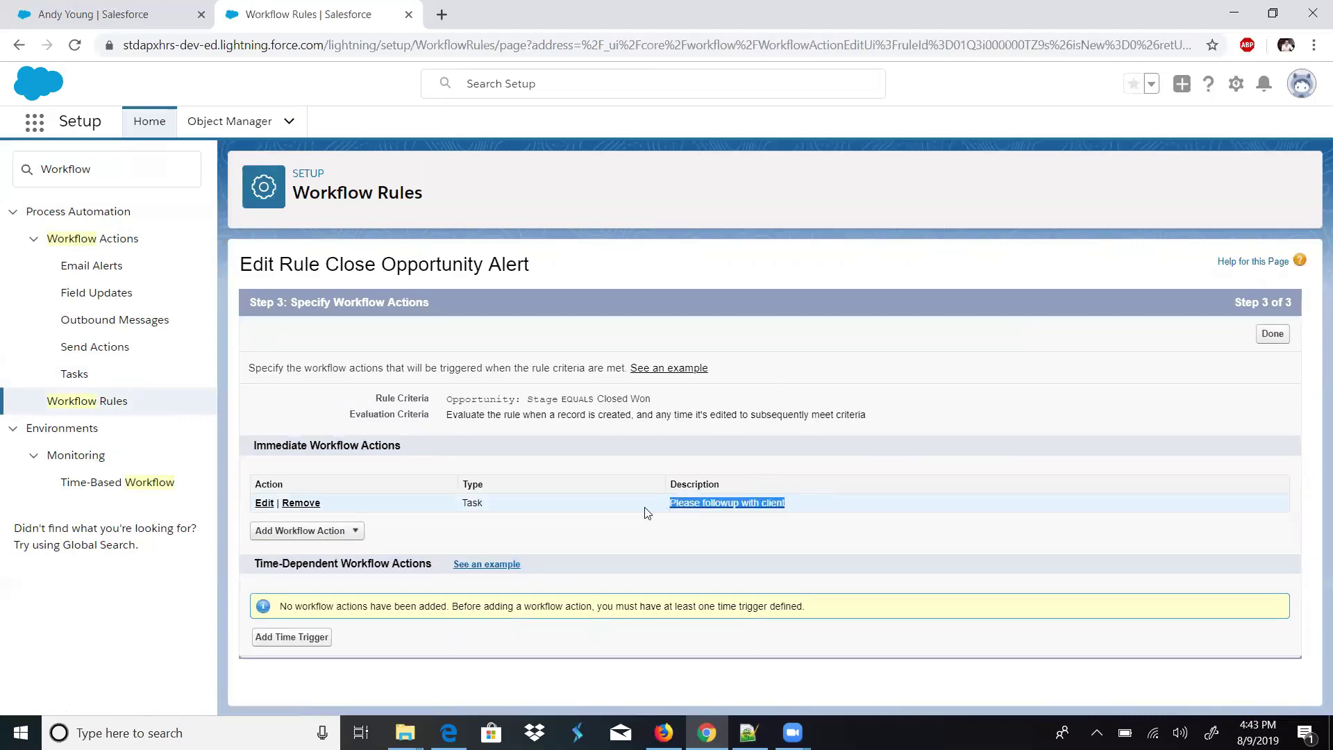
{"action": "left_click", "coordinate": [356, 534]}
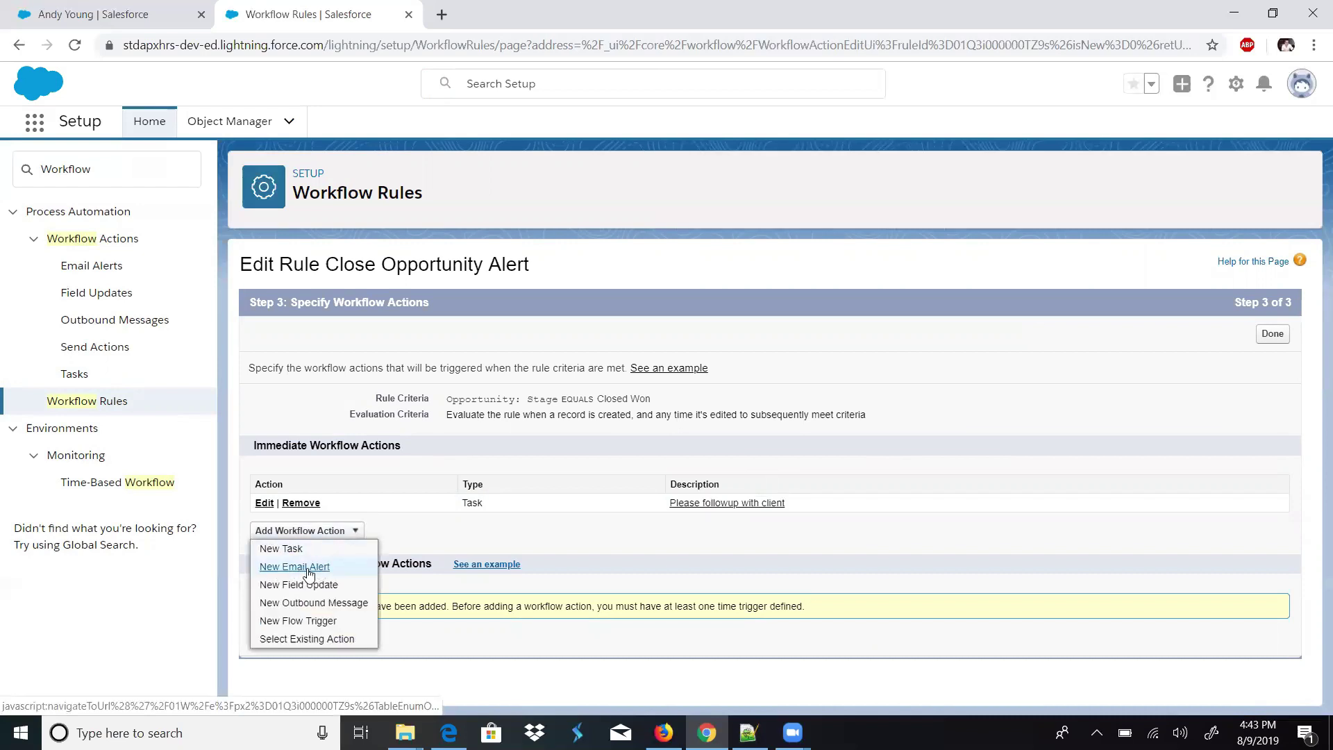
{"action": "left_click", "coordinate": [282, 569]}
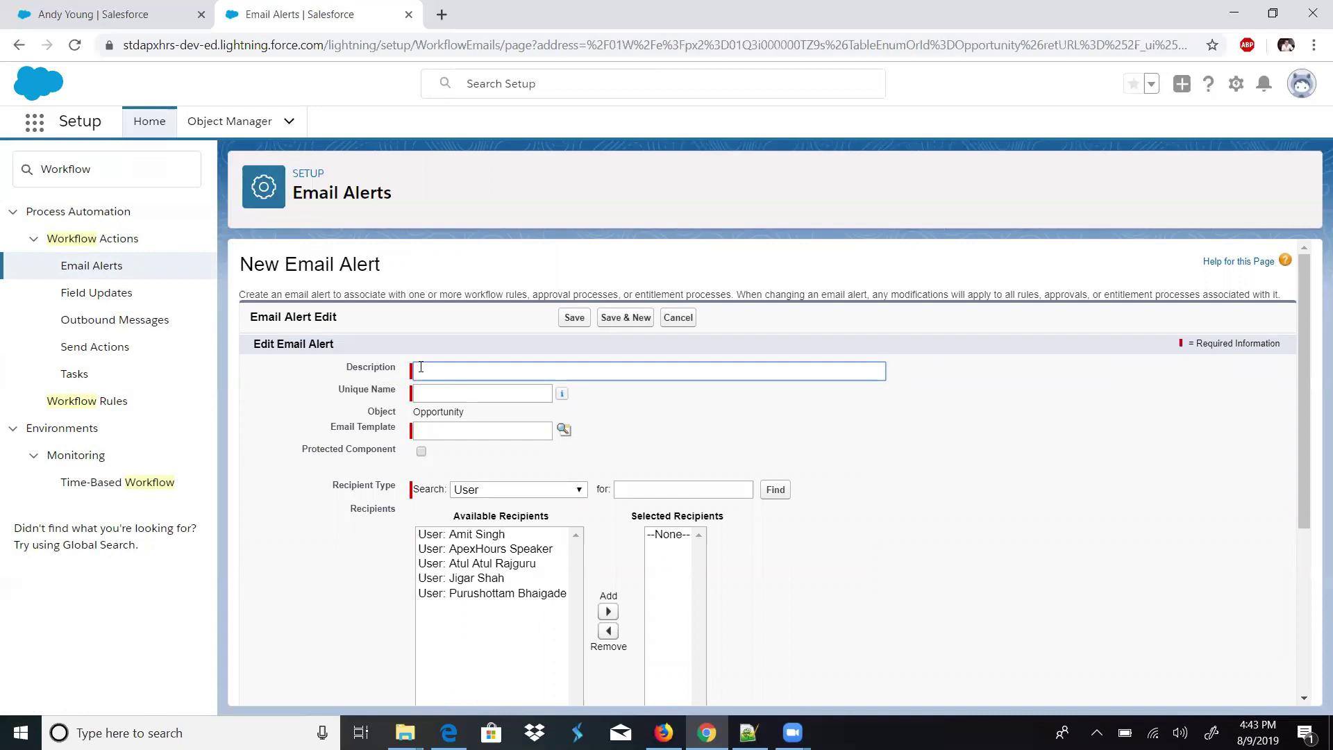
- Name the alert 'Closed Opportunity Alert' and choose the Close Opportunity Alert email template
{"action": "type", "text": "Closed Opportunity Alert"}
{"action": "key", "text": "Tab"}
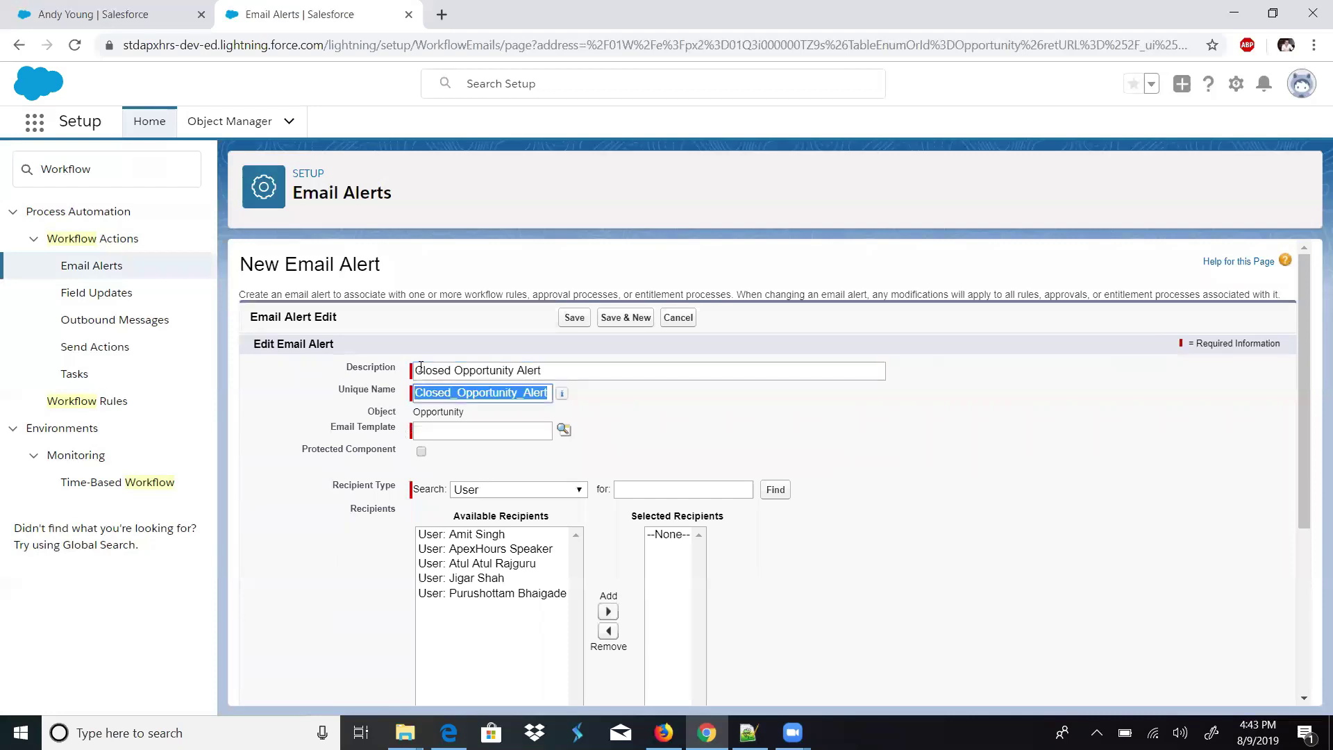
{"action": "left_click", "coordinate": [432, 430]}
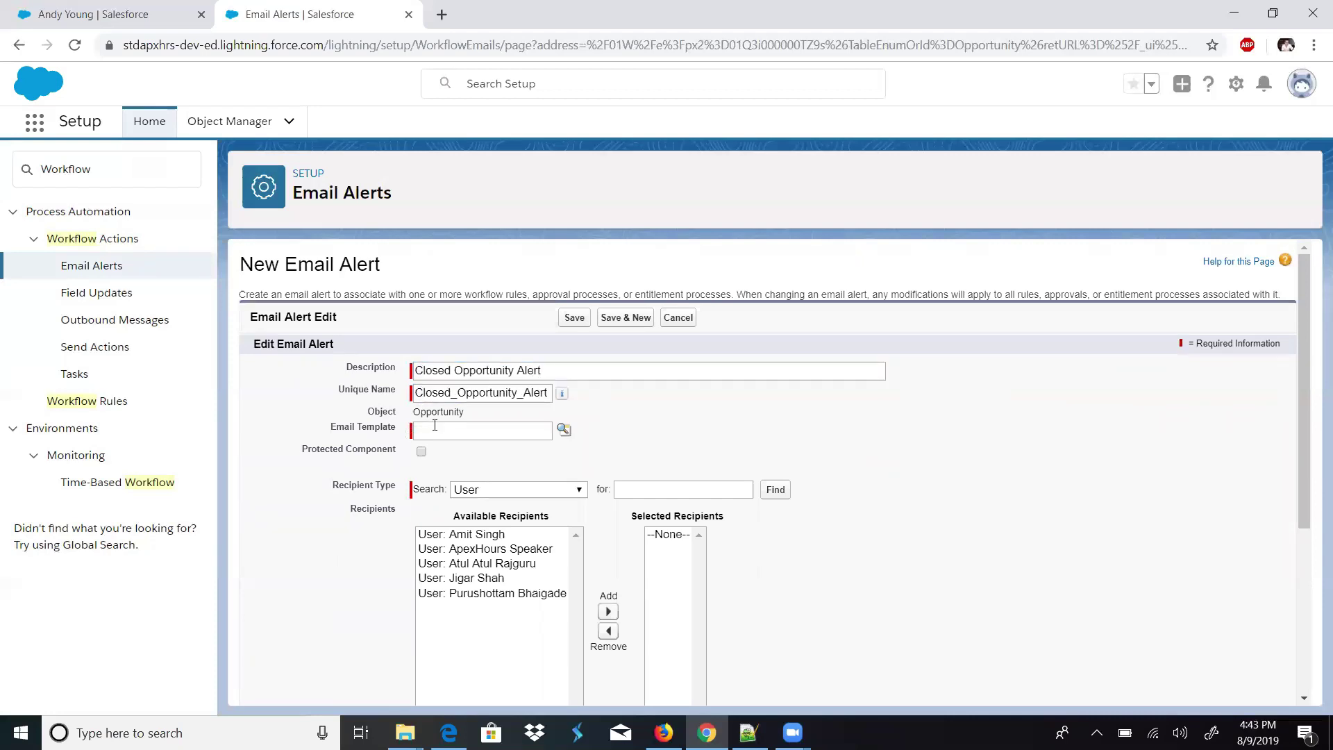
{"action": "left_click", "coordinate": [565, 428]}
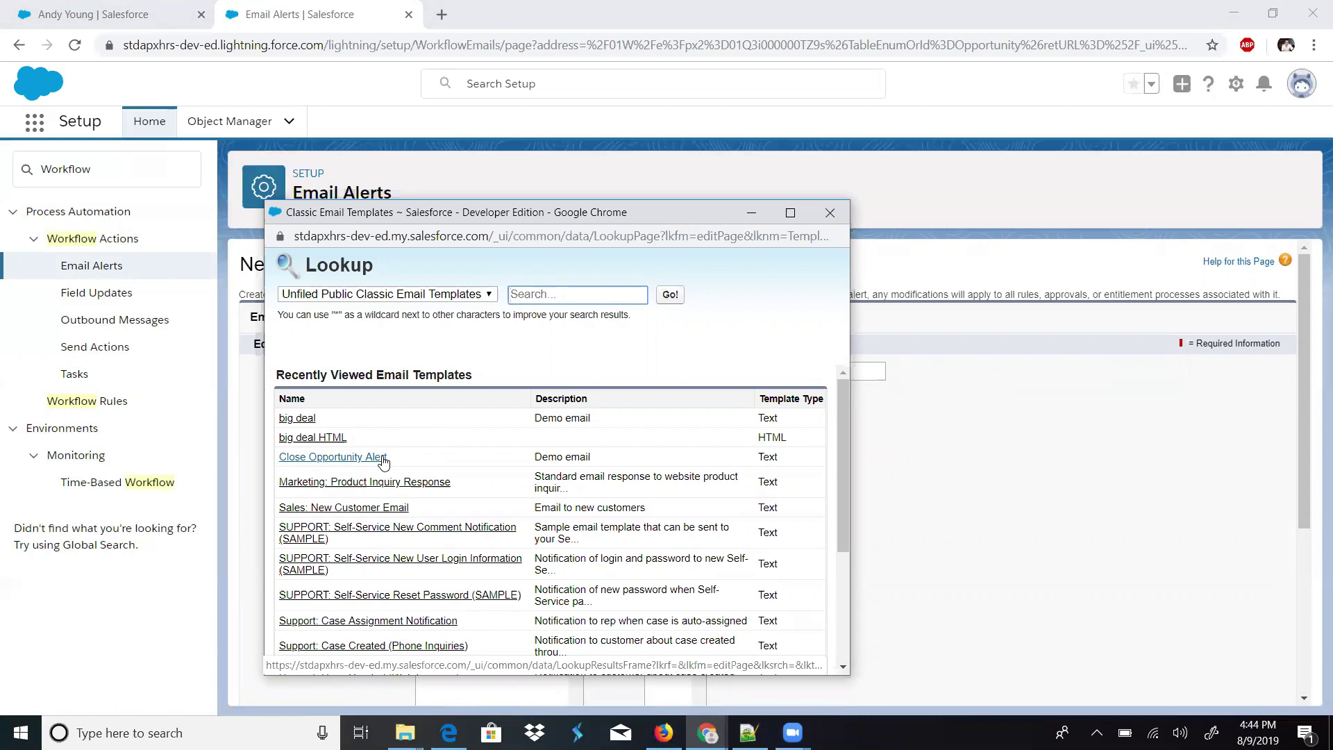
{"action": "left_click", "coordinate": [378, 456]}
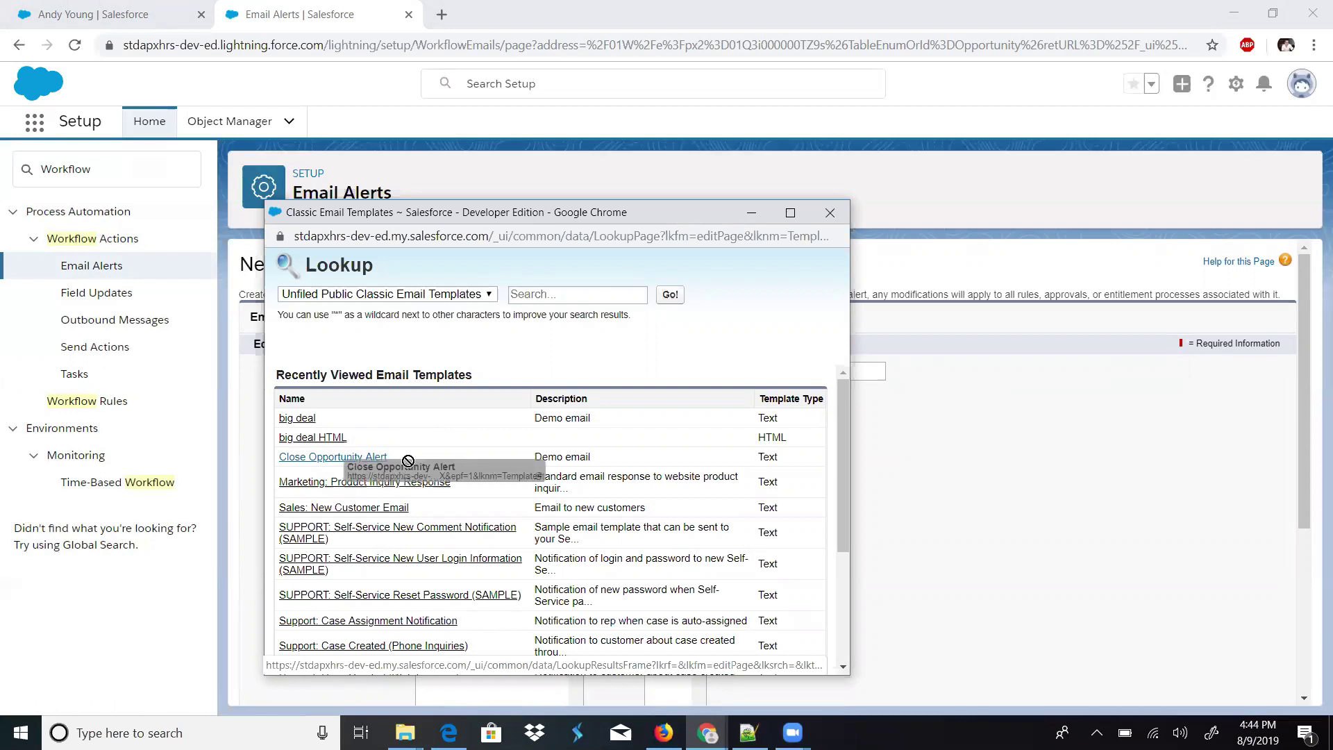
{"action": "left_click", "coordinate": [378, 457]}
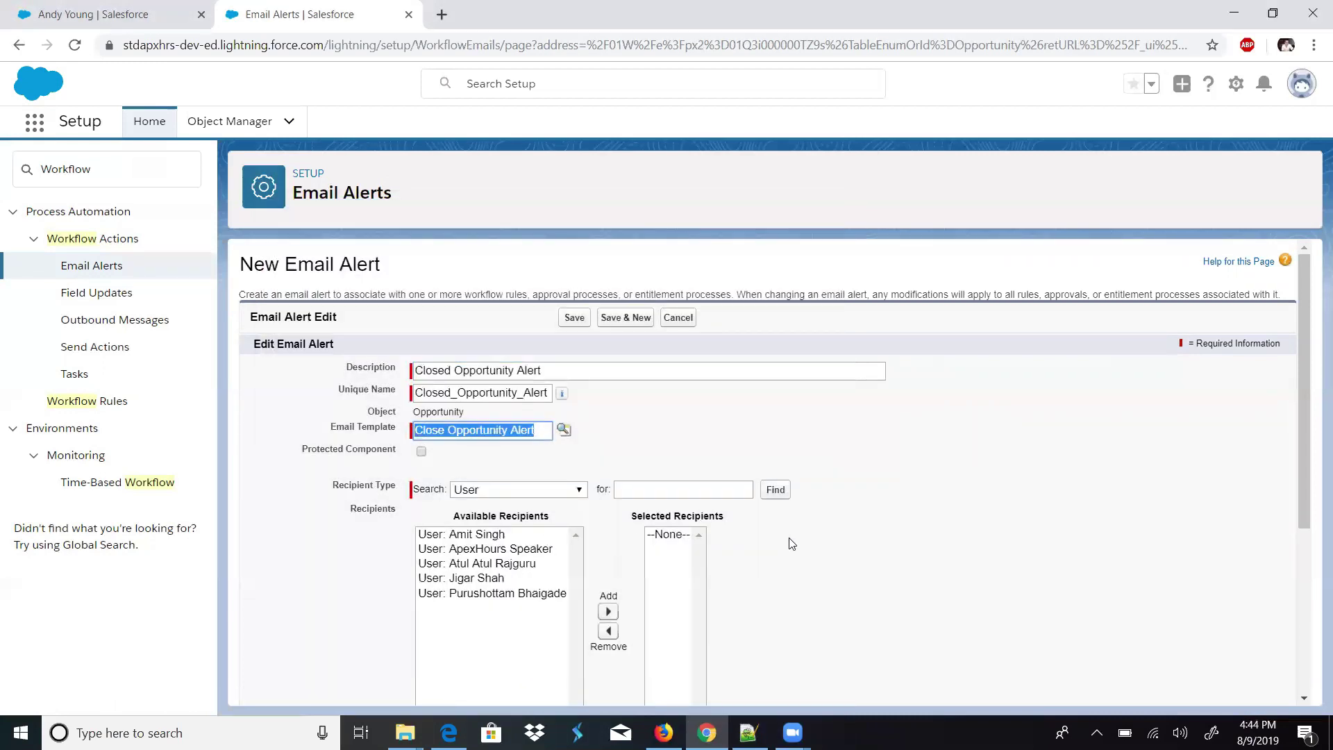
- Add all five available users as the alert's recipients
{"action": "left_click_drag", "start_coordinate": [1303, 392], "coordinate": [1300, 455]}
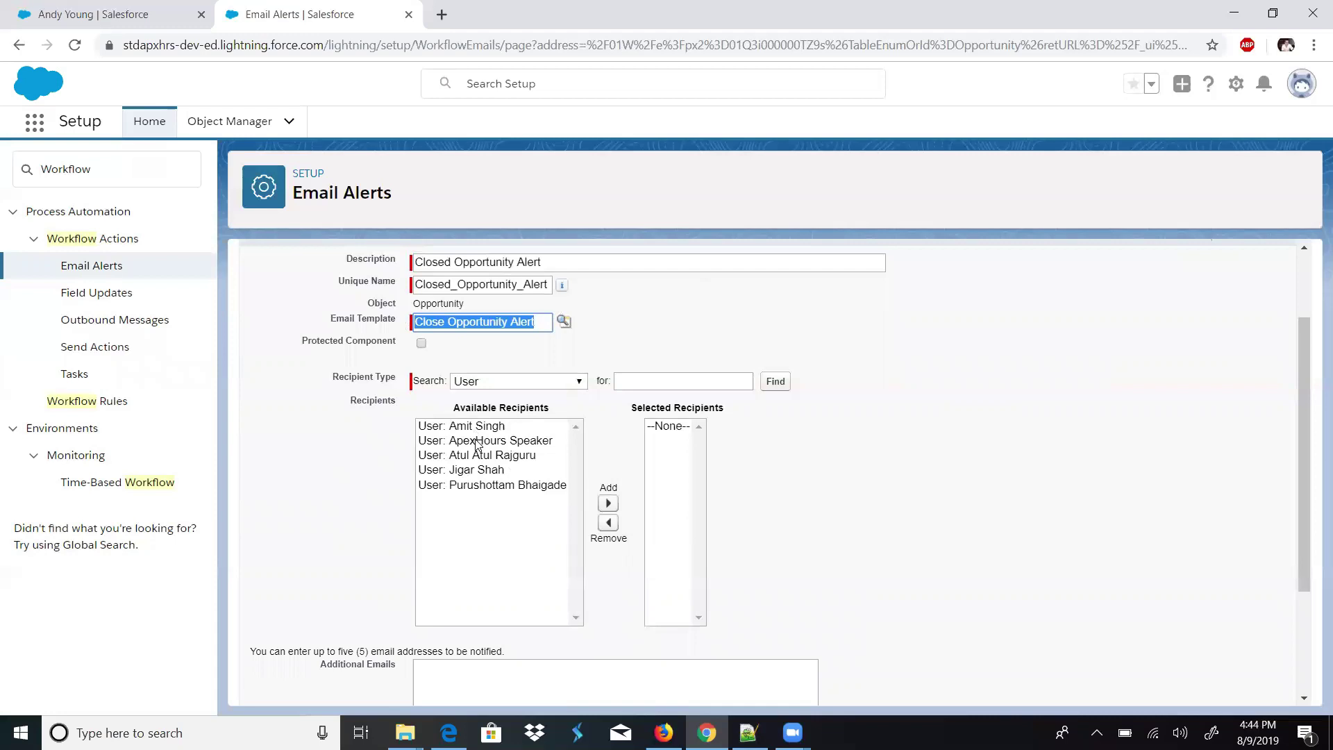
{"action": "left_click_drag", "start_coordinate": [477, 428], "coordinate": [549, 486]}
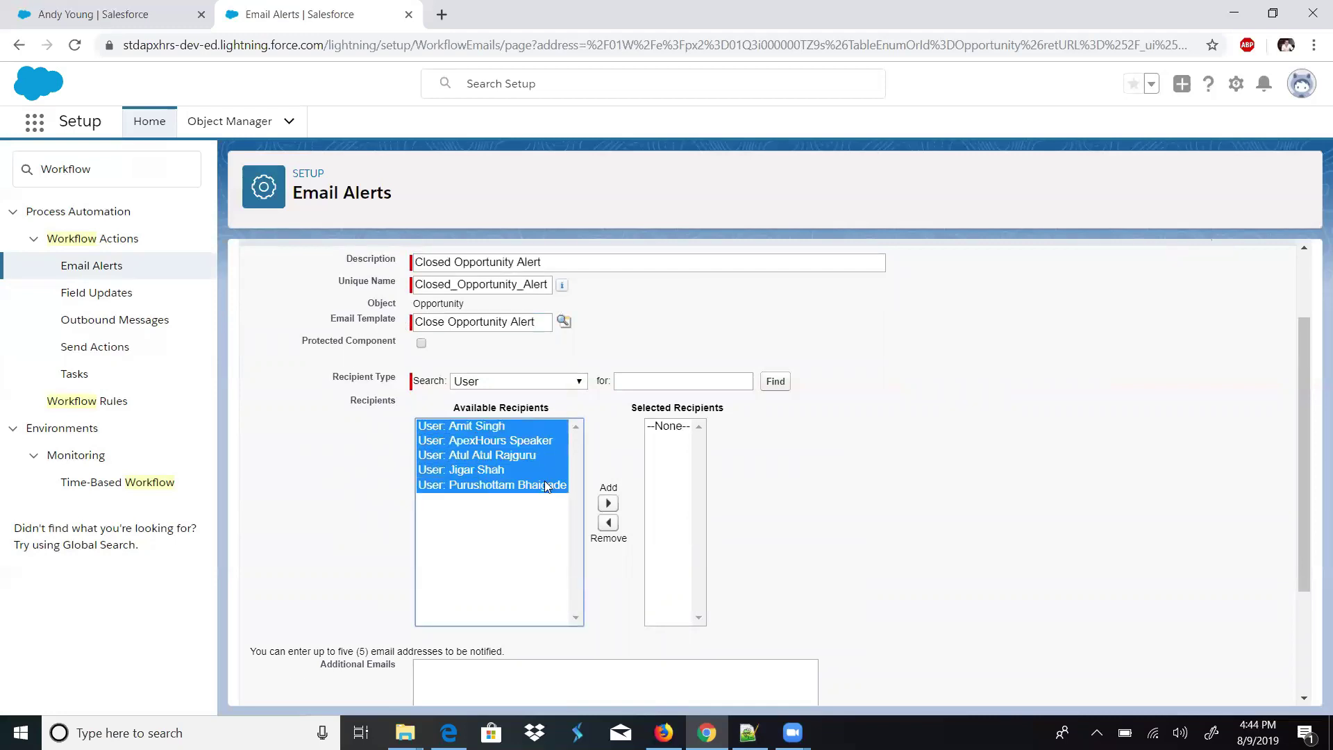
{"action": "left_click", "coordinate": [608, 503]}
{"action": "left_click", "coordinate": [791, 515]}
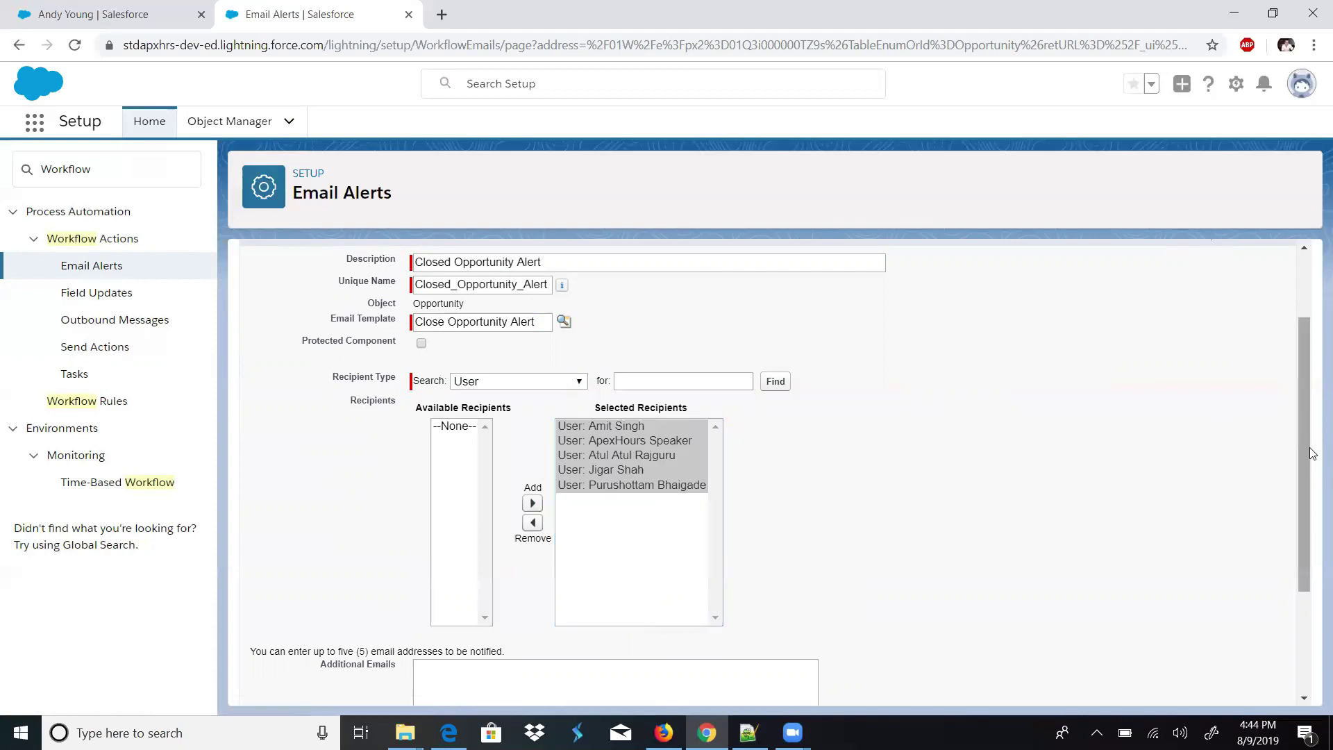
- Enter an additional notification email address and save the email alert
{"action": "scroll", "coordinate": [1298, 524], "scroll_direction": "down", "scroll_amount": 1}
{"action": "scroll", "coordinate": [1301, 529], "scroll_direction": "down", "scroll_amount": 2}
{"action": "left_click", "coordinate": [698, 598]}
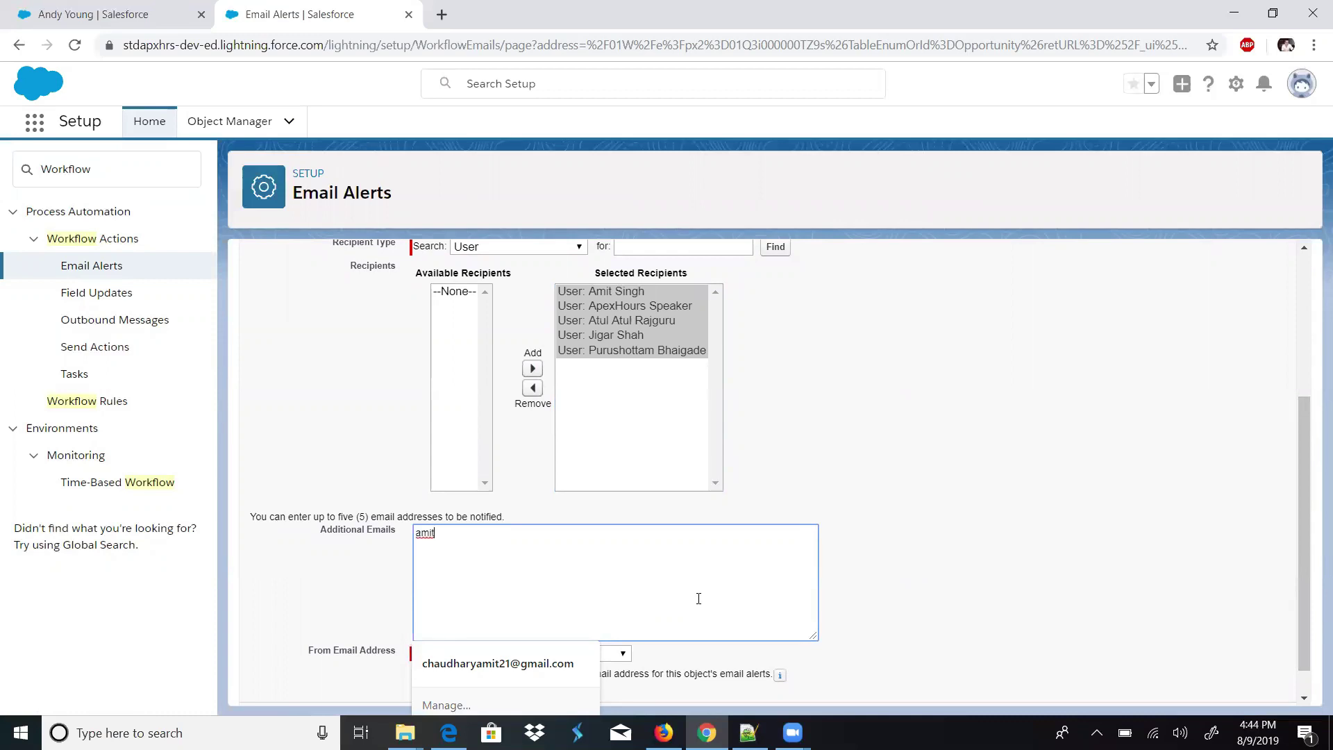
{"action": "type", "text": "mail/c"}
{"action": "key", "text": "BackSpace"}
{"action": "key", "text": "BackSpace"}
{"action": "key", "text": "BackSpace"}
{"action": "left_click", "coordinate": [849, 580]}
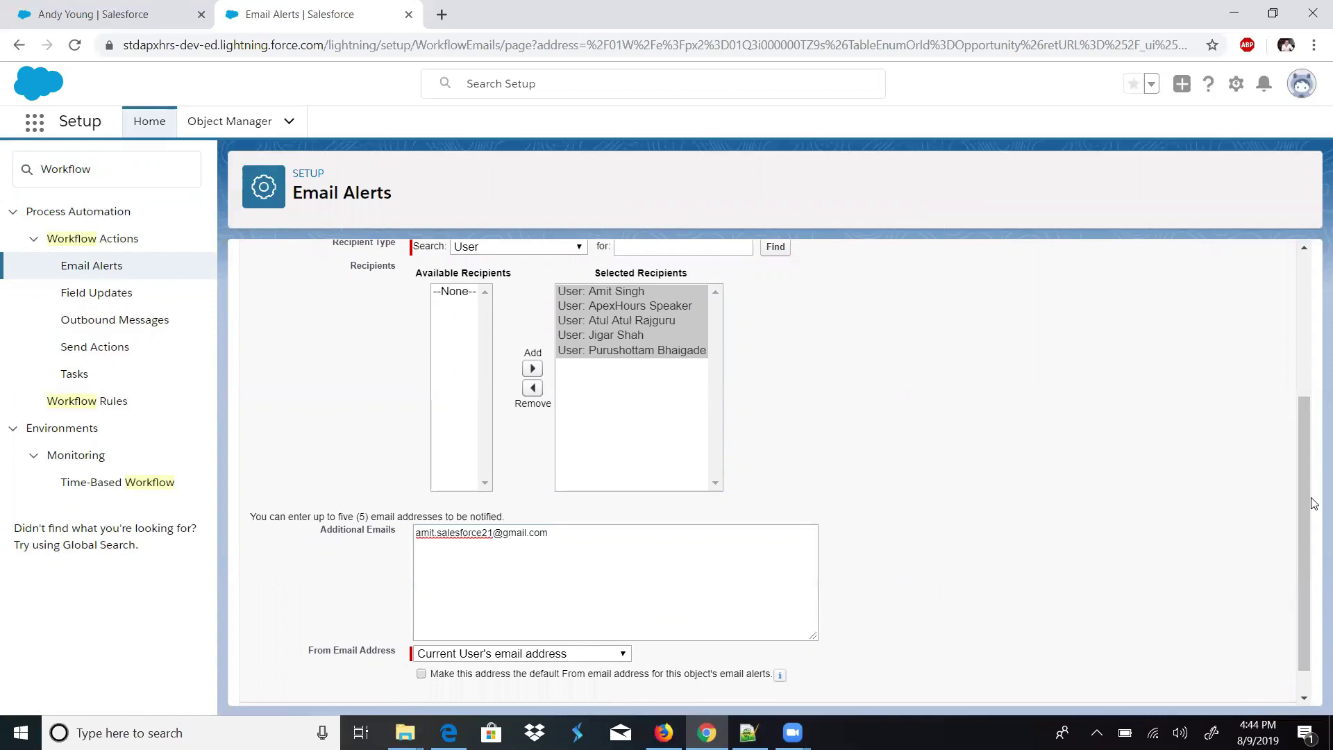
{"action": "scroll", "coordinate": [1312, 503], "scroll_direction": "down", "scroll_amount": 1}
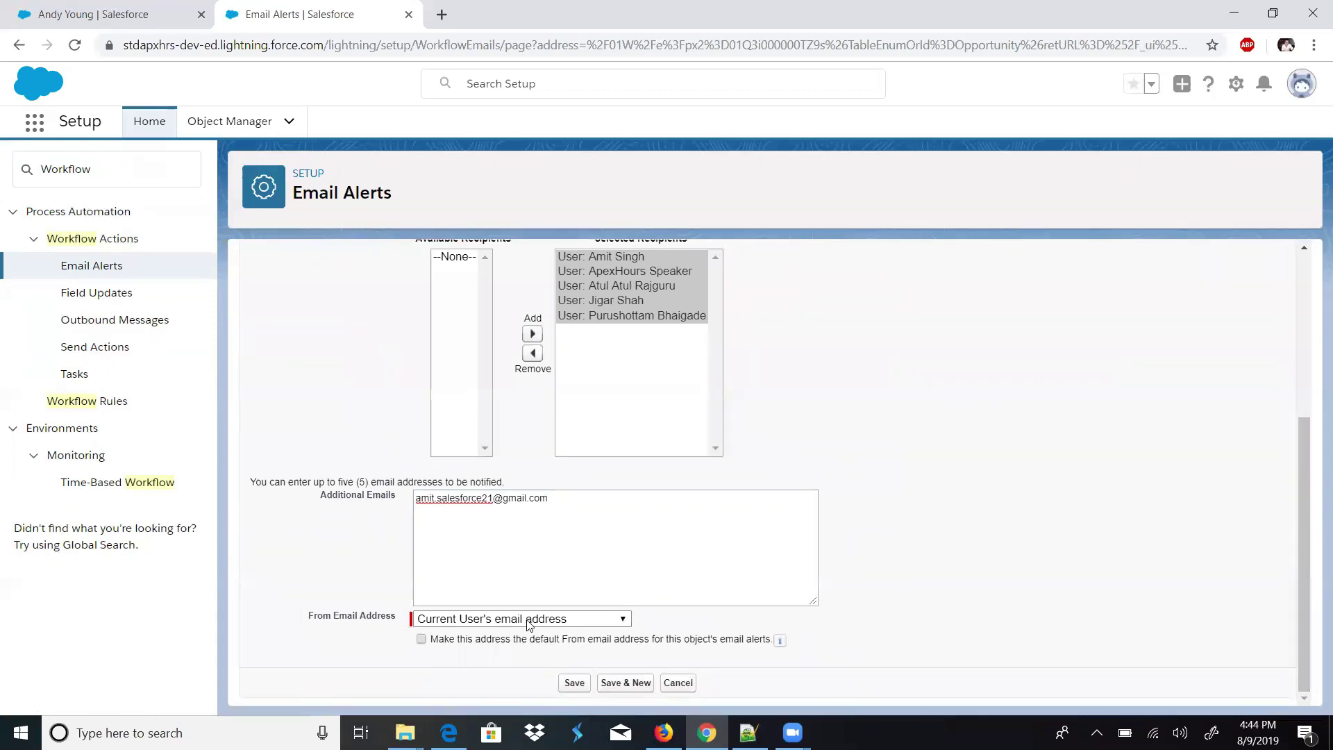
{"action": "left_click", "coordinate": [570, 684]}
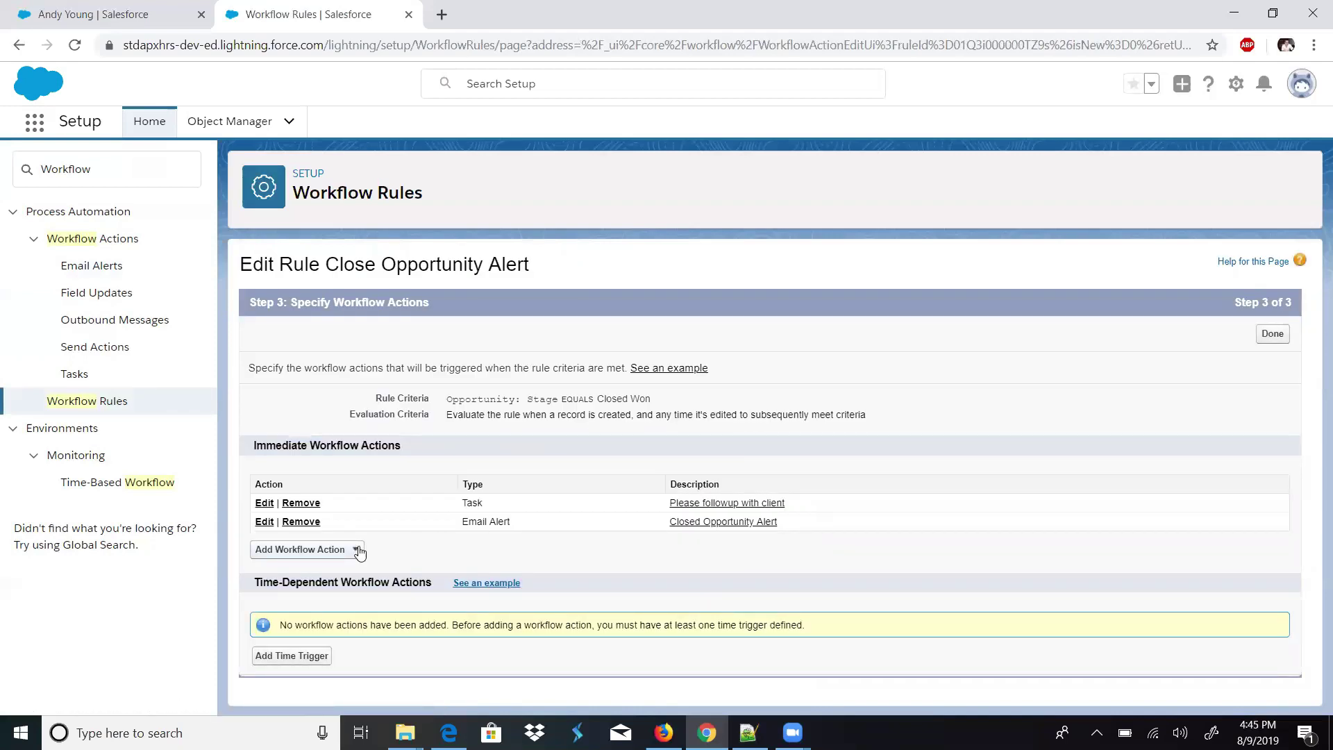
- Select the workflow rule's heading text, then switch back to the contact record tab
{"action": "left_click_drag", "start_coordinate": [501, 269], "coordinate": [402, 257]}
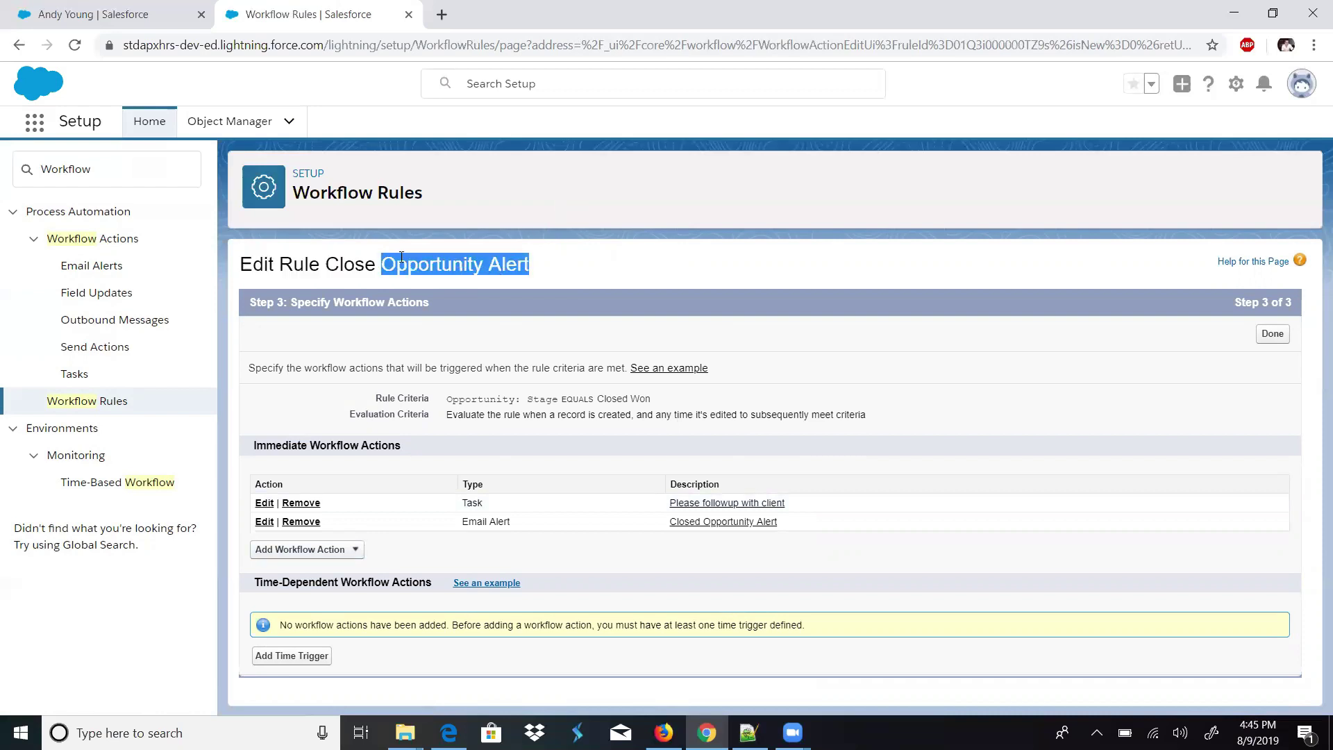
{"action": "left_click_drag", "start_coordinate": [279, 257], "coordinate": [280, 263]}
{"action": "left_click", "coordinate": [114, 10]}
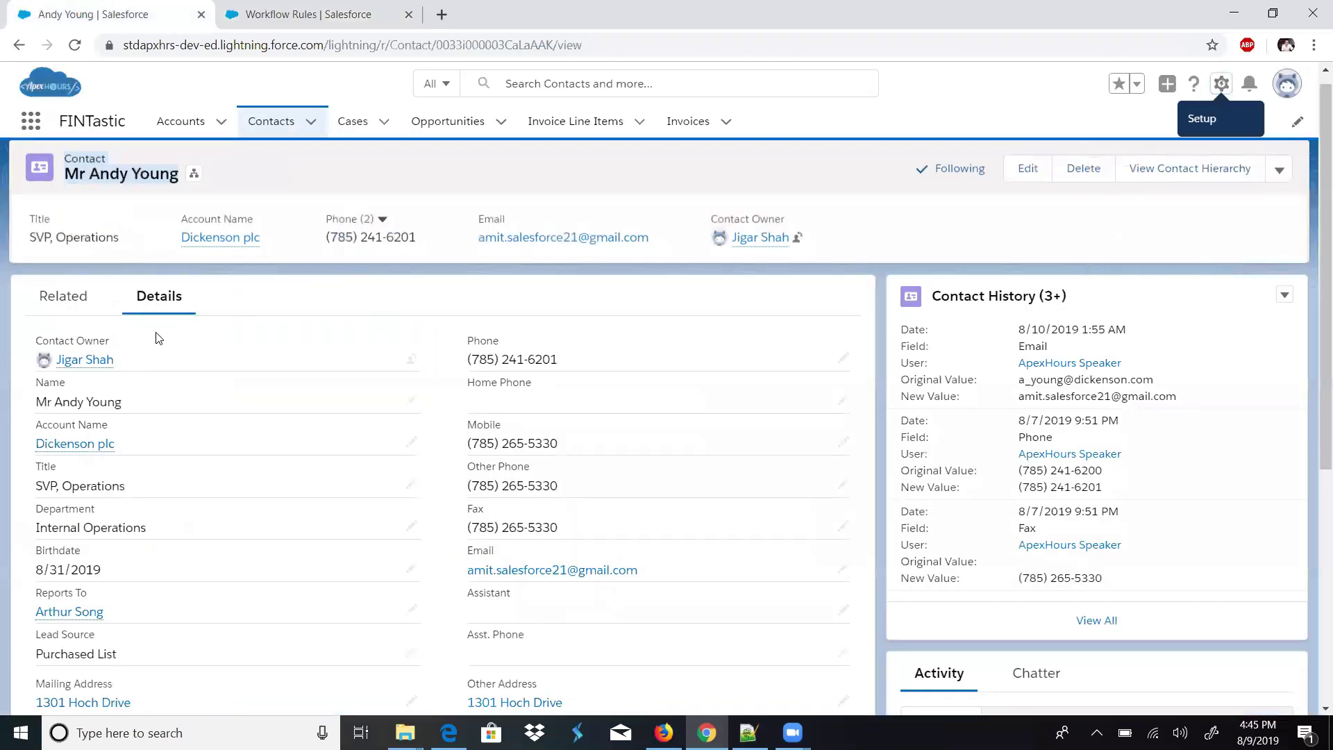
- Open the Dickenson plc account and view its Rating picklist values without saving changes
{"action": "left_click", "coordinate": [62, 448]}
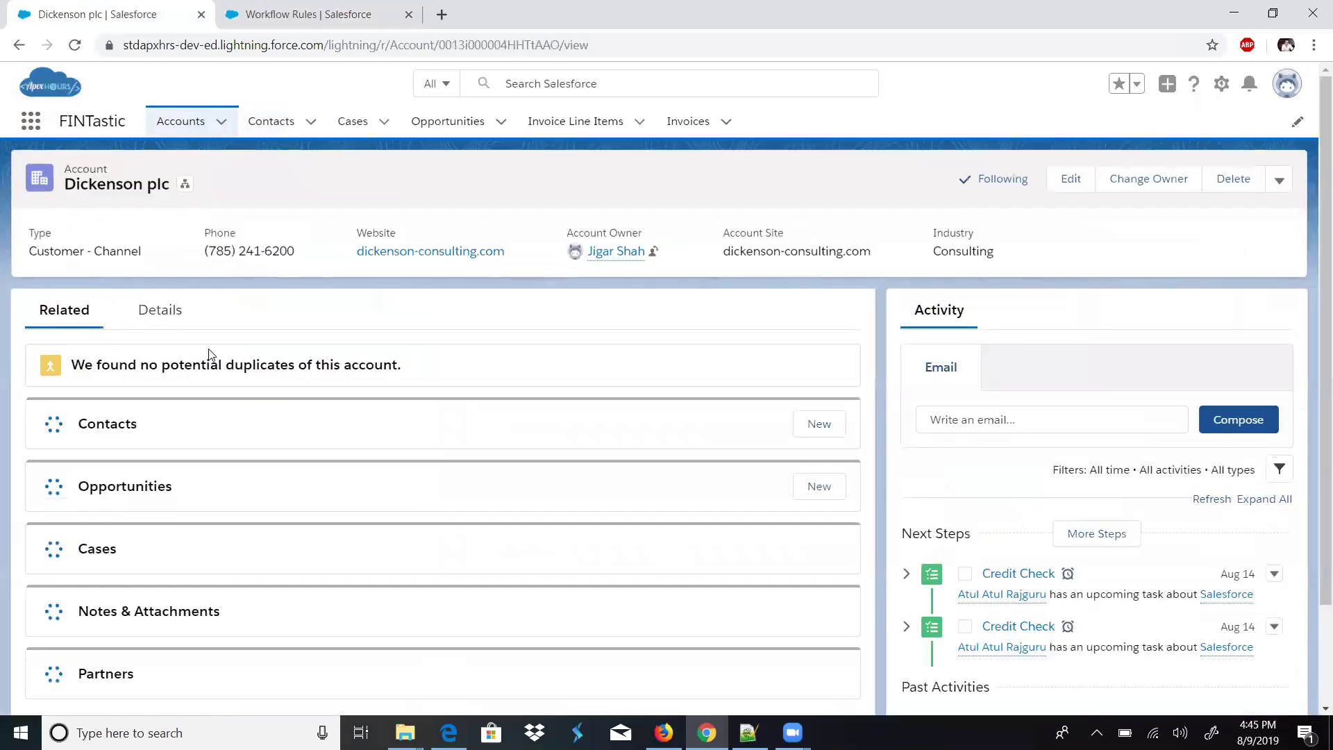
{"action": "left_click", "coordinate": [177, 322]}
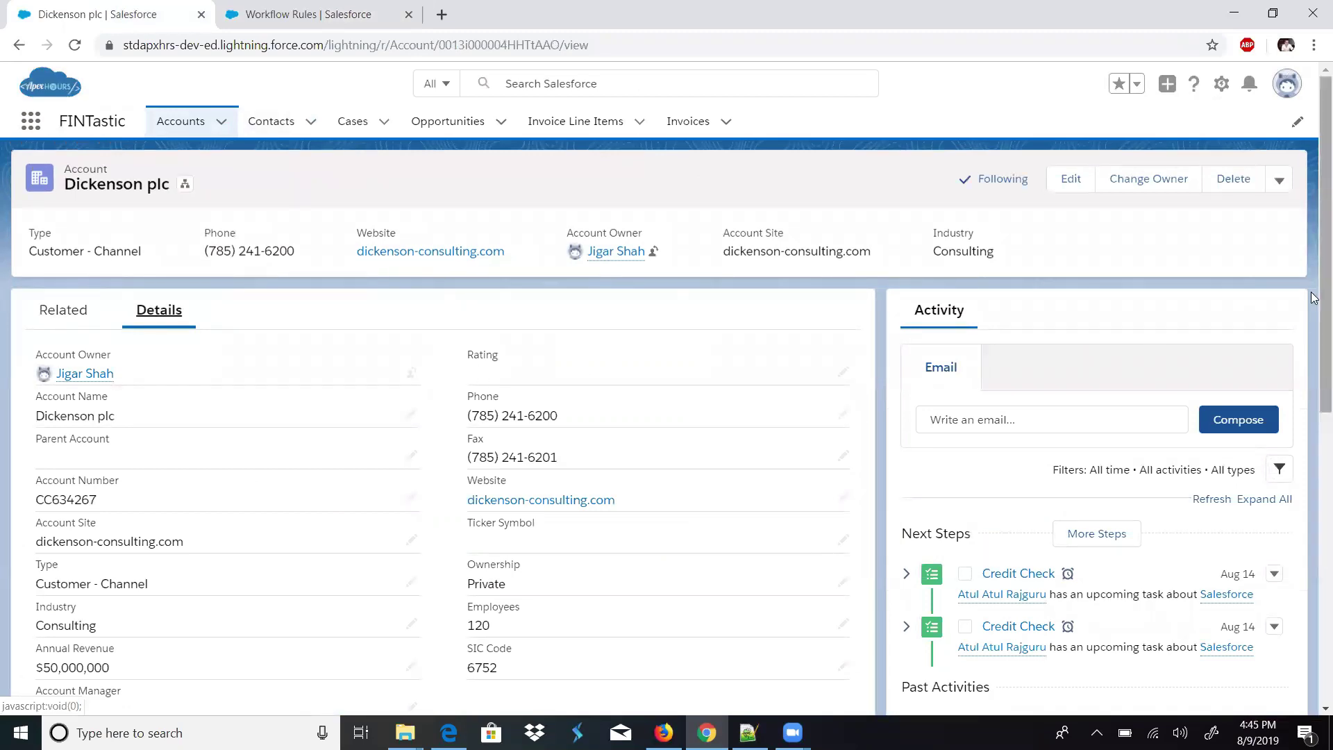
{"action": "scroll", "coordinate": [1312, 343], "scroll_direction": "down", "scroll_amount": 1}
{"action": "scroll", "coordinate": [1312, 343], "scroll_direction": "down", "scroll_amount": 1}
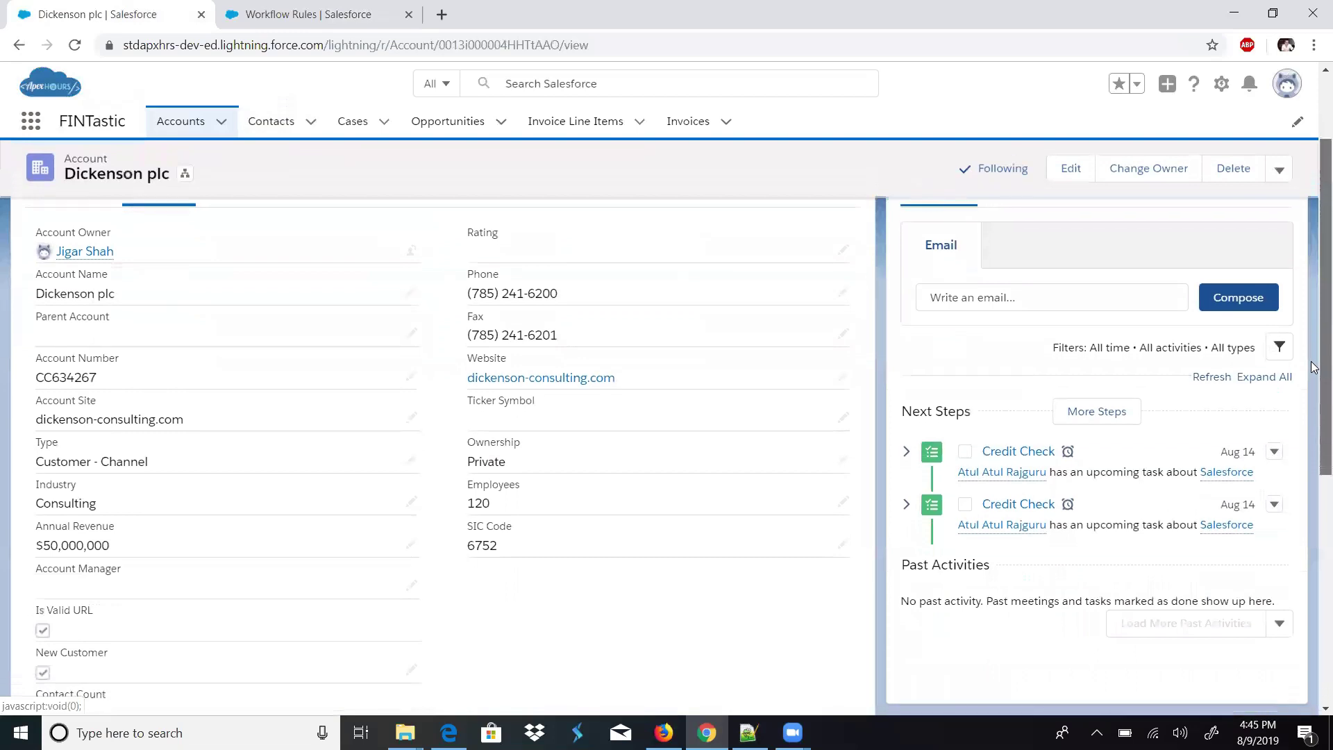
{"action": "scroll", "coordinate": [1314, 375], "scroll_direction": "down", "scroll_amount": 1}
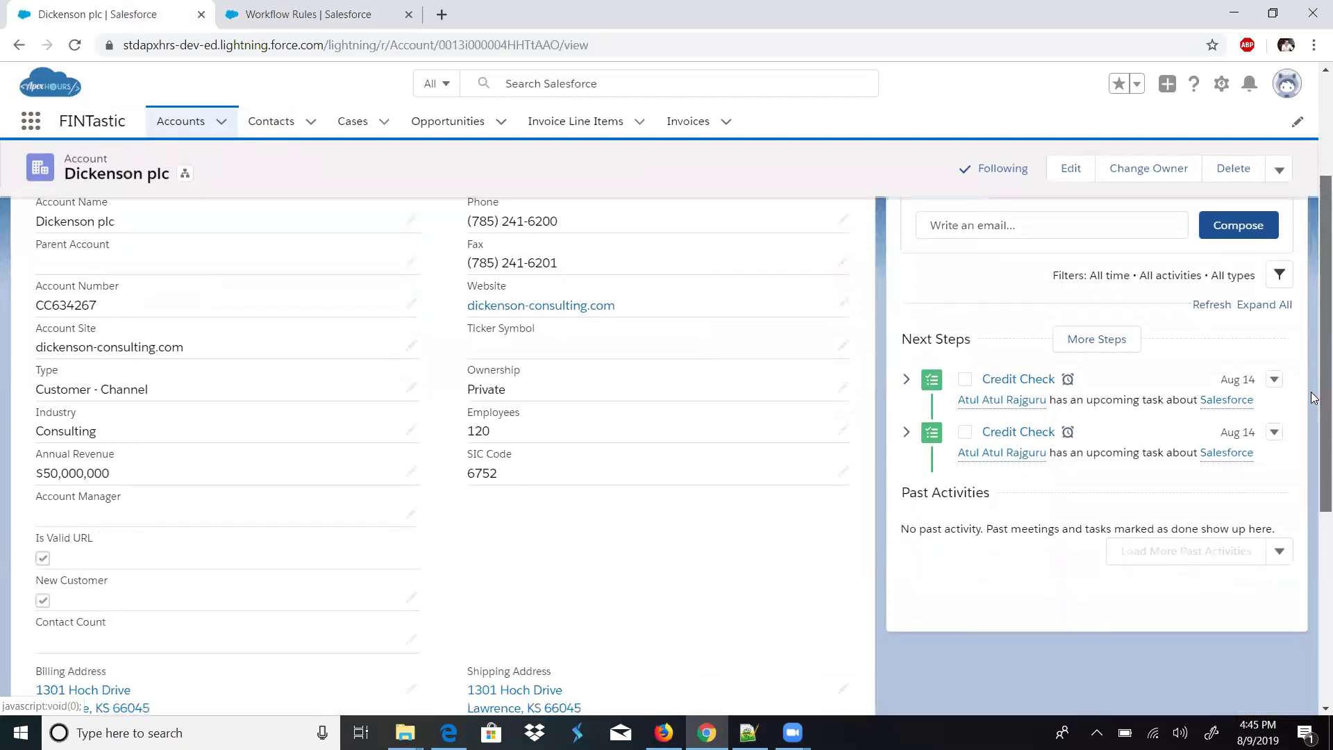
{"action": "scroll", "coordinate": [1312, 398], "scroll_direction": "down", "scroll_amount": 4}
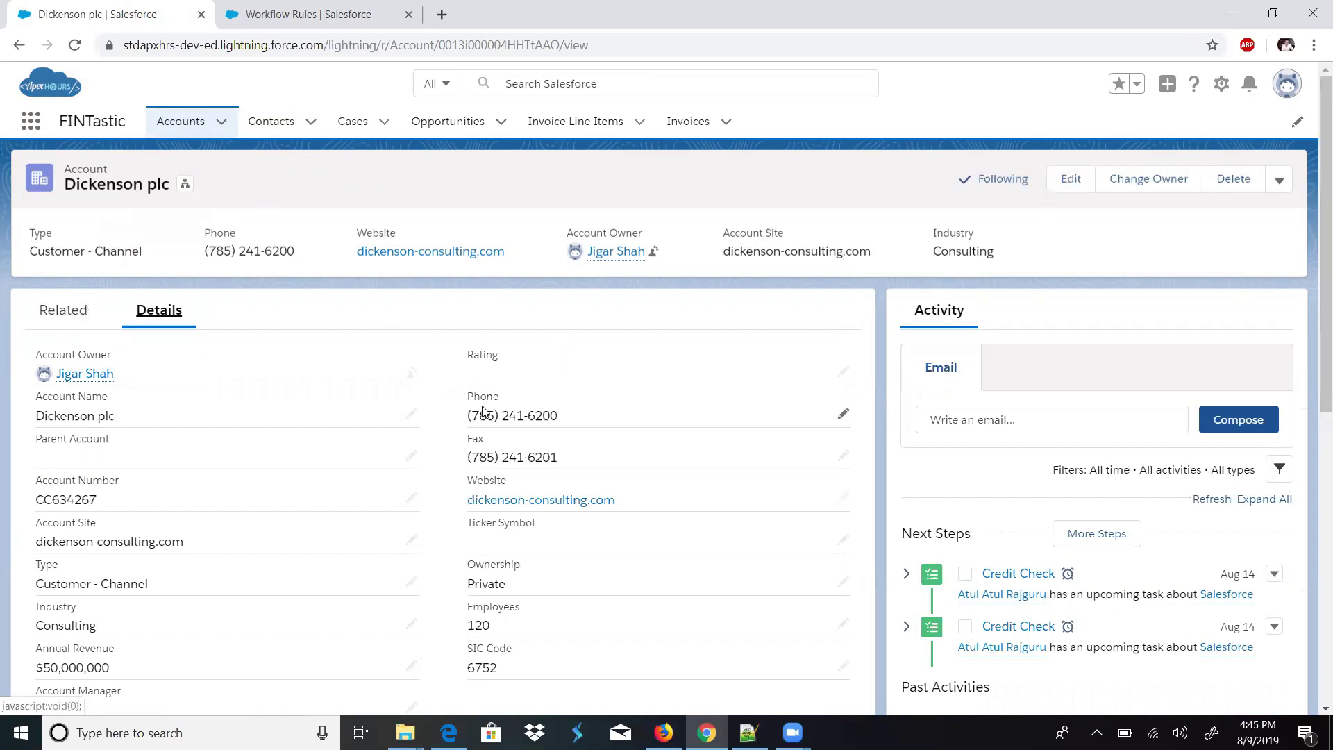
{"action": "double_click", "coordinate": [478, 355]}
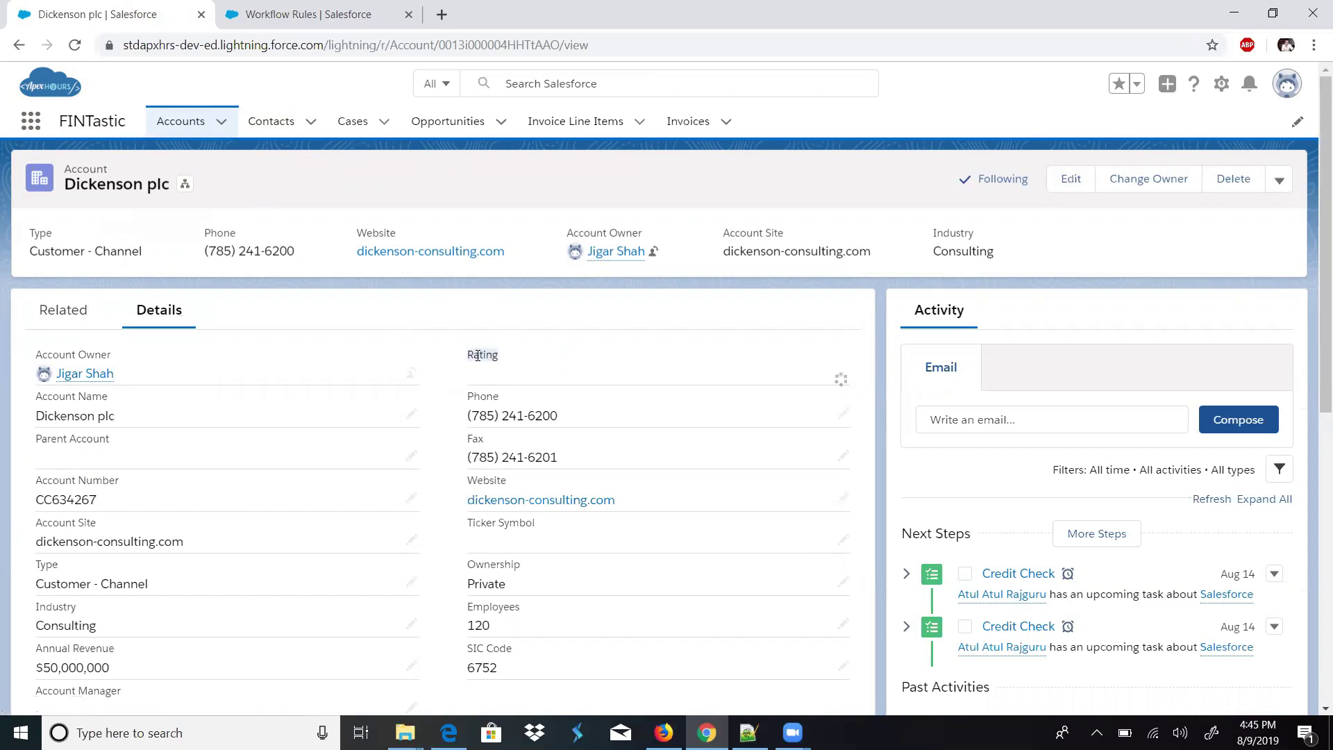
{"action": "left_click", "coordinate": [477, 359]}
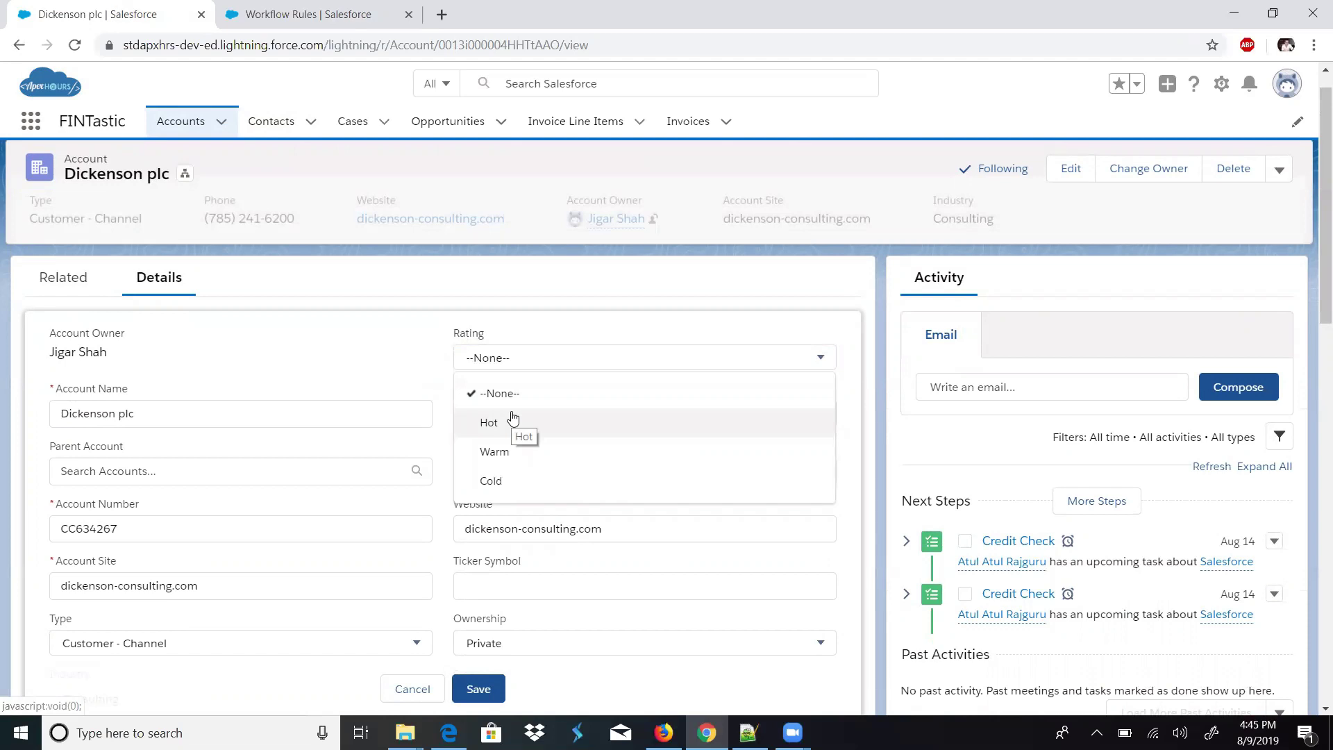
{"action": "left_click", "coordinate": [415, 702]}
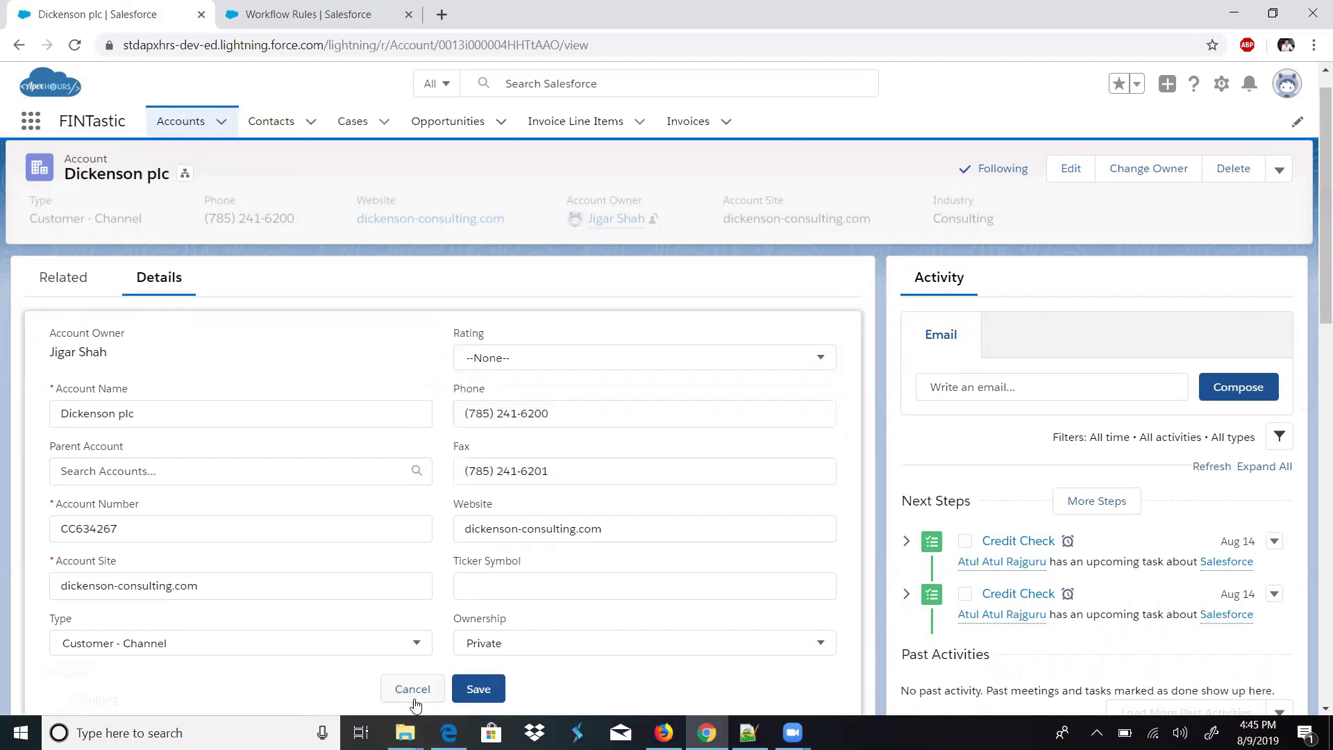
{"action": "left_click", "coordinate": [415, 703]}
- Back on the Close Opportunity Alert rule, add a new Field Update workflow action
{"action": "left_click", "coordinate": [368, 12]}
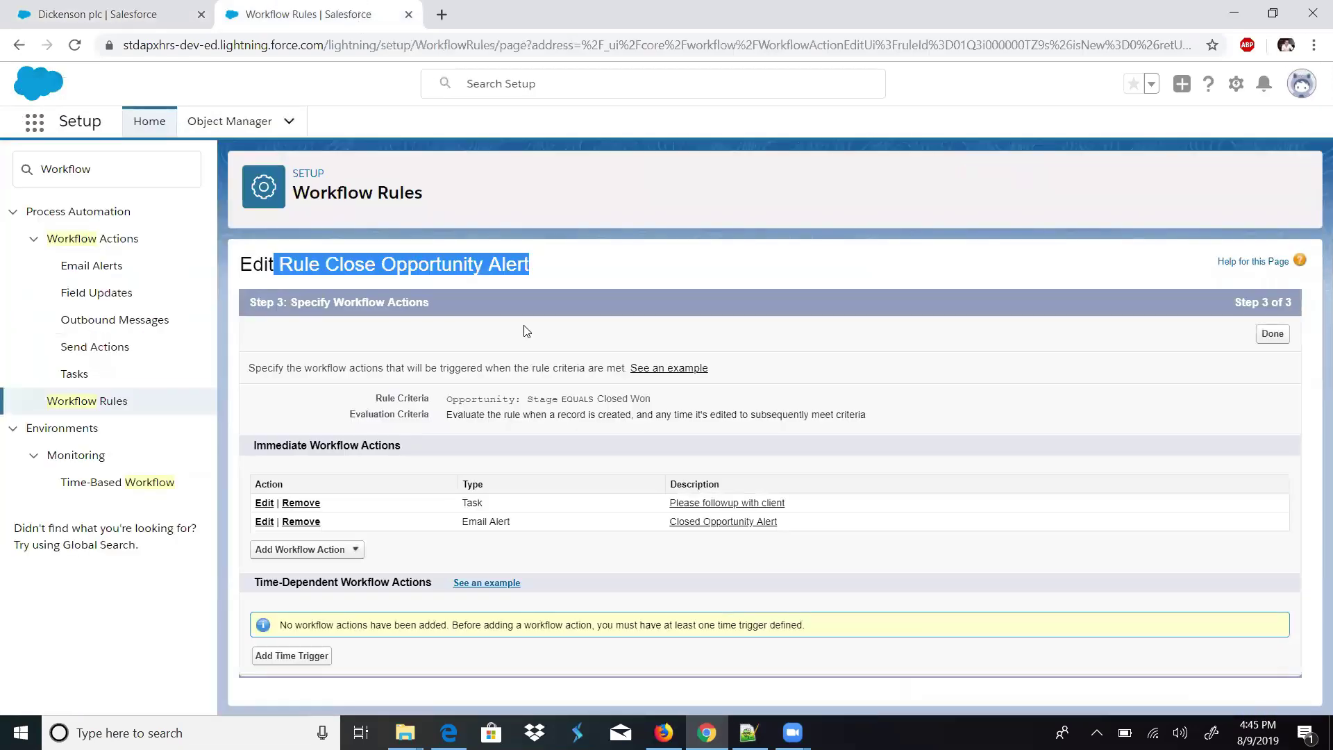
{"action": "left_click", "coordinate": [524, 331]}
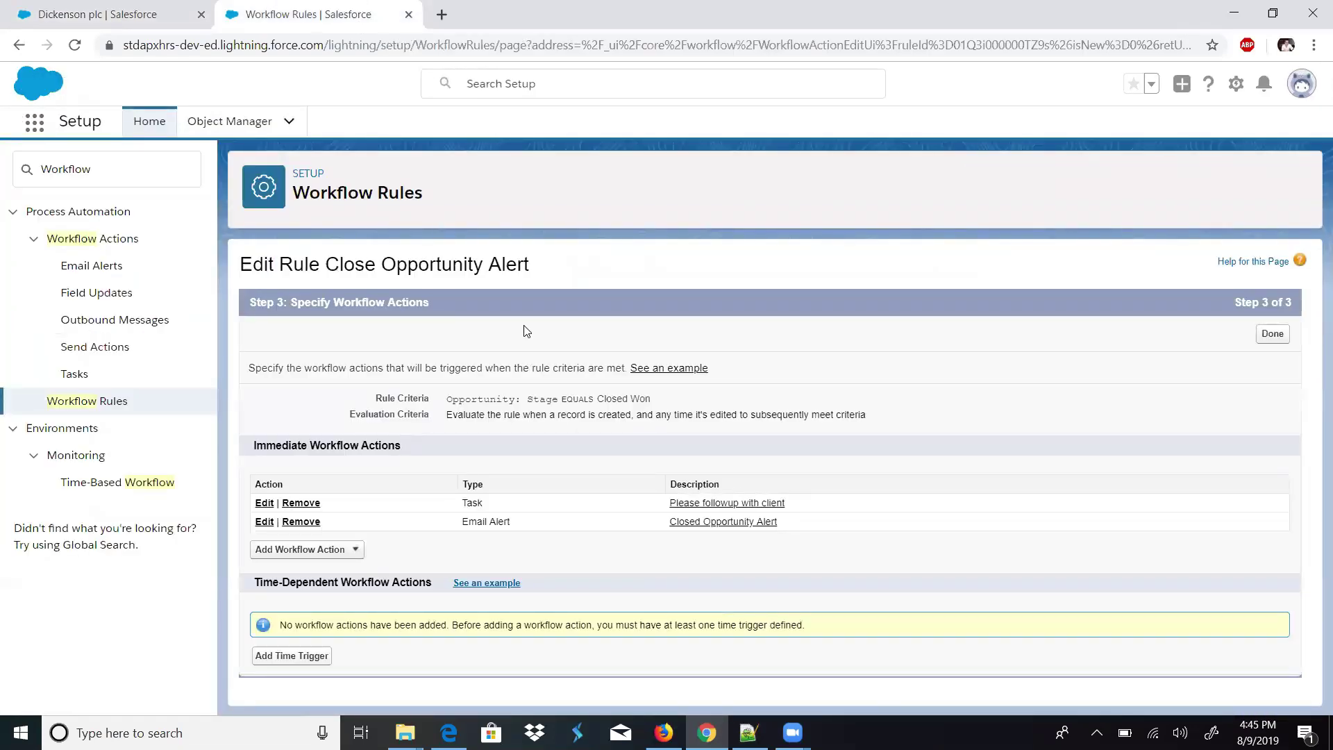
{"action": "left_click", "coordinate": [352, 550]}
{"action": "left_click", "coordinate": [324, 605]}
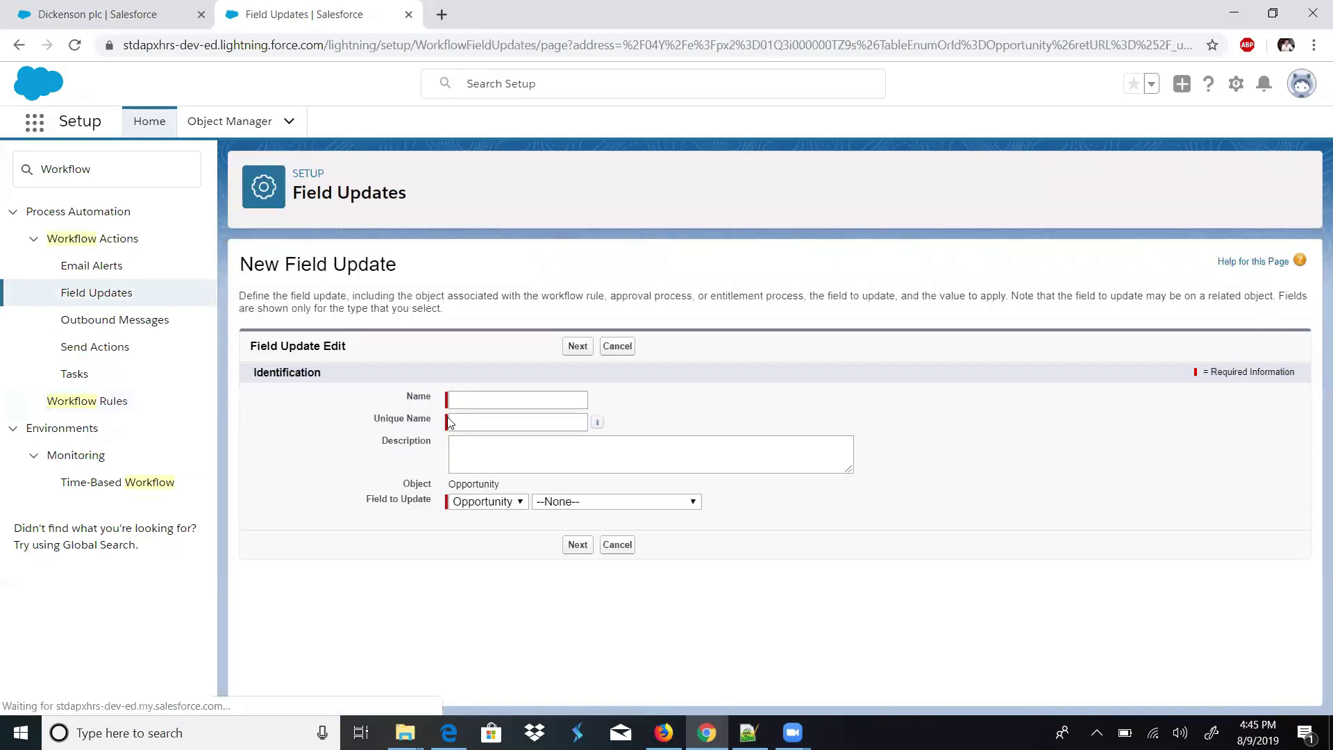
- Name the field update 'Update Account Rating' and target the related Account object
{"action": "left_click", "coordinate": [461, 405]}
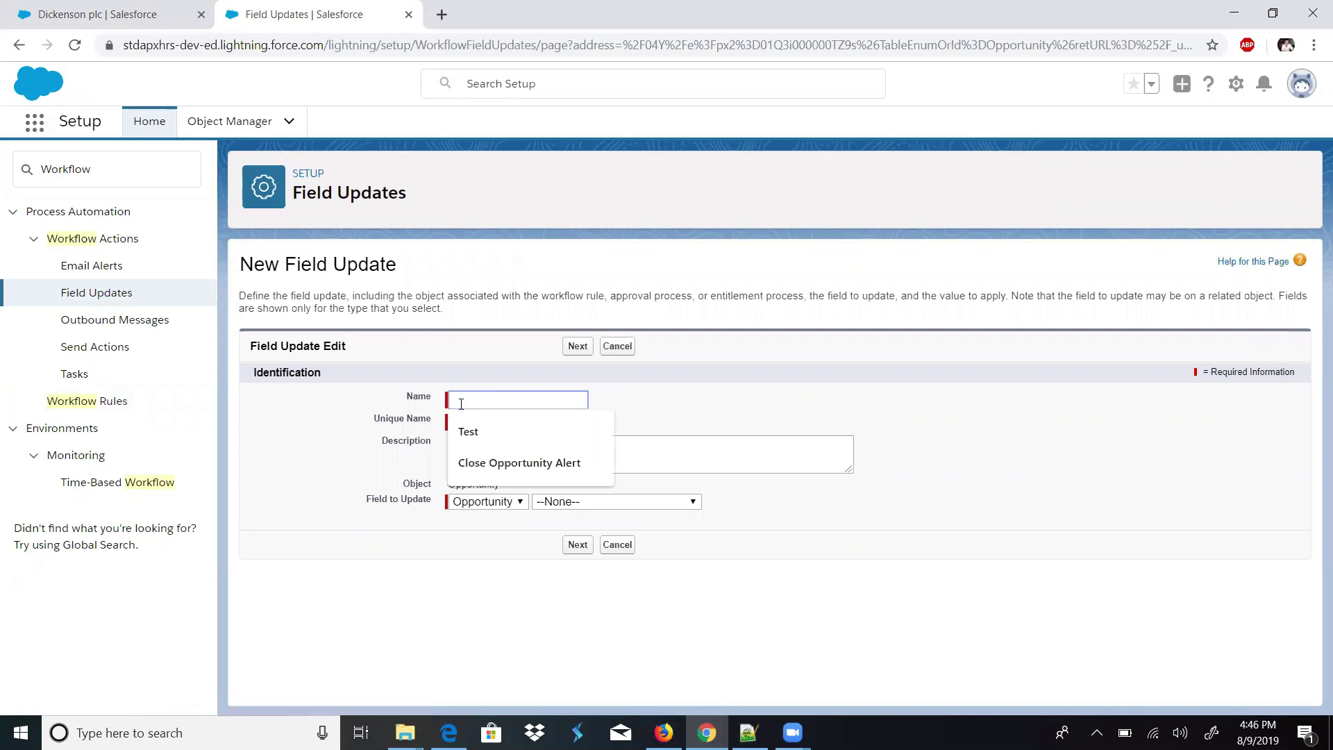
{"action": "type", "text": "Up"}
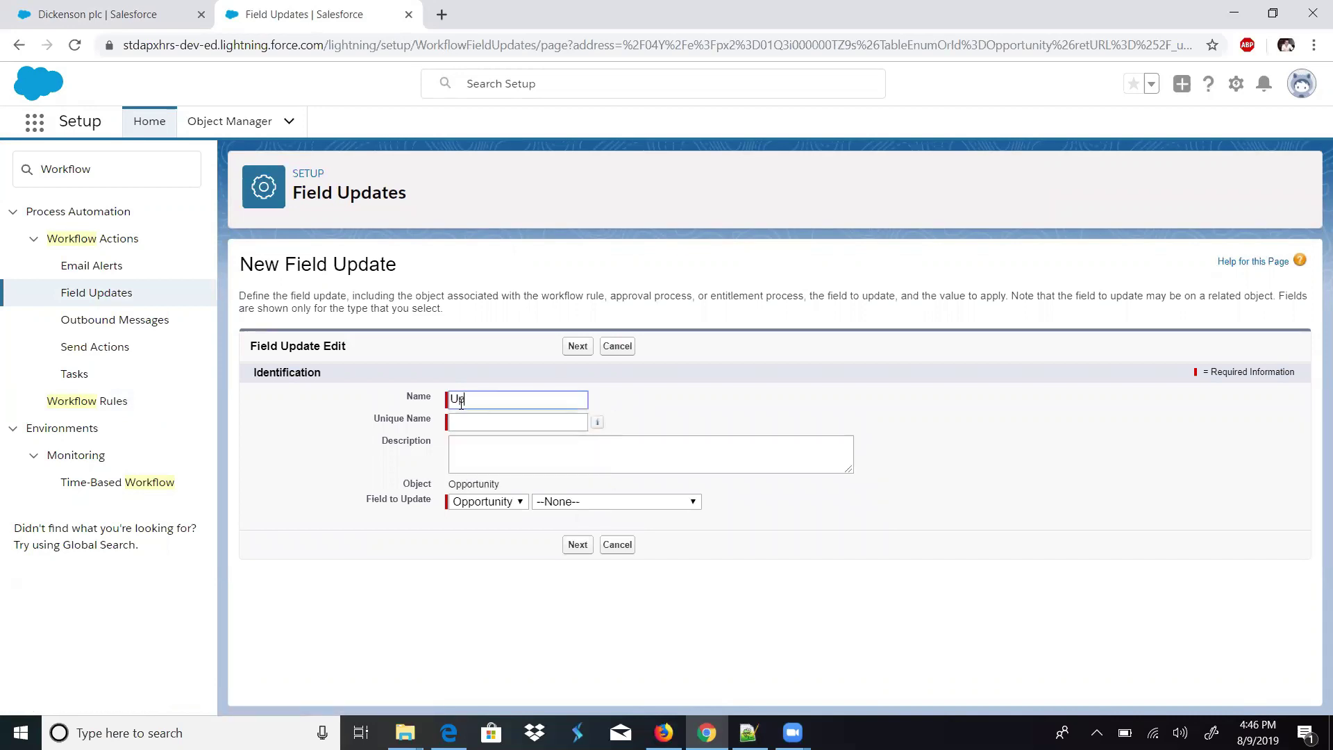
{"action": "type", "text": "date Account Rating"}
{"action": "key", "text": "Tab"}
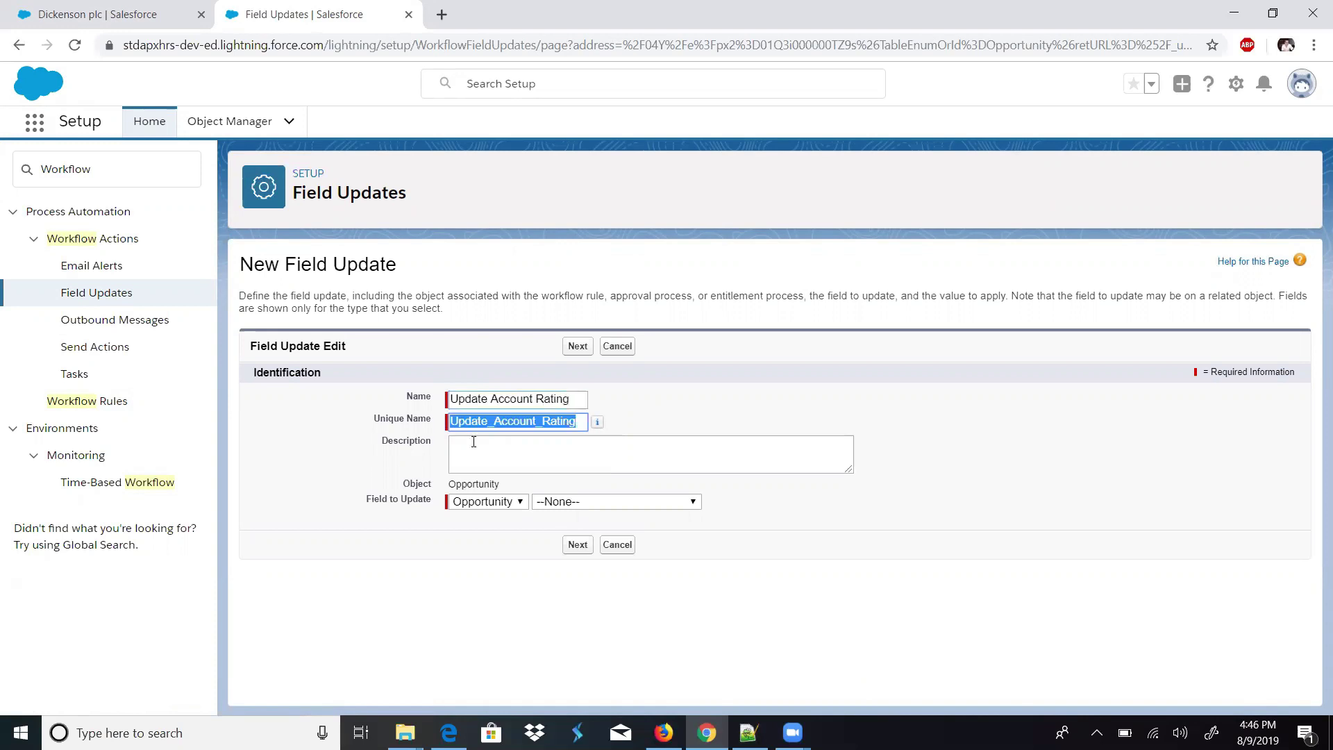
{"action": "left_click", "coordinate": [506, 501]}
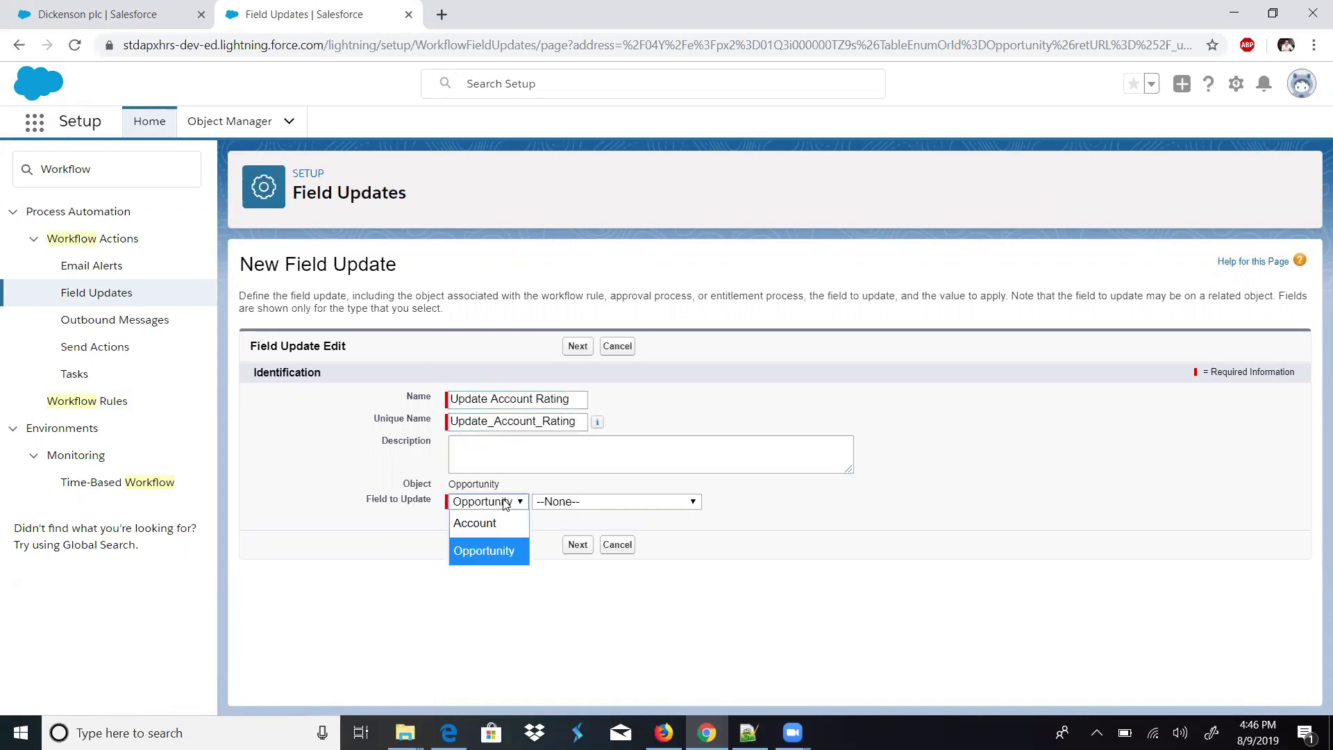
{"action": "left_click", "coordinate": [494, 534]}
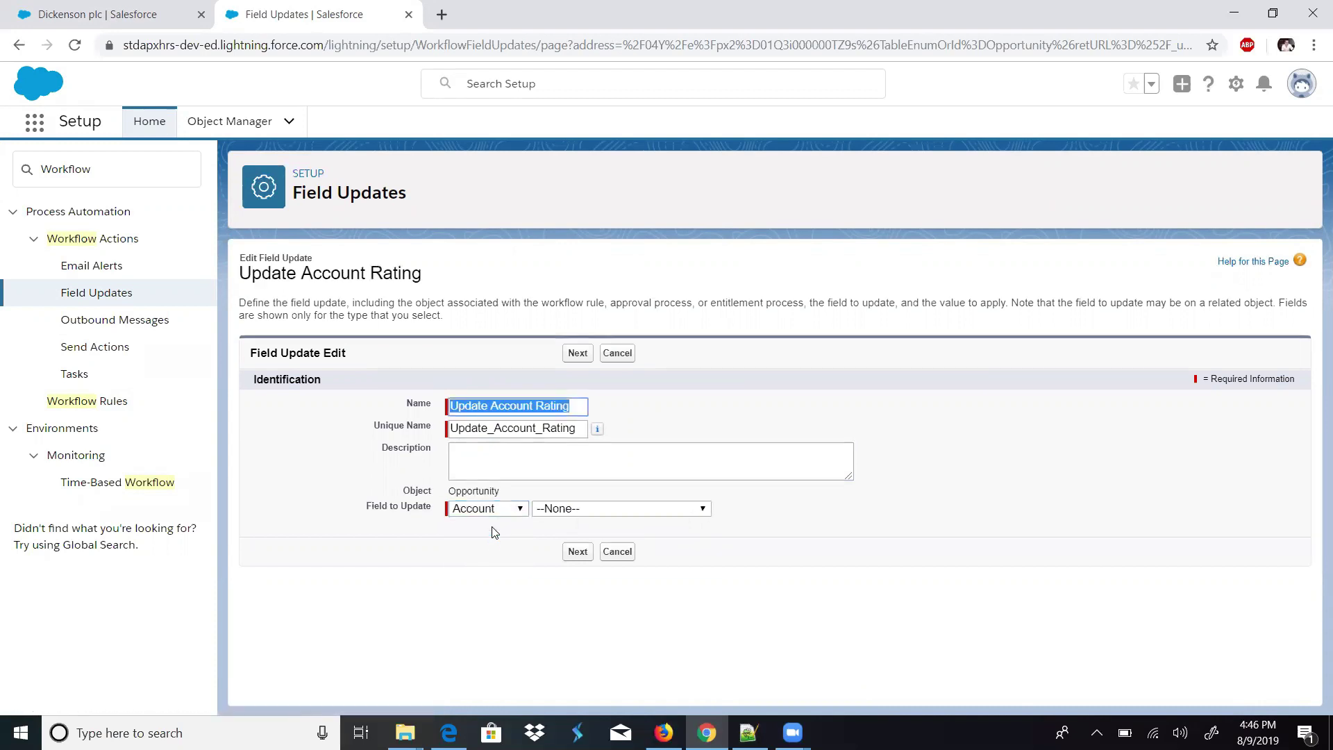
{"action": "left_click", "coordinate": [495, 534]}
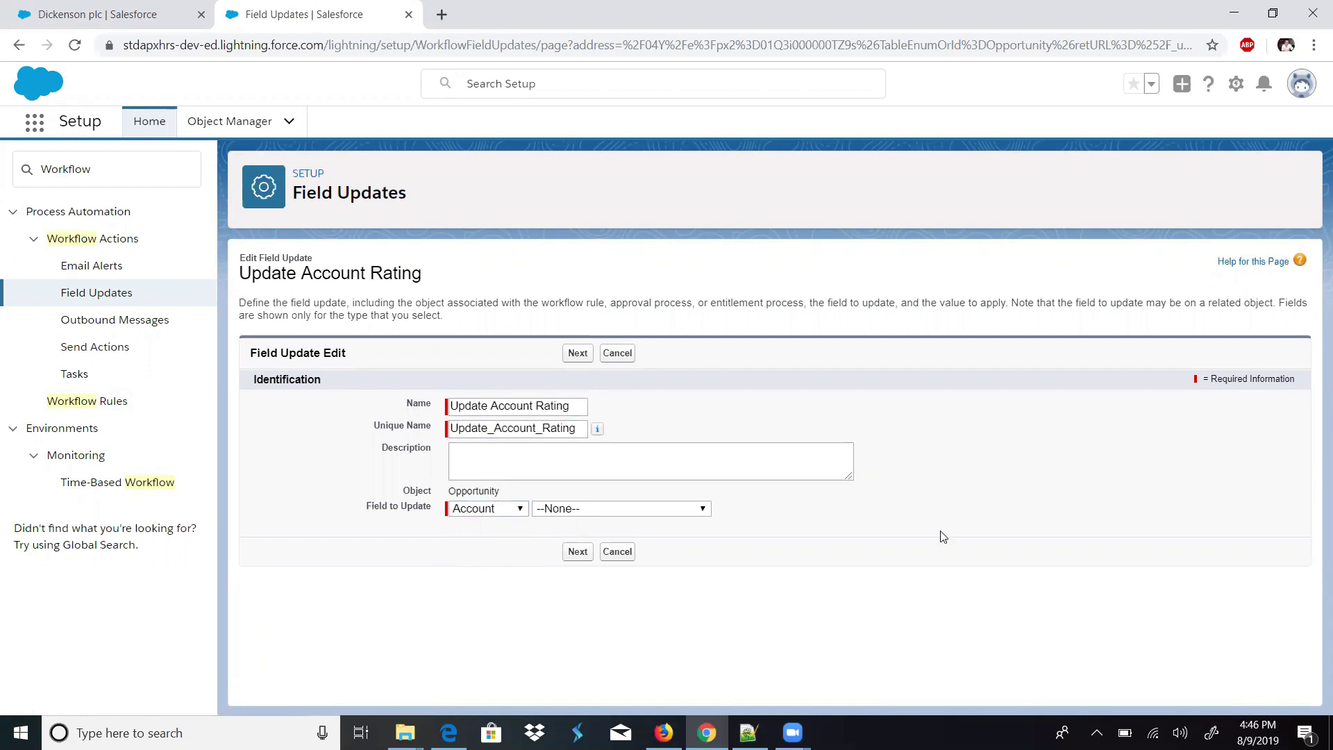
- Set the field to update to Rating with the specific value Hot, and save
{"action": "left_click", "coordinate": [648, 512]}
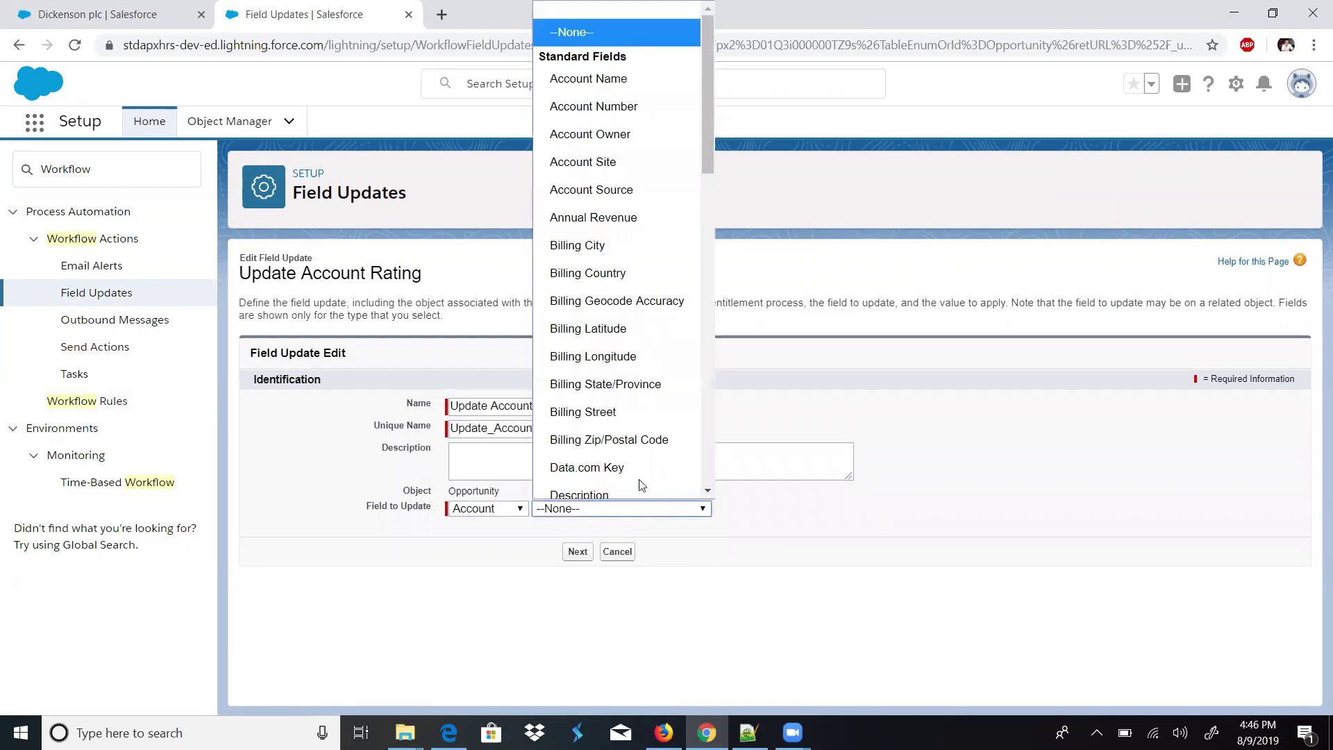
{"action": "scroll", "coordinate": [640, 486], "scroll_direction": "down", "scroll_amount": 1}
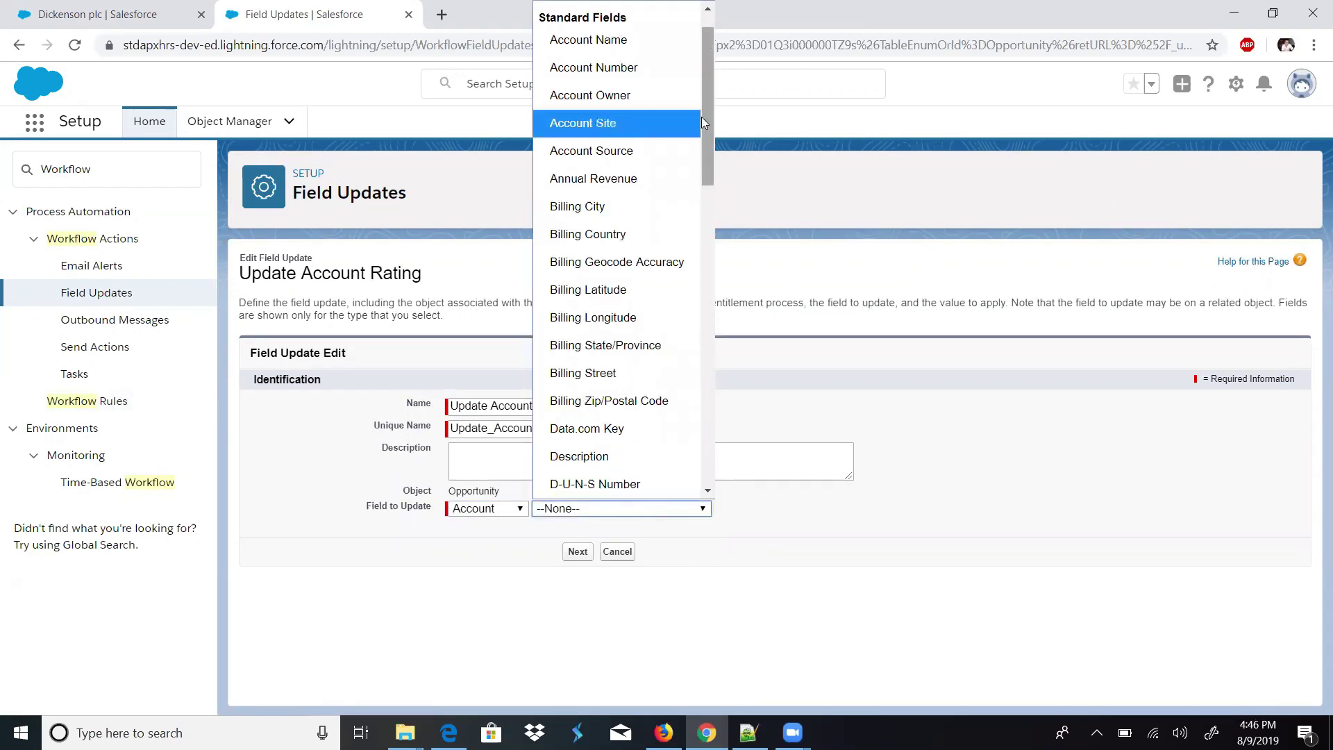
{"action": "scroll", "coordinate": [701, 145], "scroll_direction": "down", "scroll_amount": 3}
{"action": "scroll", "coordinate": [698, 188], "scroll_direction": "down", "scroll_amount": 5}
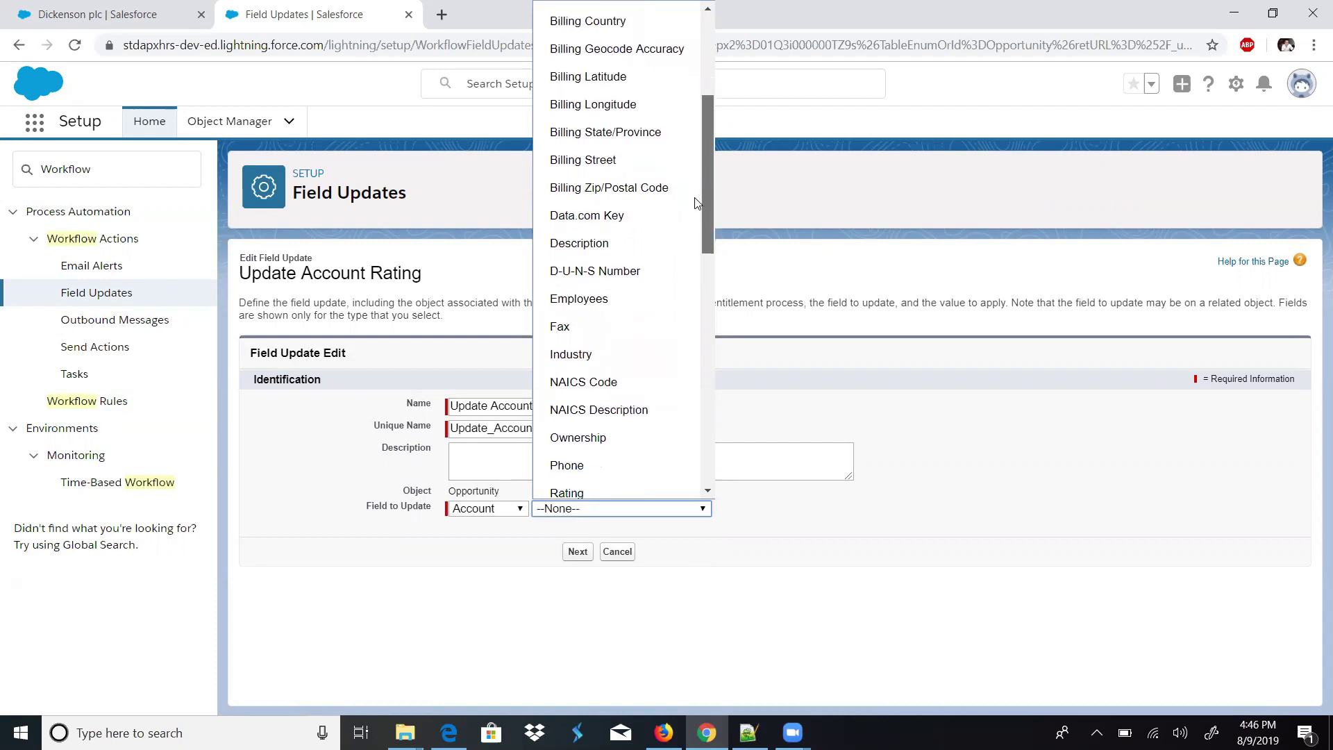
{"action": "left_click", "coordinate": [575, 384]}
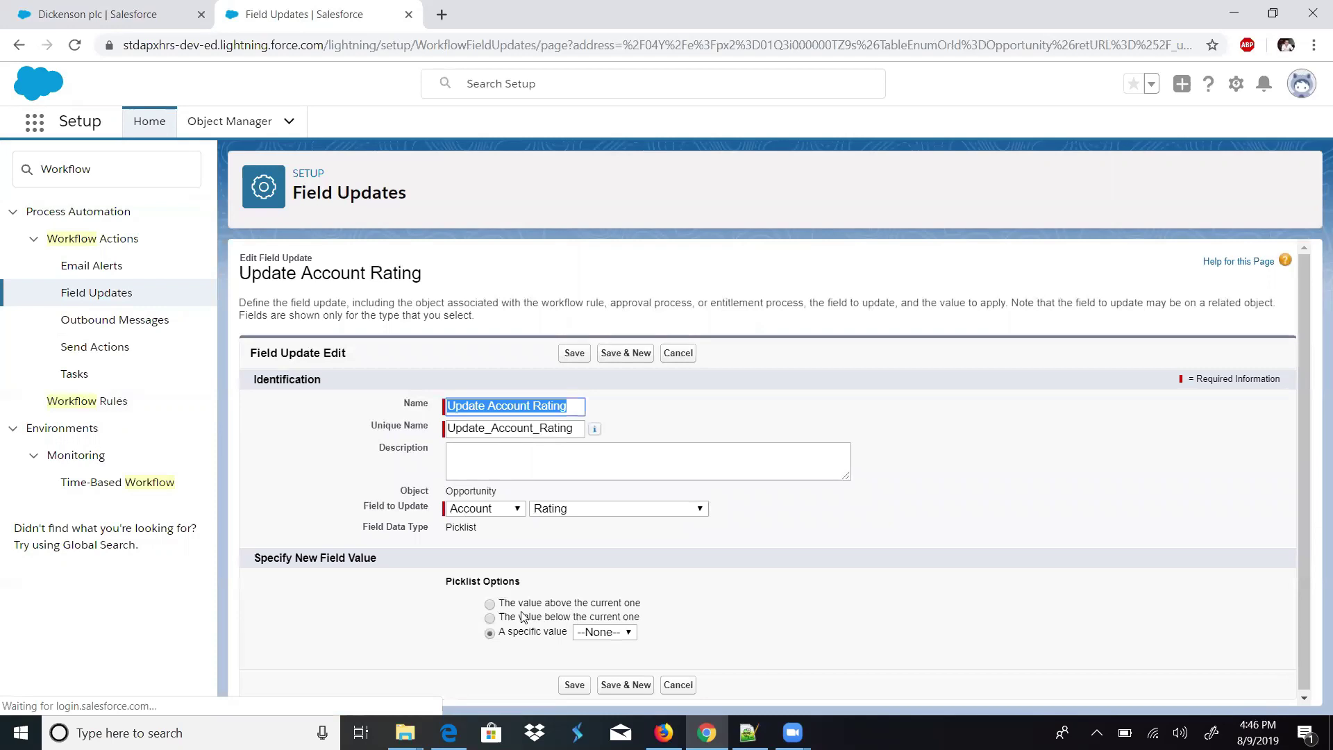
{"action": "left_click", "coordinate": [585, 631]}
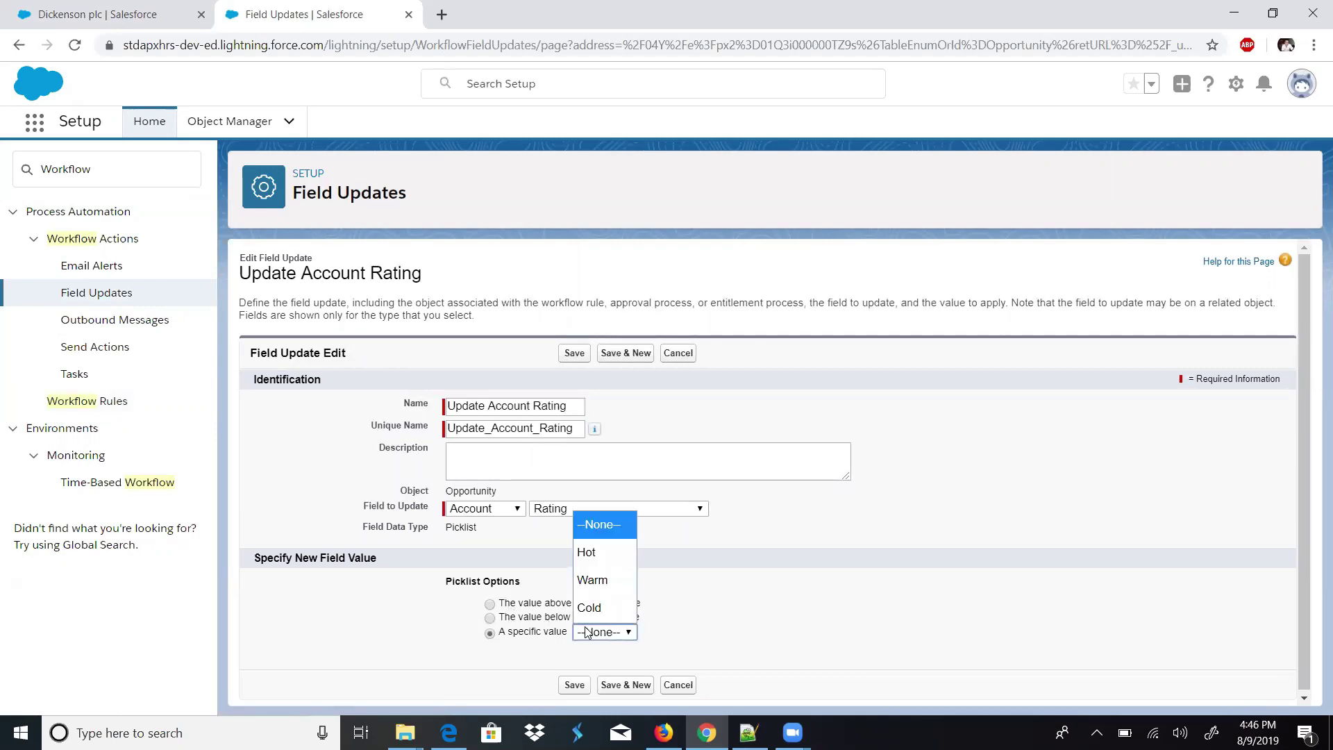
{"action": "left_click", "coordinate": [618, 550]}
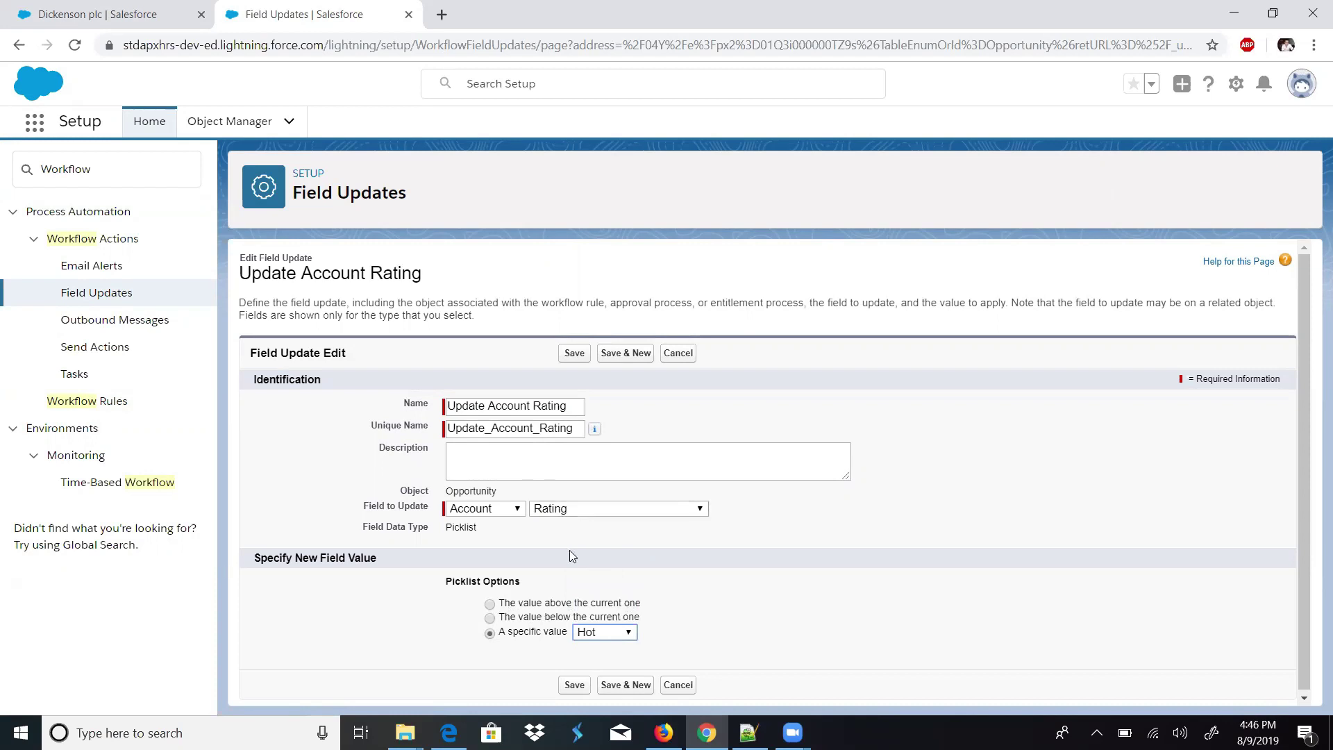
{"action": "left_click", "coordinate": [569, 355]}
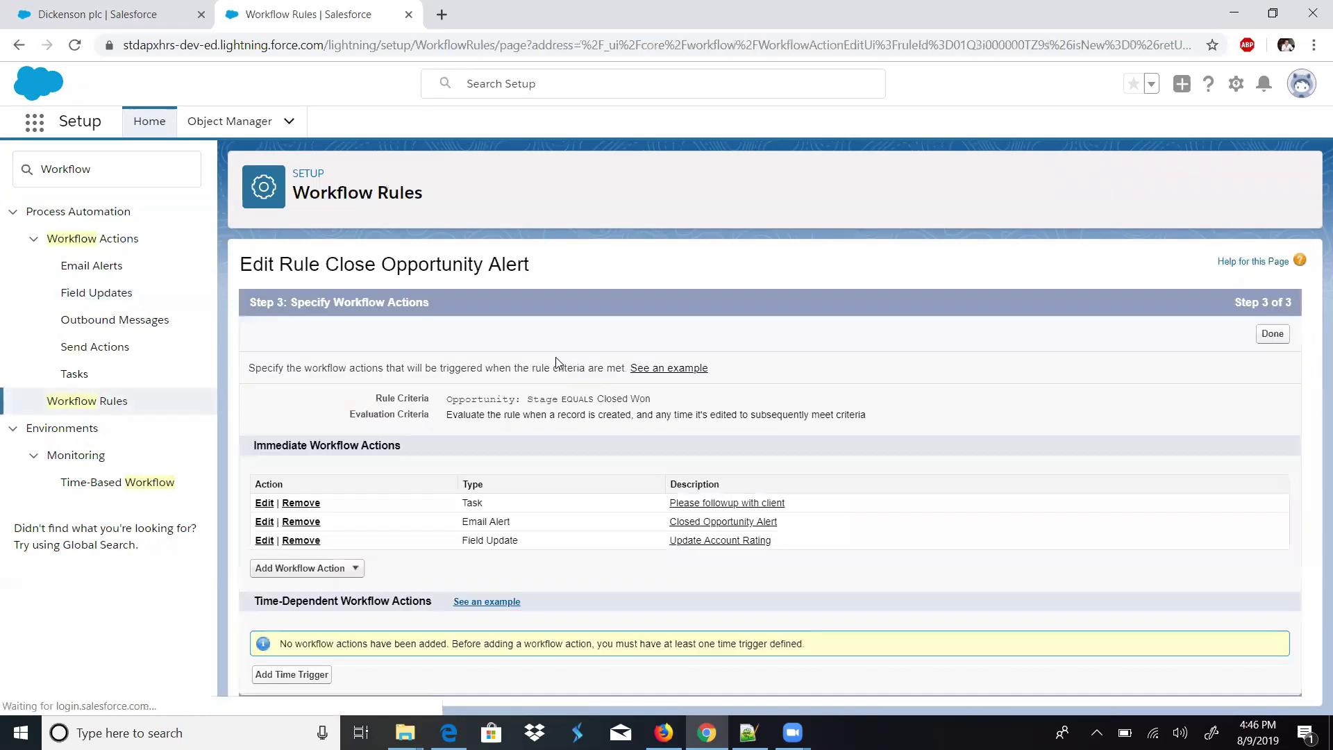
- Review the criteria and the Task, Email Alert and Field Update actions, then finish and activate the rule
{"action": "double_click", "coordinate": [479, 401]}
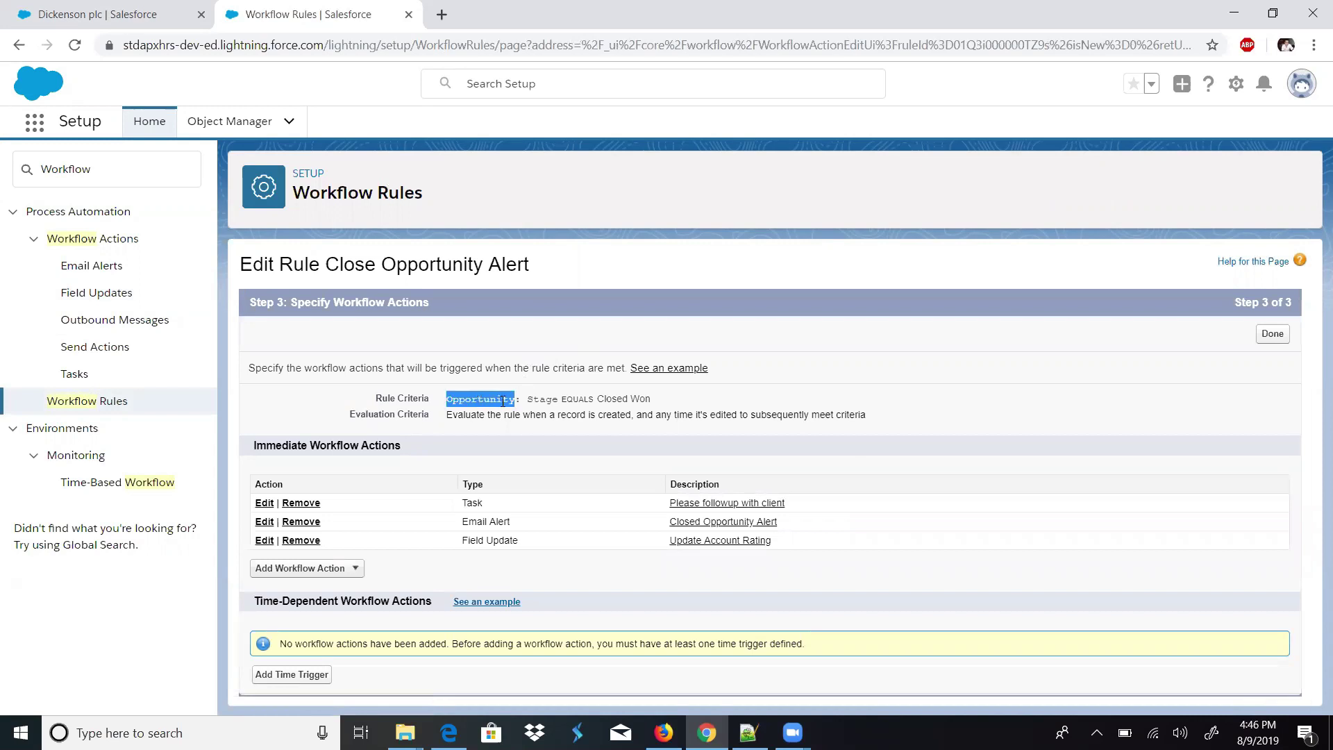
{"action": "left_click_drag", "start_coordinate": [513, 401], "coordinate": [636, 401]}
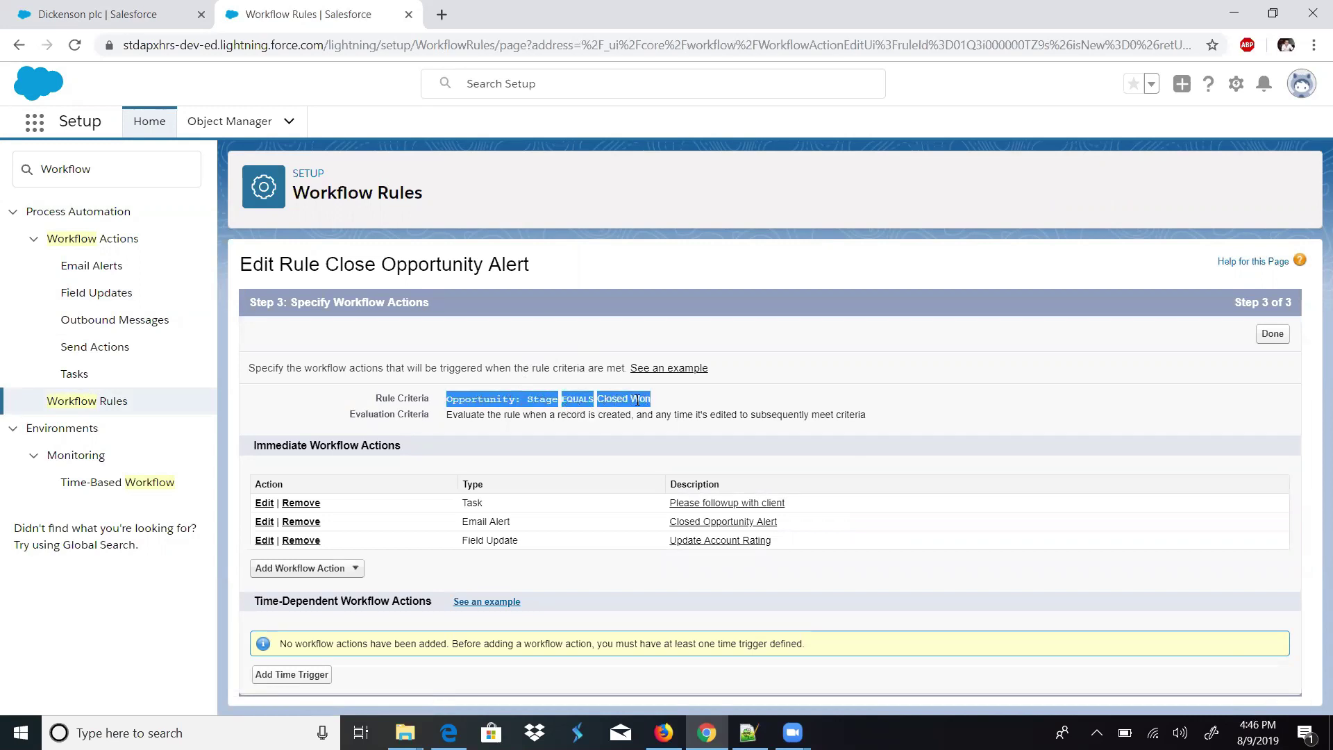
{"action": "double_click", "coordinate": [473, 502]}
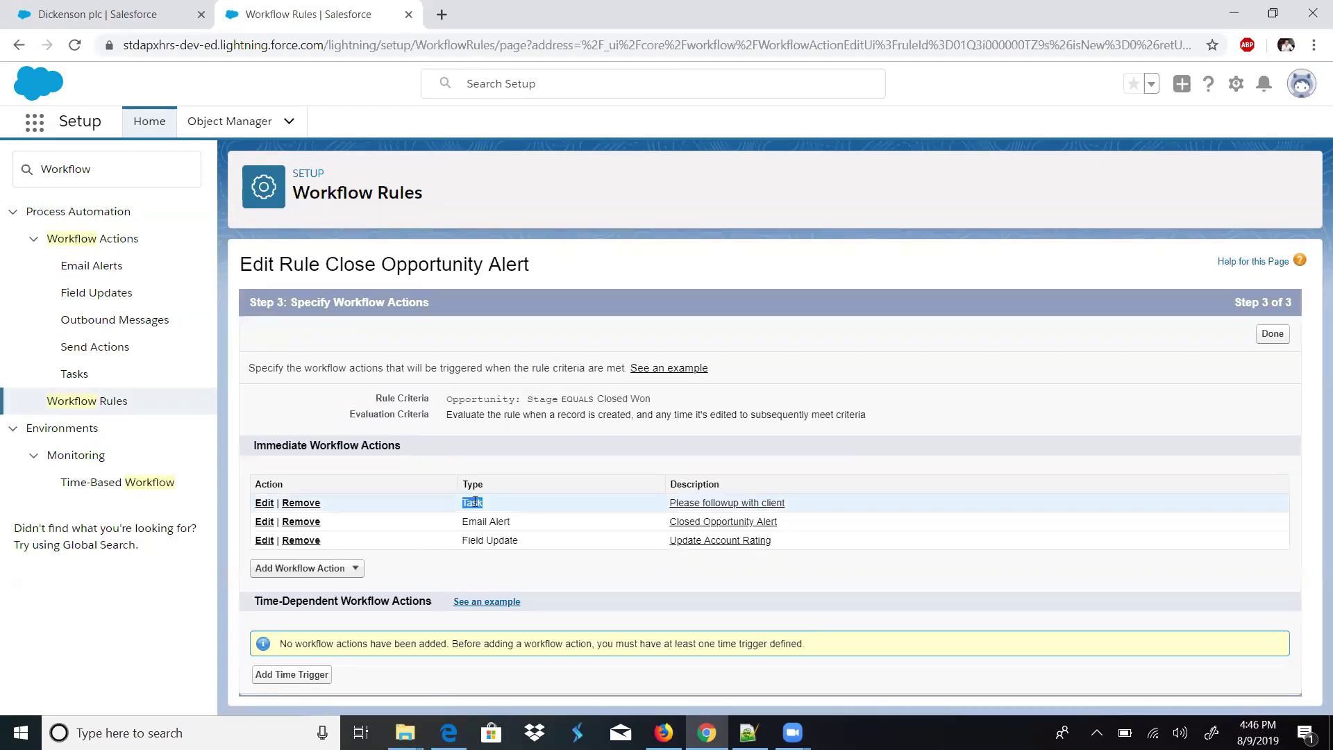
{"action": "left_click_drag", "start_coordinate": [464, 521], "coordinate": [495, 521]}
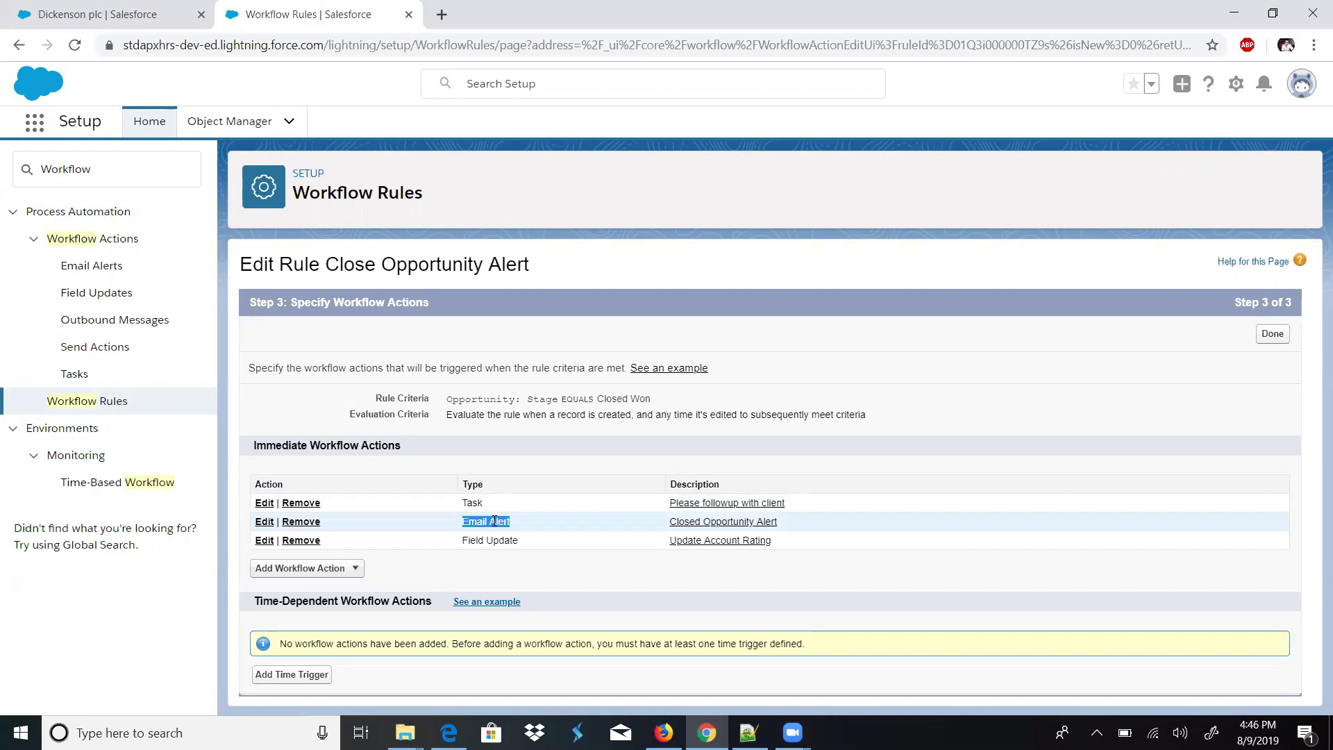
{"action": "triple_click", "coordinate": [490, 540]}
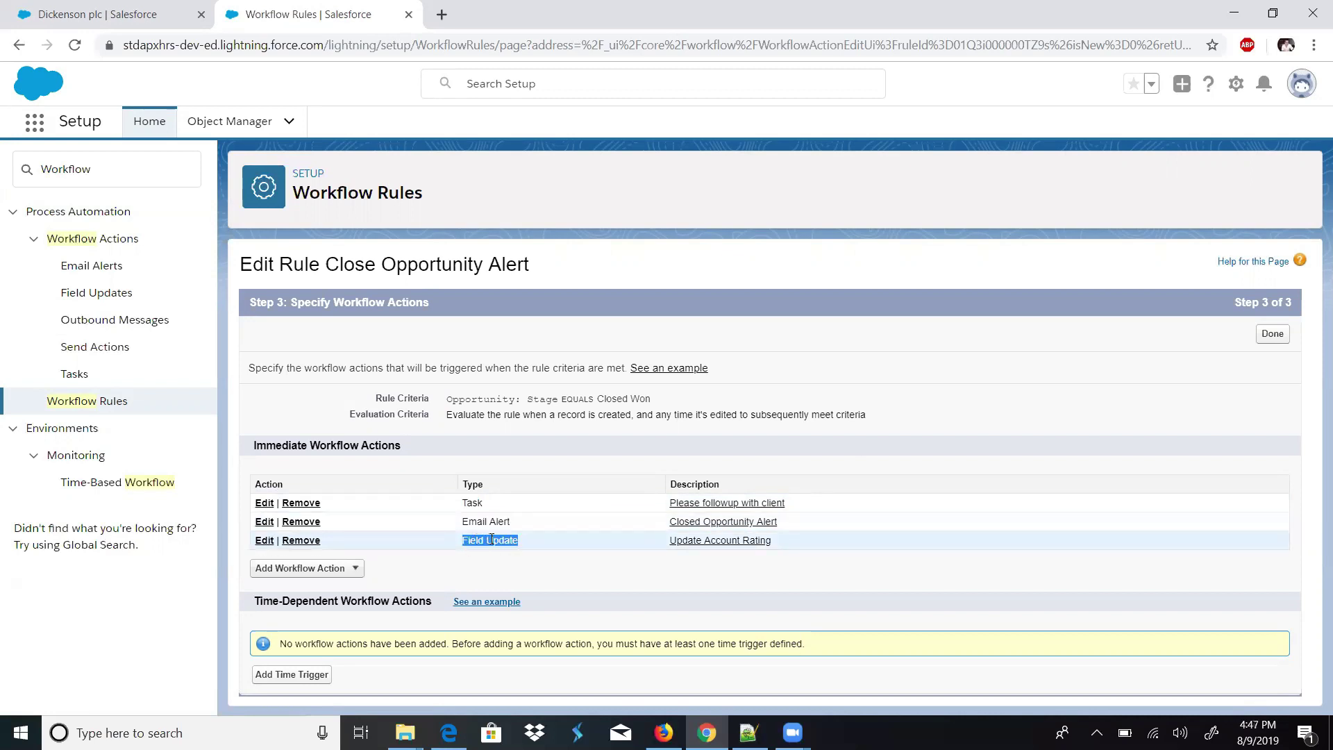
{"action": "left_click_drag", "start_coordinate": [493, 539], "coordinate": [491, 540]}
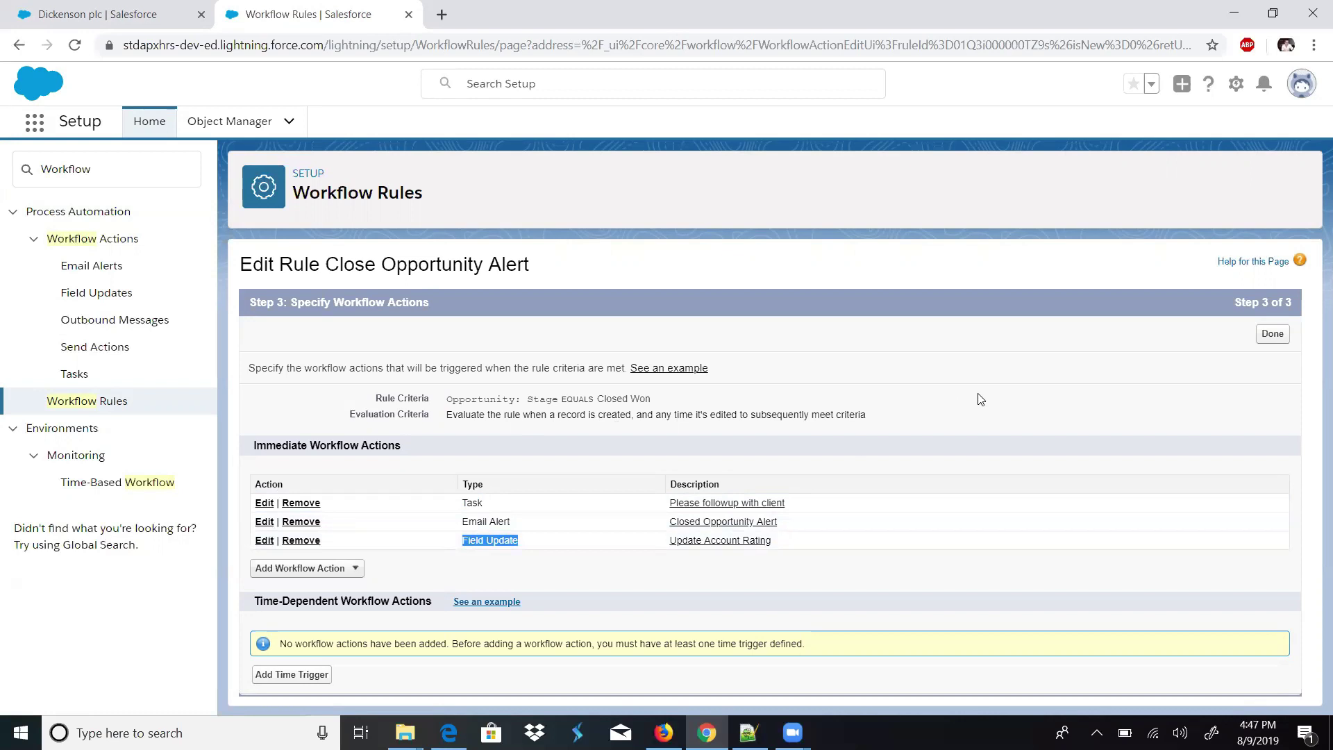
{"action": "left_click", "coordinate": [1272, 335]}
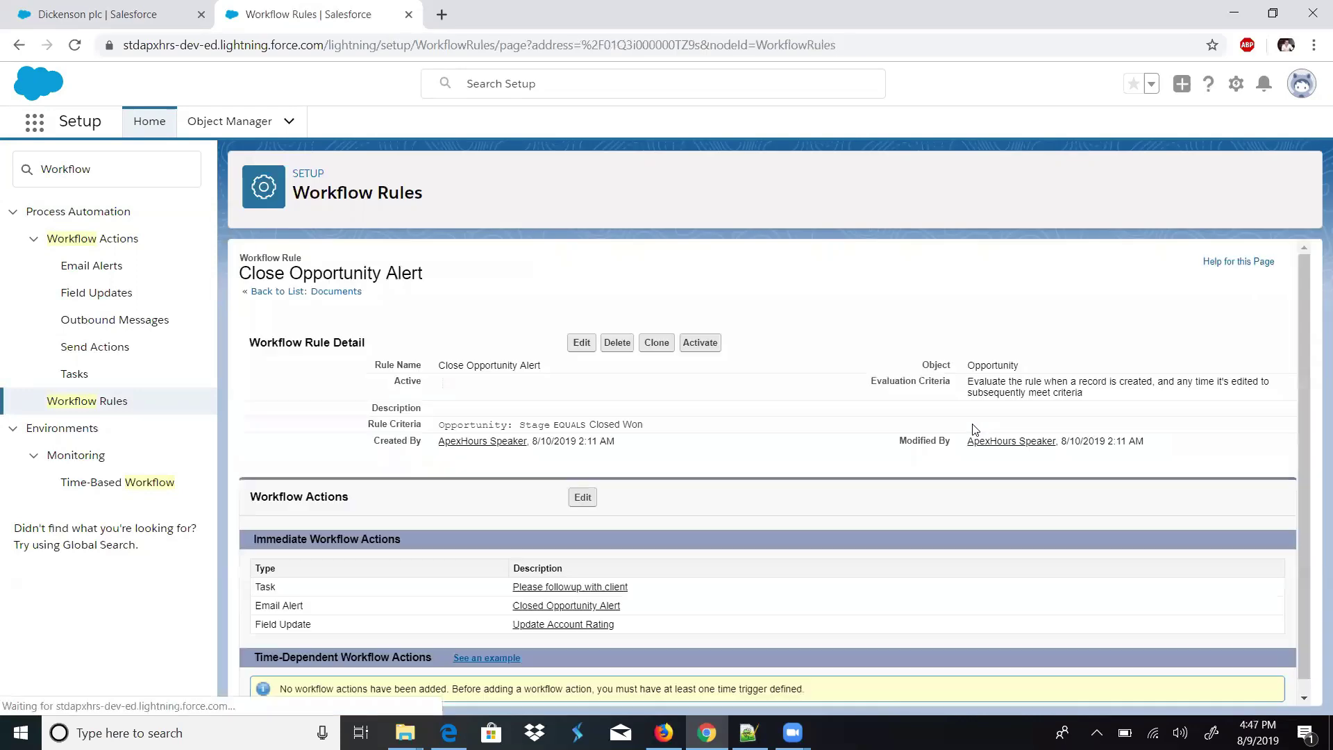
{"action": "left_click", "coordinate": [700, 343]}
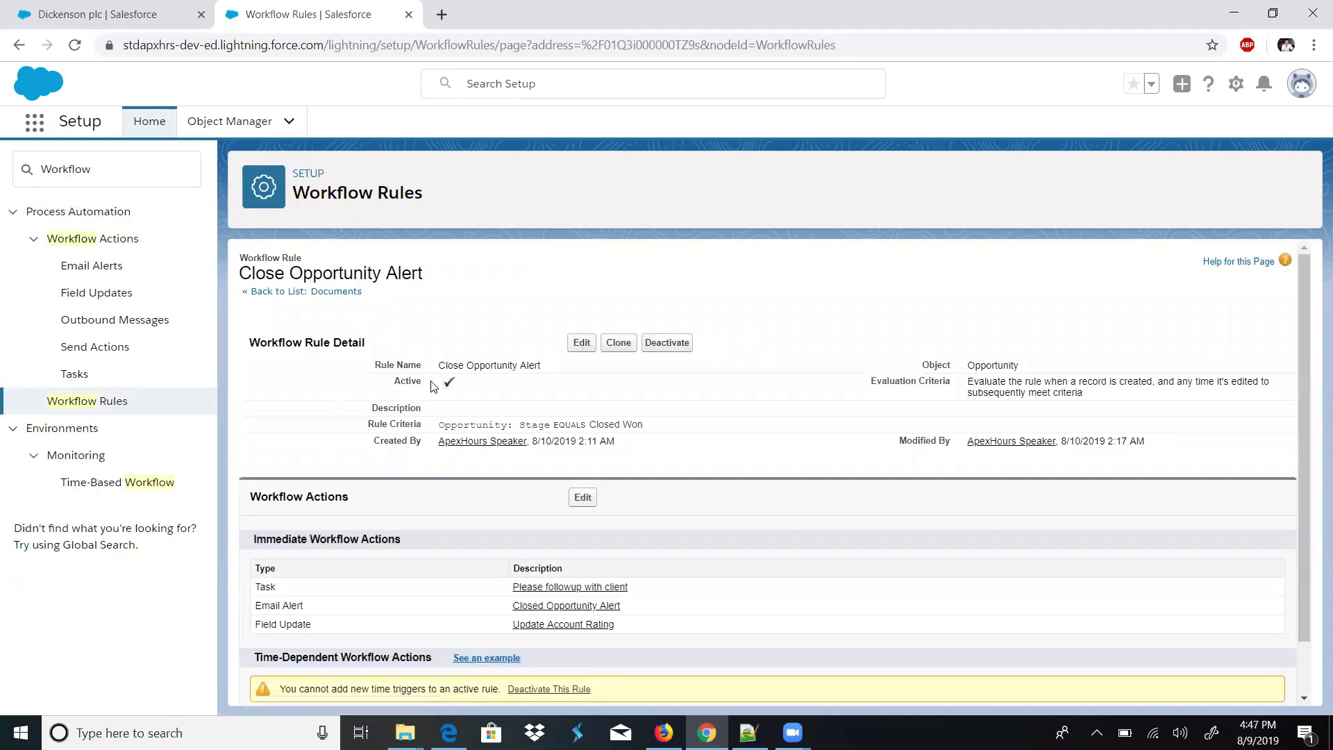
- Open the Dickenson plc 'Salesforce' opportunity from the Opportunities list and show its details
{"action": "left_click", "coordinate": [153, 18]}
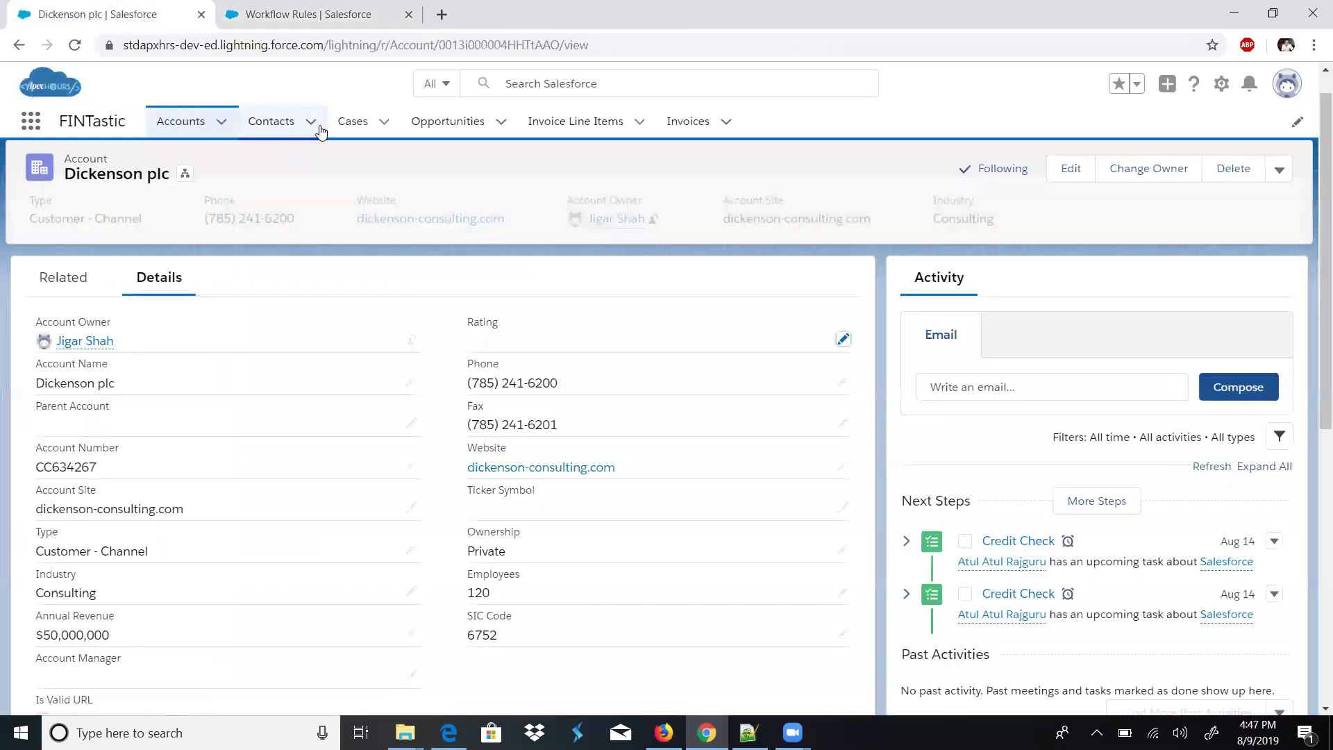
{"action": "left_click", "coordinate": [417, 125]}
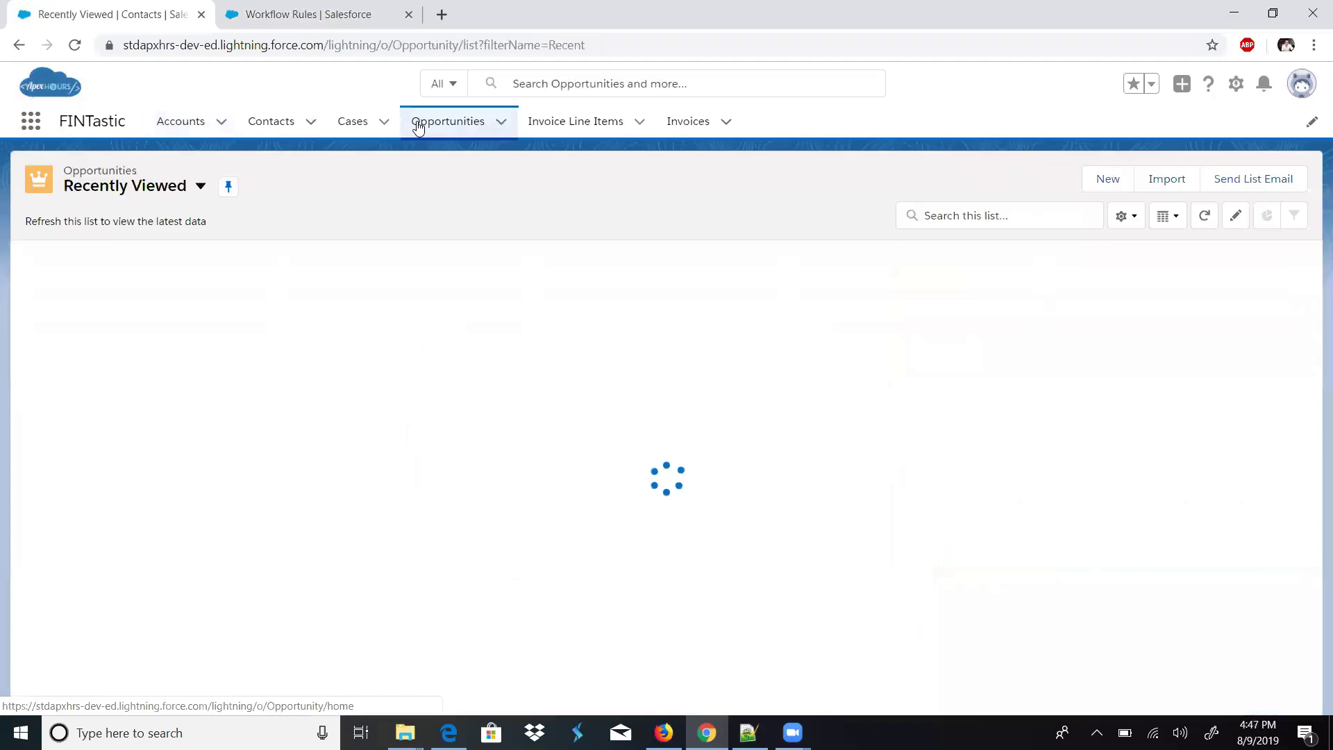
{"action": "left_click", "coordinate": [200, 136]}
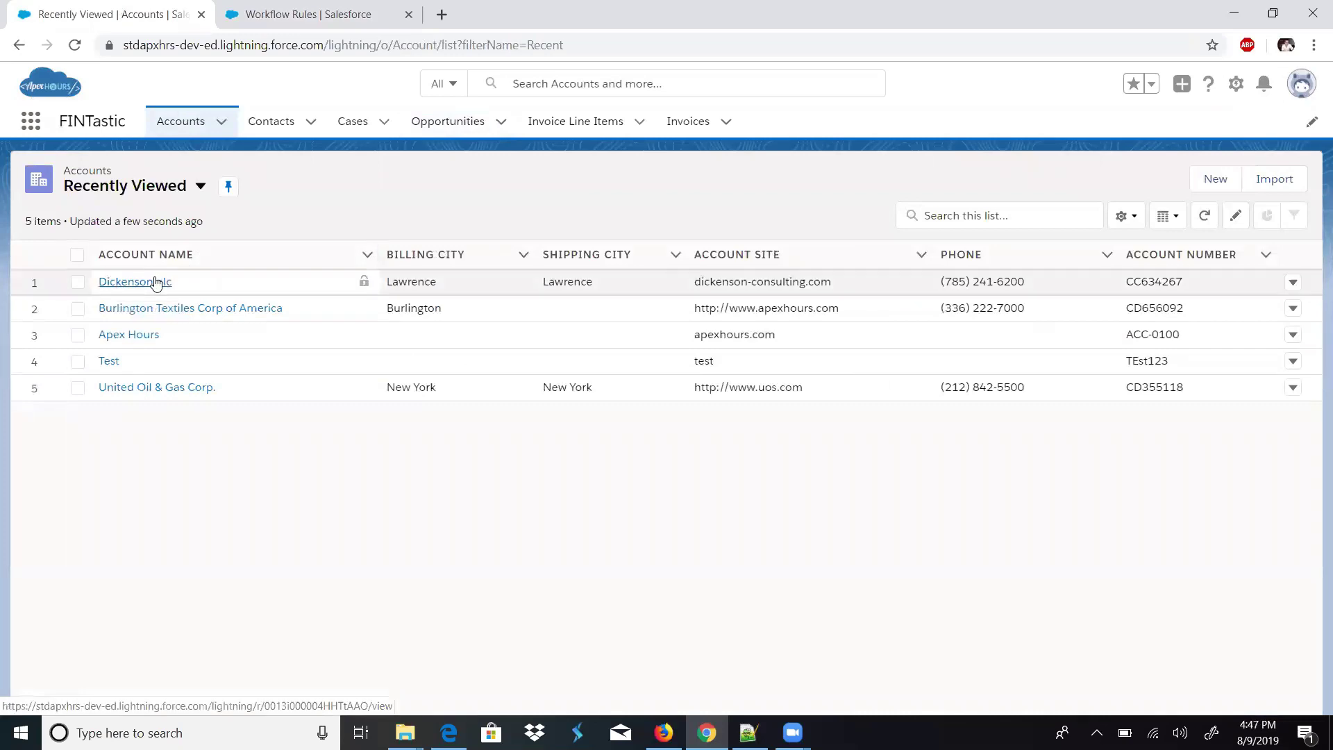
{"action": "left_click", "coordinate": [458, 122]}
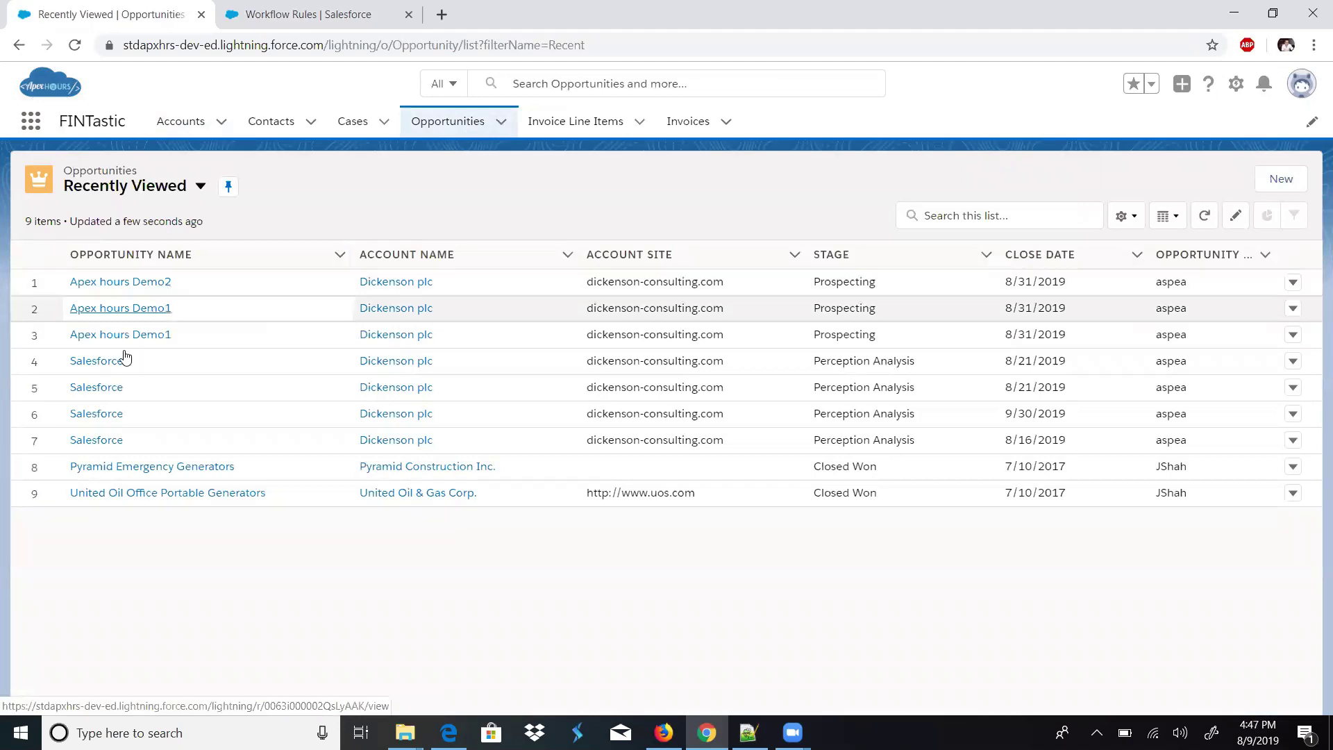
{"action": "left_click", "coordinate": [116, 362]}
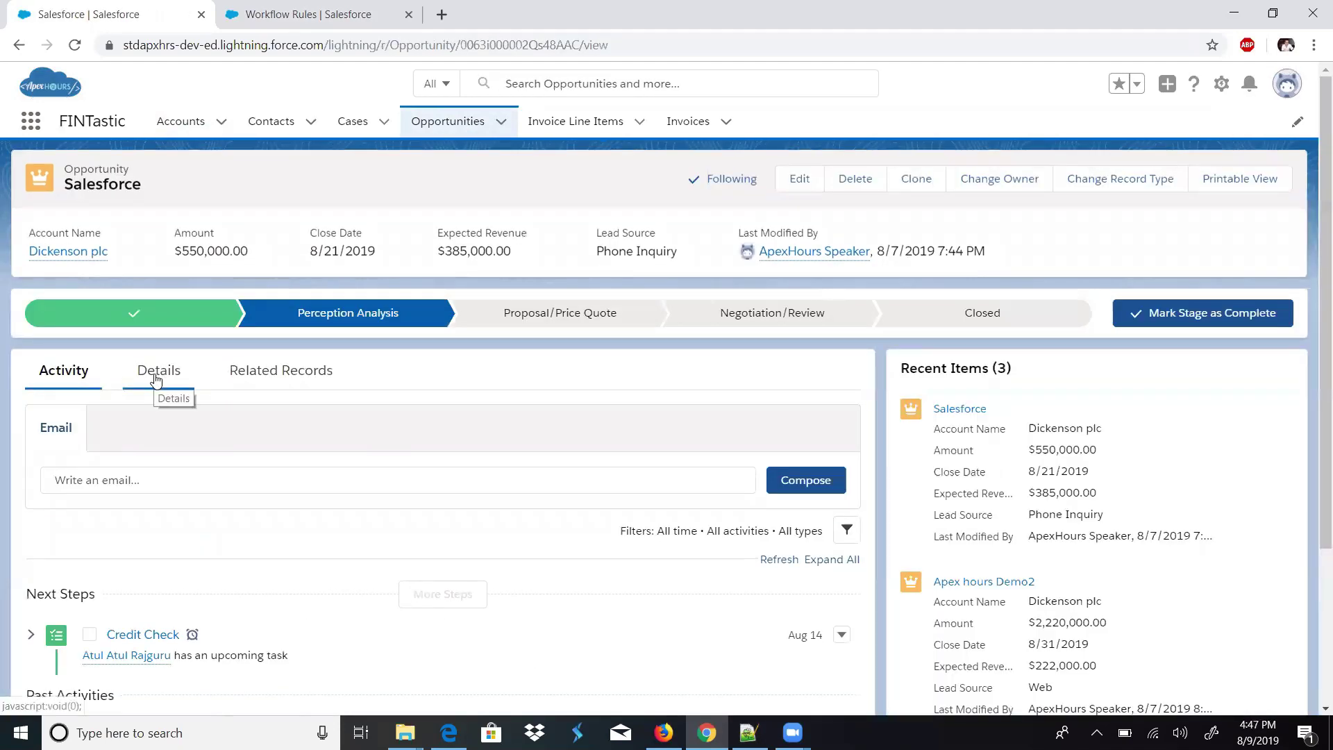
{"action": "left_click", "coordinate": [156, 379]}
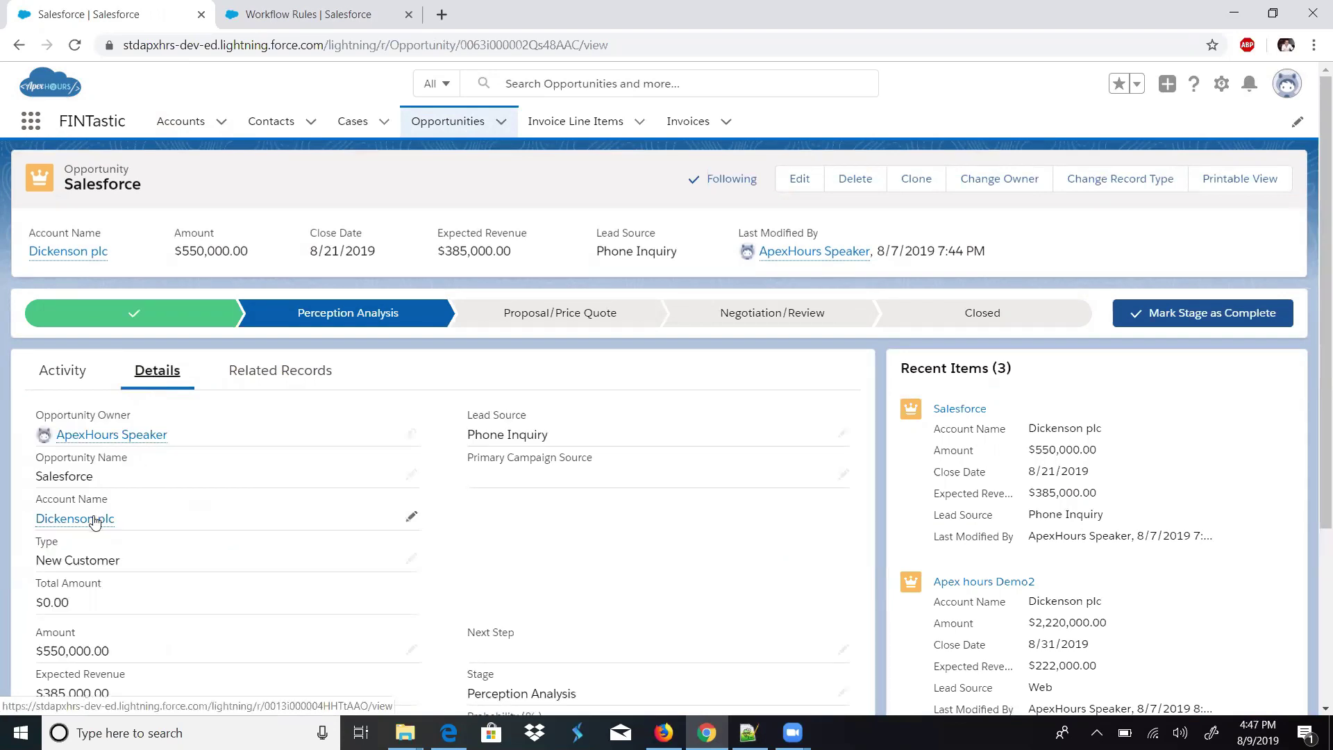
- Open the Dickenson plc account in a new first-position tab, view its details, and return
{"action": "right_click", "coordinate": [96, 521]}
{"action": "left_click", "coordinate": [169, 529]}
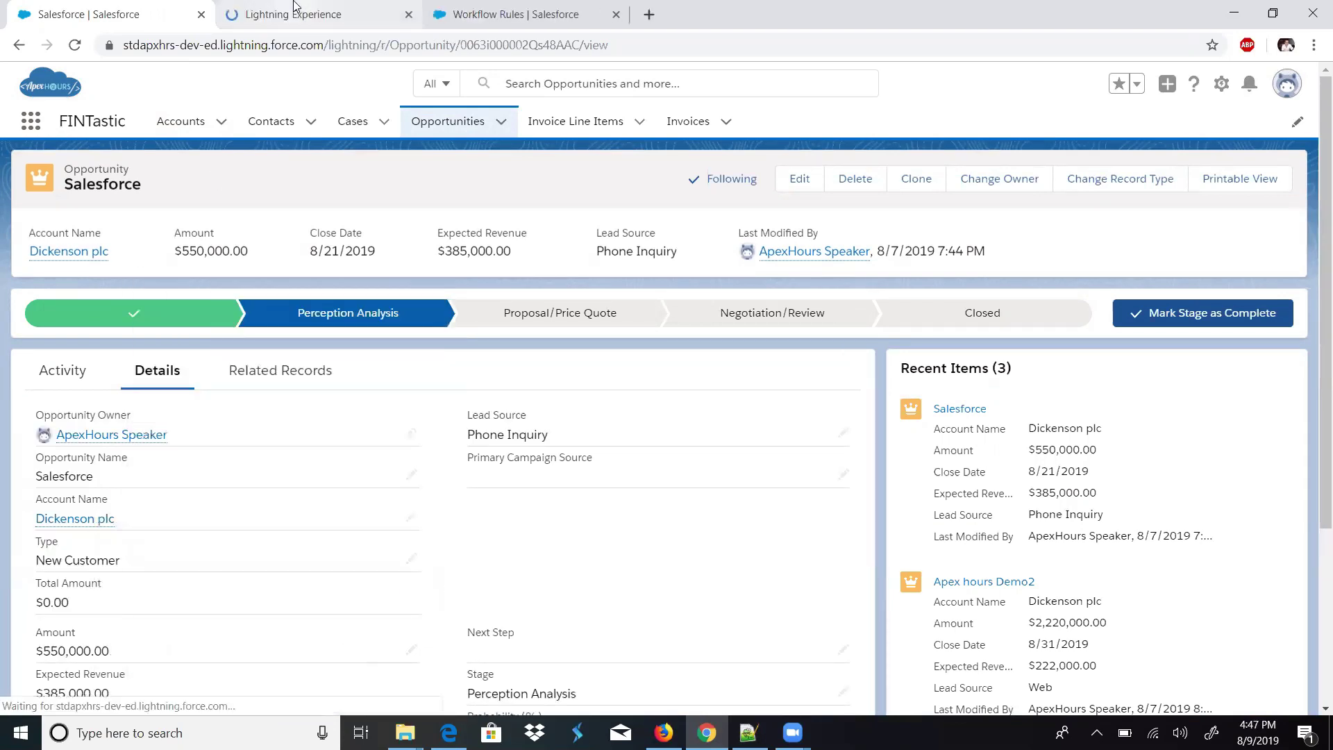
{"action": "left_click", "coordinate": [160, 5]}
{"action": "left_click_drag", "start_coordinate": [160, 6], "coordinate": [107, 9]}
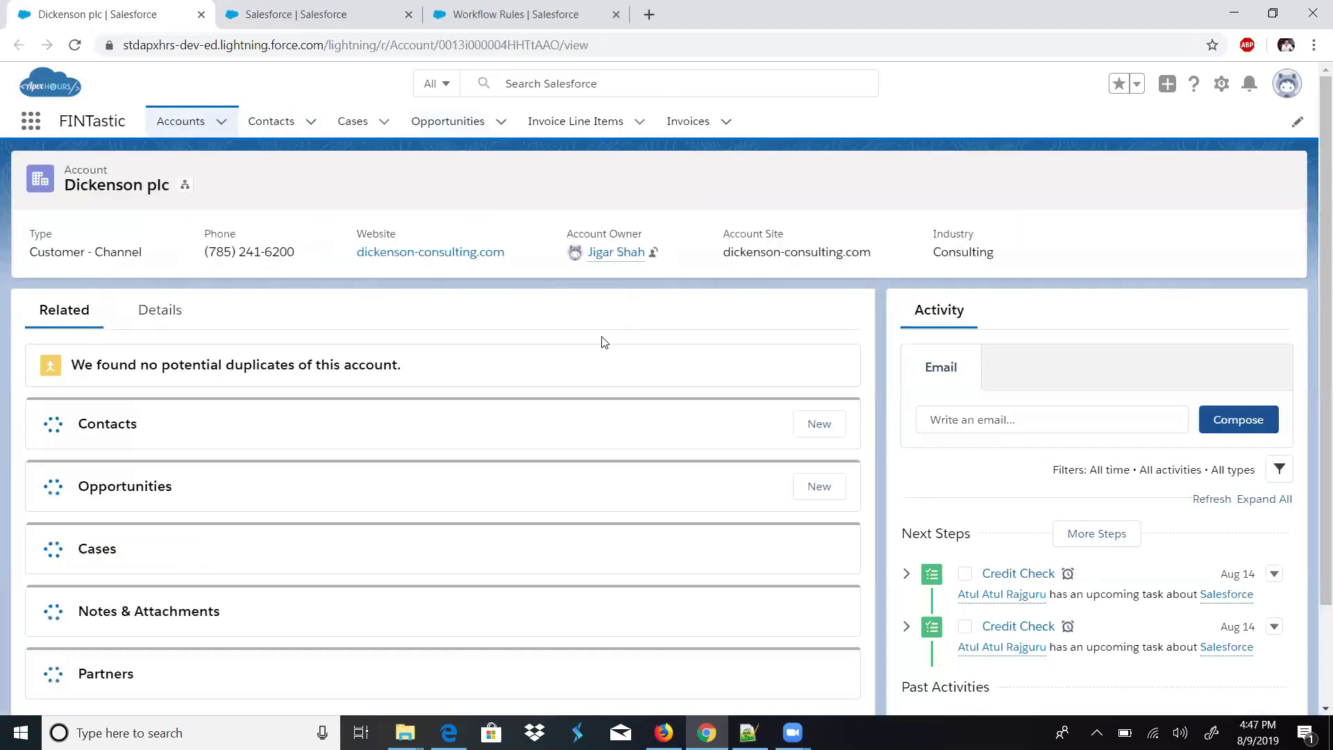
{"action": "left_click", "coordinate": [142, 310]}
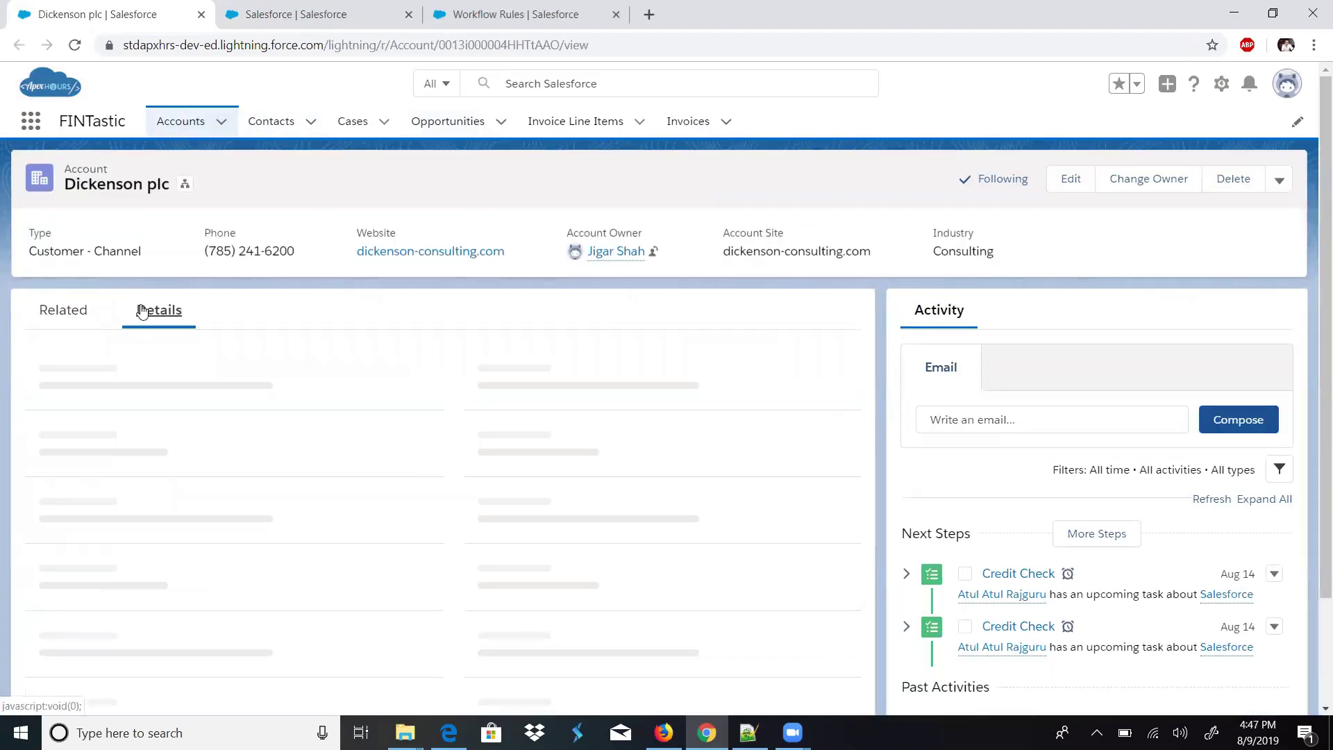
{"action": "left_click", "coordinate": [329, 6]}
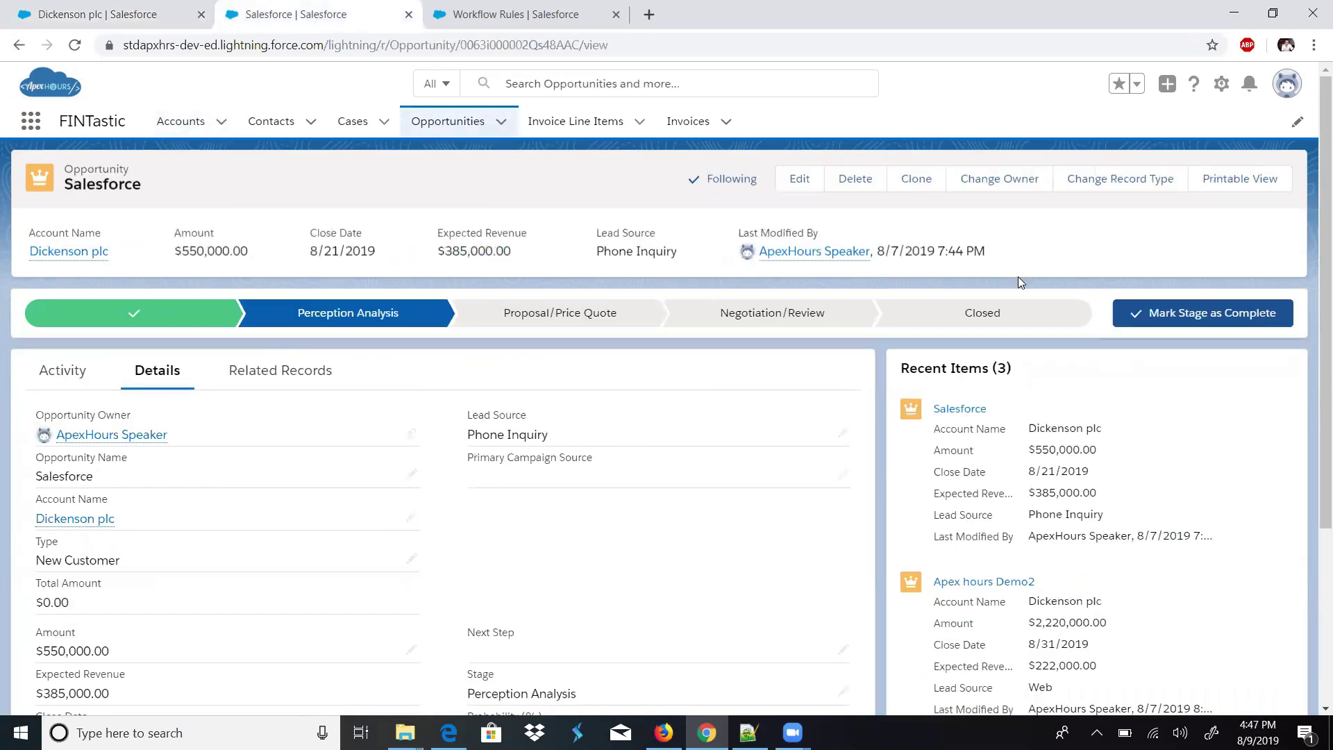
- Mark the 'Salesforce' opportunity Closed Won and check its upcoming activities
{"action": "left_click", "coordinate": [1146, 313]}
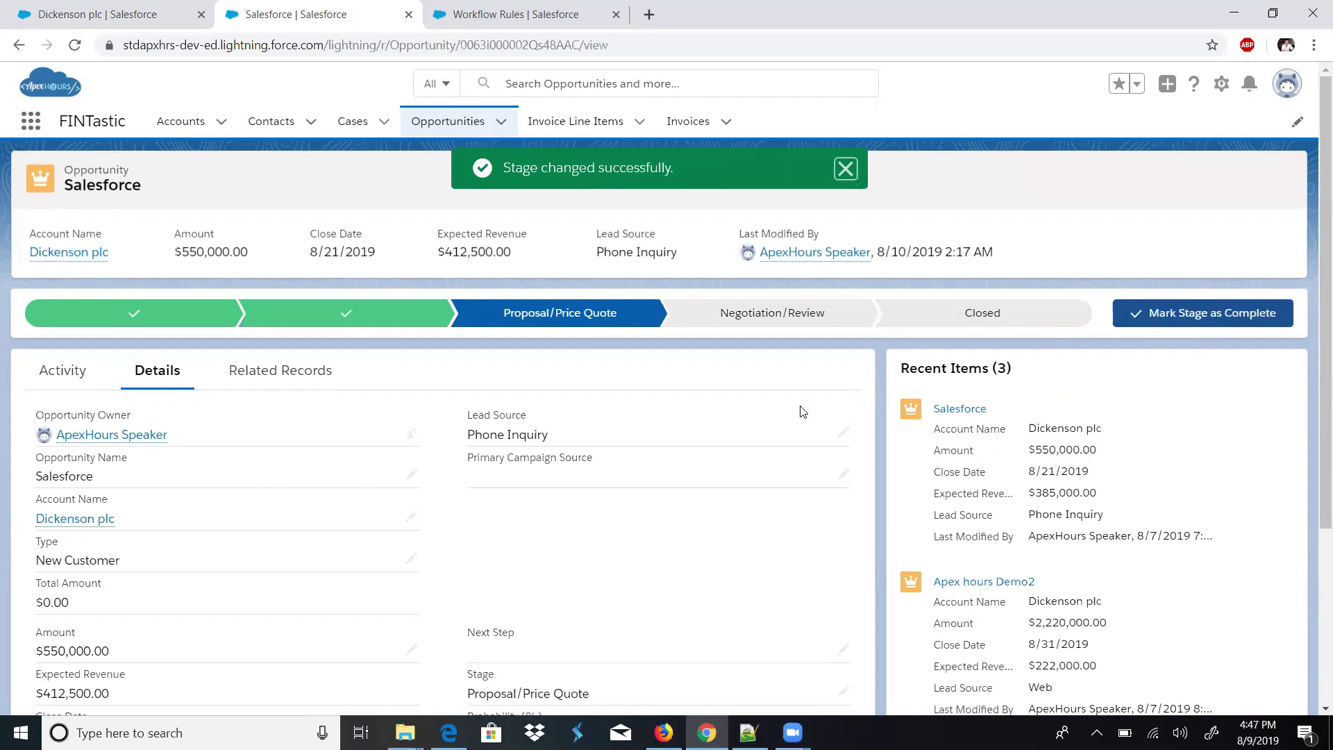
{"action": "left_click", "coordinate": [923, 317]}
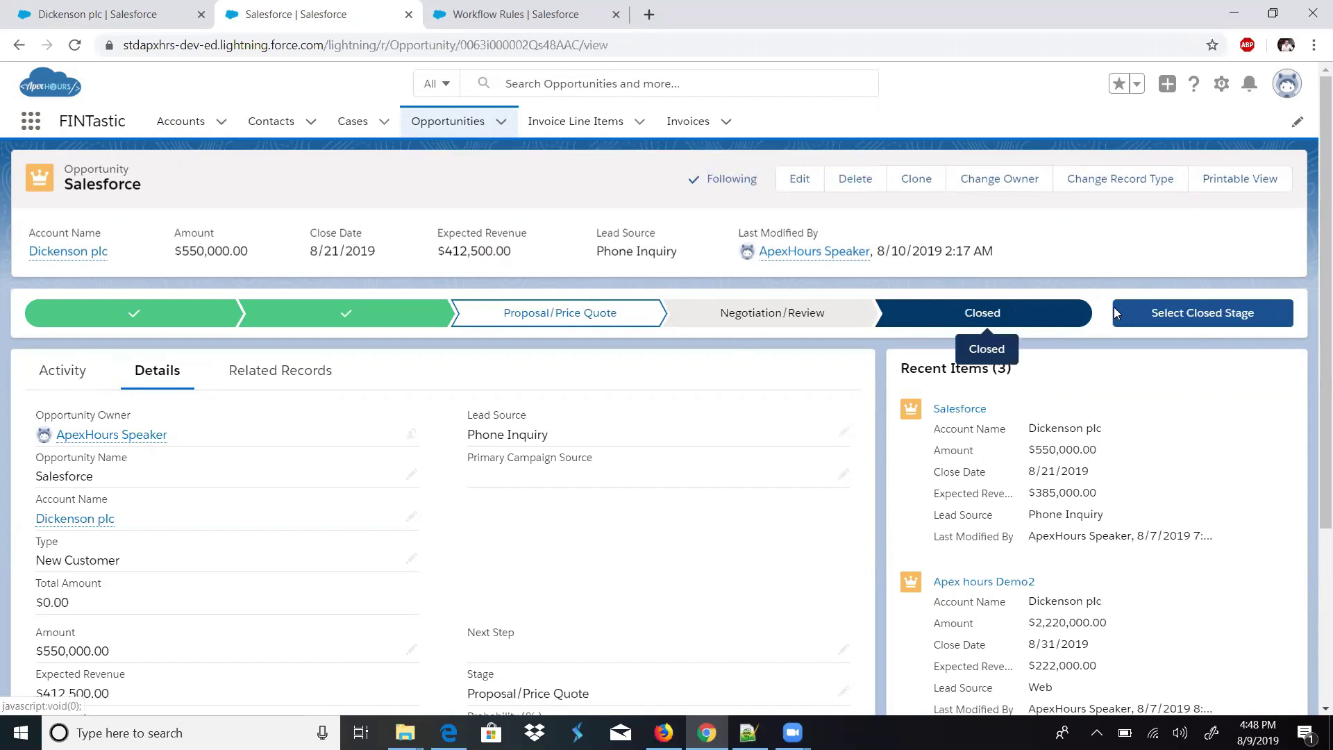
{"action": "left_click", "coordinate": [1183, 316]}
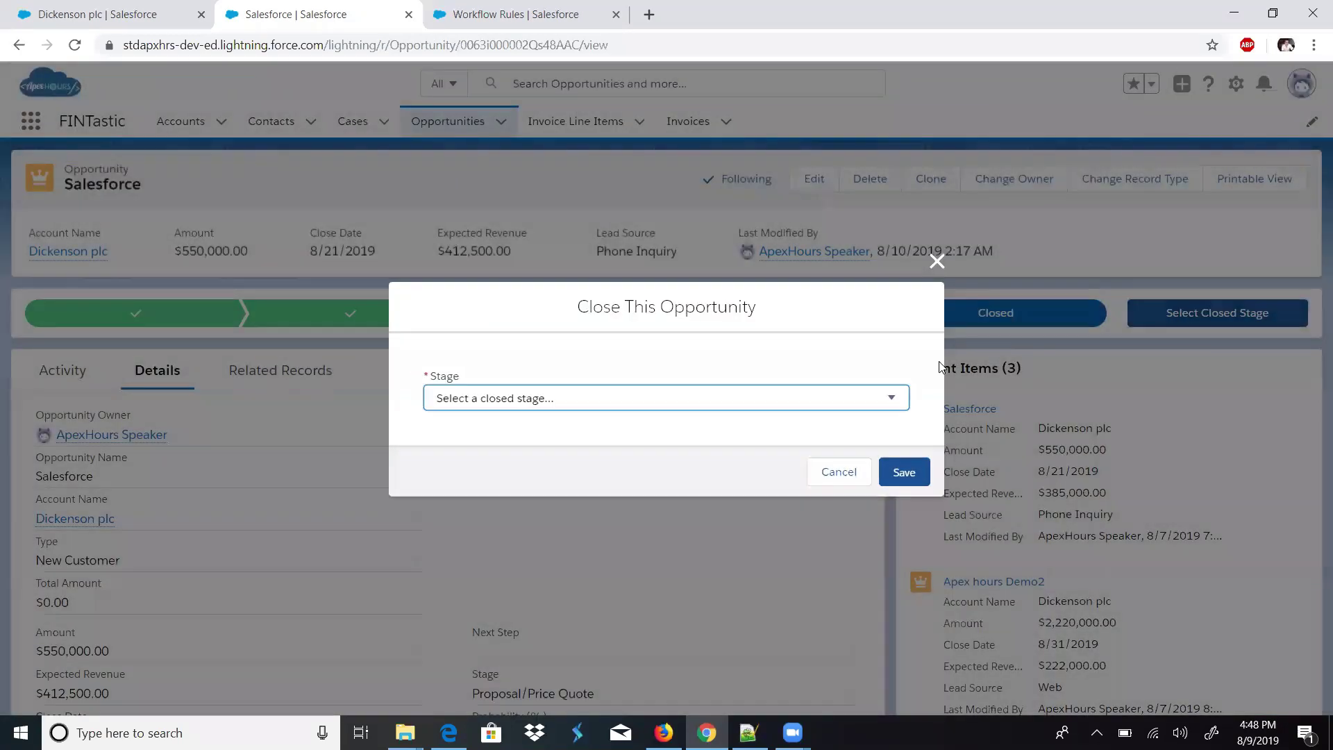
{"action": "left_click", "coordinate": [700, 406]}
{"action": "left_click", "coordinate": [566, 453]}
{"action": "left_click", "coordinate": [901, 472]}
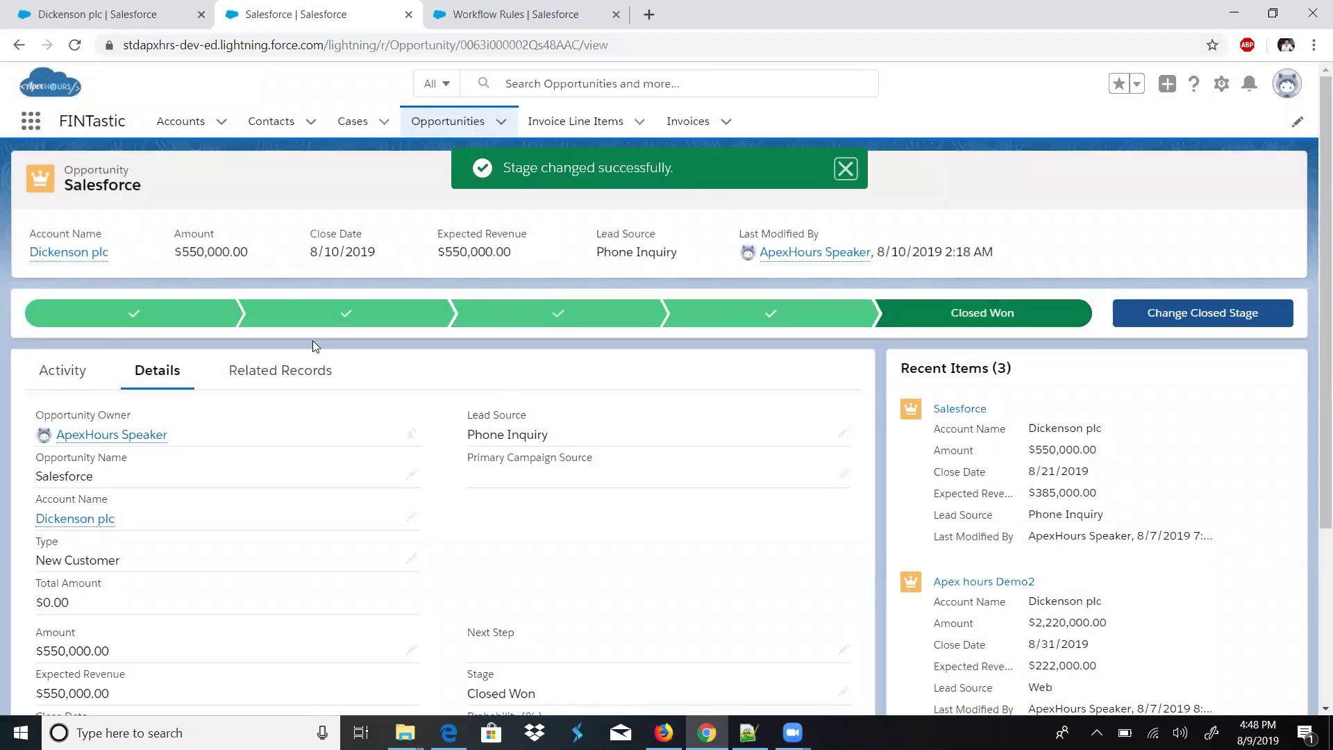
{"action": "left_click", "coordinate": [85, 375]}
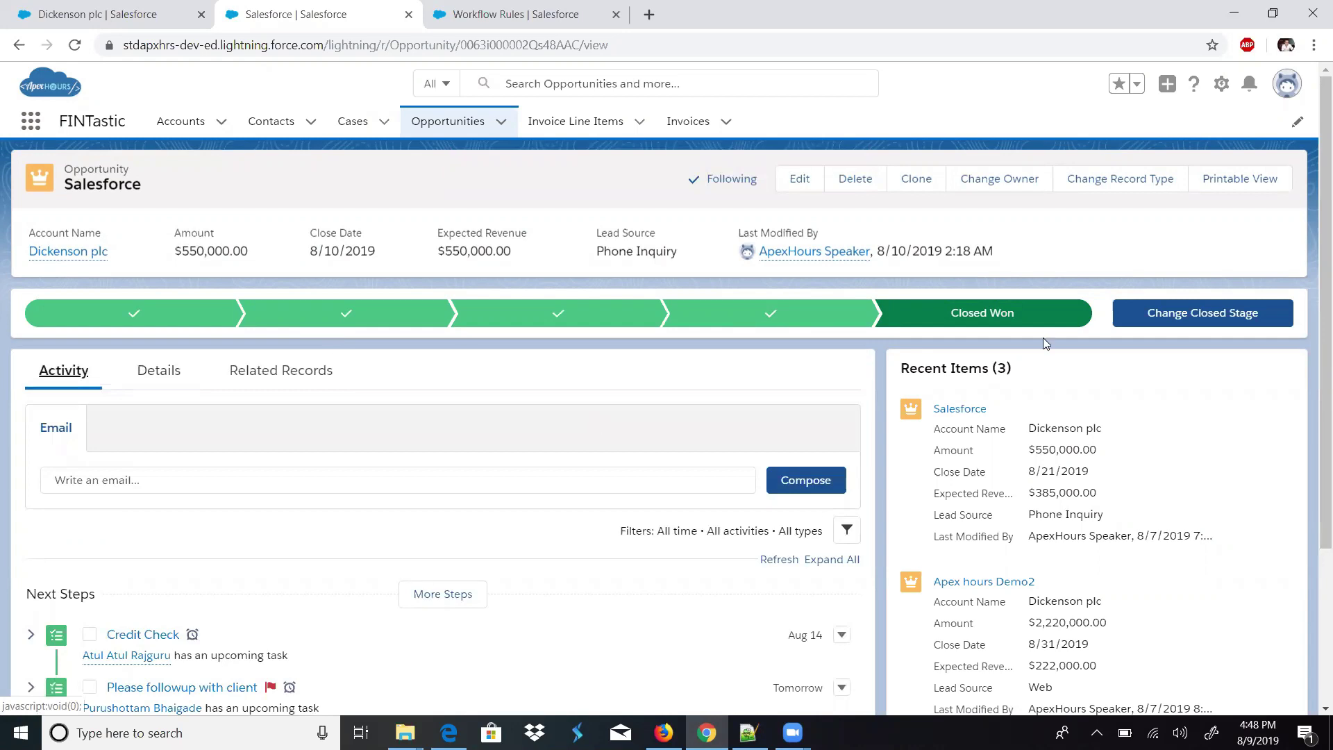
- Open the 'Please followup with client' task and check its subject
{"action": "scroll", "coordinate": [1304, 415], "scroll_direction": "down", "scroll_amount": 3}
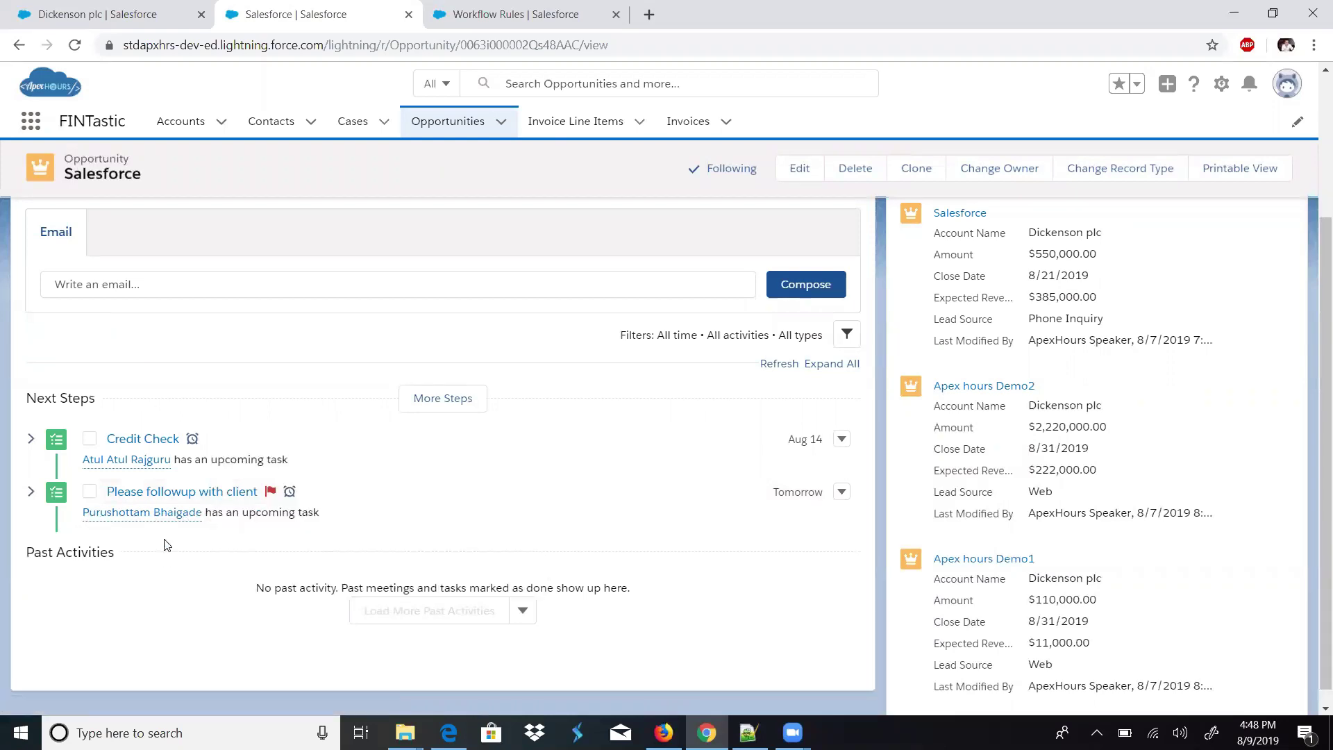
{"action": "left_click", "coordinate": [157, 495]}
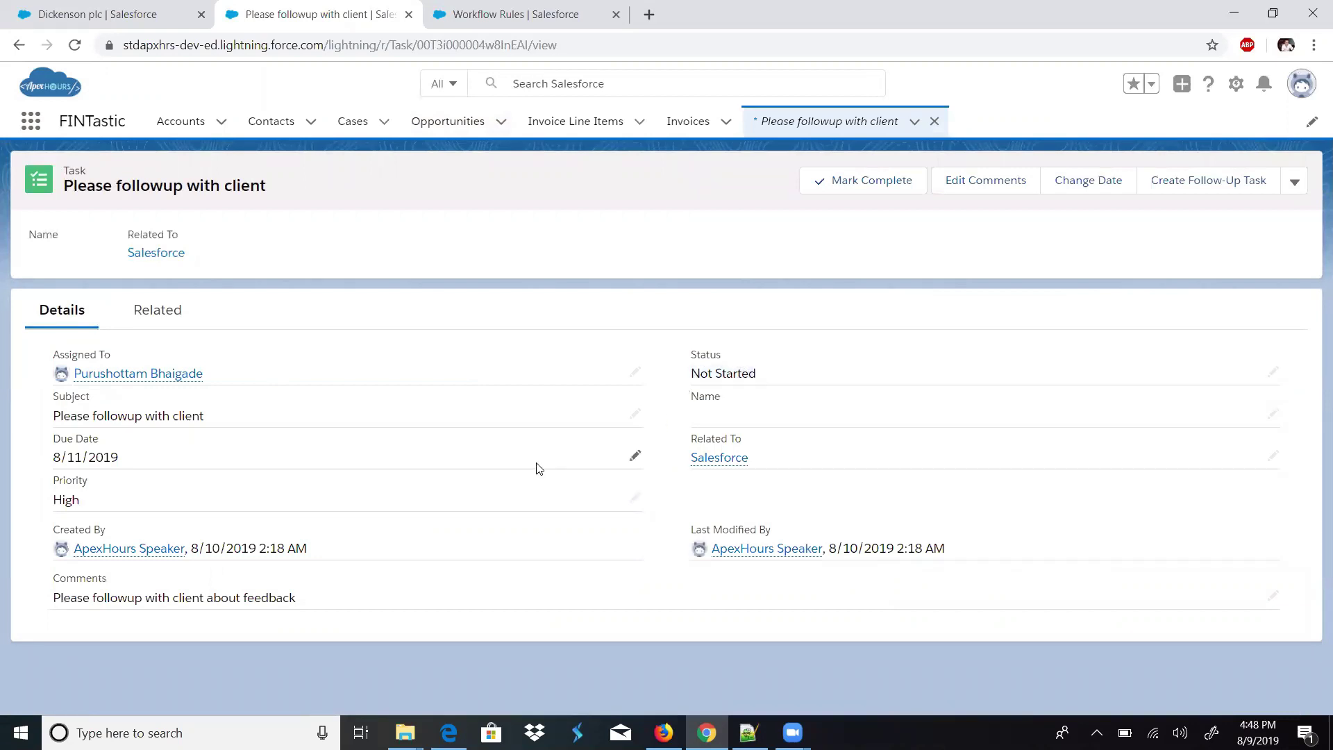
{"action": "left_click_drag", "start_coordinate": [206, 417], "coordinate": [63, 415]}
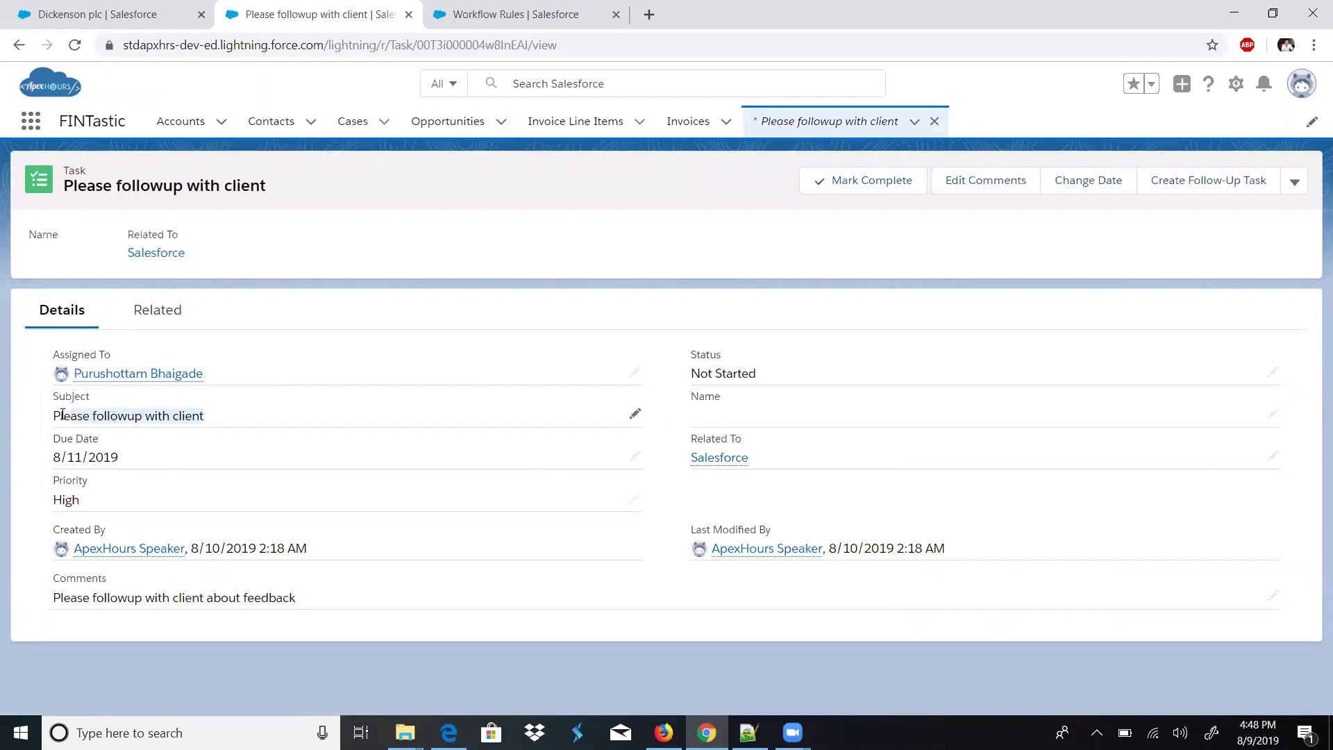
{"action": "left_click", "coordinate": [474, 6]}
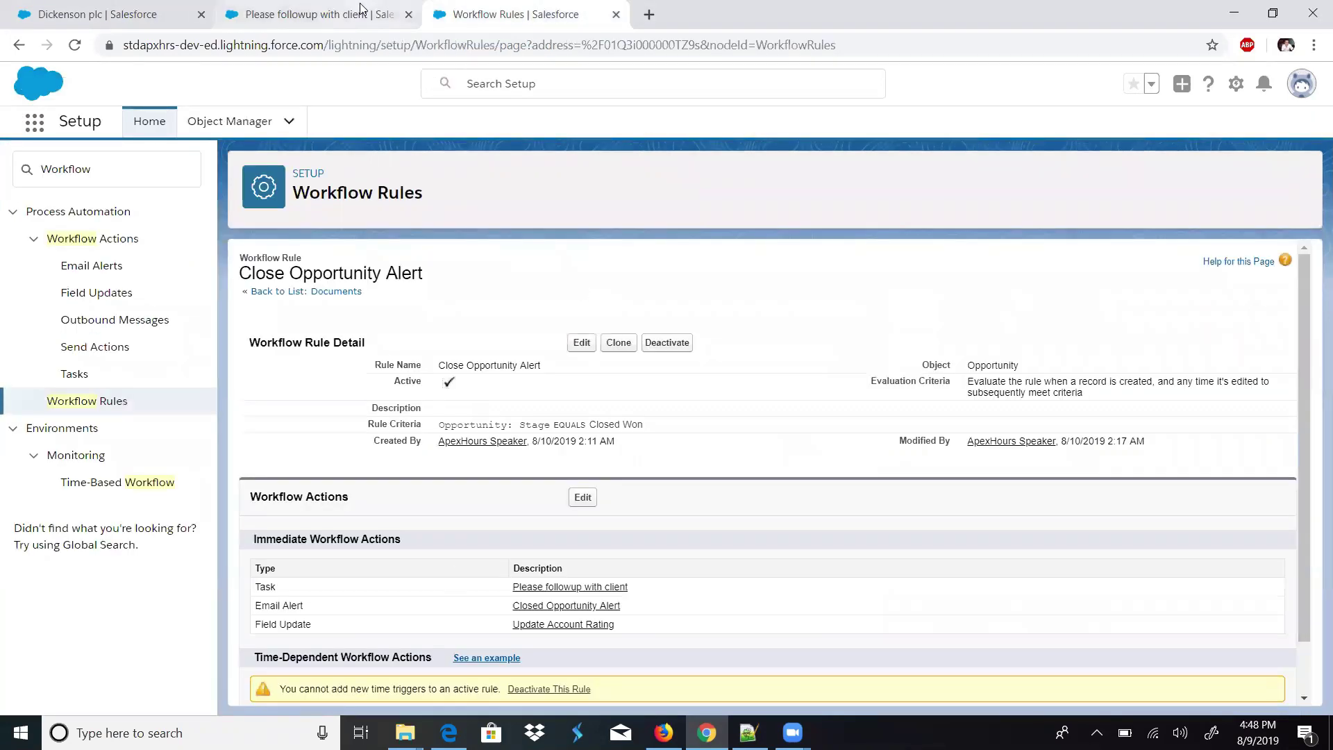
{"action": "left_click", "coordinate": [361, 13]}
- Reload the Dickenson plc account to confirm its Rating is Hot, then switch to Firefox
{"action": "left_click", "coordinate": [104, 12]}
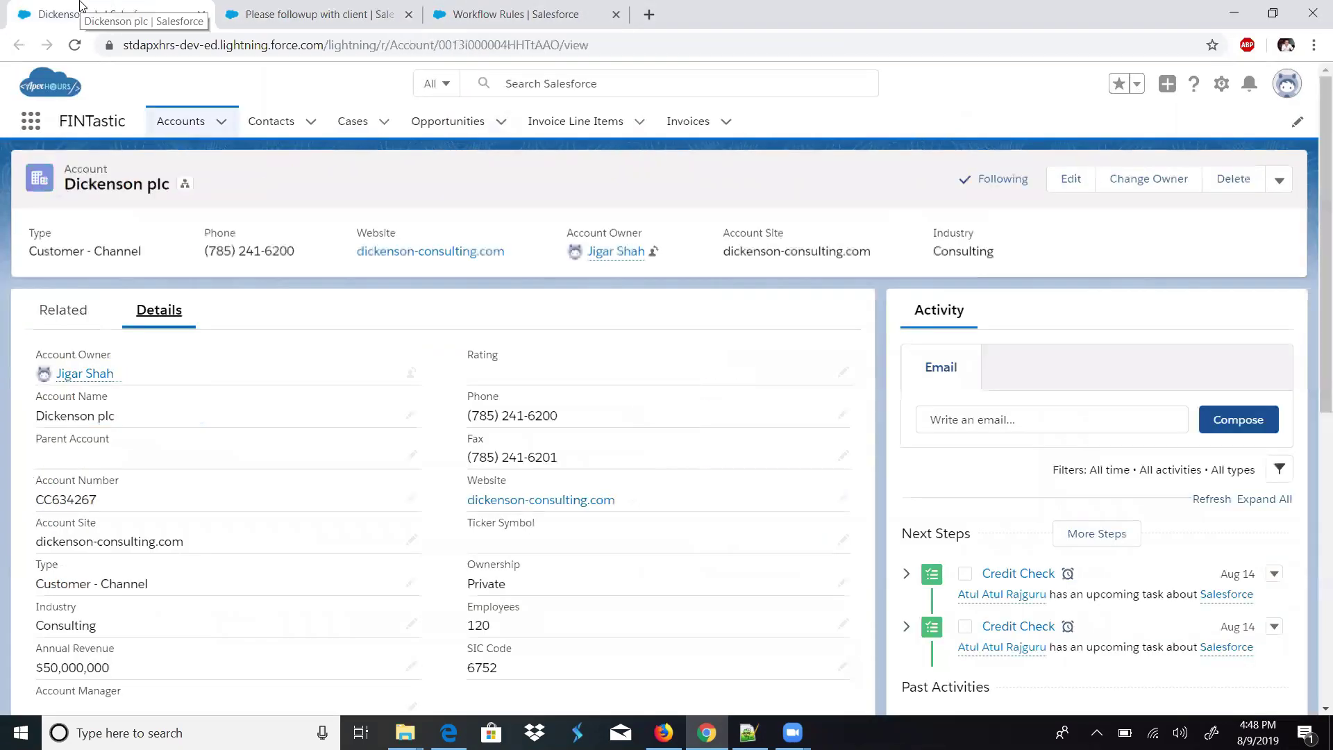
{"action": "left_click", "coordinate": [76, 46]}
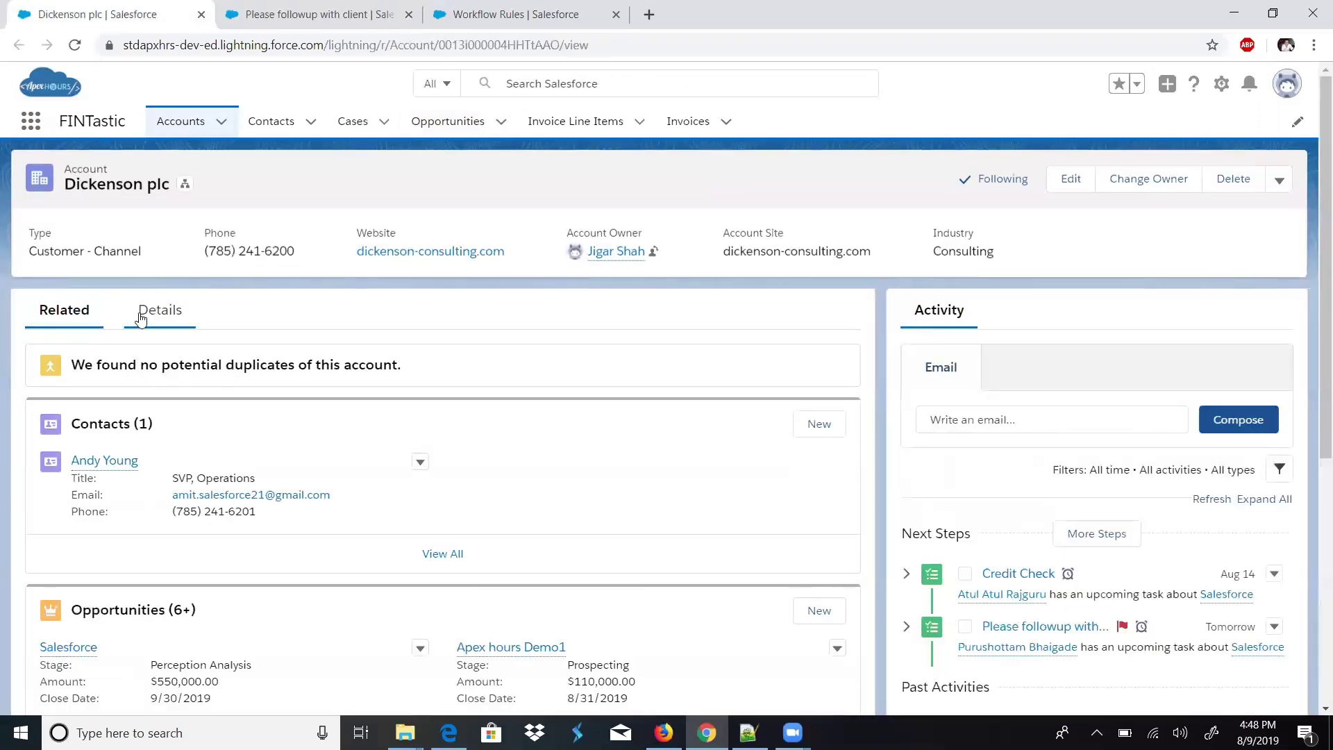
{"action": "left_click", "coordinate": [141, 317]}
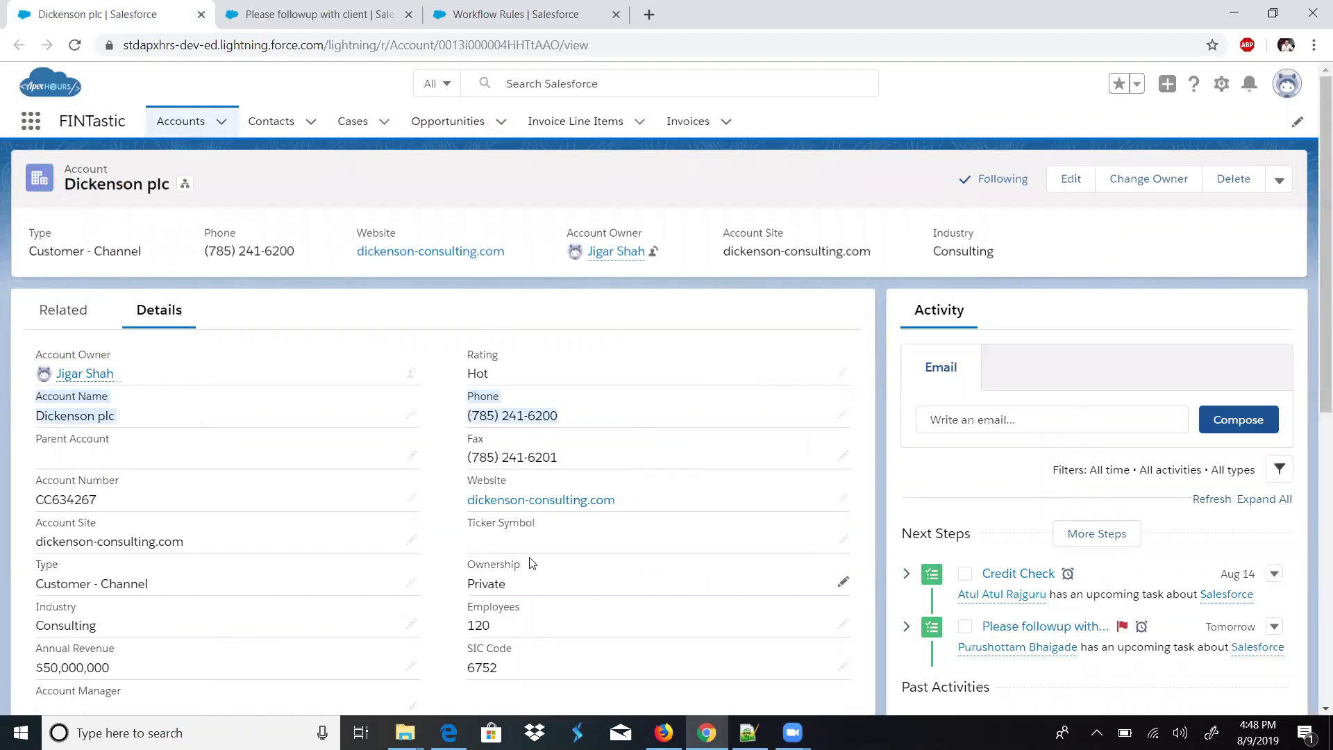
{"action": "double_click", "coordinate": [494, 354]}
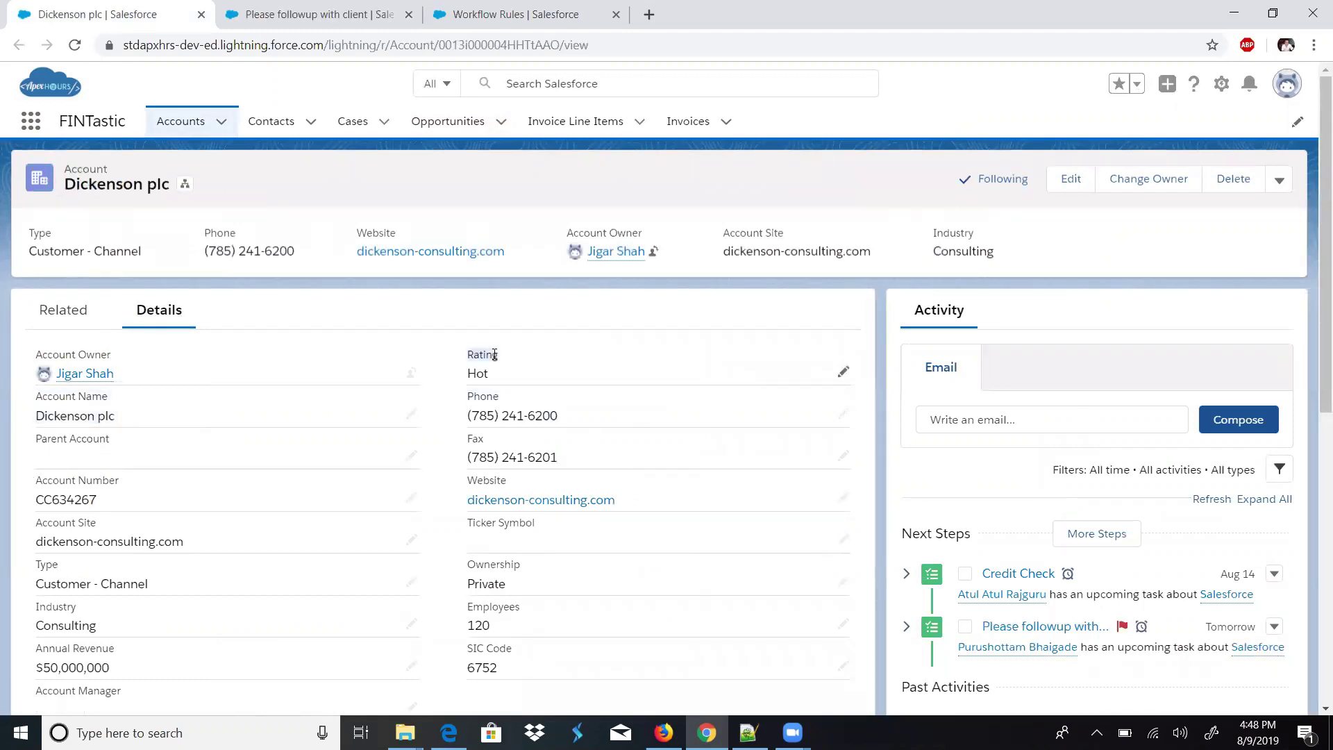
{"action": "left_click", "coordinate": [663, 733]}
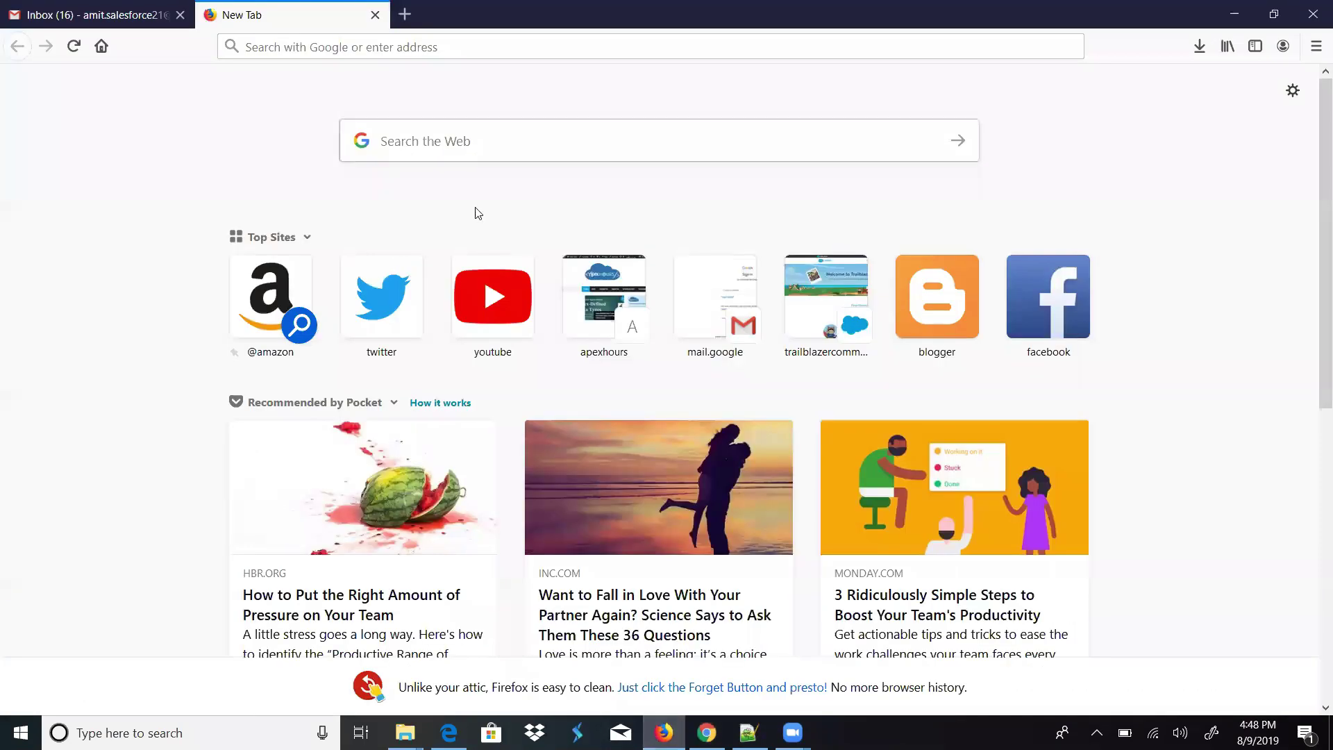
- Read the BiClose Opportunity Alert email in Gmail, then return to the Salesforce opportunity in Chrome
{"action": "left_click", "coordinate": [132, 6]}
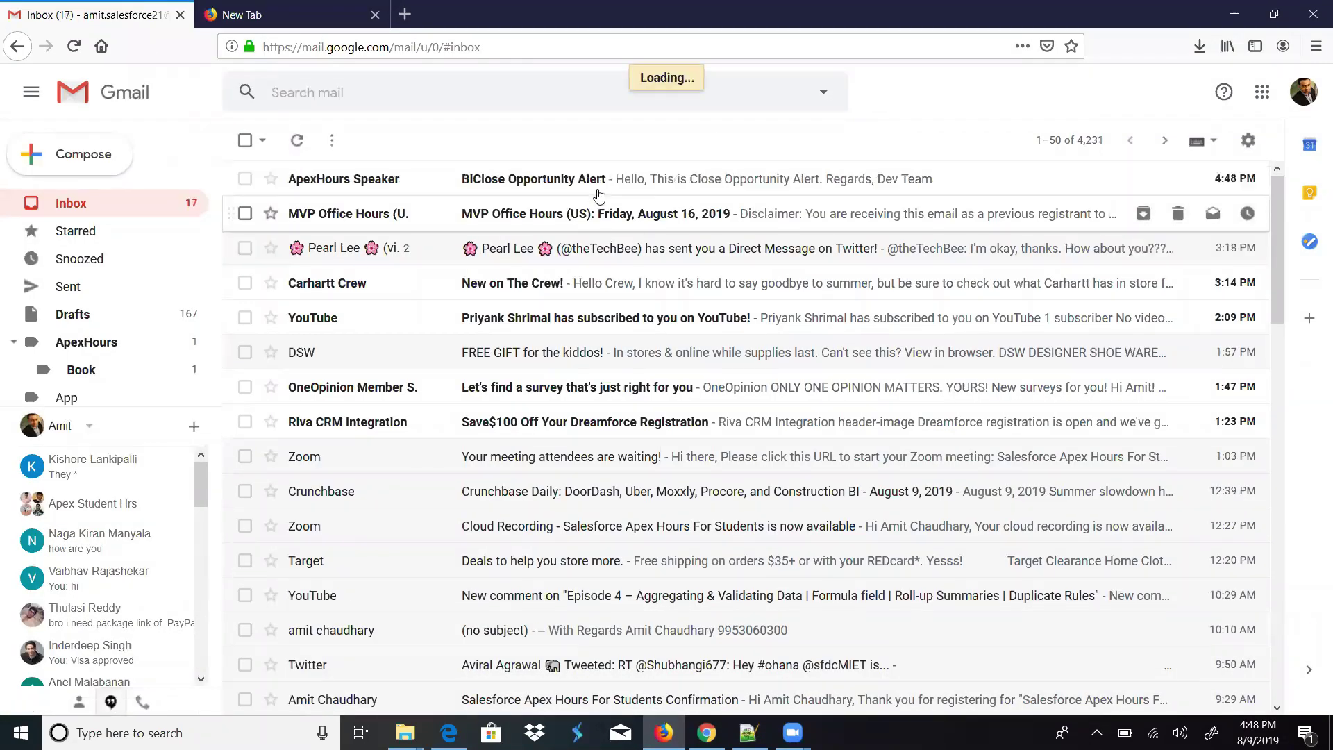
{"action": "left_click", "coordinate": [592, 182]}
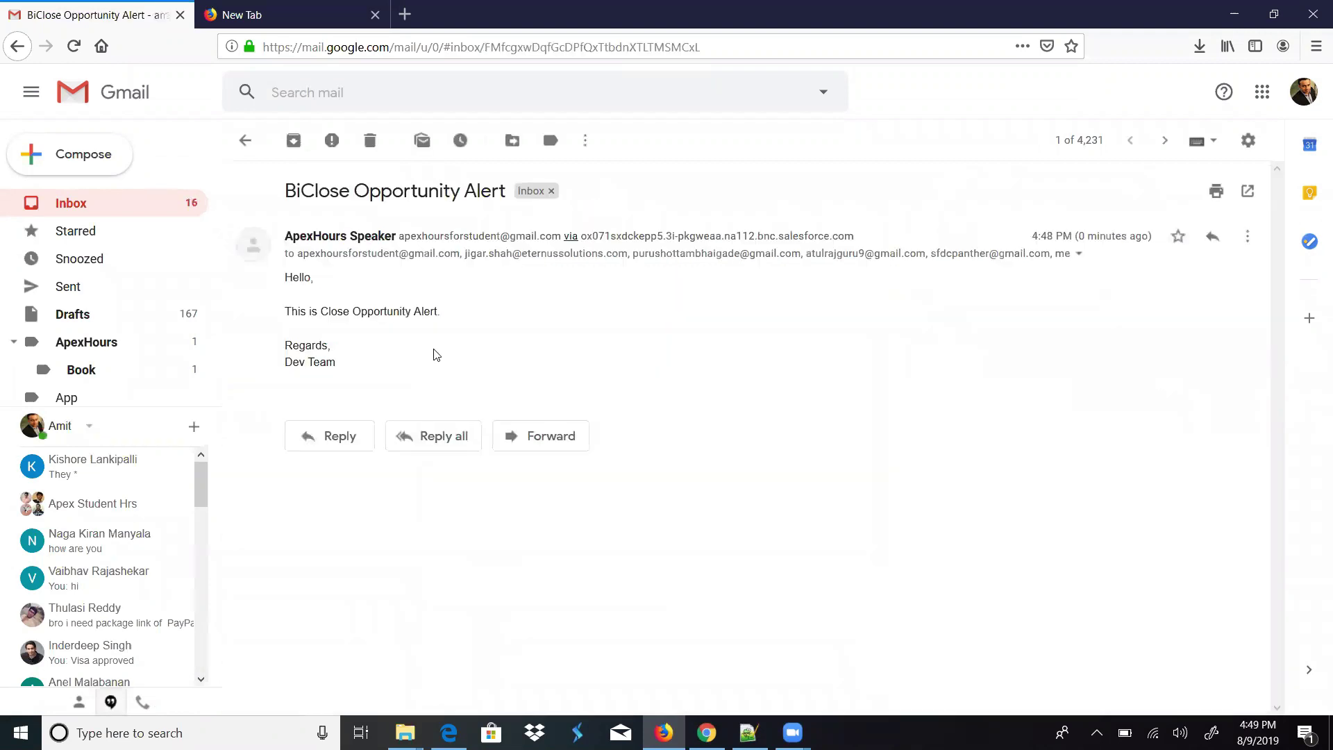
{"action": "left_click_drag", "start_coordinate": [436, 317], "coordinate": [326, 341]}
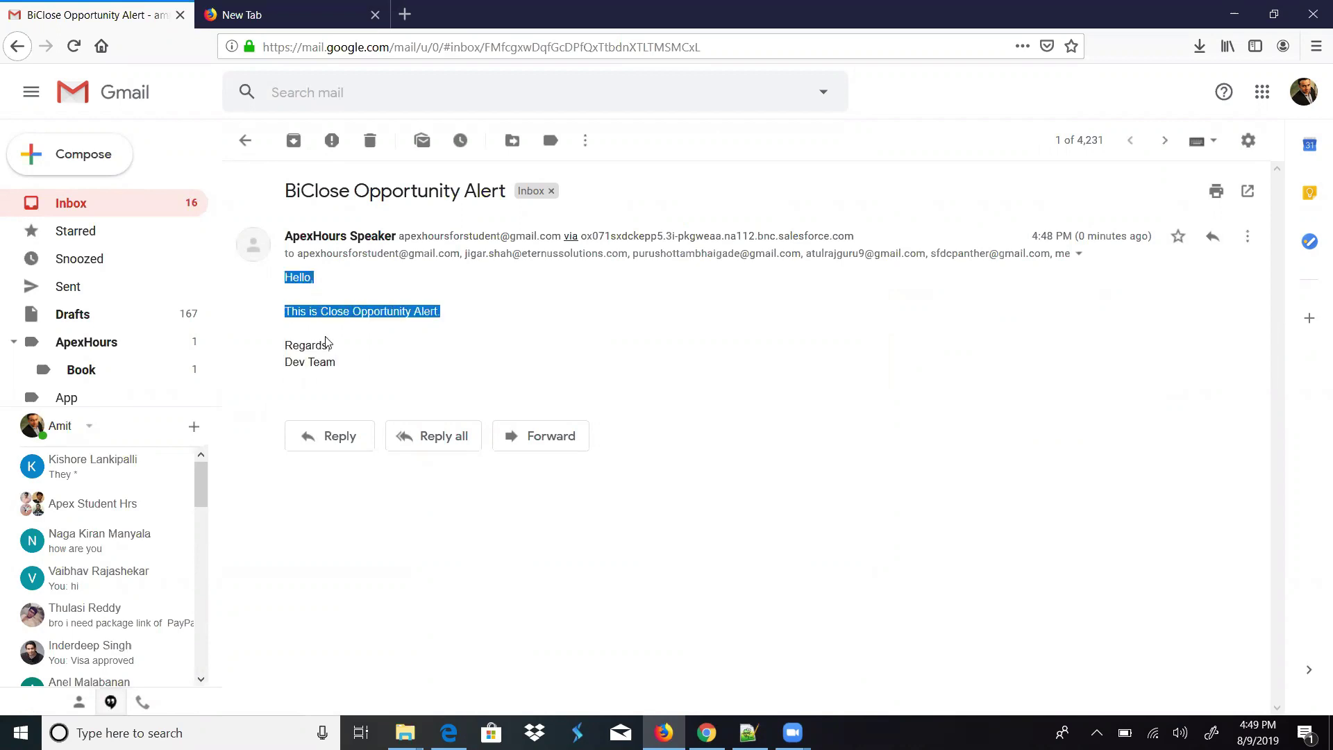
{"action": "left_click", "coordinate": [250, 5]}
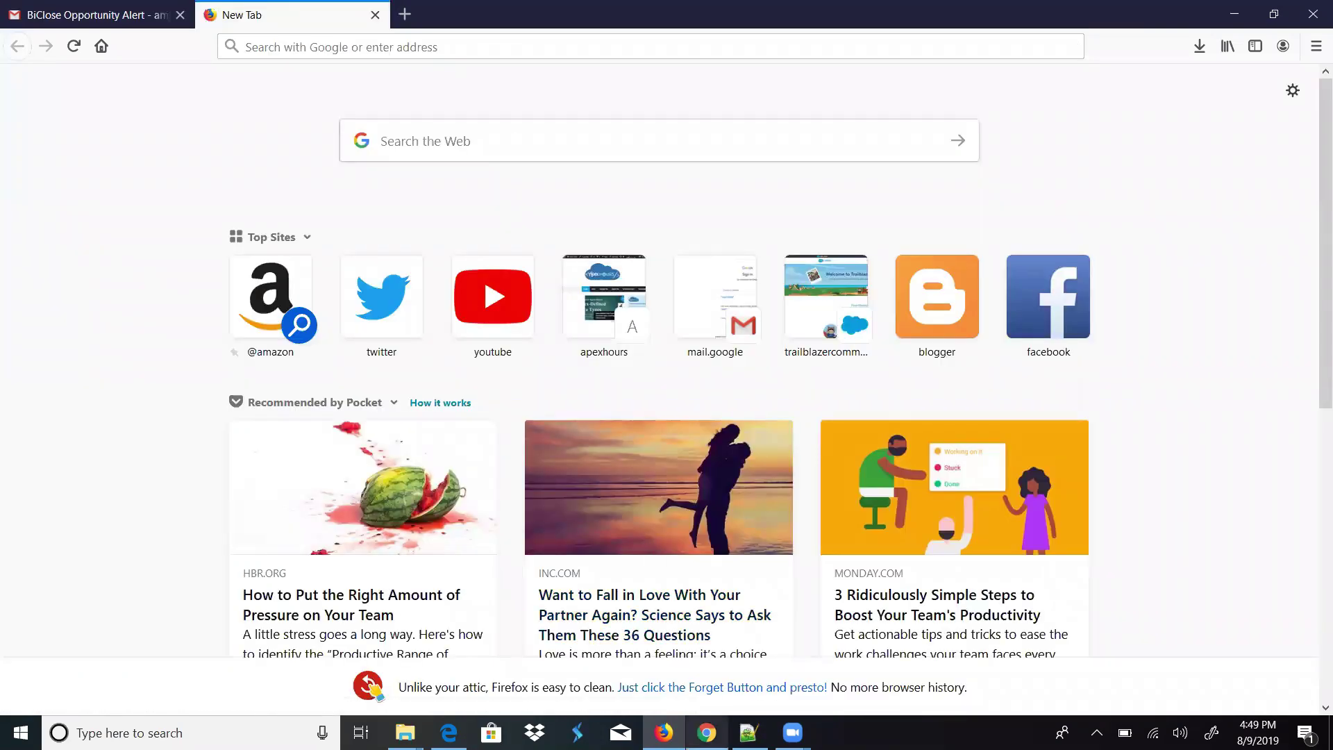
{"action": "key", "text": "alt+Tab"}
{"action": "left_click", "coordinate": [316, 6]}
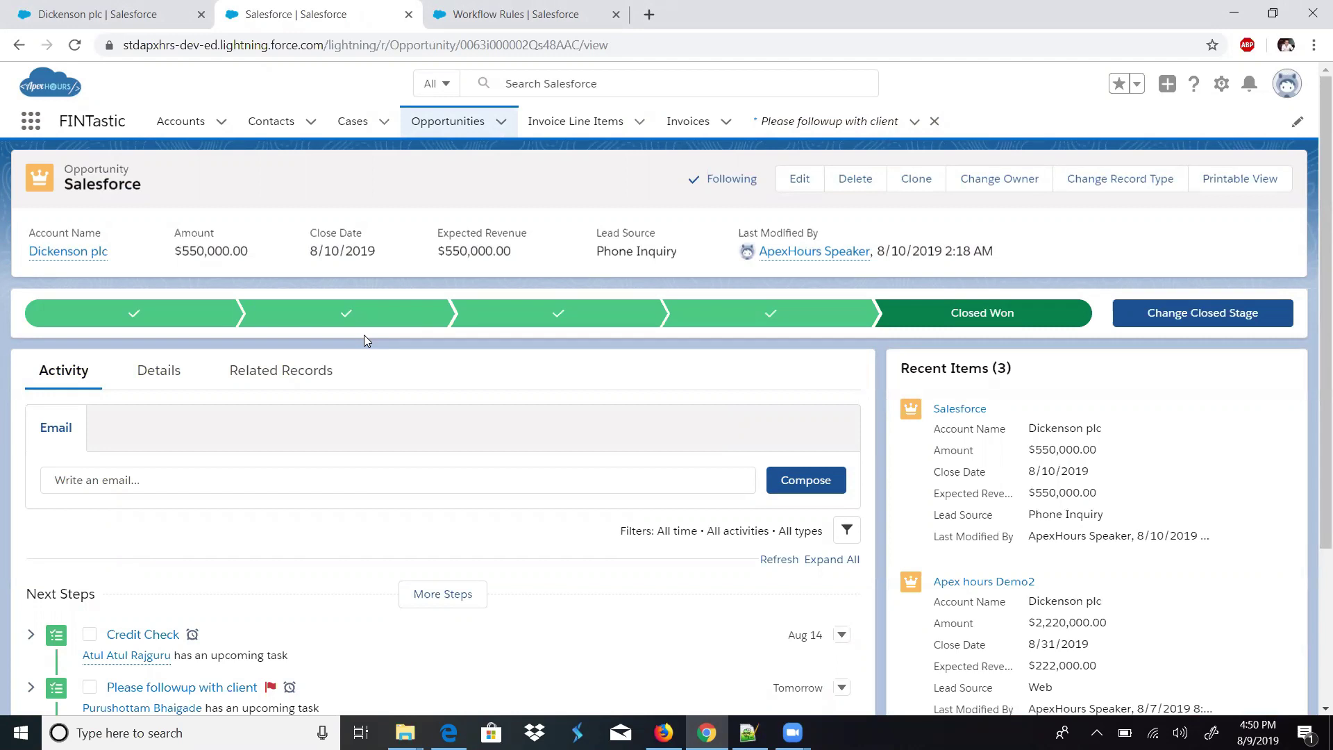
- Open Setup's Workflow Rules and continue past the Understanding Workflow page to list all rules
{"action": "left_click", "coordinate": [545, 11]}
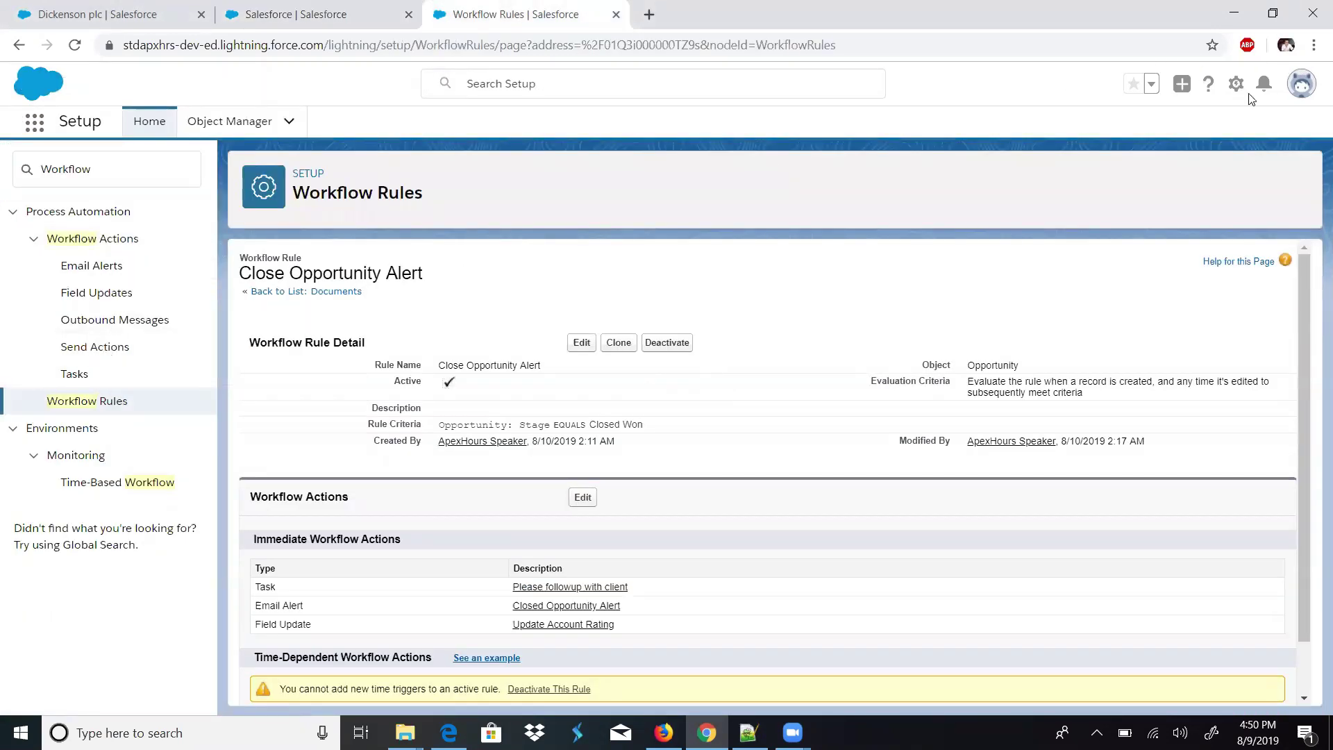
{"action": "left_click", "coordinate": [105, 400]}
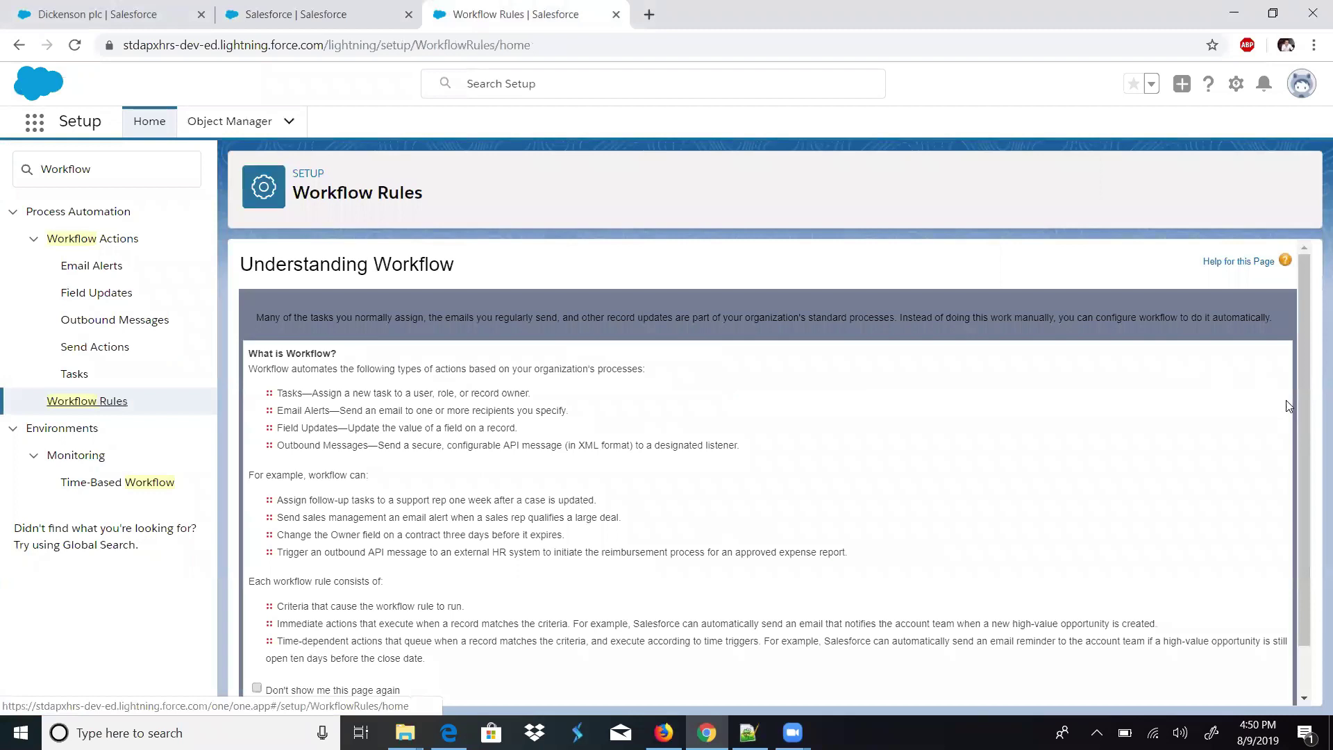
{"action": "scroll", "coordinate": [1303, 523], "scroll_direction": "down", "scroll_amount": 1}
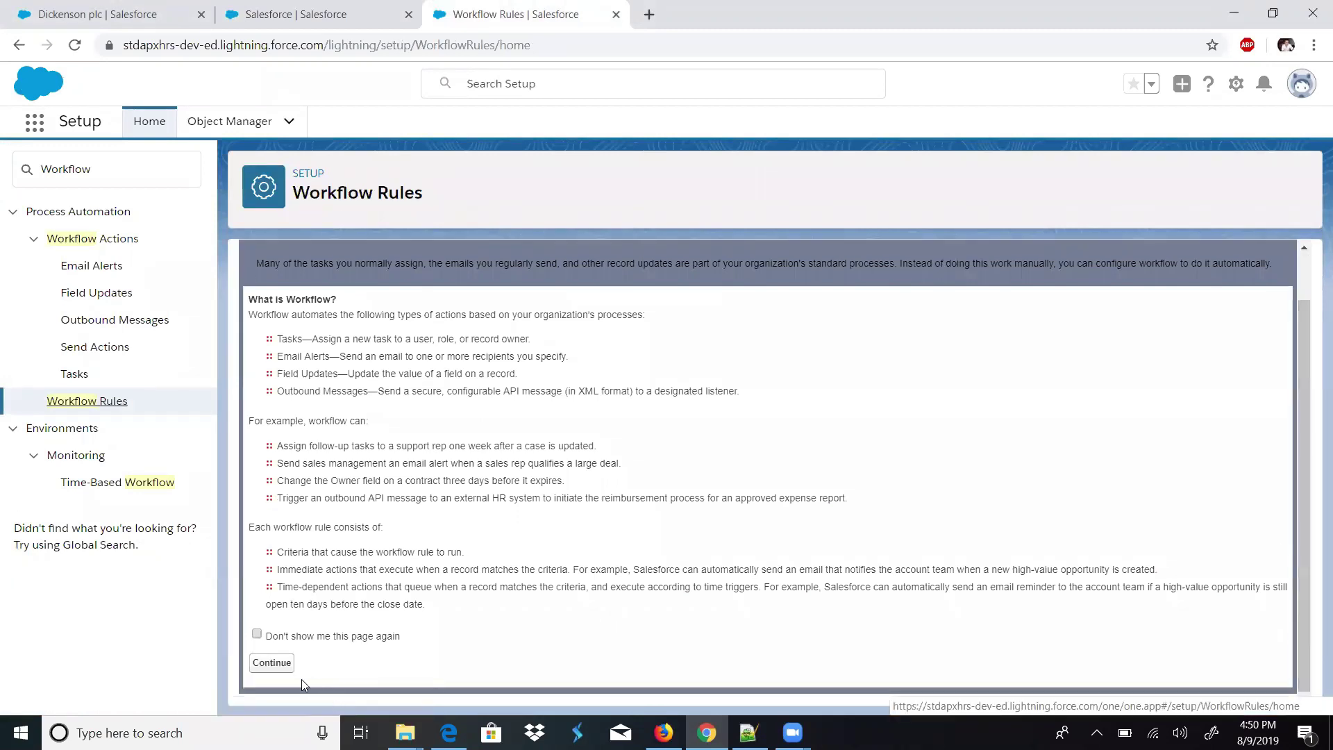
{"action": "left_click", "coordinate": [272, 665]}
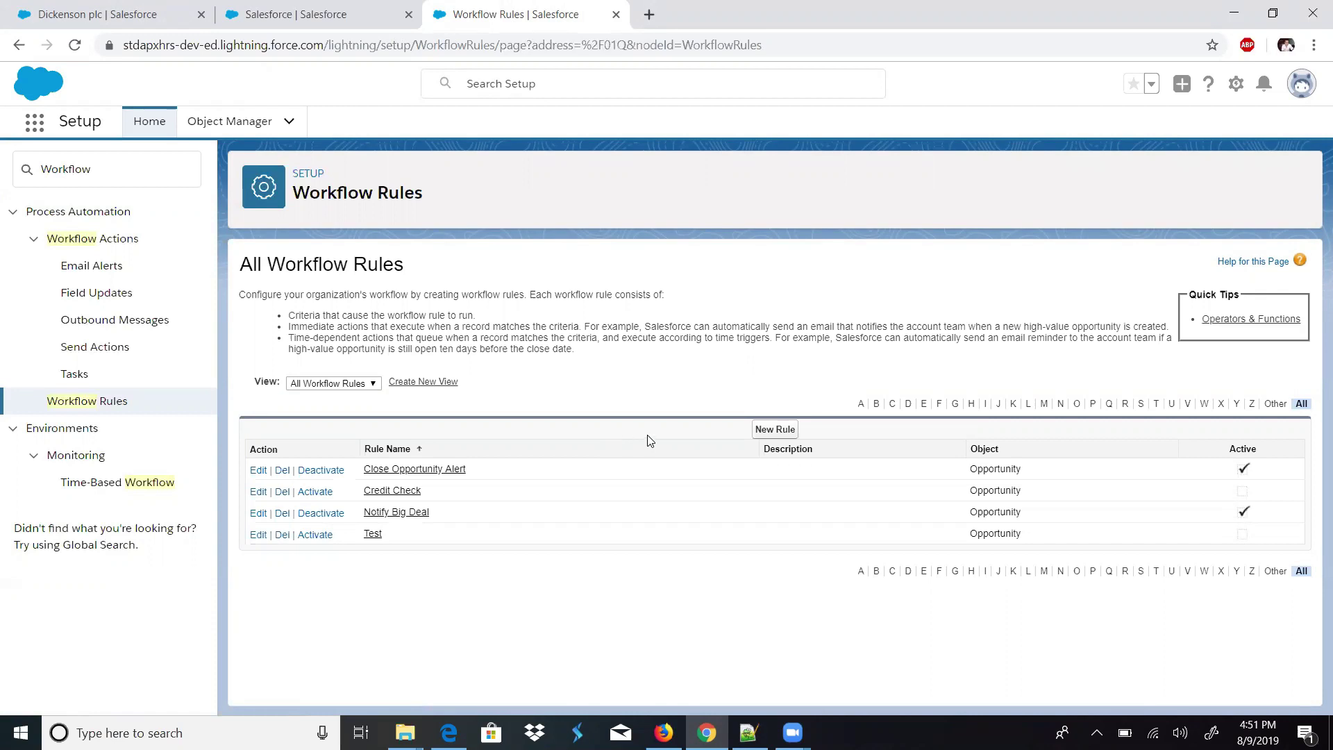
- Start a new workflow rule on the Opportunity object
{"action": "left_click", "coordinate": [760, 430]}
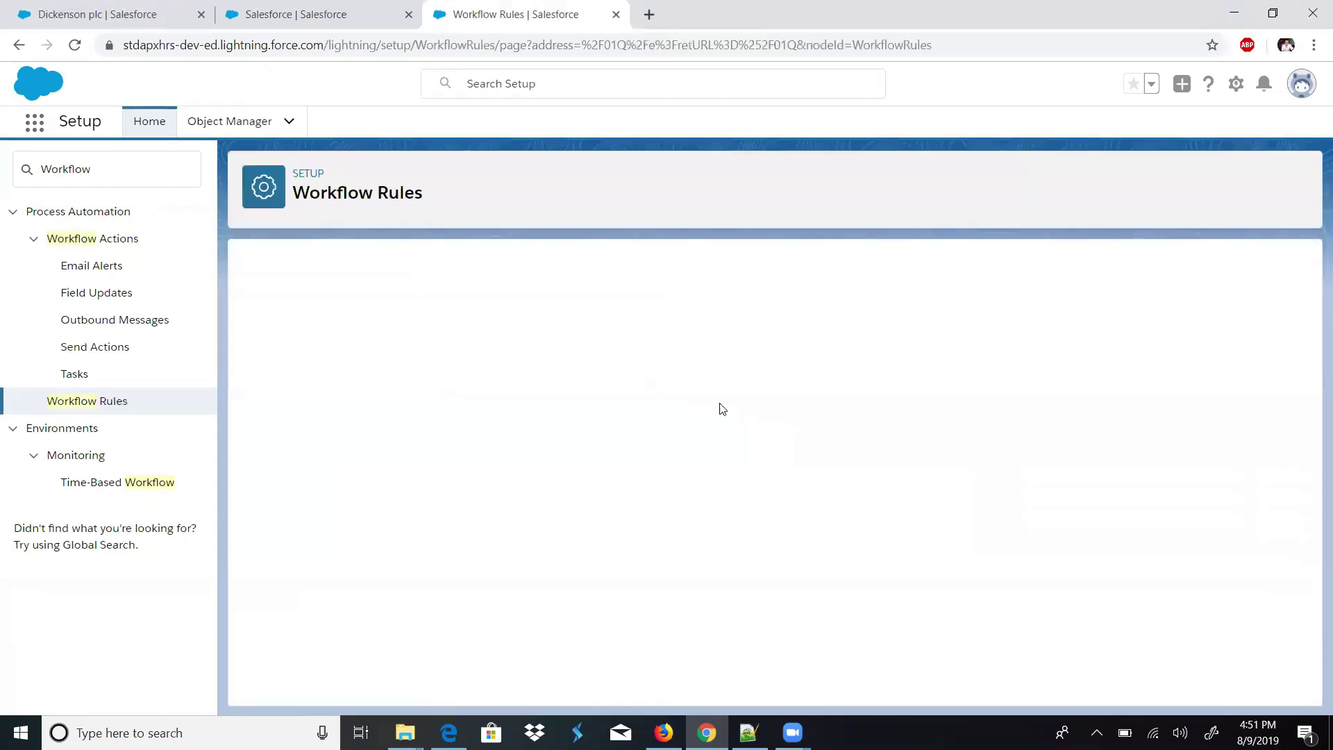
{"action": "left_click", "coordinate": [545, 422]}
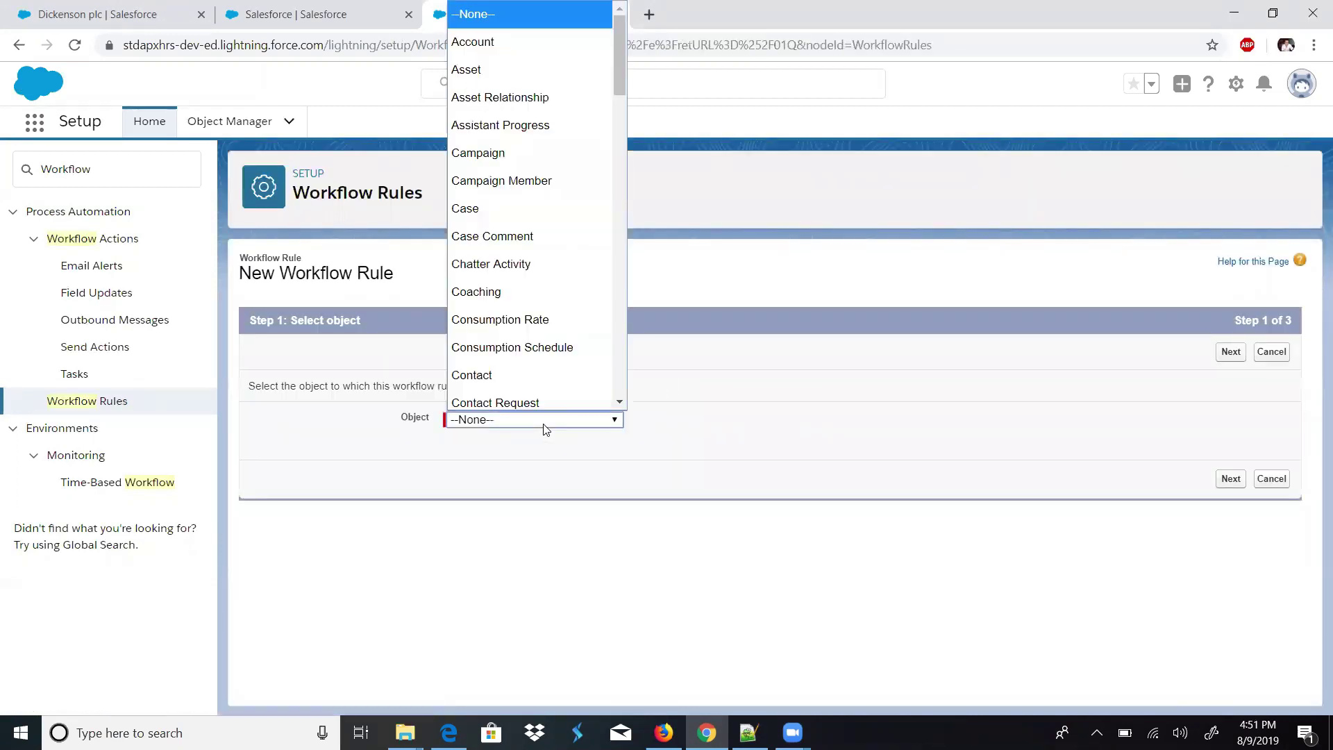
{"action": "left_click_drag", "start_coordinate": [619, 28], "coordinate": [610, 269]}
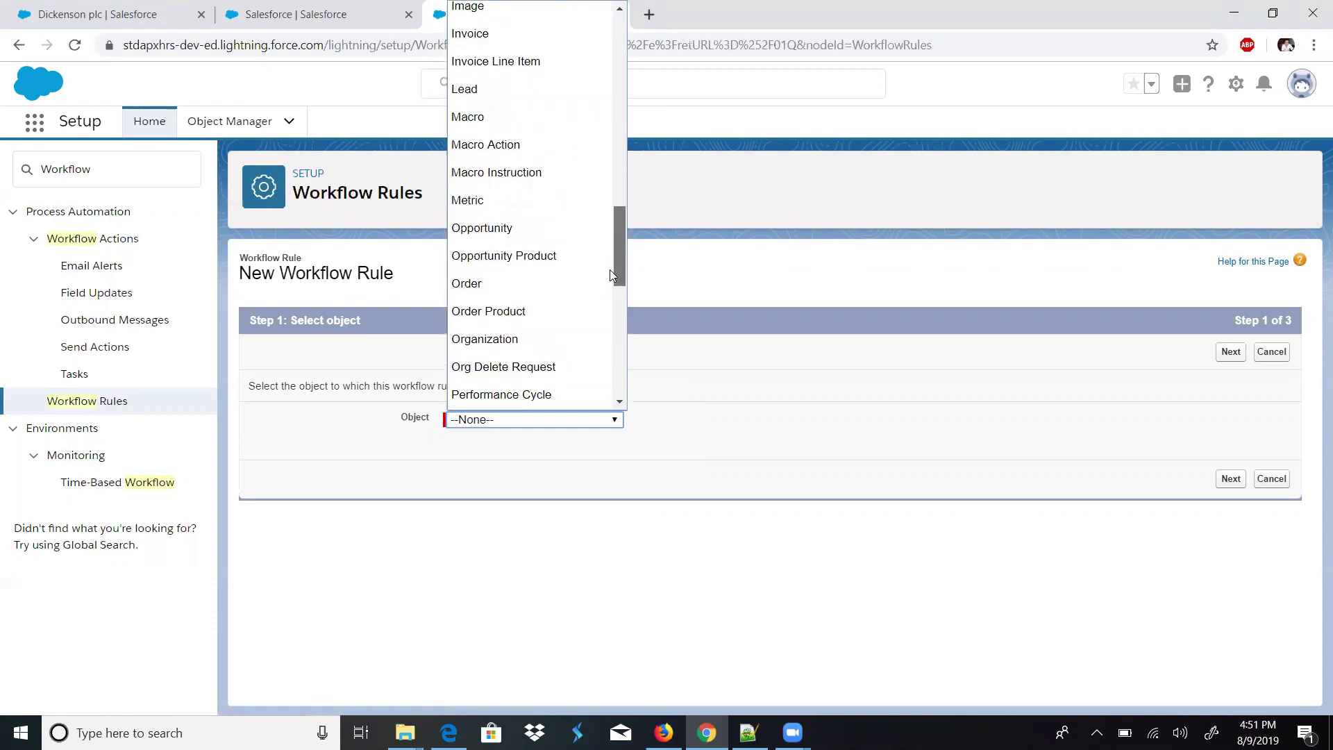
{"action": "left_click", "coordinate": [545, 229]}
{"action": "left_click", "coordinate": [1230, 351]}
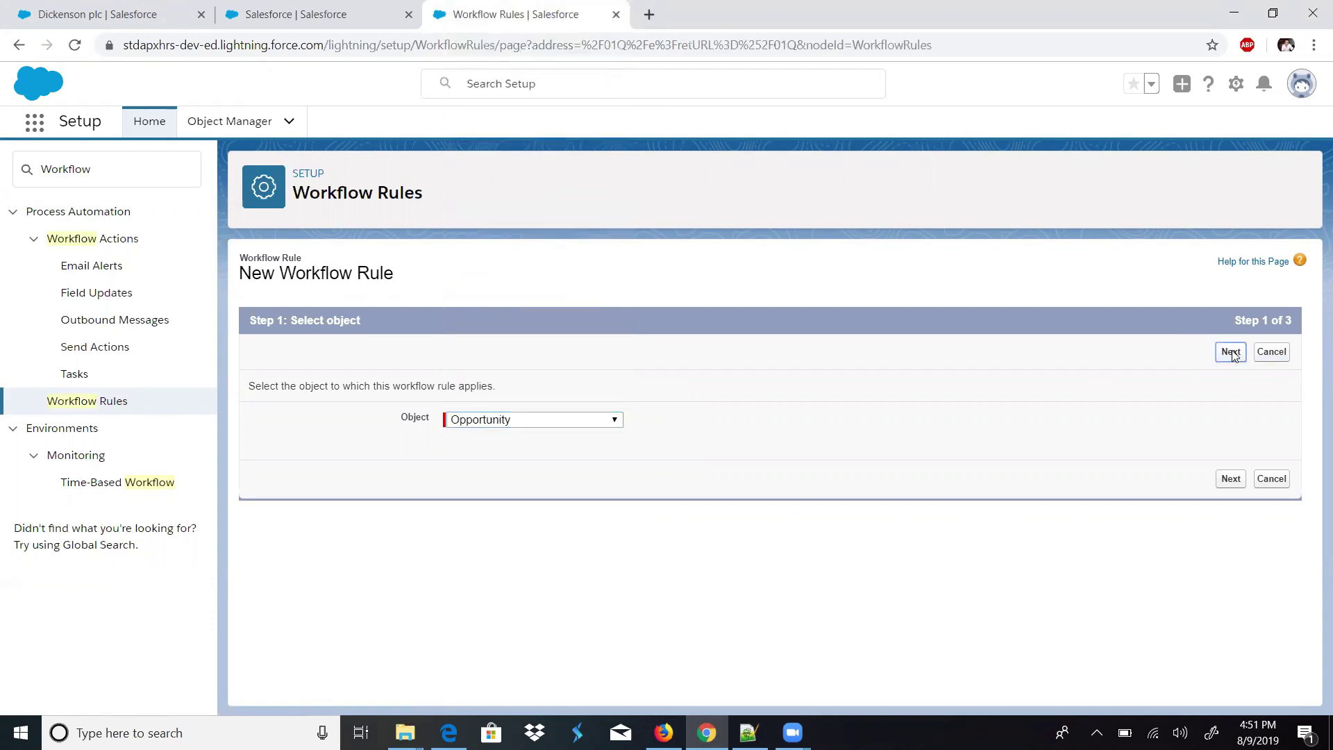
- Name the rule 'Send Alert 1 day before closed date' and choose its evaluation criteria
{"action": "left_click", "coordinate": [475, 449]}
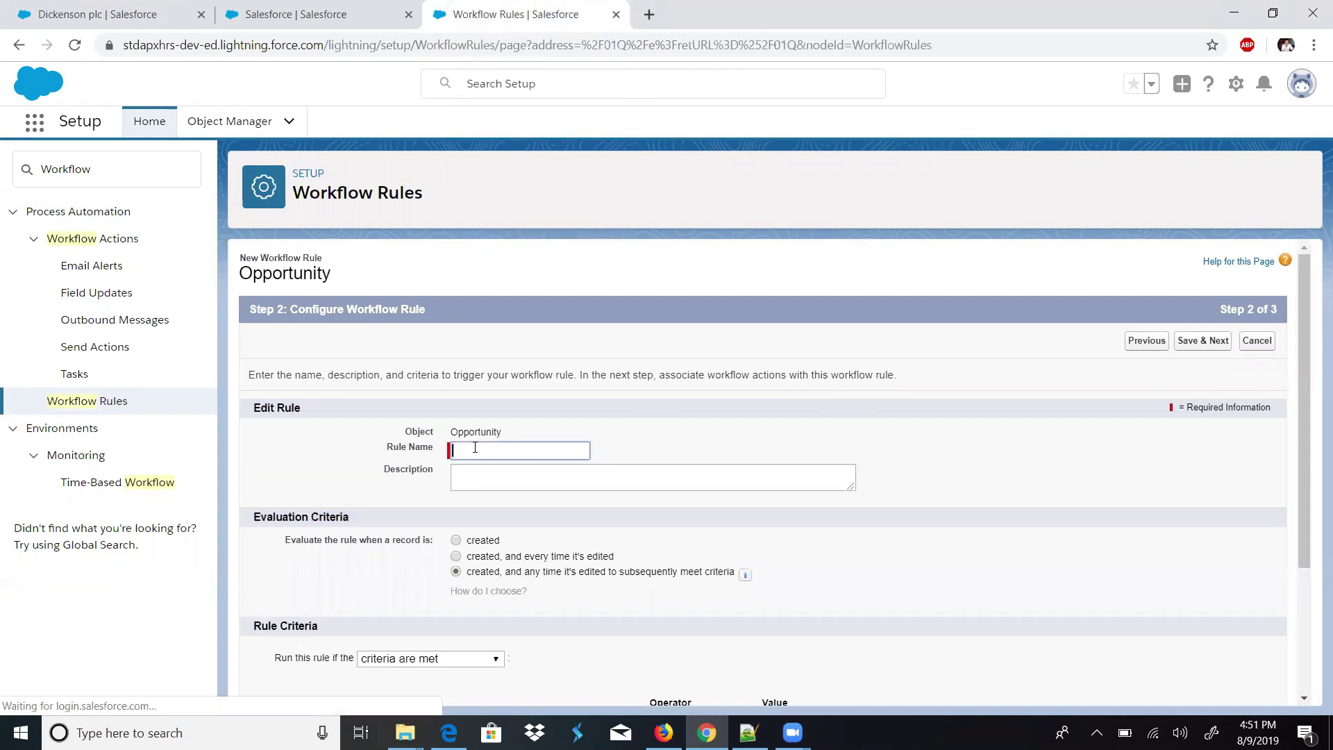
{"action": "type", "text": "Send Alert 1 day befor"}
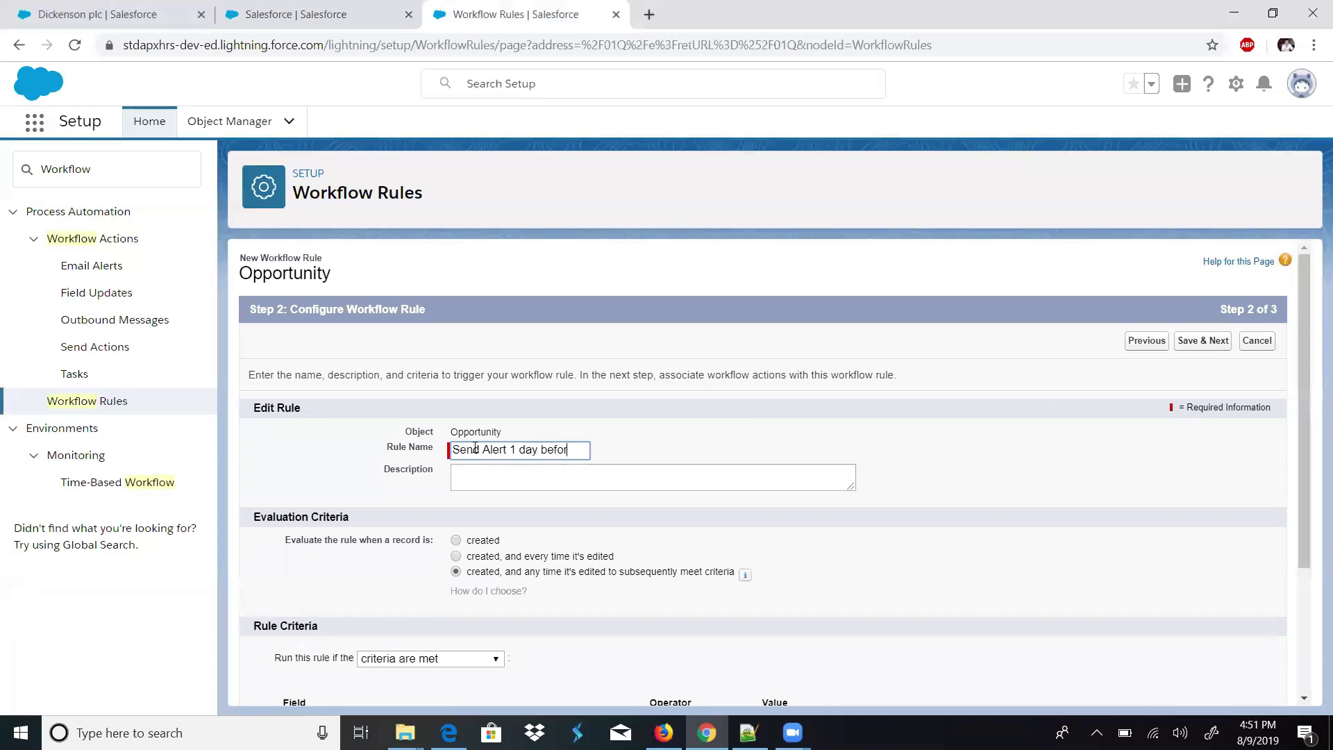
{"action": "type", "text": "losed da"}
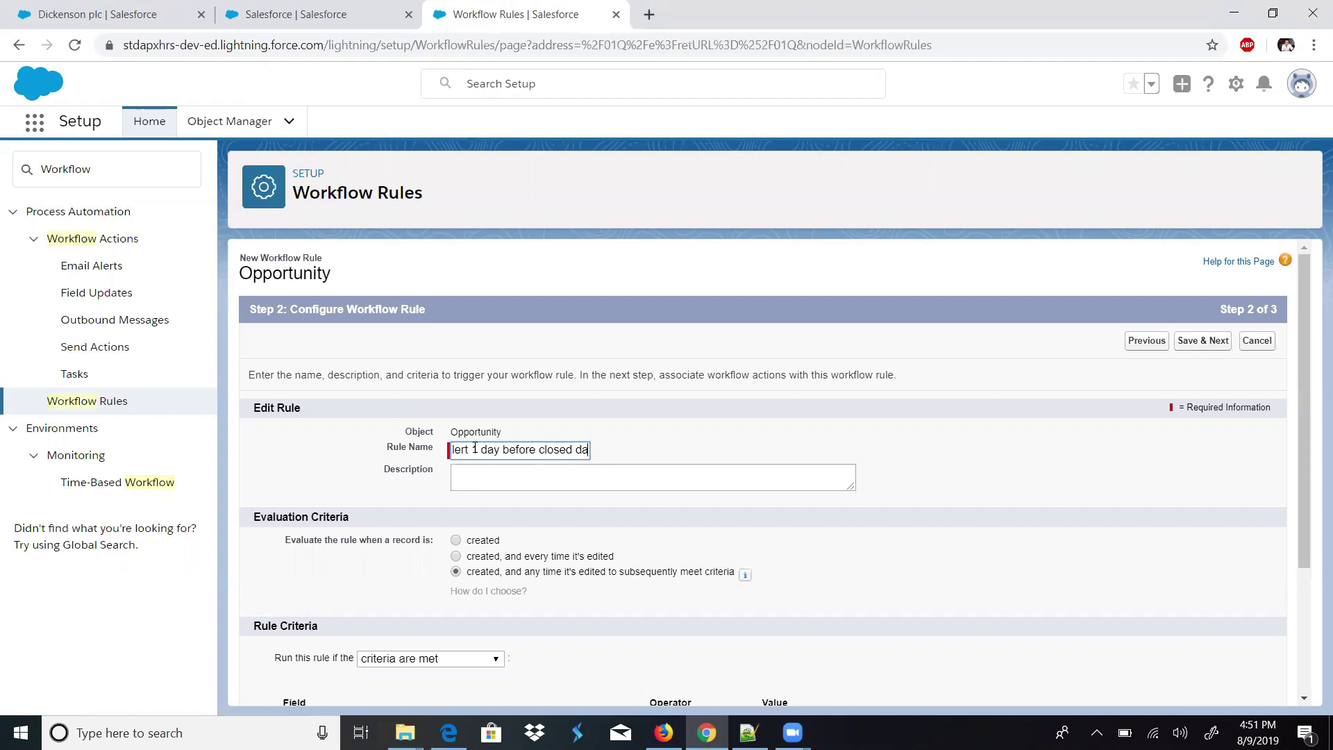
{"action": "type", "text": "te"}
{"action": "key", "text": "Tab"}
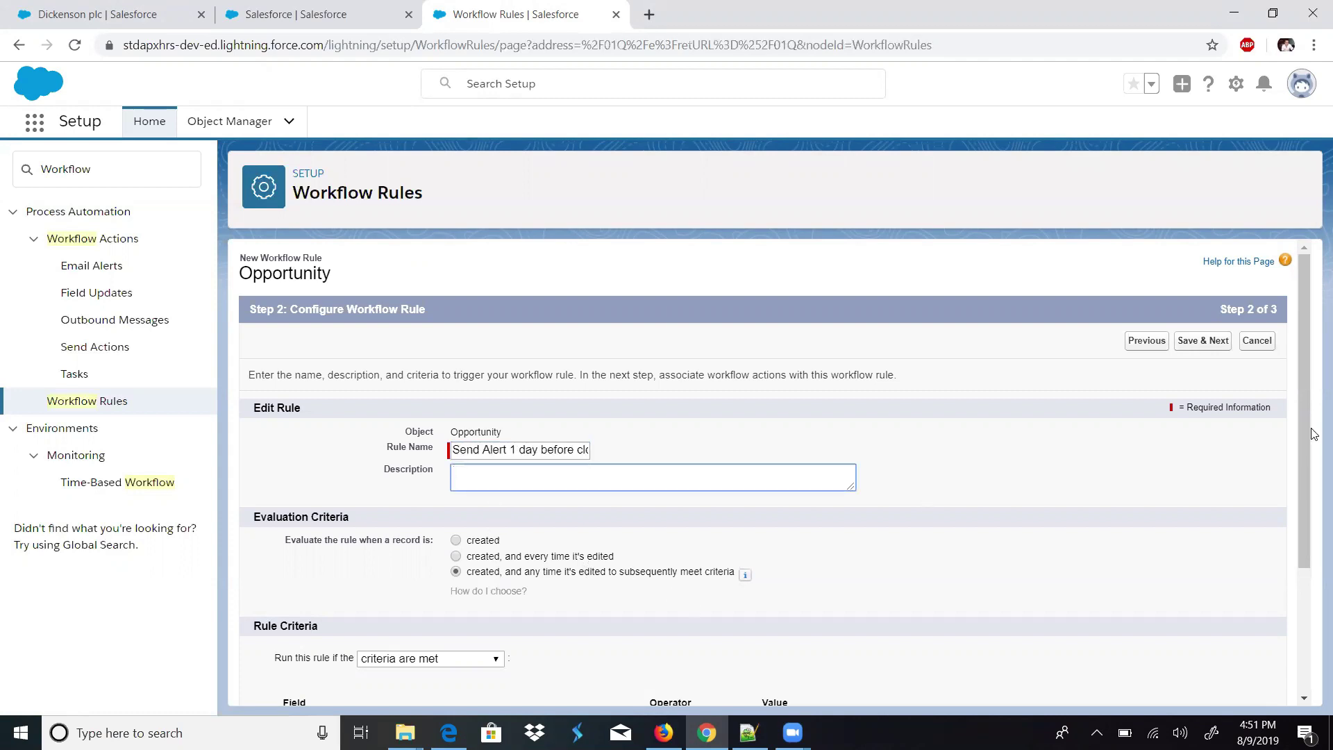
{"action": "scroll", "coordinate": [1306, 479], "scroll_direction": "down", "scroll_amount": 2}
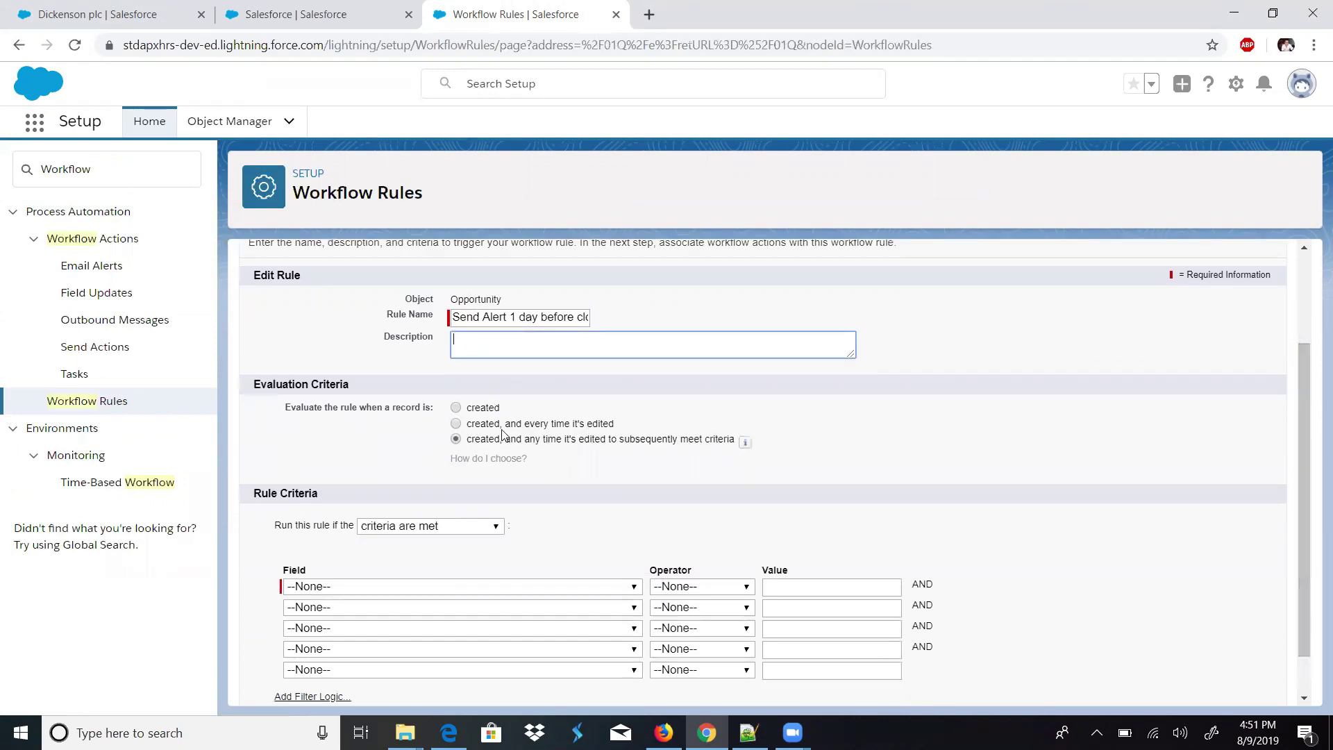
{"action": "left_click", "coordinate": [455, 424]}
{"action": "left_click_drag", "start_coordinate": [483, 452], "coordinate": [655, 456]}
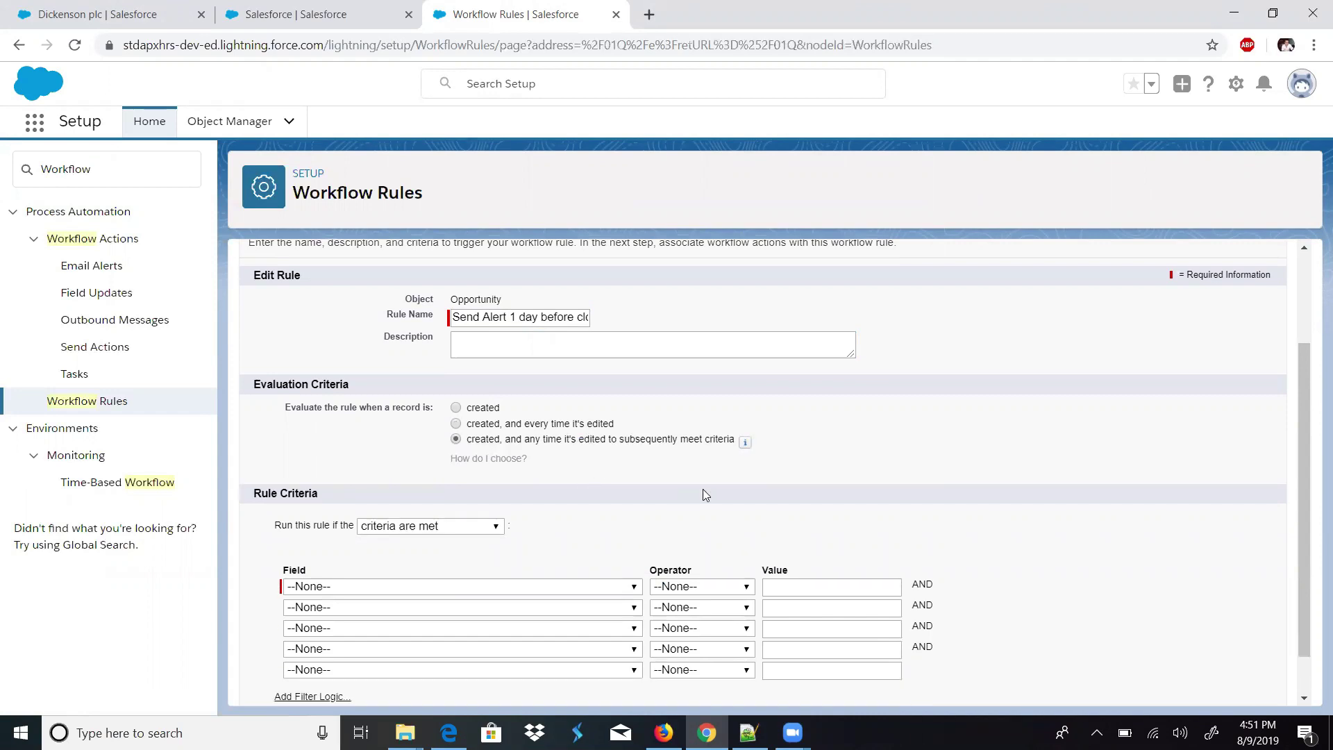
- Set the rule criteria to Opportunity: Close Date not equal to blank, and save
{"action": "left_click", "coordinate": [632, 587]}
{"action": "scroll", "coordinate": [548, 138], "scroll_direction": "down", "scroll_amount": 1}
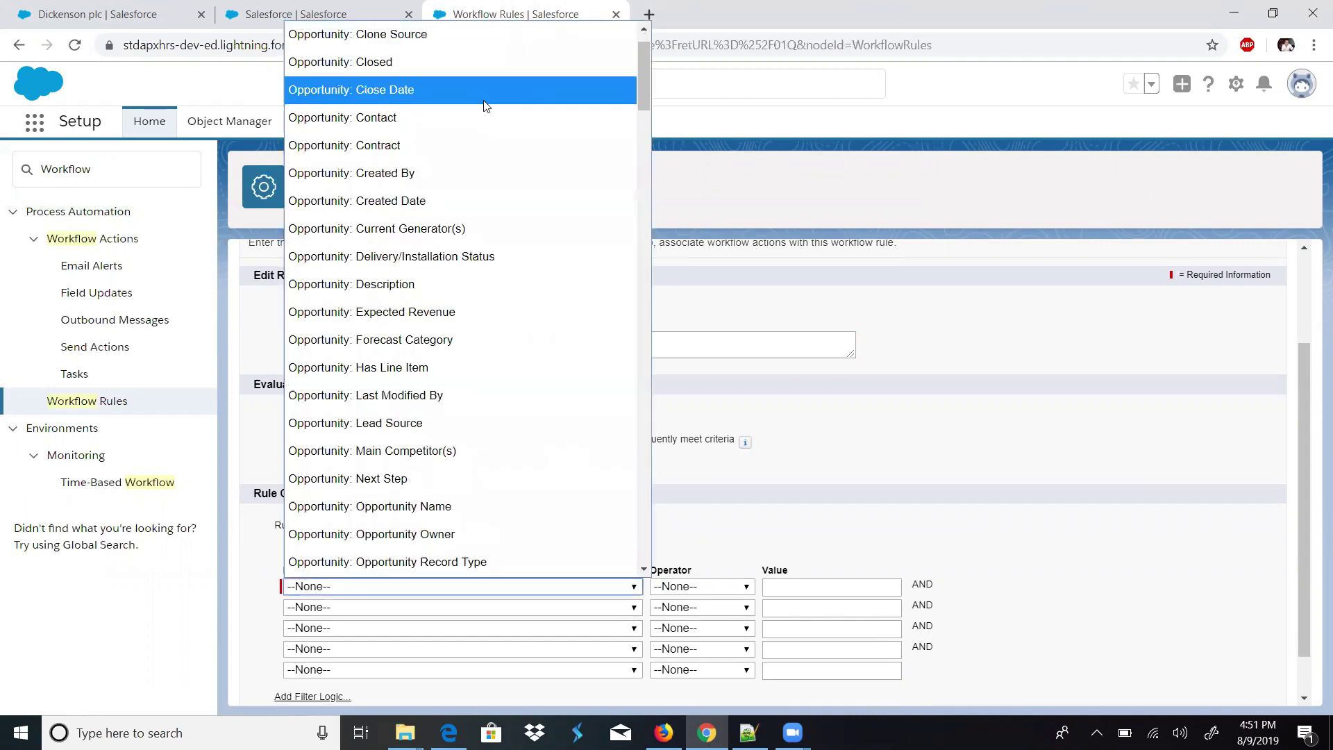
{"action": "left_click", "coordinate": [545, 90]}
{"action": "left_click", "coordinate": [700, 587]}
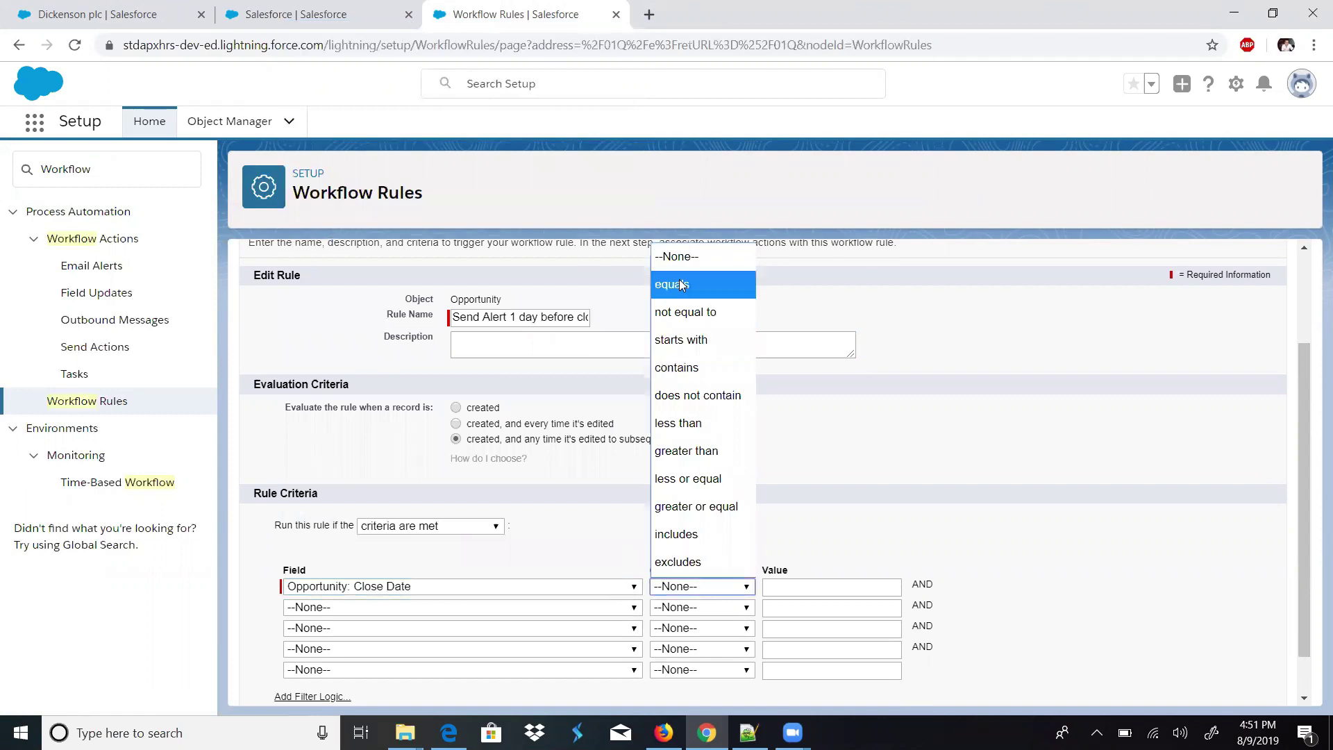
{"action": "left_click", "coordinate": [679, 306]}
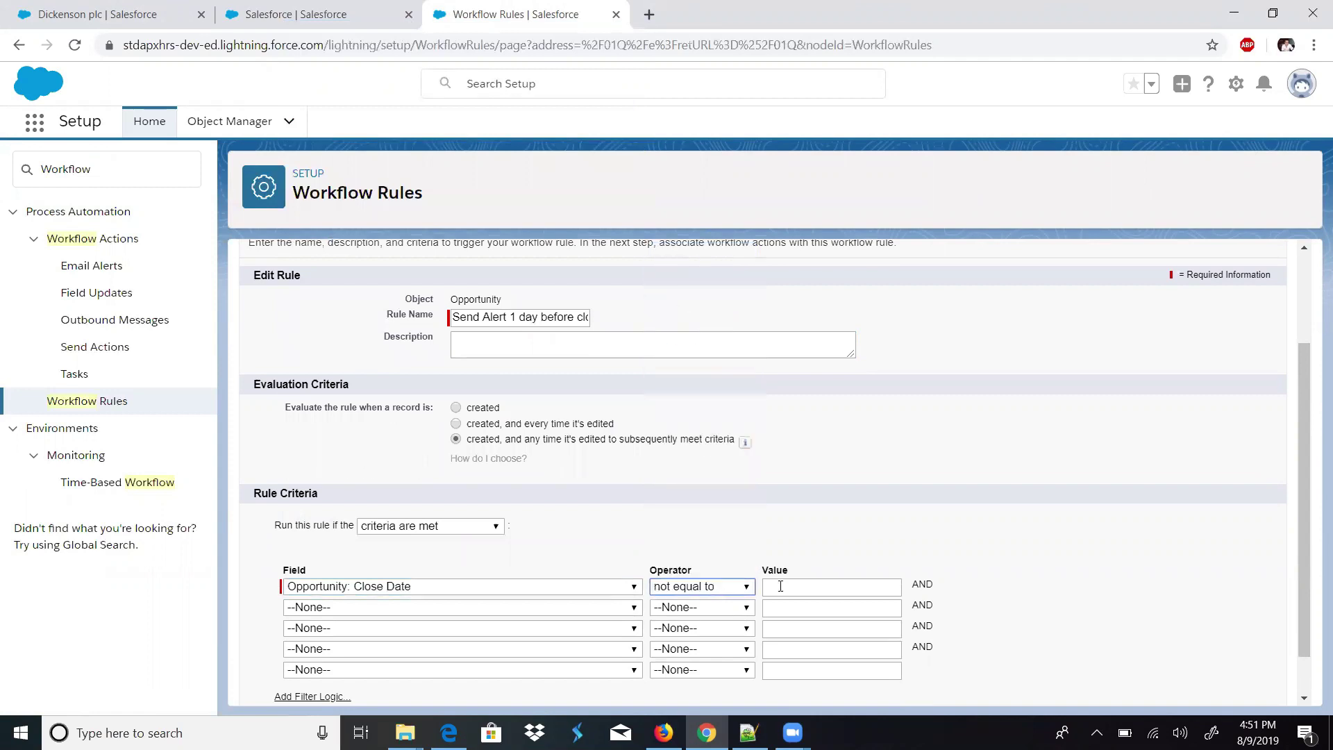
{"action": "scroll", "coordinate": [1300, 445], "scroll_direction": "up", "scroll_amount": 2}
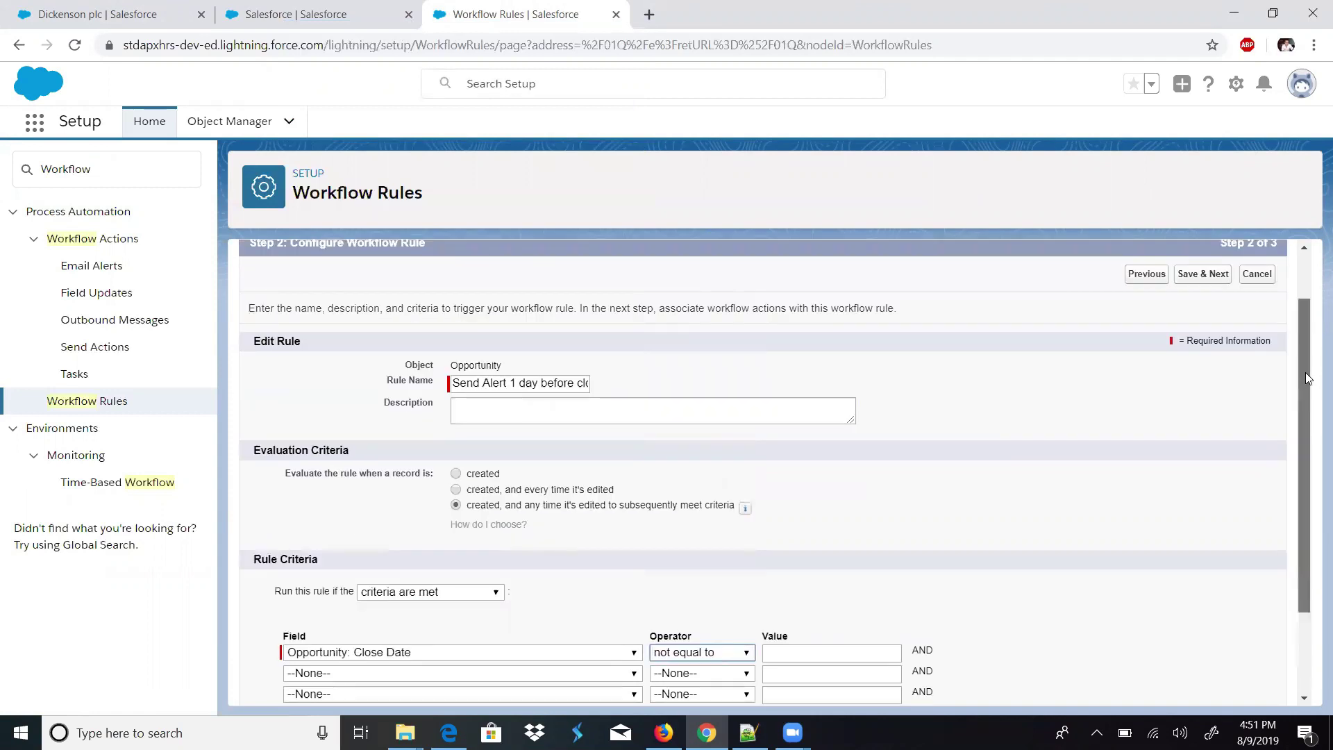
{"action": "left_click", "coordinate": [1222, 351]}
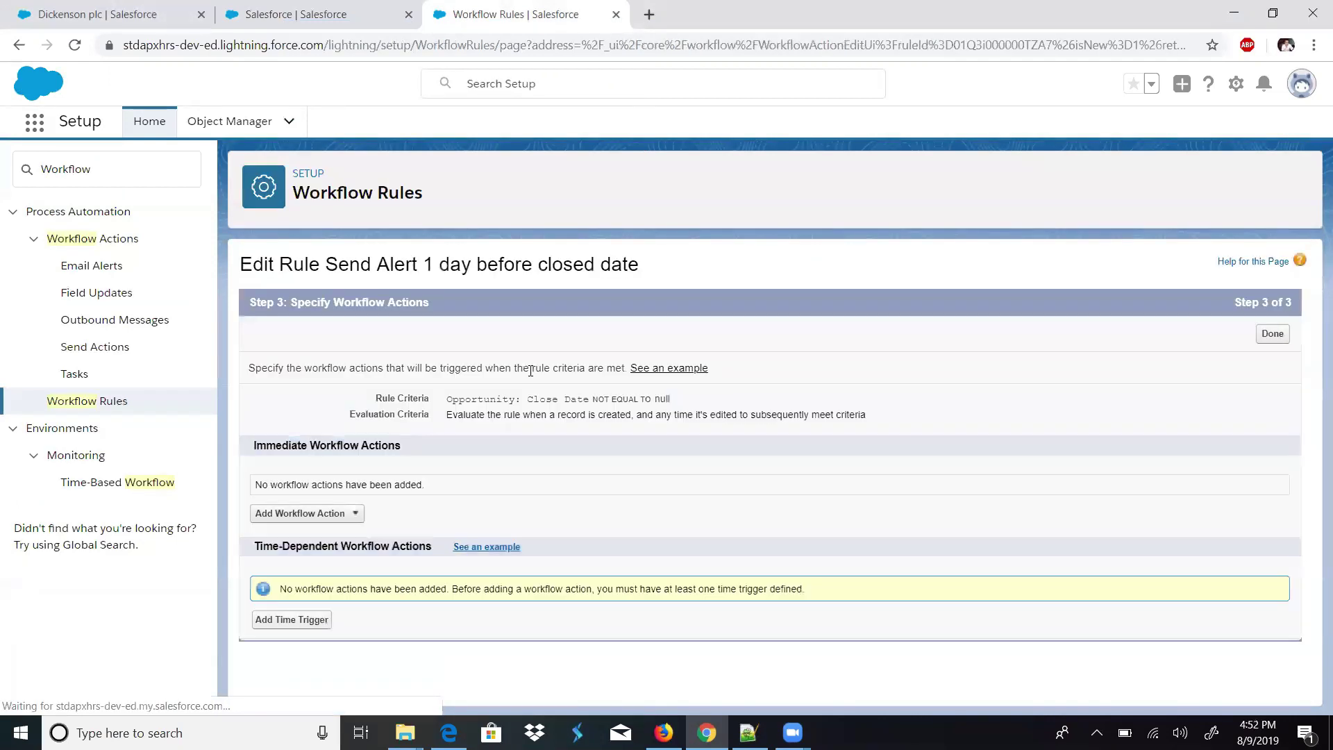
- Add a time trigger to the Send Alert rule firing 1 Day Before Opportunity: Close Date
{"action": "left_click_drag", "start_coordinate": [446, 400], "coordinate": [657, 400]}
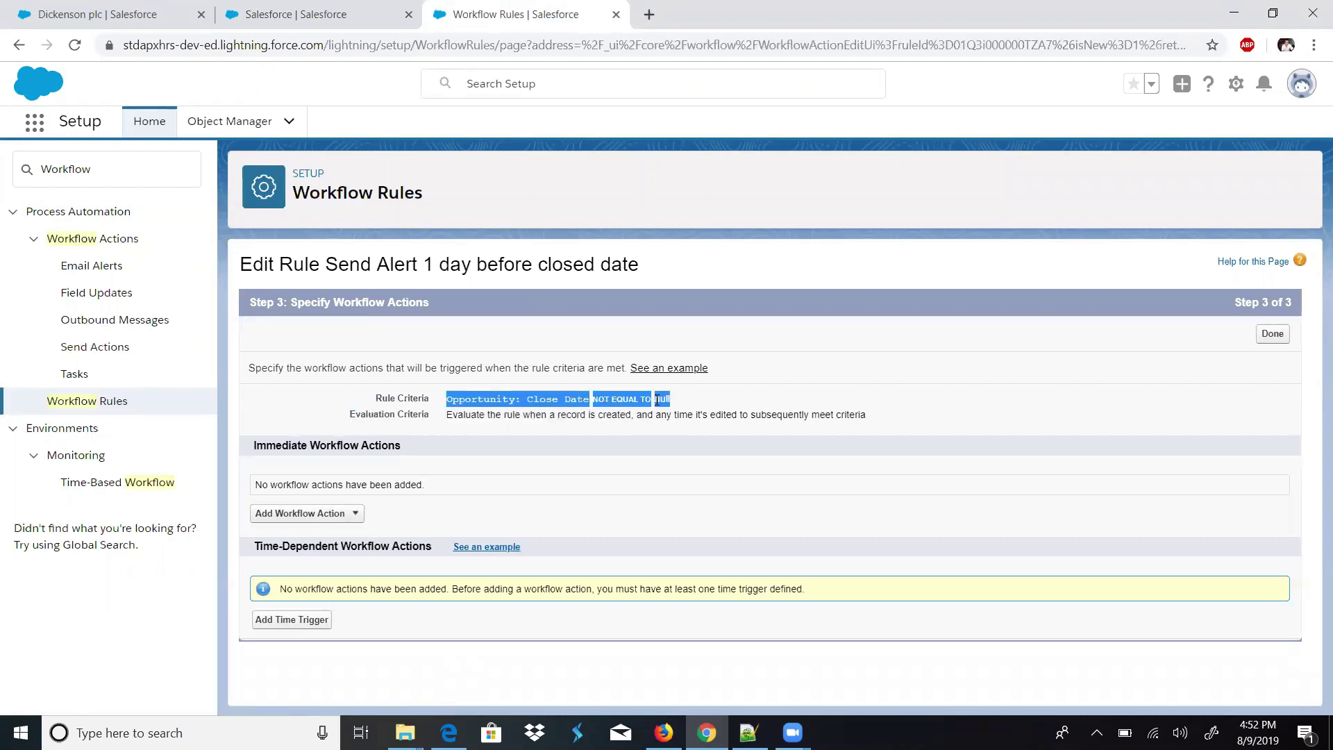
{"action": "left_click", "coordinate": [285, 620]}
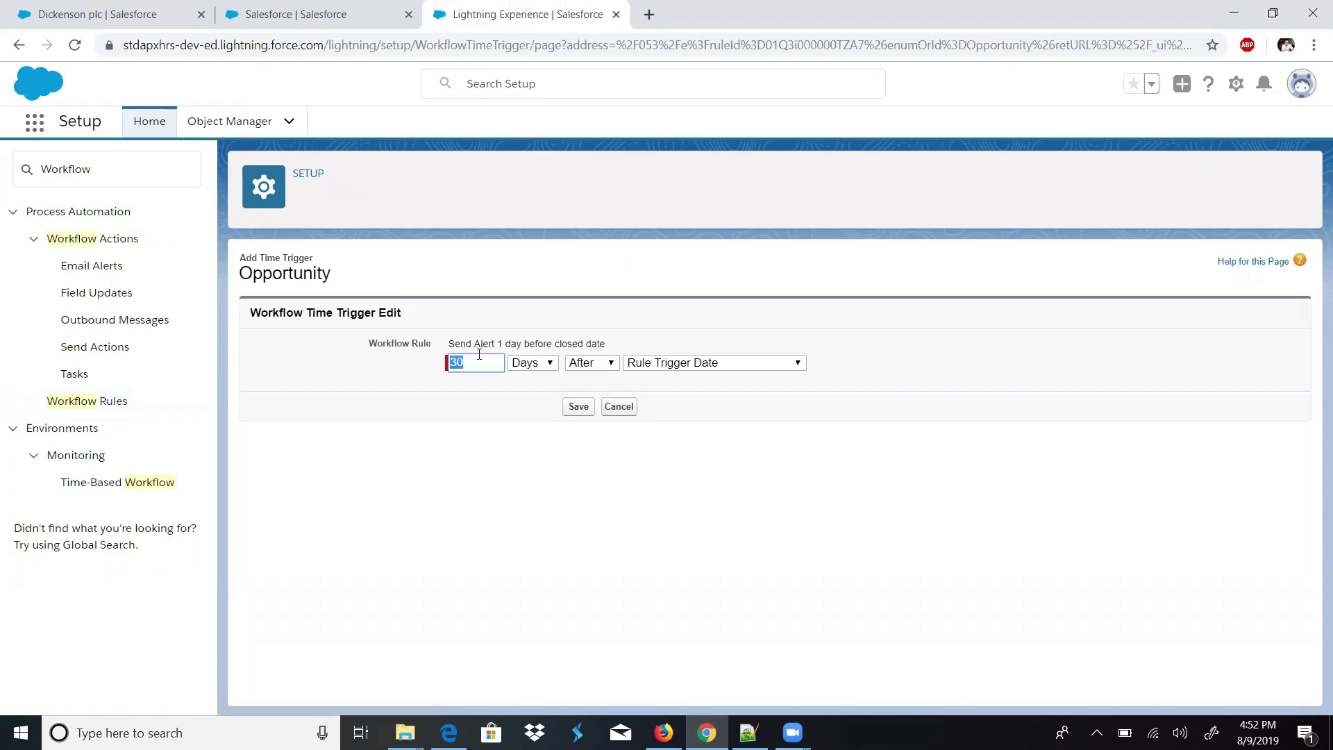
{"action": "type", "text": "1"}
{"action": "left_click", "coordinate": [607, 362]}
{"action": "left_click", "coordinate": [594, 382]}
{"action": "left_click", "coordinate": [632, 368]}
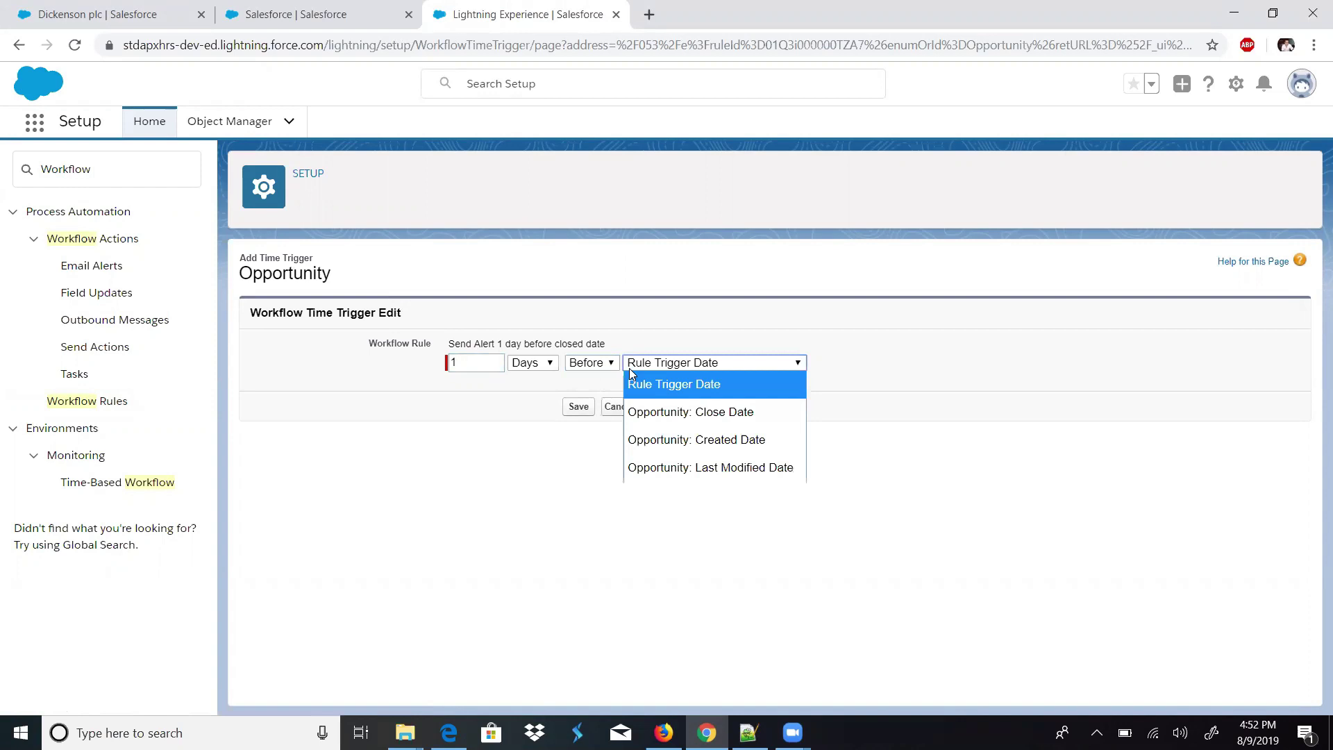
{"action": "left_click", "coordinate": [674, 413]}
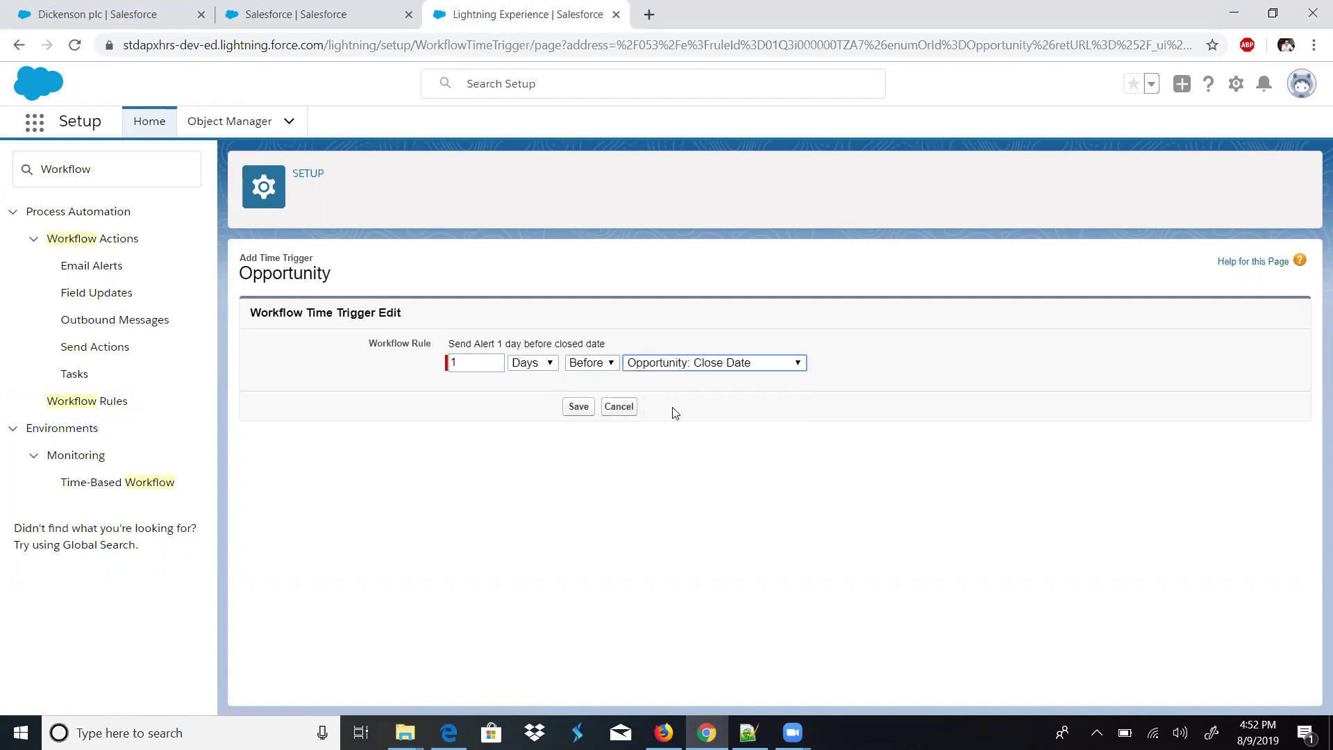
{"action": "left_click", "coordinate": [571, 410]}
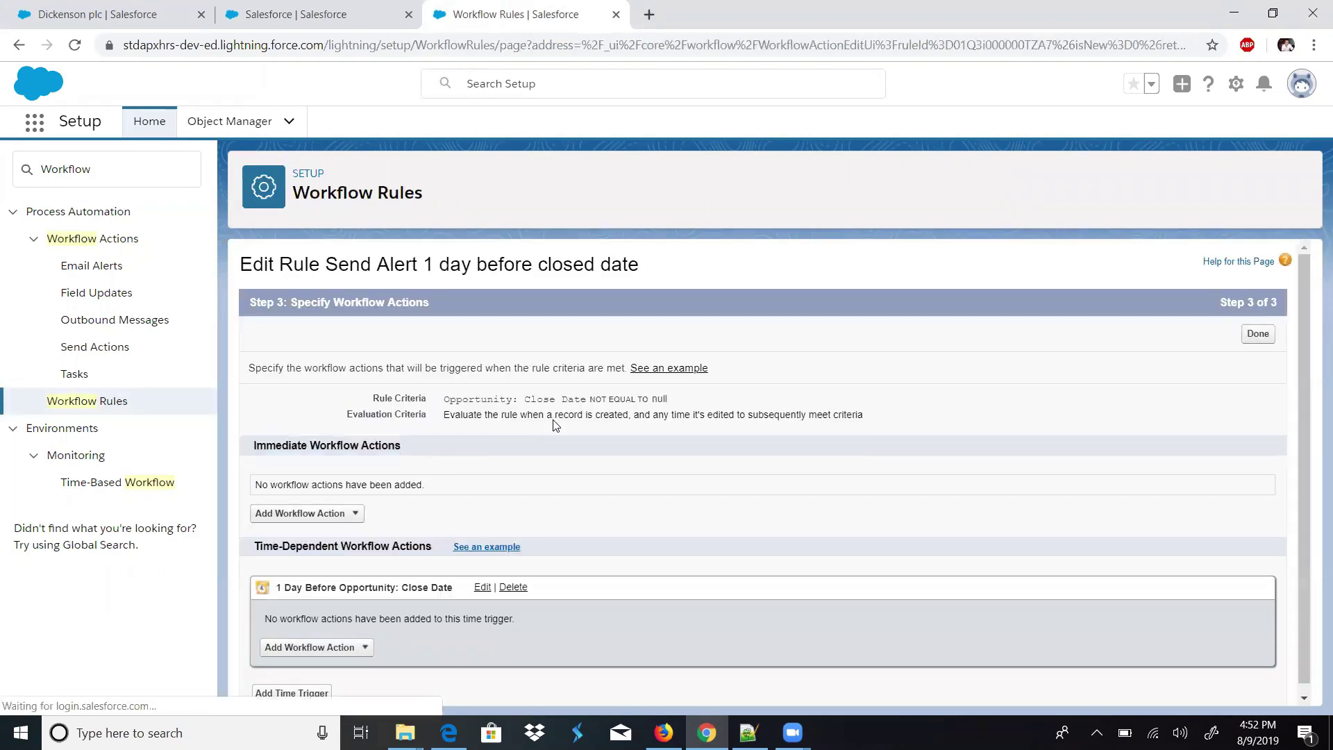
{"action": "scroll", "coordinate": [1301, 382], "scroll_direction": "down", "scroll_amount": 1}
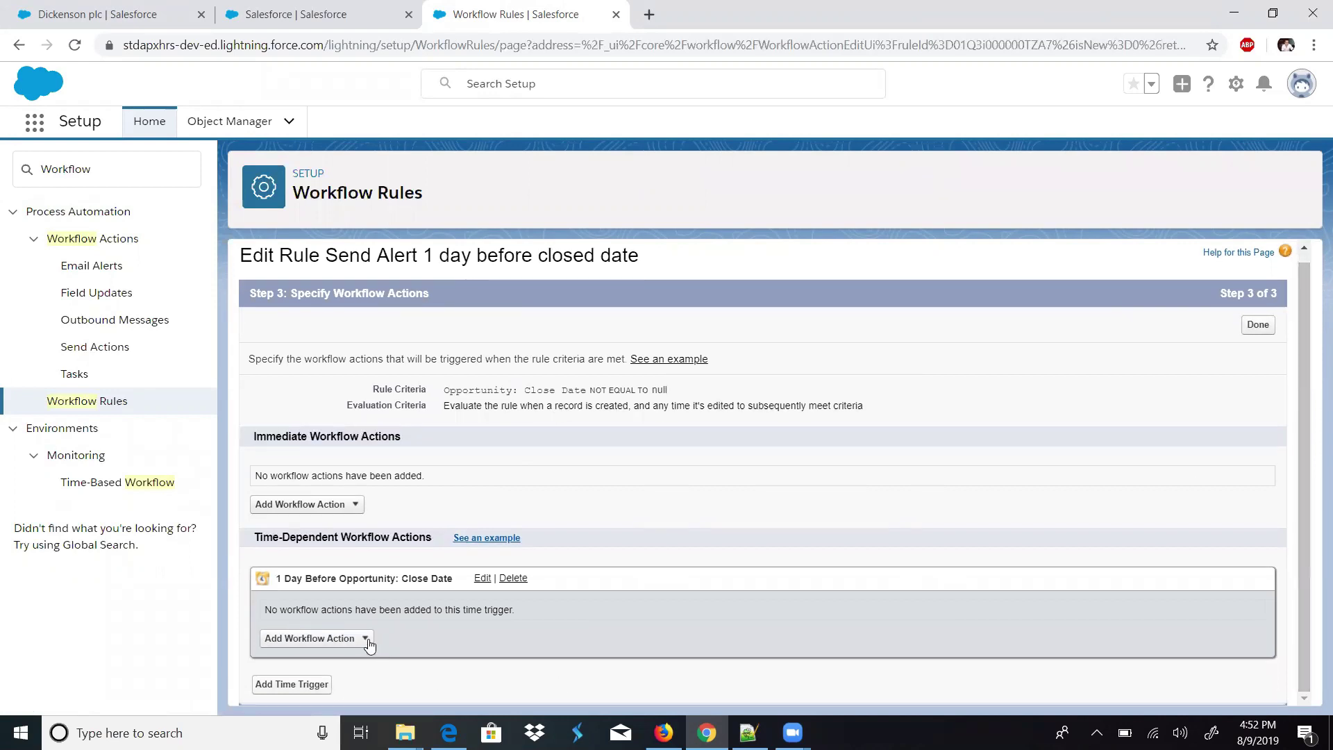
{"action": "left_click", "coordinate": [366, 639]}
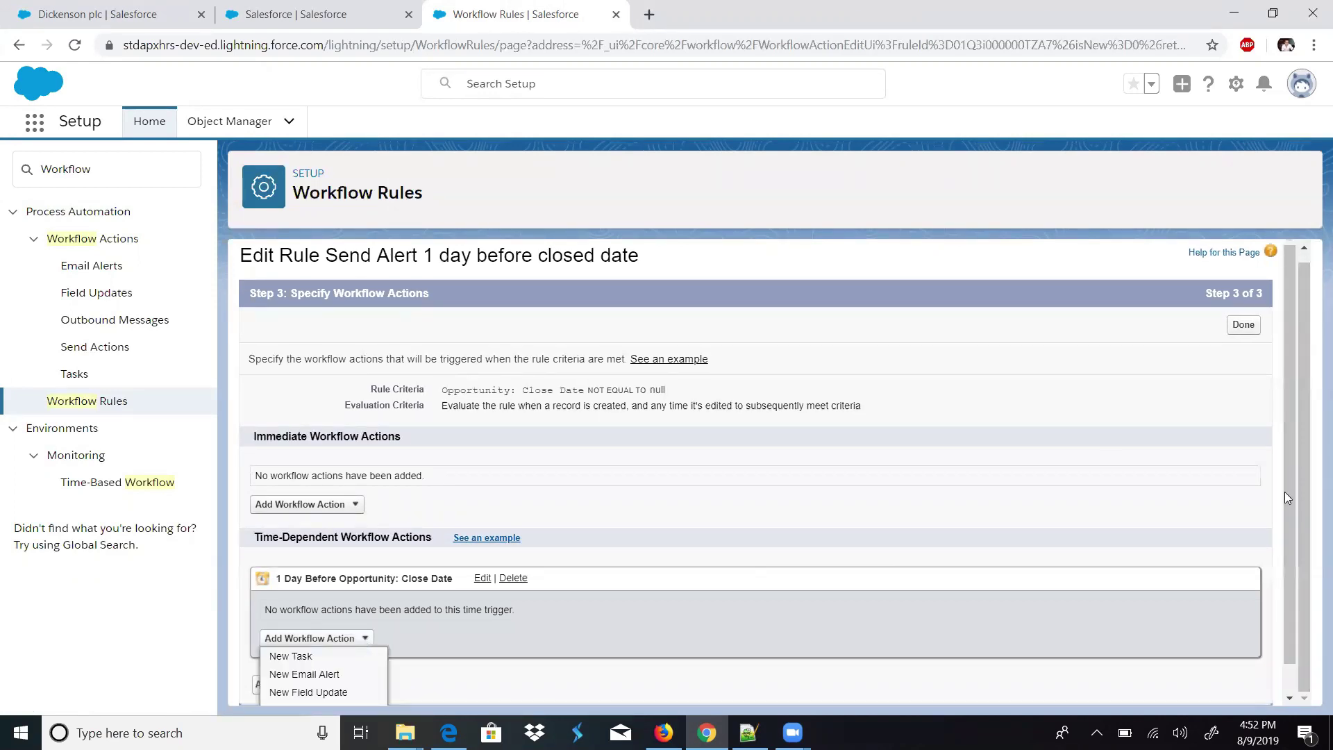
{"action": "scroll", "coordinate": [1285, 508], "scroll_direction": "down", "scroll_amount": 1}
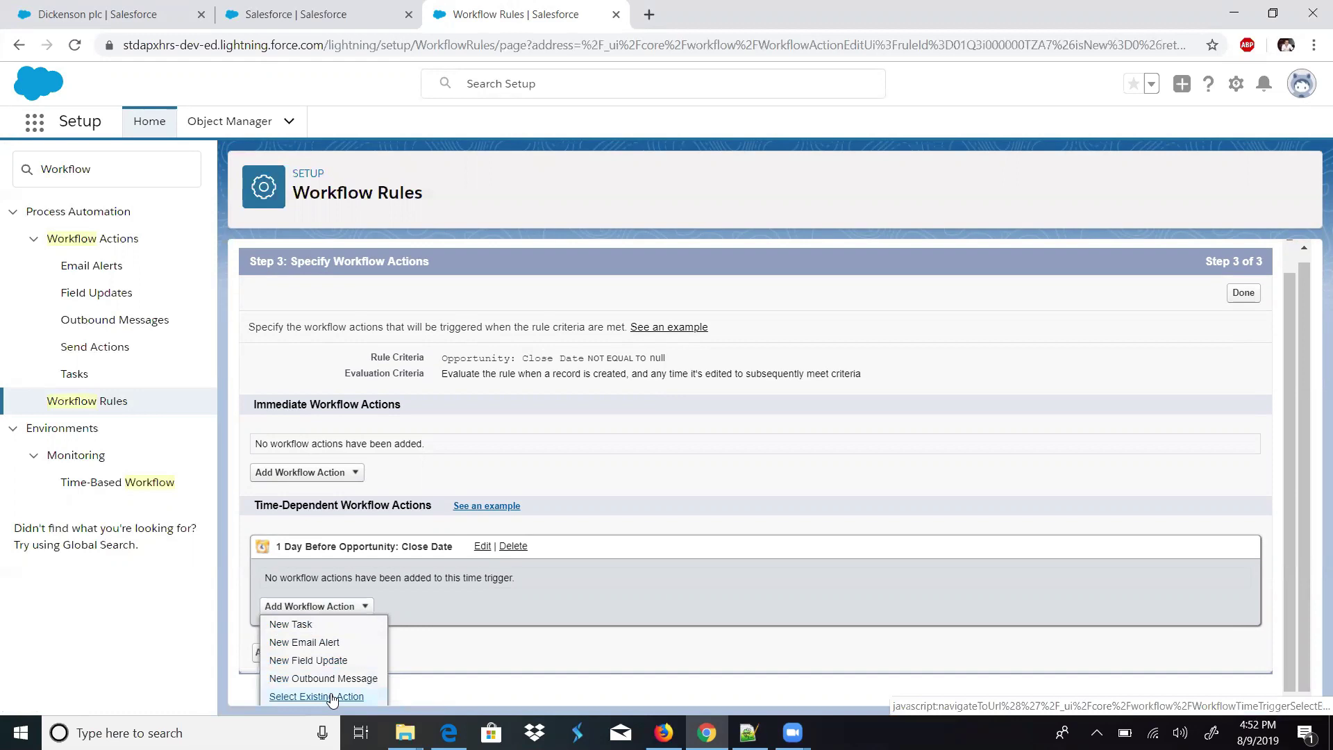
- Start a new task action assigned to a looked-up user, with status Not Started and priority High
{"action": "left_click", "coordinate": [297, 627]}
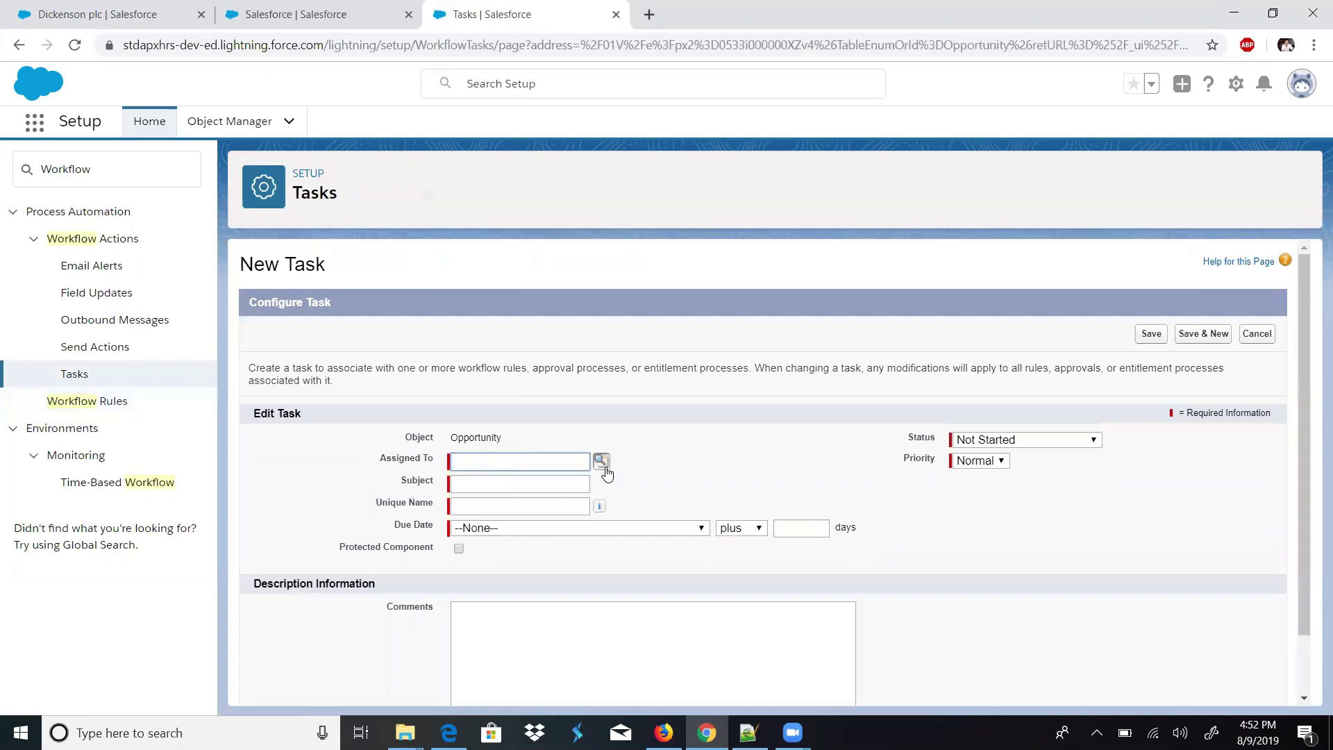
{"action": "left_click", "coordinate": [601, 461]}
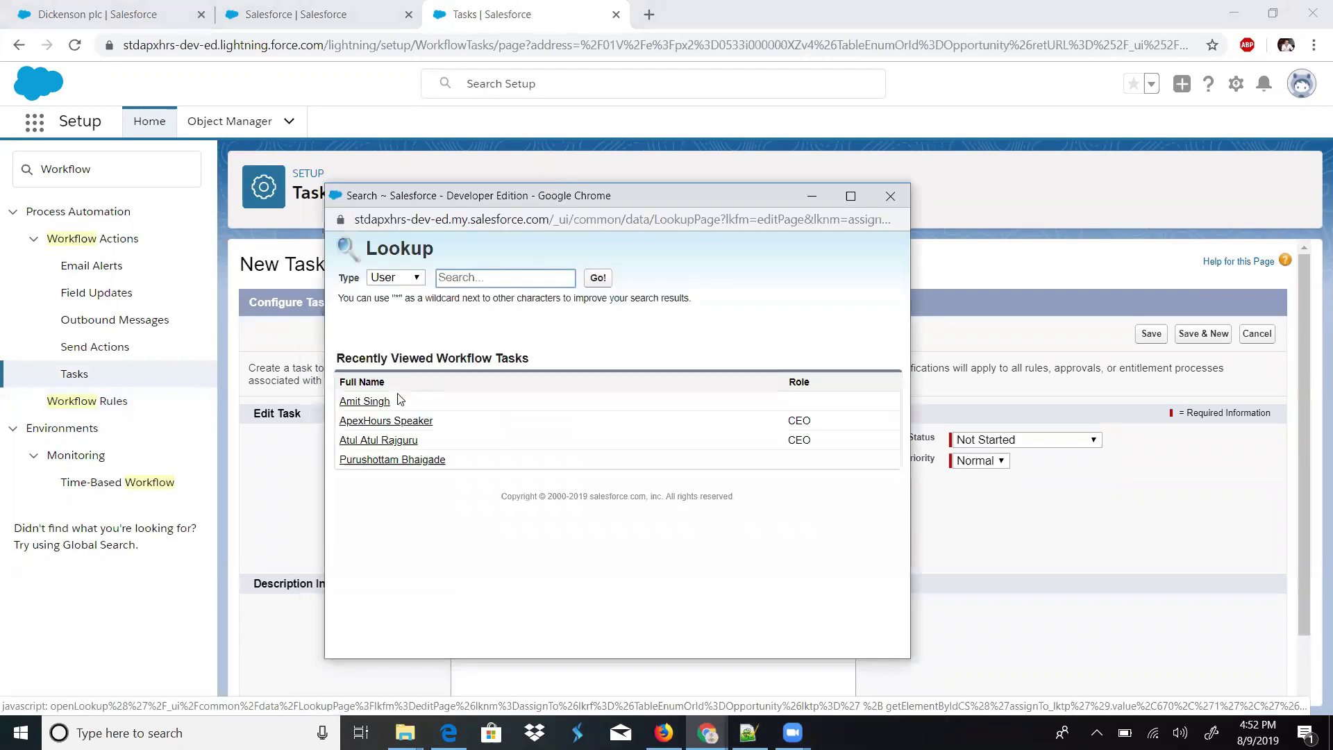
{"action": "left_click", "coordinate": [379, 403]}
{"action": "left_click", "coordinate": [1000, 439]}
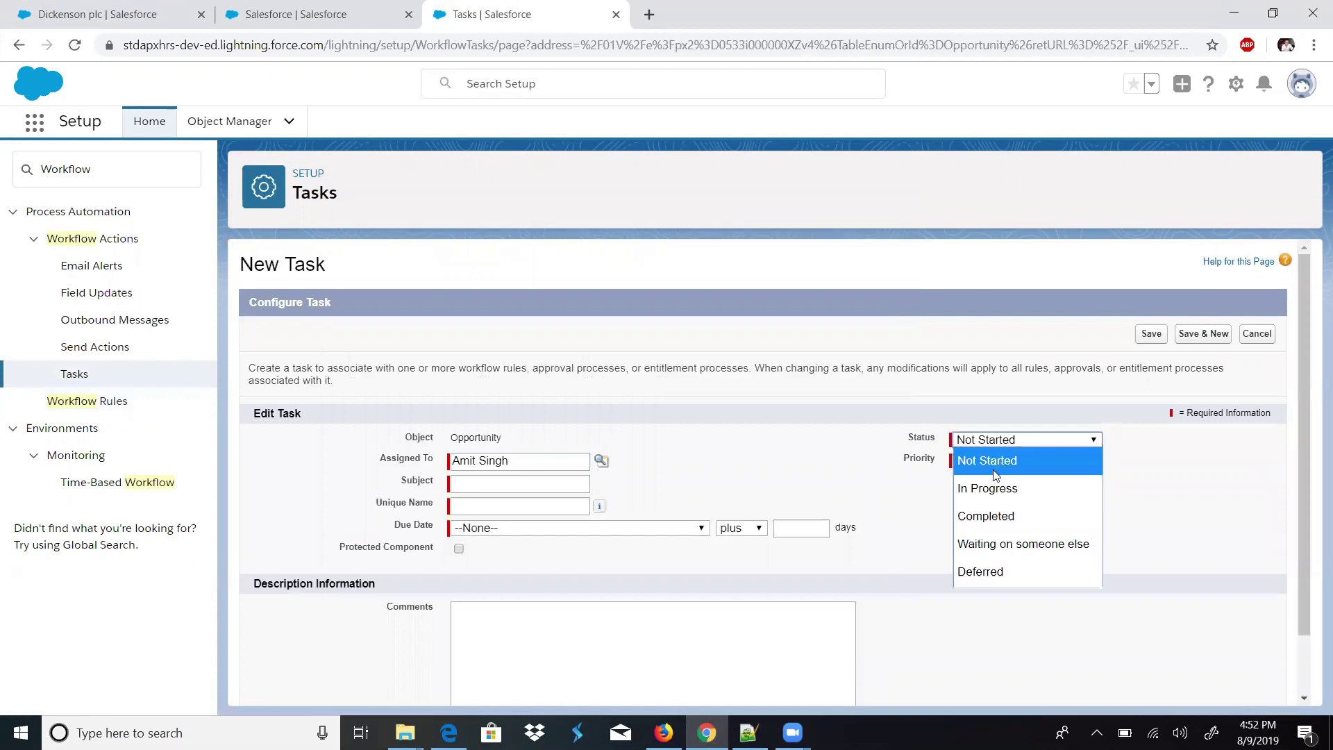
{"action": "left_click", "coordinate": [986, 460]}
{"action": "left_click", "coordinate": [979, 460]}
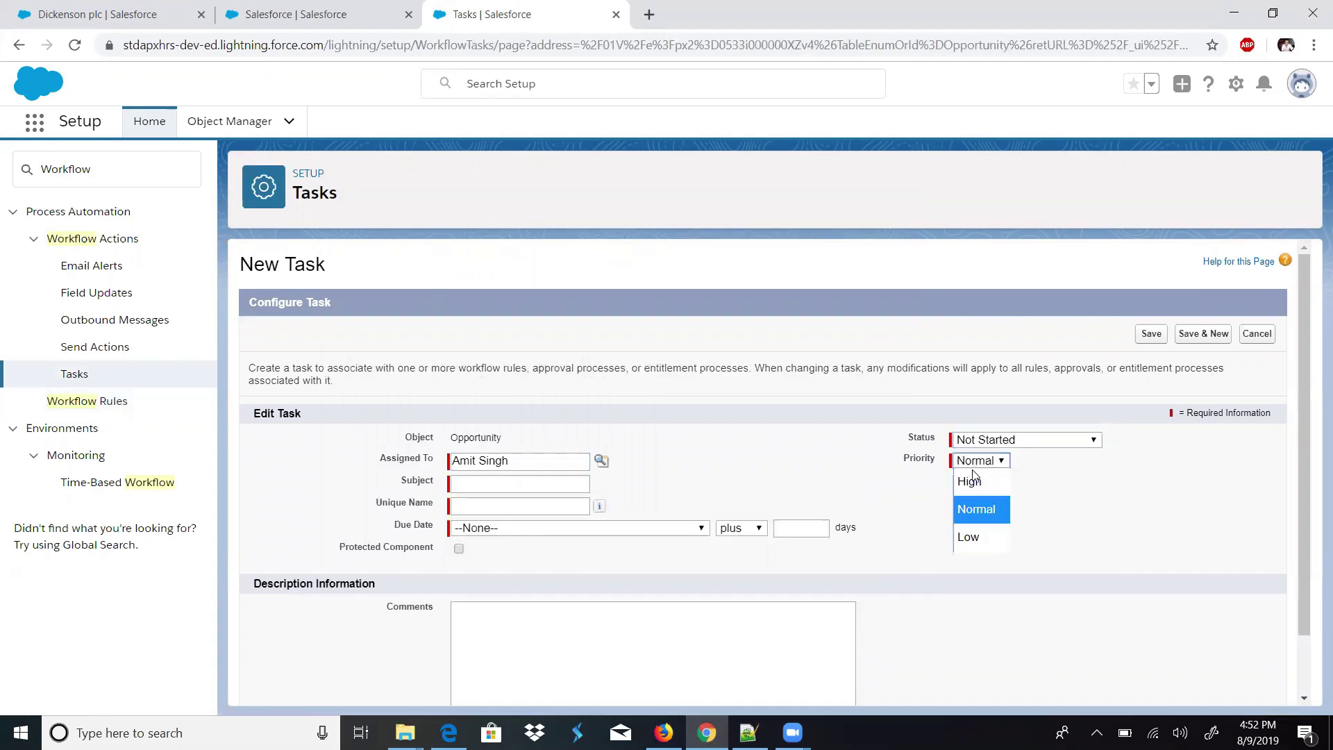
{"action": "left_click", "coordinate": [975, 493]}
- Fill in subject 'Please followup with client', unique name, due date Rule Trigger Date plus 1 day, and comments
{"action": "left_click", "coordinate": [509, 481]}
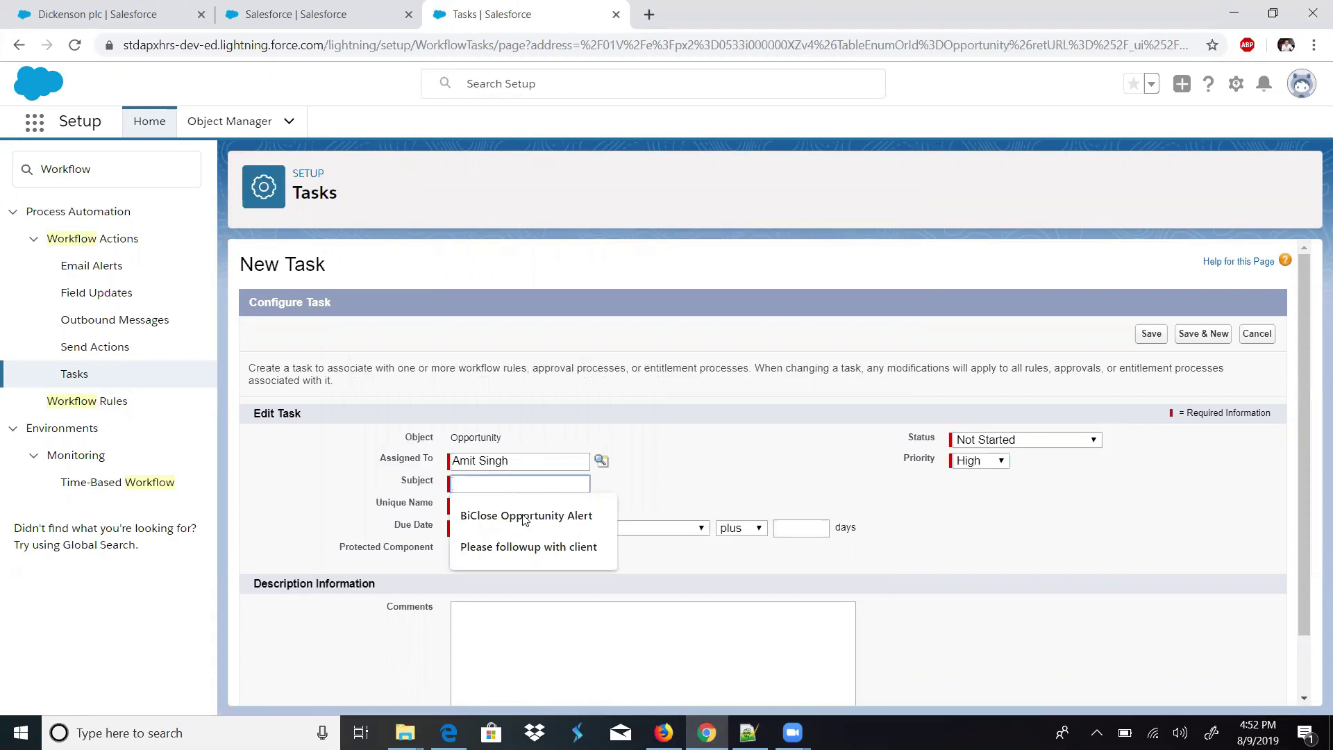
{"action": "left_click", "coordinate": [534, 547]}
{"action": "double_click", "coordinate": [570, 486]}
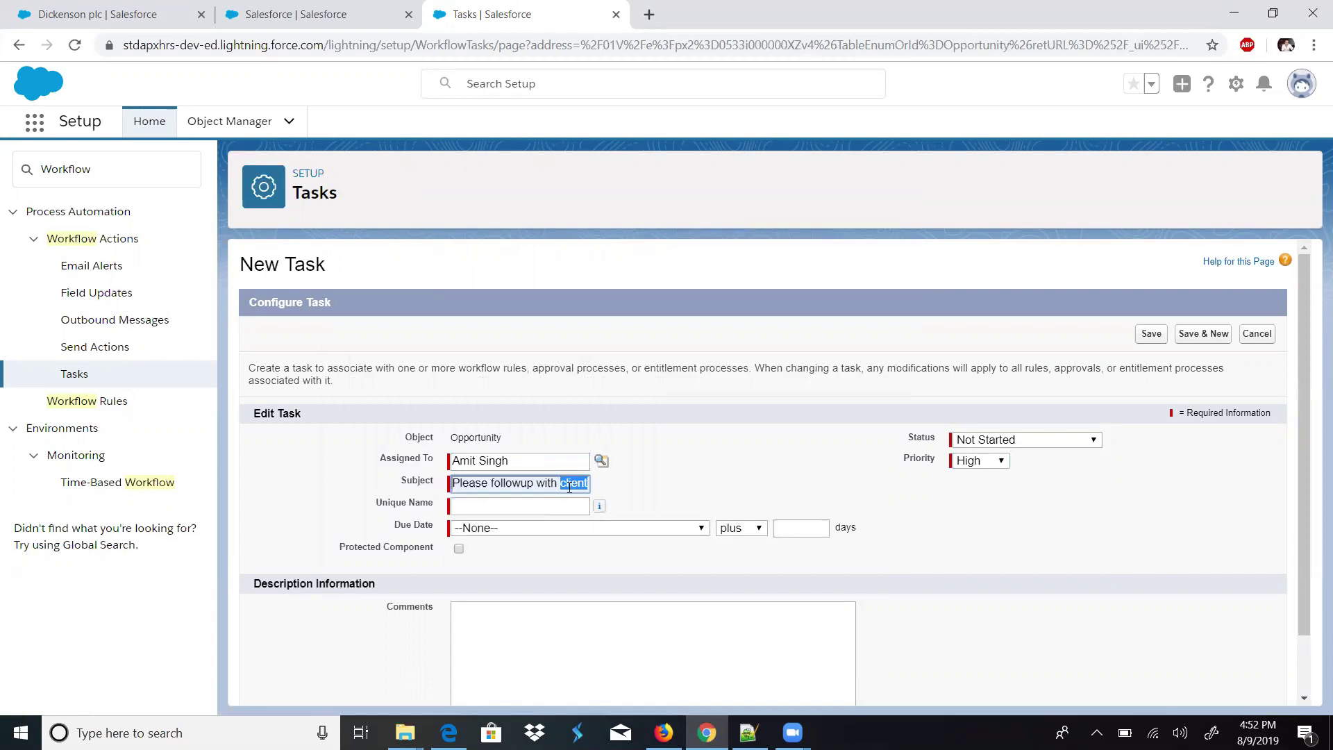
{"action": "left_click", "coordinate": [566, 499]}
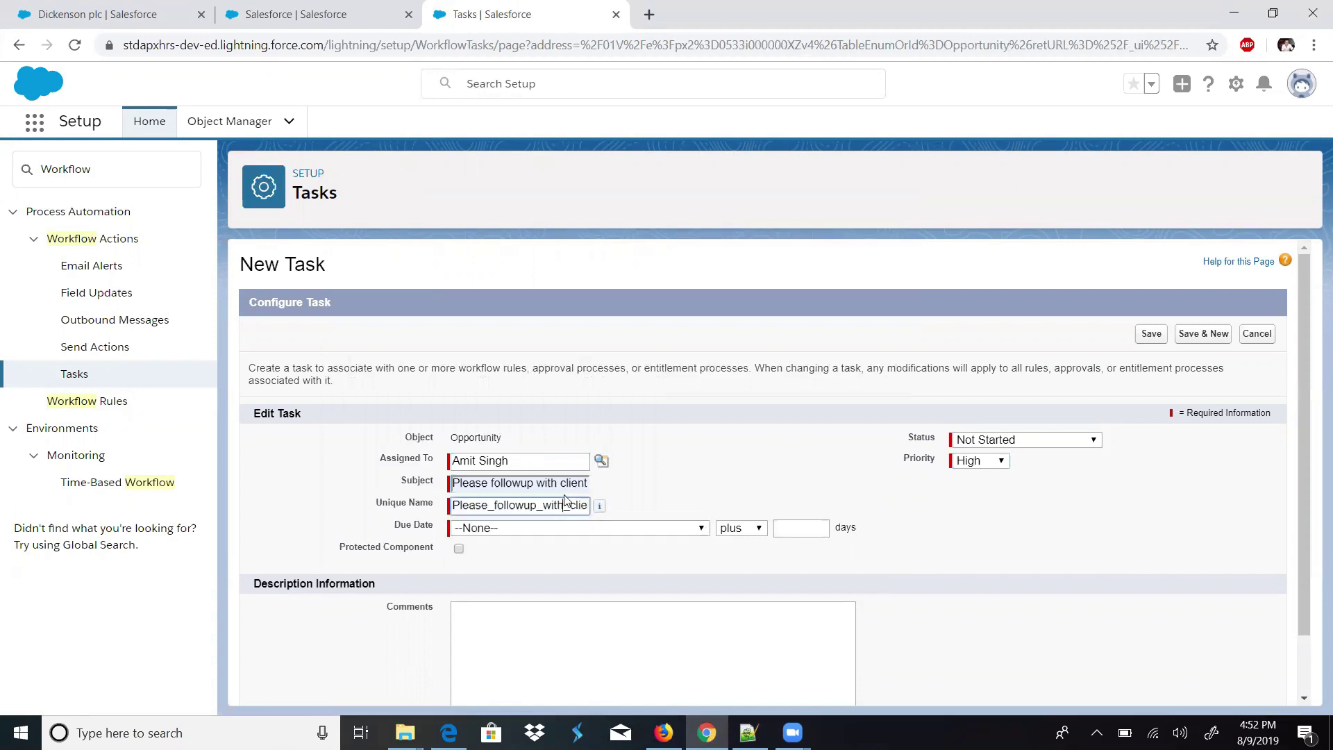
{"action": "left_click", "coordinate": [551, 534]}
{"action": "left_click", "coordinate": [508, 280]}
{"action": "left_click", "coordinate": [819, 532]}
{"action": "type", "text": "1"}
{"action": "left_click", "coordinate": [724, 625]}
{"action": "left_click_drag", "start_coordinate": [1301, 456], "coordinate": [1299, 544]}
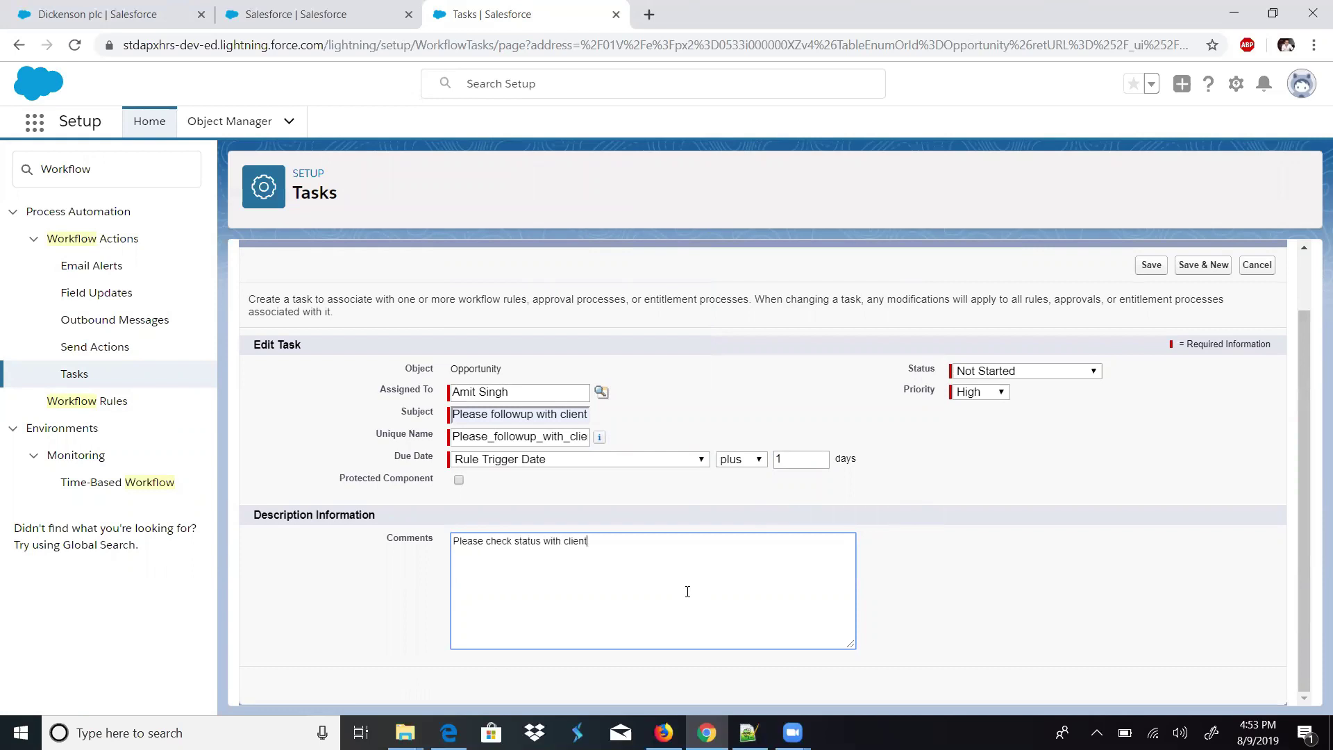
- Resolve the duplicate unique name by appending 1 to subject and unique name, then save the task
{"action": "left_click", "coordinate": [1161, 271]}
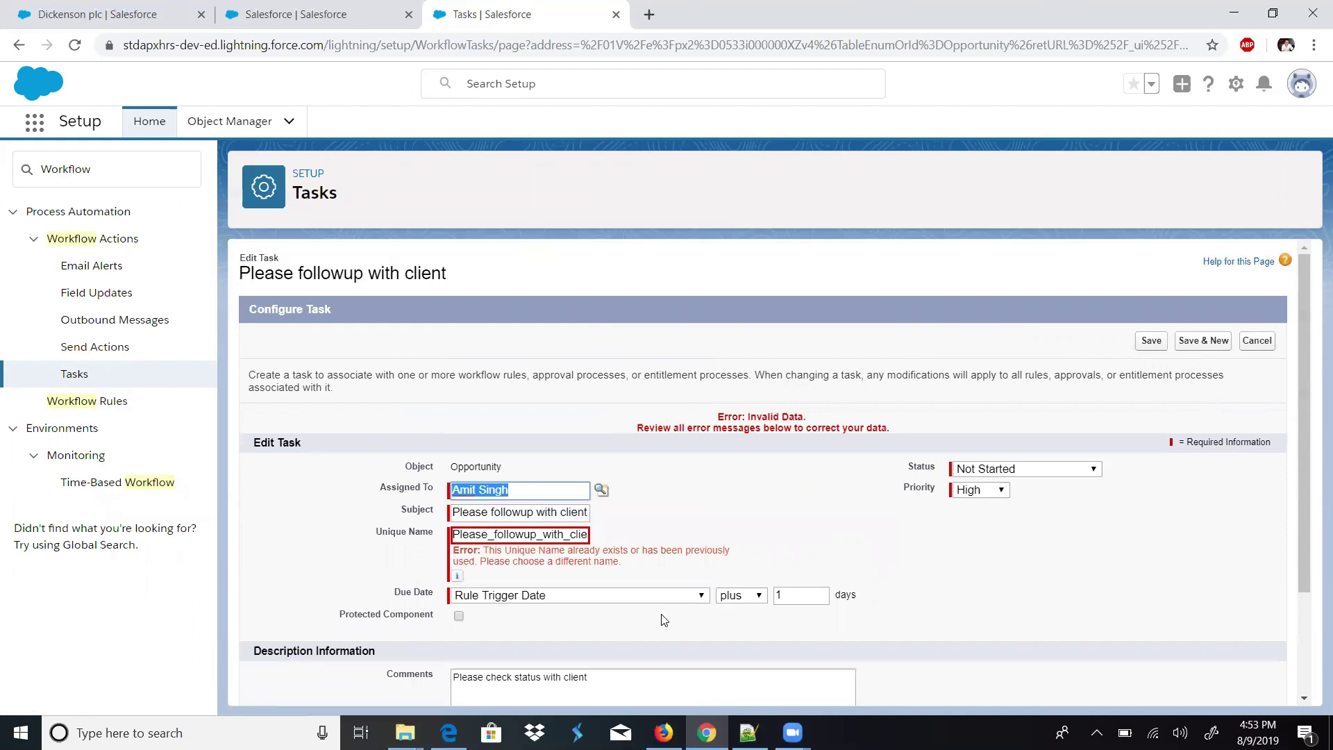
{"action": "left_click_drag", "start_coordinate": [566, 513], "coordinate": [592, 521]}
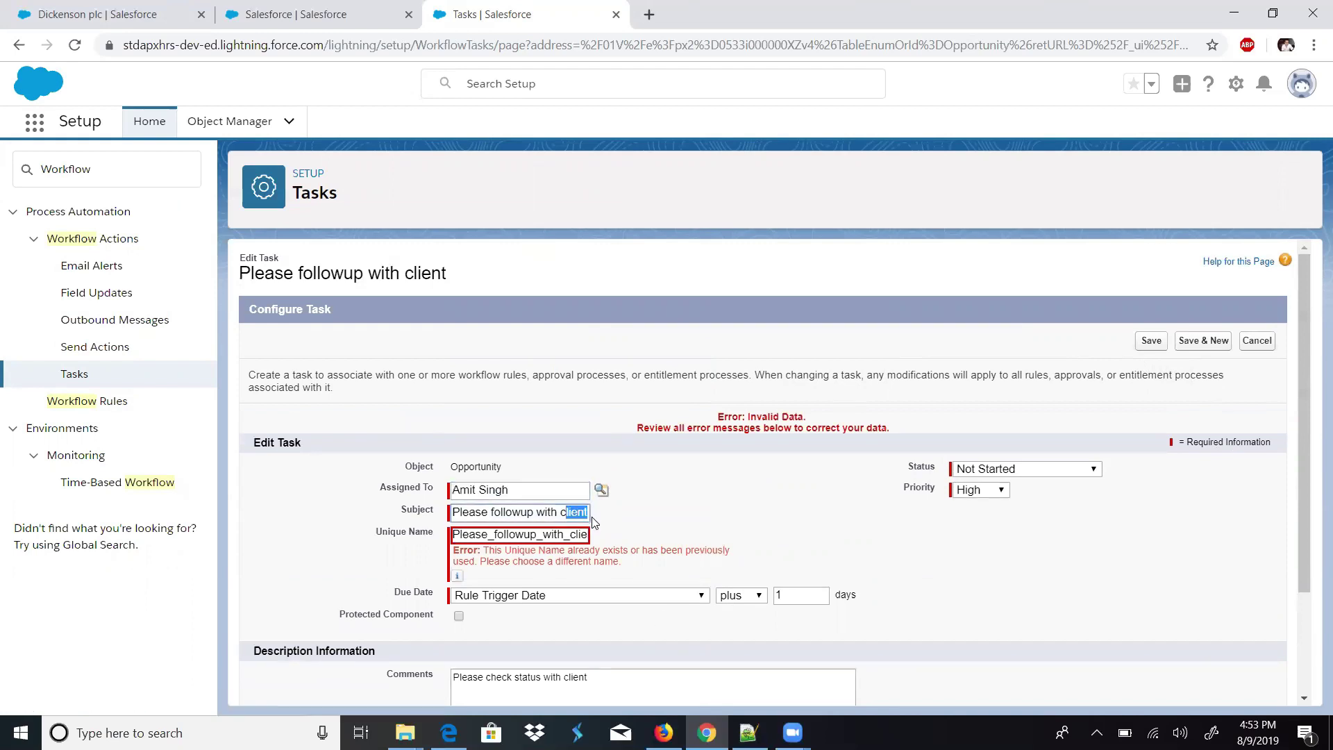
{"action": "key", "text": "End"}
{"action": "type", "text": "1"}
{"action": "left_click_drag", "start_coordinate": [582, 534], "coordinate": [603, 536]}
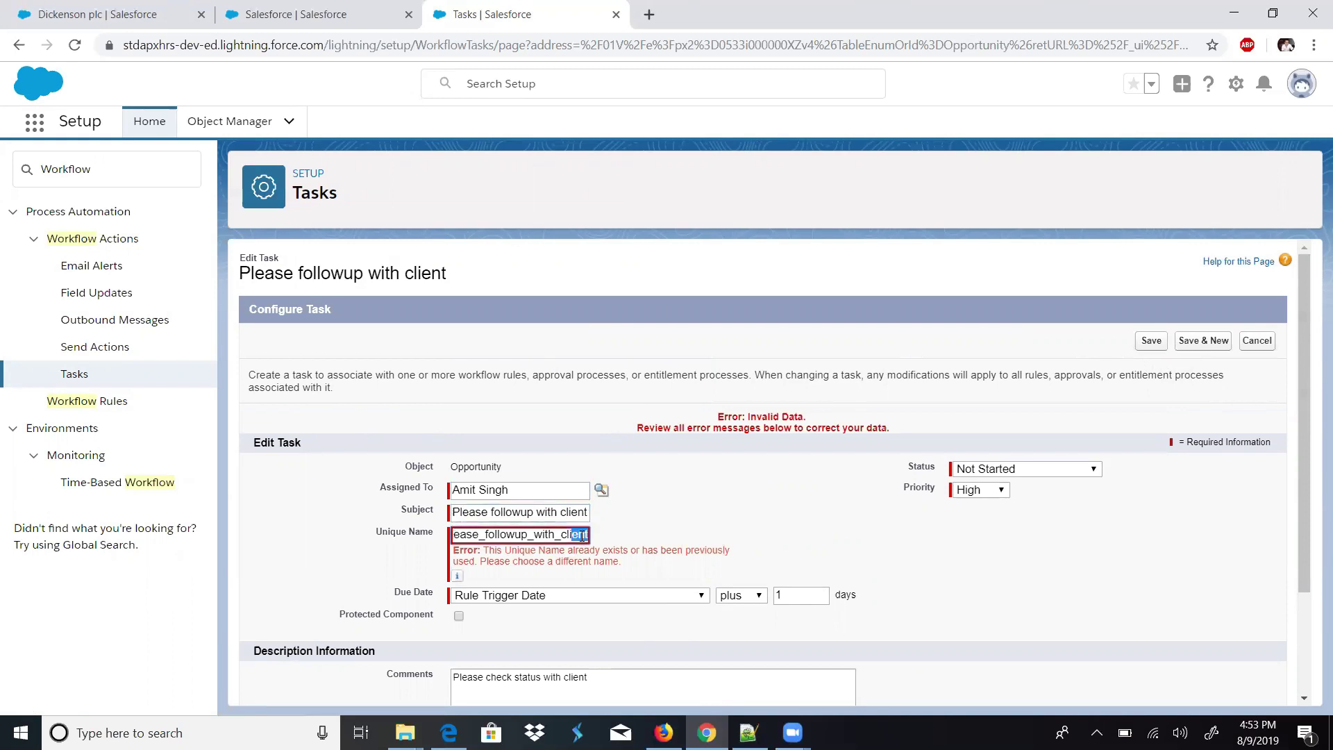
{"action": "key", "text": "End"}
{"action": "type", "text": "1"}
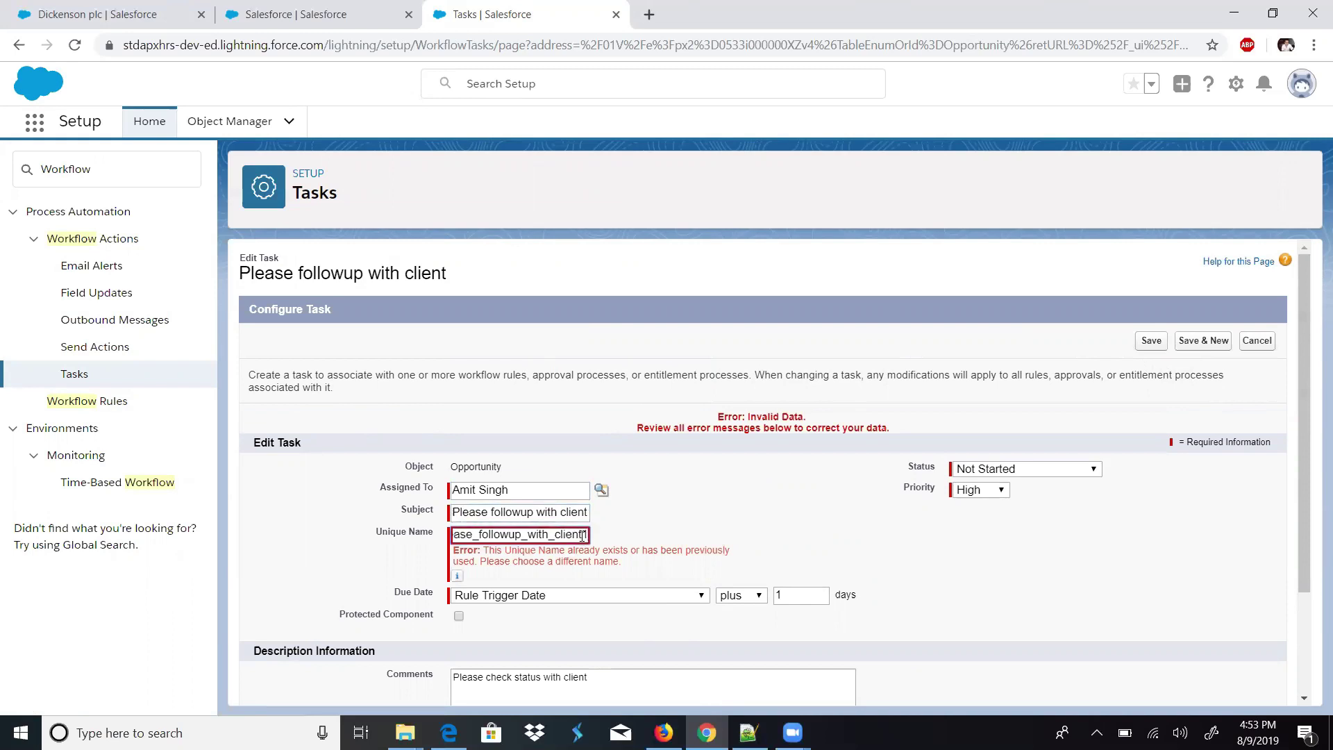
{"action": "left_click", "coordinate": [1151, 340]}
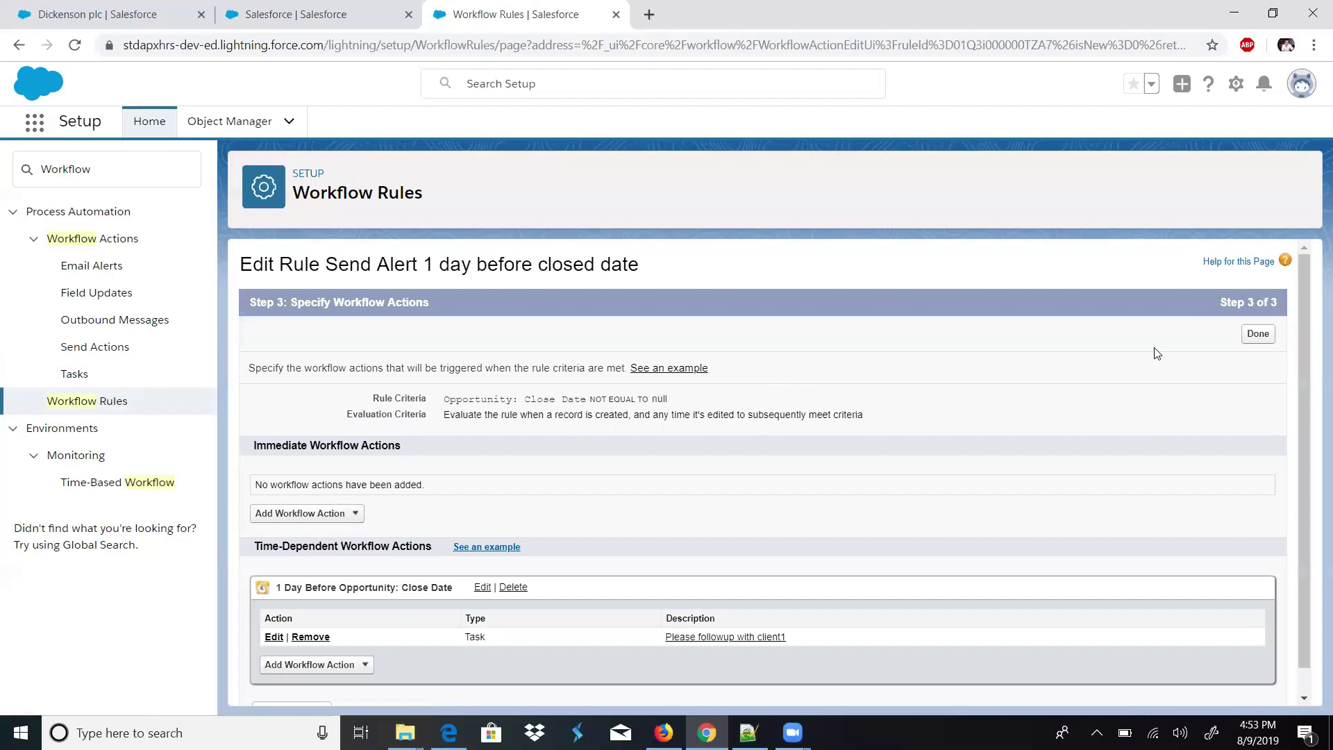
- Activate the Send Alert 1 day before closed date rule, then show the Recently Viewed Opportunities list
{"action": "left_click", "coordinate": [1256, 335]}
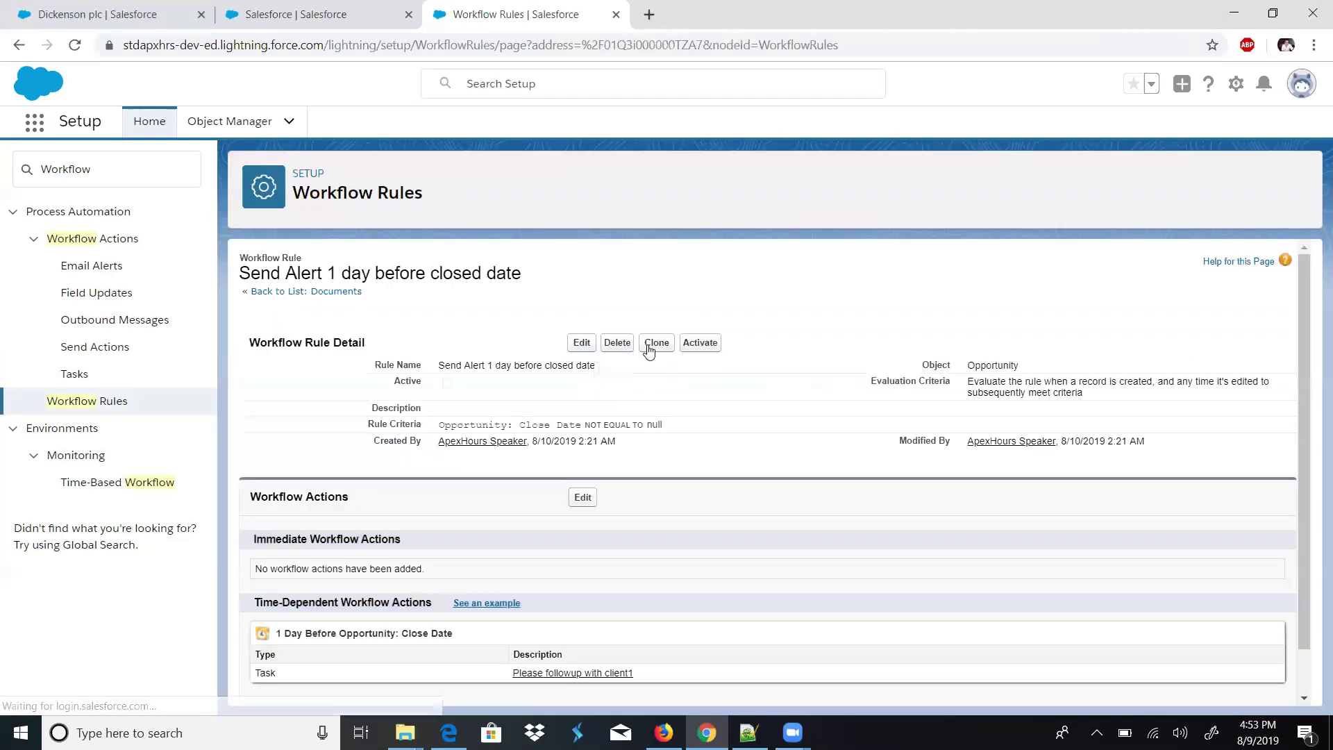
{"action": "left_click", "coordinate": [687, 343]}
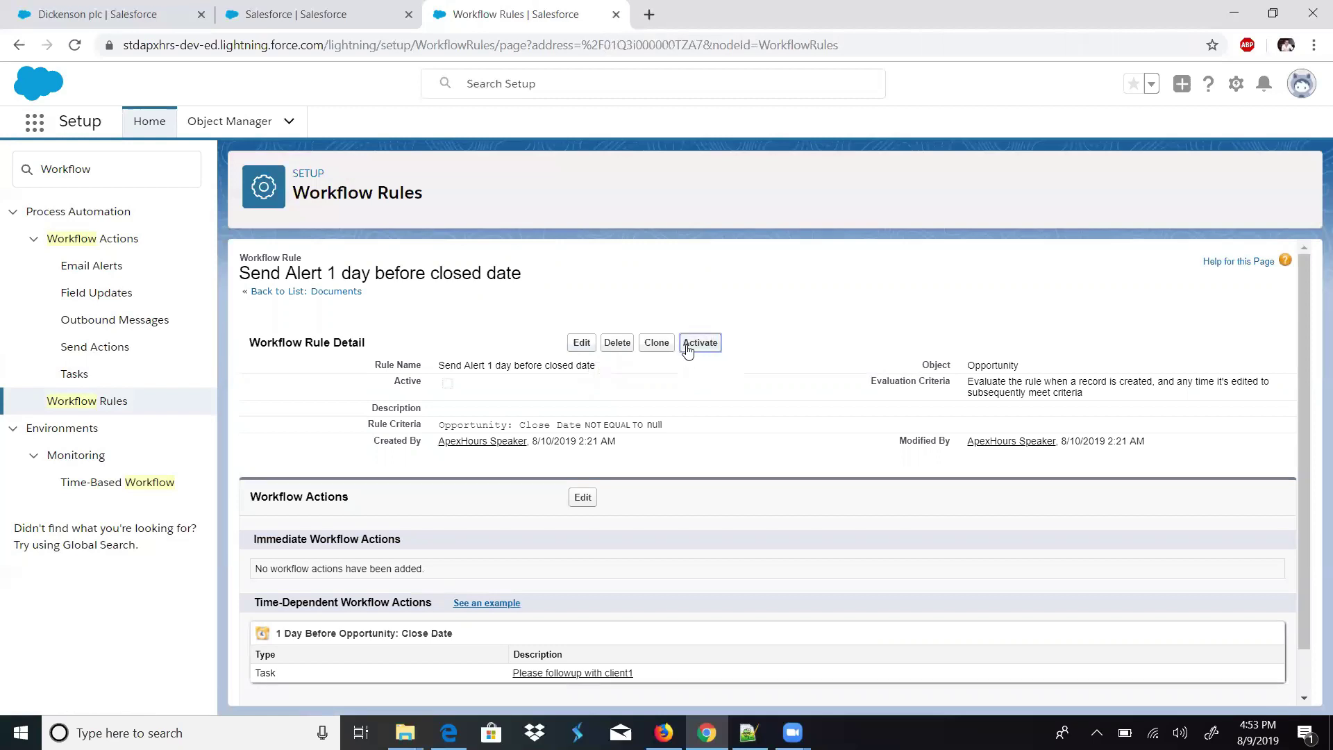
{"action": "left_click", "coordinate": [346, 11]}
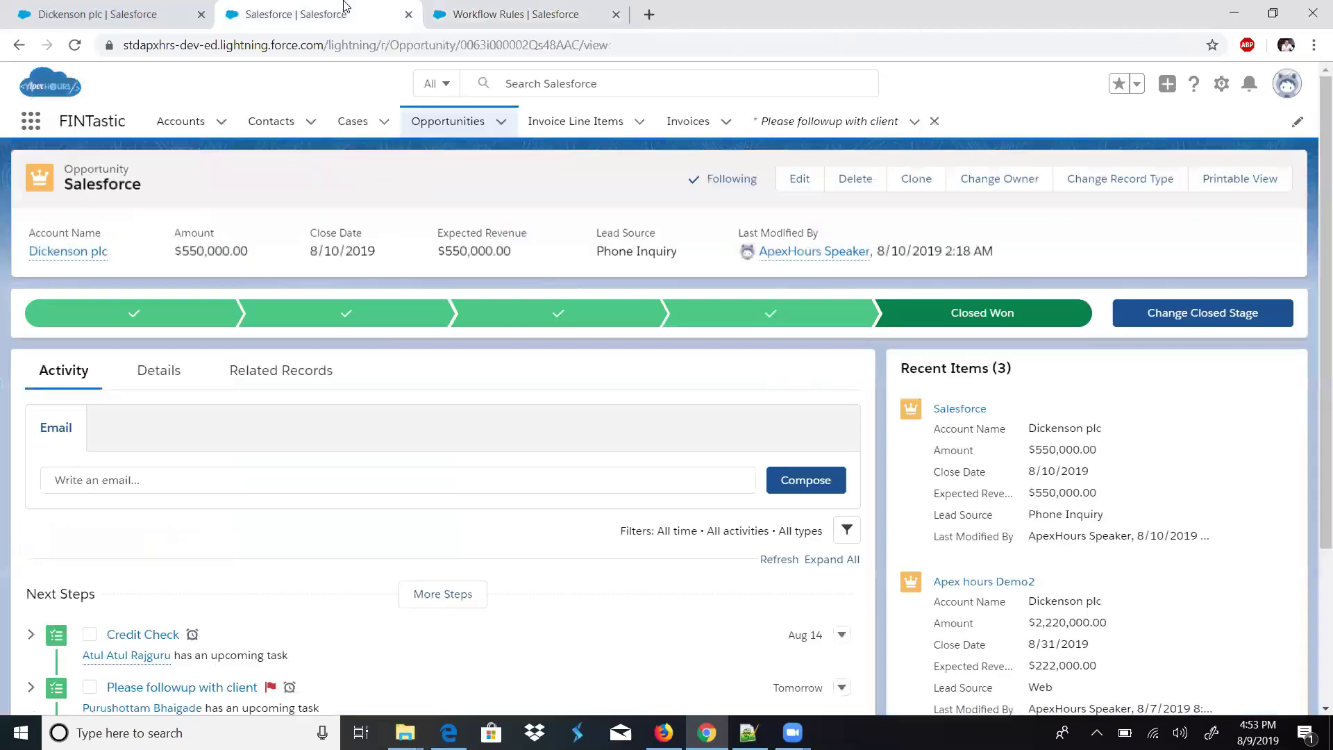
{"action": "left_click", "coordinate": [450, 123]}
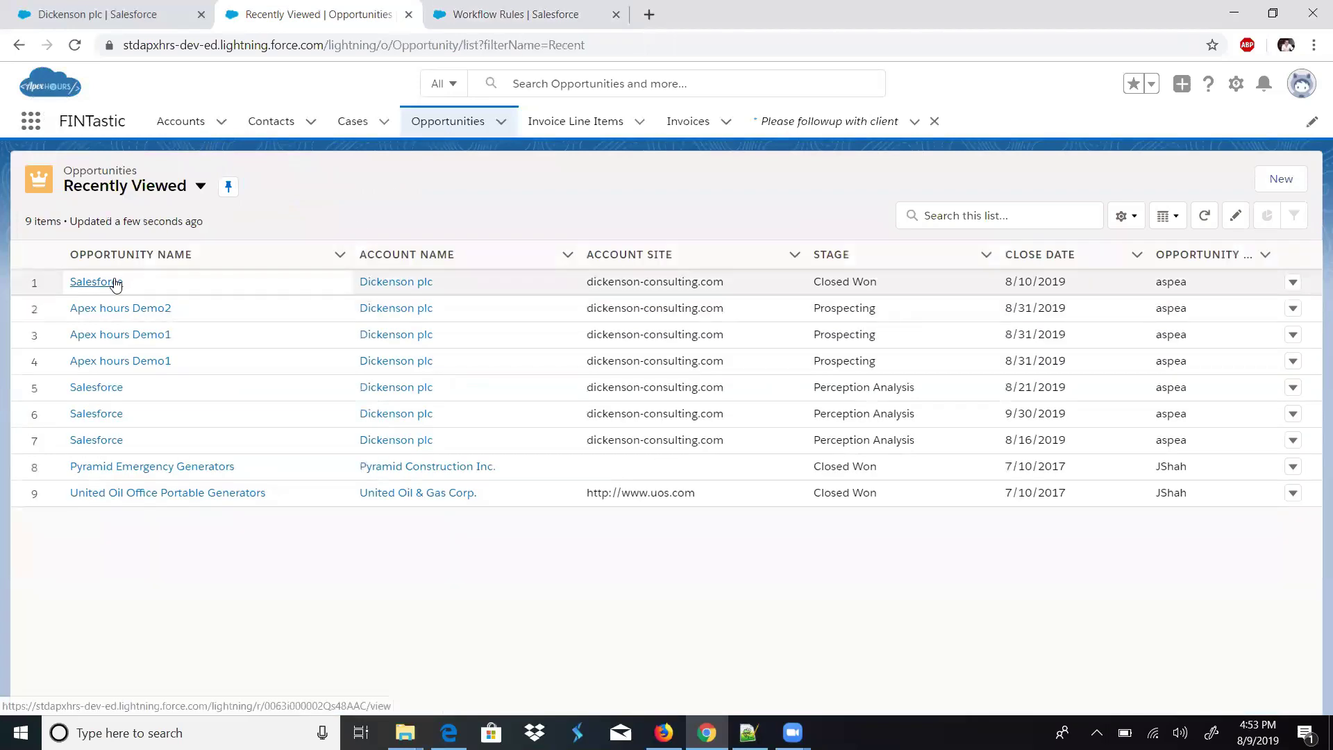
- Edit Apex hours Demo1, pick 16 August 2019 as its Close Date, and save it as 8/16/2019
{"action": "left_click", "coordinate": [123, 338]}
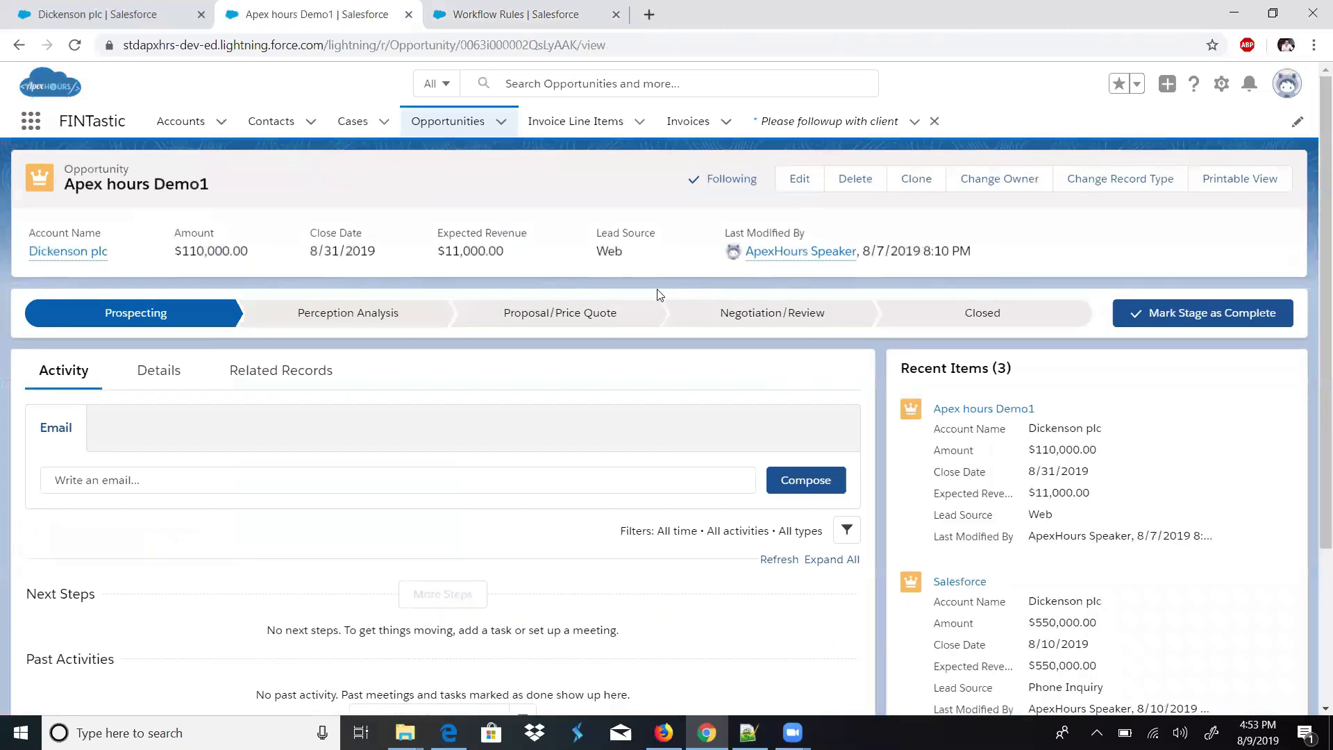
{"action": "left_click", "coordinate": [798, 178]}
{"action": "left_click", "coordinate": [514, 14]}
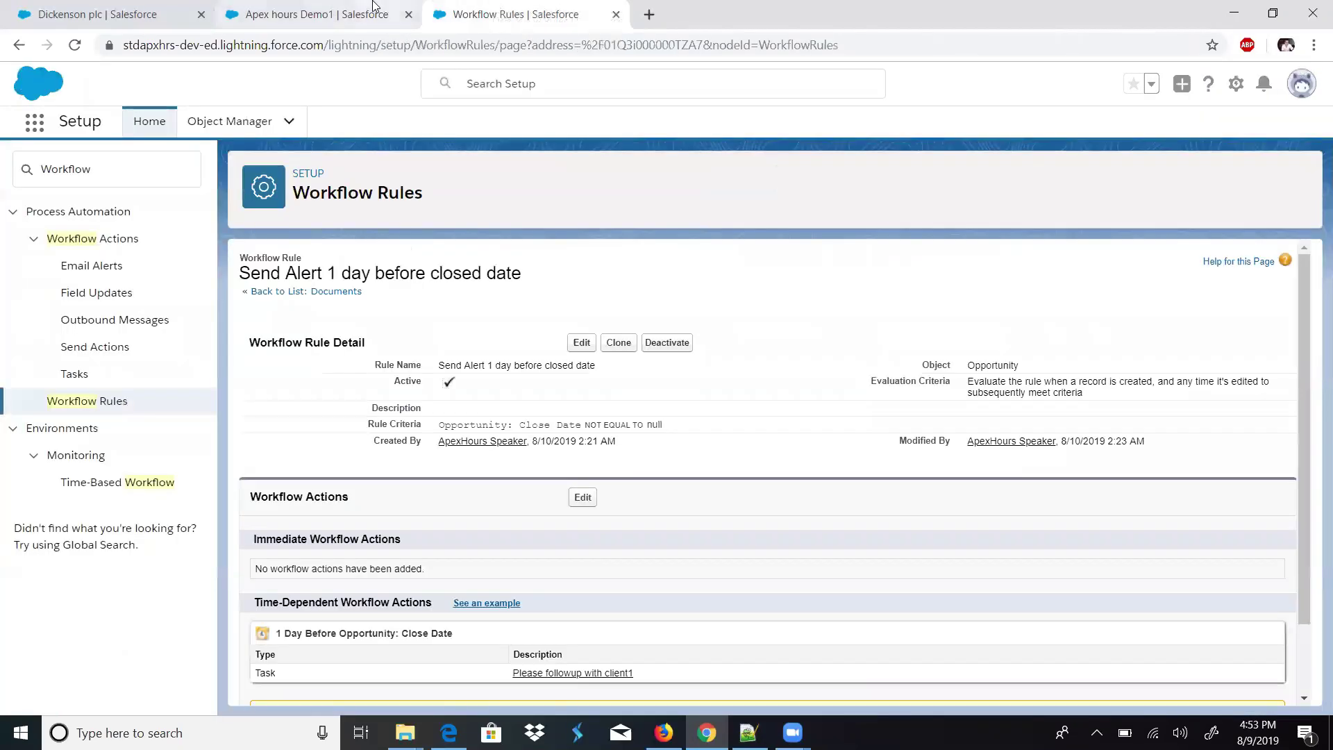
{"action": "key", "text": "ctrl+shift+Tab"}
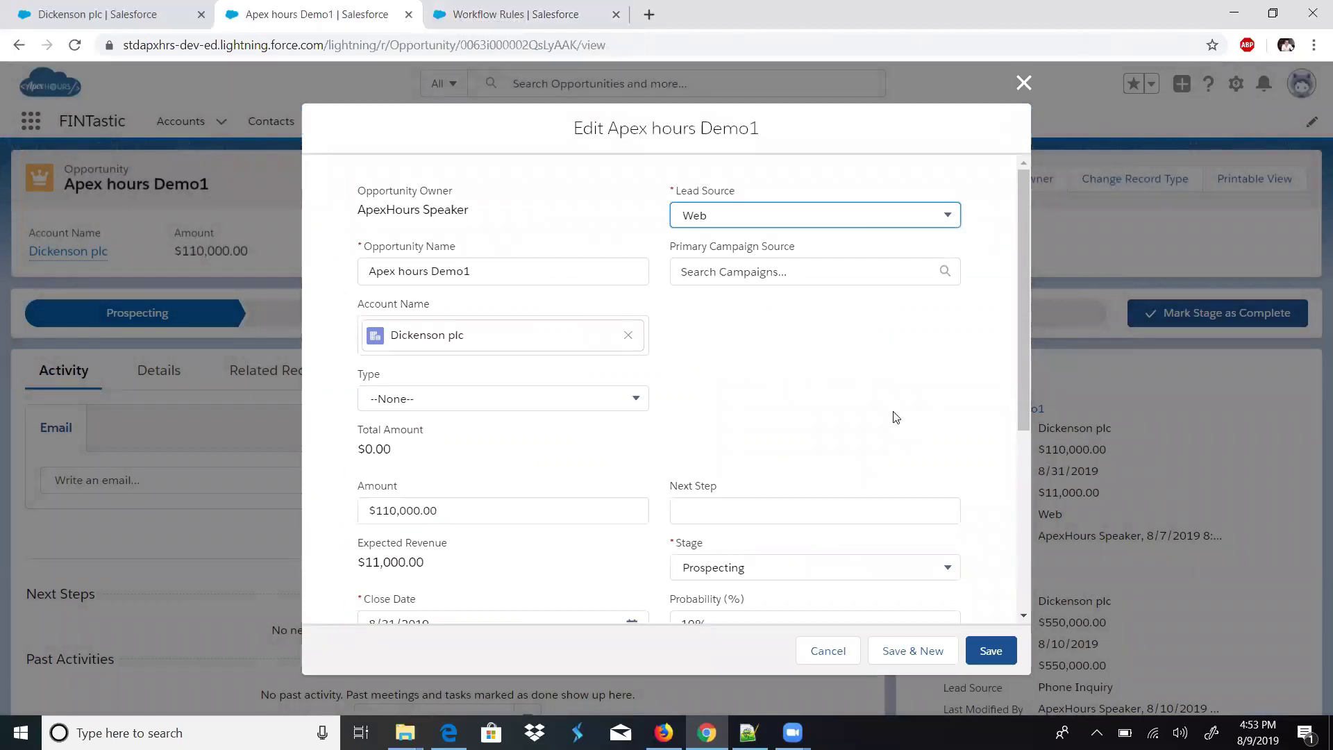
{"action": "left_click_drag", "start_coordinate": [1022, 409], "coordinate": [1014, 535]}
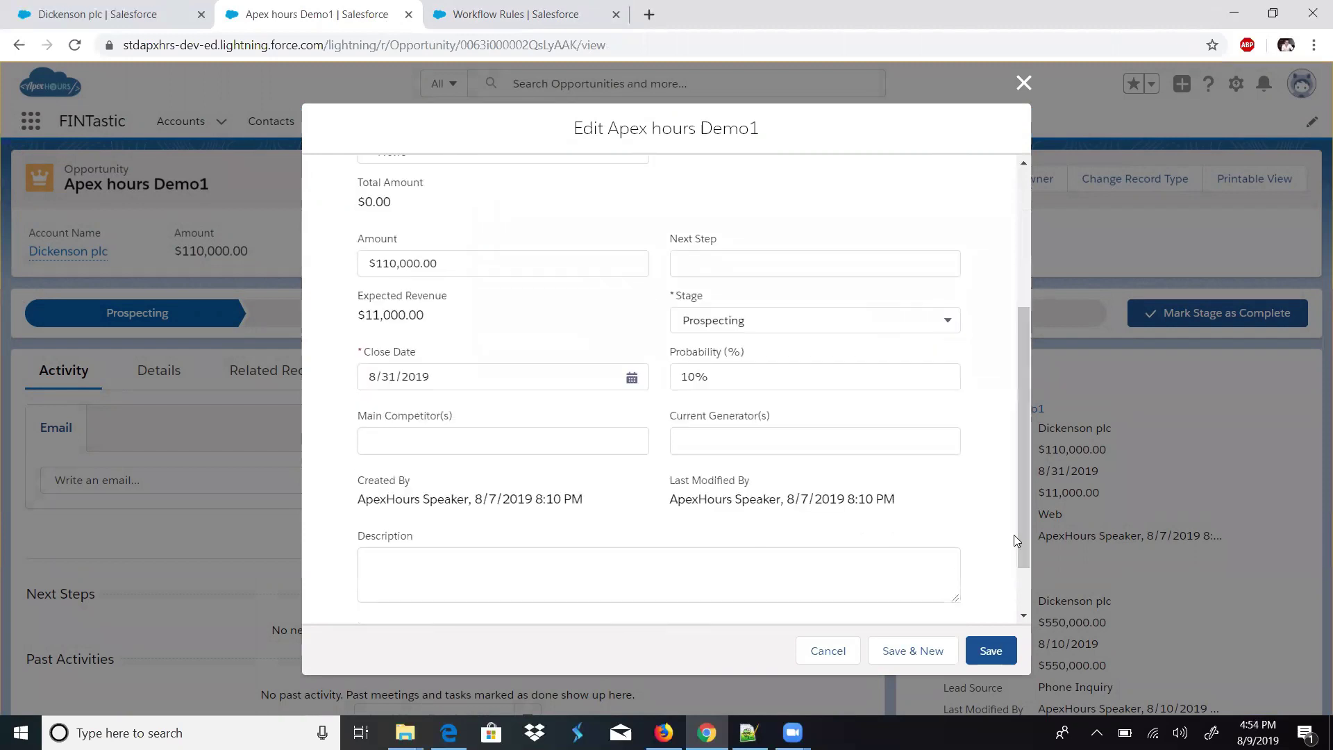
{"action": "left_click", "coordinate": [632, 377]}
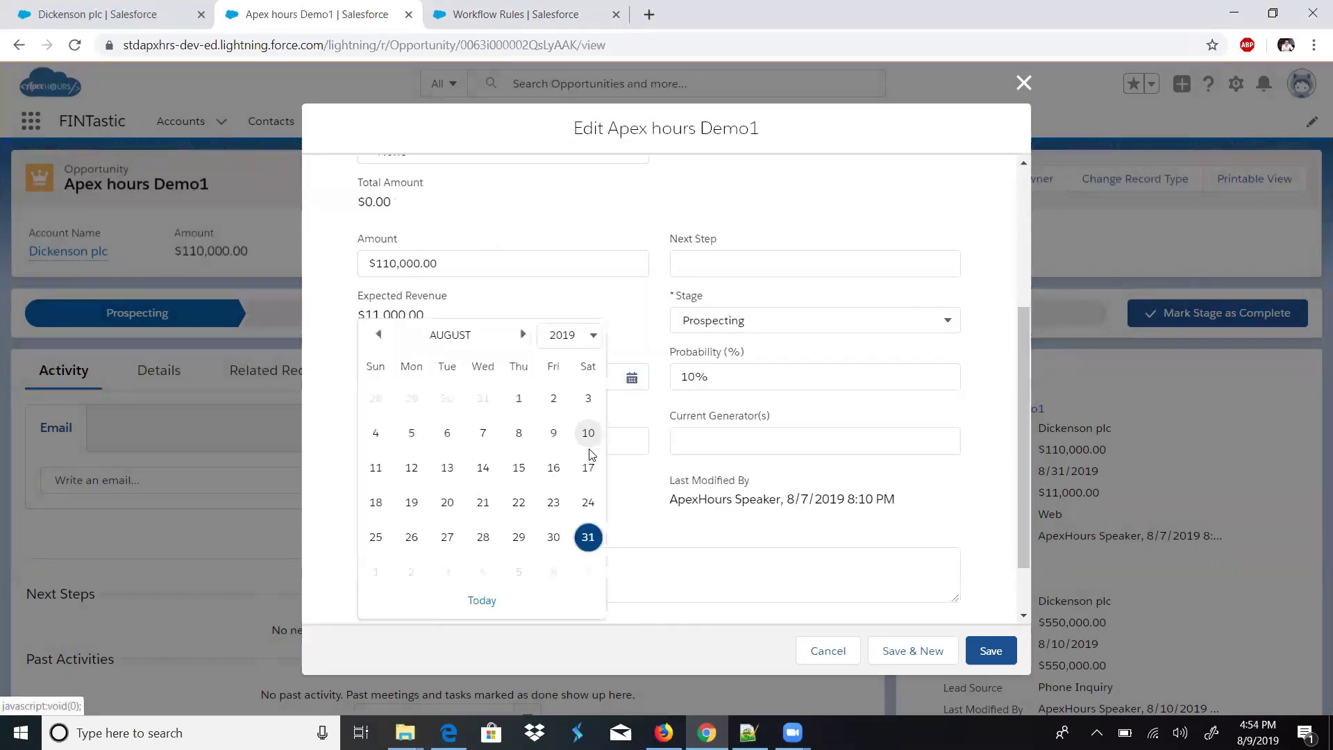
{"action": "left_click", "coordinate": [554, 472]}
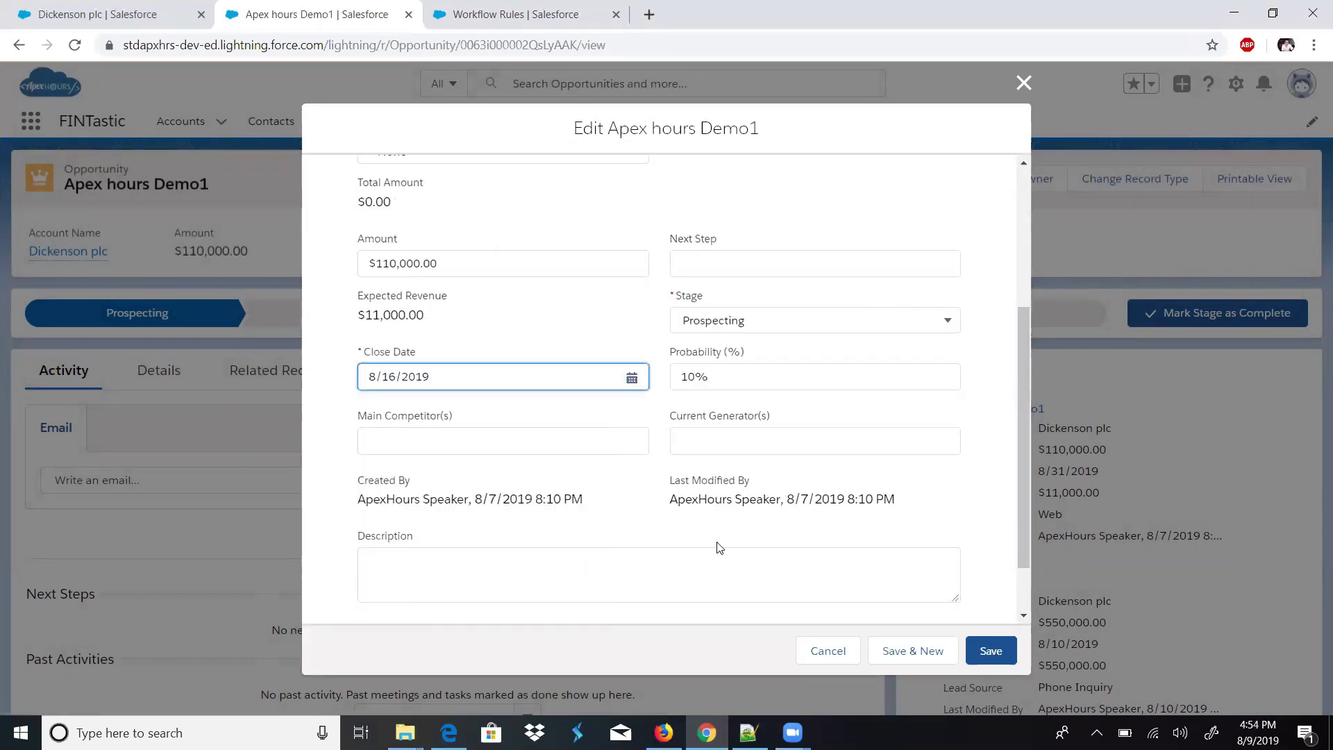
{"action": "left_click", "coordinate": [978, 649]}
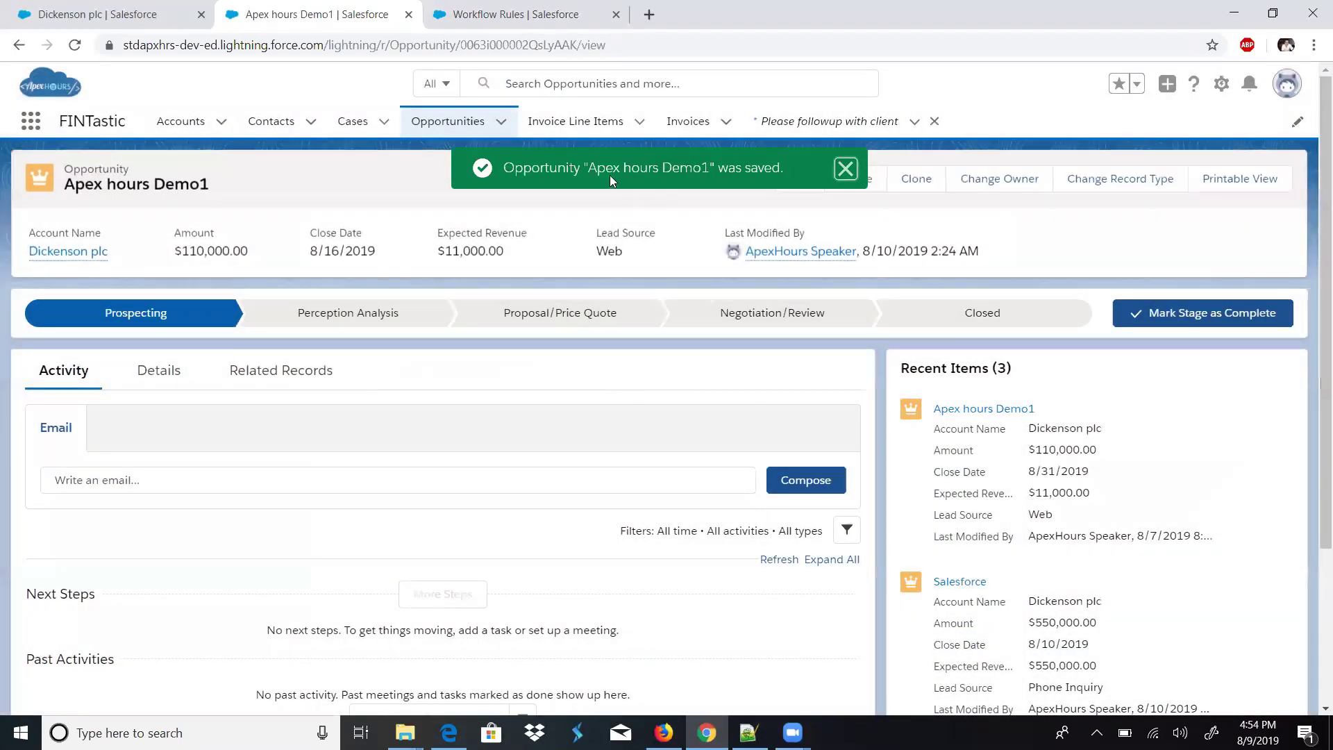
{"action": "left_click_drag", "start_coordinate": [602, 170], "coordinate": [687, 167]}
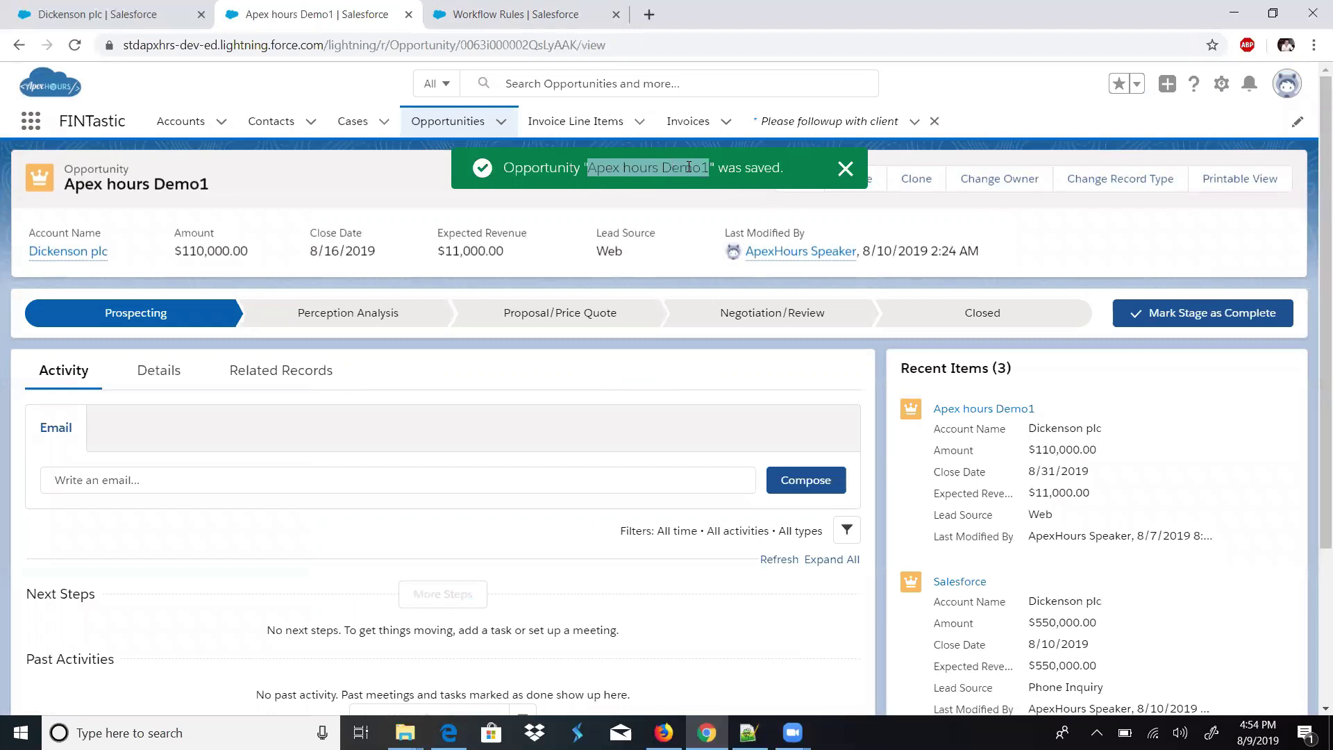
{"action": "left_click_drag", "start_coordinate": [399, 261], "coordinate": [375, 253]}
{"action": "left_click", "coordinate": [314, 254]}
{"action": "left_click", "coordinate": [518, 14]}
{"action": "left_click", "coordinate": [134, 174]}
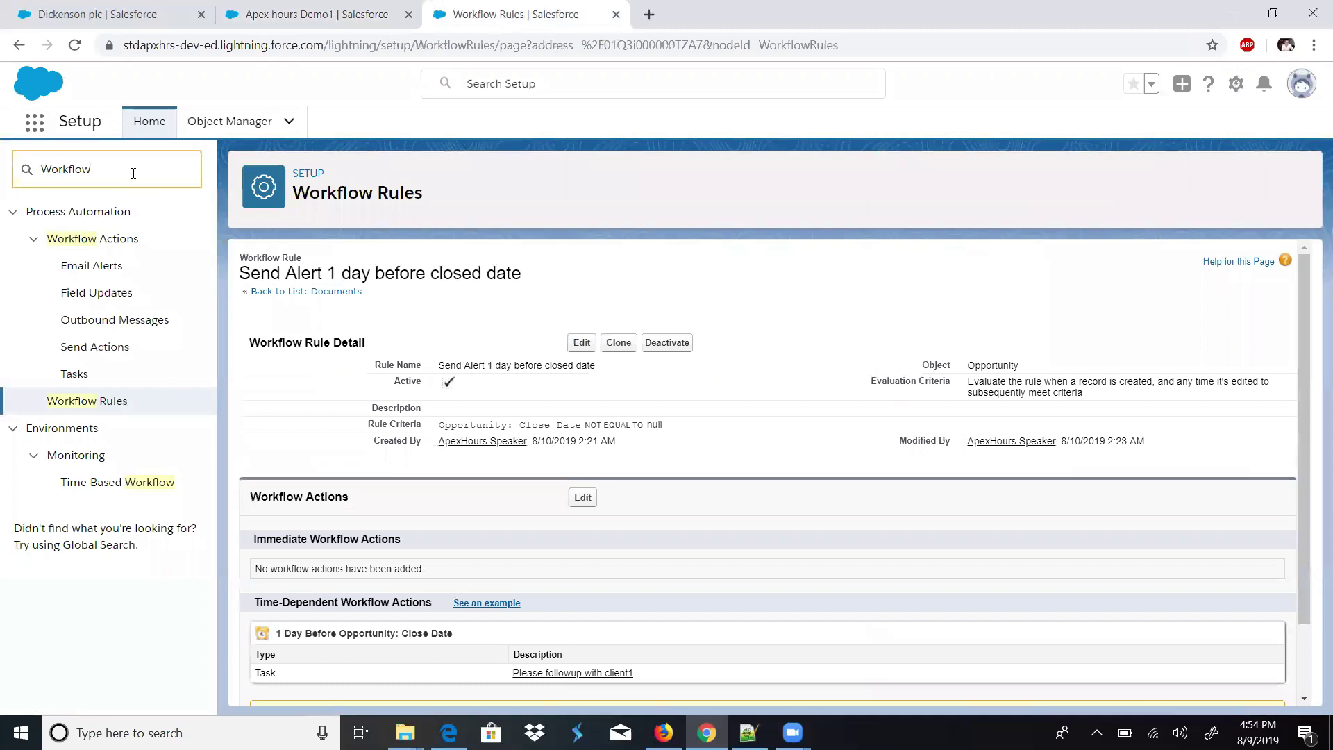
{"action": "left_click", "coordinate": [1233, 86]}
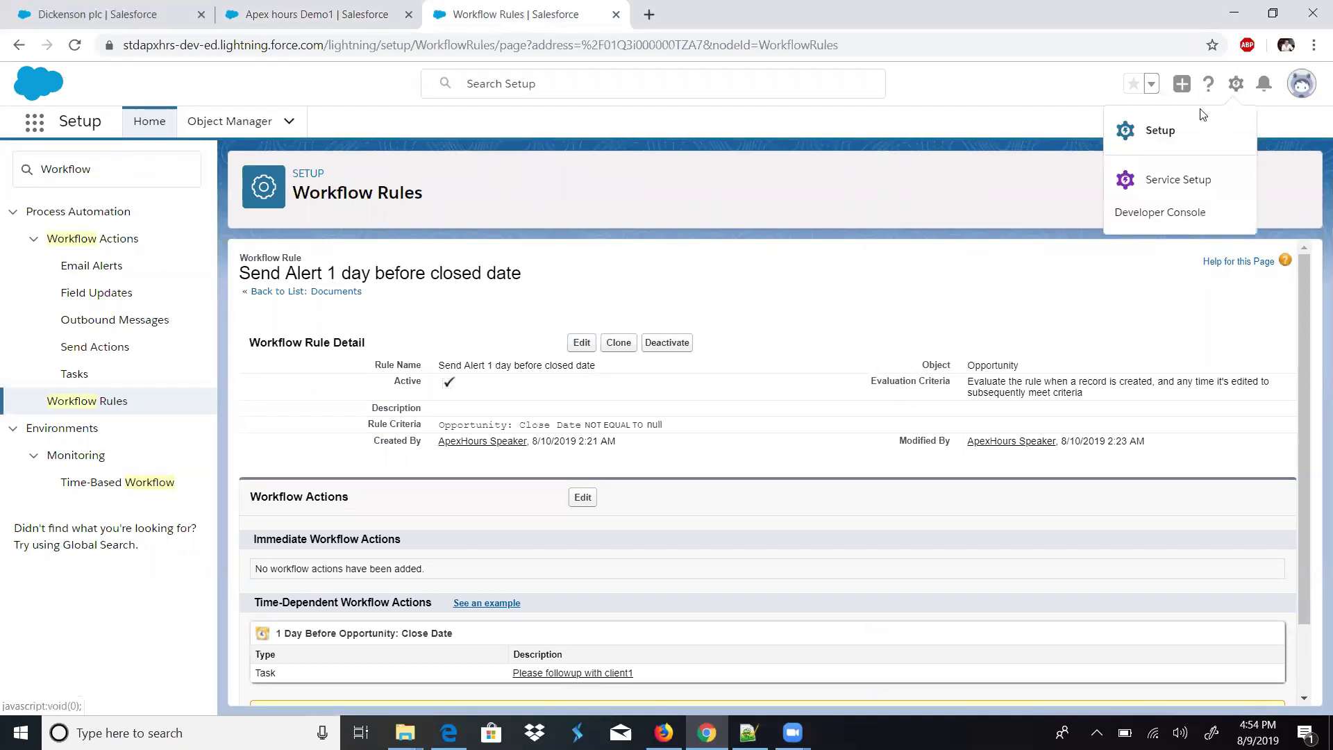
{"action": "left_click", "coordinate": [1179, 131]}
{"action": "left_click", "coordinate": [581, 15]}
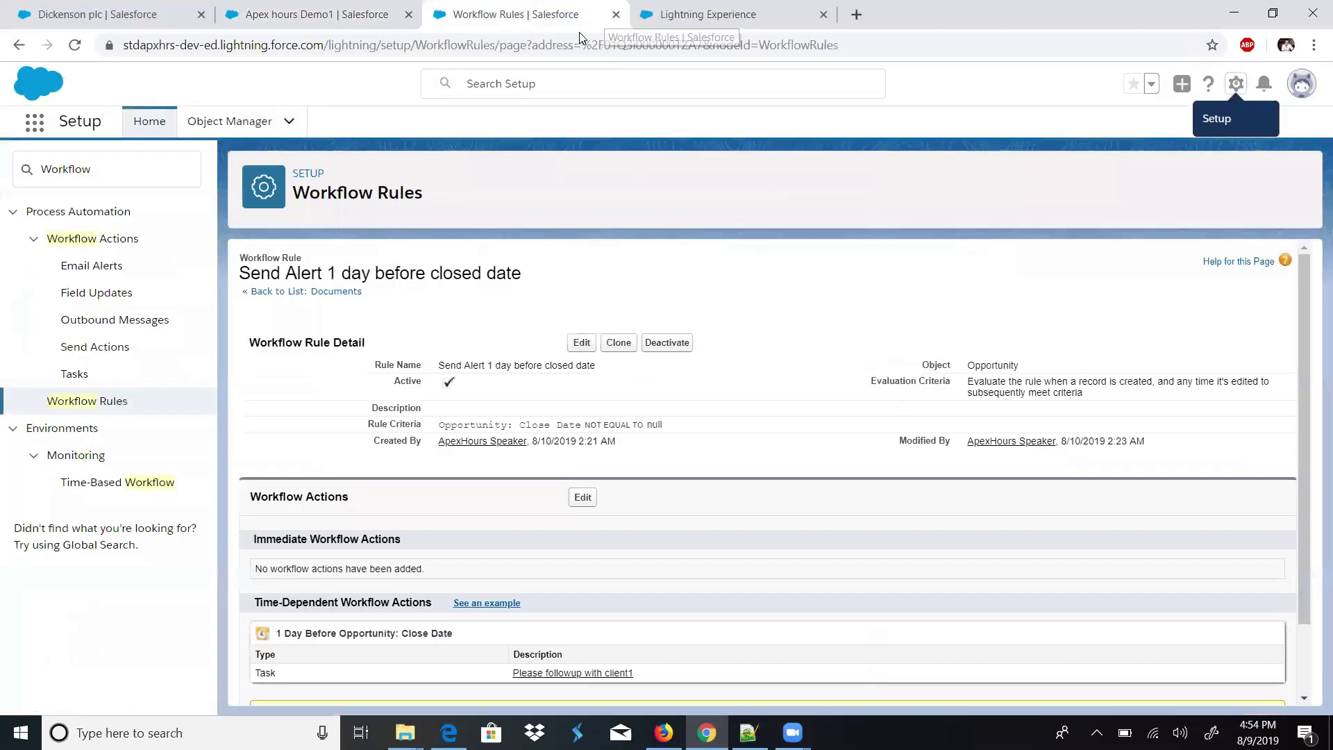
{"action": "left_click", "coordinate": [616, 13]}
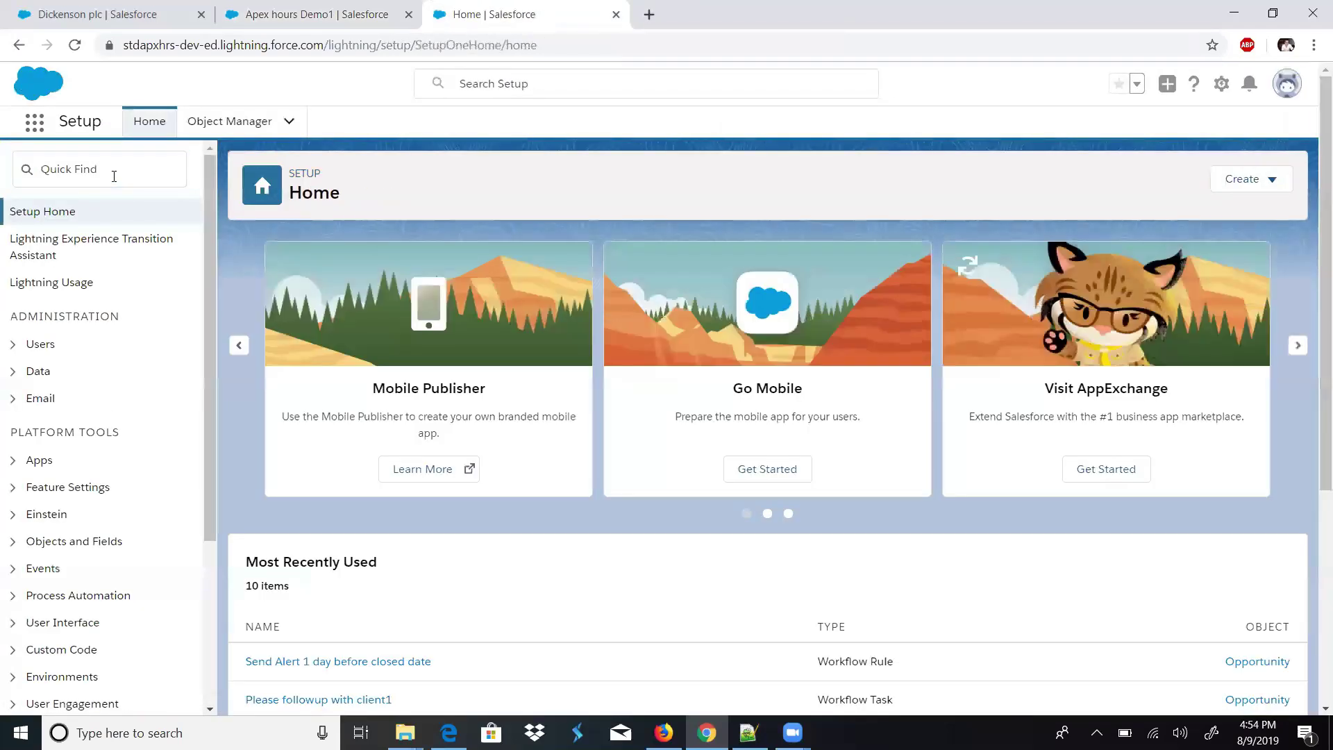
{"action": "left_click", "coordinate": [114, 176]}
{"action": "type", "text": "workflow"}
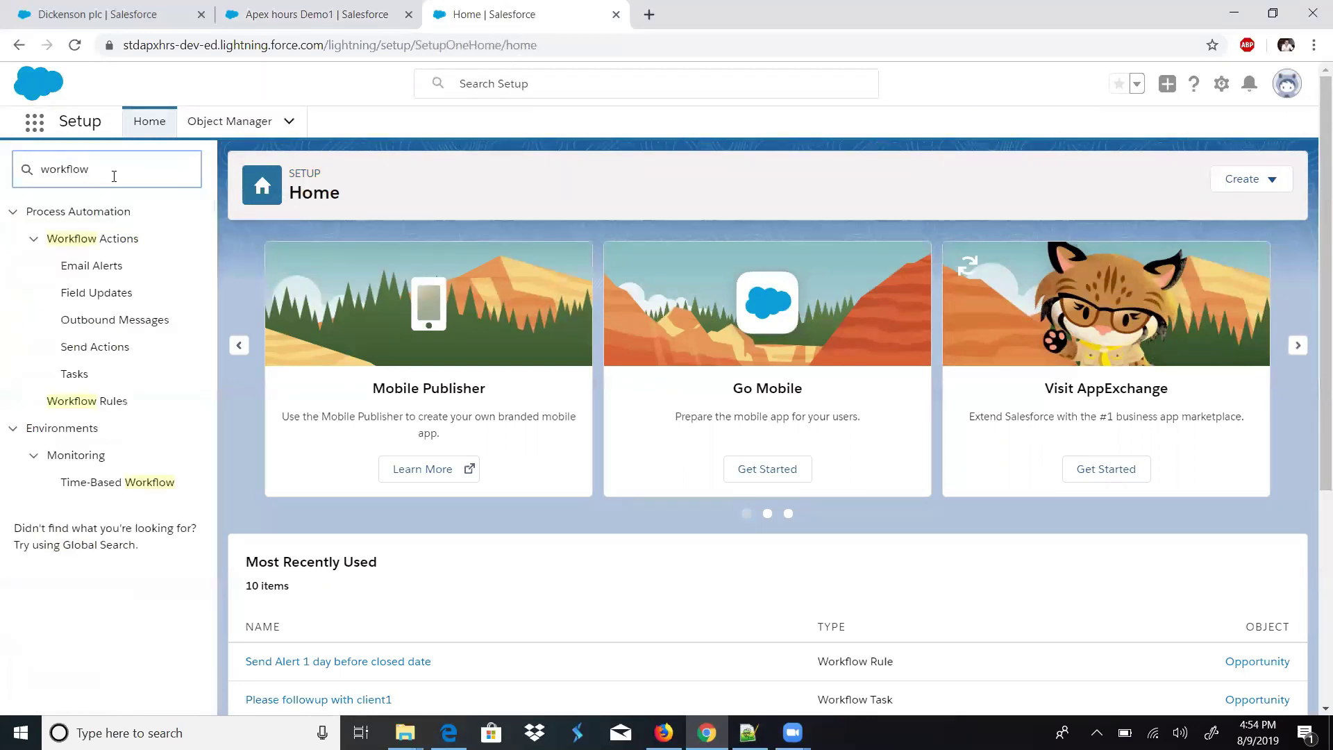
{"action": "left_click", "coordinate": [142, 485]}
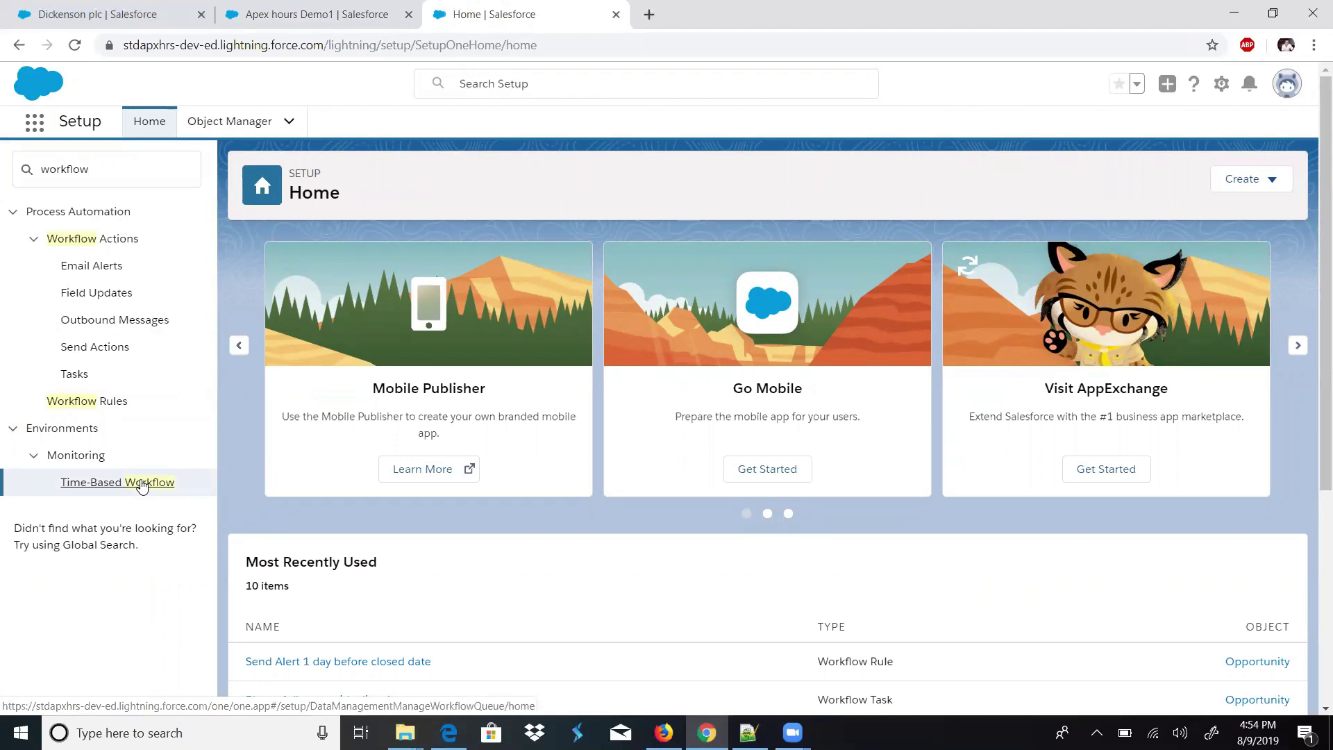
{"action": "left_click", "coordinate": [123, 484]}
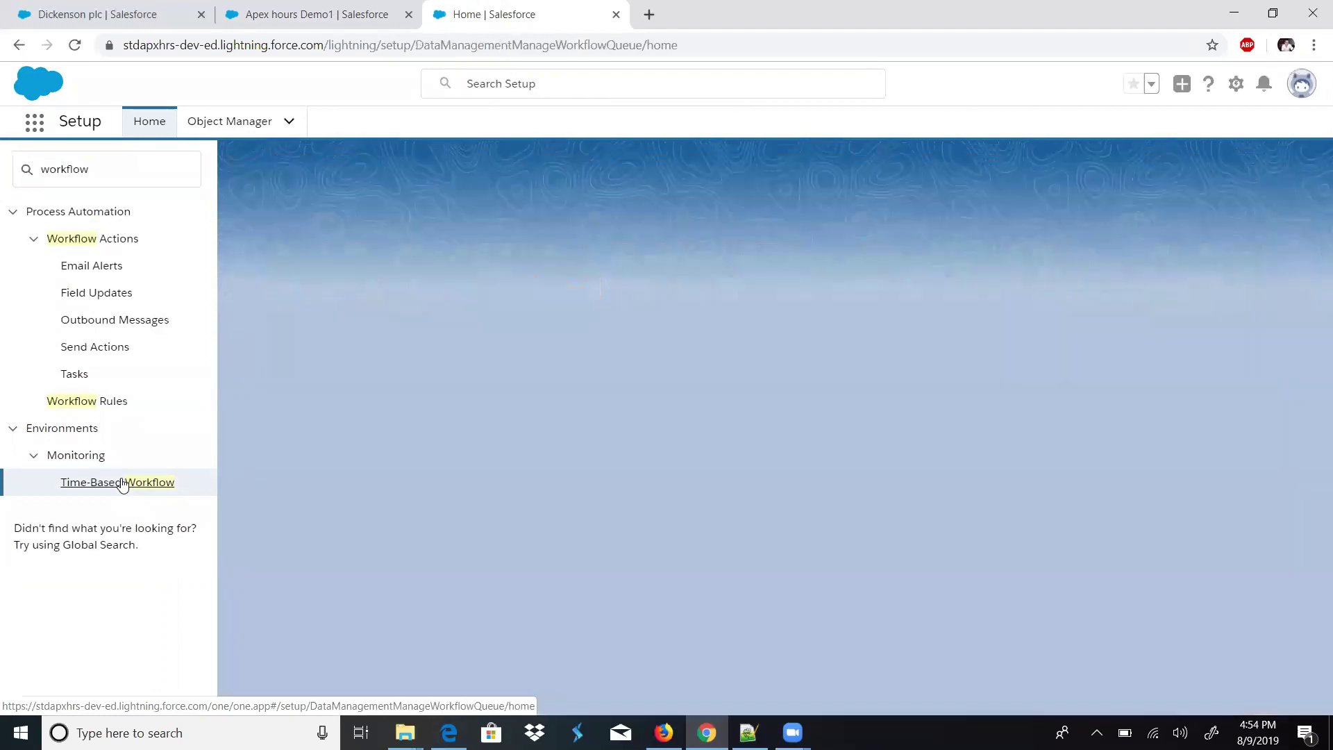
{"action": "left_click", "coordinate": [780, 430]}
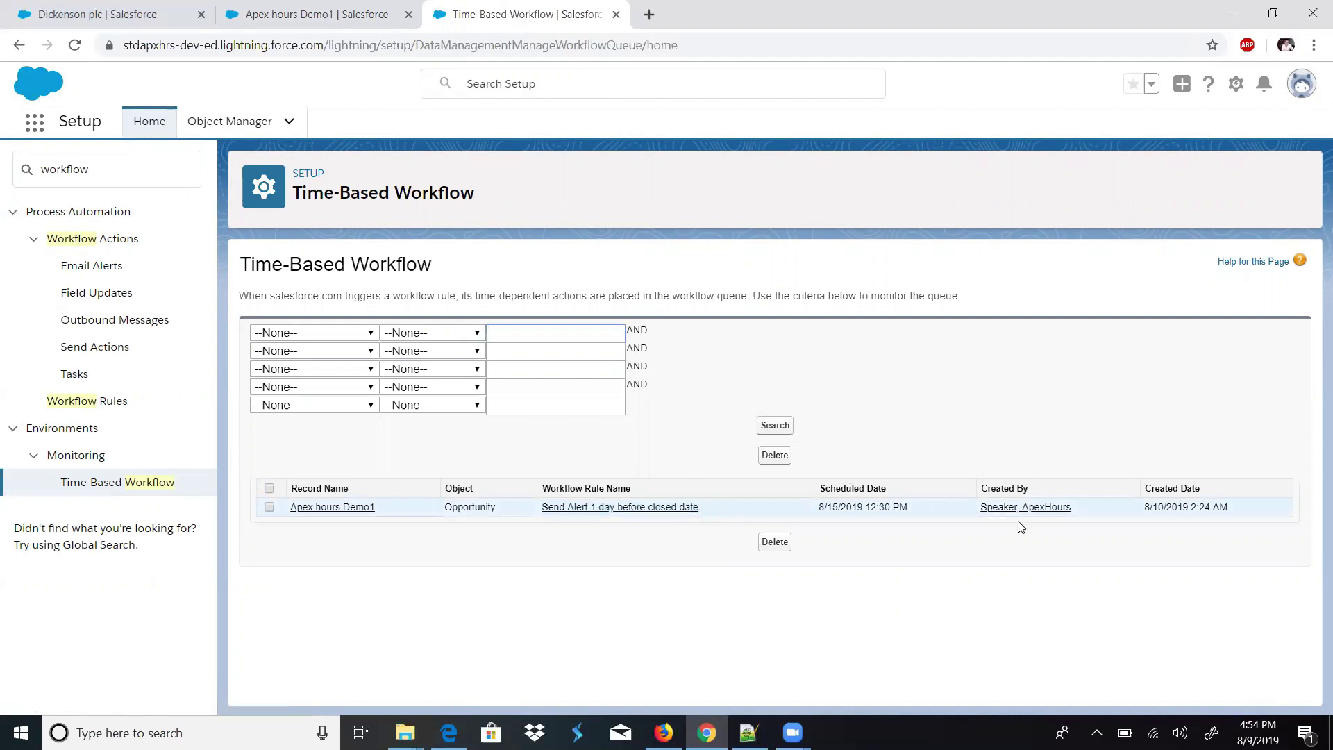
{"action": "left_click_drag", "start_coordinate": [1144, 507], "coordinate": [1223, 499]}
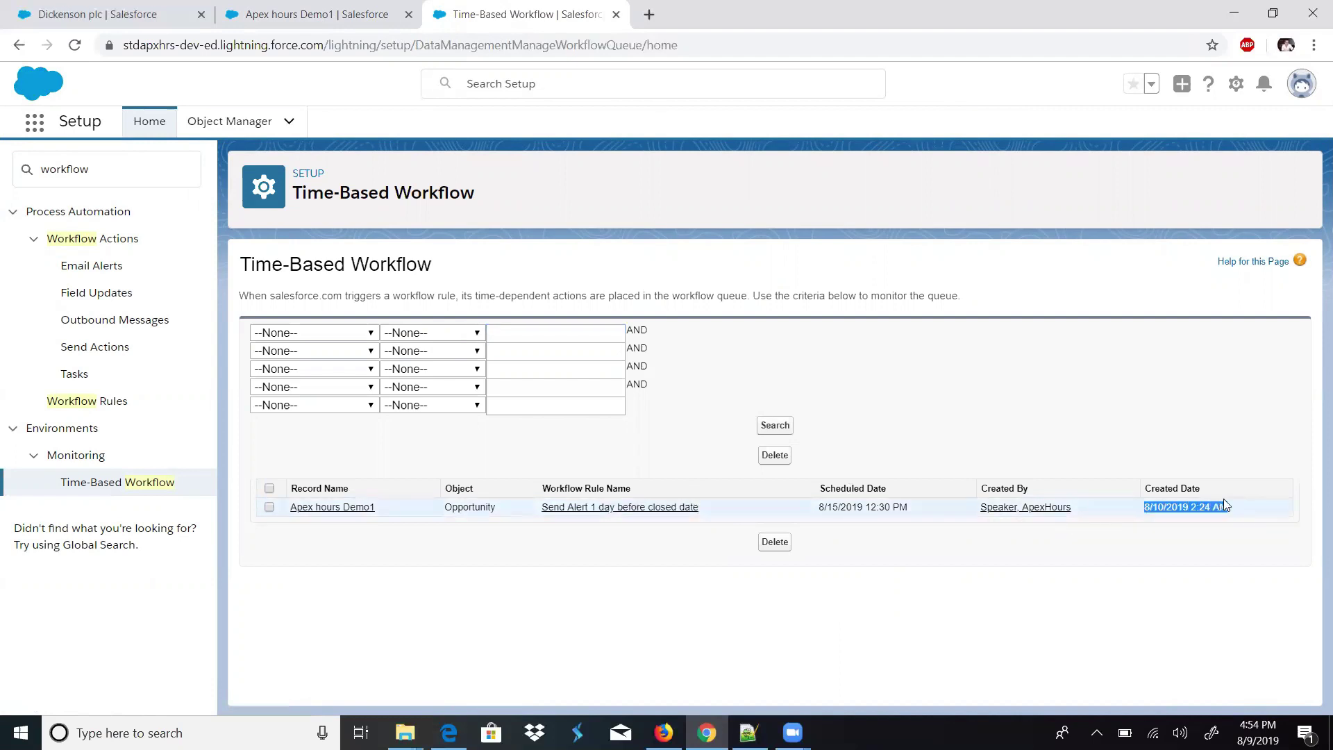
{"action": "triple_click", "coordinate": [846, 490]}
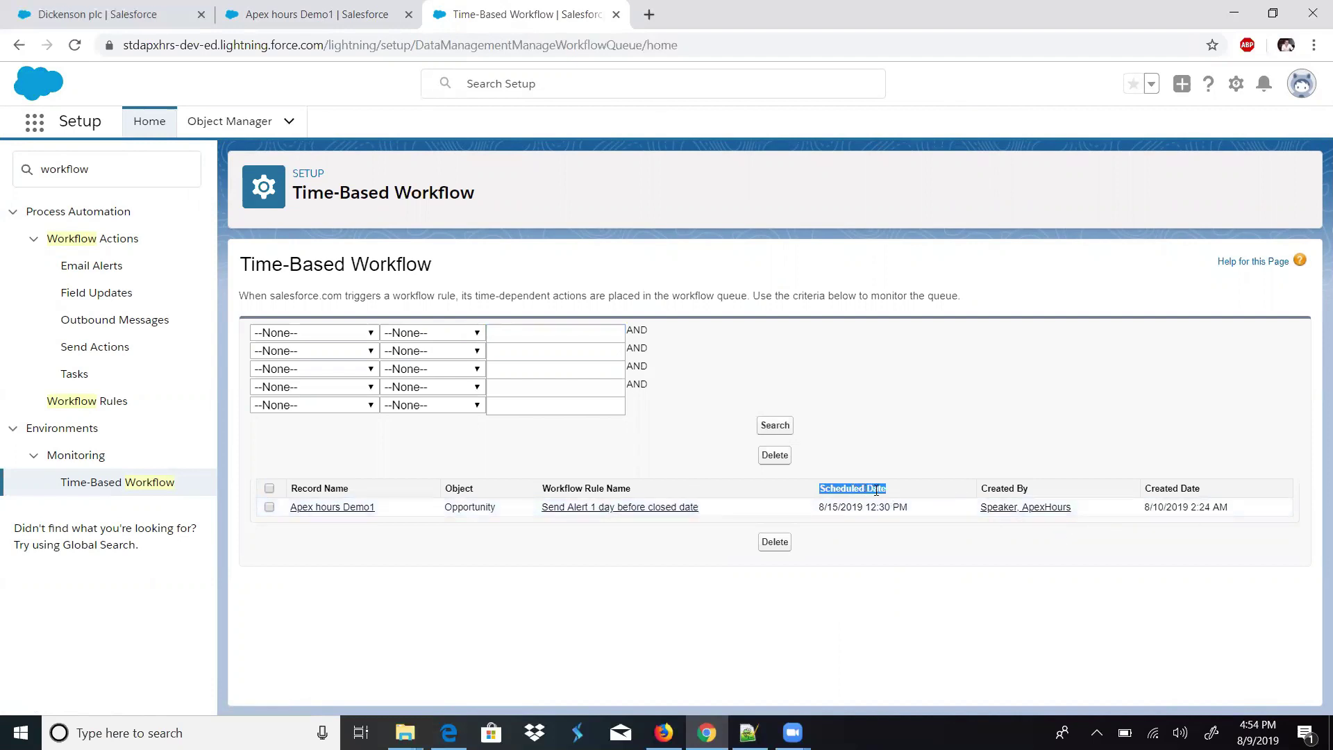
{"action": "left_click_drag", "start_coordinate": [908, 507], "coordinate": [829, 508]}
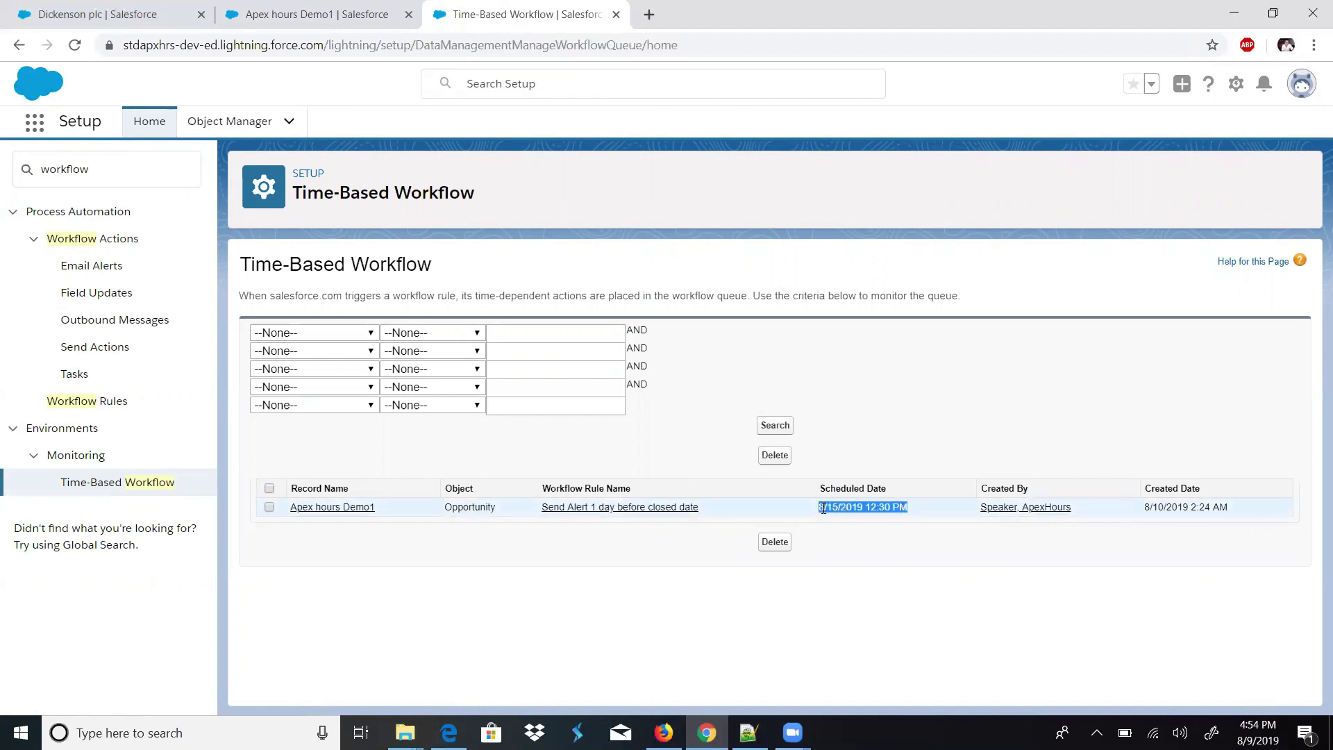
{"action": "left_click_drag", "start_coordinate": [831, 503], "coordinate": [908, 509]}
{"action": "left_click", "coordinate": [833, 517]}
- Edit Apex hours Demo1 and save its Close Date as 8/13/2019
{"action": "left_click", "coordinate": [328, 15]}
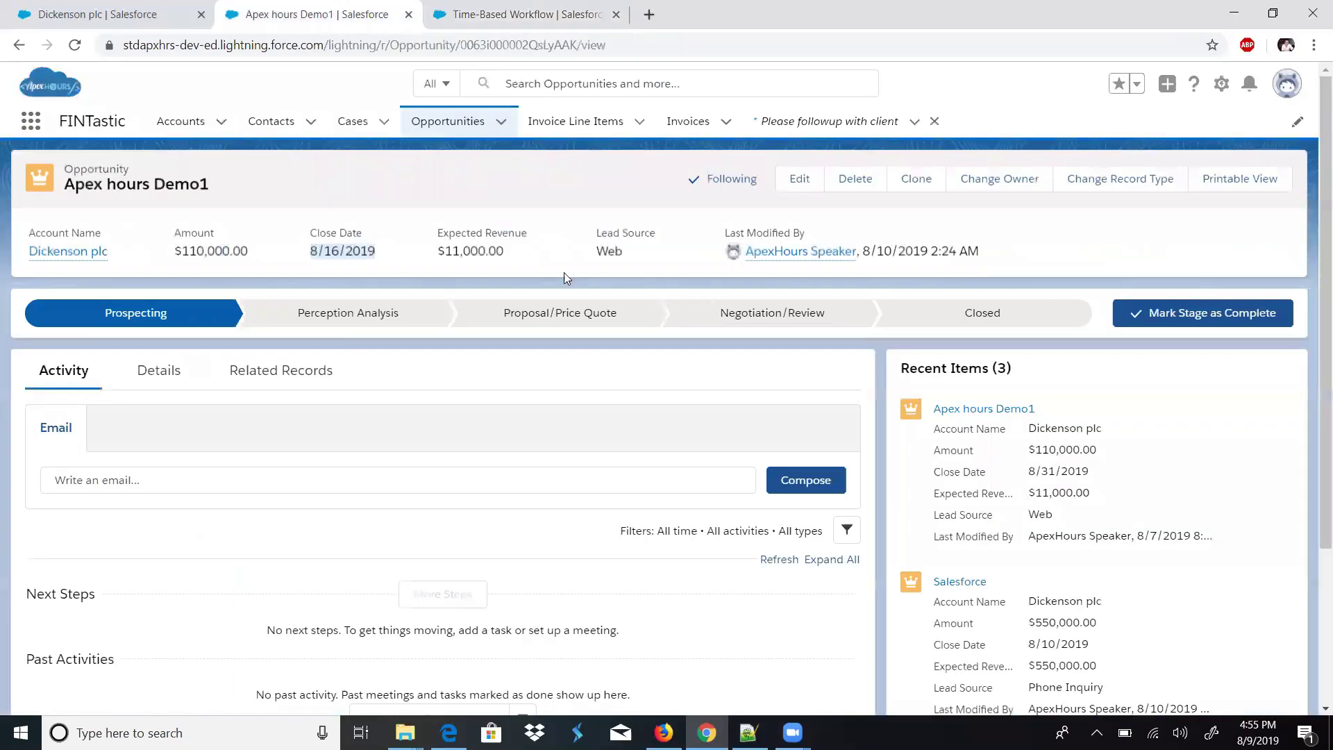
{"action": "left_click", "coordinate": [517, 12]}
{"action": "left_click", "coordinate": [339, 8]}
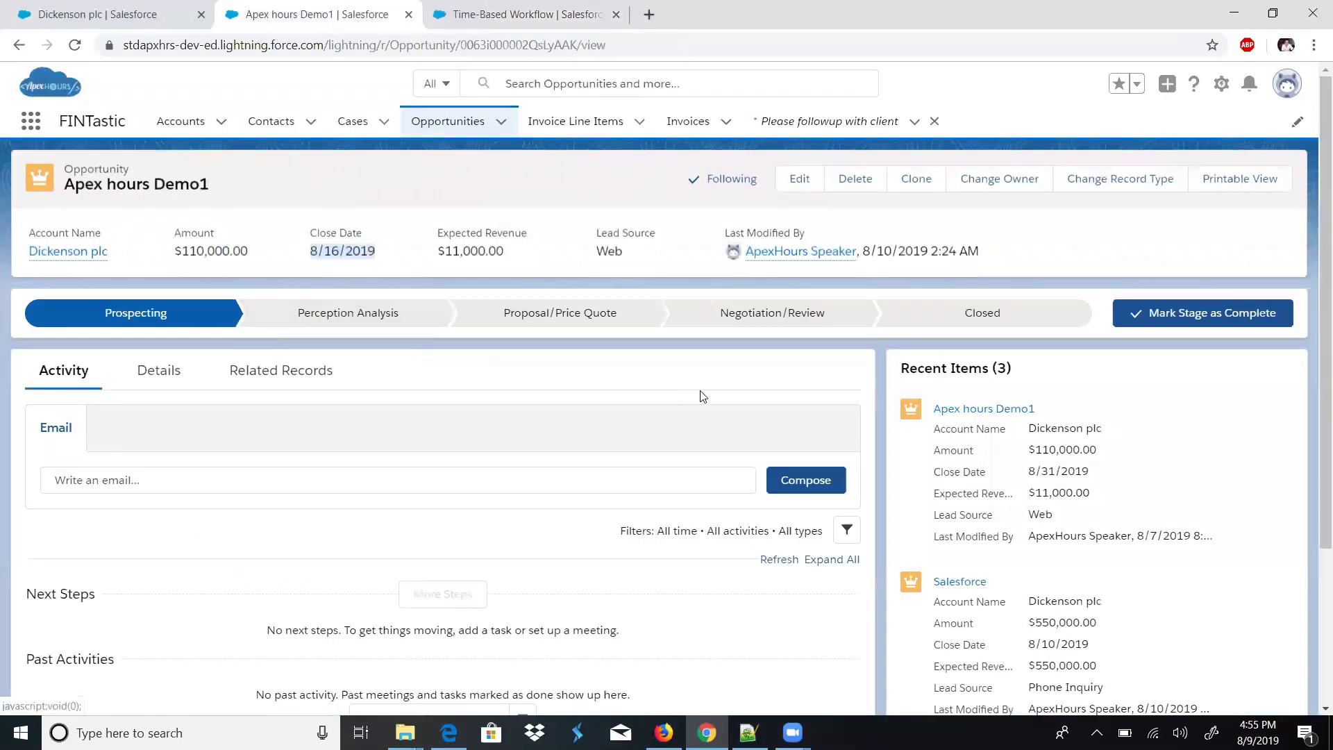
{"action": "left_click", "coordinate": [814, 179]}
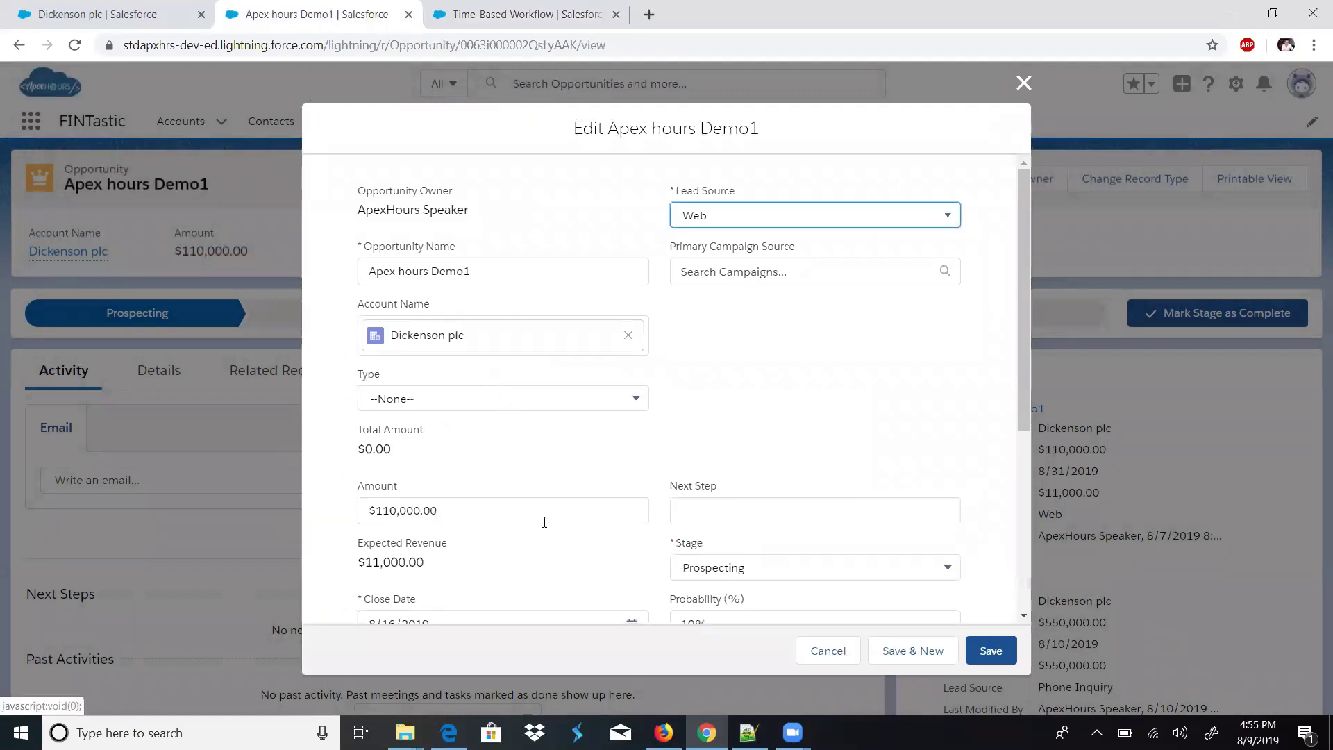
{"action": "left_click_drag", "start_coordinate": [1024, 325], "coordinate": [1021, 425]}
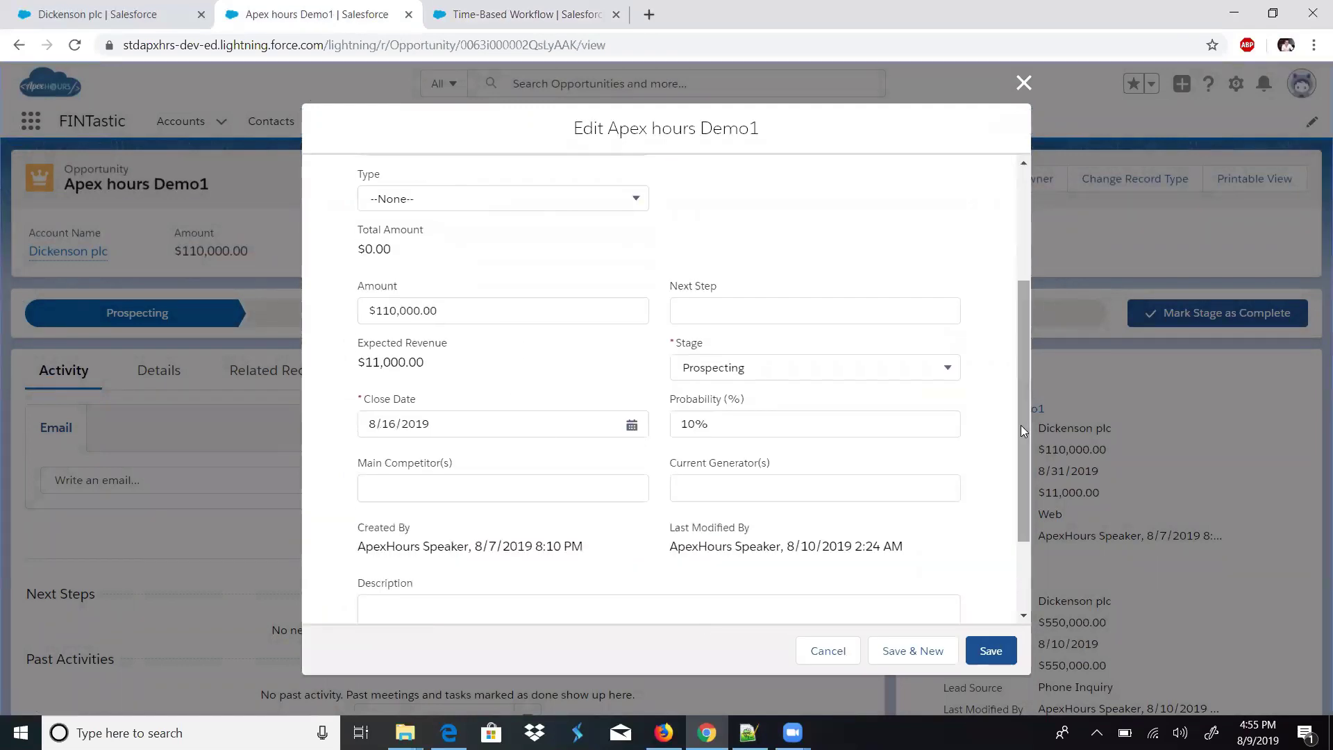
{"action": "left_click", "coordinate": [625, 434]}
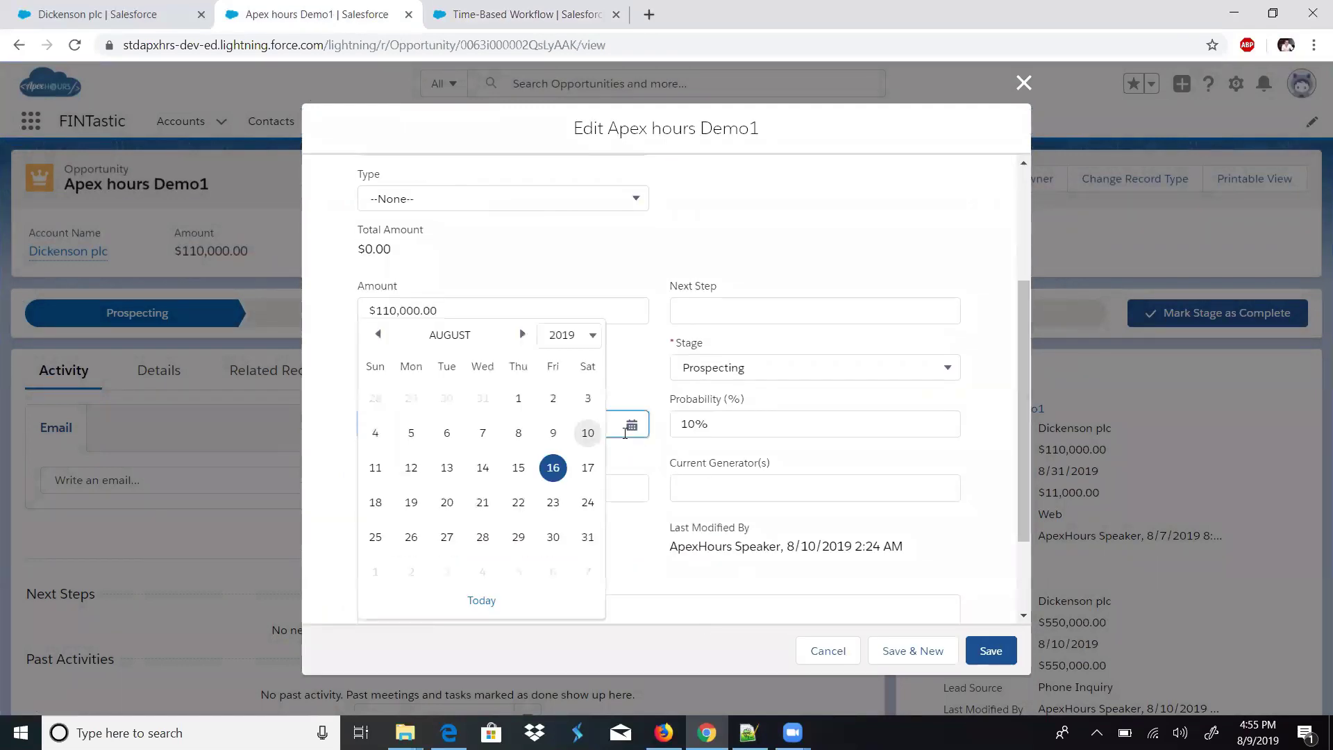
{"action": "left_click", "coordinate": [444, 468]}
{"action": "left_click", "coordinate": [992, 652]}
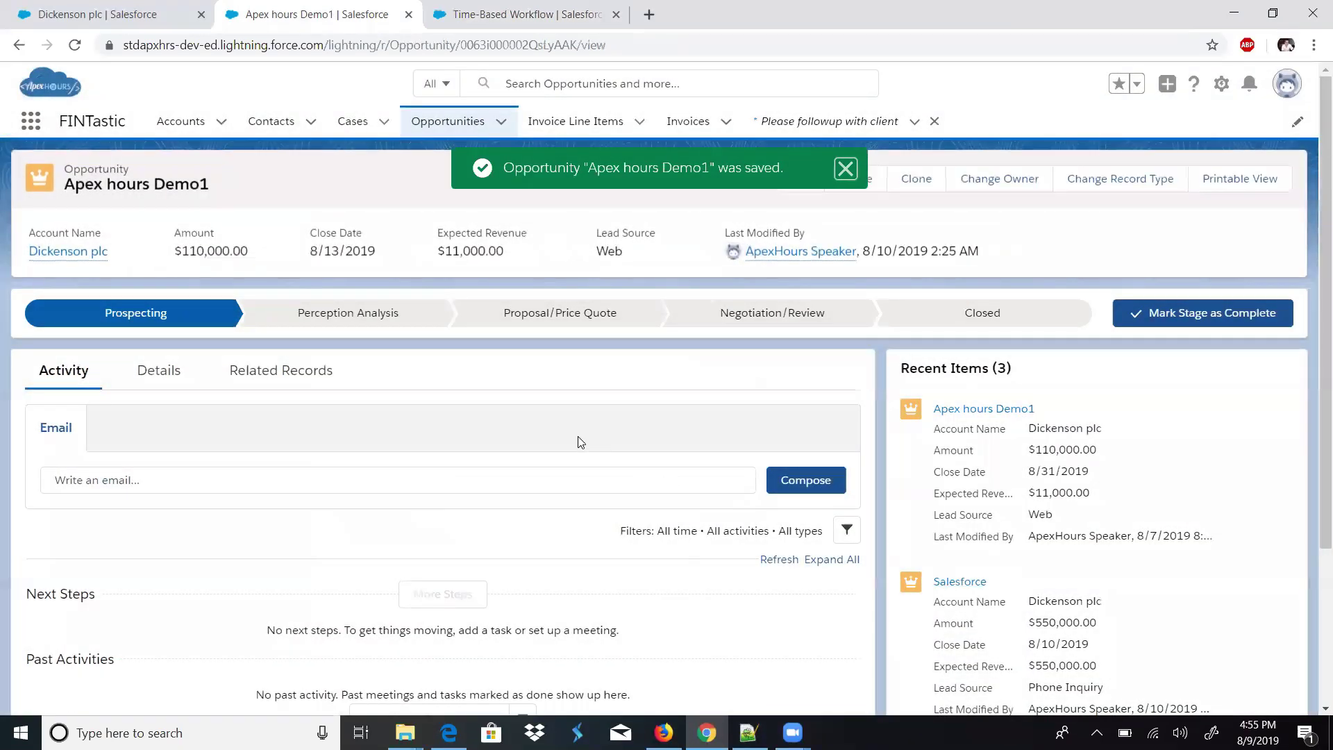
- Check the new 8/13/2019 close date and refresh the Time-Based Workflow queue to see the rescheduled alert
{"action": "triple_click", "coordinate": [351, 251]}
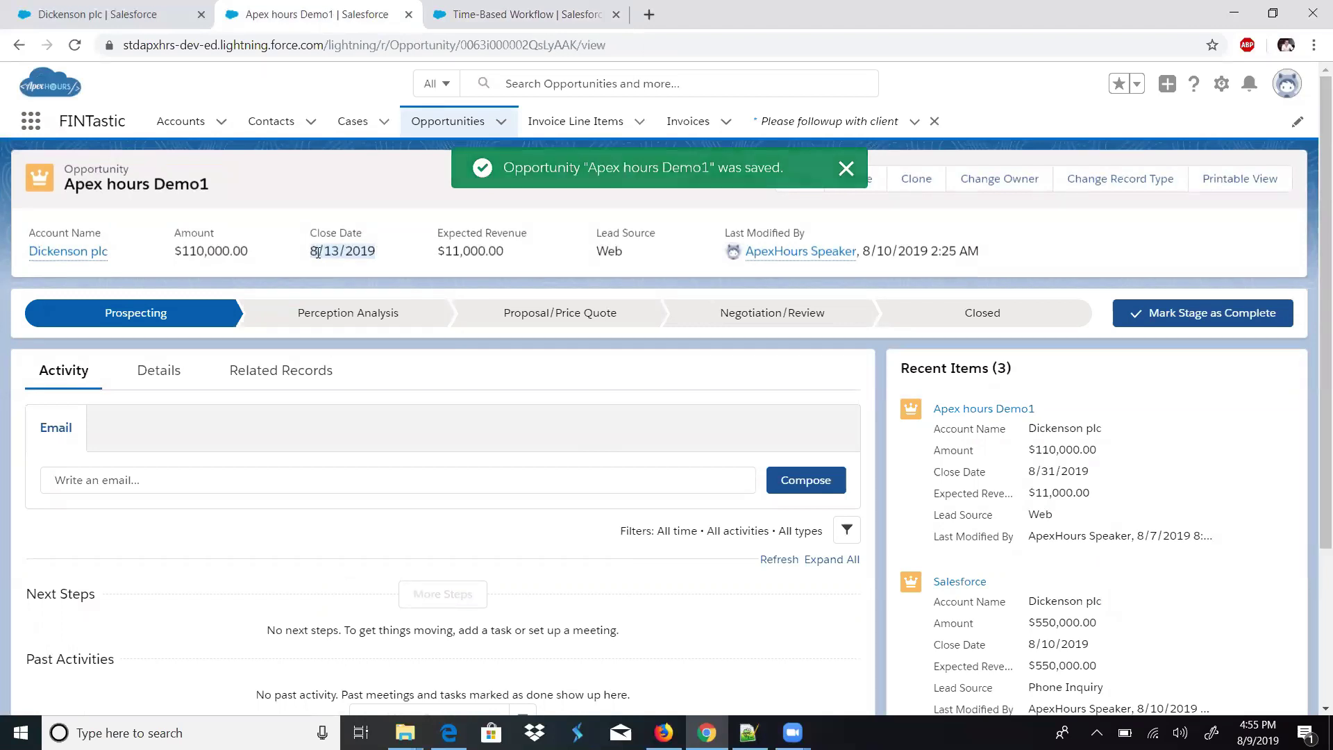
{"action": "double_click", "coordinate": [327, 252]}
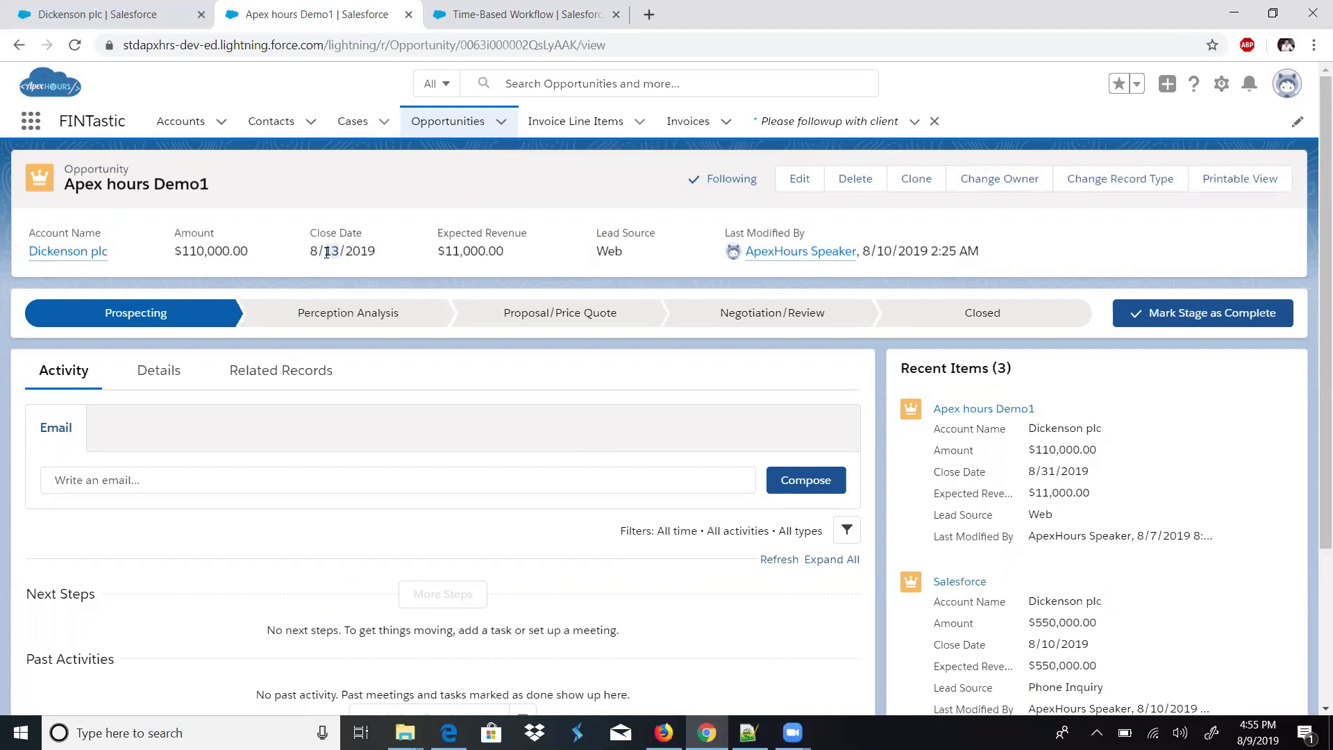
{"action": "left_click", "coordinate": [476, 13]}
{"action": "left_click", "coordinate": [785, 434]}
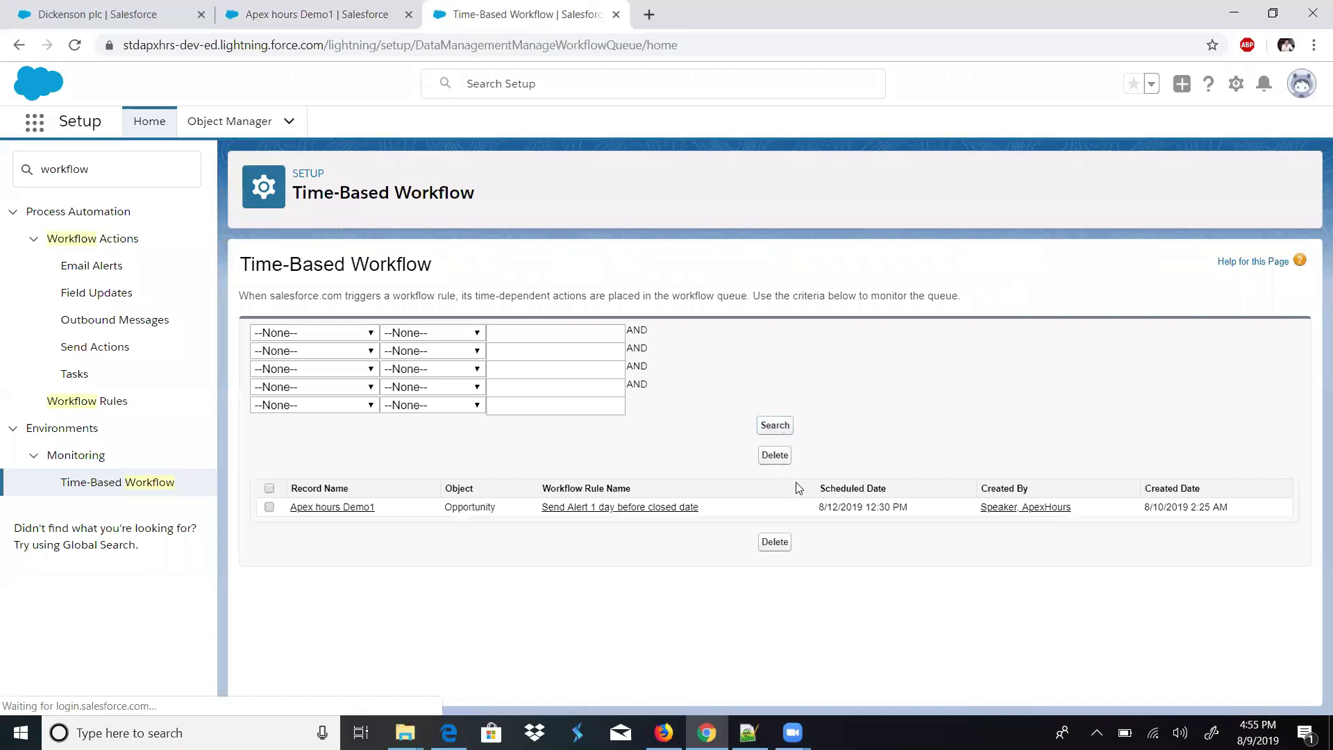
{"action": "left_click_drag", "start_coordinate": [817, 508], "coordinate": [908, 508]}
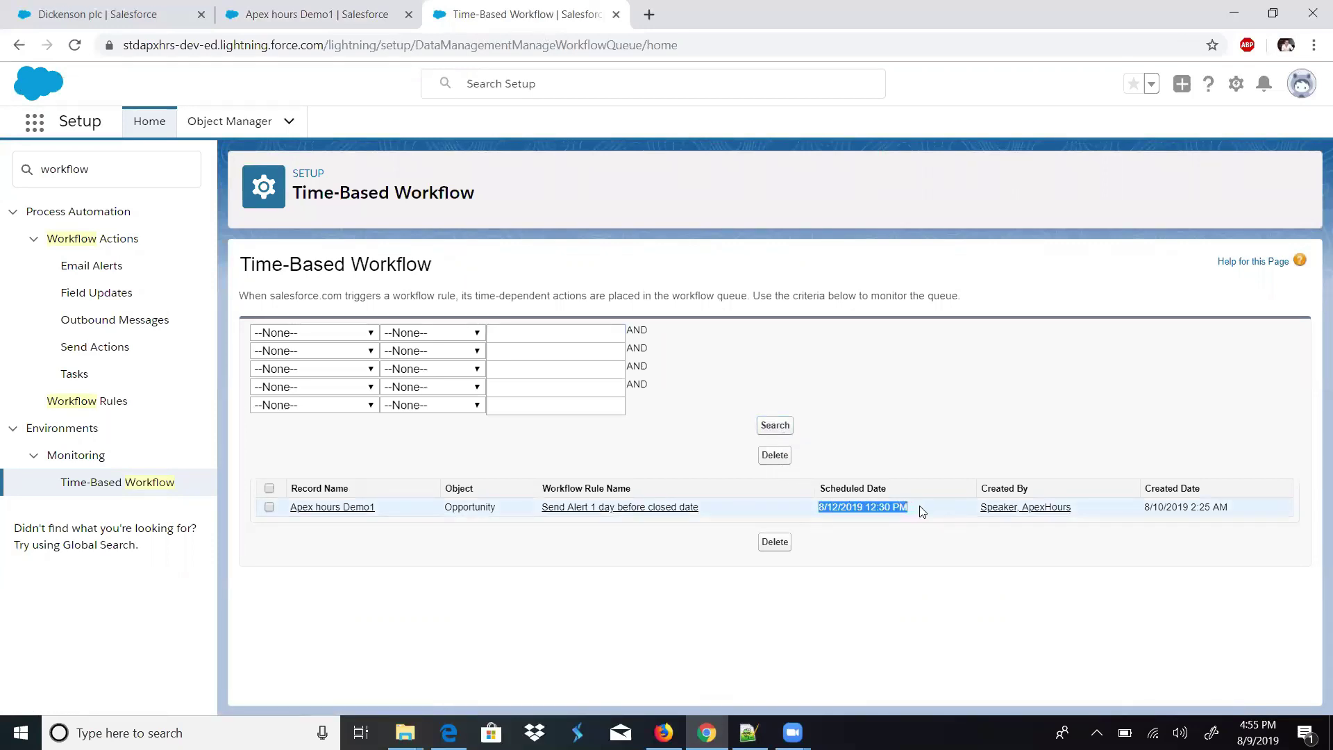
{"action": "left_click", "coordinate": [848, 489]}
{"action": "triple_click", "coordinate": [826, 492]}
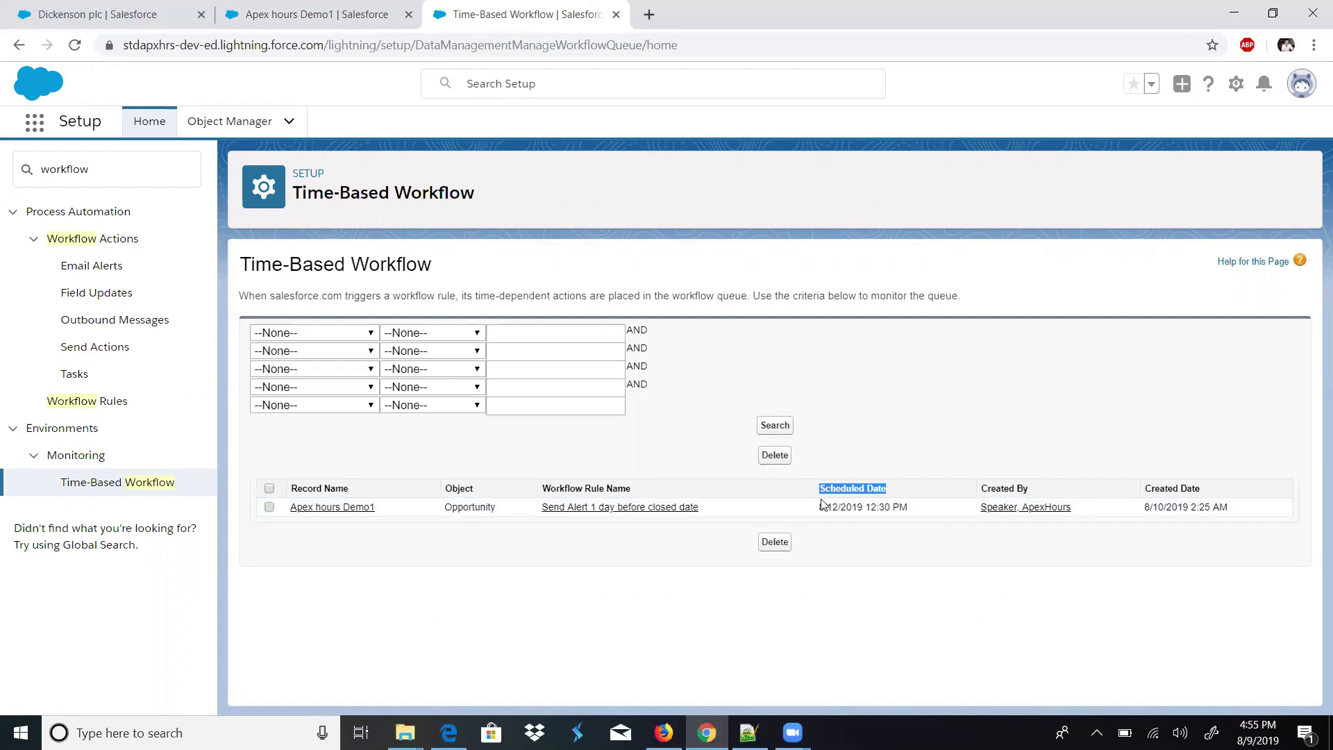
{"action": "left_click", "coordinate": [316, 14]}
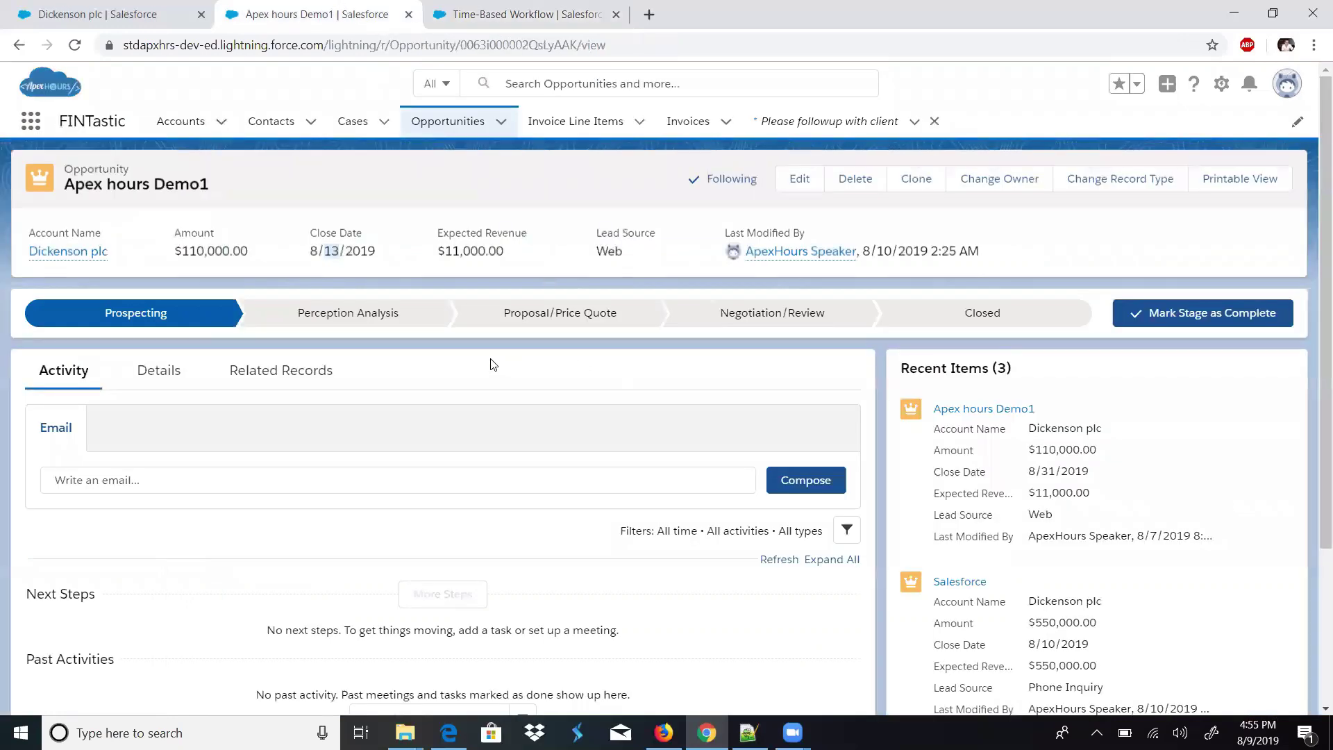
{"action": "left_click_drag", "start_coordinate": [374, 265], "coordinate": [316, 249]}
{"action": "triple_click", "coordinate": [351, 248]}
{"action": "left_click_drag", "start_coordinate": [328, 227], "coordinate": [357, 252]}
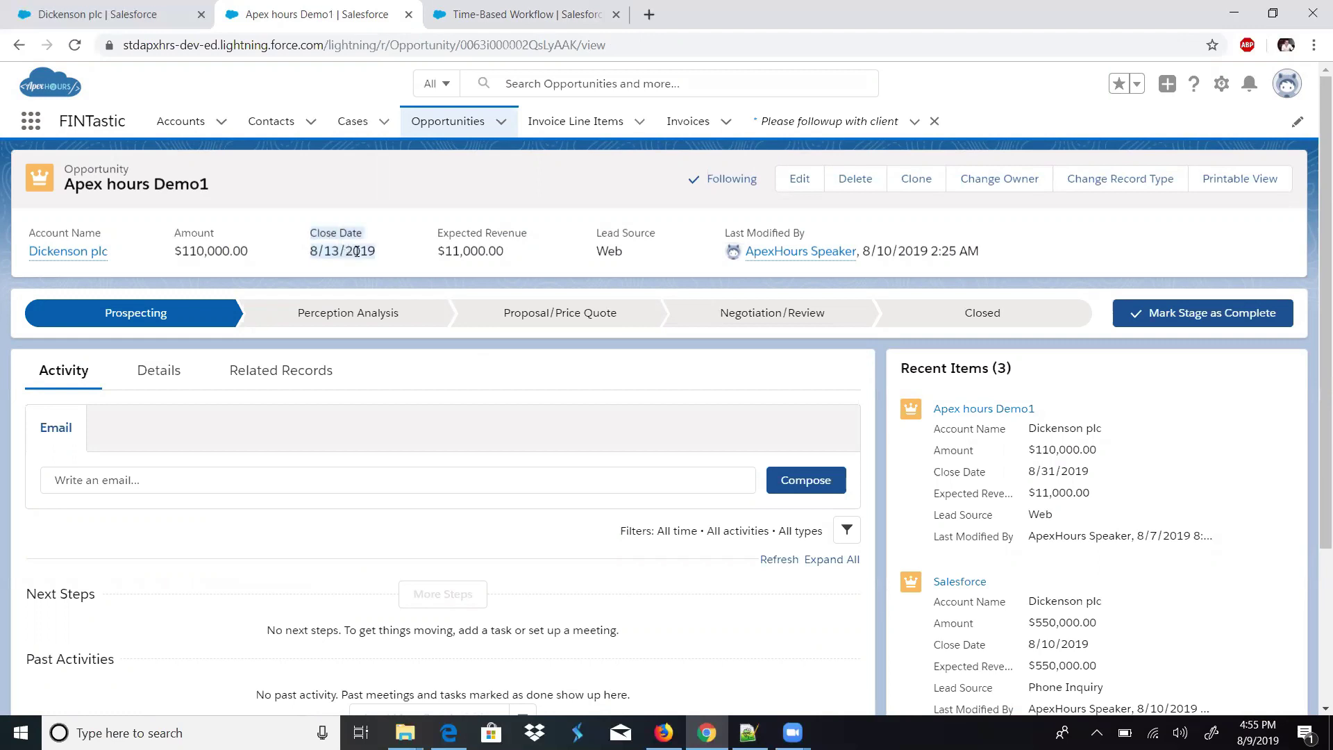
{"action": "left_click_drag", "start_coordinate": [357, 252], "coordinate": [312, 234]}
{"action": "left_click", "coordinate": [485, 7]}
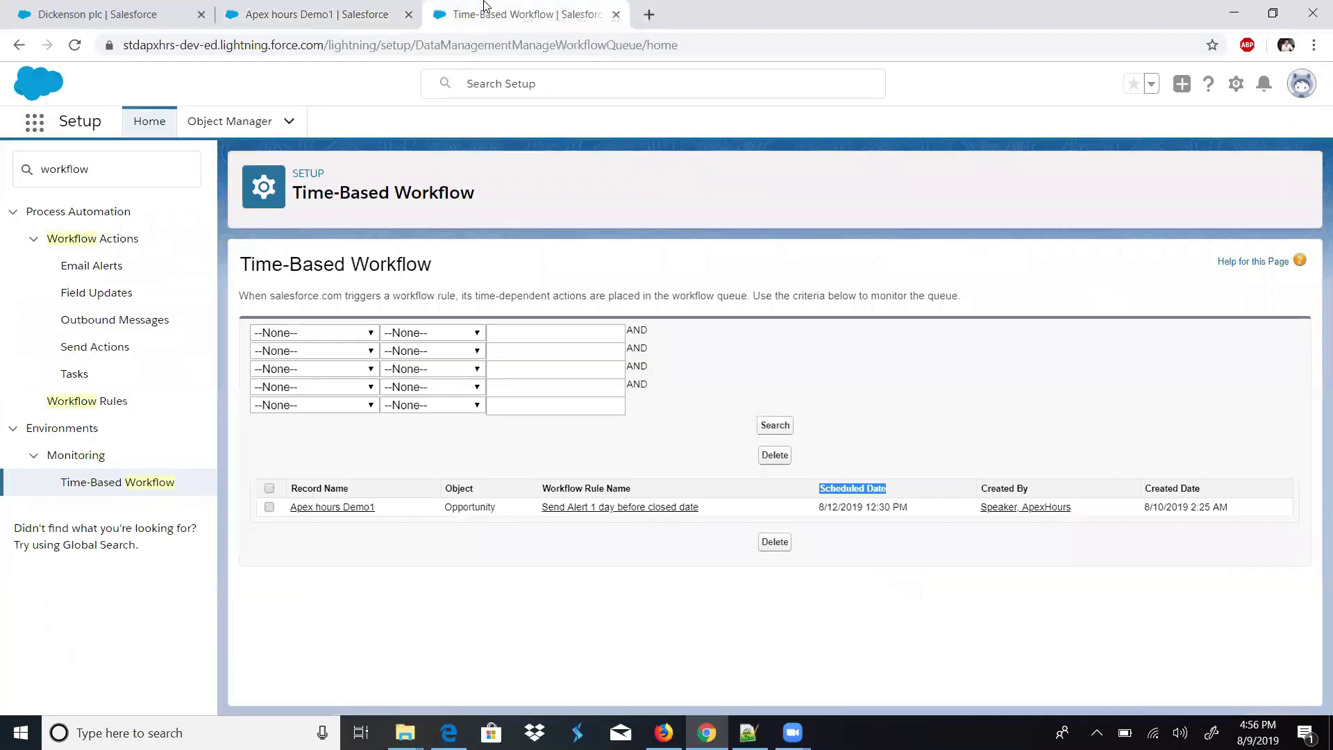
{"action": "left_click", "coordinate": [364, 9]}
{"action": "left_click", "coordinate": [486, 9]}
{"action": "left_click", "coordinate": [252, 7]}
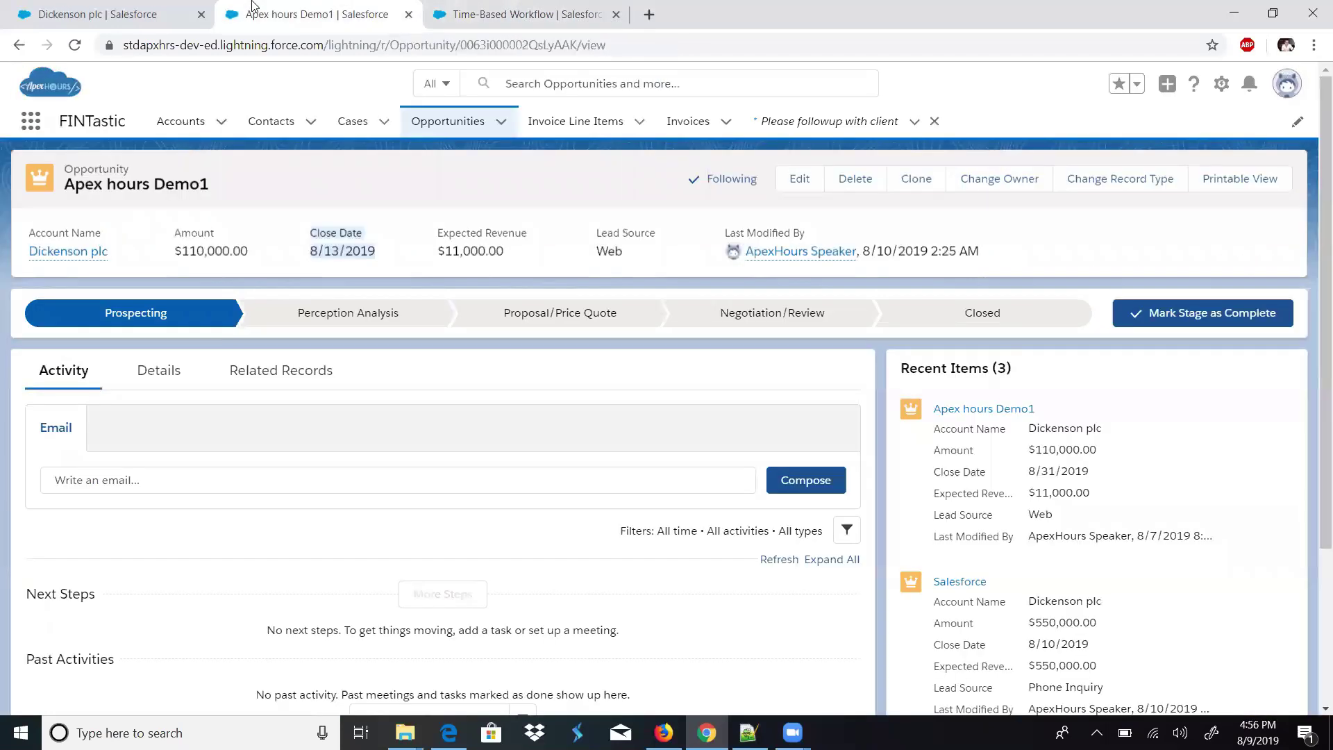
{"action": "key", "text": "ctrl+Tab"}
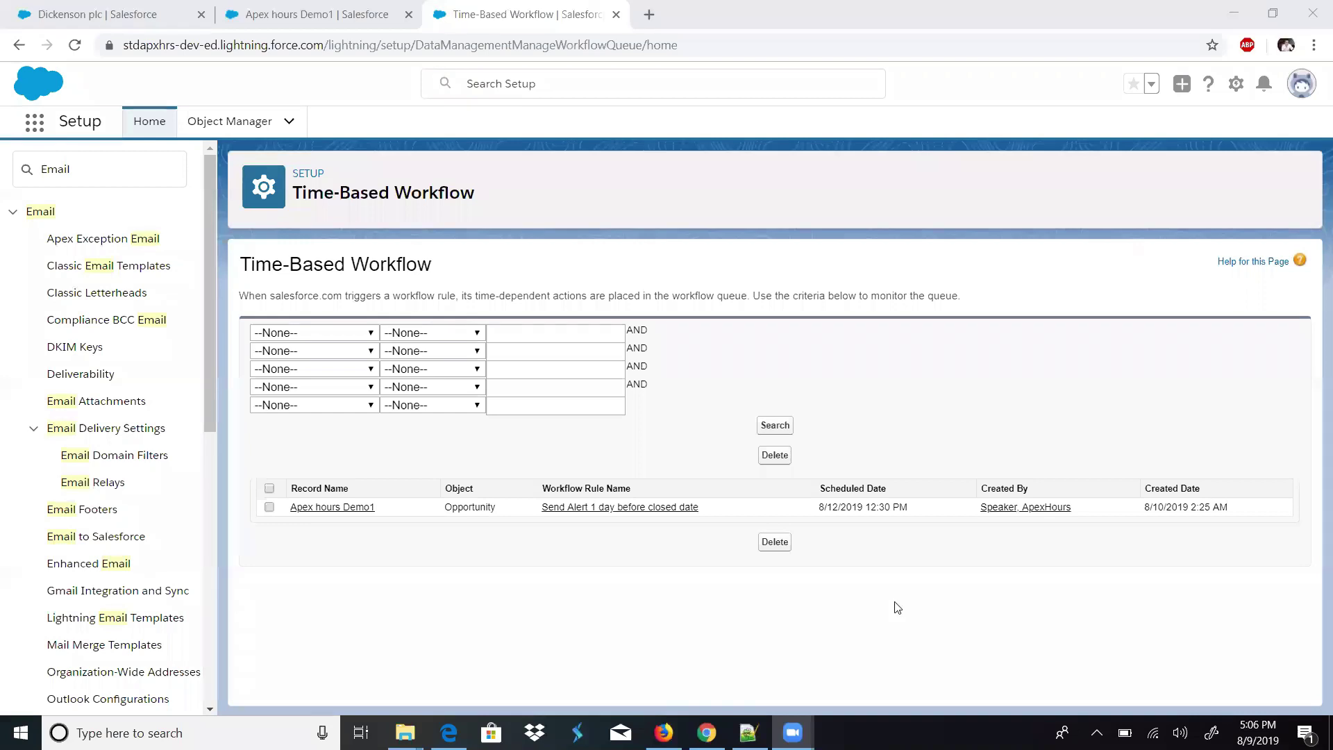
- Open Setup from the gear menu in a new tab and close the old Time-Based Workflow tab
{"action": "left_click", "coordinate": [898, 607]}
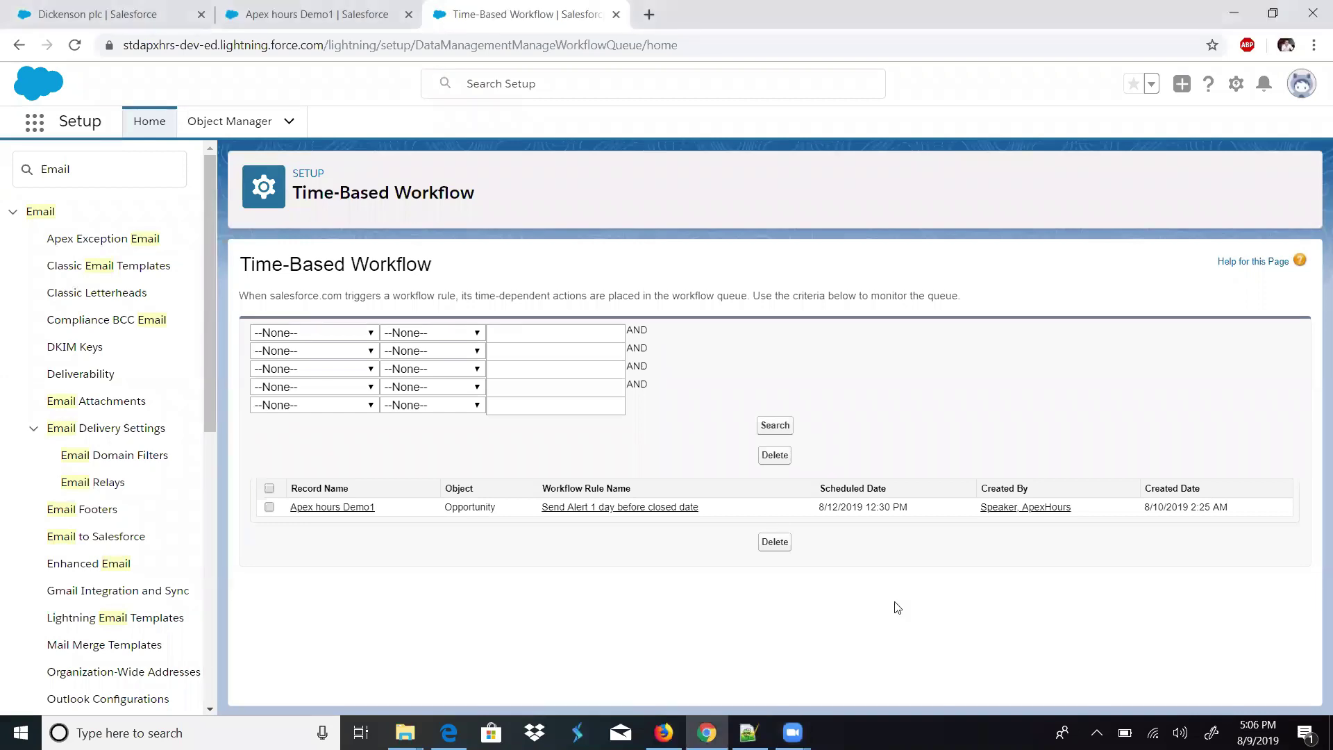
{"action": "left_click", "coordinate": [1236, 84]}
{"action": "left_click", "coordinate": [1180, 129]}
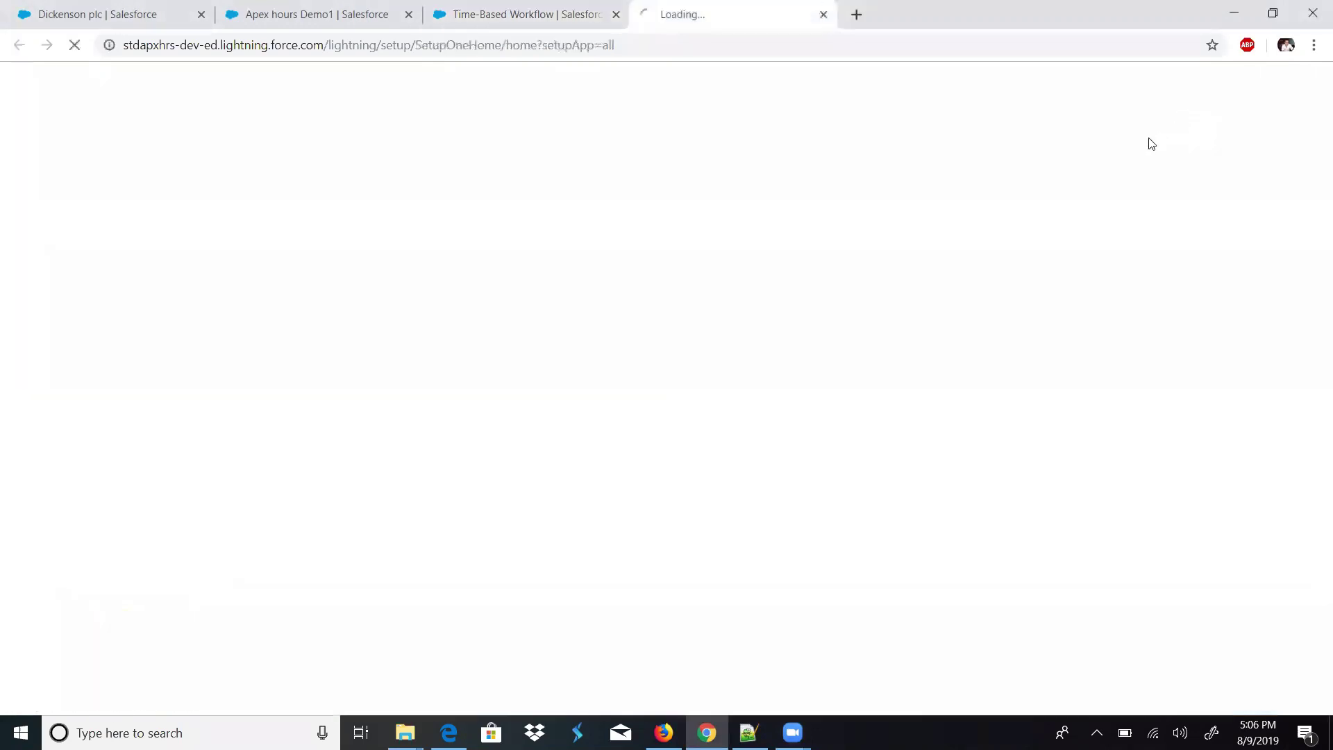
{"action": "left_click", "coordinate": [614, 17]}
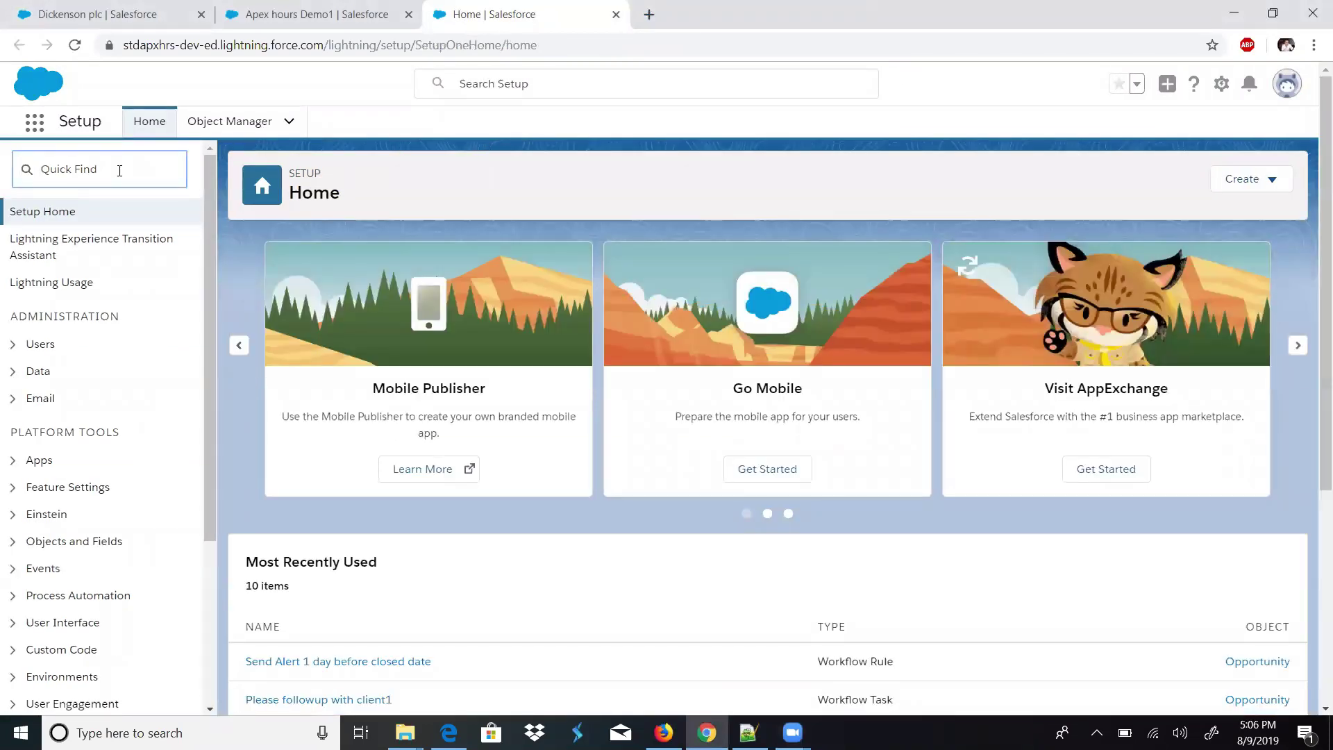
- Find Classic Email Templates via Quick Find 'email t' and start a new template
{"action": "type", "text": "email t"}
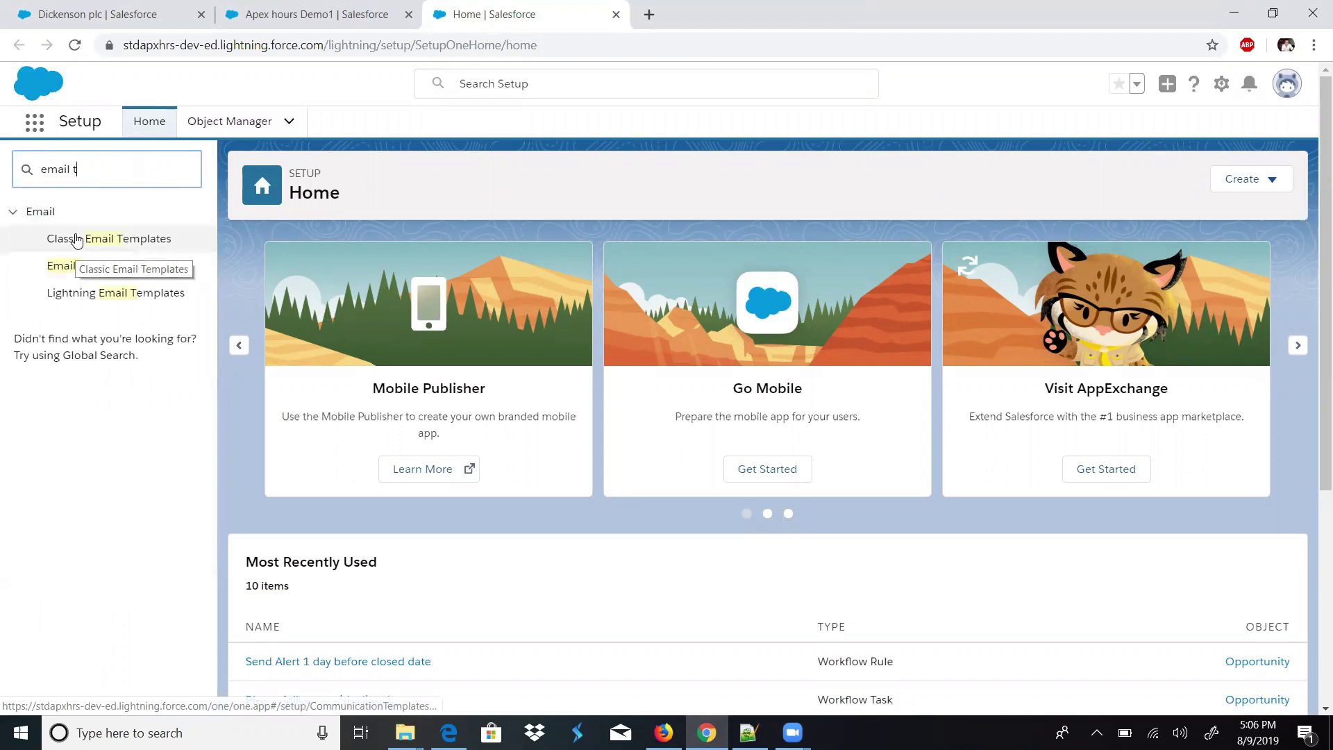
{"action": "left_click", "coordinate": [80, 240]}
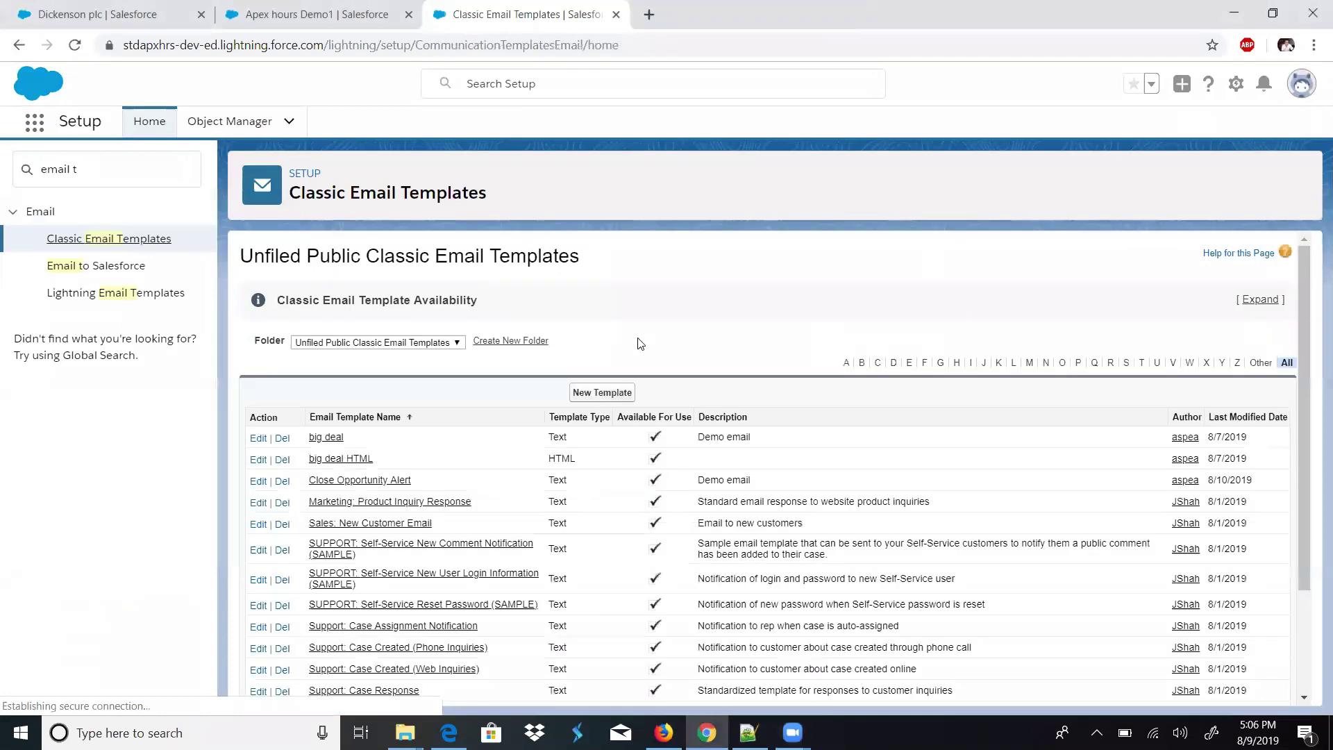
{"action": "left_click", "coordinate": [603, 393]}
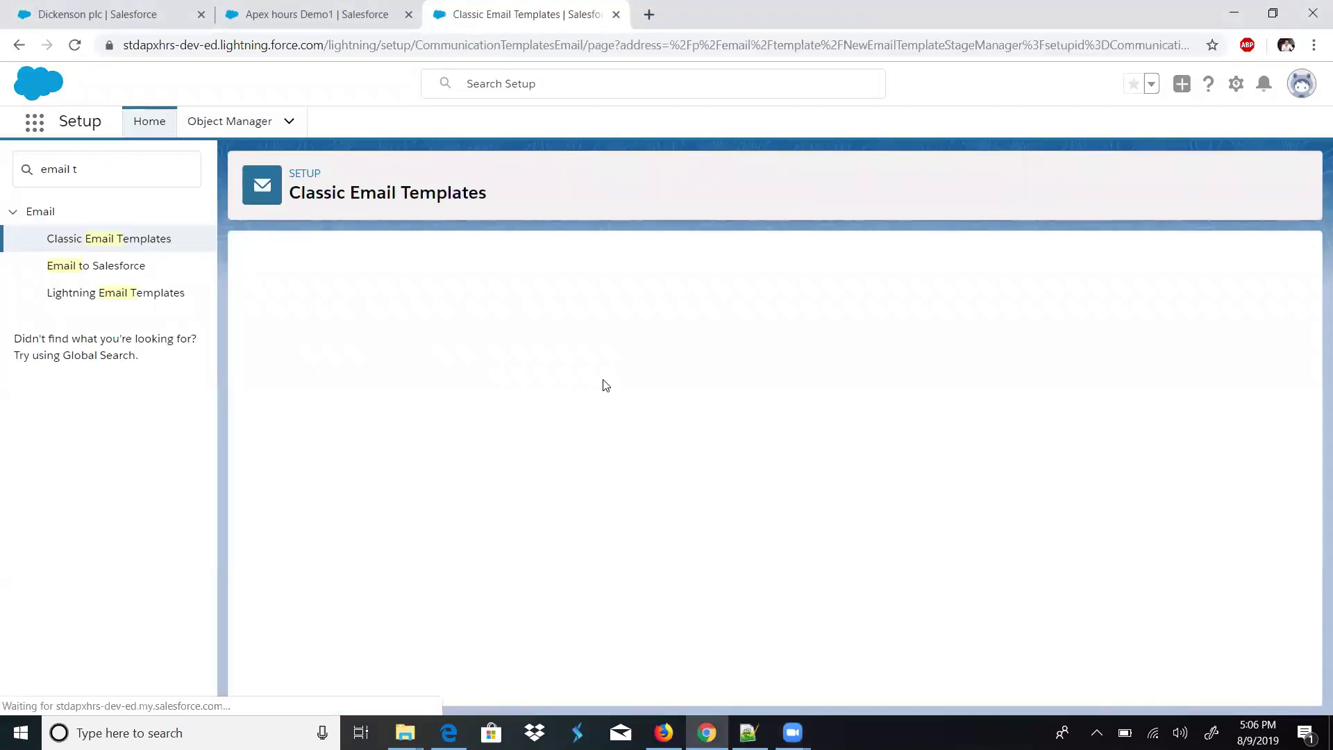
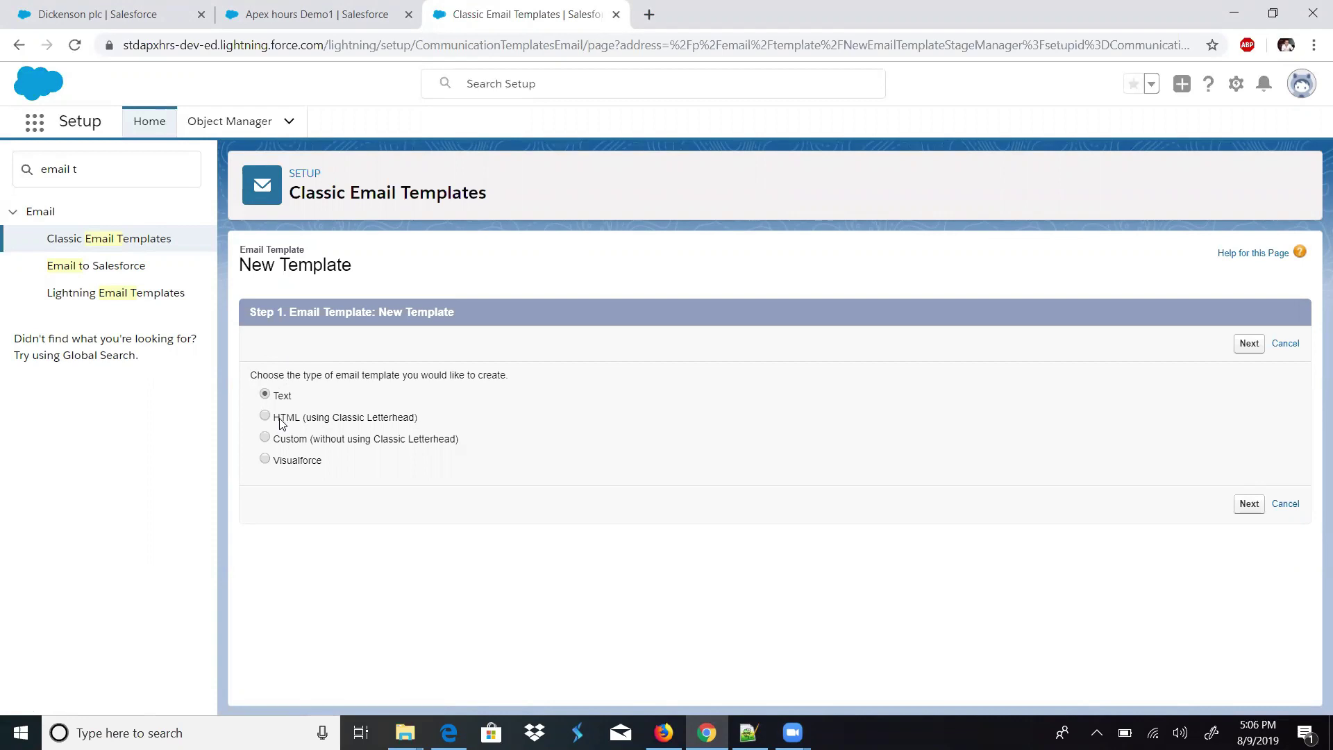
- Compare the HTML, Custom and Visualforce template types, then continue with Text
{"action": "left_click_drag", "start_coordinate": [275, 419], "coordinate": [419, 427]}
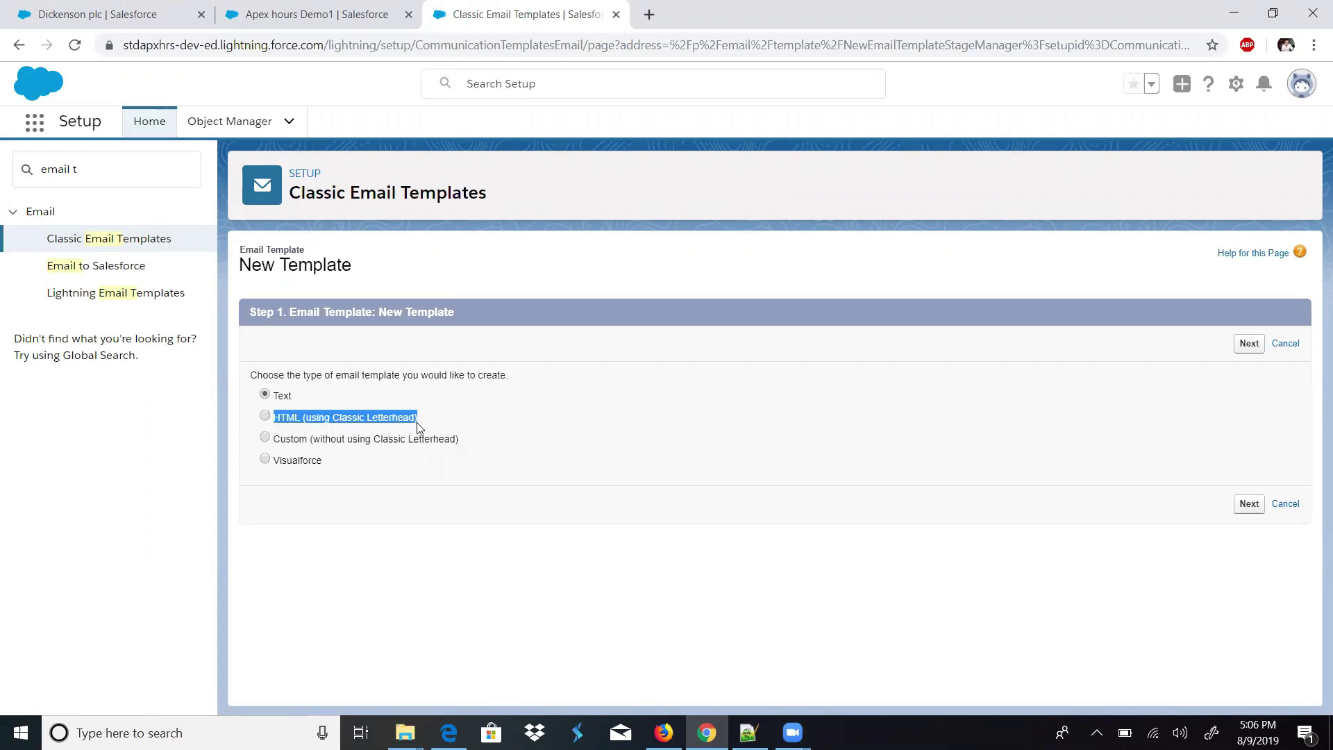
{"action": "left_click", "coordinate": [278, 448]}
{"action": "left_click_drag", "start_coordinate": [277, 446], "coordinate": [463, 445]}
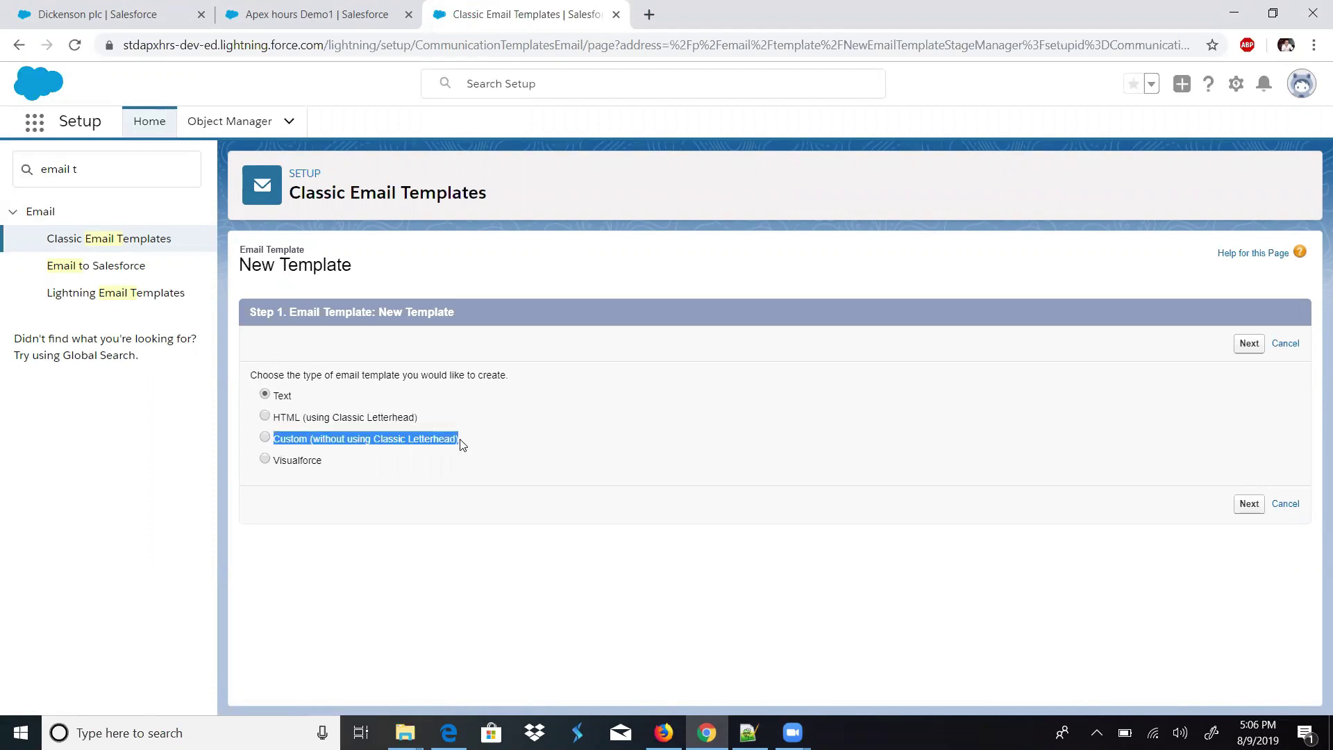
{"action": "left_click", "coordinate": [316, 467]}
{"action": "left_click_drag", "start_coordinate": [316, 466], "coordinate": [277, 467]}
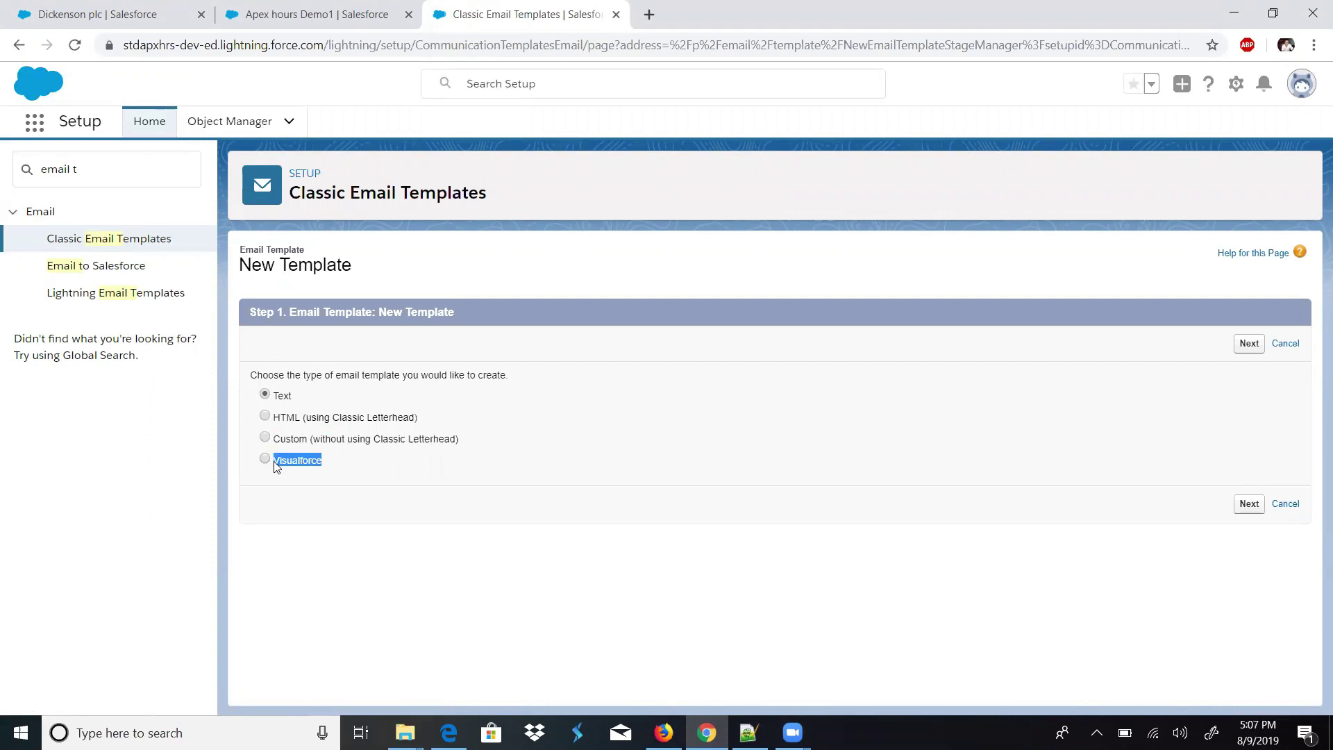
{"action": "left_click", "coordinate": [286, 403]}
{"action": "left_click", "coordinate": [1248, 344]}
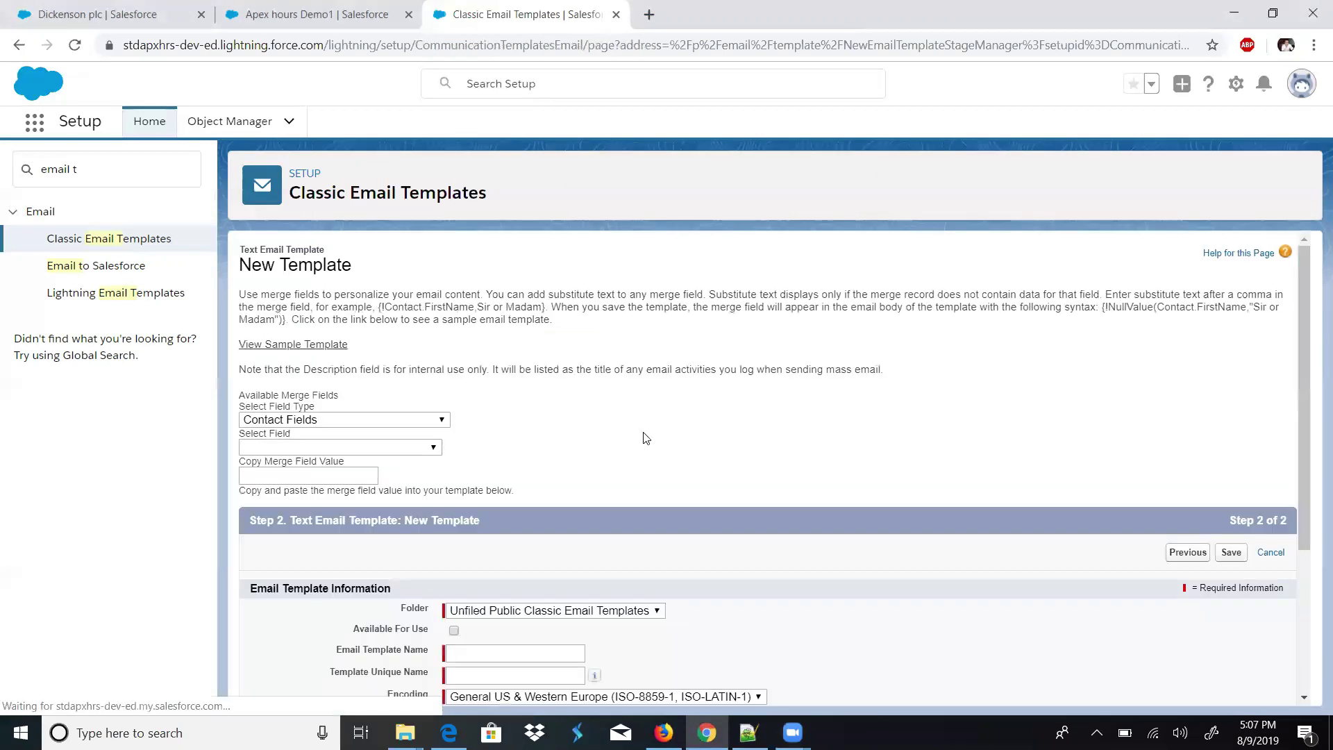
- Keep the Unfiled Public Classic Email Templates folder and mark the template Available For Use
{"action": "left_click_drag", "start_coordinate": [1302, 355], "coordinate": [1314, 497]}
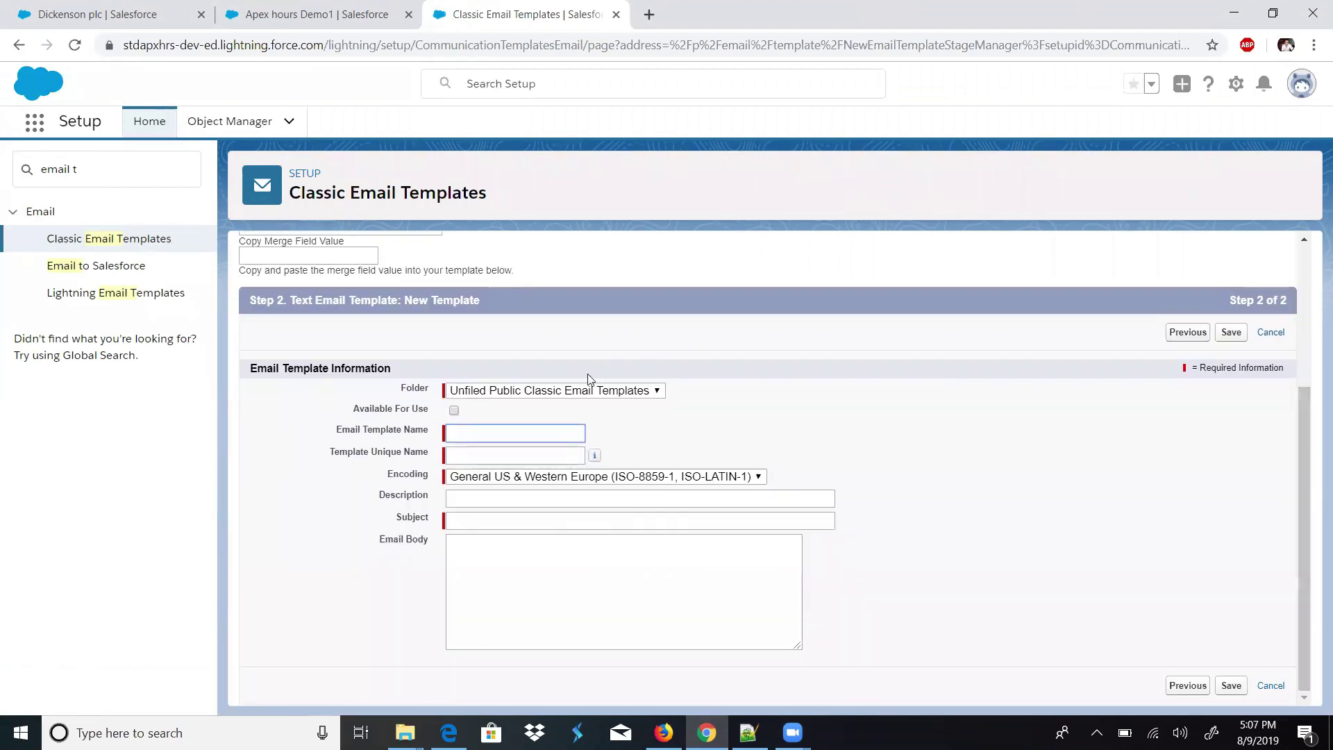
{"action": "left_click", "coordinate": [569, 393]}
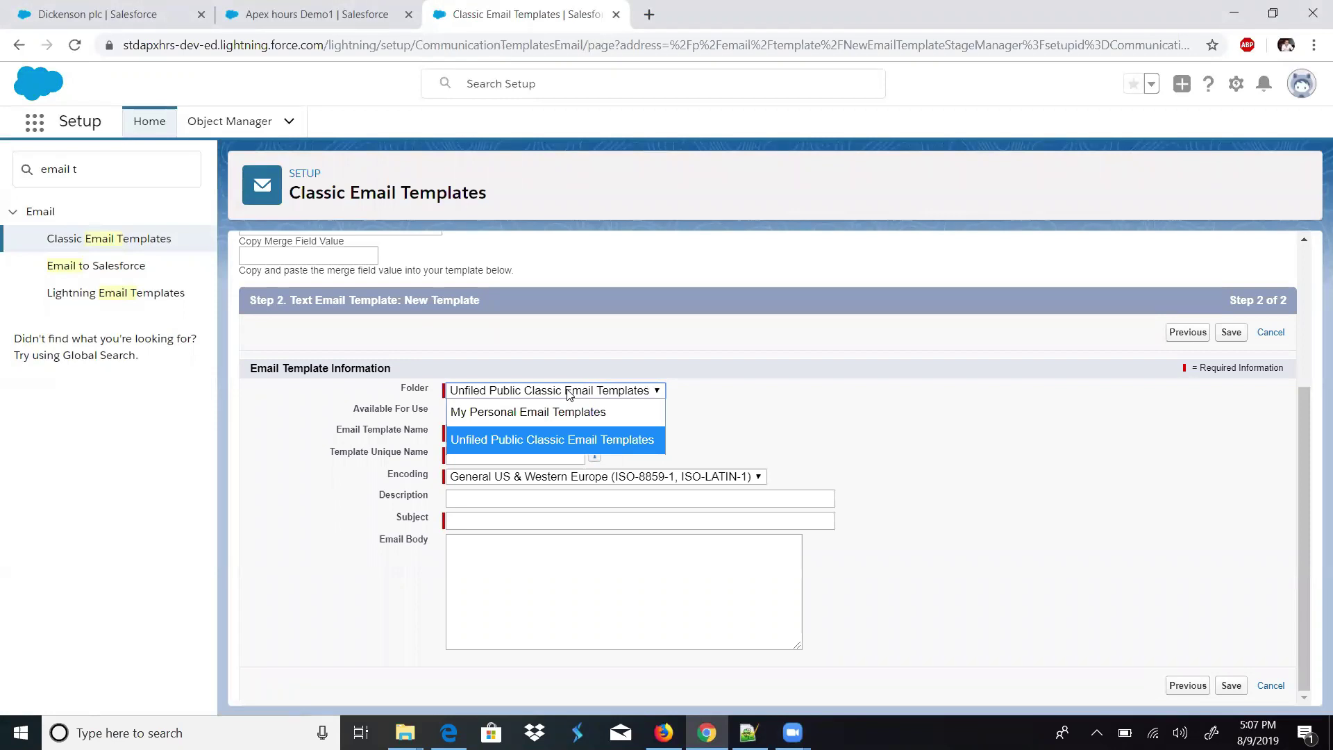
{"action": "left_click", "coordinate": [570, 392]}
{"action": "left_click", "coordinate": [571, 391]}
{"action": "left_click", "coordinate": [558, 438]}
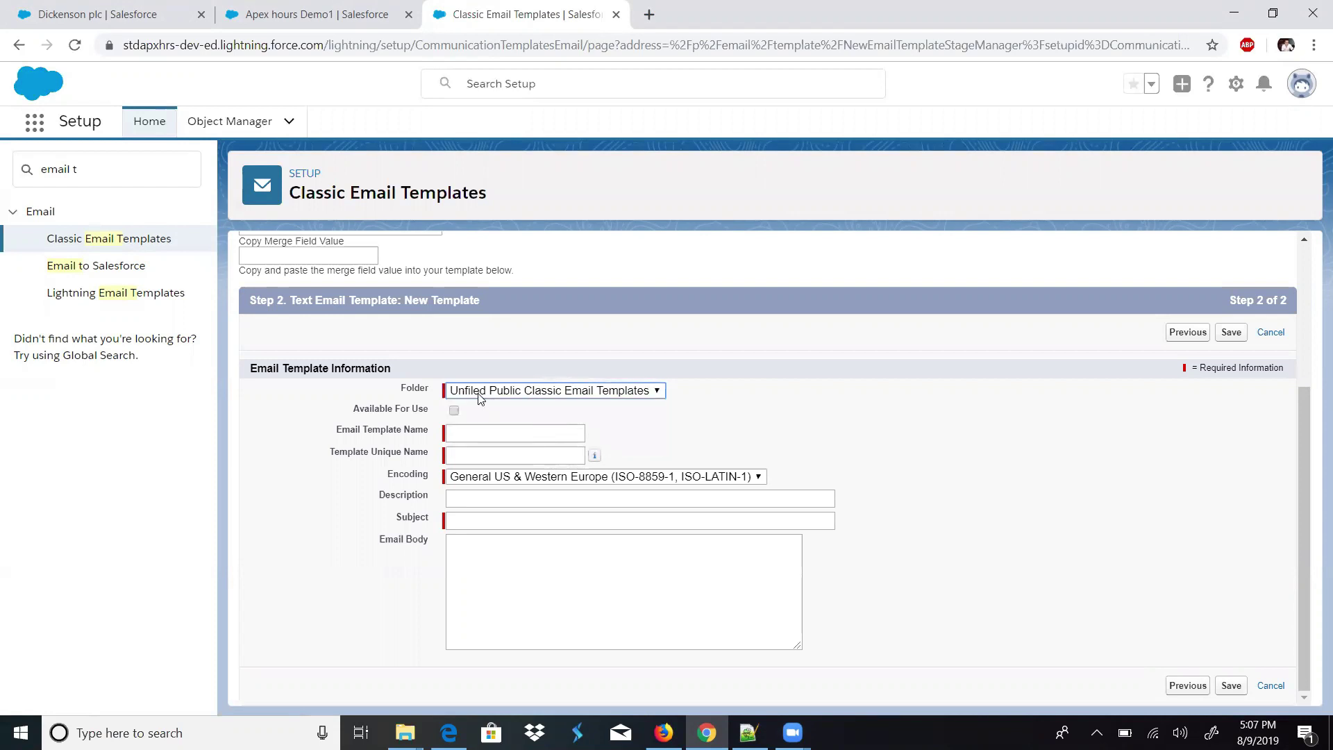
{"action": "left_click_drag", "start_coordinate": [434, 417], "coordinate": [349, 415]}
{"action": "left_click", "coordinate": [455, 411]}
- Name the template 'My Custom Closed Opportunity Template' so the unique name auto-fills
{"action": "left_click", "coordinate": [461, 436]}
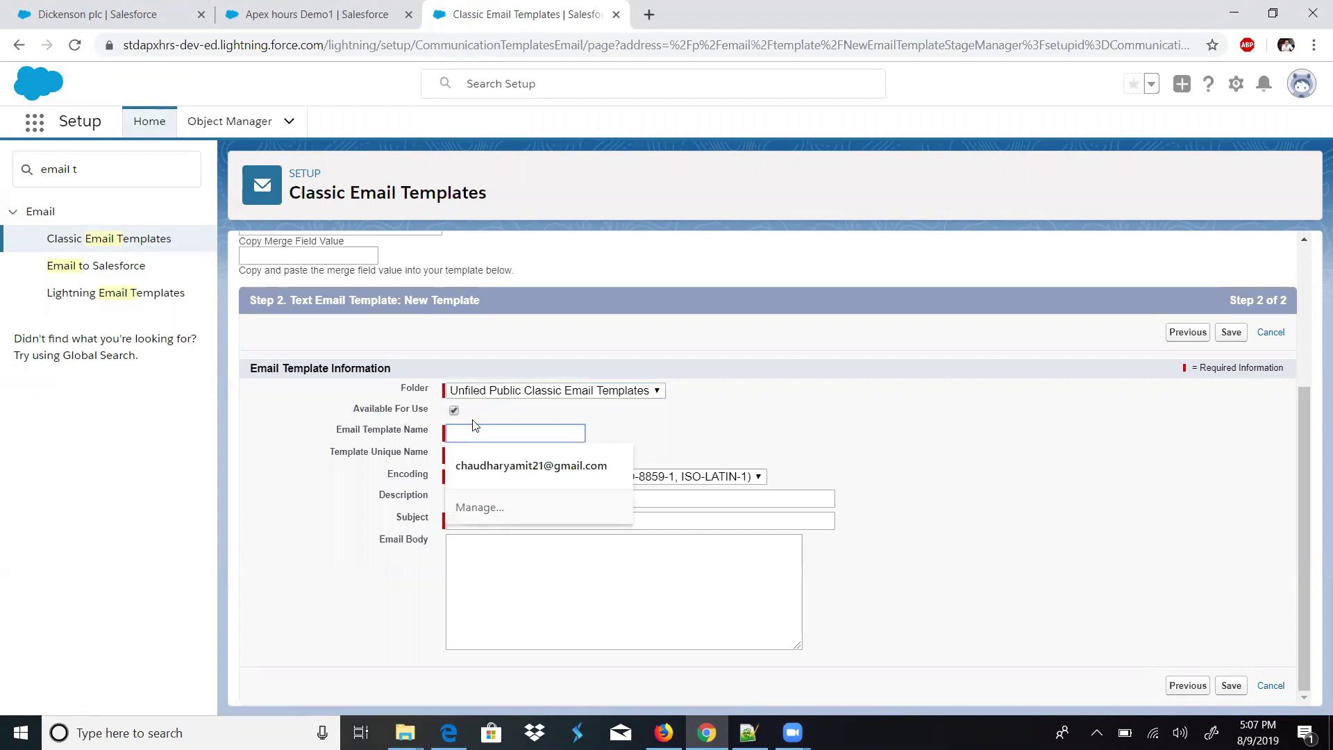
{"action": "left_click", "coordinate": [484, 425]}
{"action": "left_click", "coordinate": [483, 426]}
{"action": "type", "text": "My Custom "}
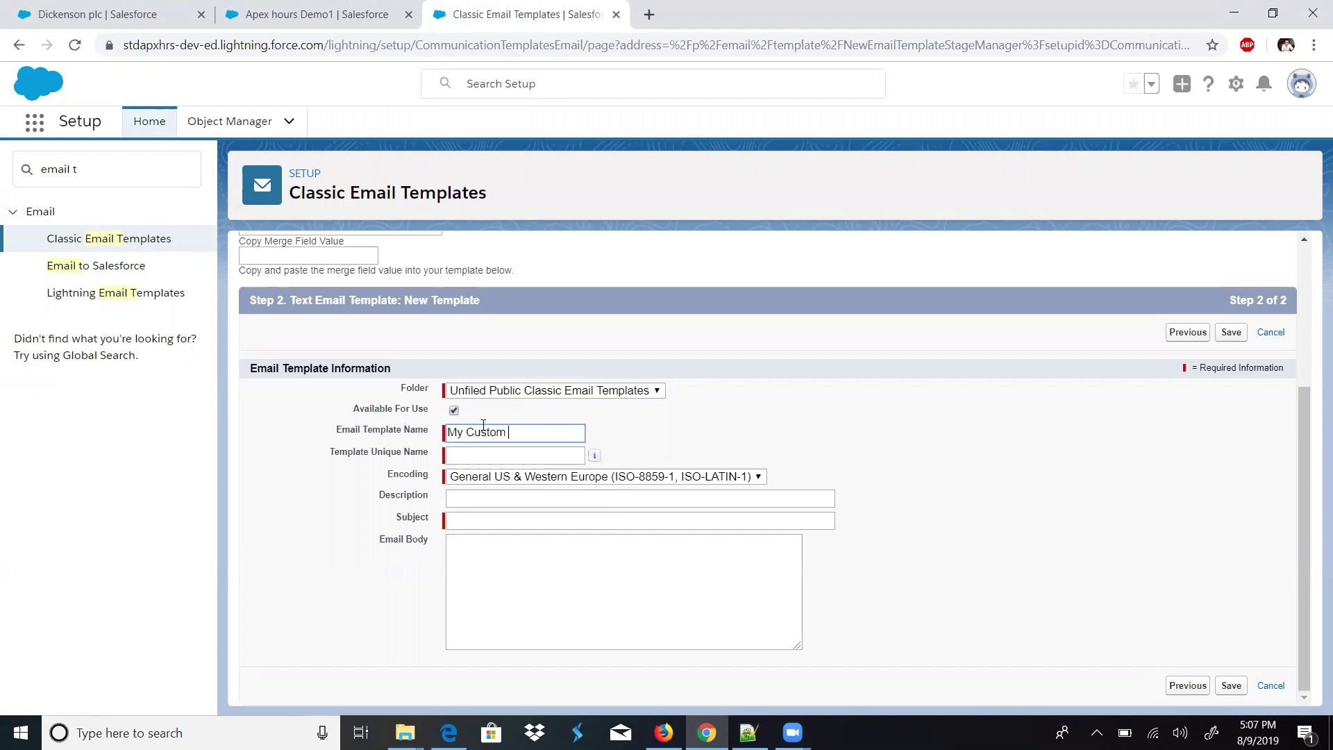
{"action": "type", "text": "Closed Opportunity T"}
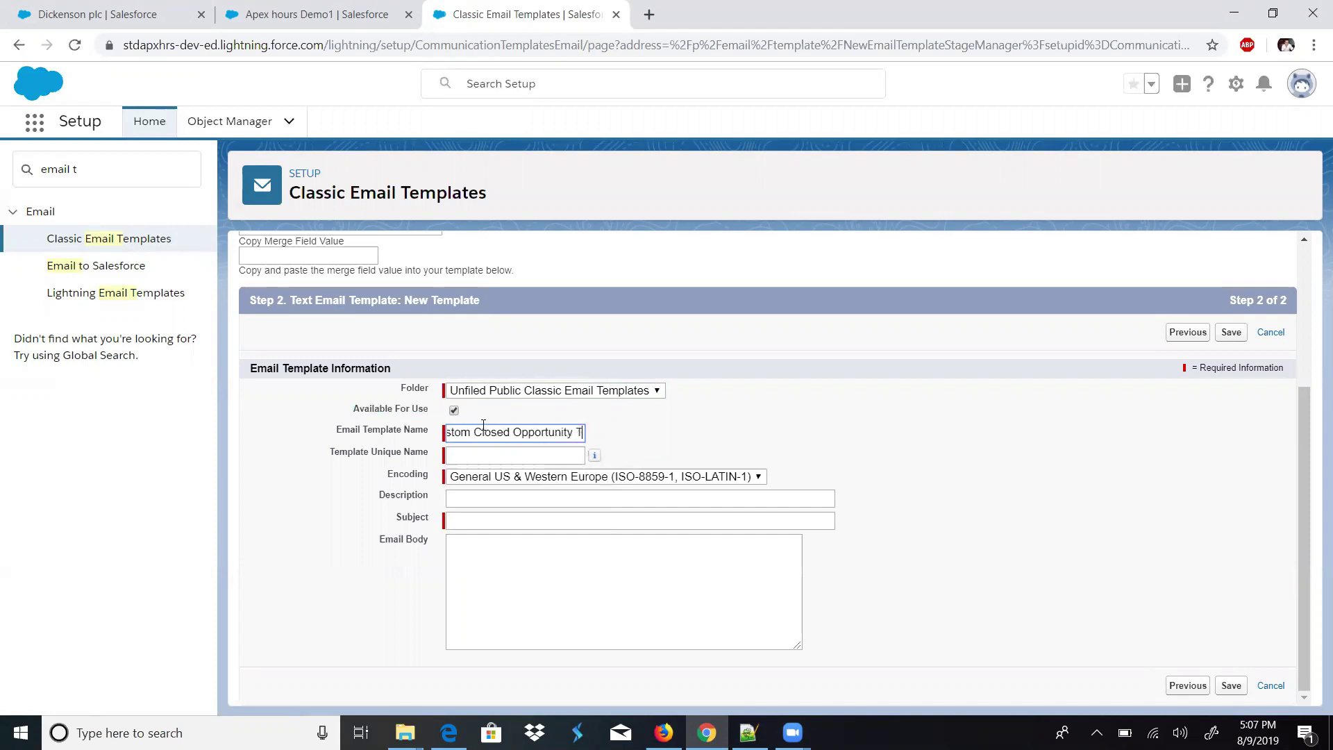
{"action": "type", "text": "emplate"}
{"action": "key", "text": "Tab"}
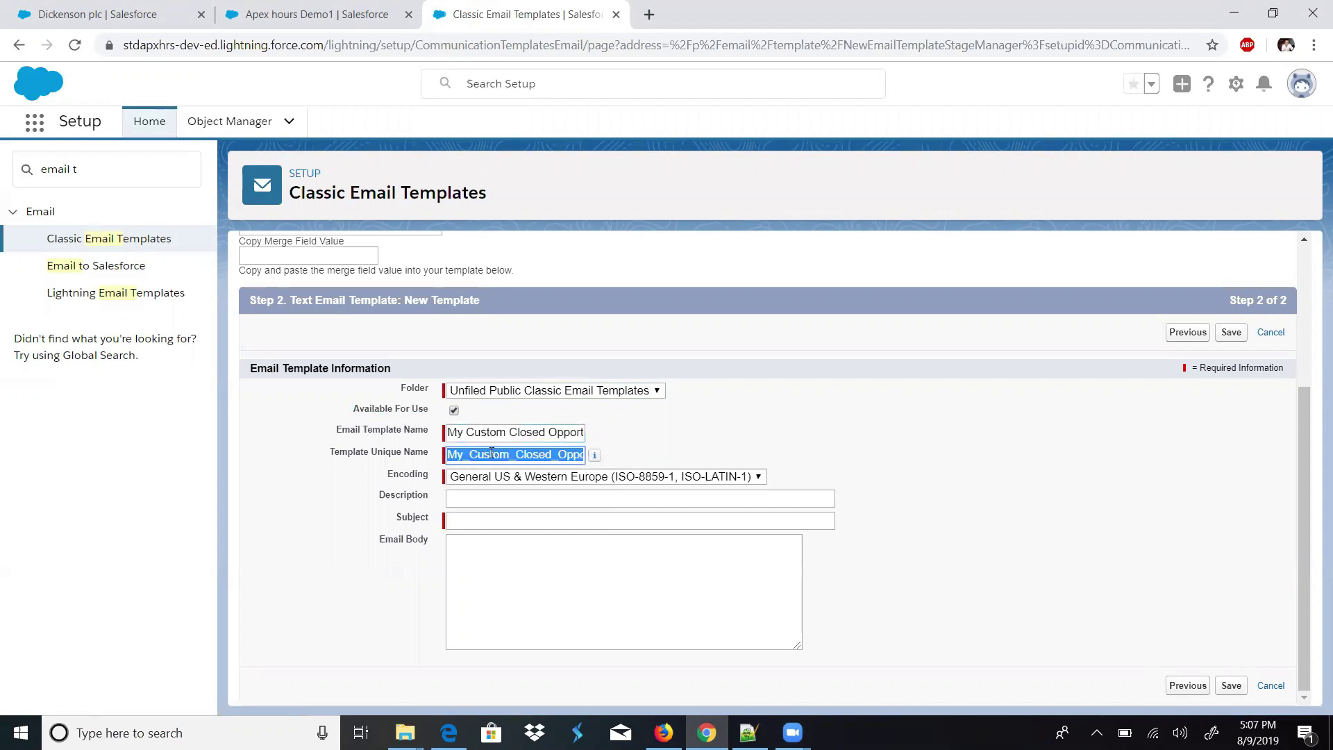
- Enter 'Opportunity Closed Notification' as the template subject
{"action": "left_click", "coordinate": [480, 499]}
{"action": "left_click", "coordinate": [476, 520]}
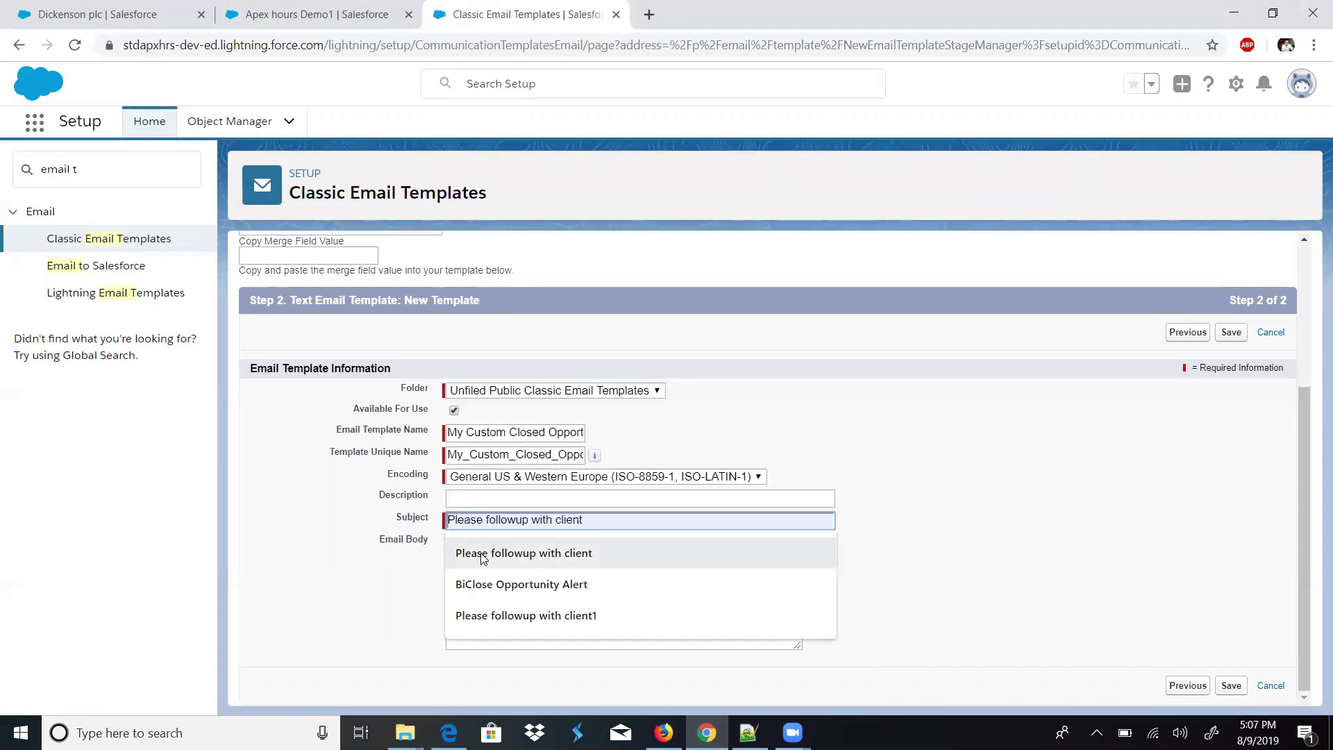
{"action": "left_click", "coordinate": [361, 579]}
{"action": "left_click", "coordinate": [458, 527]}
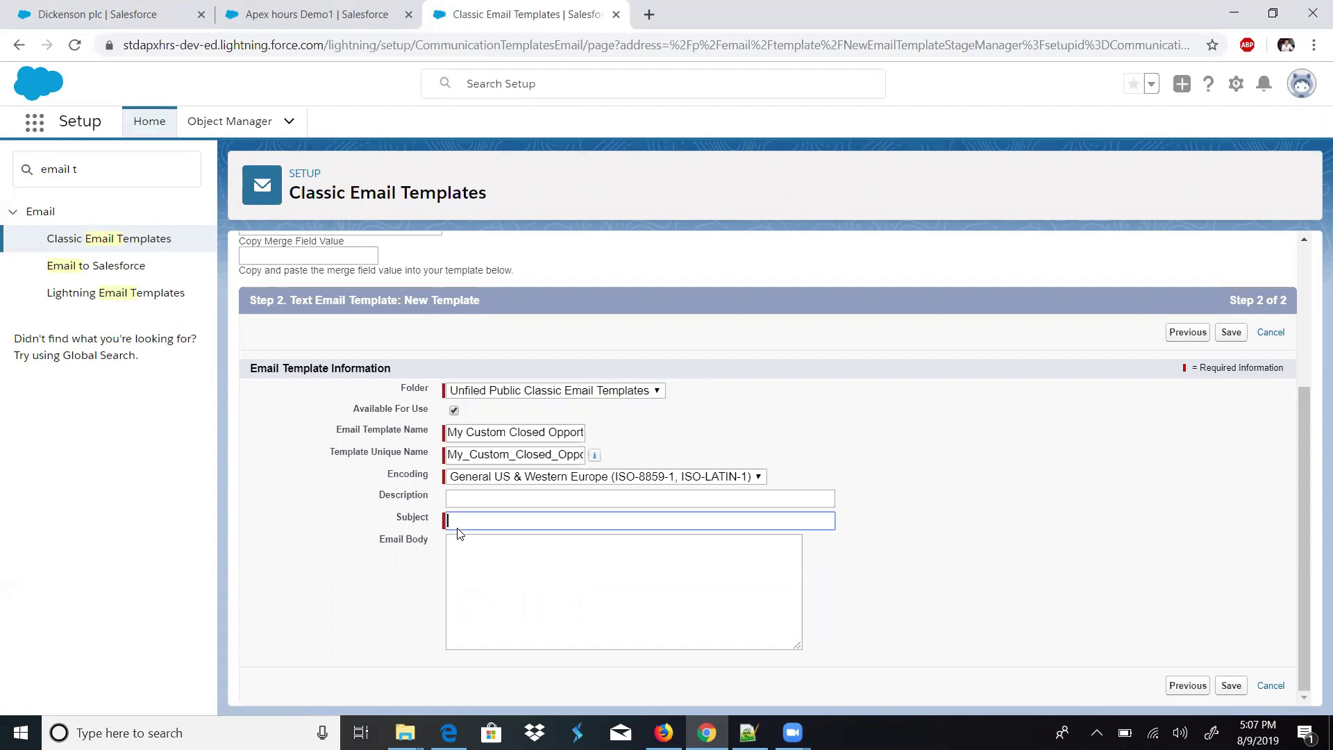
{"action": "type", "text": "Opportunity Closed Notif"}
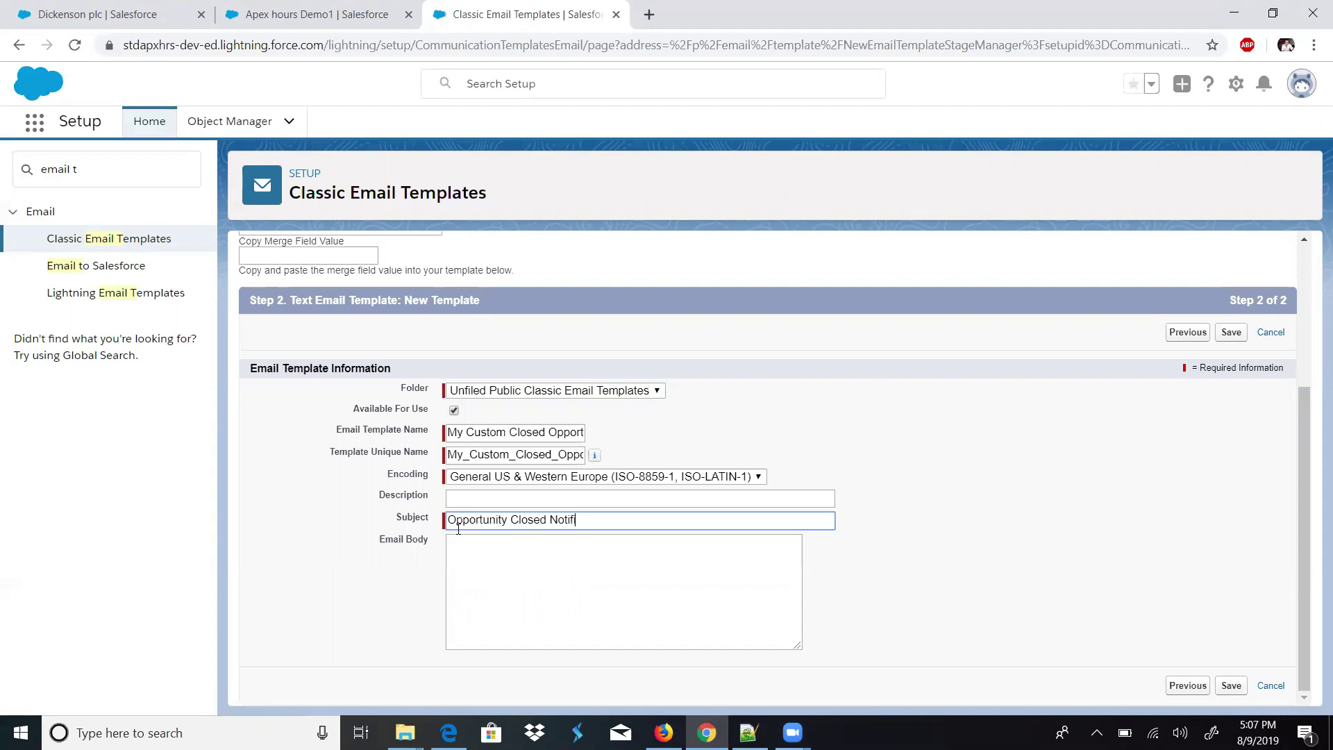
{"action": "type", "text": "ication"}
{"action": "key", "text": "Tab"}
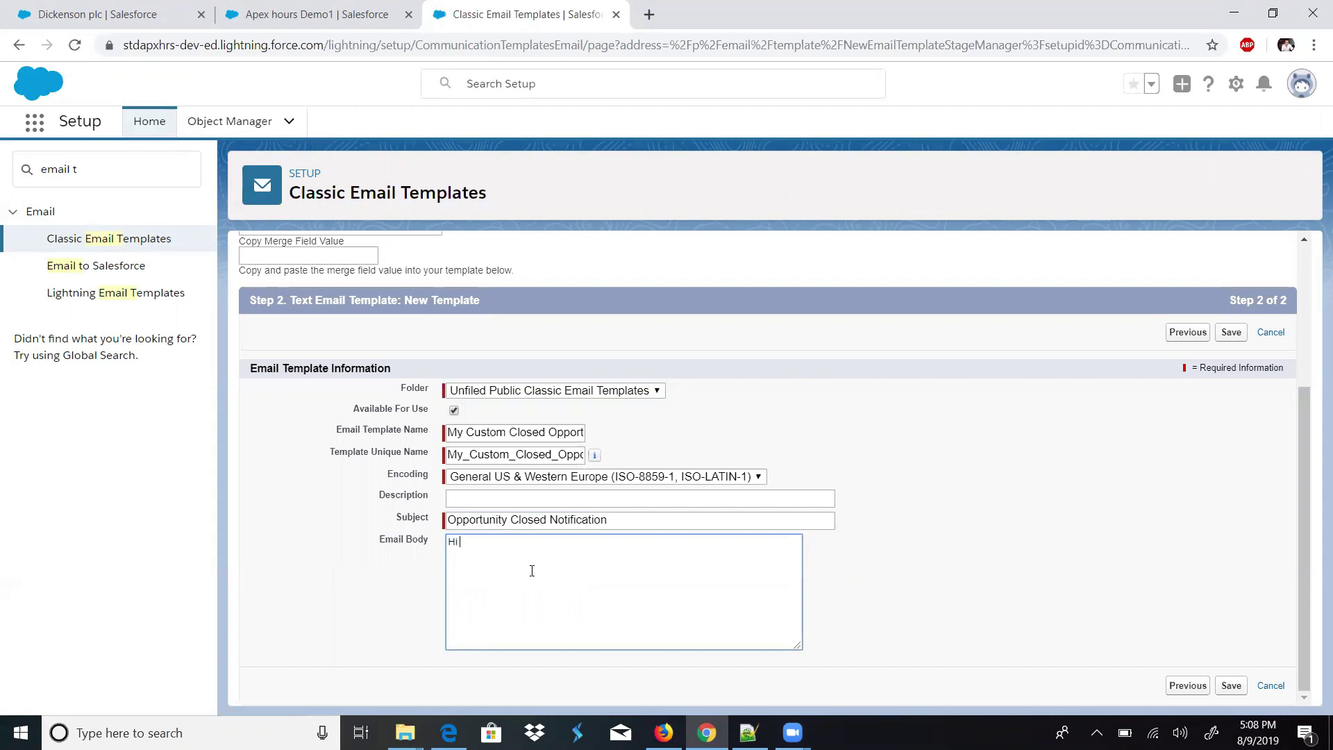
- Insert the Opportunity Owner First Name merge field after 'Hi' in the body
{"action": "left_click_drag", "start_coordinate": [1311, 437], "coordinate": [1295, 391]}
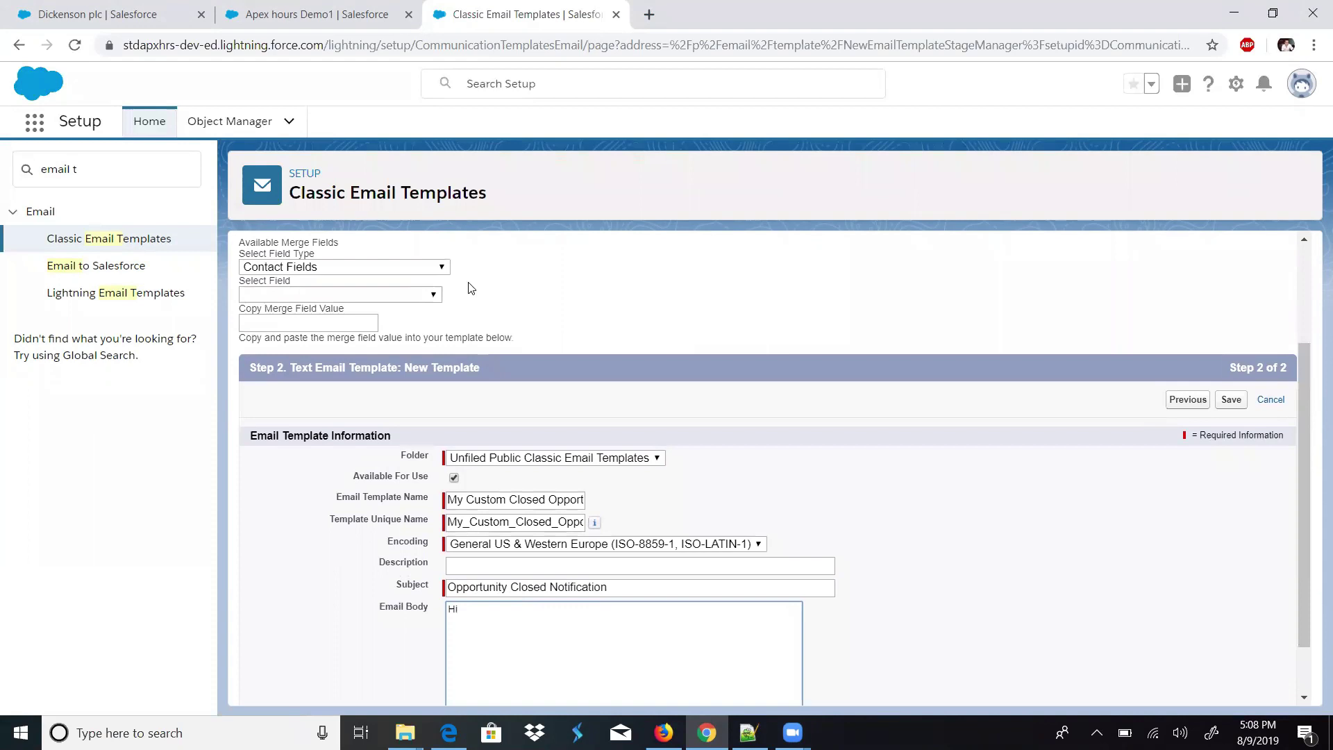
{"action": "left_click", "coordinate": [373, 267]}
{"action": "left_click_drag", "start_coordinate": [444, 315], "coordinate": [445, 507]}
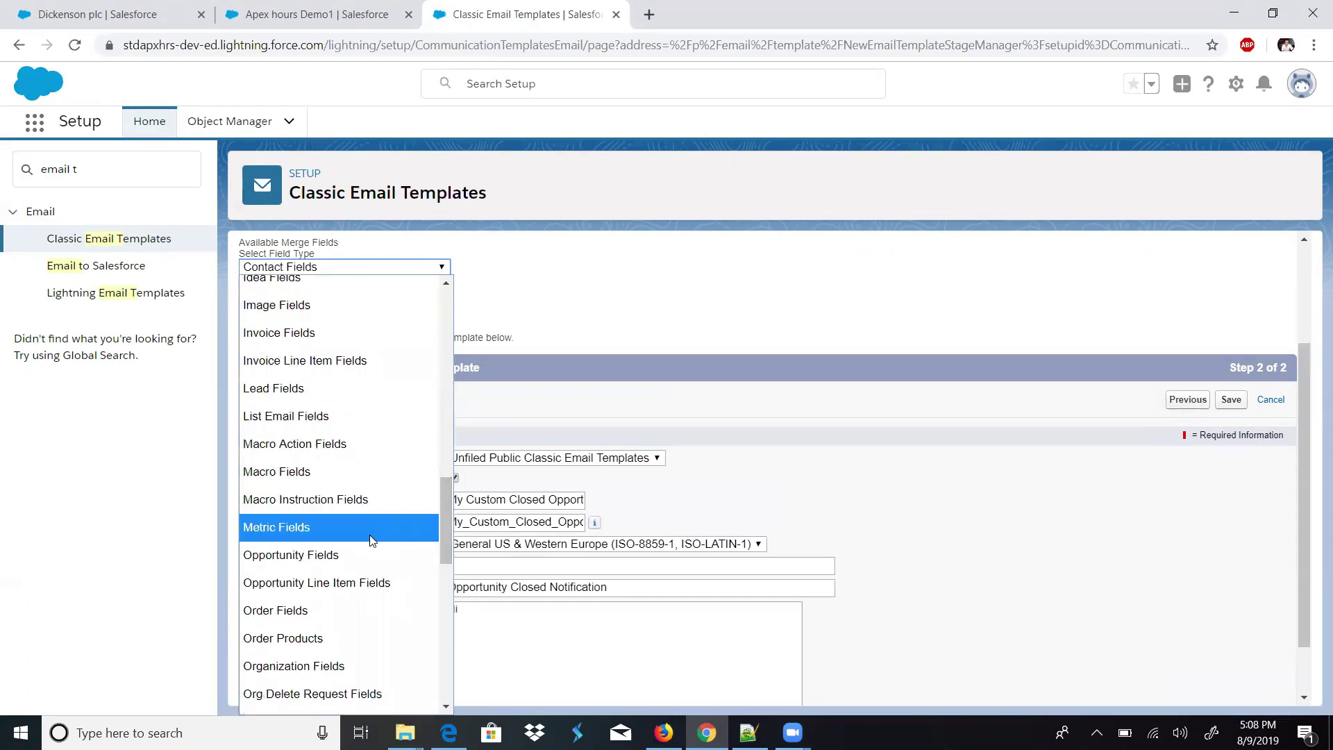
{"action": "left_click", "coordinate": [357, 555]}
{"action": "left_click", "coordinate": [308, 294]}
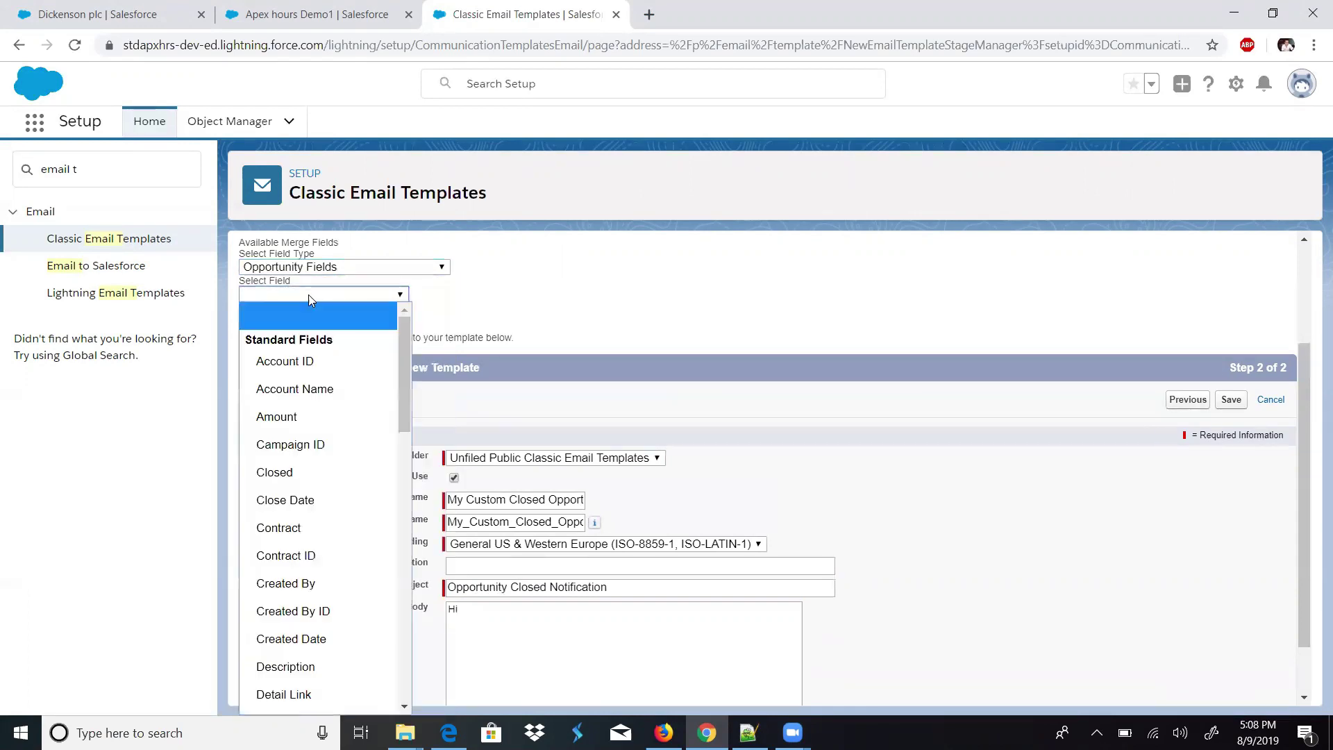
{"action": "left_click_drag", "start_coordinate": [401, 386], "coordinate": [404, 532]}
{"action": "left_click", "coordinate": [353, 577]}
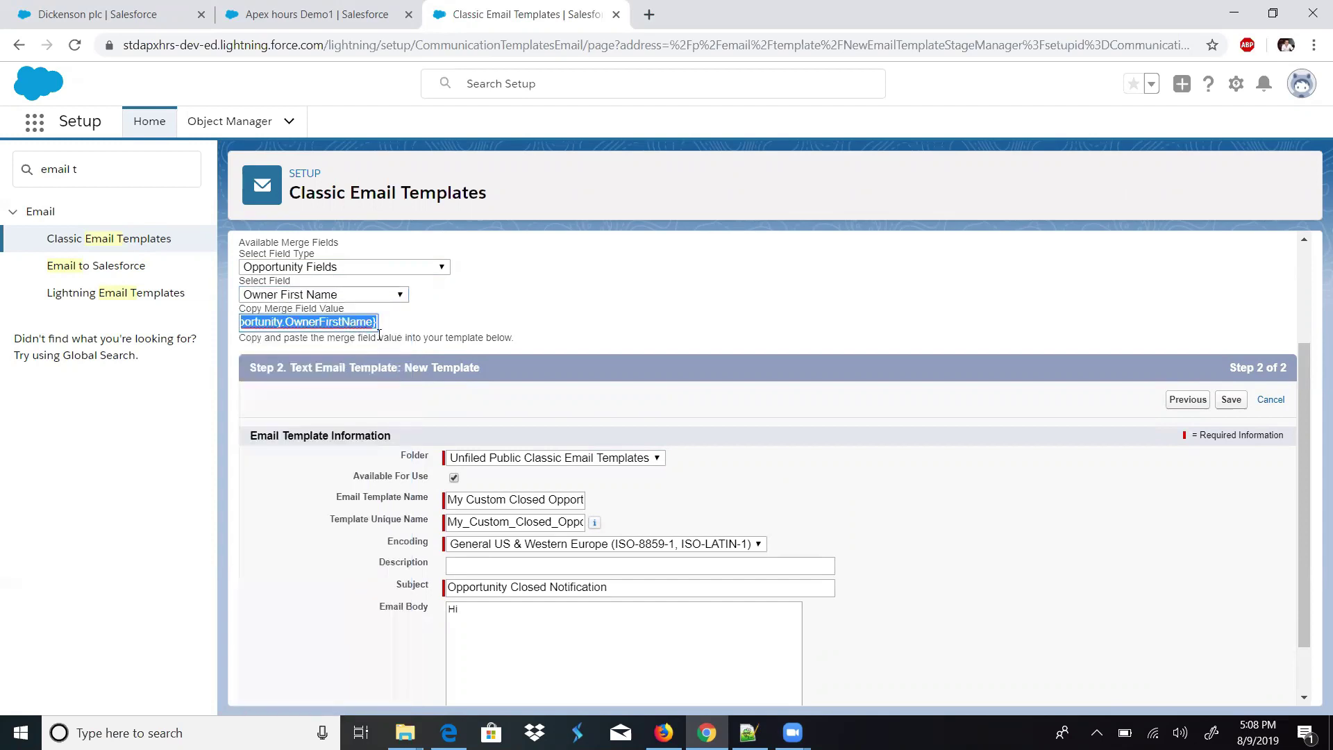
{"action": "left_click", "coordinate": [520, 620]}
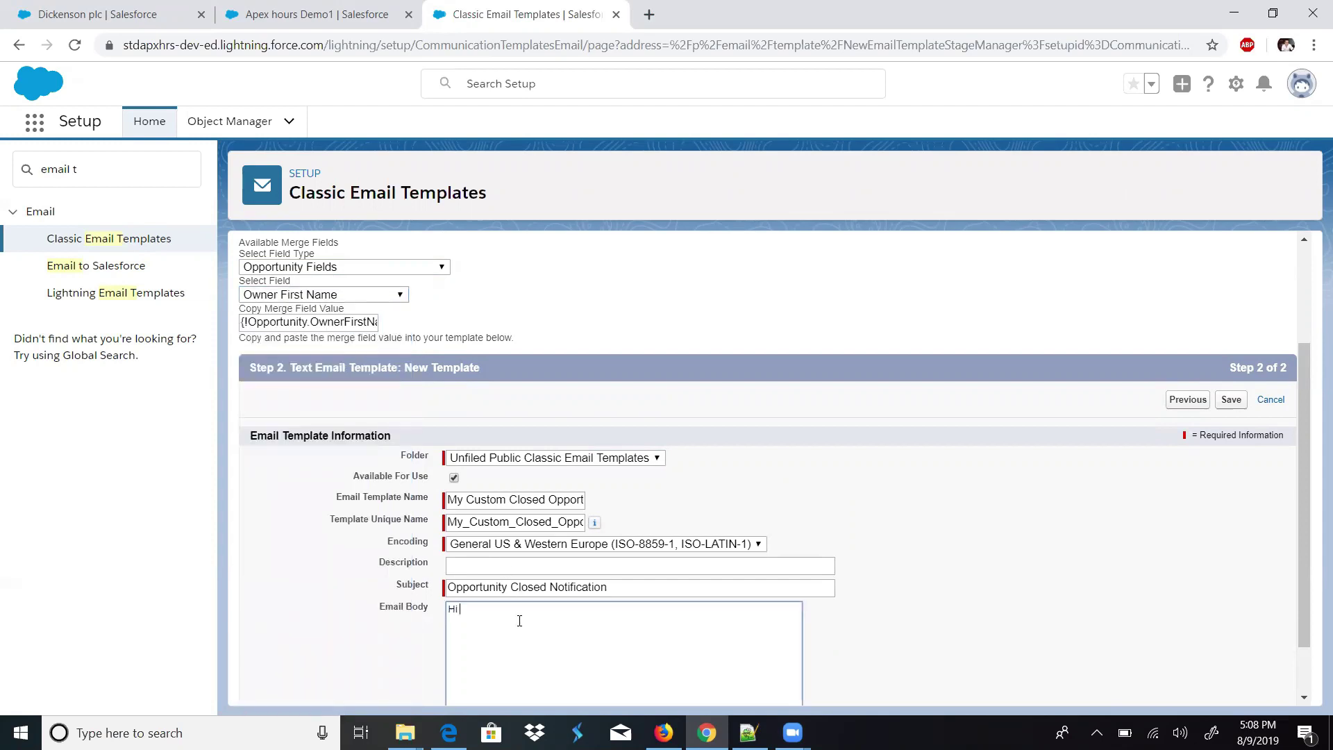
{"action": "key", "text": "ctrl+v"}
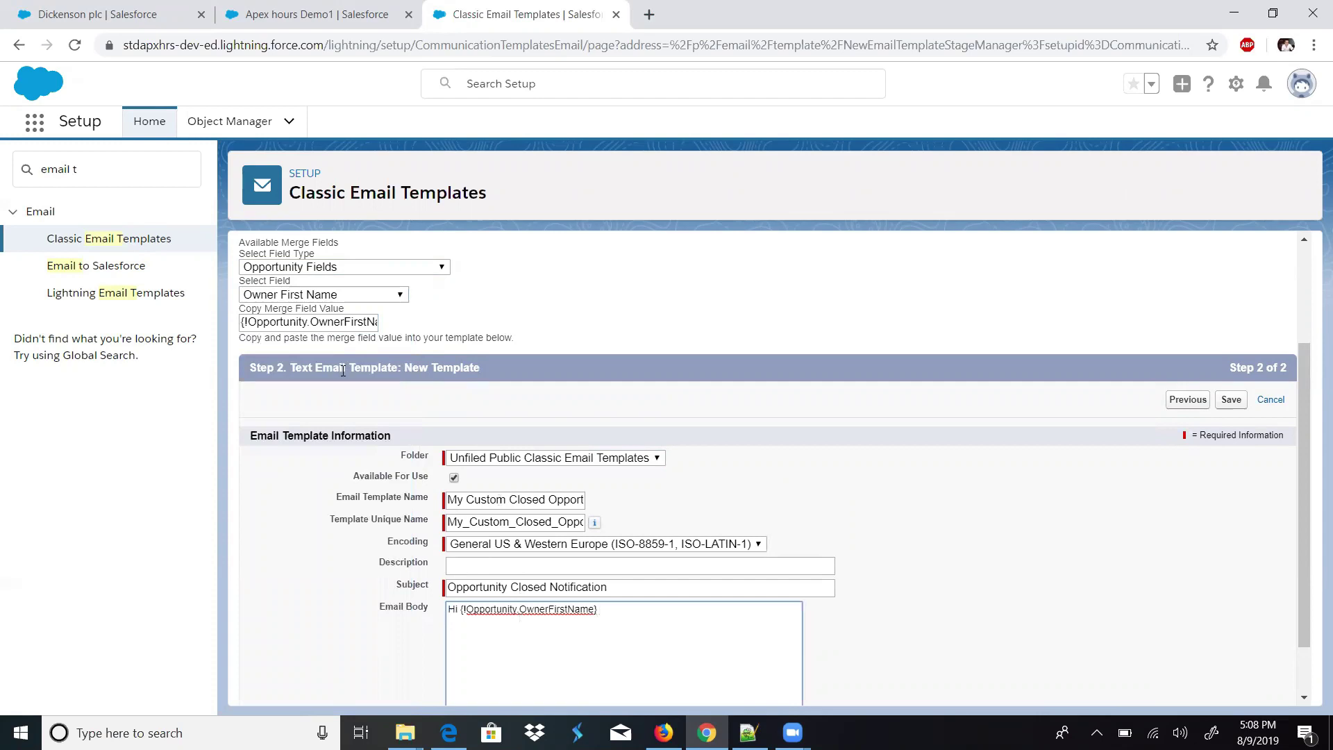
- Replace the first-name merge field with {!Opportunity.OwnerFullName}
{"action": "left_click", "coordinate": [333, 294]}
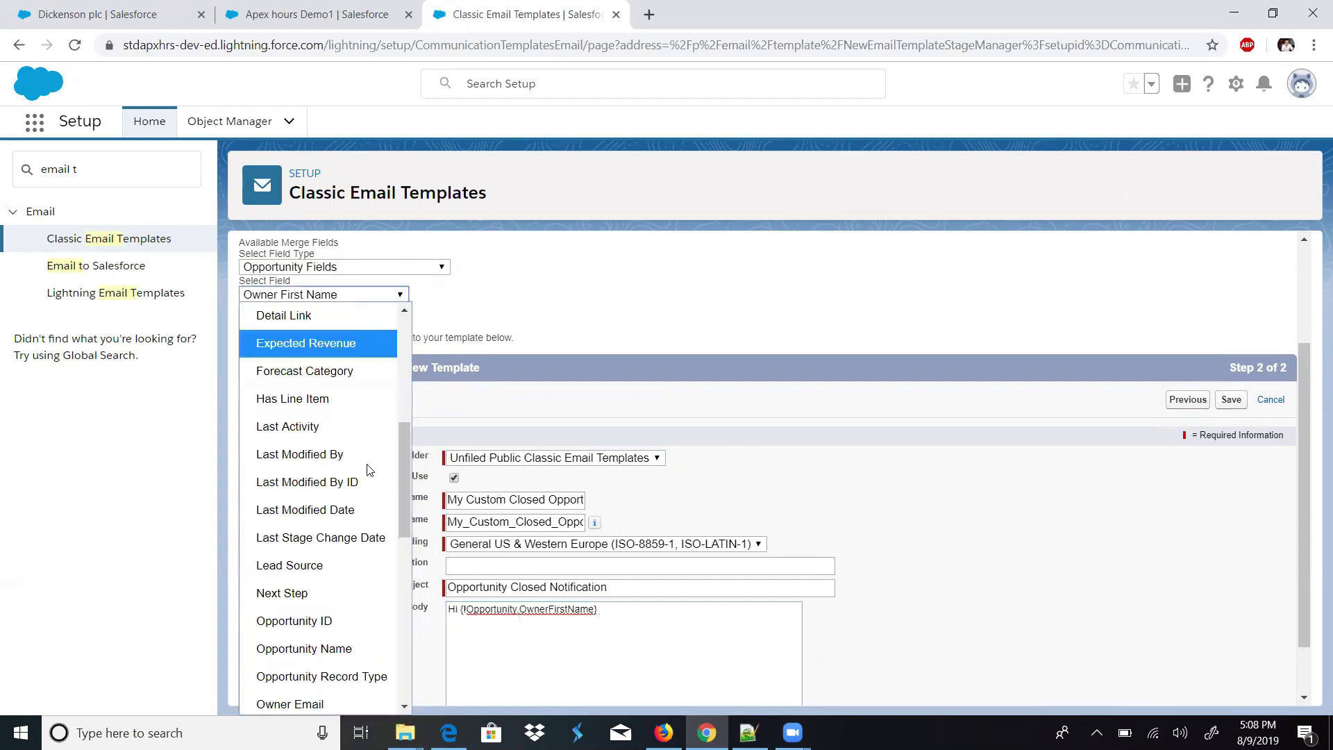
{"action": "scroll", "coordinate": [405, 542], "scroll_direction": "down", "scroll_amount": 1}
{"action": "scroll", "coordinate": [404, 548], "scroll_direction": "down", "scroll_amount": 2}
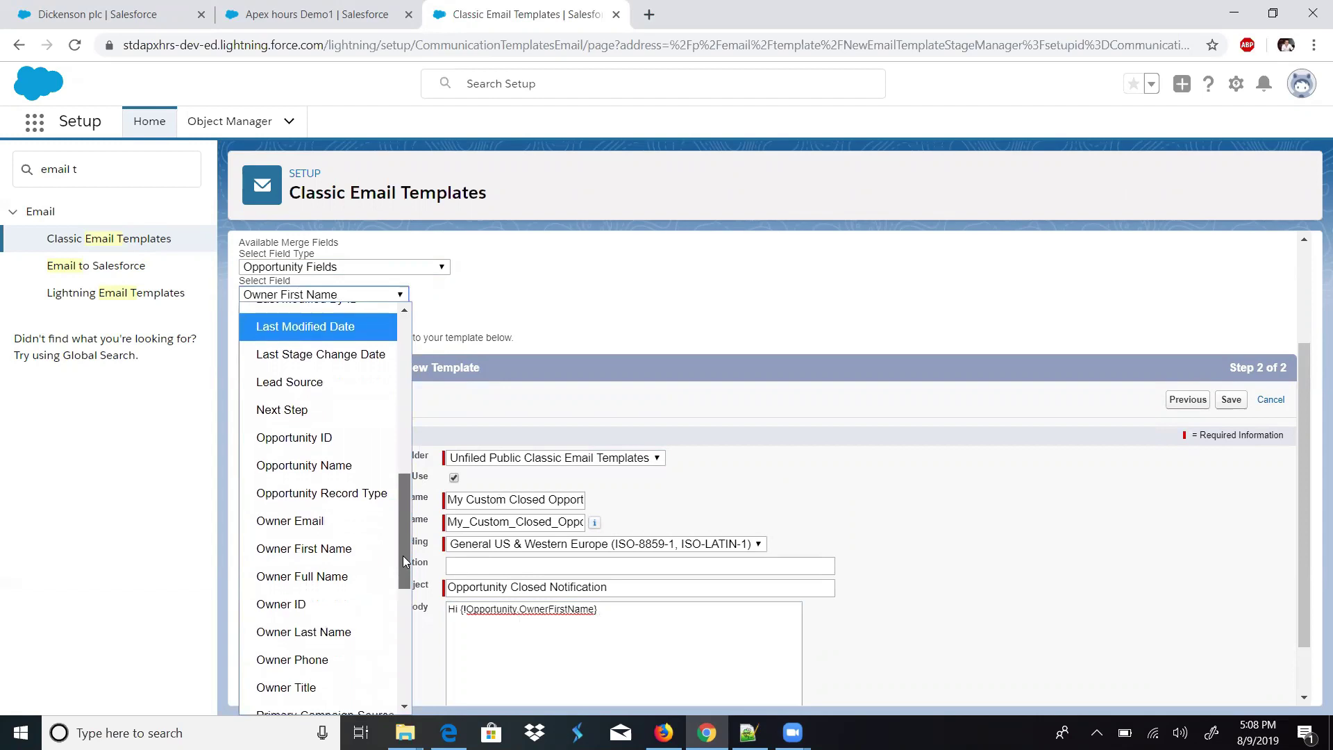
{"action": "left_click", "coordinate": [340, 575]}
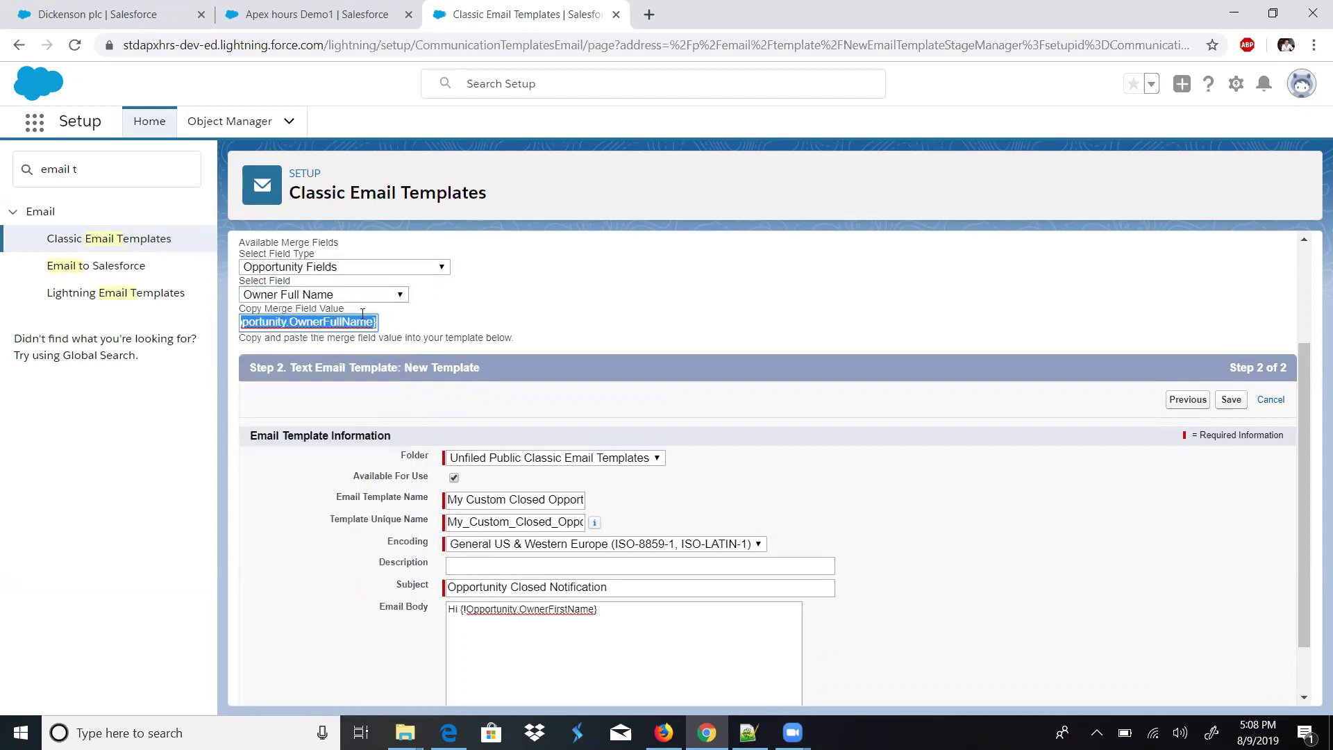
{"action": "left_click_drag", "start_coordinate": [623, 609], "coordinate": [462, 611]}
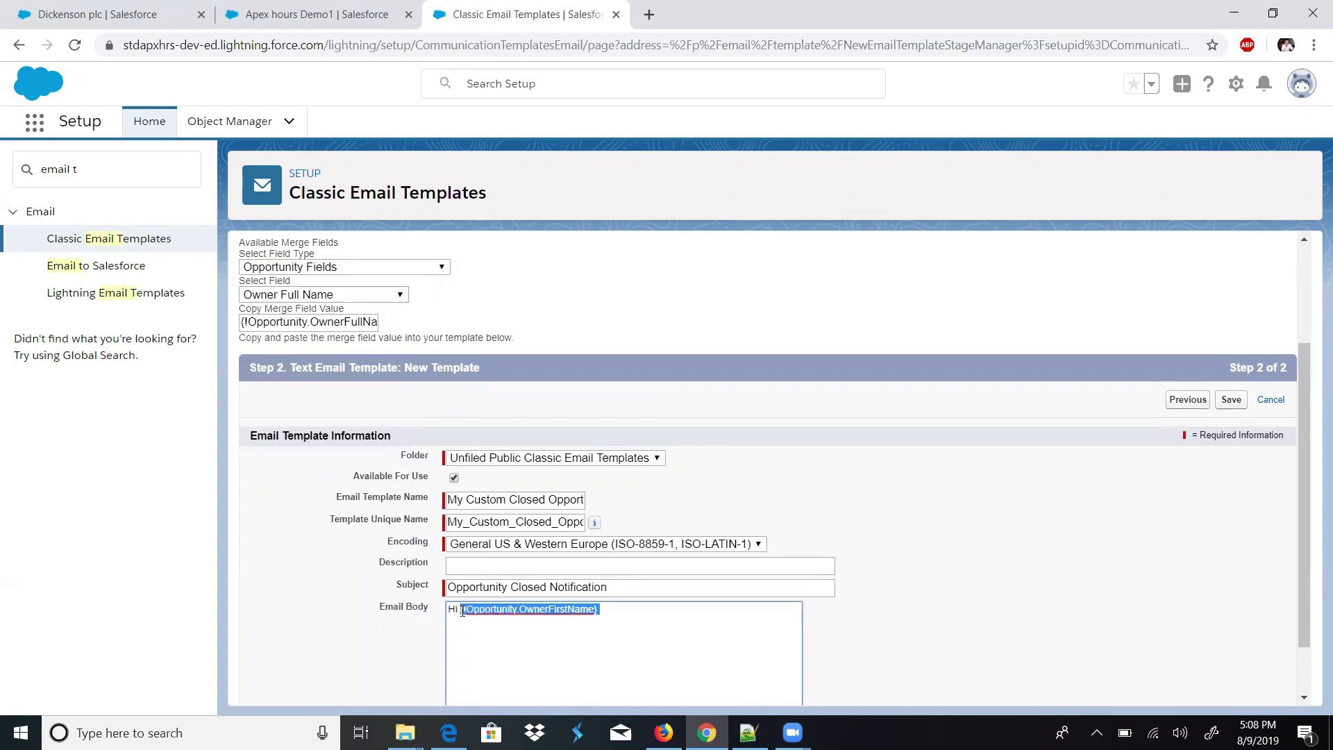
{"action": "key", "text": "ctrl+v"}
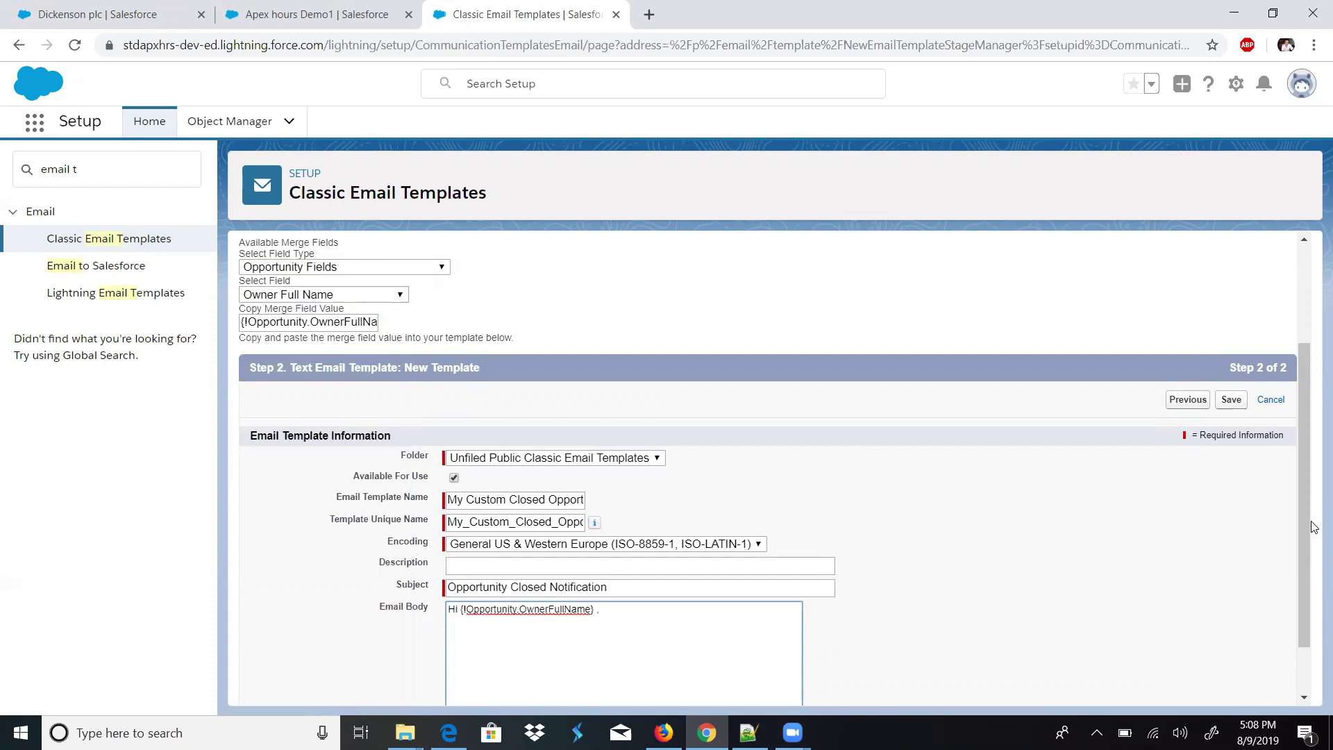
- Type the Name, Closed Date and Link lines and the 'Thanks, Syatem Admin' sign-off
{"action": "scroll", "coordinate": [1301, 575], "scroll_direction": "down", "scroll_amount": 1}
{"action": "type", "text": "Oppo"}
{"action": "key", "text": "BackSpace"}
{"action": "key", "text": "BackSpace"}
{"action": "key", "text": "BackSpace"}
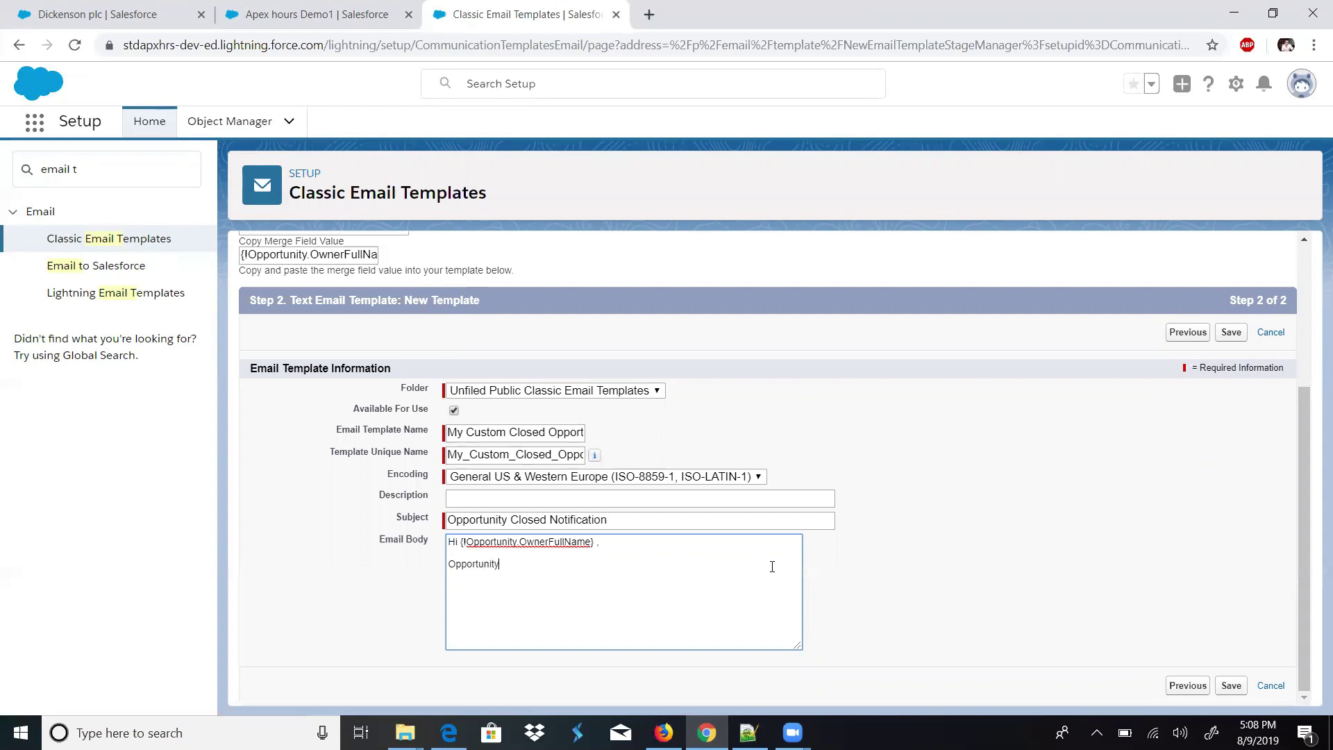
{"action": "type", "text": "sed"}
{"action": "type", "text": ". Here is deta"}
{"action": "type", "text": "Name :-"}
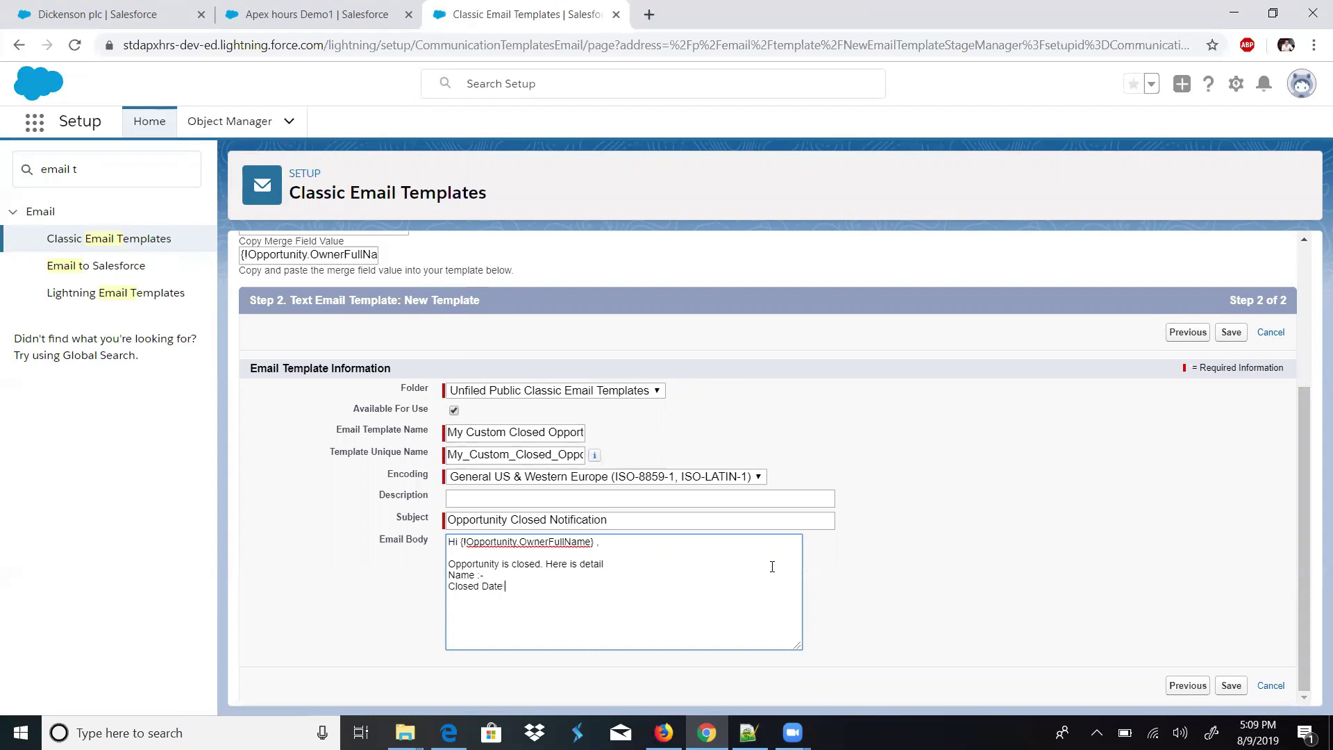
{"action": "type", "text": "ink"}
{"action": "type", "text": "Syatem Admin"}
{"action": "key", "text": "Up"}
- Paste the Opportunity Detail Link merge field after the Link label
{"action": "left_click_drag", "start_coordinate": [1303, 559], "coordinate": [1301, 530]}
{"action": "left_click", "coordinate": [334, 258]}
{"action": "left_click_drag", "start_coordinate": [401, 470], "coordinate": [391, 455]}
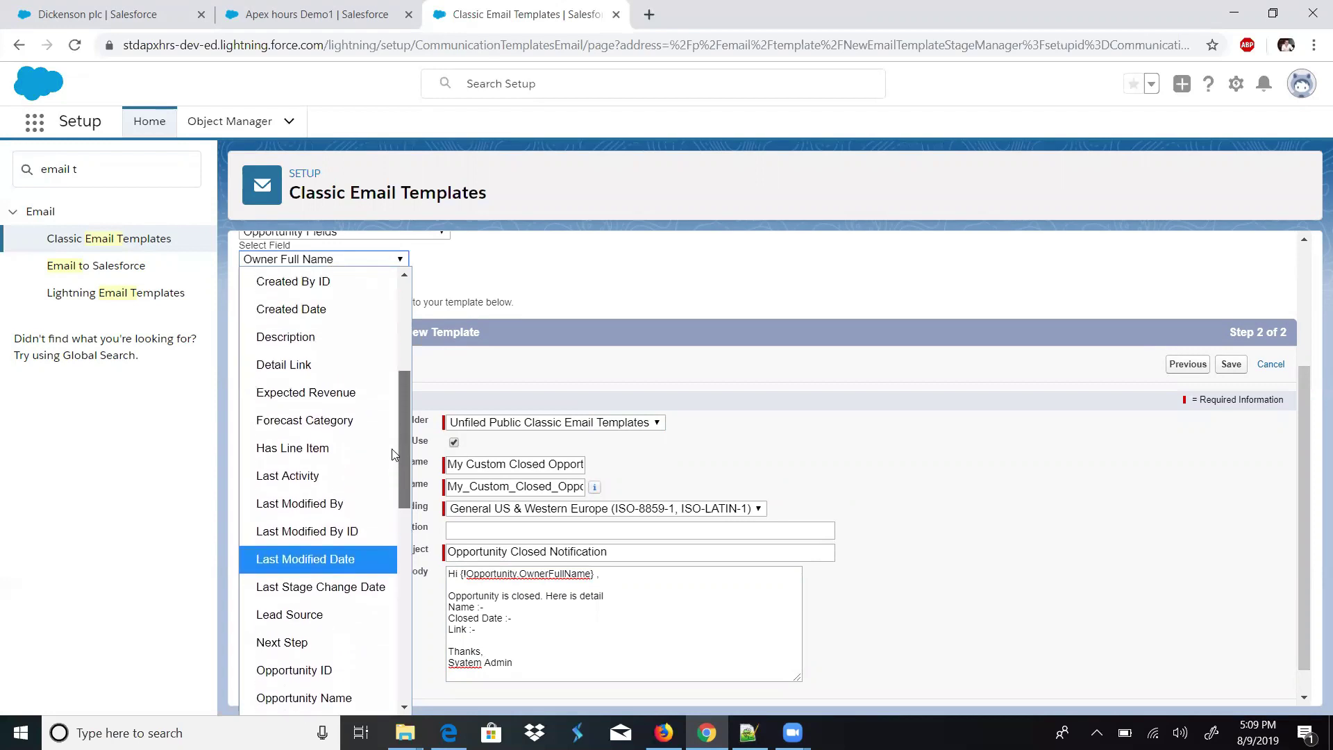
{"action": "left_click", "coordinate": [332, 366]}
{"action": "left_click_drag", "start_coordinate": [369, 285], "coordinate": [358, 296]}
{"action": "triple_click", "coordinate": [357, 288]}
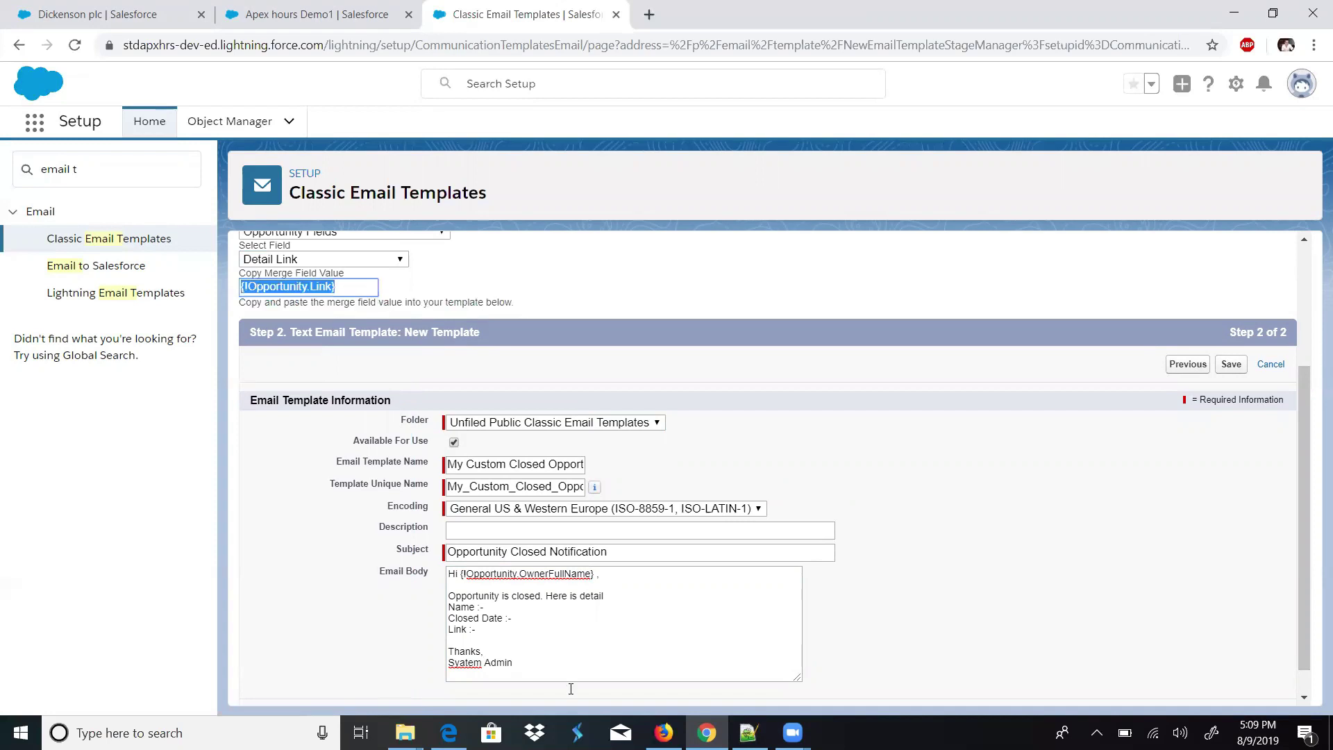
{"action": "left_click", "coordinate": [517, 621]}
{"action": "key", "text": "ctrl+v"}
- Paste the Close Date and Opportunity Name merge fields after their labels
{"action": "left_click", "coordinate": [324, 262]}
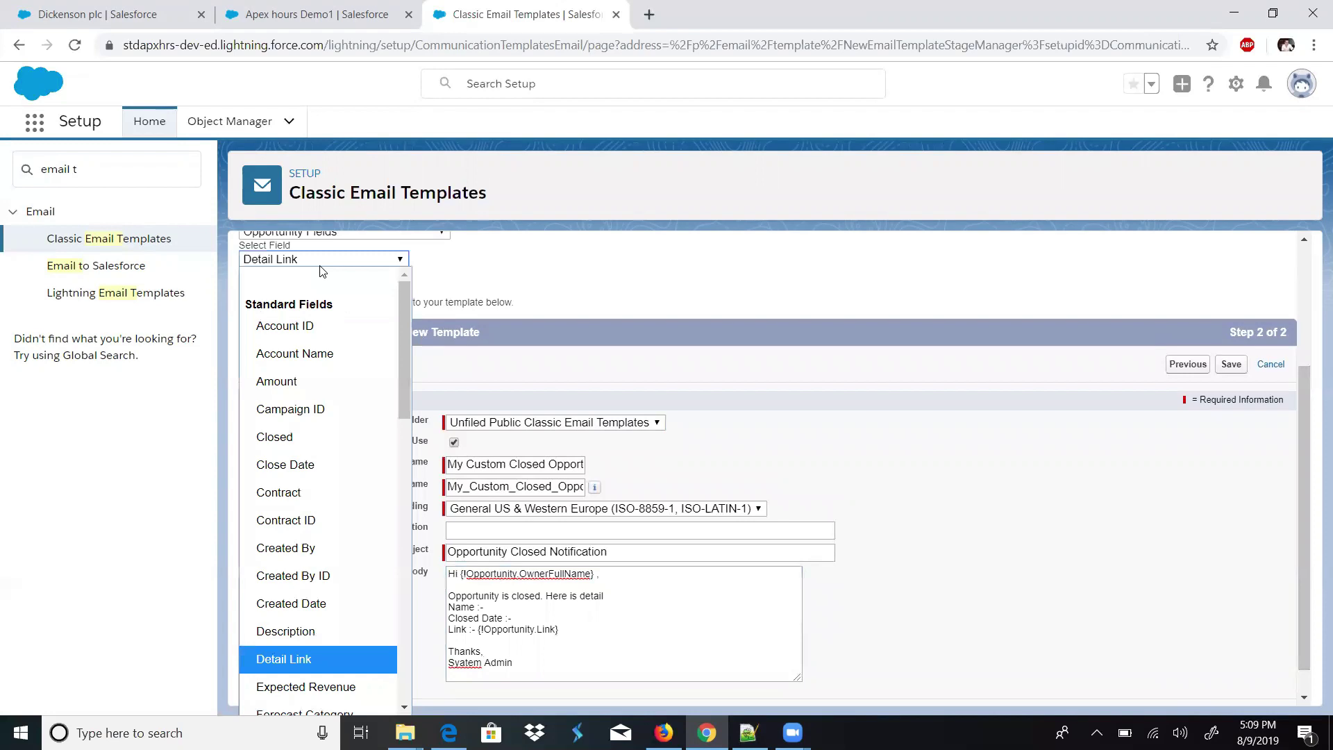
{"action": "left_click_drag", "start_coordinate": [405, 346], "coordinate": [396, 332]}
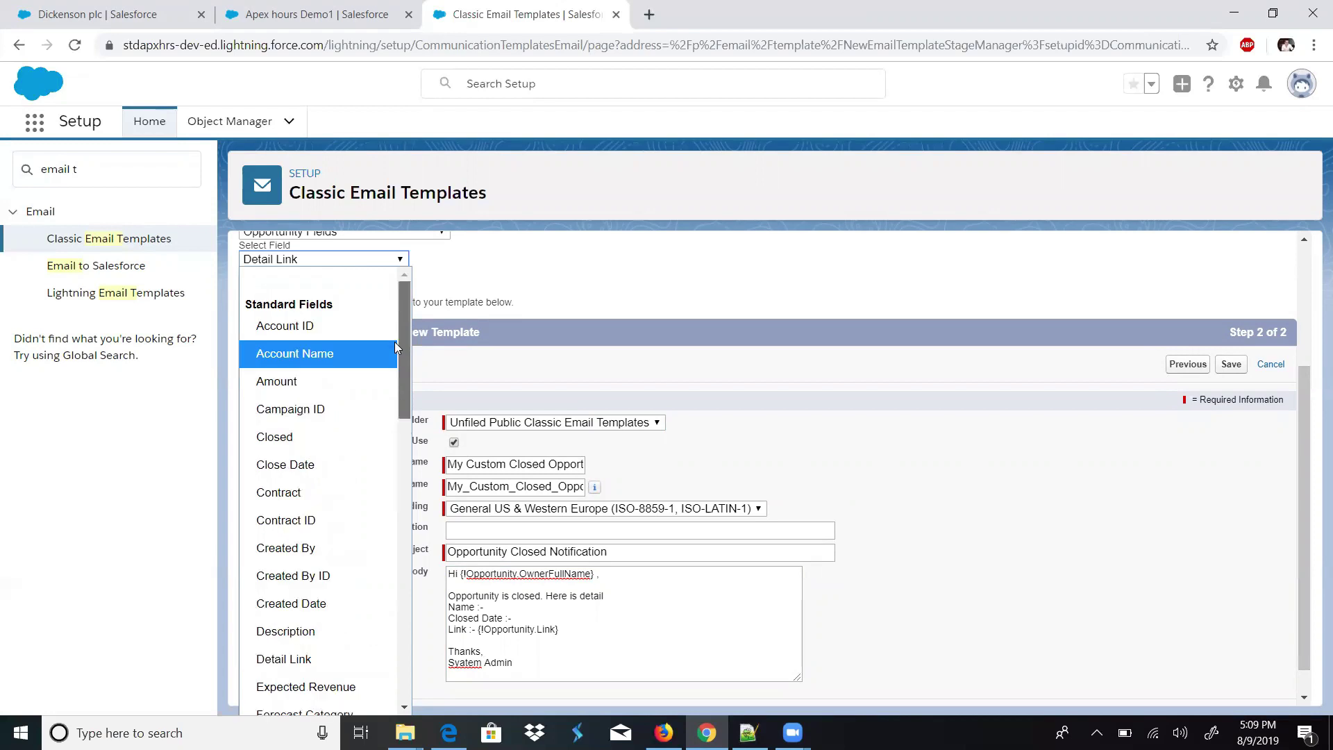
{"action": "left_click", "coordinate": [323, 434]}
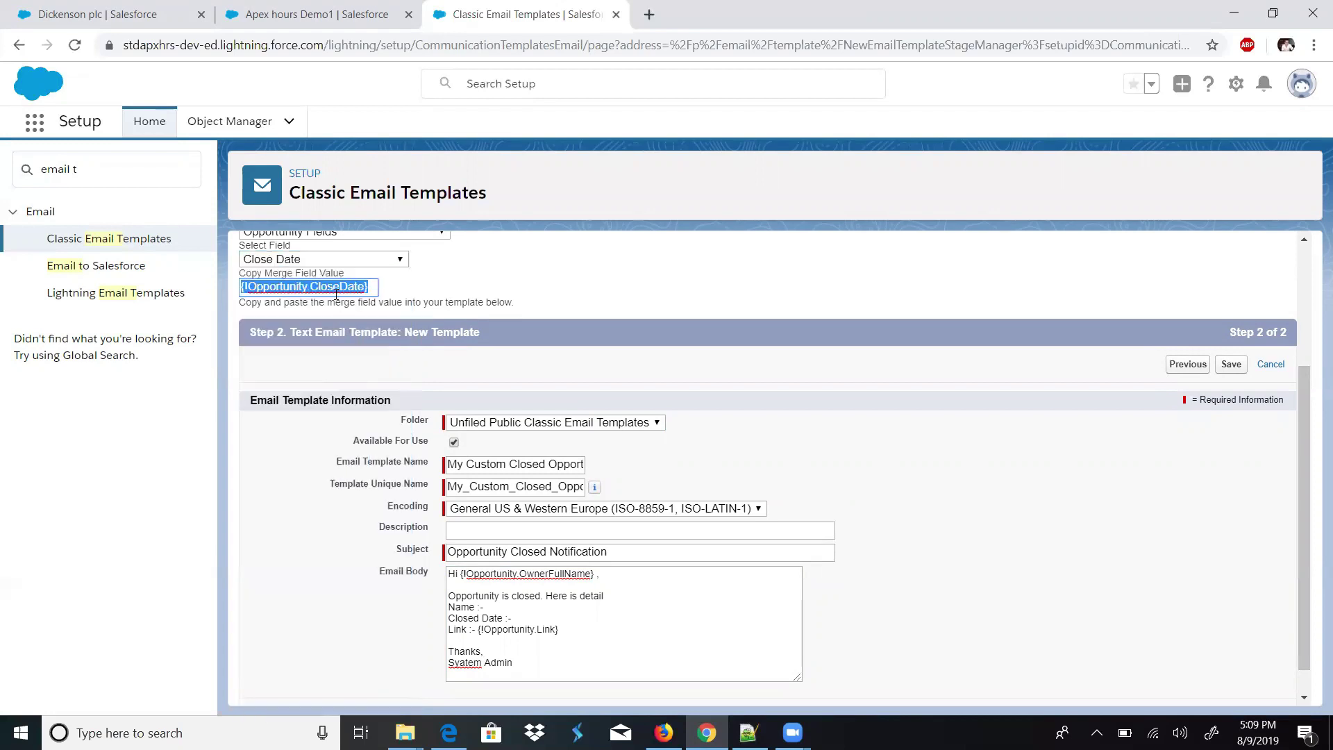
{"action": "left_click", "coordinate": [530, 611]}
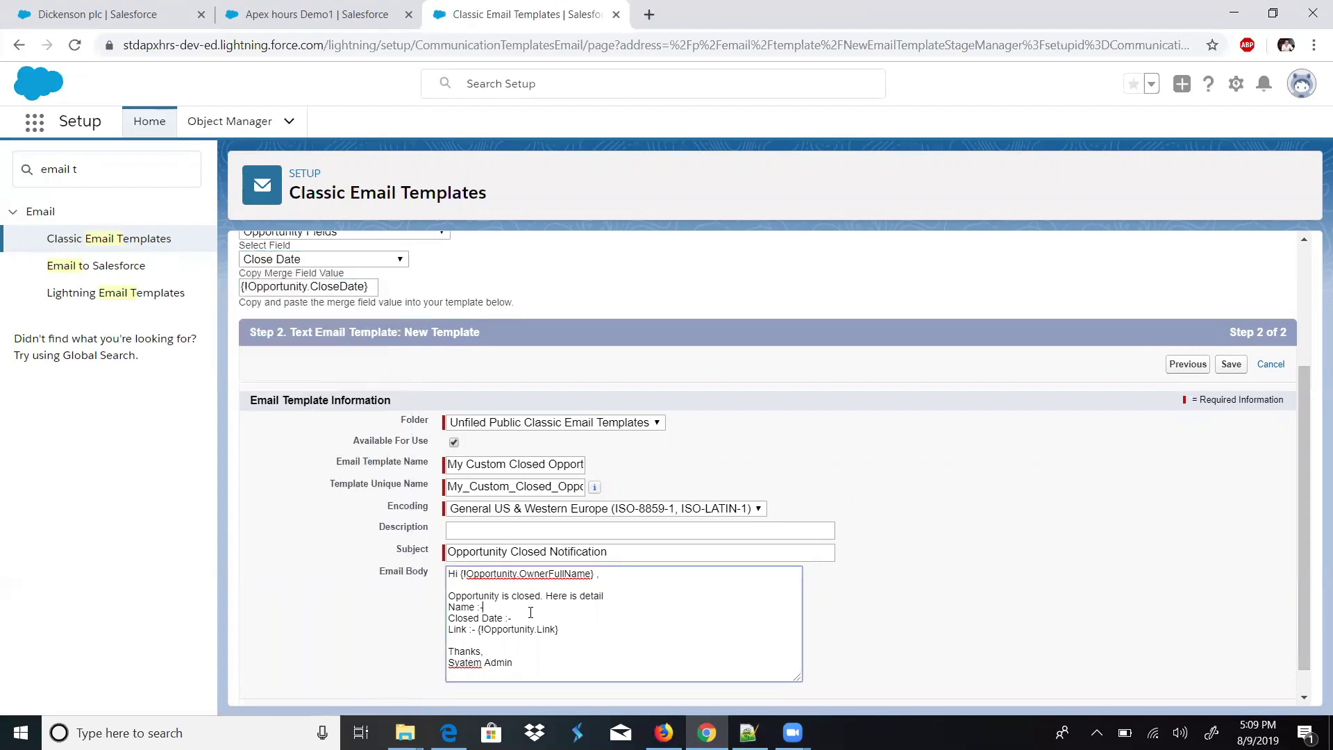
{"action": "key", "text": "ctrl+v"}
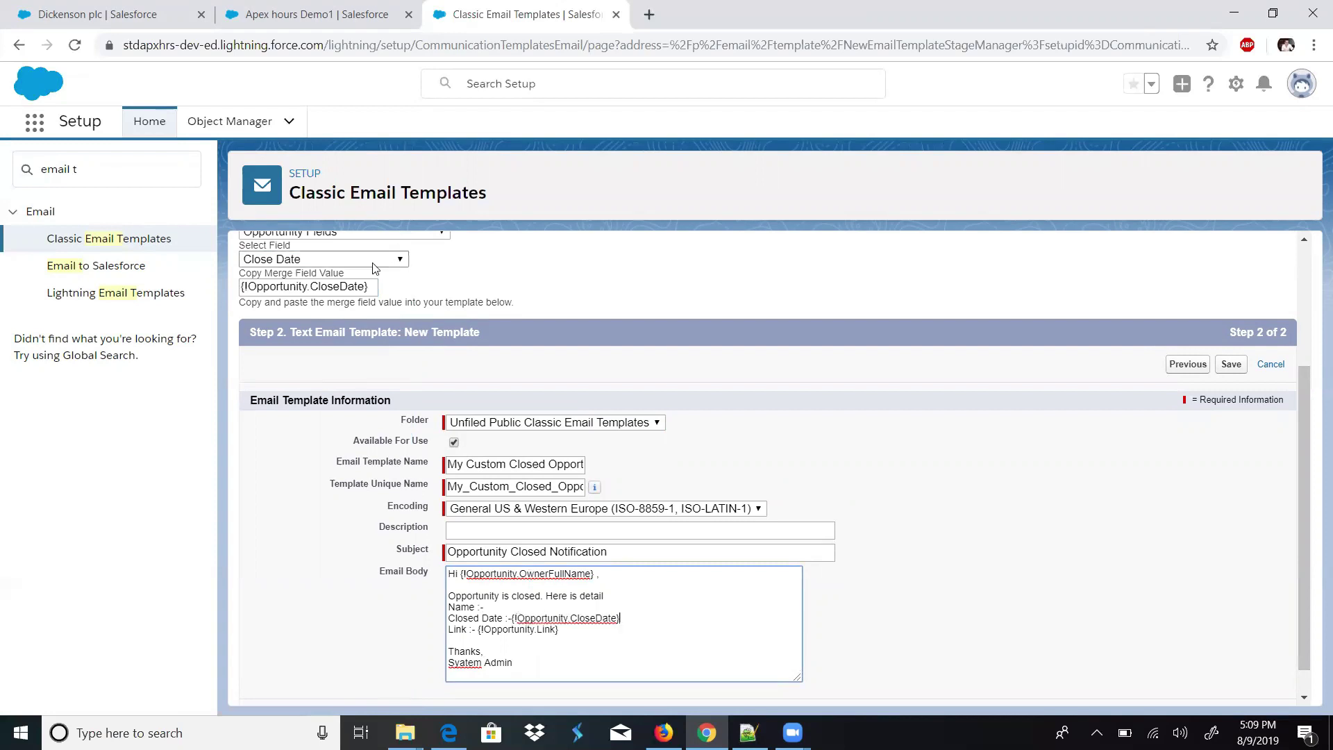
{"action": "left_click", "coordinate": [361, 260]}
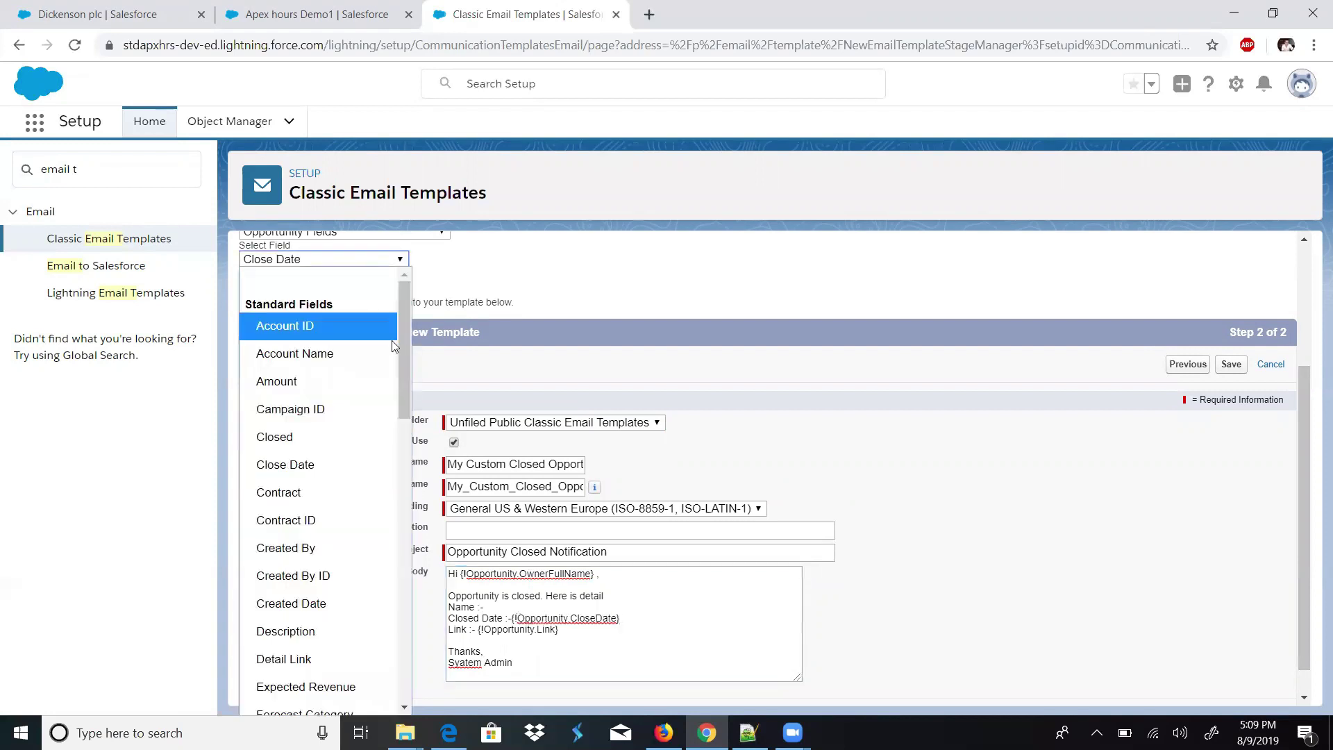
{"action": "left_click_drag", "start_coordinate": [404, 357], "coordinate": [404, 472]}
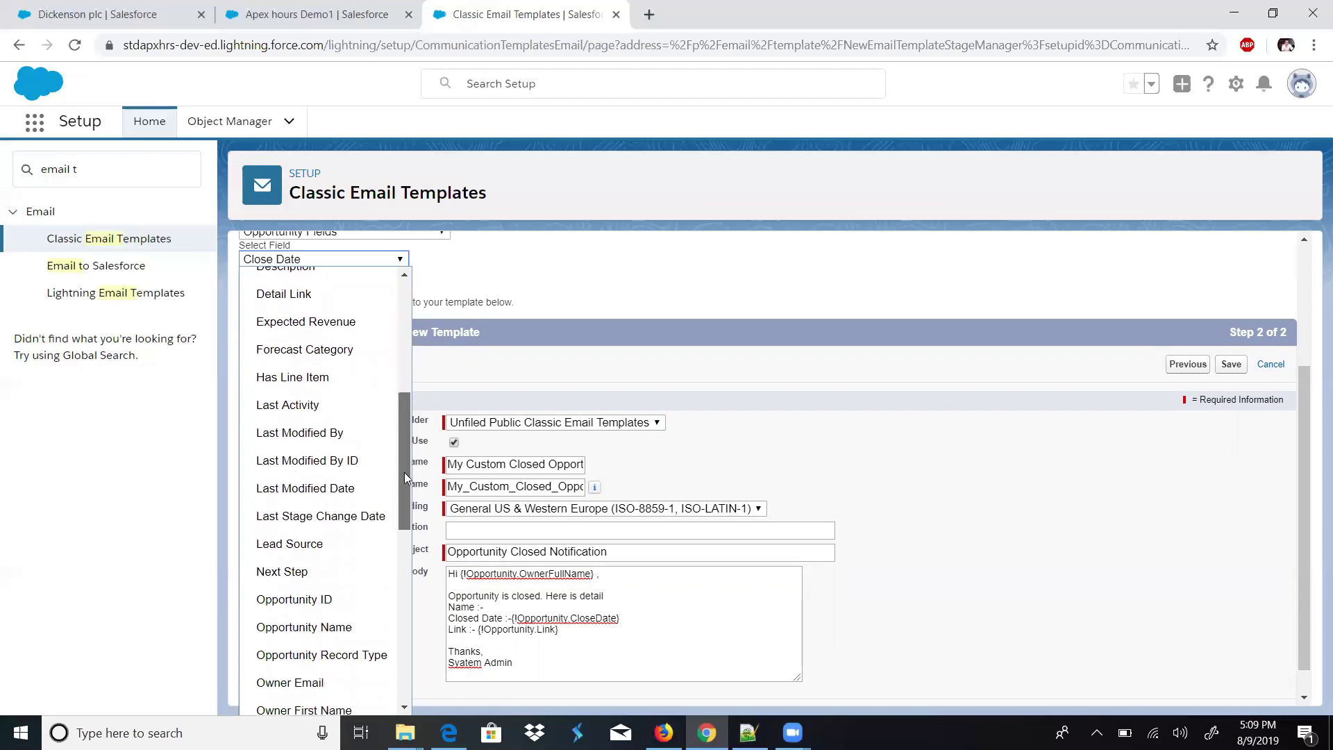
{"action": "left_click", "coordinate": [347, 622]}
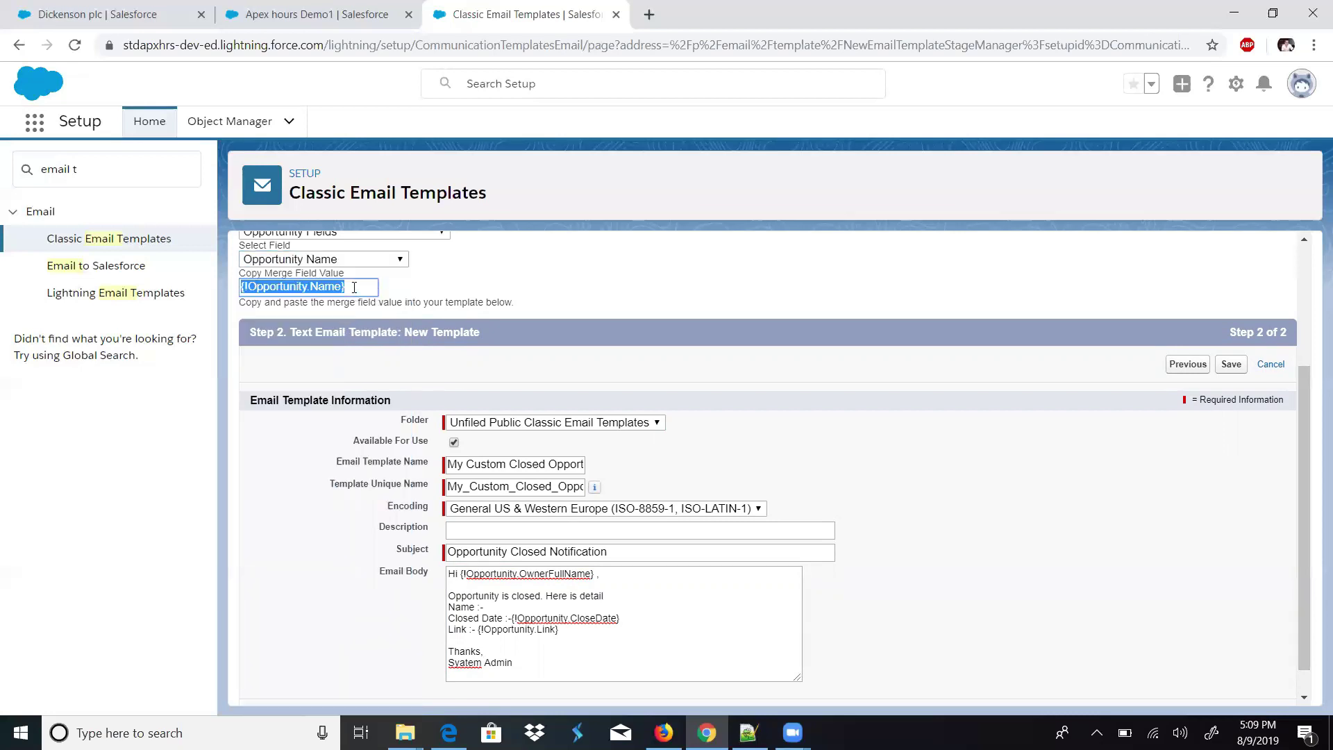
{"action": "left_click", "coordinate": [502, 612]}
{"action": "key", "text": "ctrl+v"}
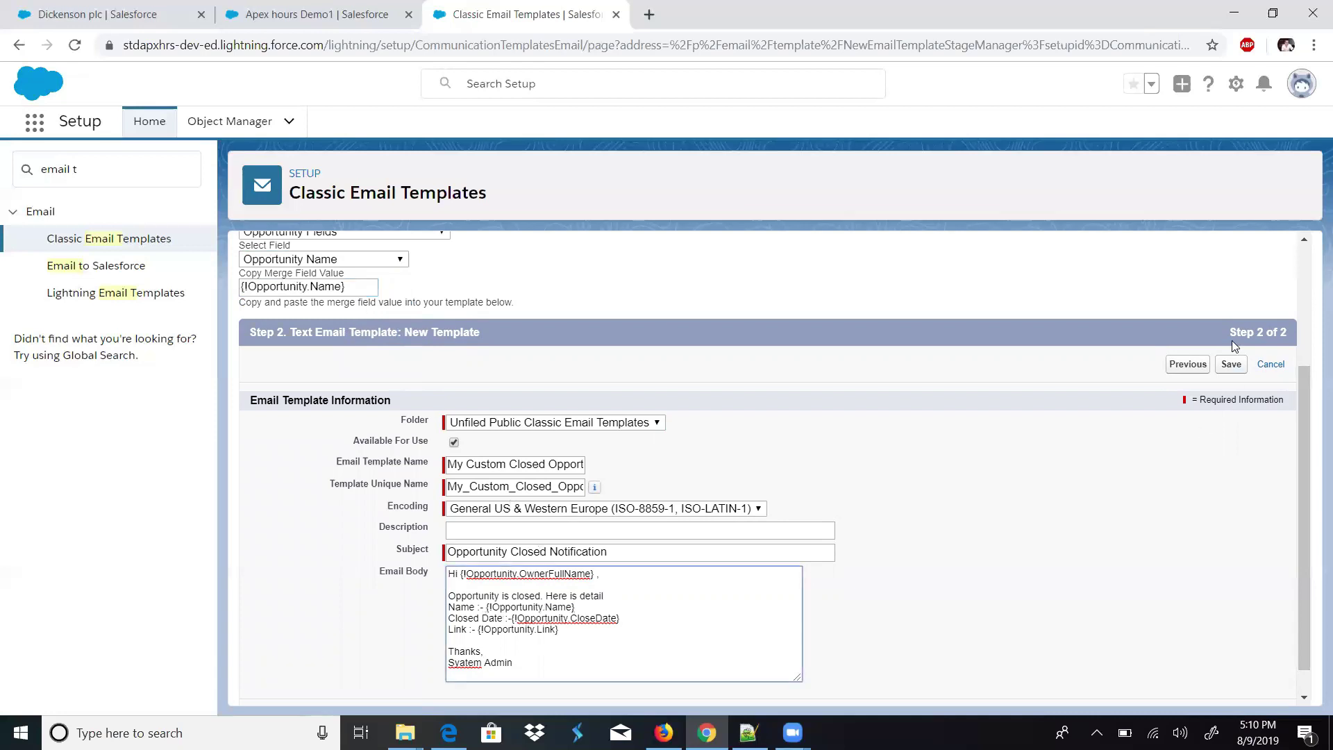
- Save the template and open its merge-field test preview
{"action": "left_click", "coordinate": [1230, 364]}
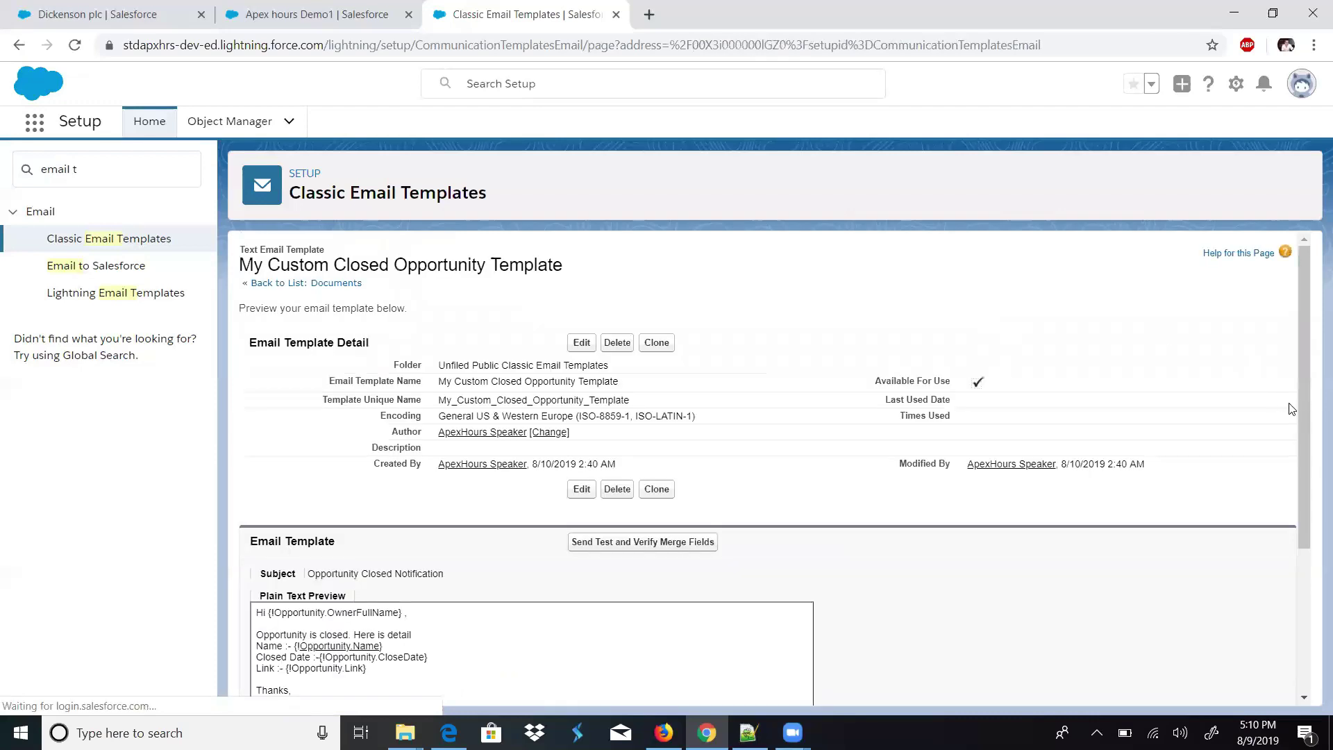
{"action": "scroll", "coordinate": [1285, 431], "scroll_direction": "down", "scroll_amount": 2}
{"action": "scroll", "coordinate": [1293, 479], "scroll_direction": "up", "scroll_amount": 2}
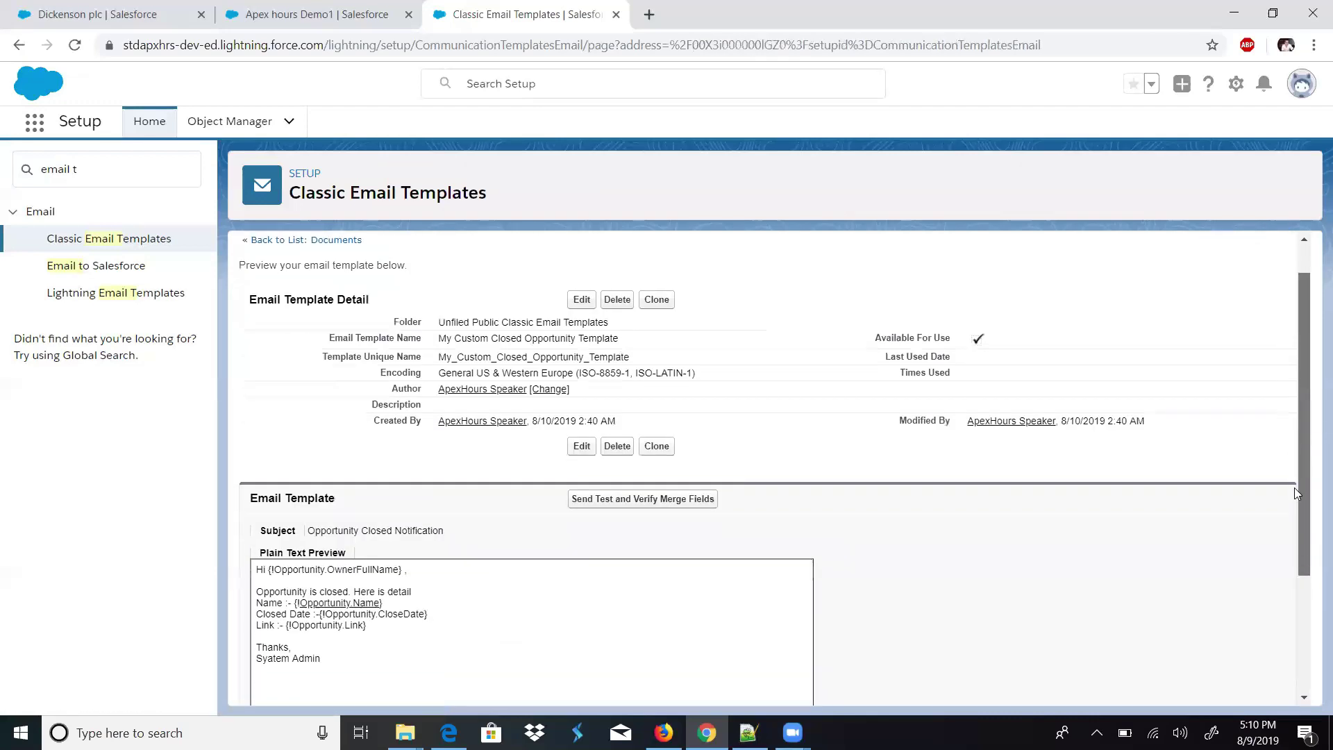
{"action": "scroll", "coordinate": [1296, 495], "scroll_direction": "down", "scroll_amount": 1}
{"action": "left_click", "coordinate": [632, 431]}
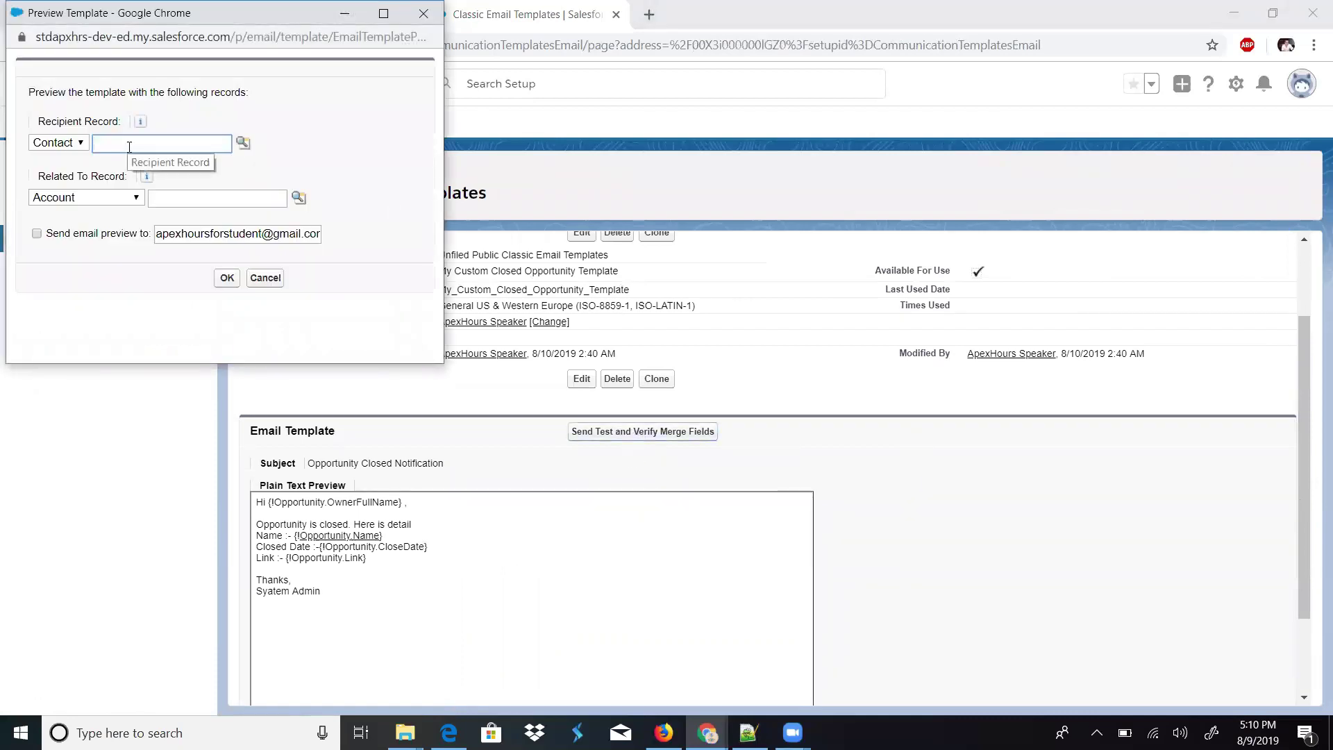
- Relate the preview to the Opportunity 'Apex hours Demo1', keeping Contact as recipient type
{"action": "left_click", "coordinate": [81, 143]}
{"action": "left_click", "coordinate": [82, 147]}
{"action": "left_click", "coordinate": [136, 199]}
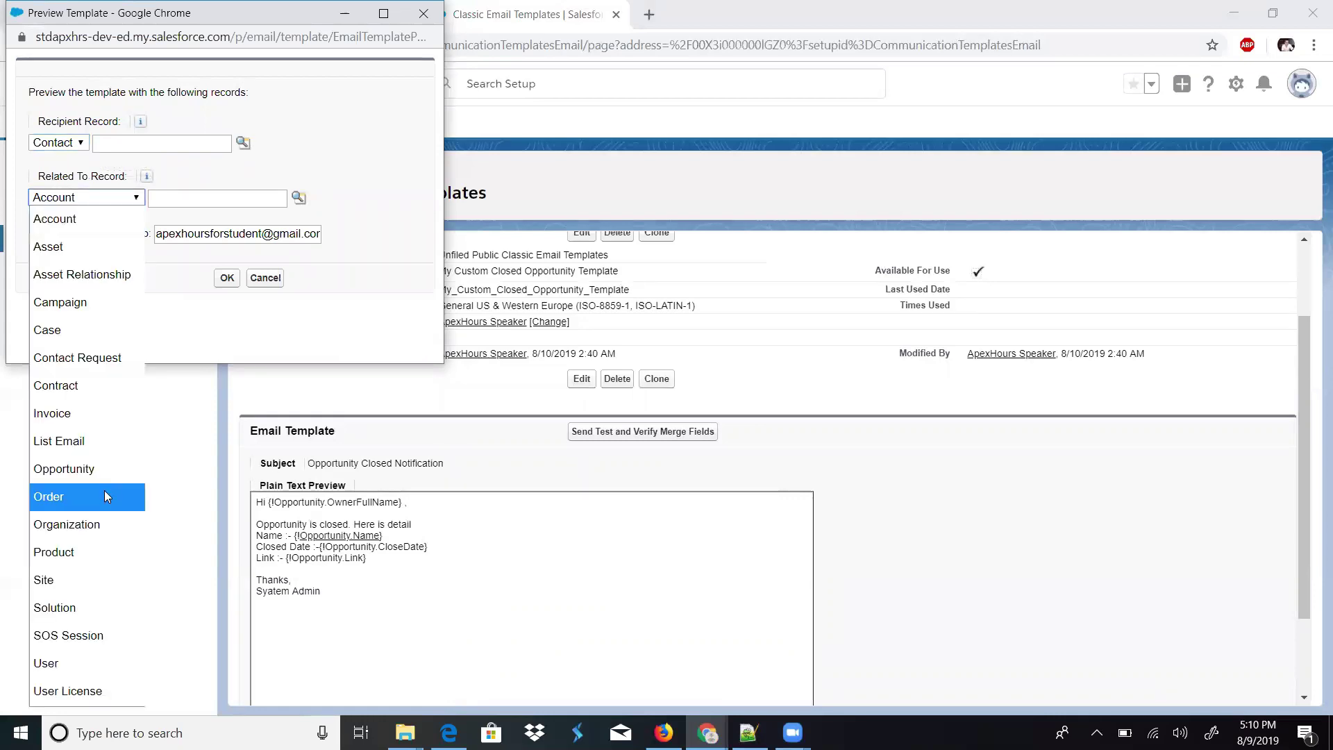
{"action": "left_click", "coordinate": [97, 475]}
{"action": "left_click", "coordinate": [265, 197]}
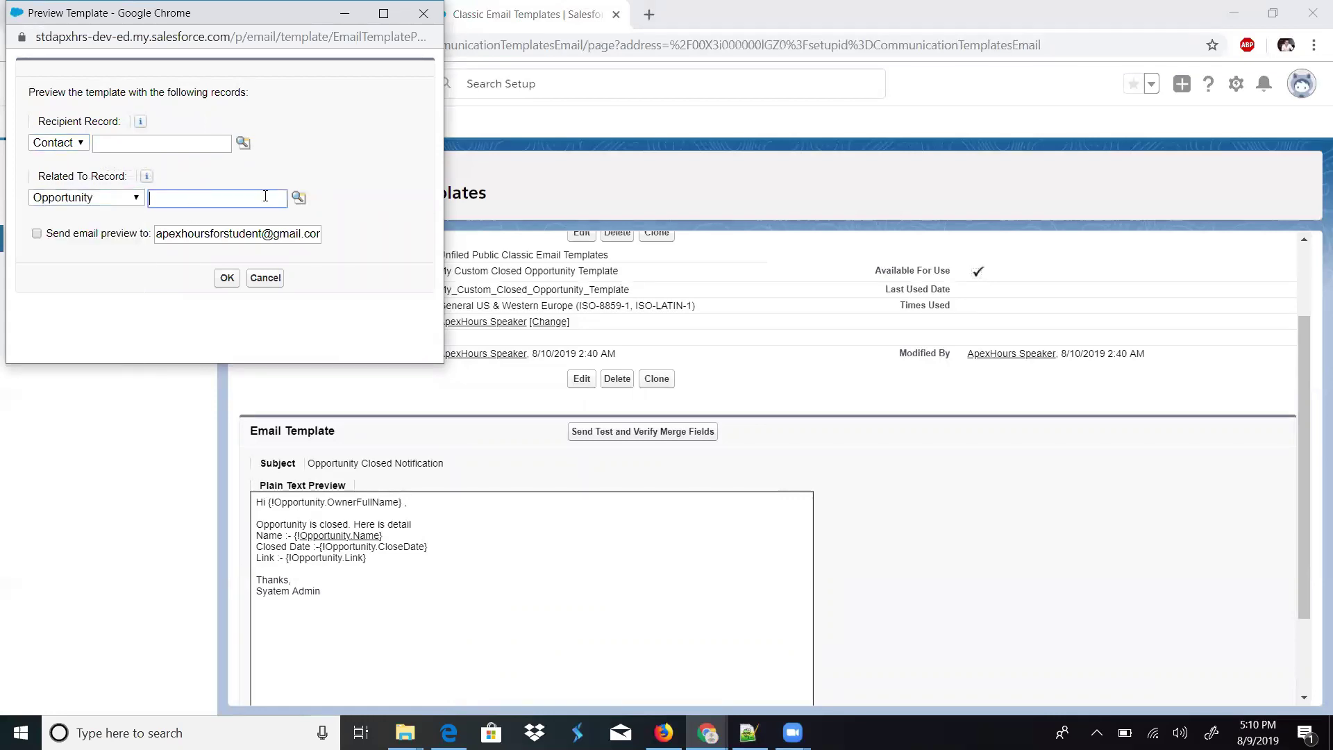
{"action": "triple_click", "coordinate": [262, 233]}
{"action": "left_click", "coordinate": [299, 197]}
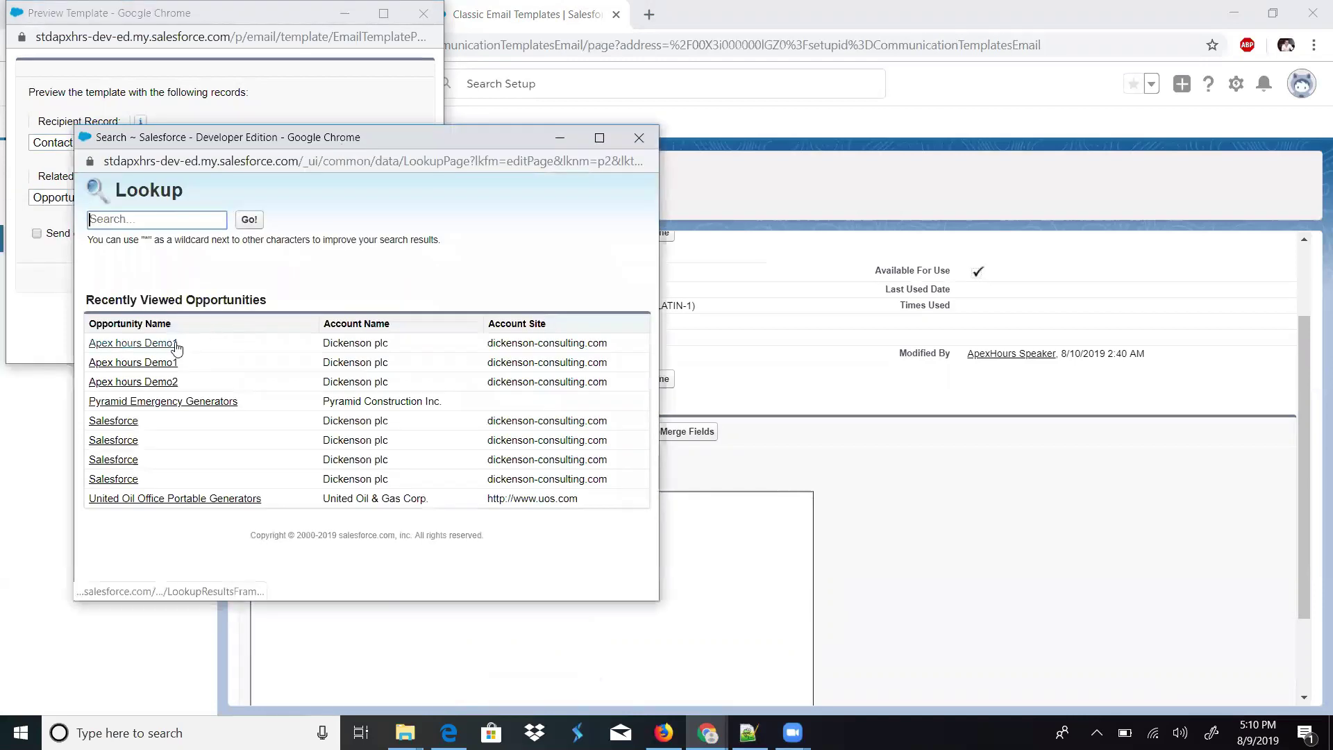
{"action": "left_click", "coordinate": [173, 344]}
- Enter the preview recipient's email address, enable emailing the preview, and send it
{"action": "triple_click", "coordinate": [240, 238]}
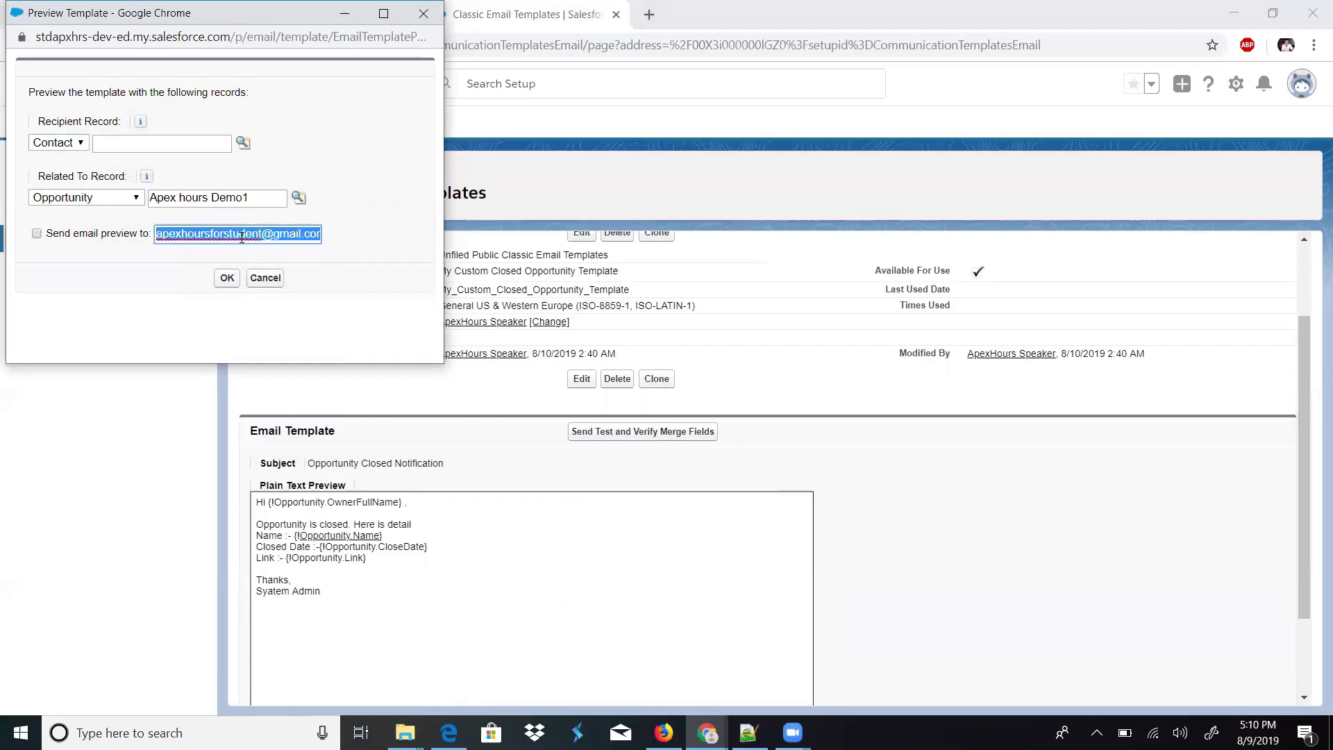
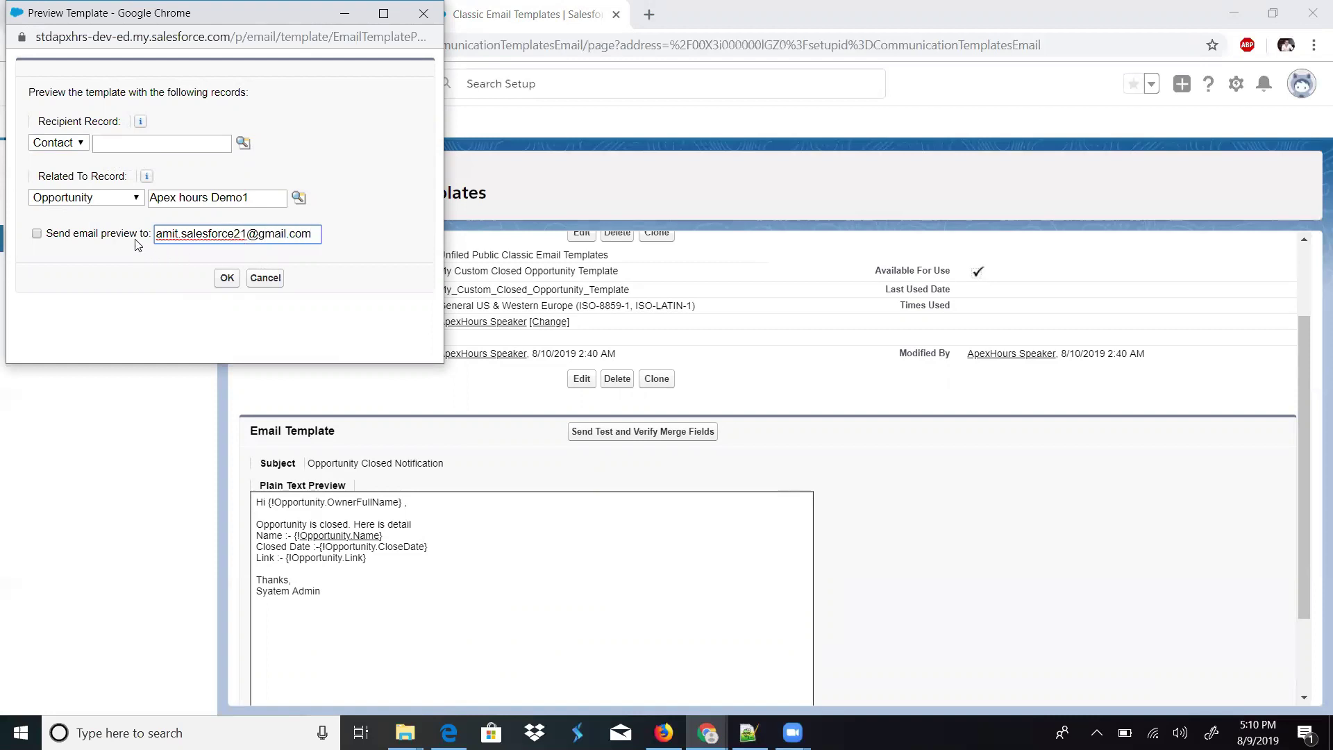
{"action": "left_click", "coordinate": [132, 240]}
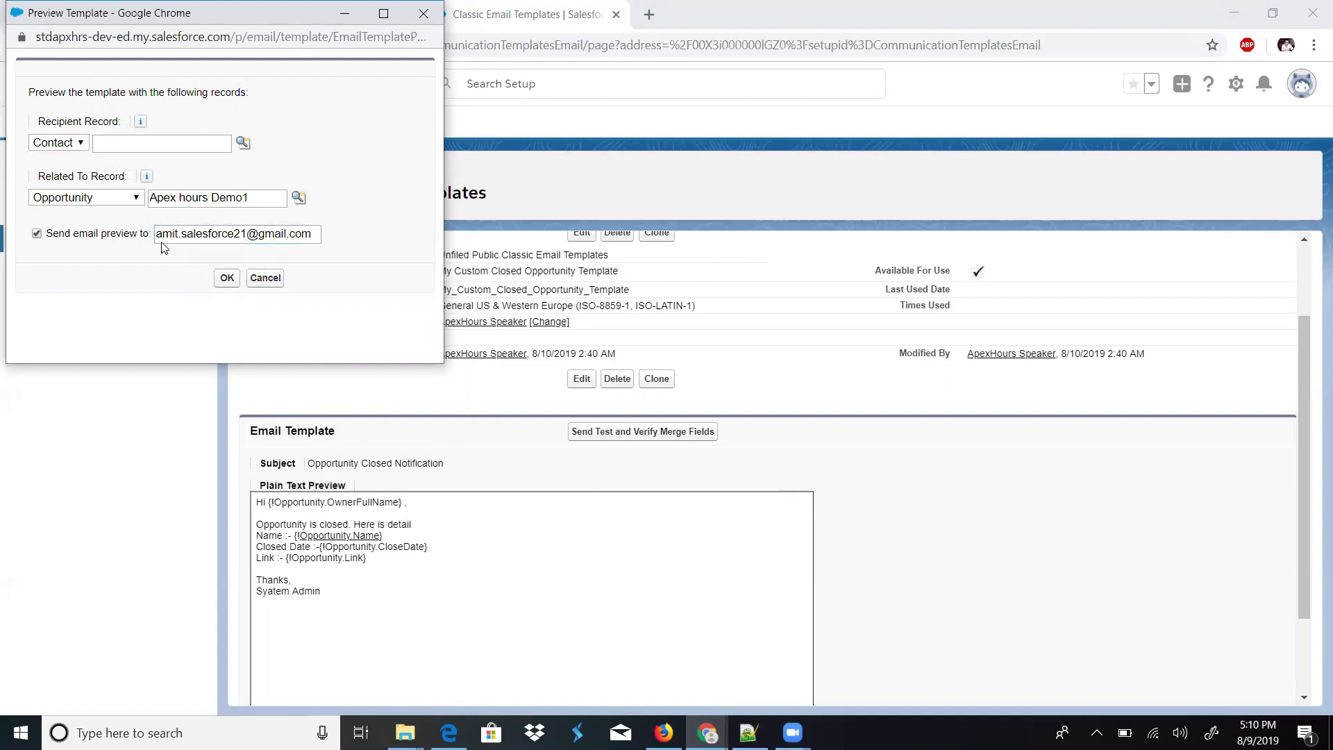
{"action": "left_click", "coordinate": [227, 279]}
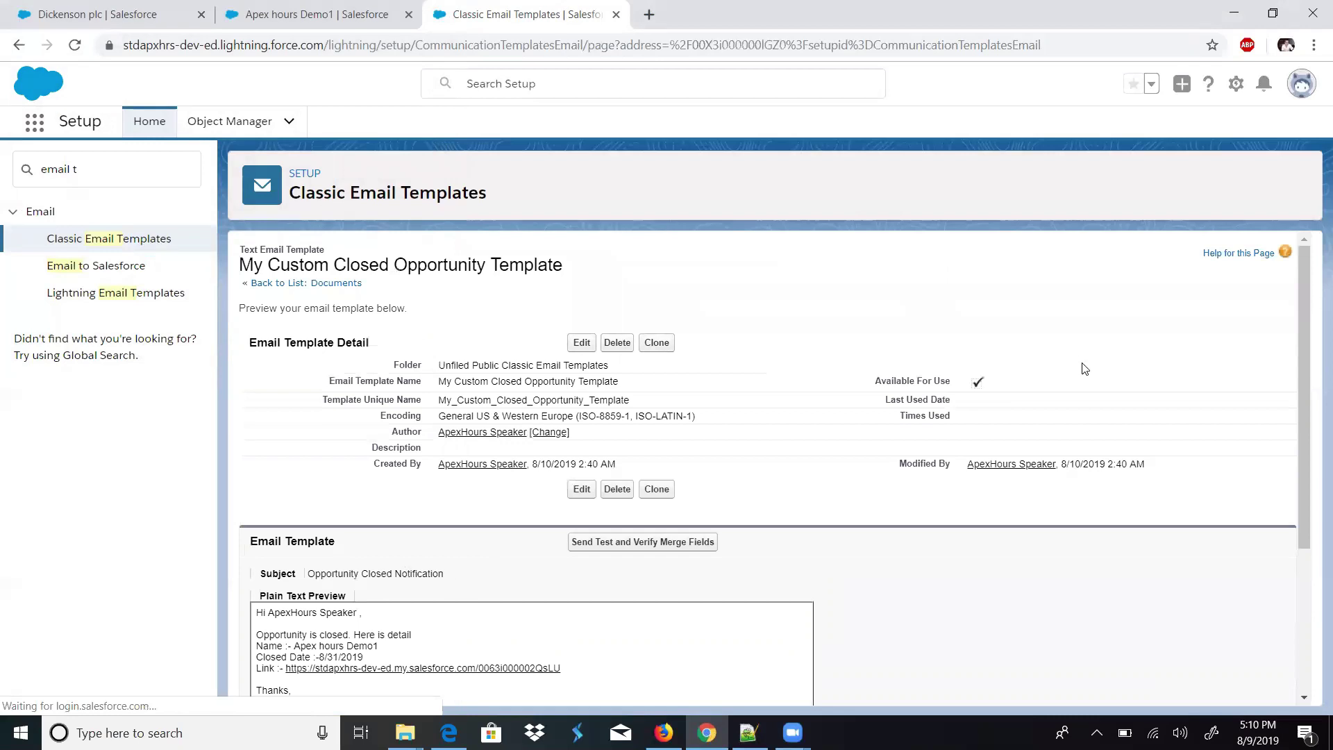
{"action": "scroll", "coordinate": [1305, 374], "scroll_direction": "down", "scroll_amount": 3}
{"action": "left_click_drag", "start_coordinate": [330, 548], "coordinate": [283, 425]}
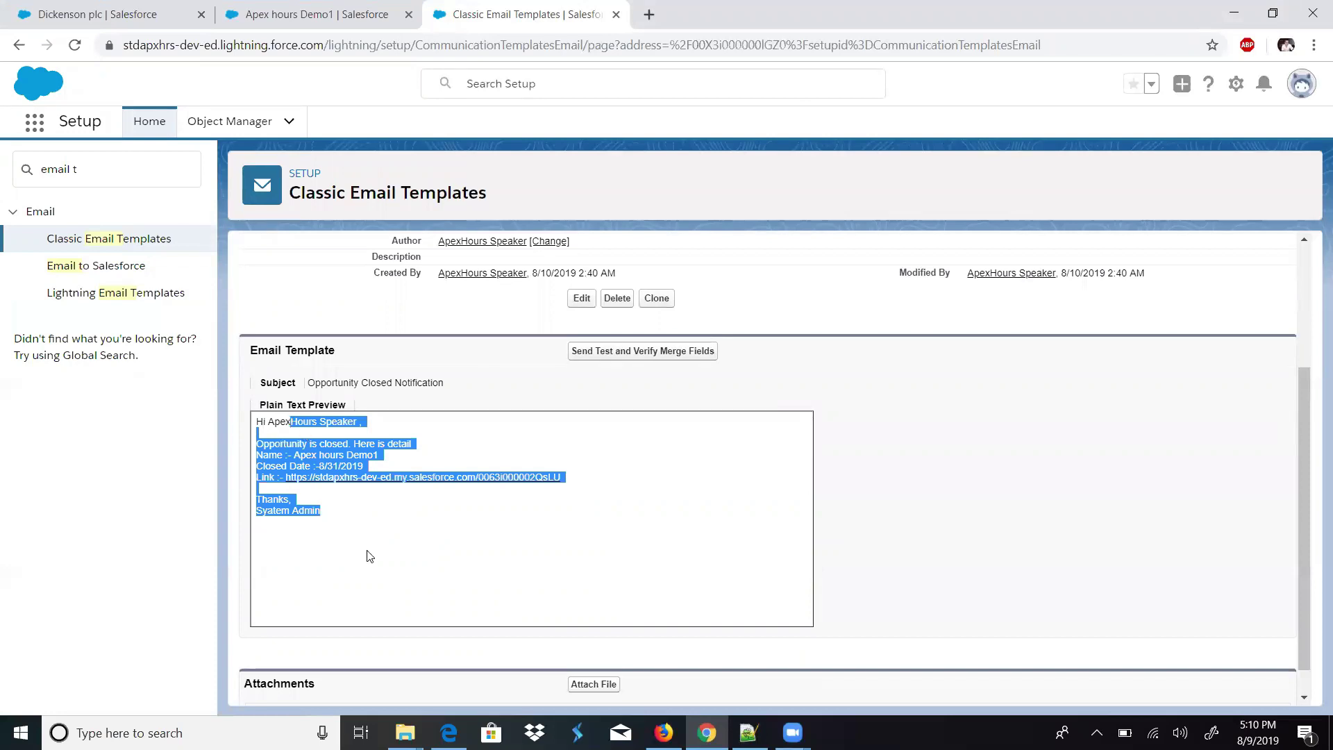
{"action": "left_click", "coordinate": [663, 733]}
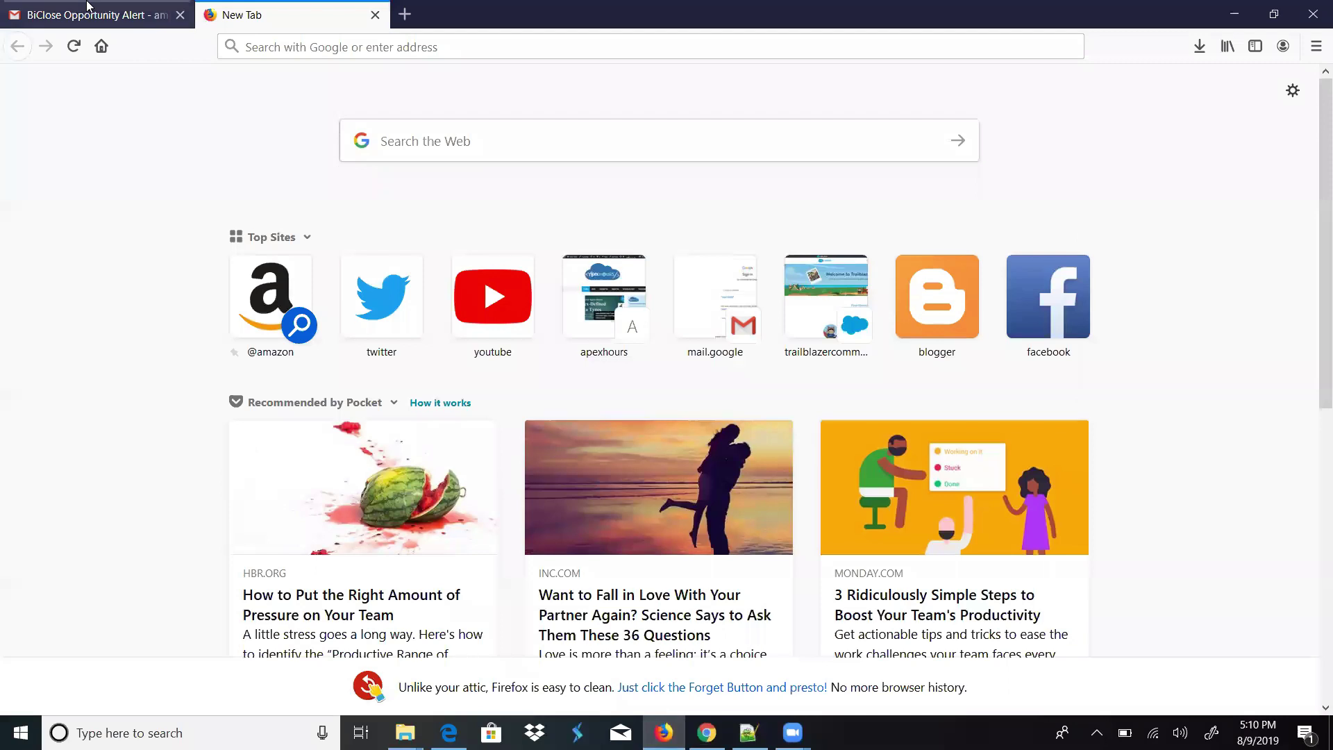
- Open the 'Opportunity Closed Notification' email in Gmail and check the merged Apex hours Demo1 values
{"action": "left_click", "coordinate": [97, 14]}
{"action": "left_click", "coordinate": [73, 215]}
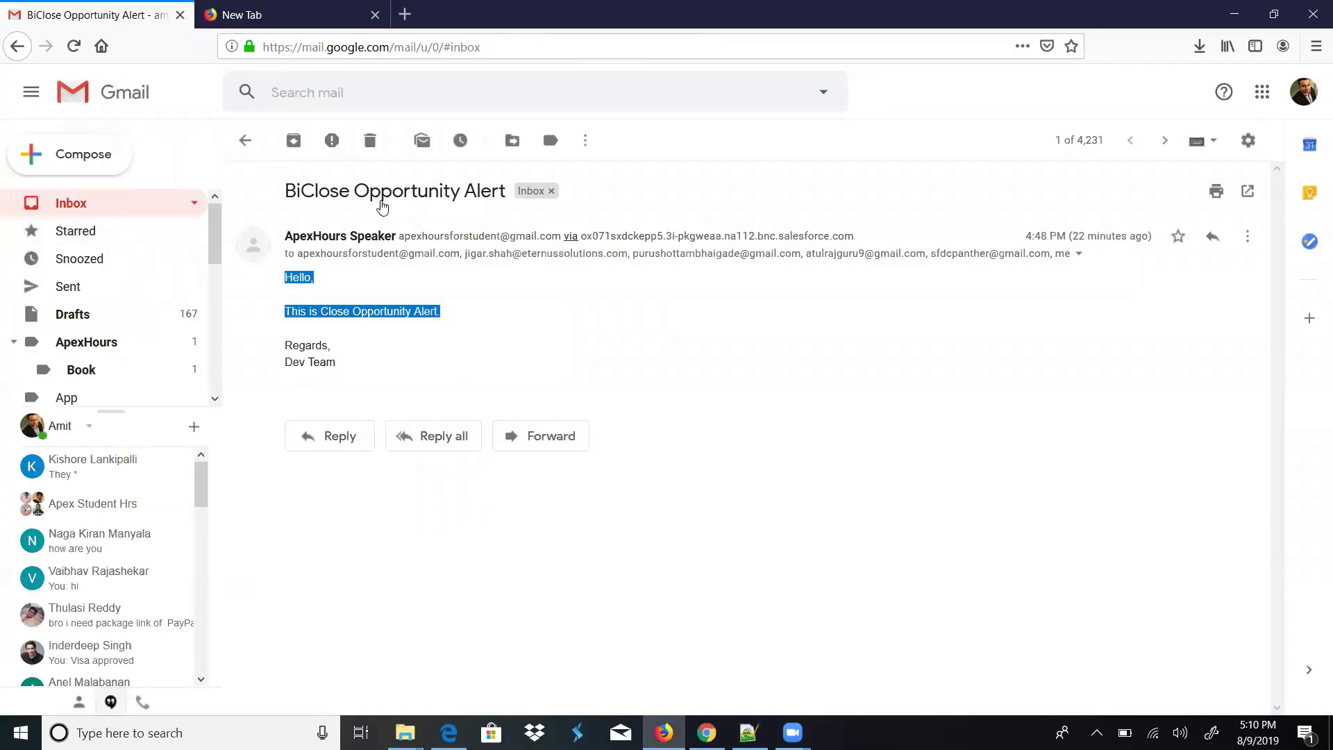
{"action": "left_click", "coordinate": [312, 179]}
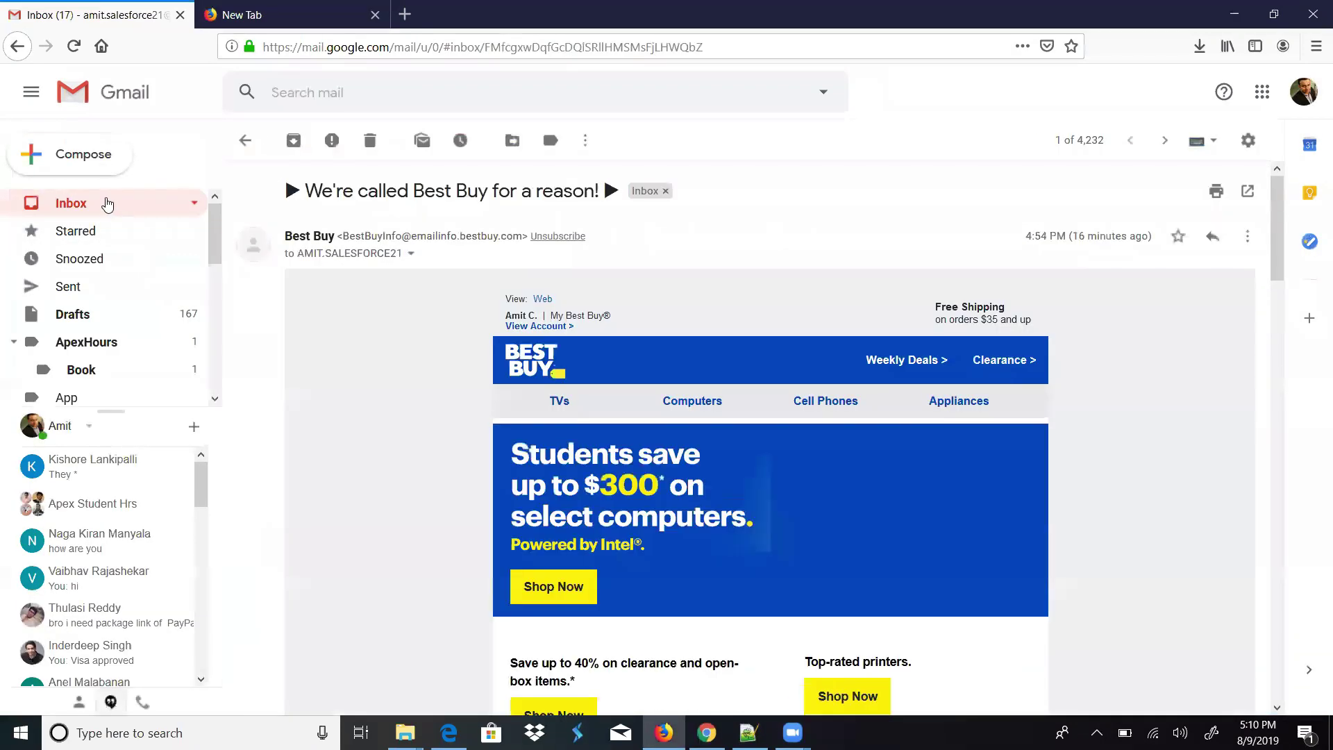
{"action": "left_click", "coordinate": [107, 202]}
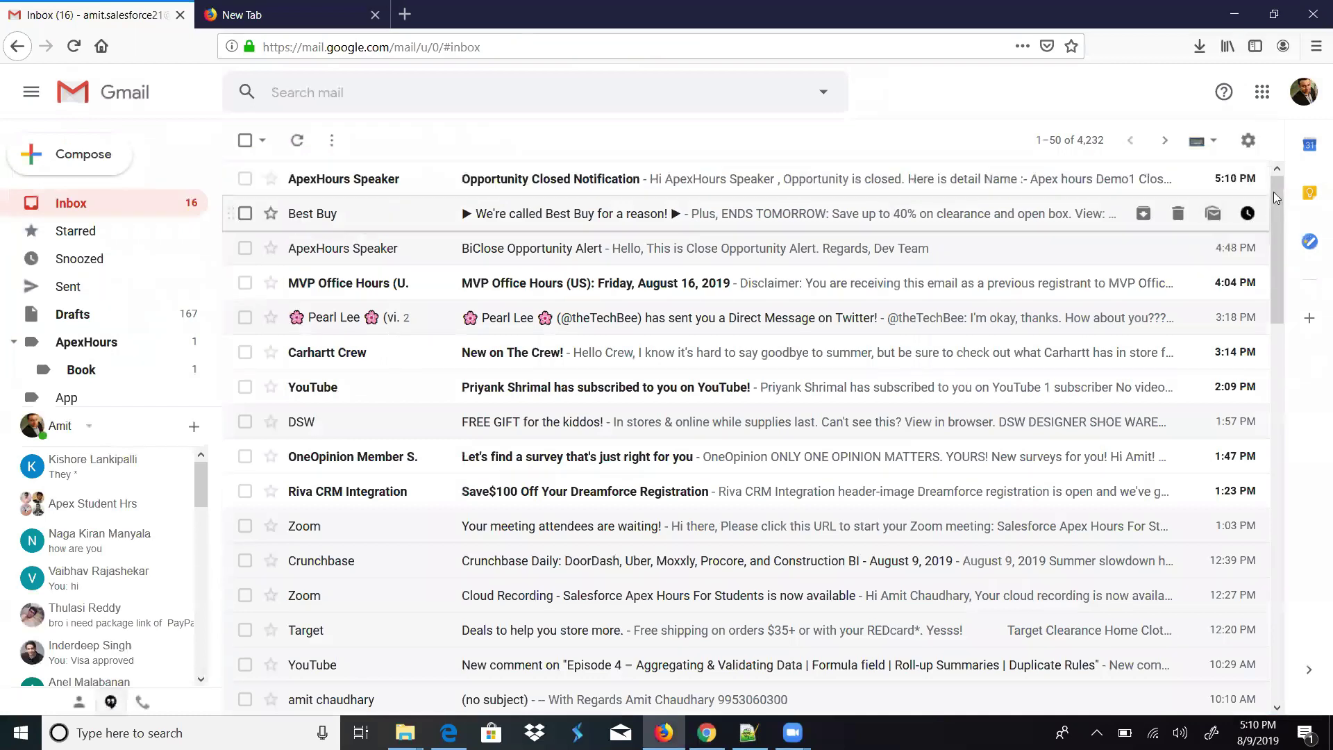
{"action": "left_click", "coordinate": [632, 182]}
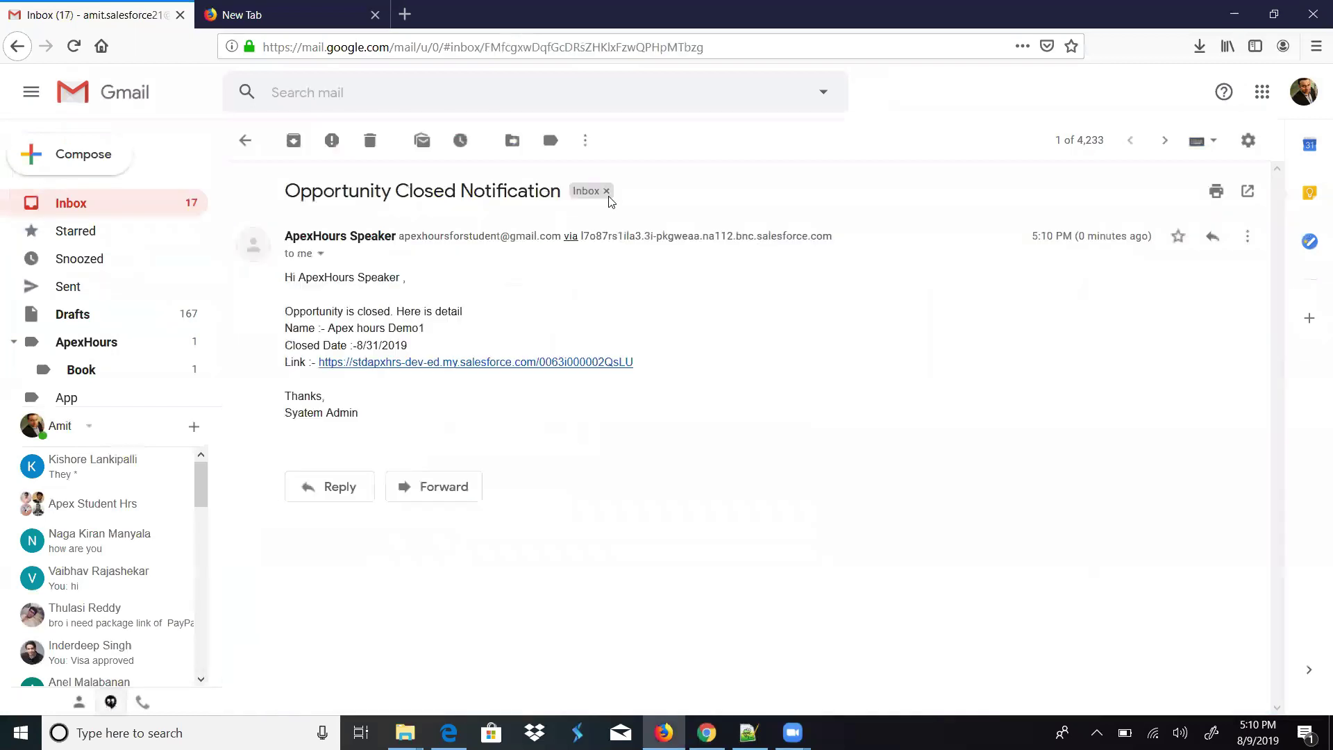
{"action": "left_click_drag", "start_coordinate": [291, 304], "coordinate": [355, 414]}
{"action": "left_click", "coordinate": [540, 456]}
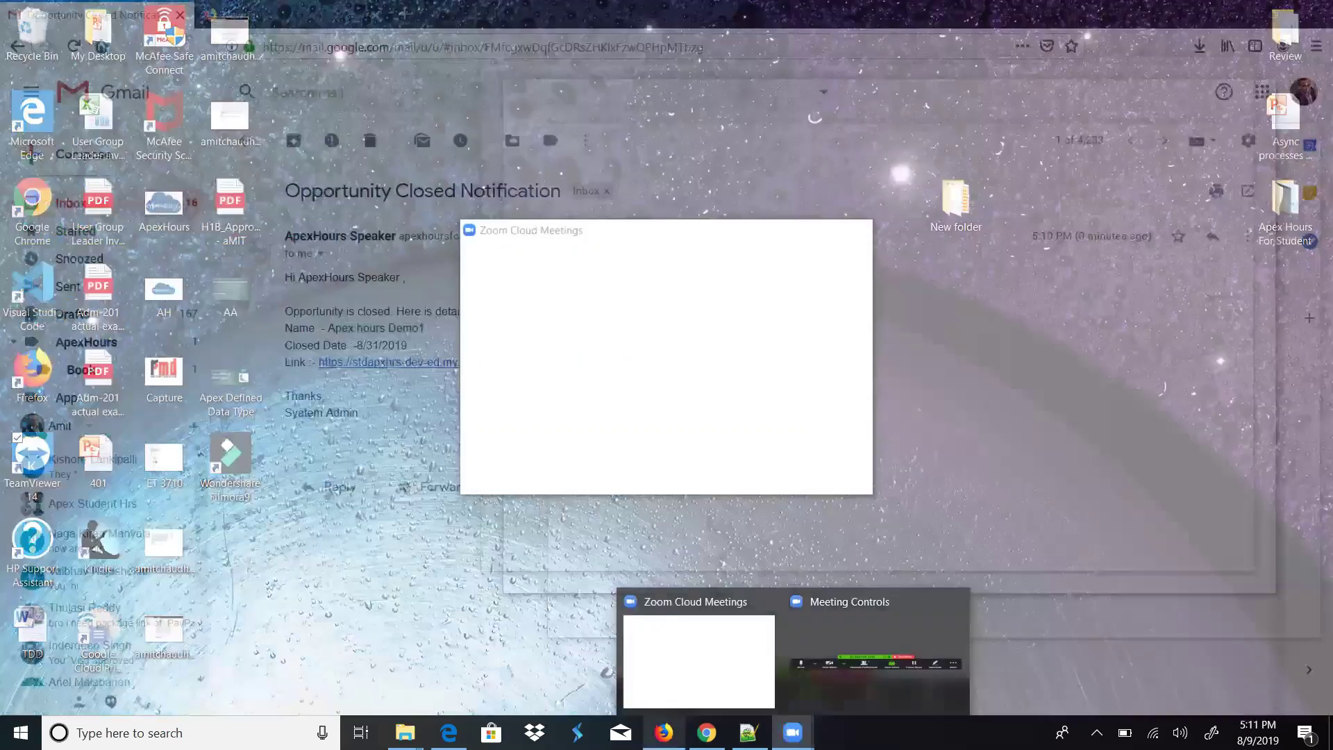
- Search Setup Quick Find for 'letter' and go to Email > Classic Letterheads
{"action": "left_click", "coordinate": [707, 732]}
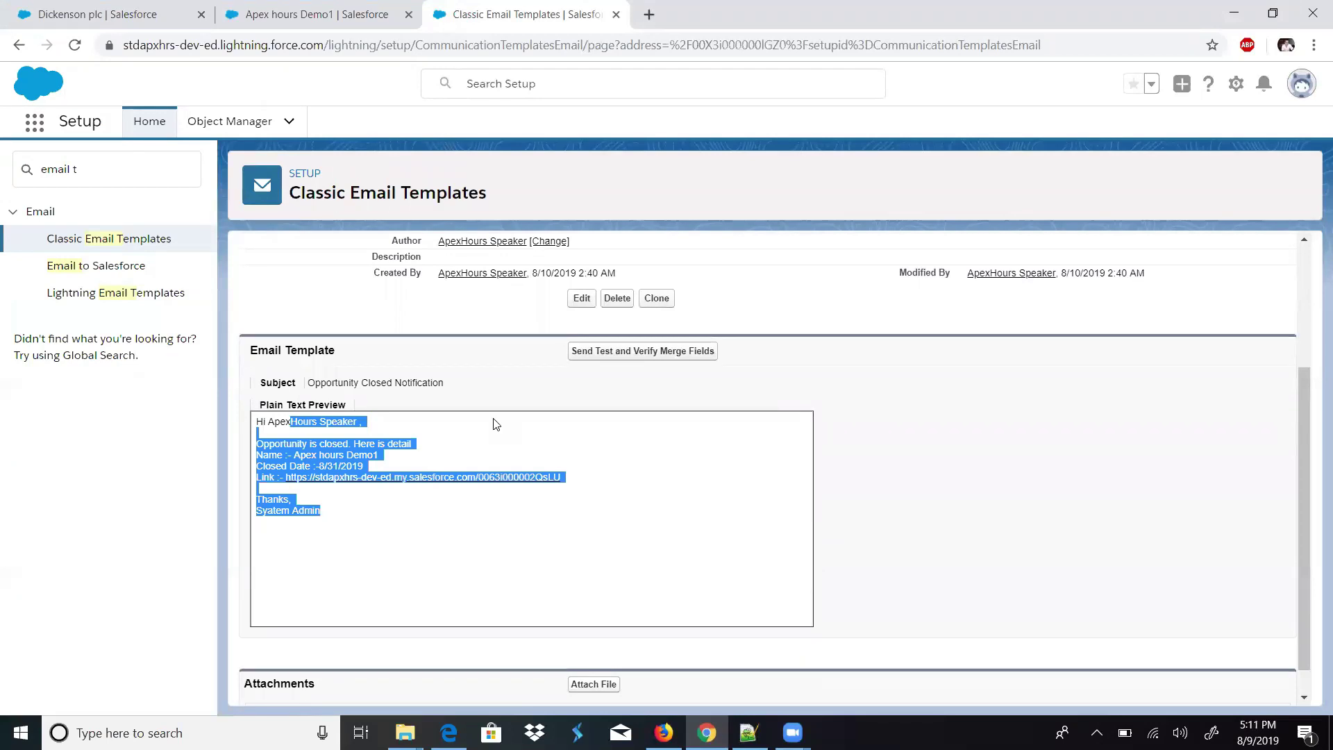
{"action": "left_click_drag", "start_coordinate": [121, 171], "coordinate": [2, 174]}
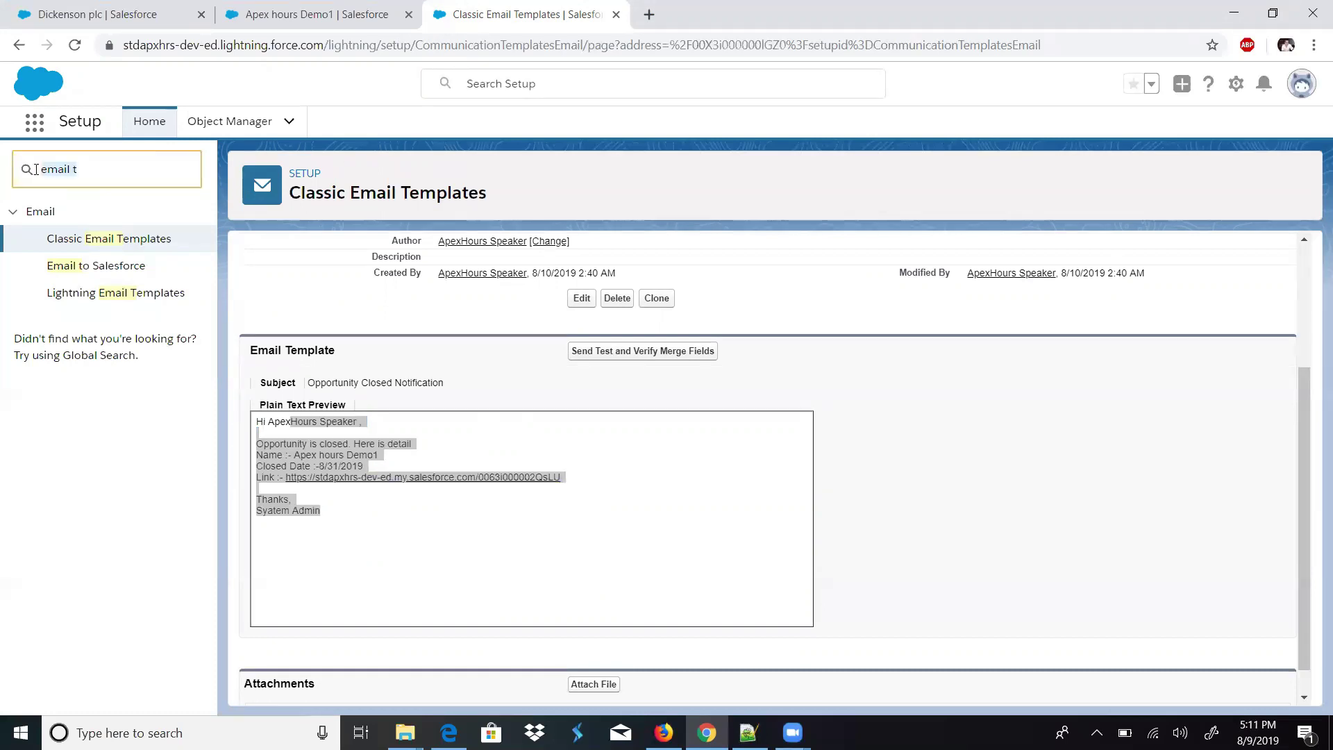
{"action": "key", "text": "BackSpace"}
{"action": "type", "text": "letter"}
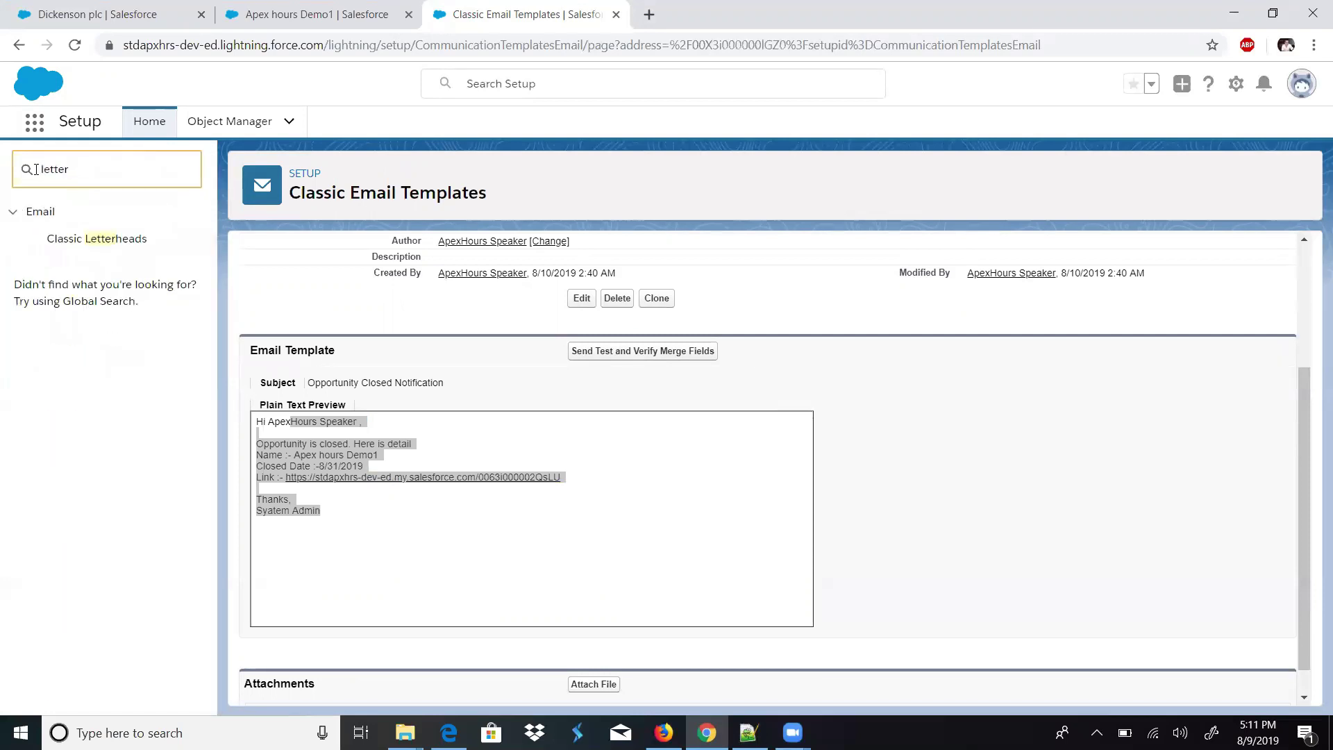
{"action": "left_click", "coordinate": [91, 240]}
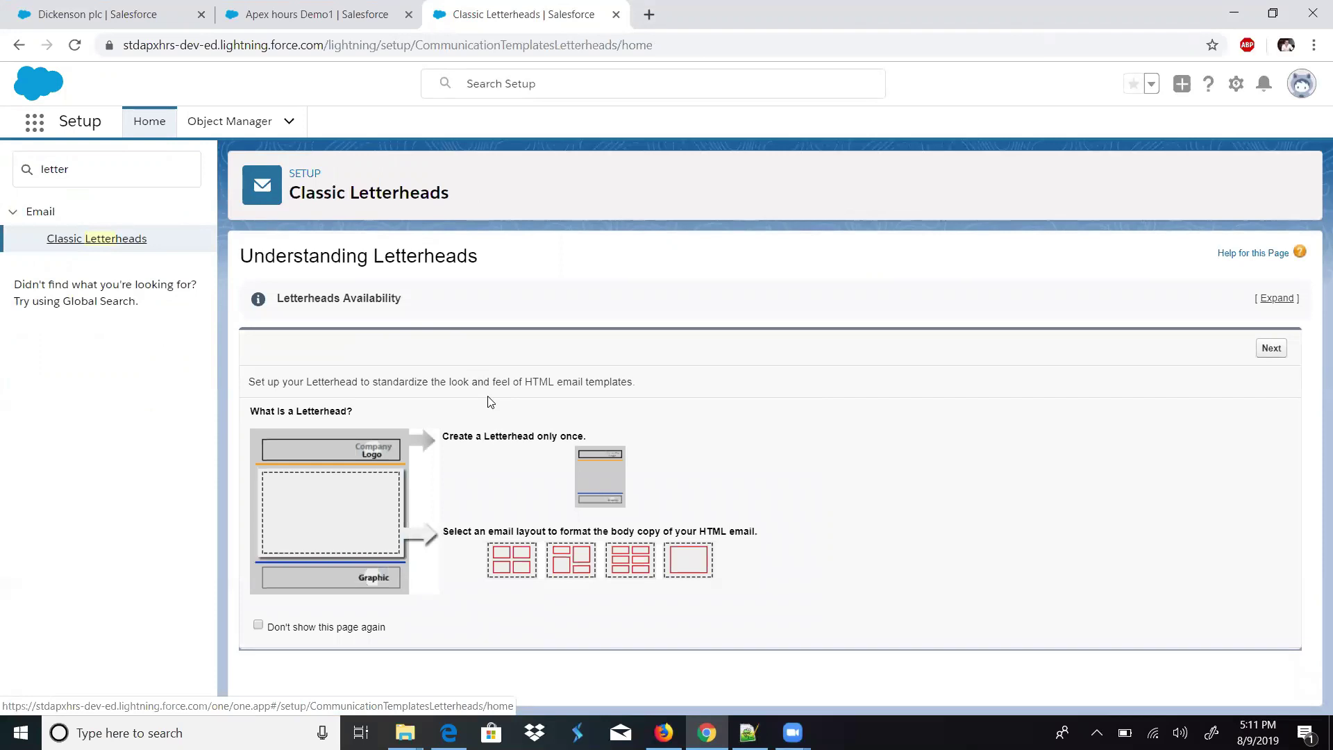
- Switch to Salesforce Classic from the profile avatar menu
{"action": "left_click_drag", "start_coordinate": [442, 436], "coordinate": [560, 427]}
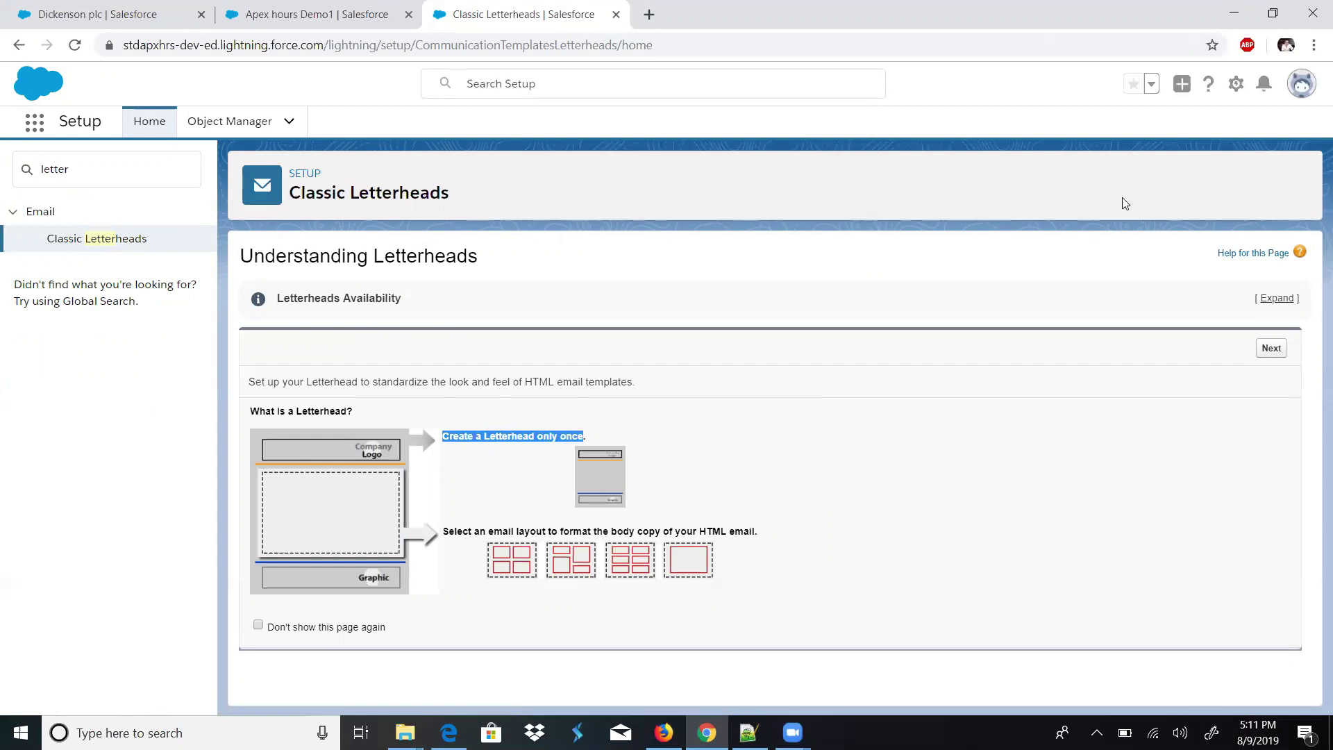
{"action": "left_click", "coordinate": [1233, 92]}
{"action": "left_click", "coordinate": [1303, 91]}
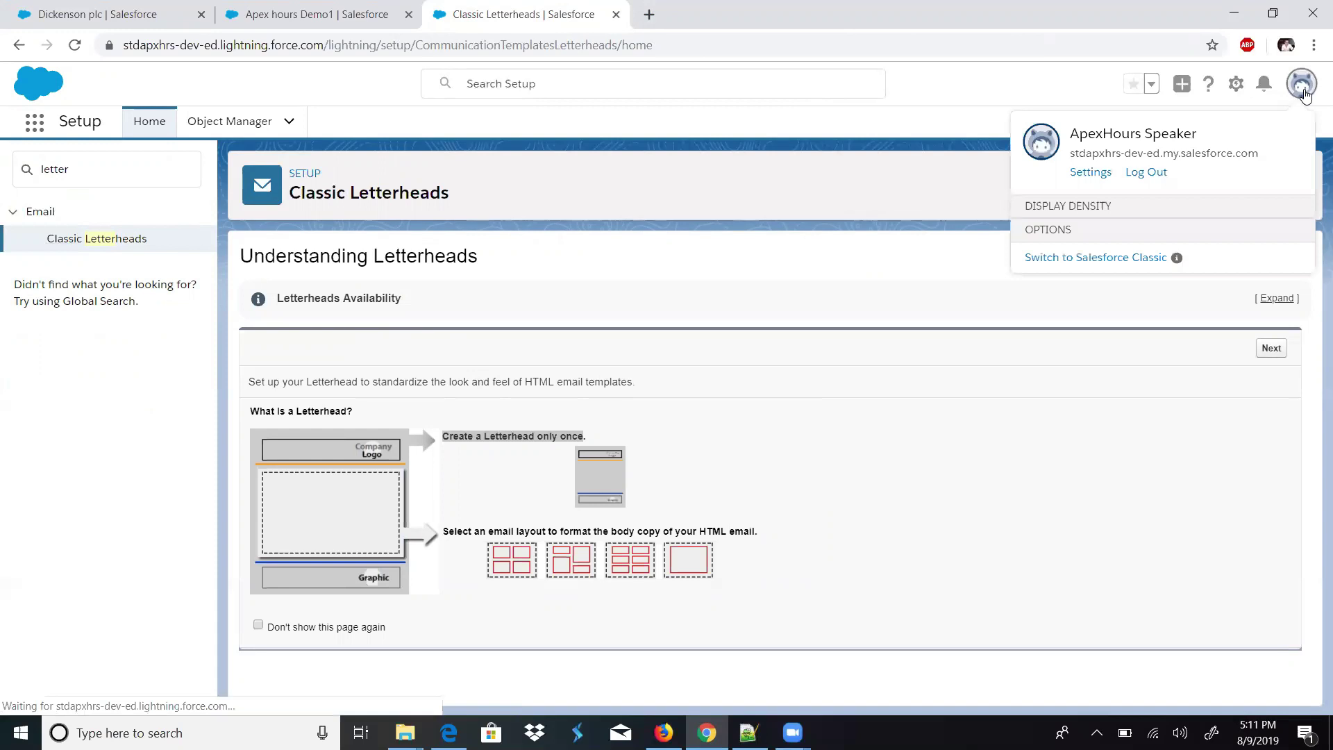
{"action": "left_click", "coordinate": [1107, 333]}
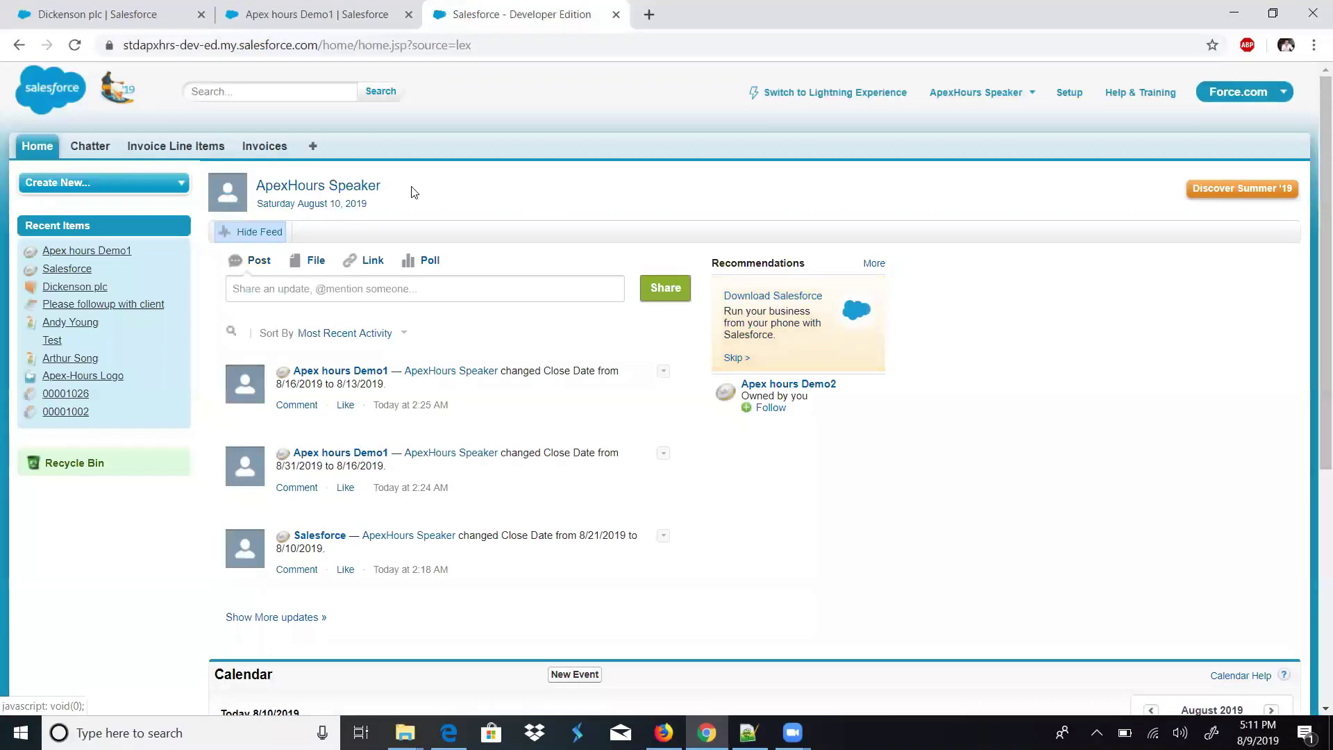
- Find the Documents tab in the All Tabs list and start a new document upload
{"action": "left_click", "coordinate": [311, 148]}
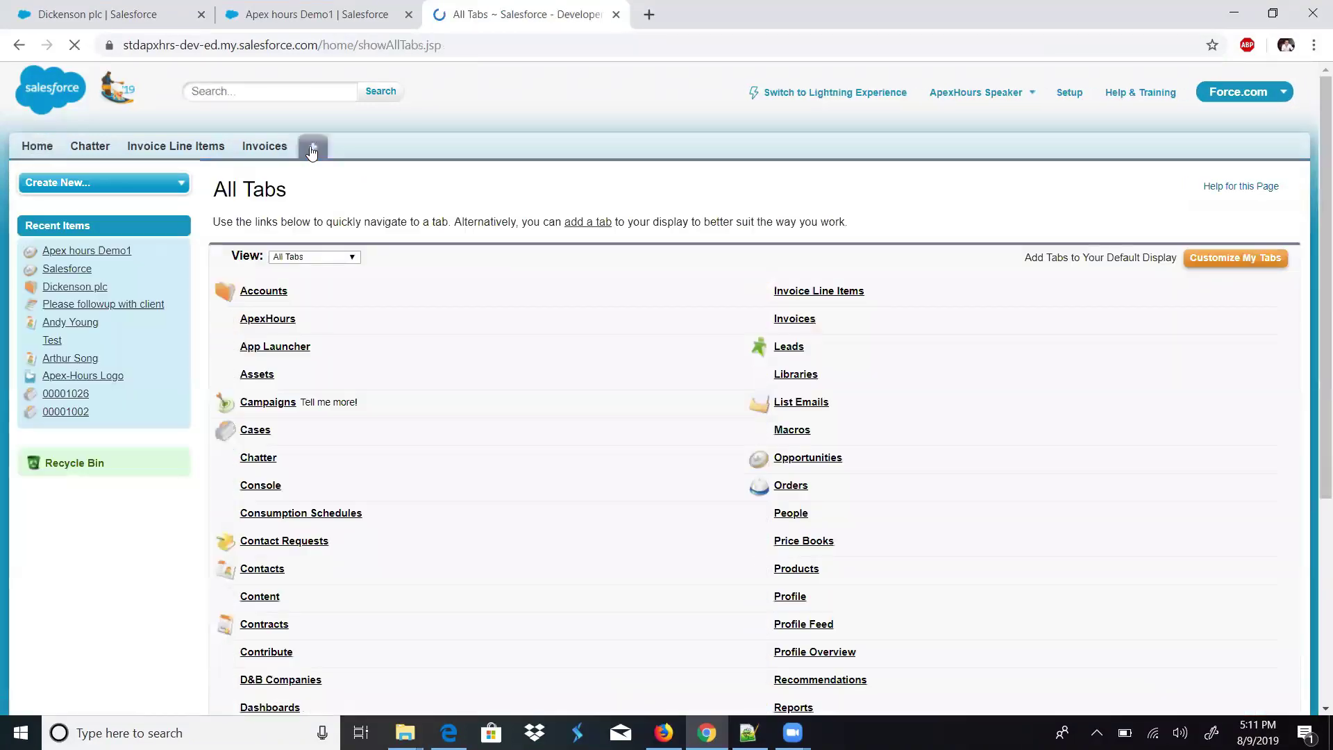
{"action": "key", "text": "ctrl+f"}
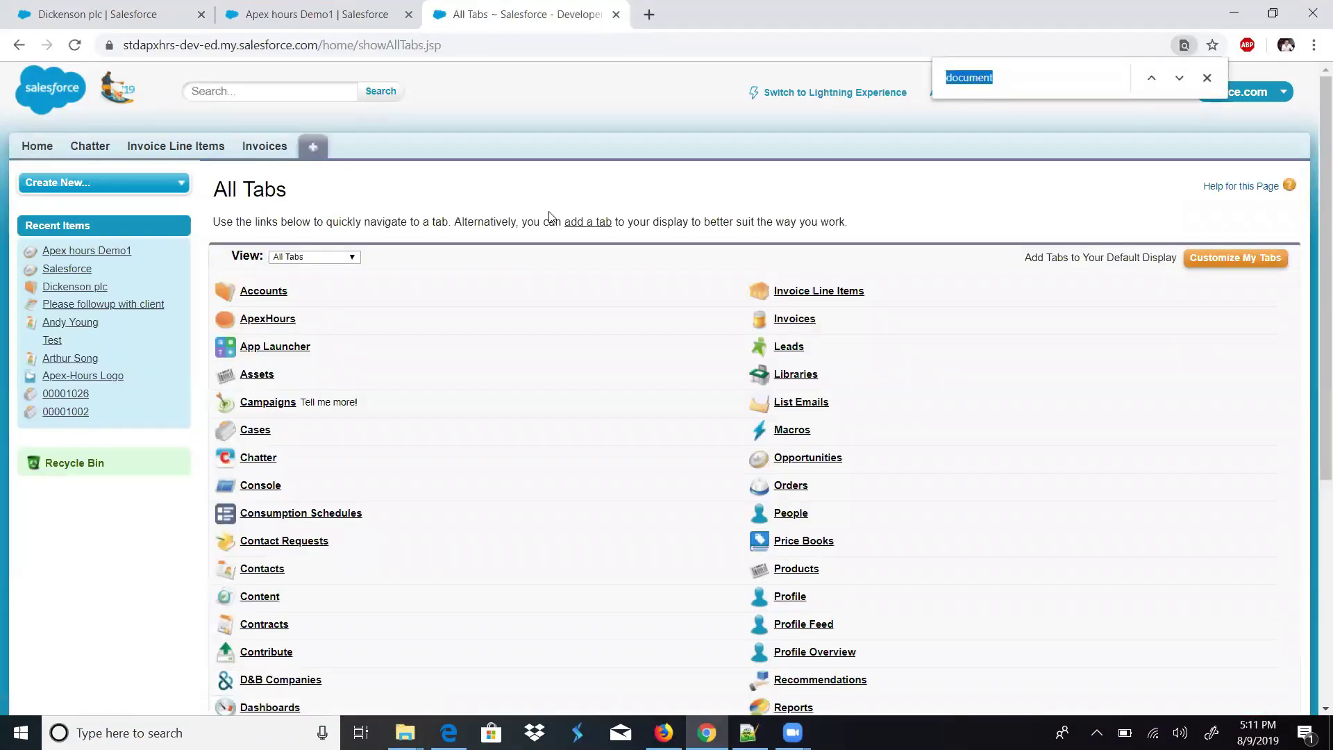
{"action": "type", "text": "doc"}
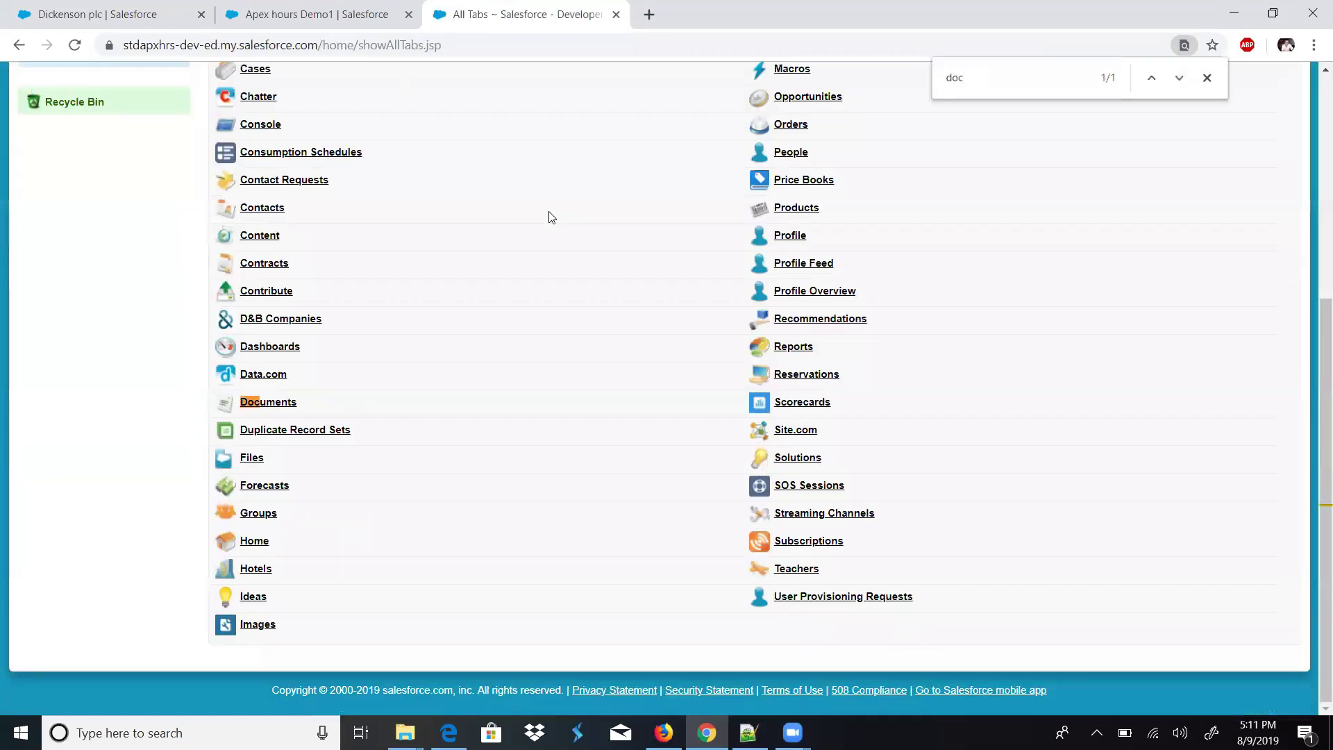
{"action": "left_click", "coordinate": [260, 407]}
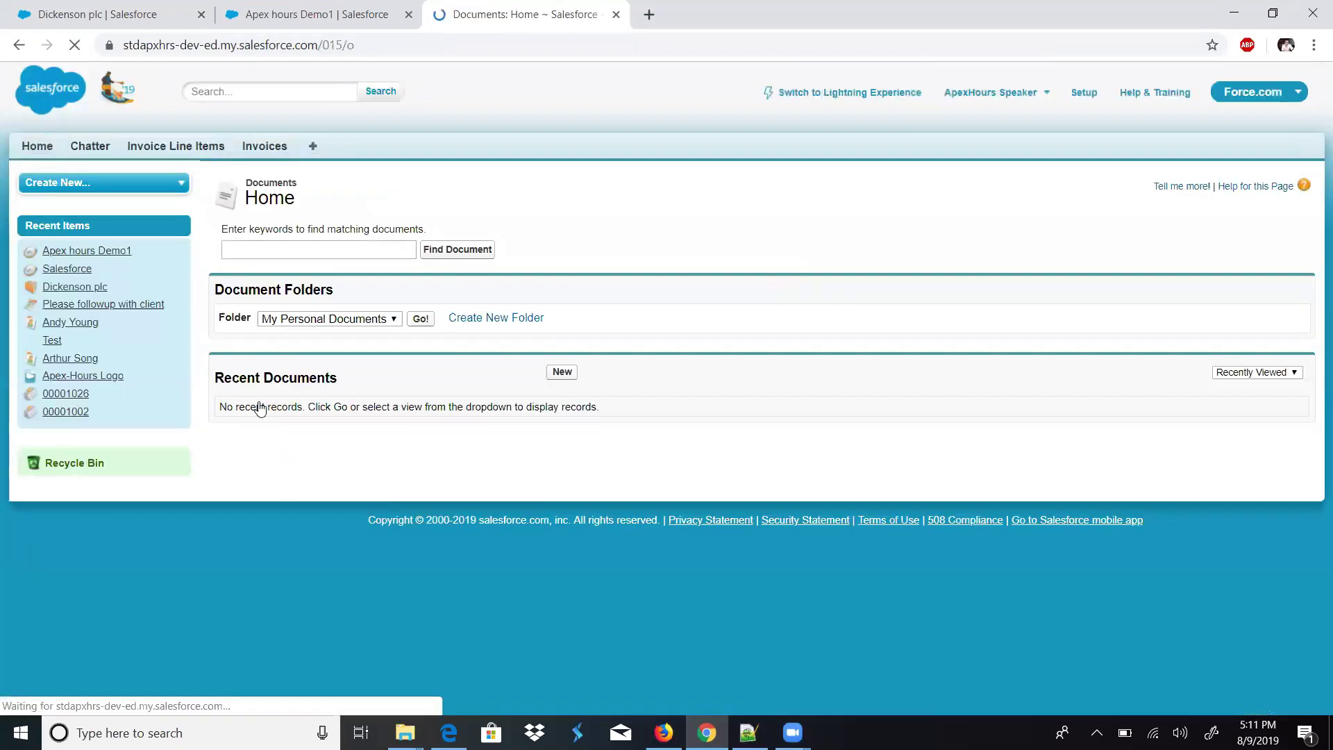
{"action": "left_click", "coordinate": [562, 373]}
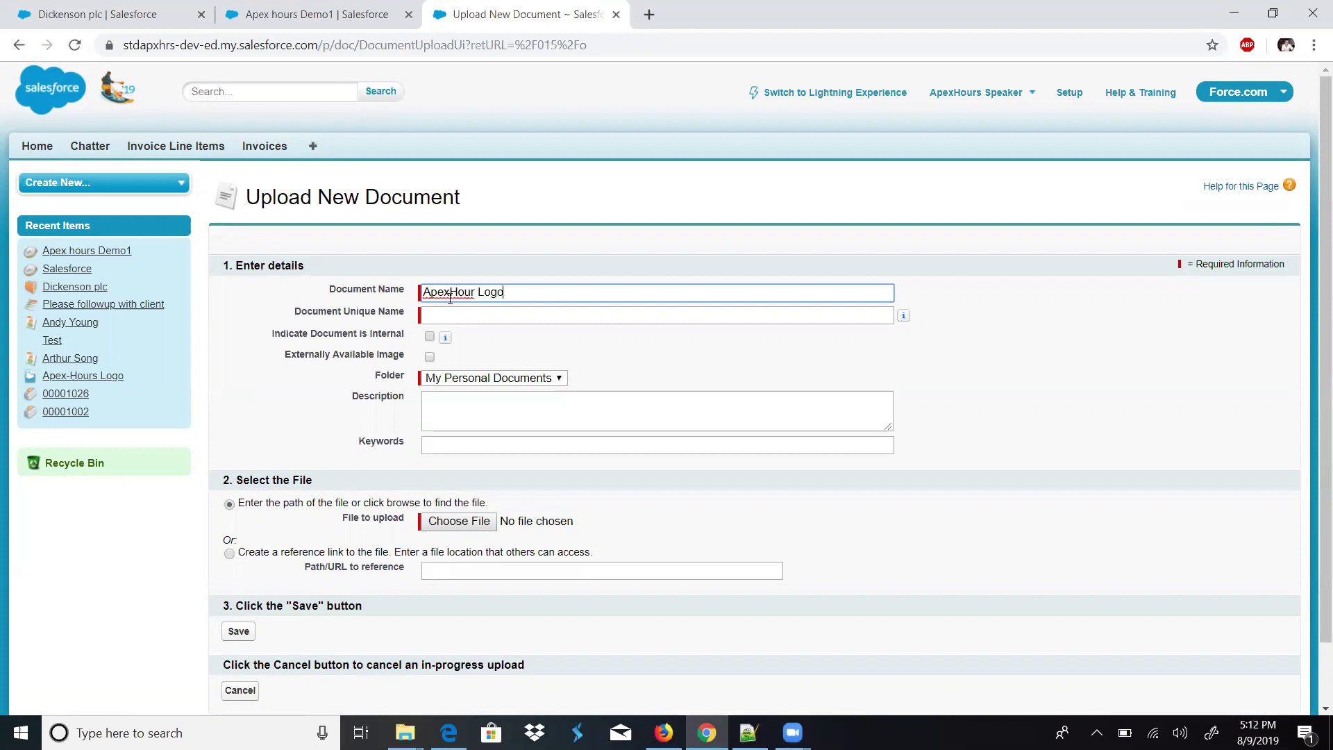
- Upload Desktop ApexHours.PNG to the personal folder as an externally available image, and save it
{"action": "key", "text": "Tab"}
{"action": "left_click", "coordinate": [475, 351]}
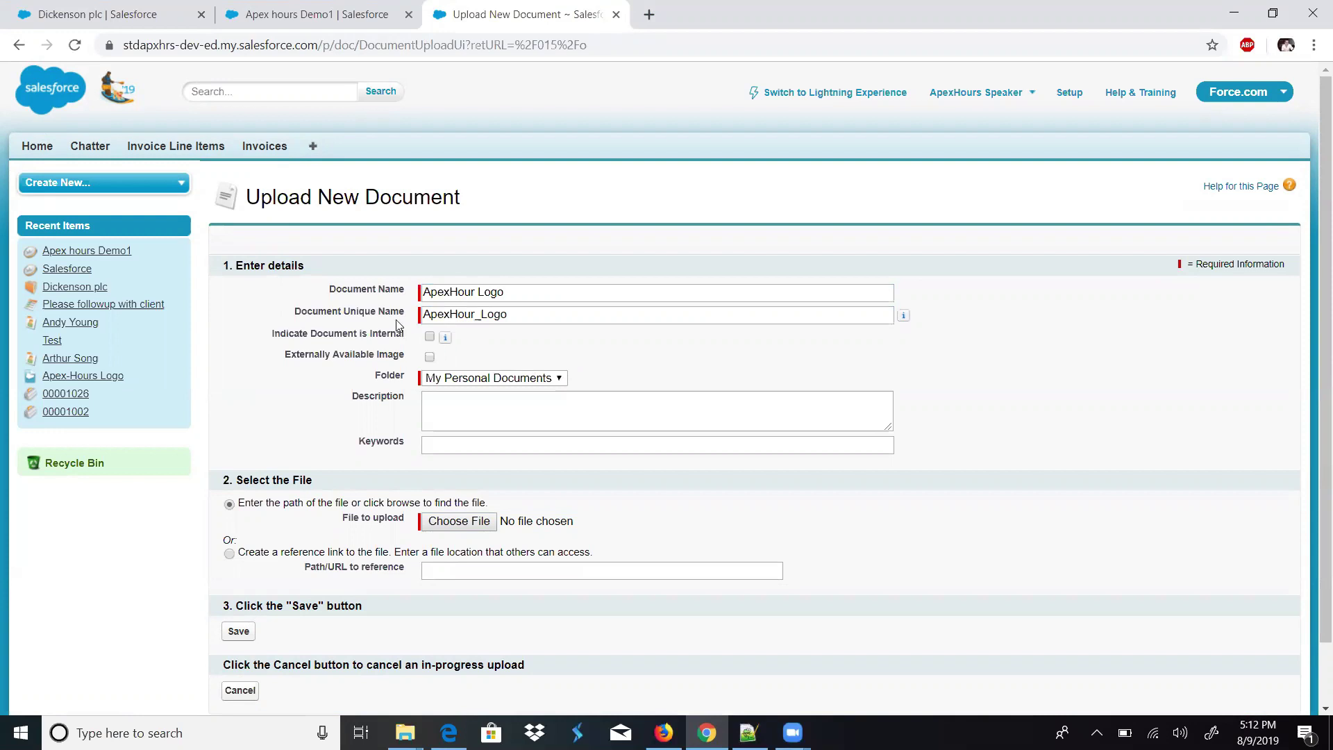
{"action": "left_click", "coordinate": [520, 383]}
{"action": "left_click", "coordinate": [520, 387]}
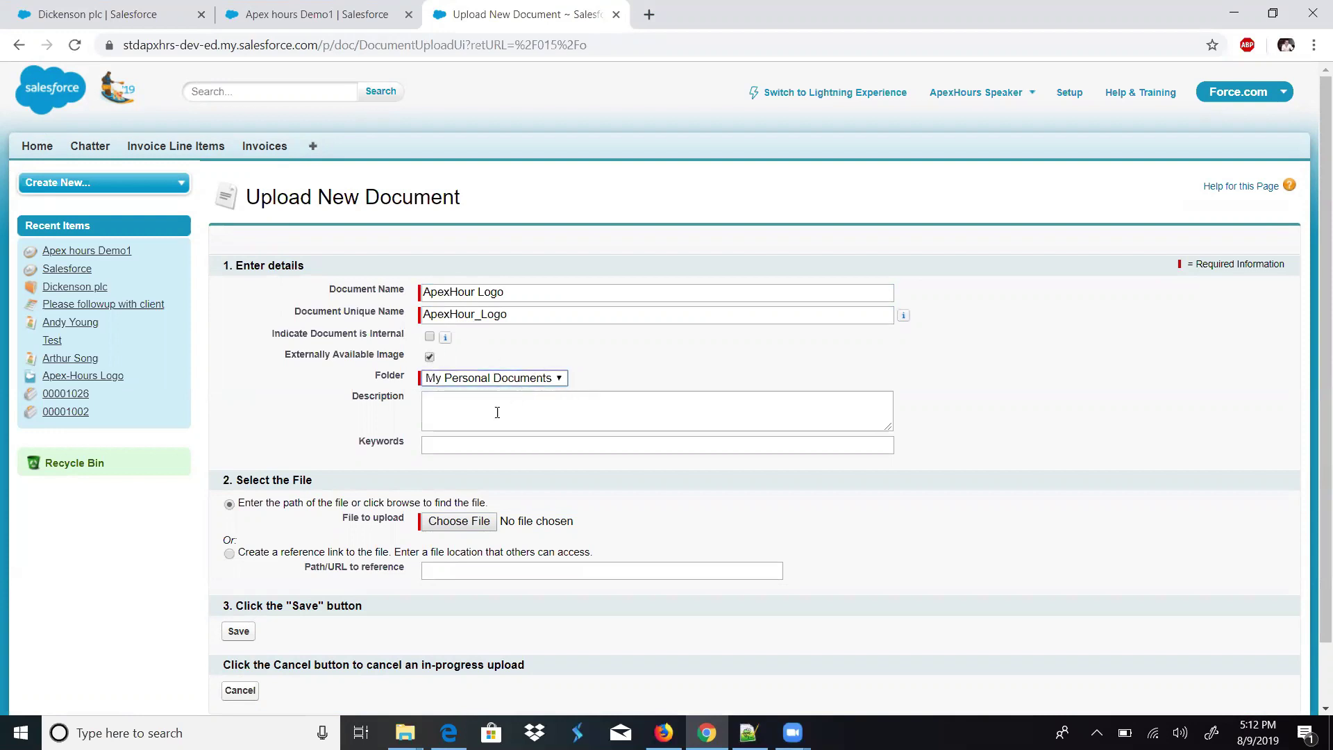
{"action": "left_click", "coordinate": [459, 523]}
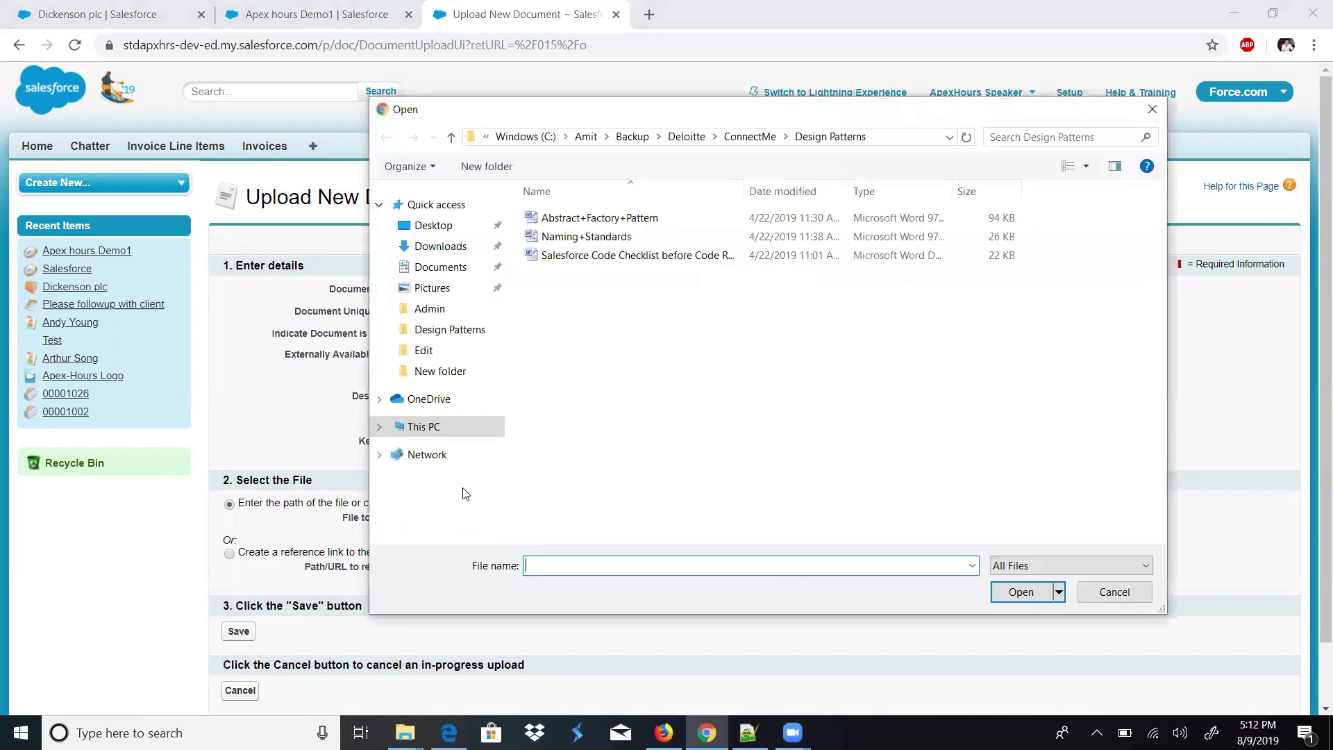
{"action": "left_click", "coordinate": [432, 228]}
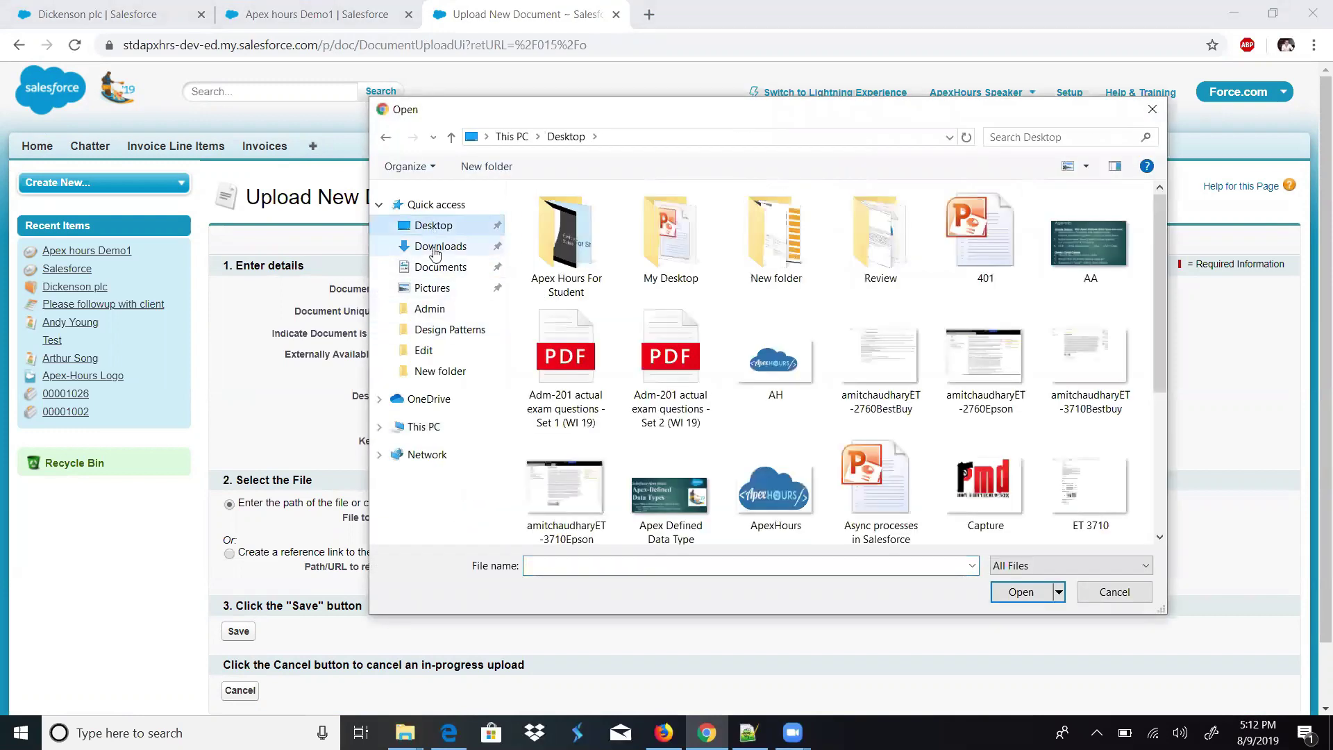
{"action": "left_click", "coordinate": [769, 488]}
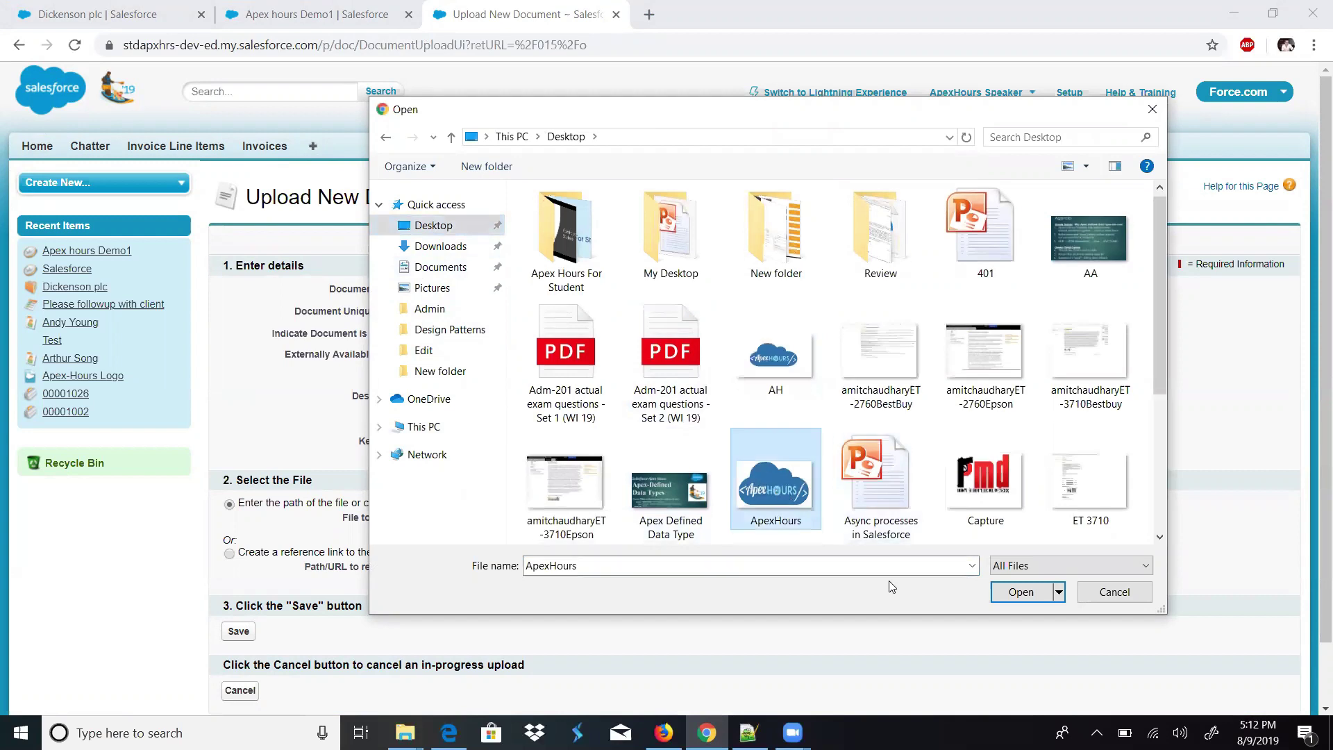
{"action": "left_click", "coordinate": [1022, 590]}
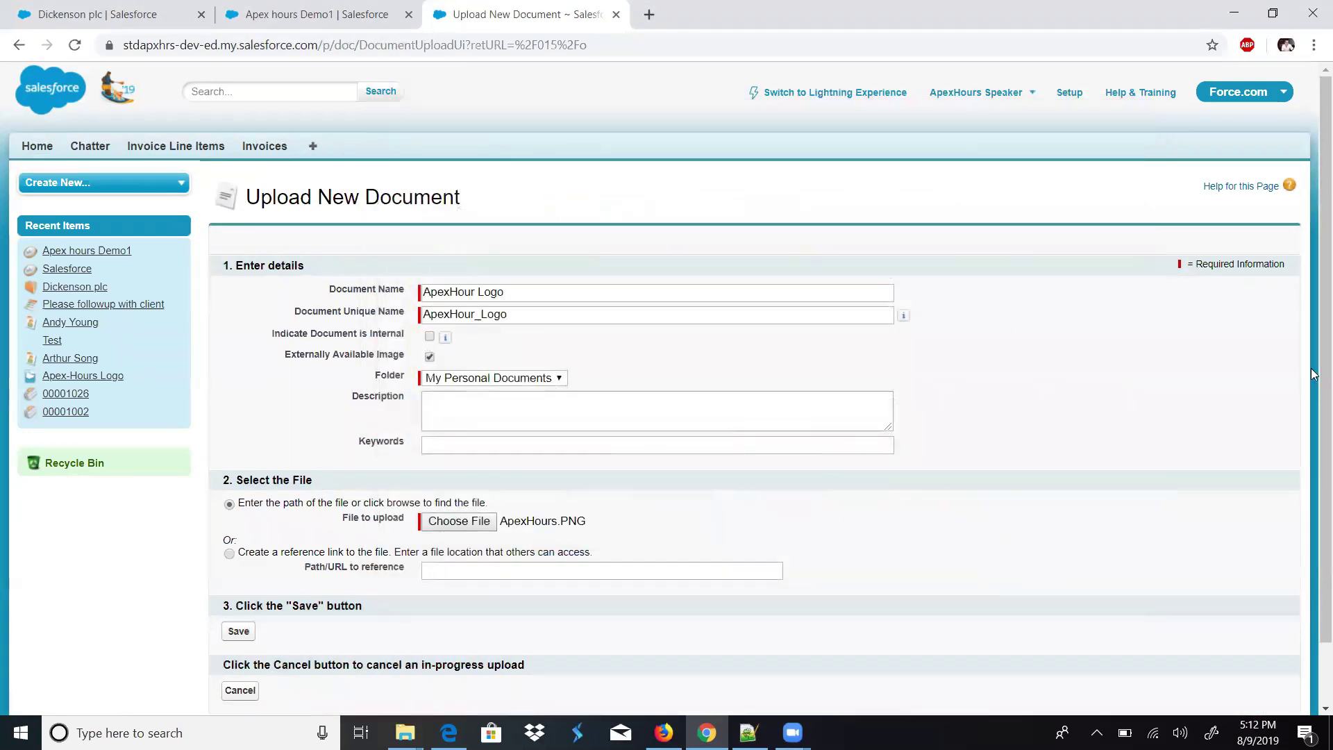
{"action": "scroll", "coordinate": [1312, 374], "scroll_direction": "down", "scroll_amount": 1}
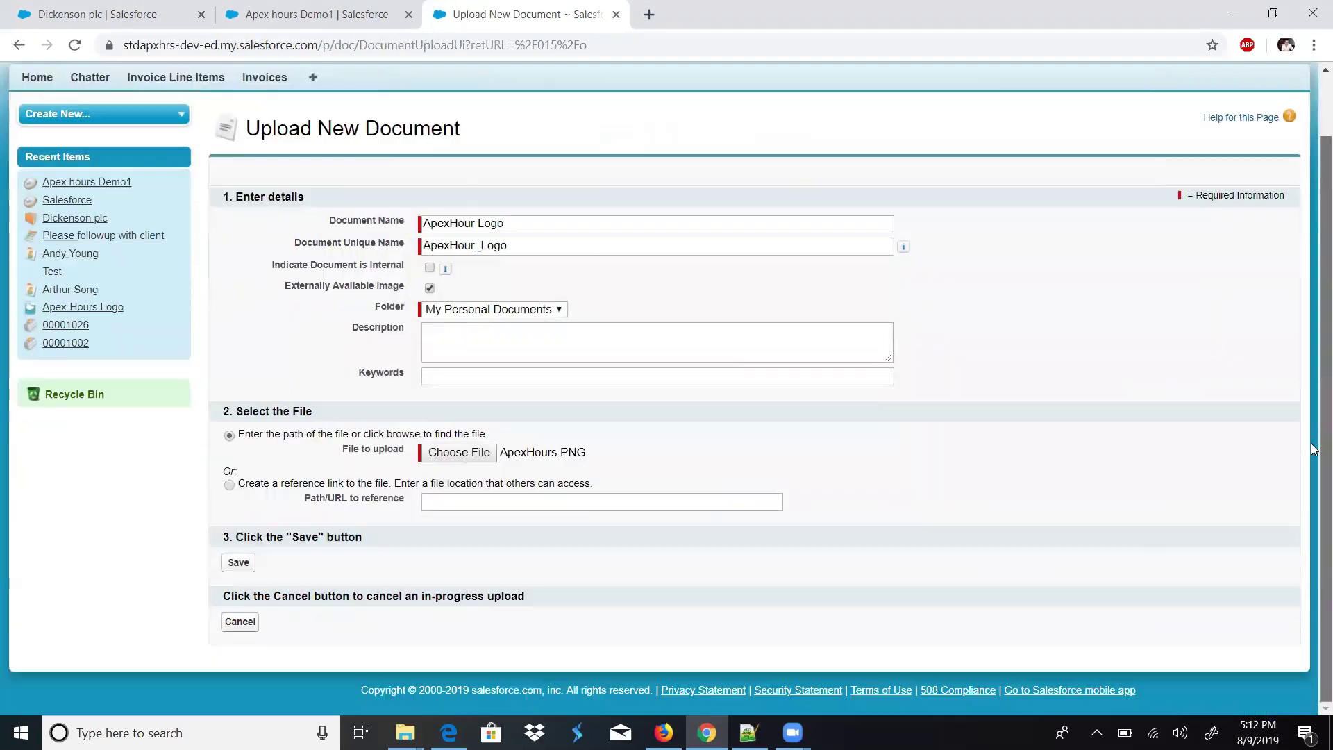
{"action": "left_click", "coordinate": [239, 562]}
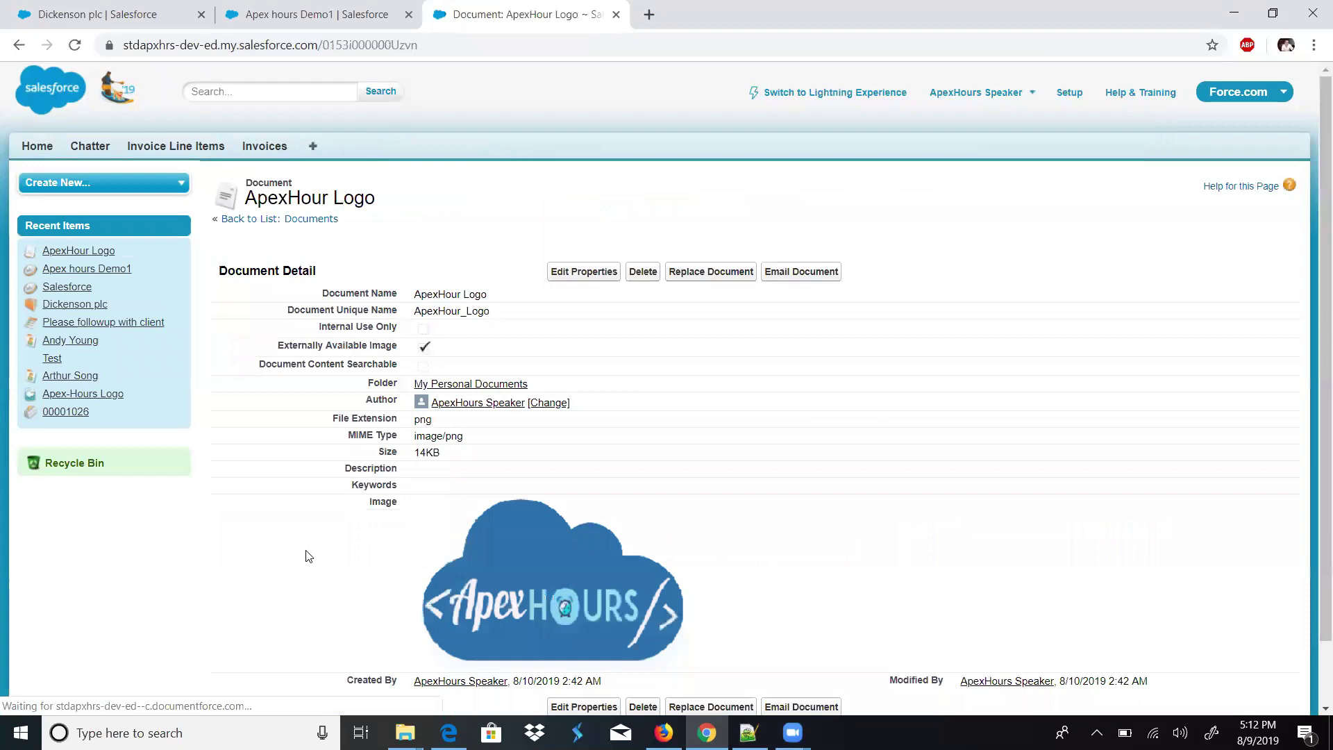
- Switch from Classic back to Lightning Experience, landing on the Recently Viewed accounts list
{"action": "scroll", "coordinate": [1011, 259], "scroll_direction": "down", "scroll_amount": 1}
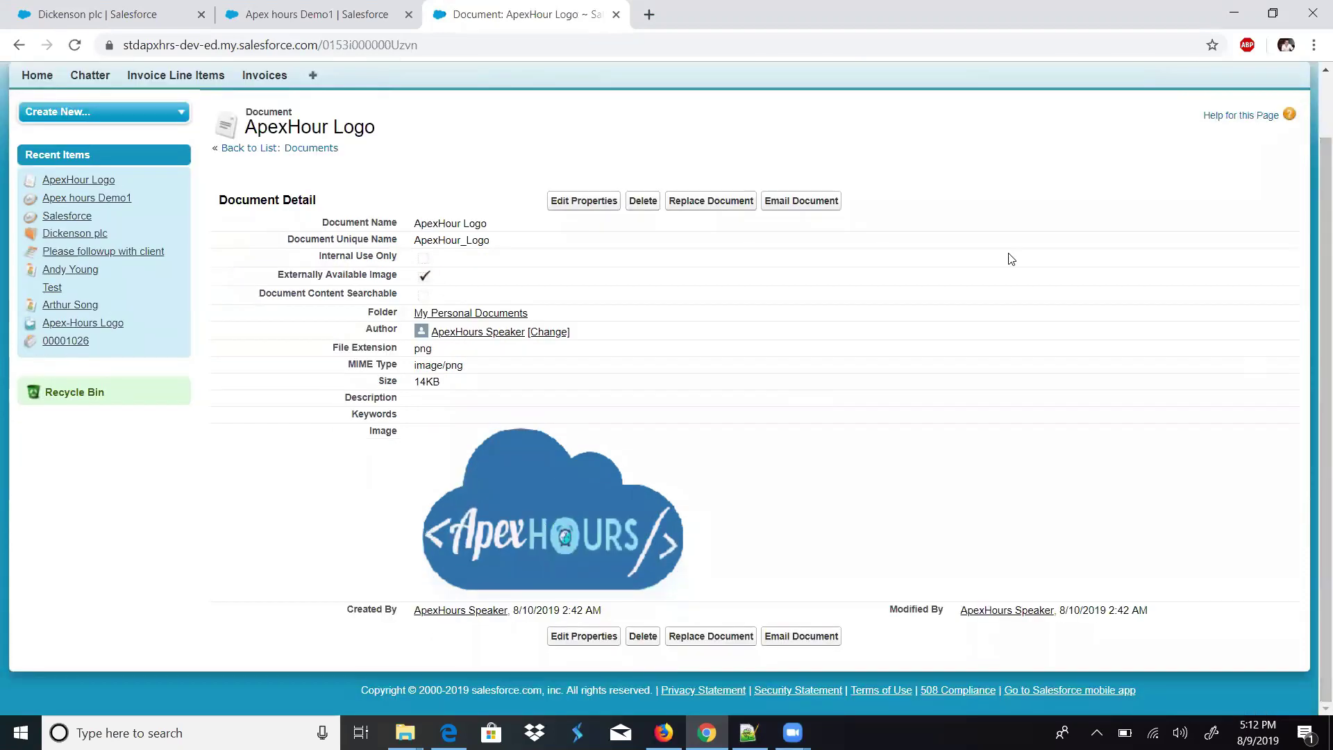
{"action": "scroll", "coordinate": [1011, 259], "scroll_direction": "up", "scroll_amount": 1}
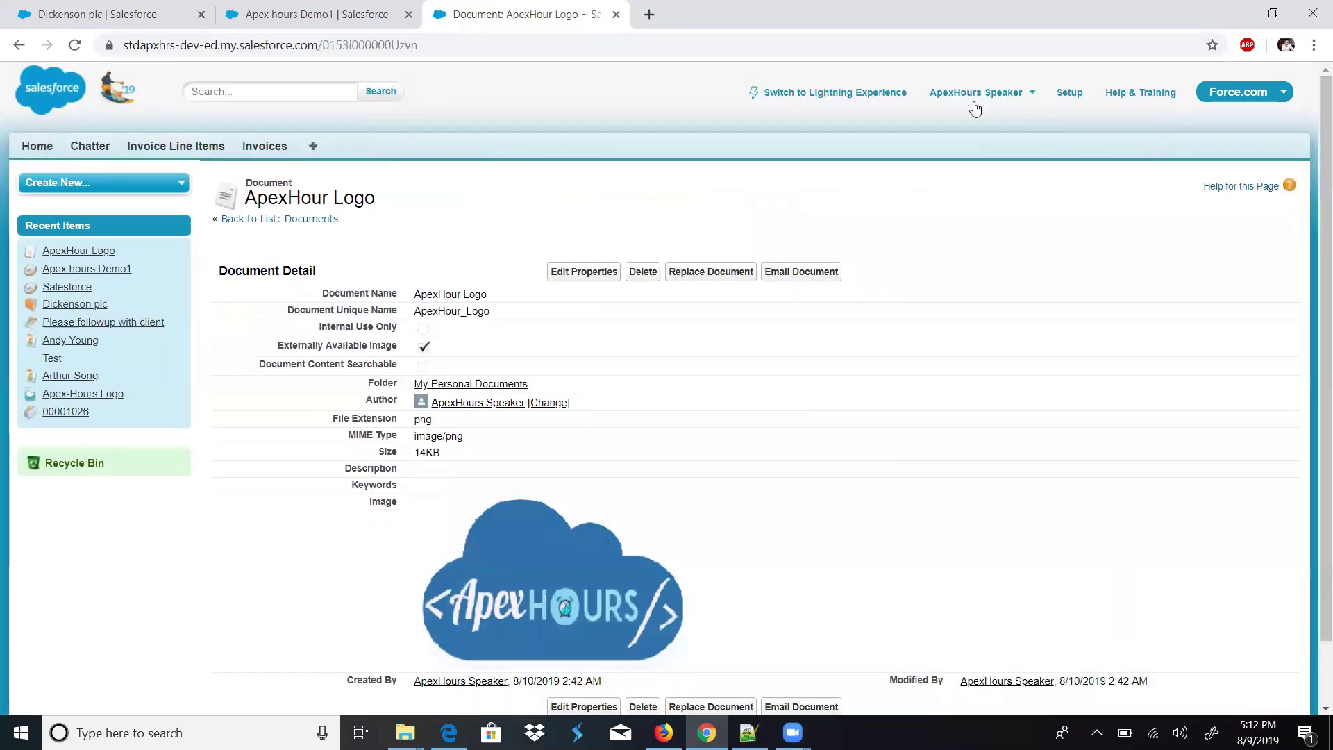
{"action": "left_click", "coordinate": [878, 98]}
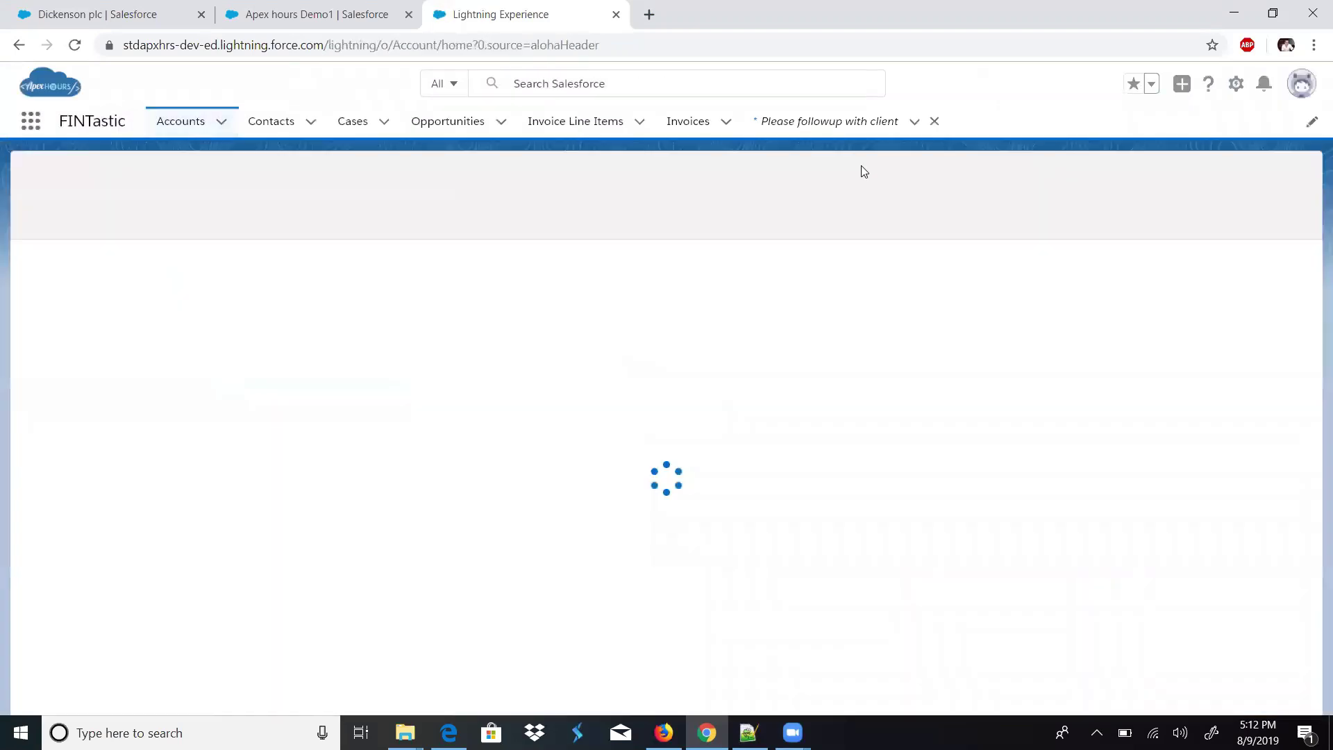
- Open Setup in a new tab and reach Classic Letterheads by searching 'letter' in Quick Find
{"action": "left_click", "coordinate": [1236, 84]}
{"action": "left_click", "coordinate": [1139, 139]}
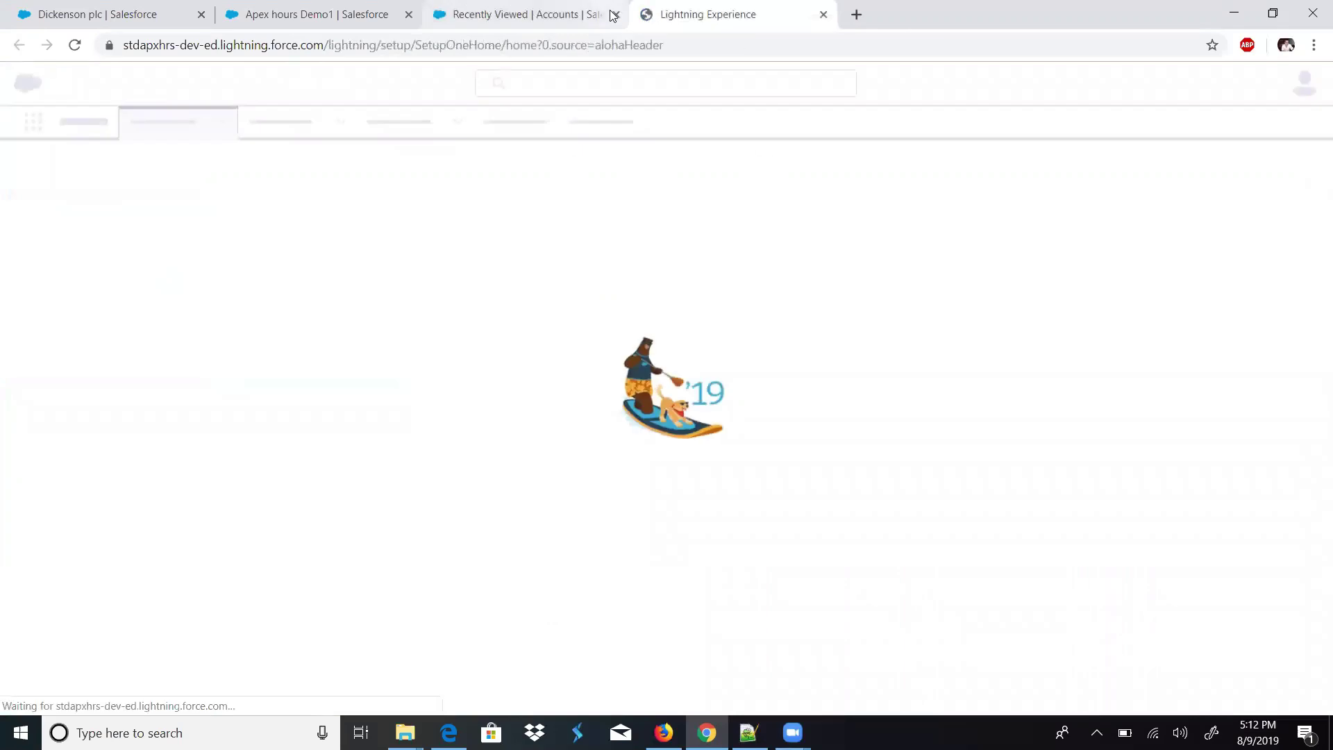
{"action": "left_click", "coordinate": [611, 14]}
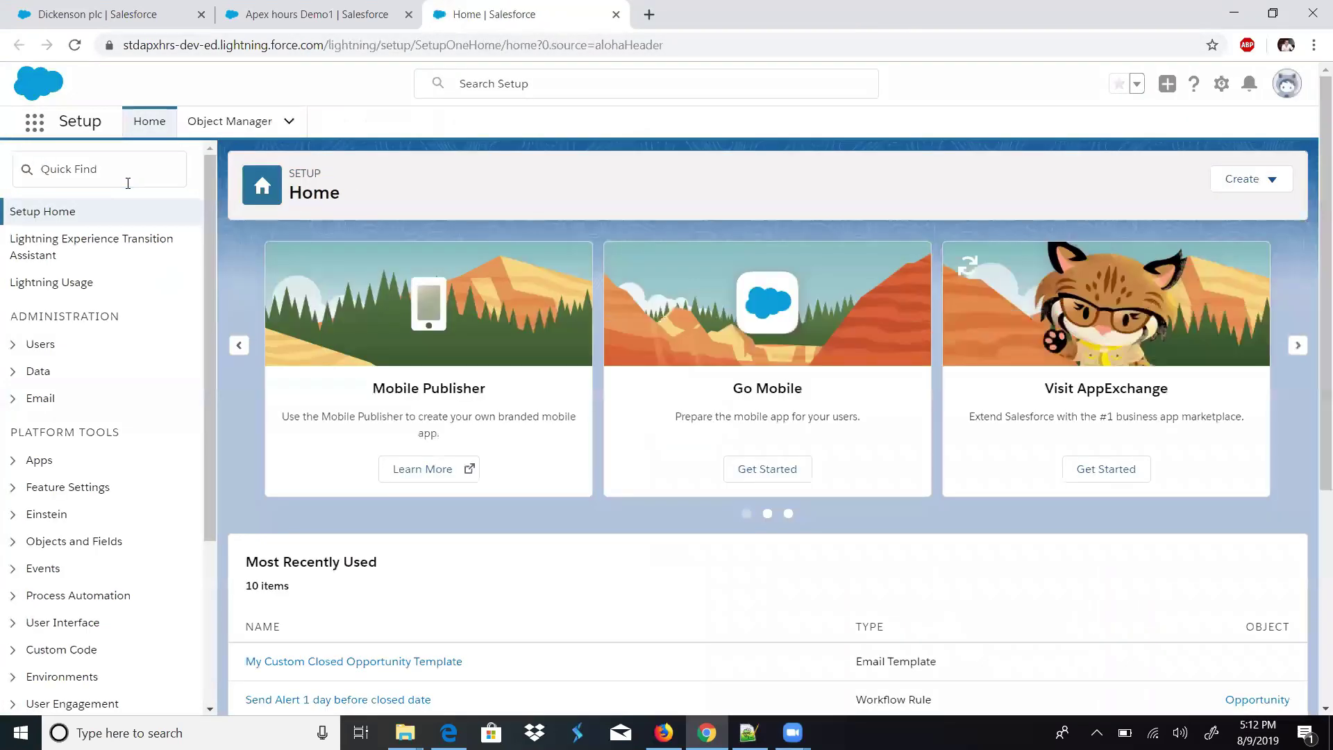
{"action": "left_click", "coordinate": [99, 169]}
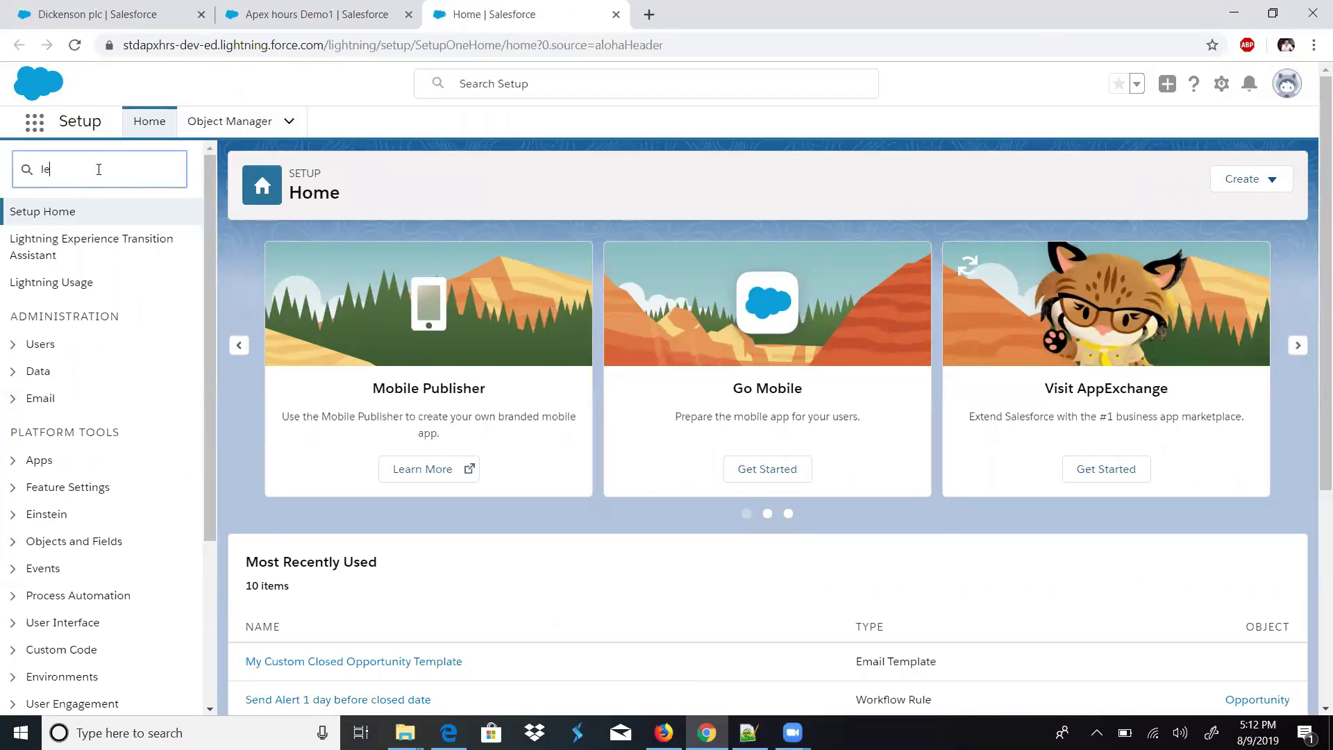
{"action": "type", "text": "letter"}
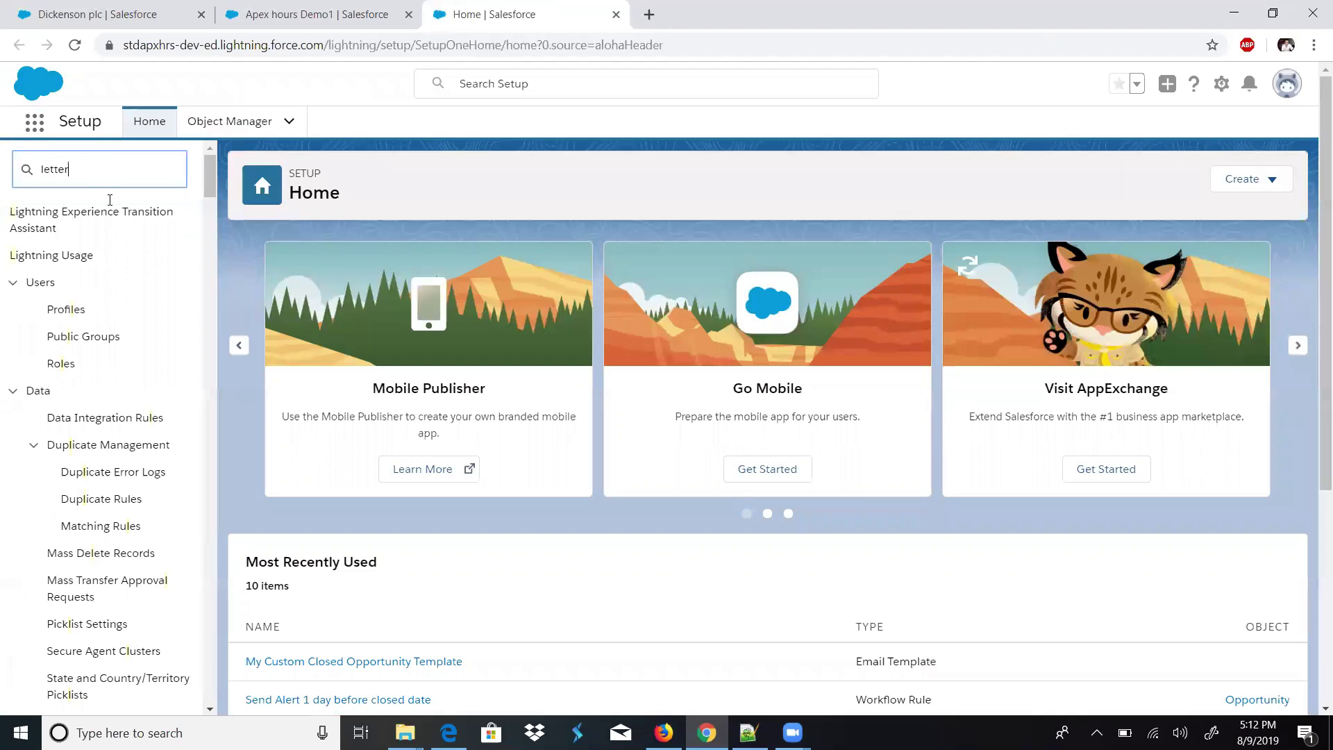
{"action": "left_click", "coordinate": [124, 243]}
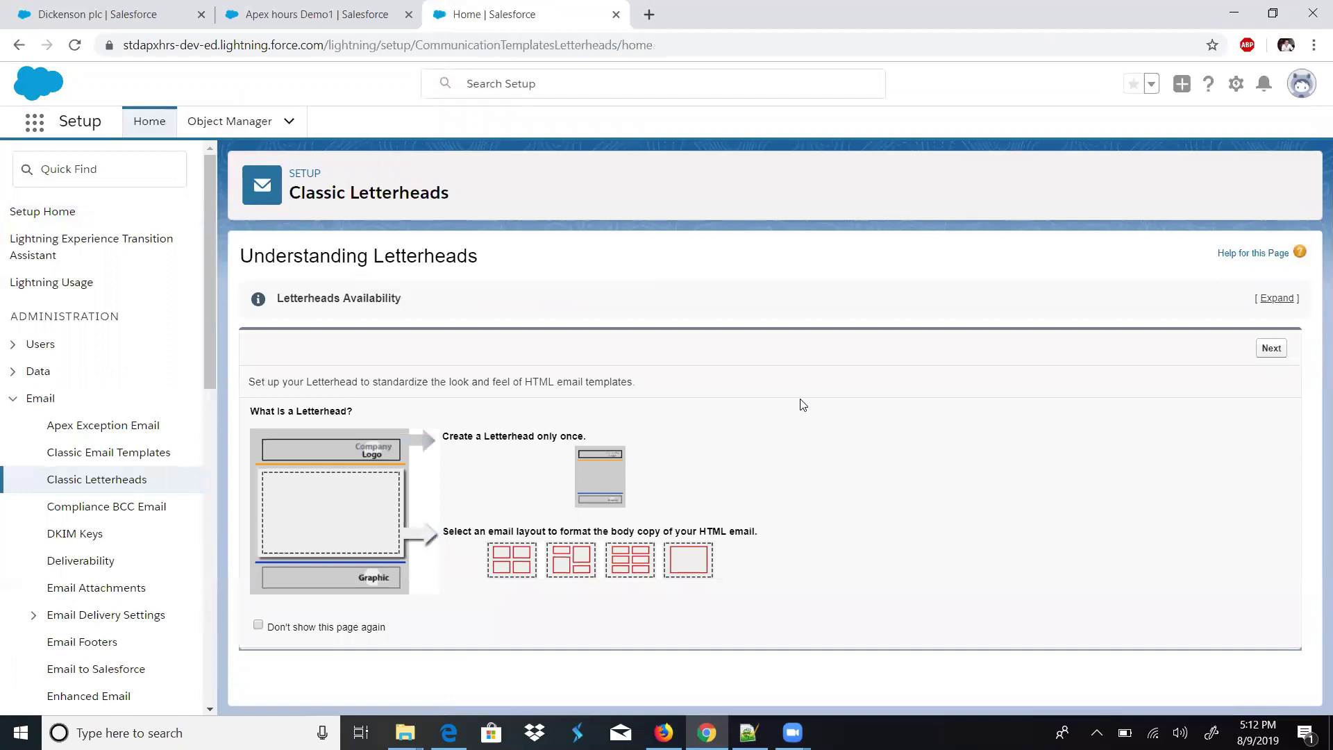
- Skip the Understanding Letterheads introduction and start a New Letterhead
{"action": "left_click", "coordinate": [1272, 349]}
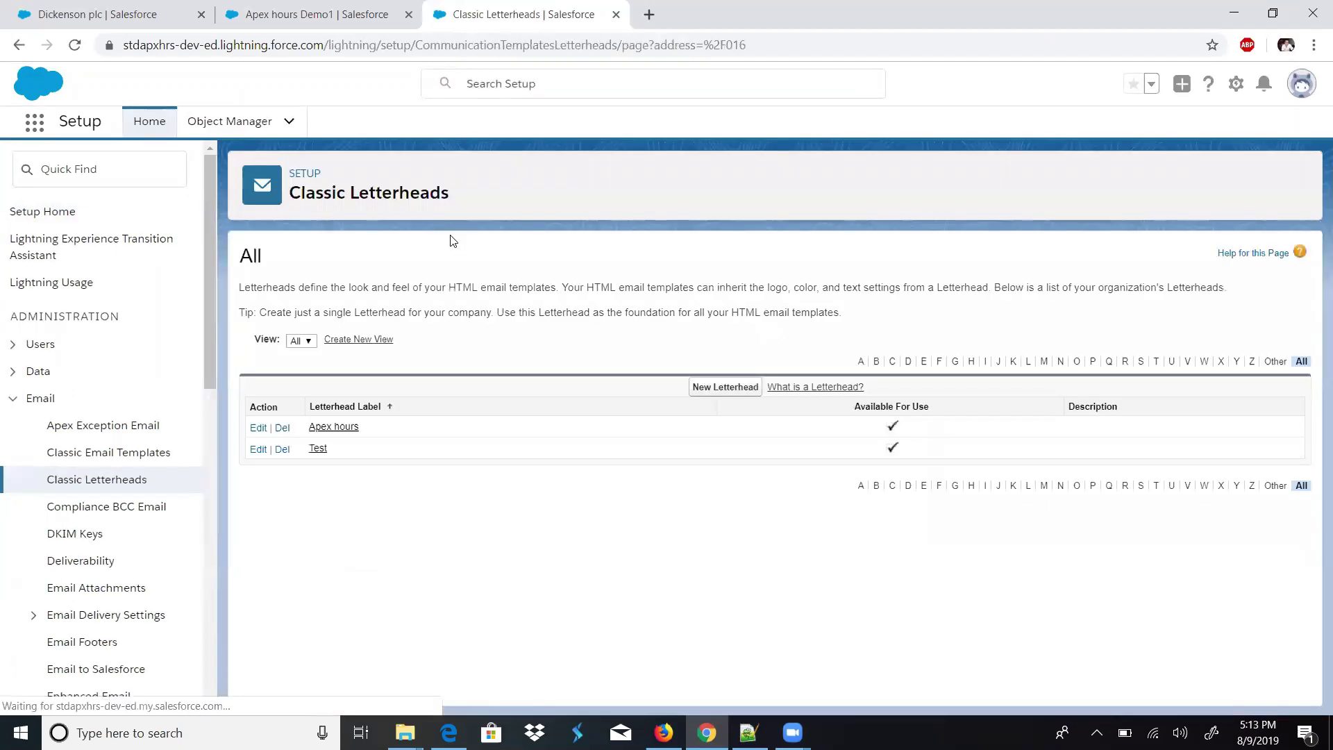
{"action": "left_click", "coordinate": [707, 388]}
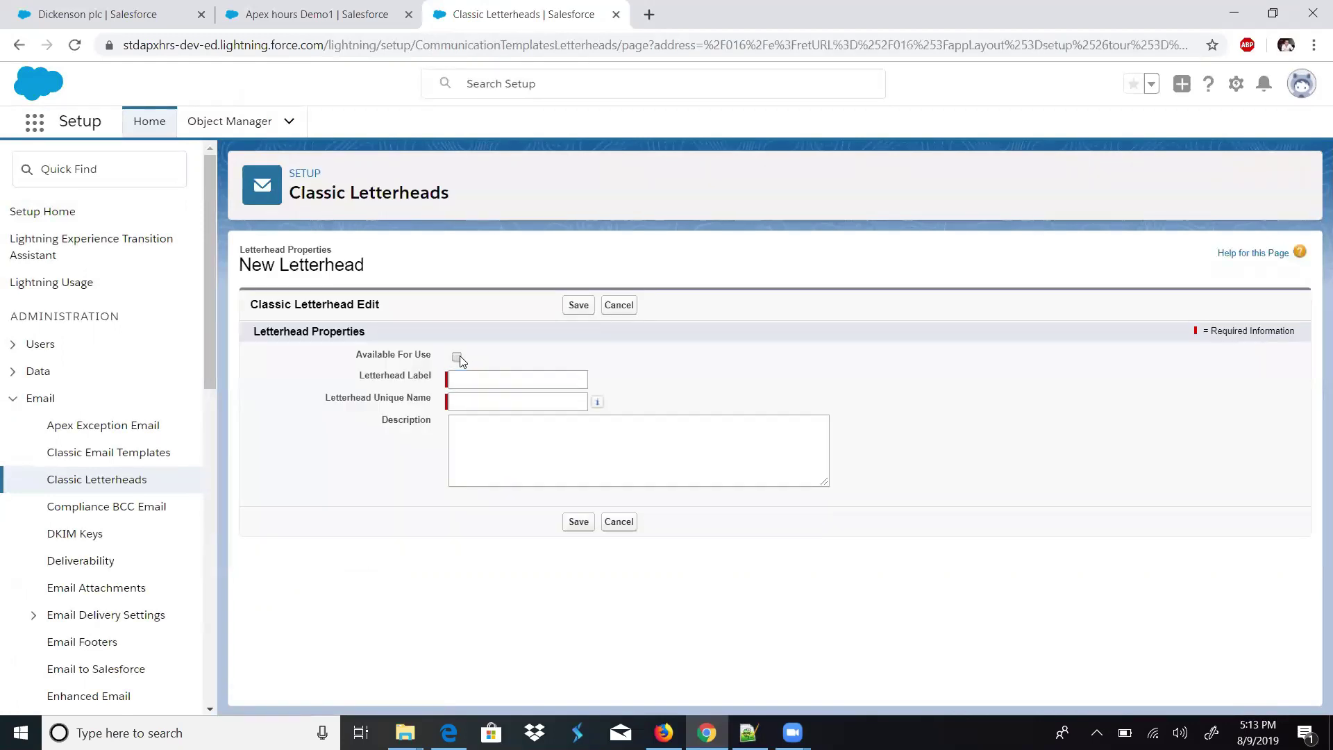
- Save the new letterhead 'ApexHours Letterhead' (unique name ApexHours_Letterhead), marked available for use
{"action": "left_click", "coordinate": [458, 379]}
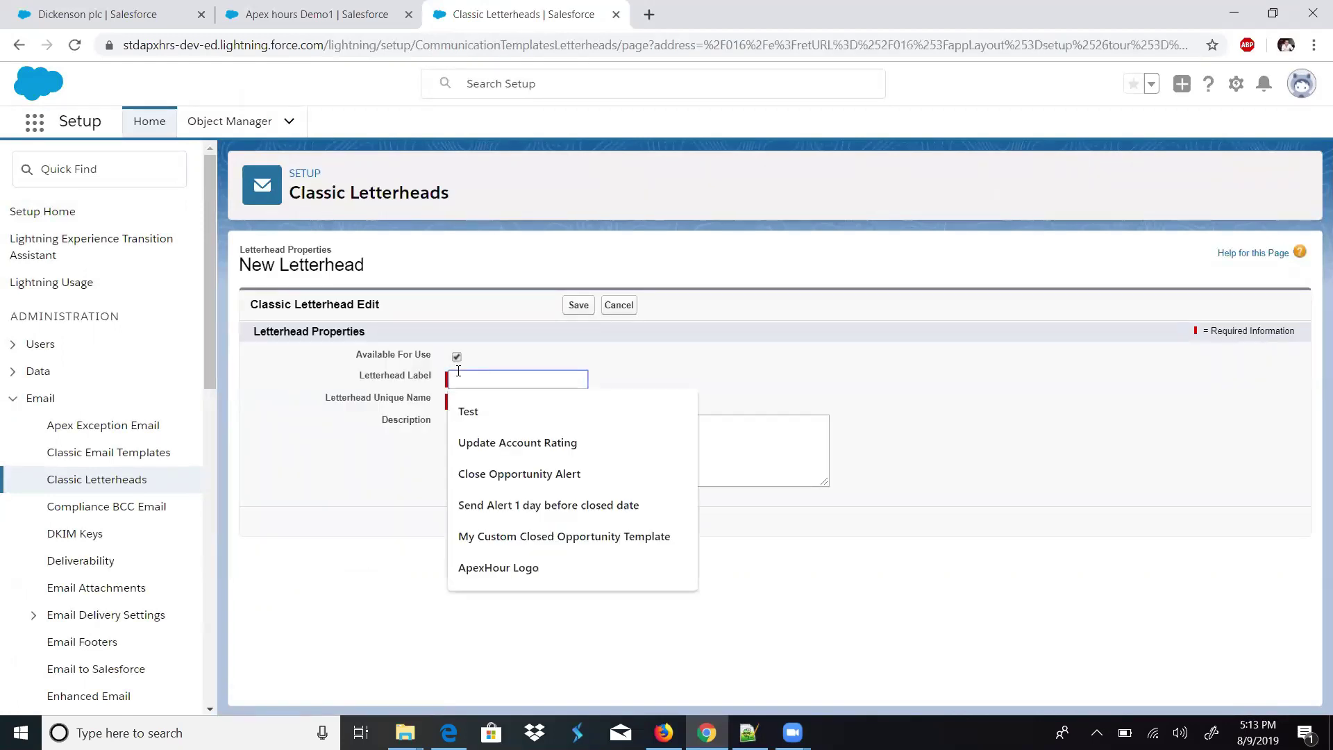
{"action": "type", "text": "ApexHours"}
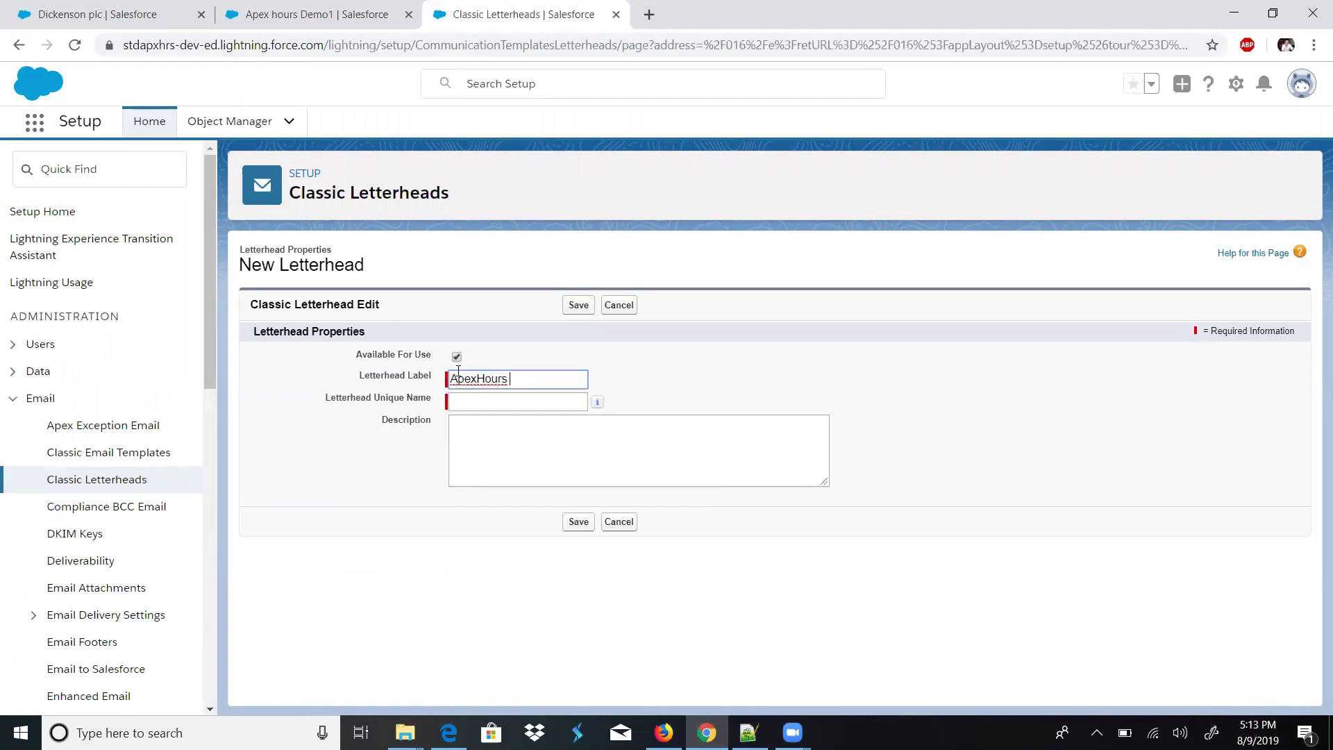
{"action": "type", "text": " Letterhead"}
{"action": "left_click", "coordinate": [505, 419]}
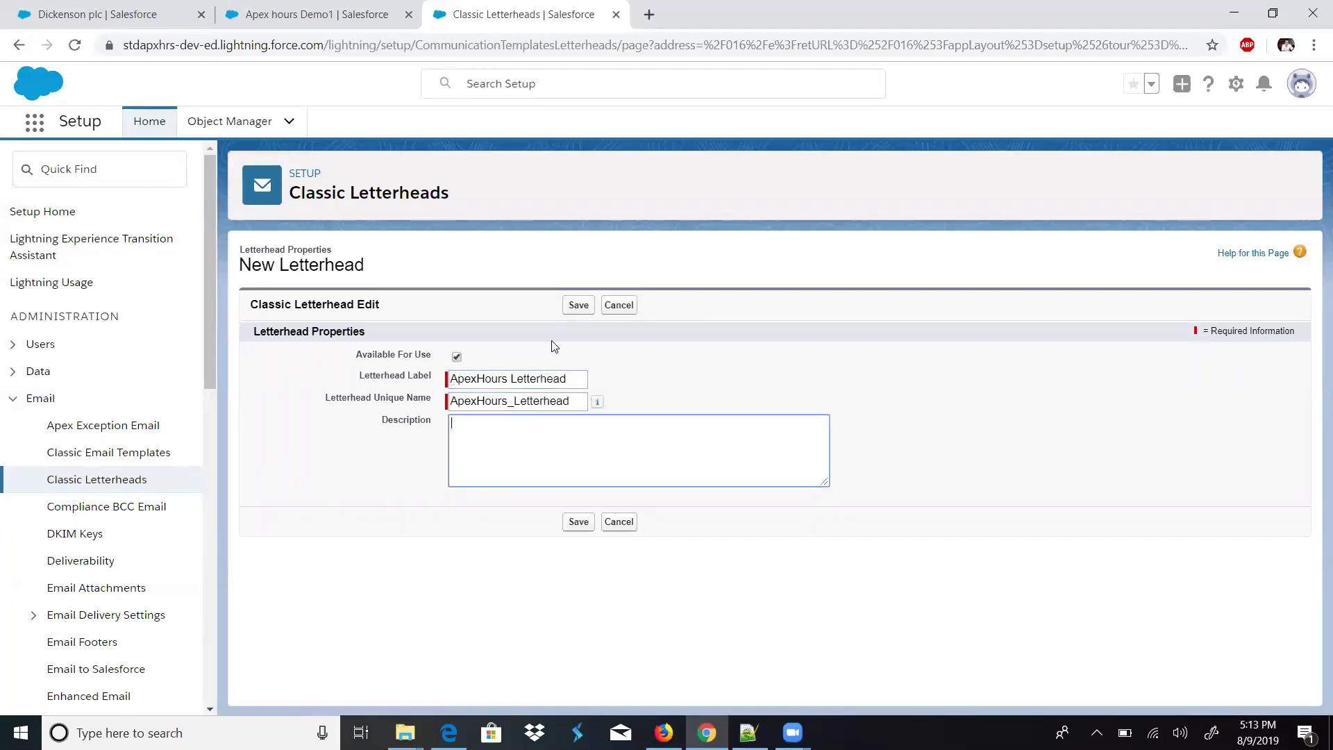
{"action": "left_click", "coordinate": [567, 312]}
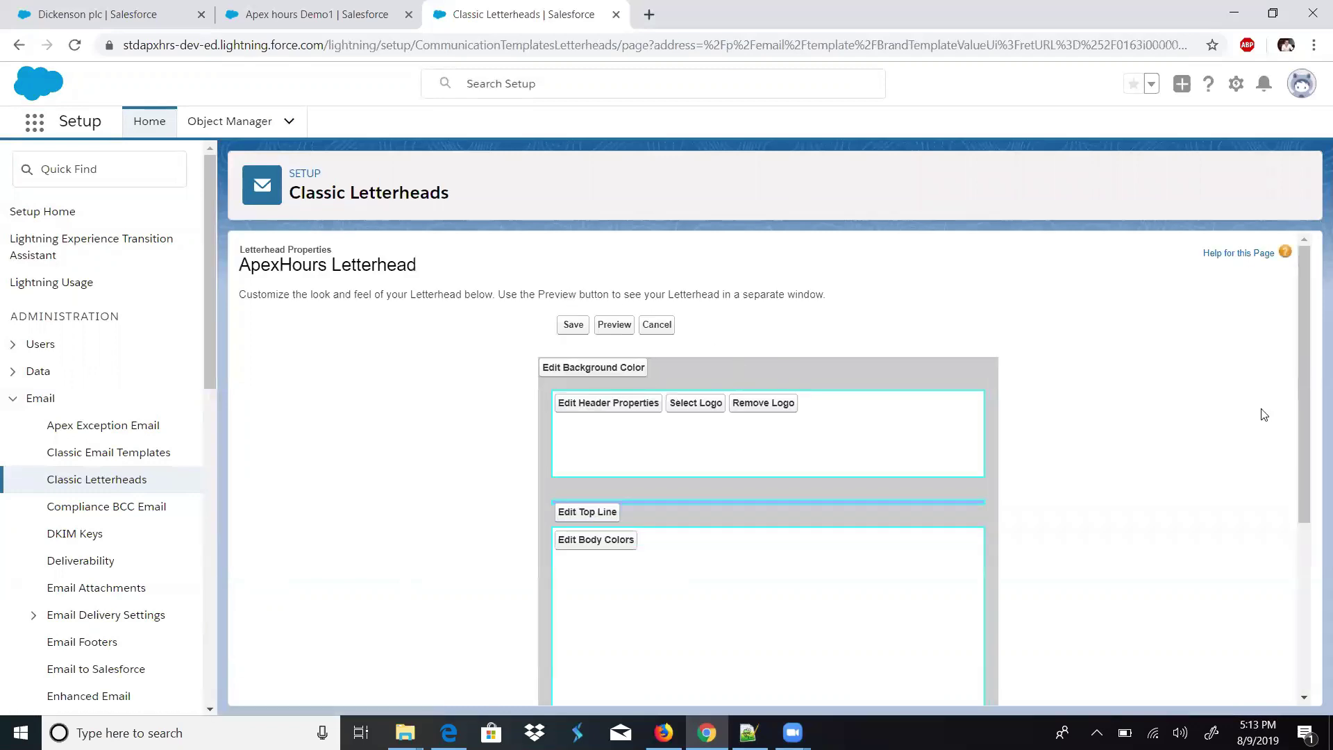
- Place the ApexHour Logo from My Personal Documents in the letterhead header and save
{"action": "left_click_drag", "start_coordinate": [1300, 425], "coordinate": [1311, 469]}
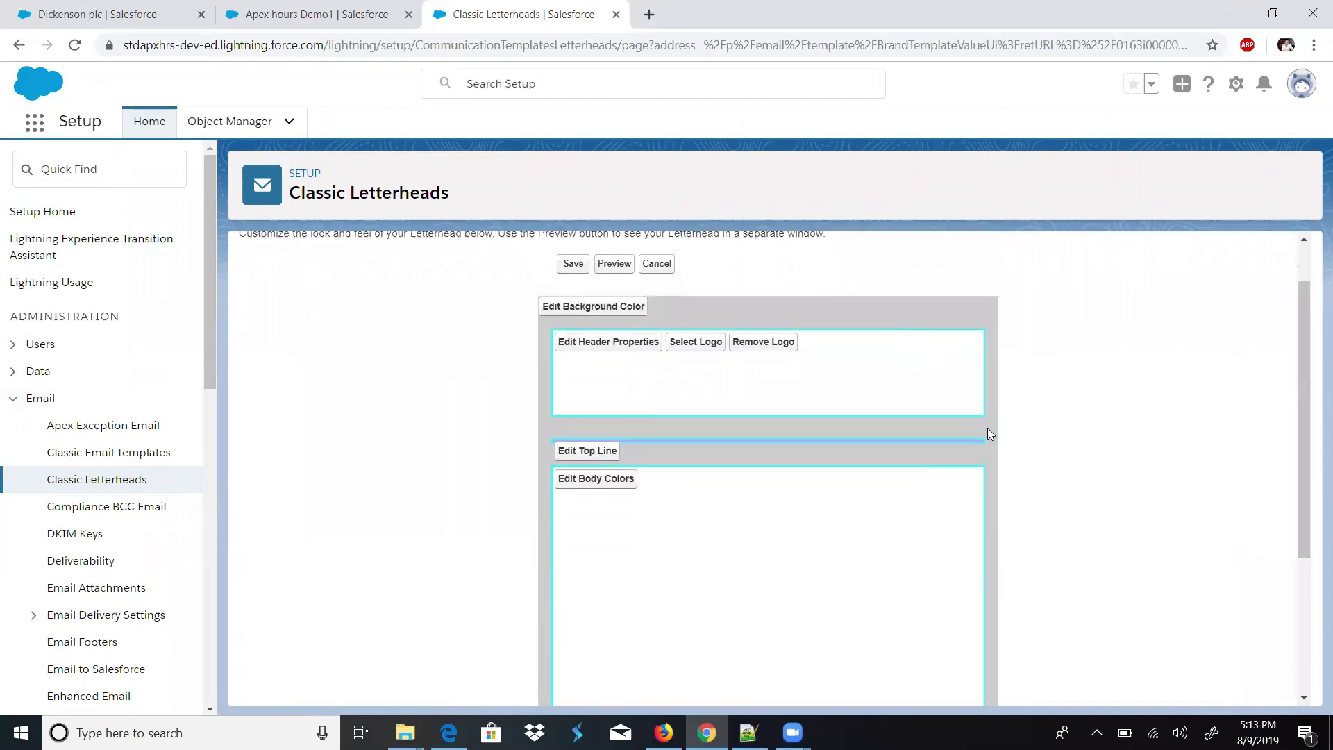
{"action": "left_click", "coordinate": [684, 344]}
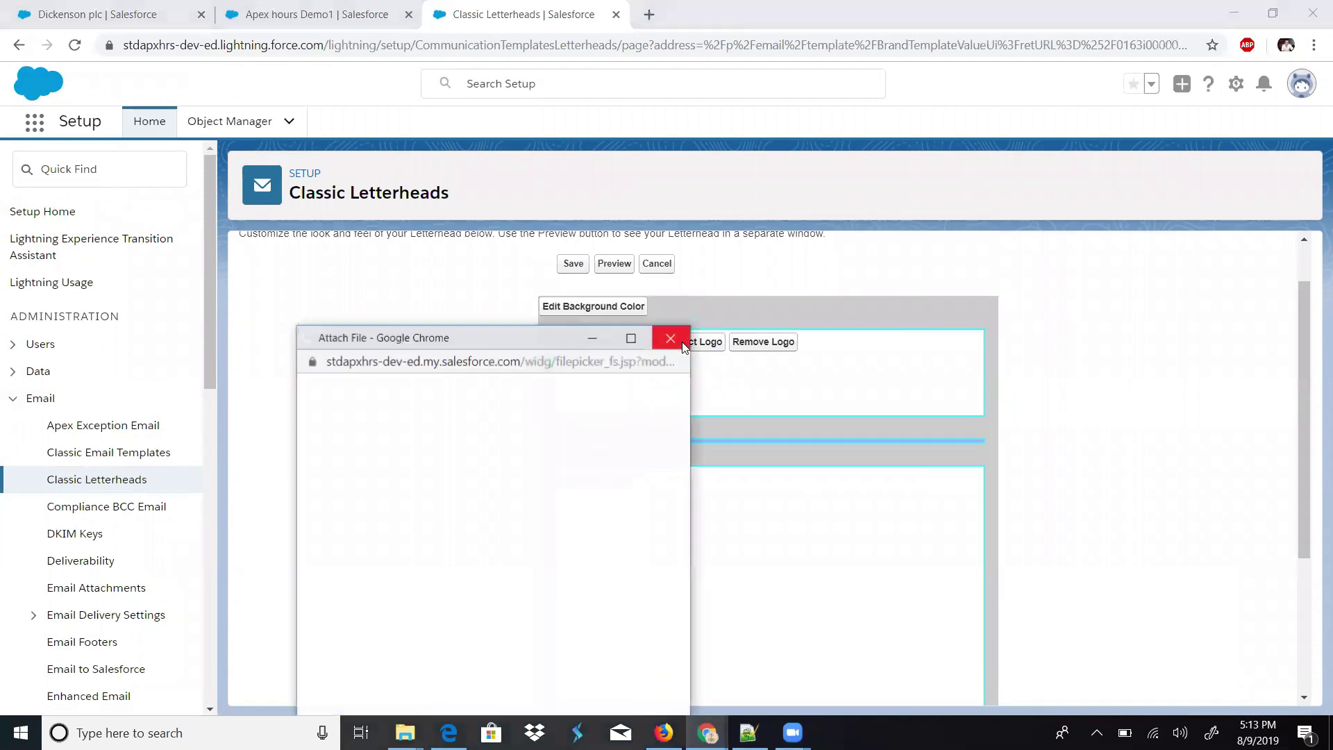
{"action": "left_click_drag", "start_coordinate": [537, 330], "coordinate": [546, 285]}
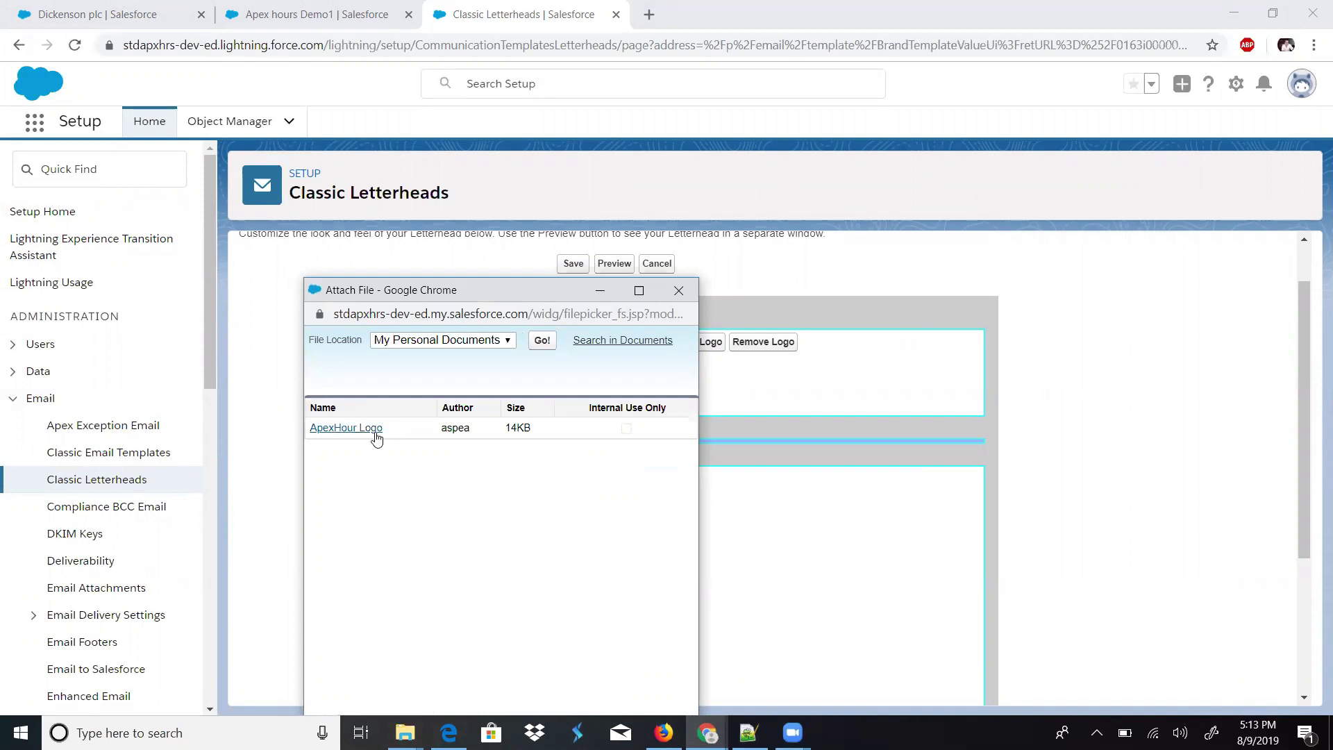
{"action": "left_click", "coordinate": [375, 428]}
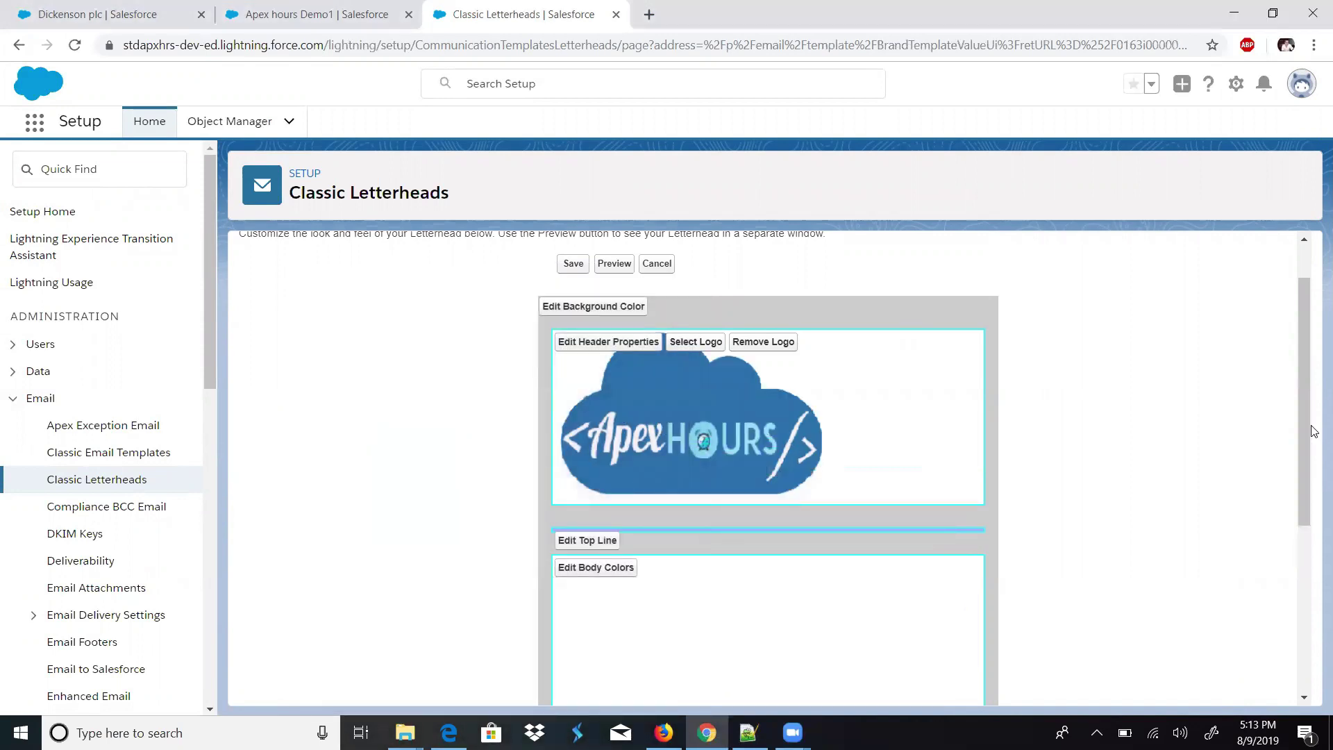
{"action": "left_click_drag", "start_coordinate": [1301, 458], "coordinate": [839, 625]}
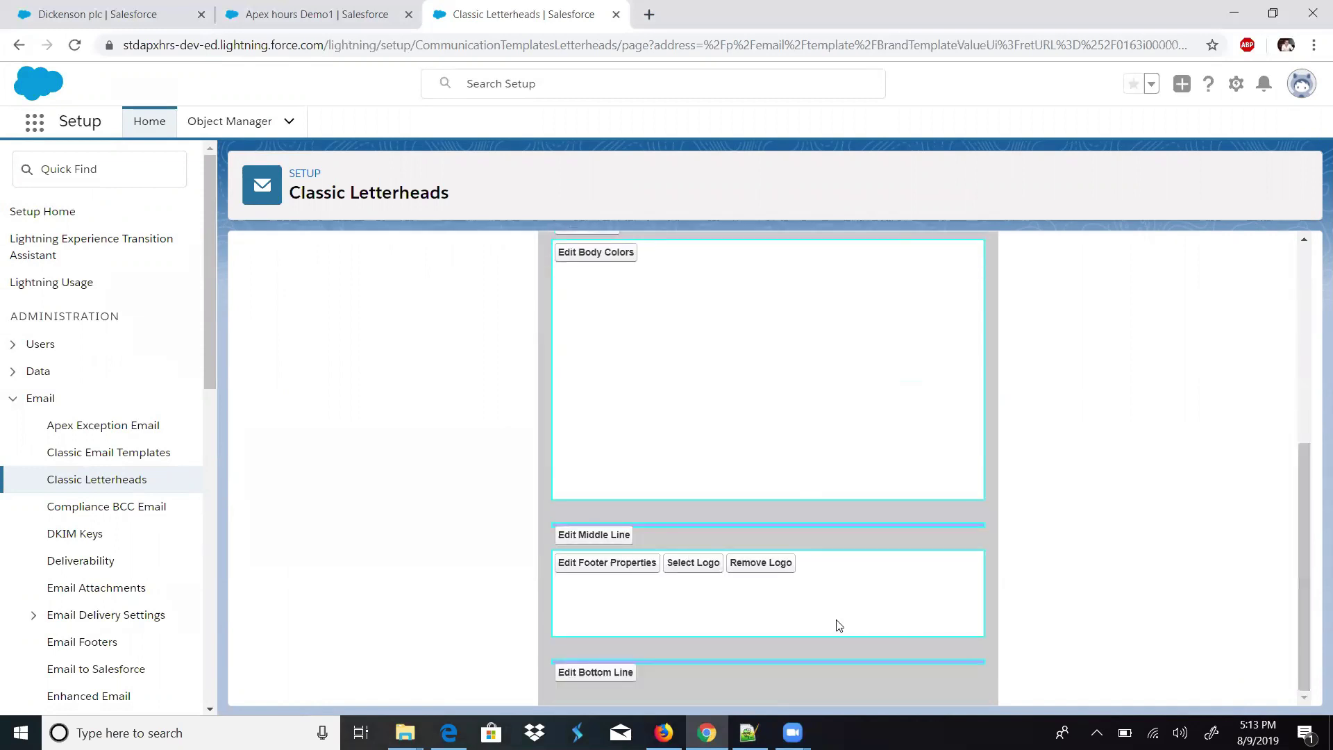
{"action": "left_click_drag", "start_coordinate": [1302, 562], "coordinate": [1288, 387]}
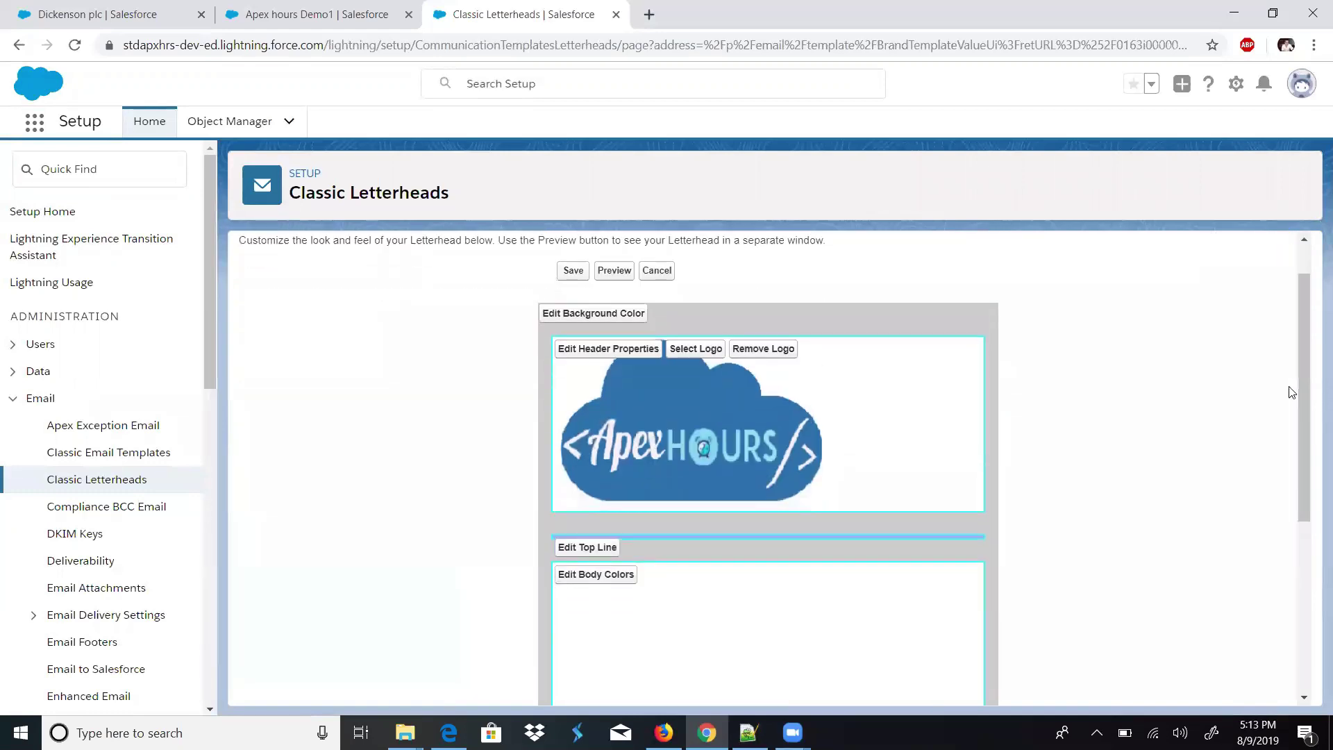
{"action": "left_click", "coordinate": [572, 272]}
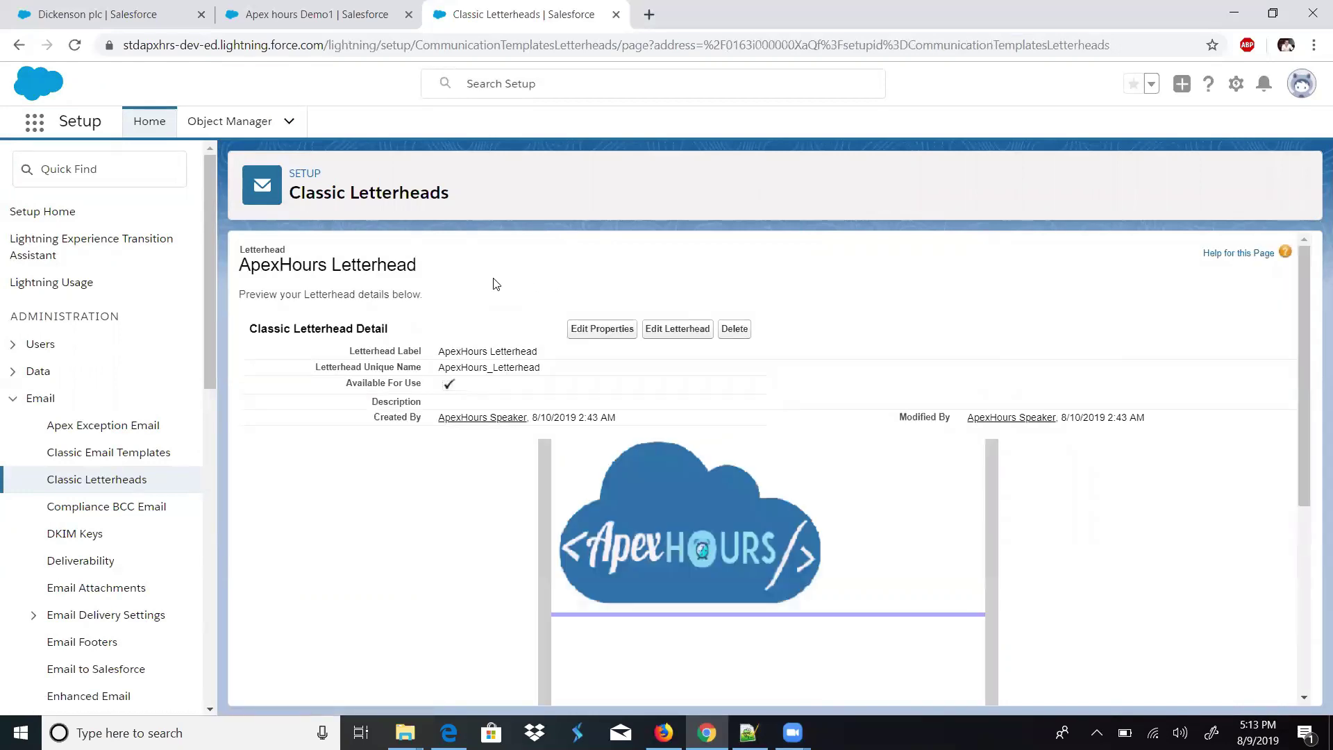
- Filter the Setup Quick Find by 'email tem' to list the email template pages
{"action": "left_click_drag", "start_coordinate": [1301, 426], "coordinate": [1315, 436]}
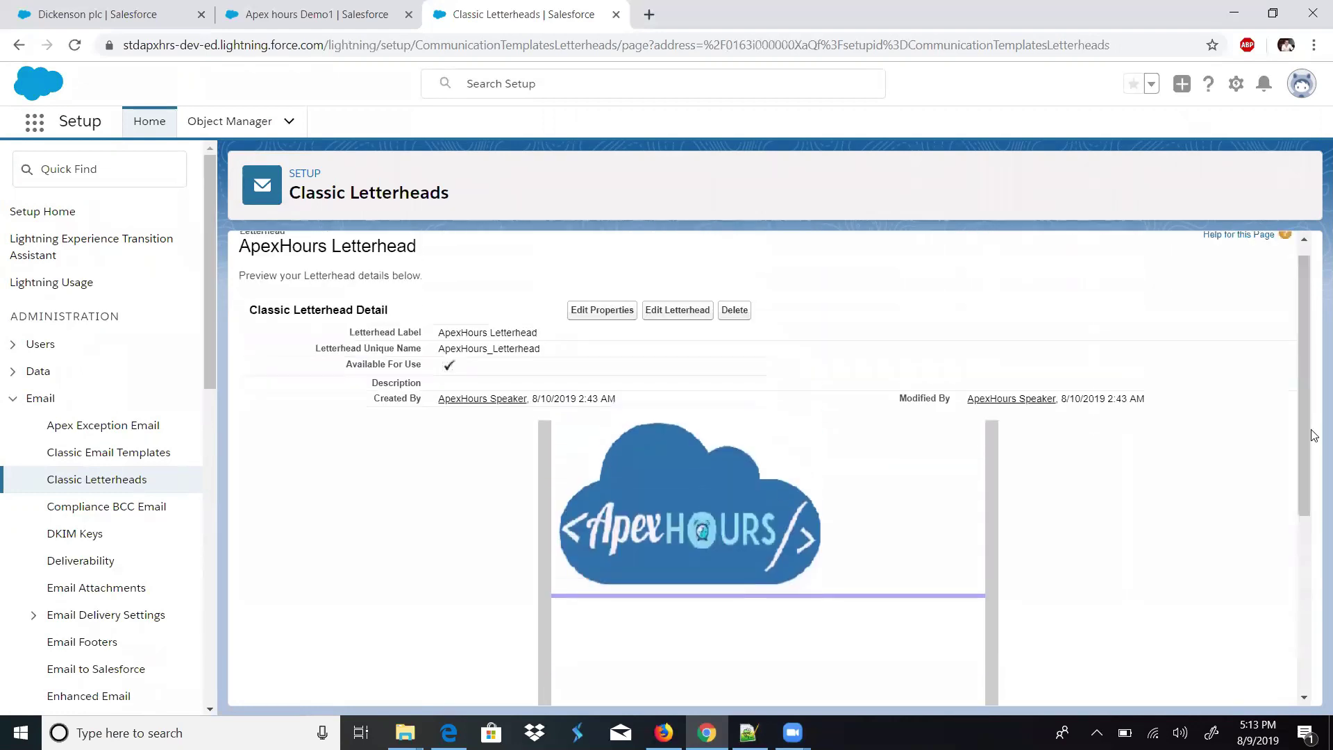
{"action": "left_click", "coordinate": [85, 169]}
{"action": "type", "text": "email tem"}
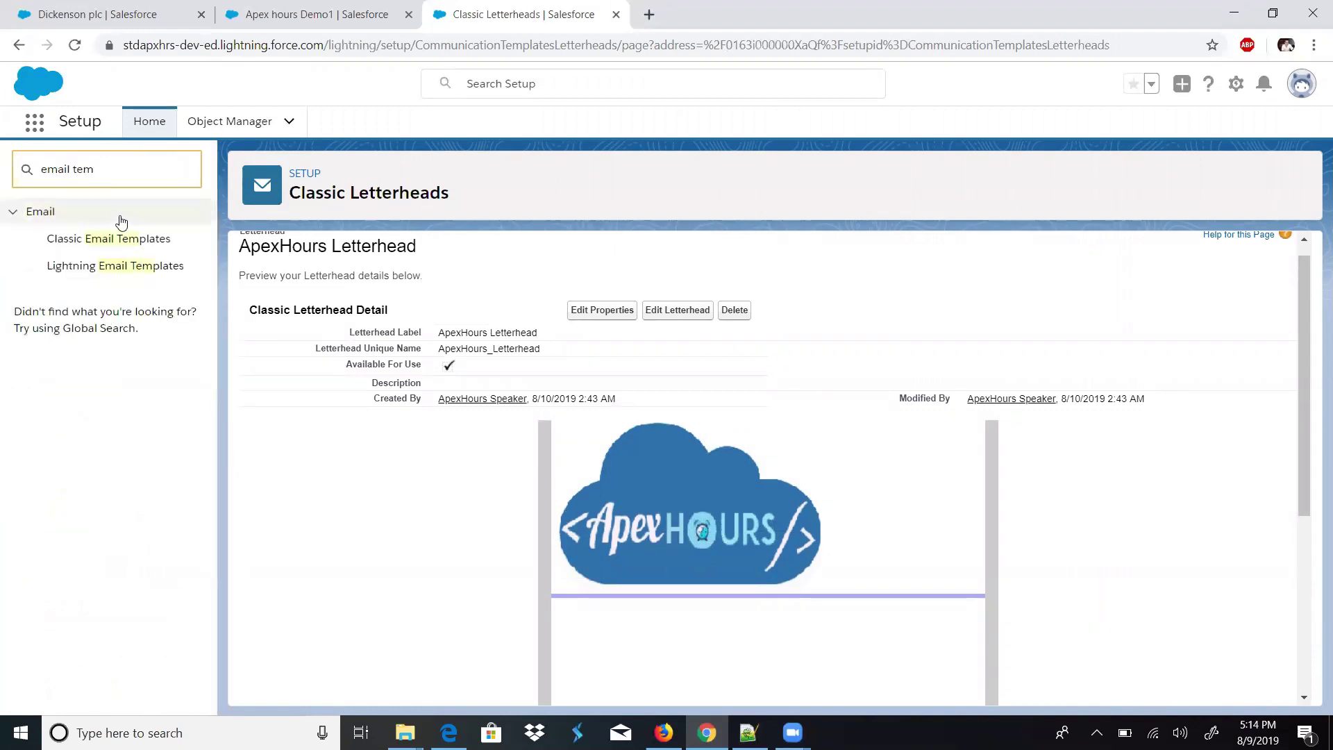
- Go to Classic Email Templates and start a New Template
{"action": "left_click", "coordinate": [101, 243]}
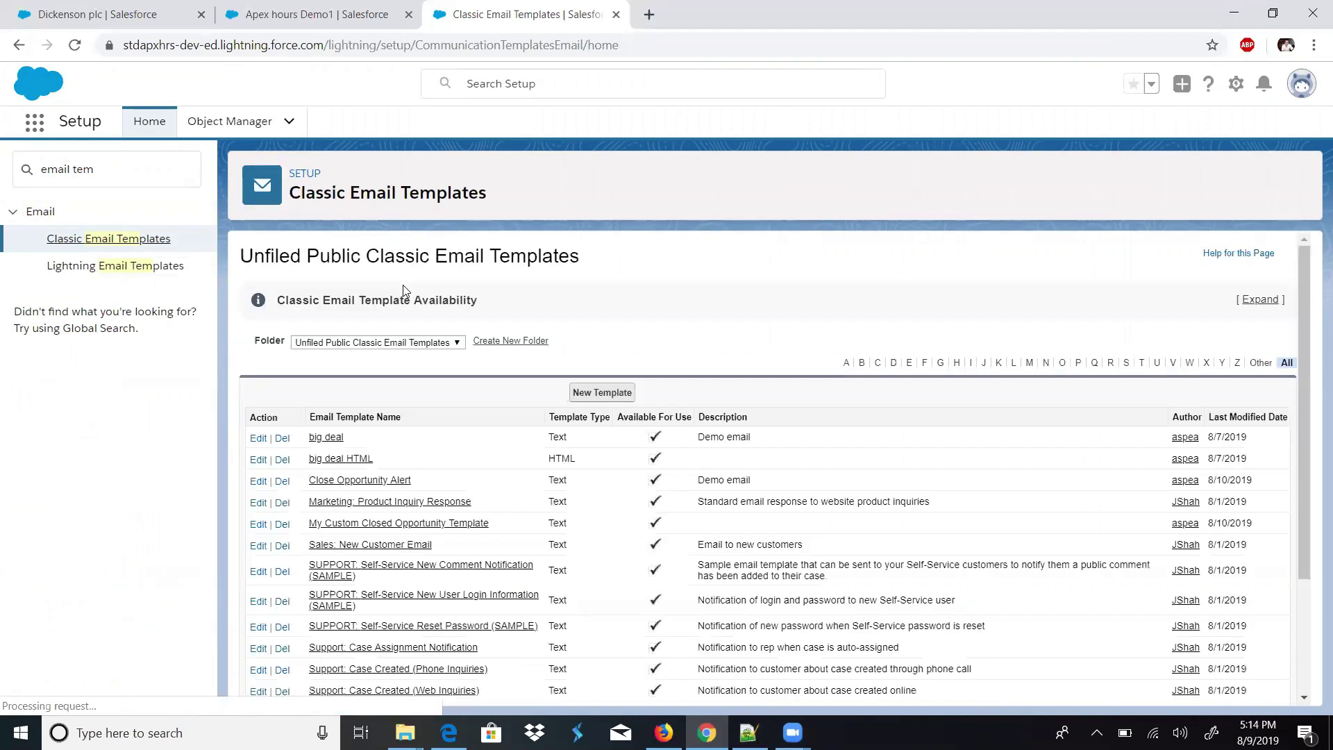
{"action": "left_click", "coordinate": [594, 389]}
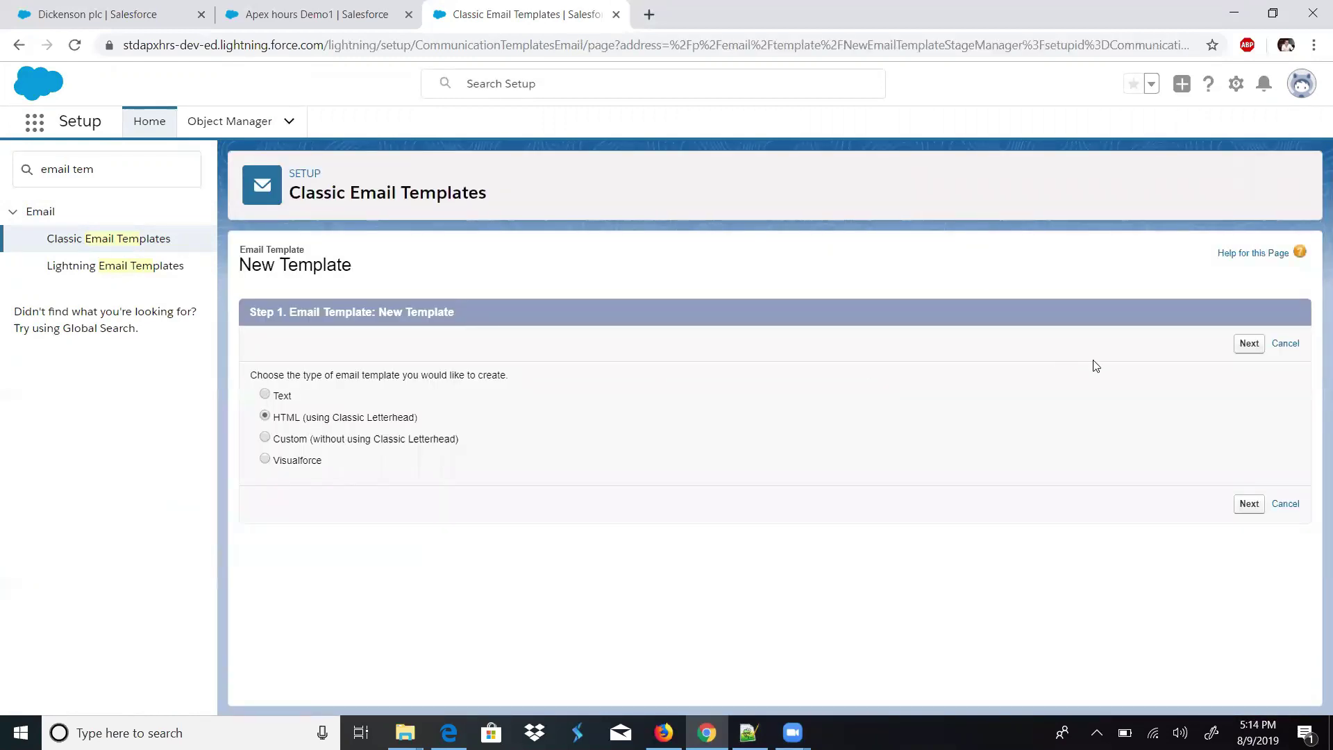
- Choose the HTML letterhead type and name the template LetterheadDemo, available for use
{"action": "left_click", "coordinate": [1243, 347]}
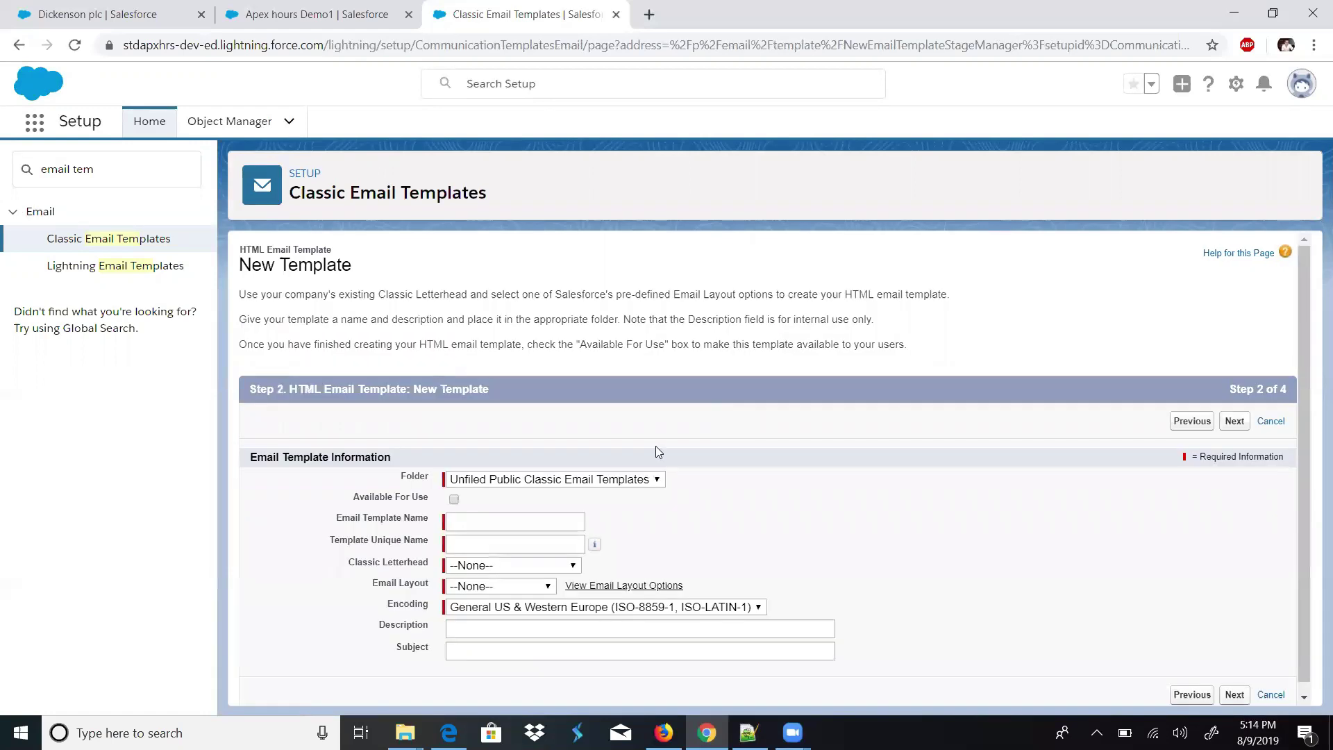
{"action": "left_click", "coordinate": [455, 499]}
{"action": "left_click", "coordinate": [469, 517]}
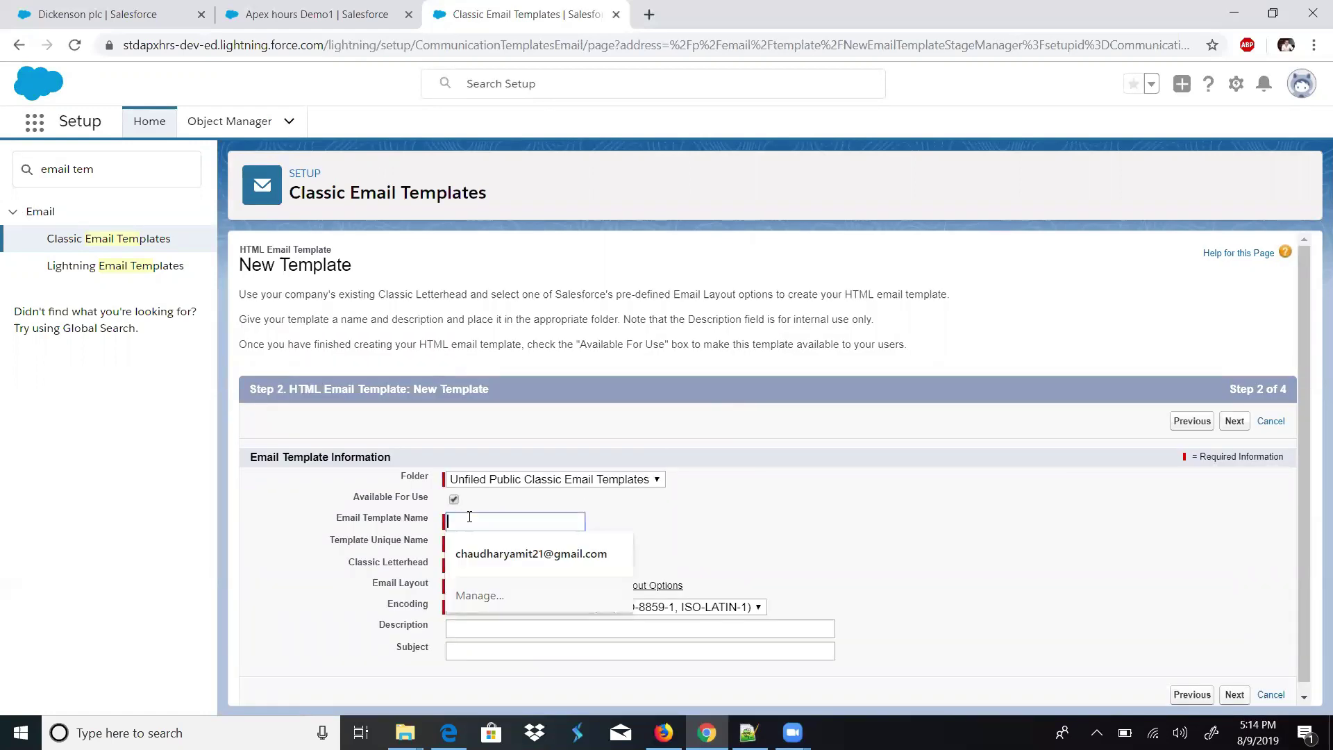
{"action": "type", "text": "LetterheadDemo"}
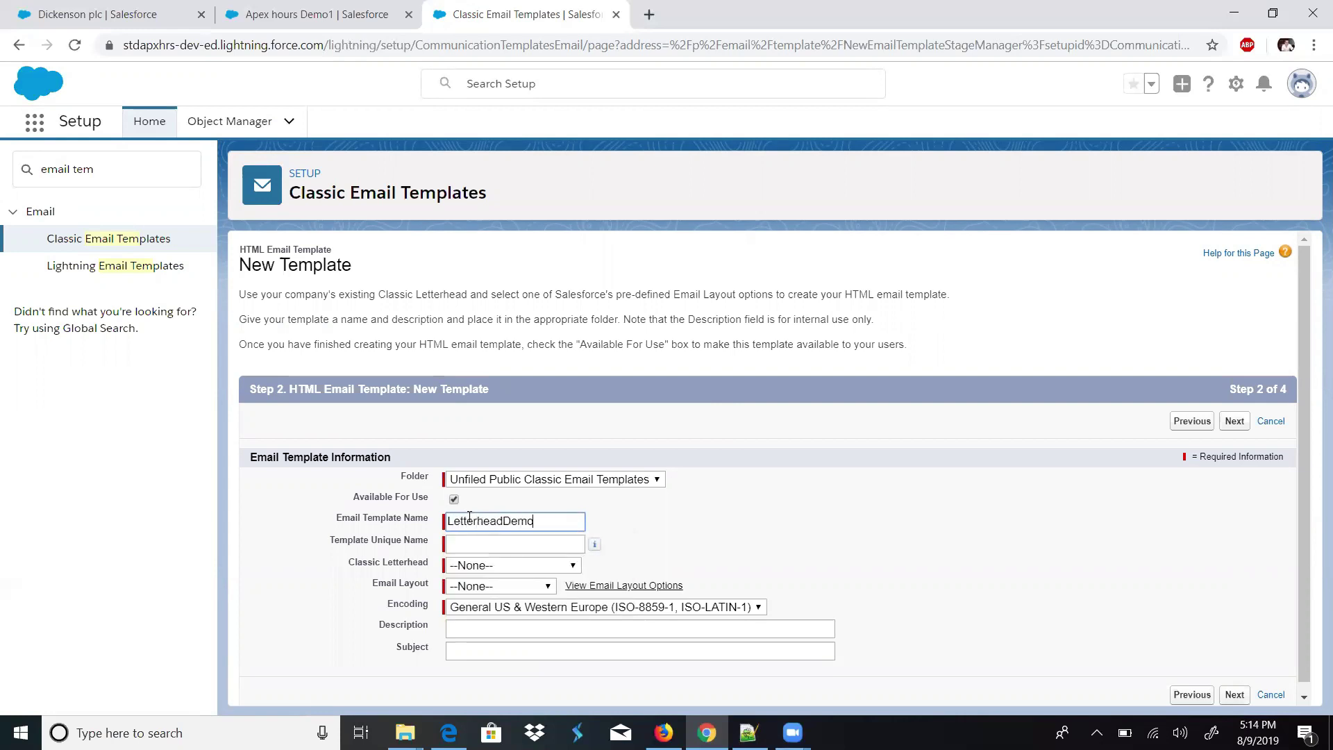
{"action": "key", "text": "Tab"}
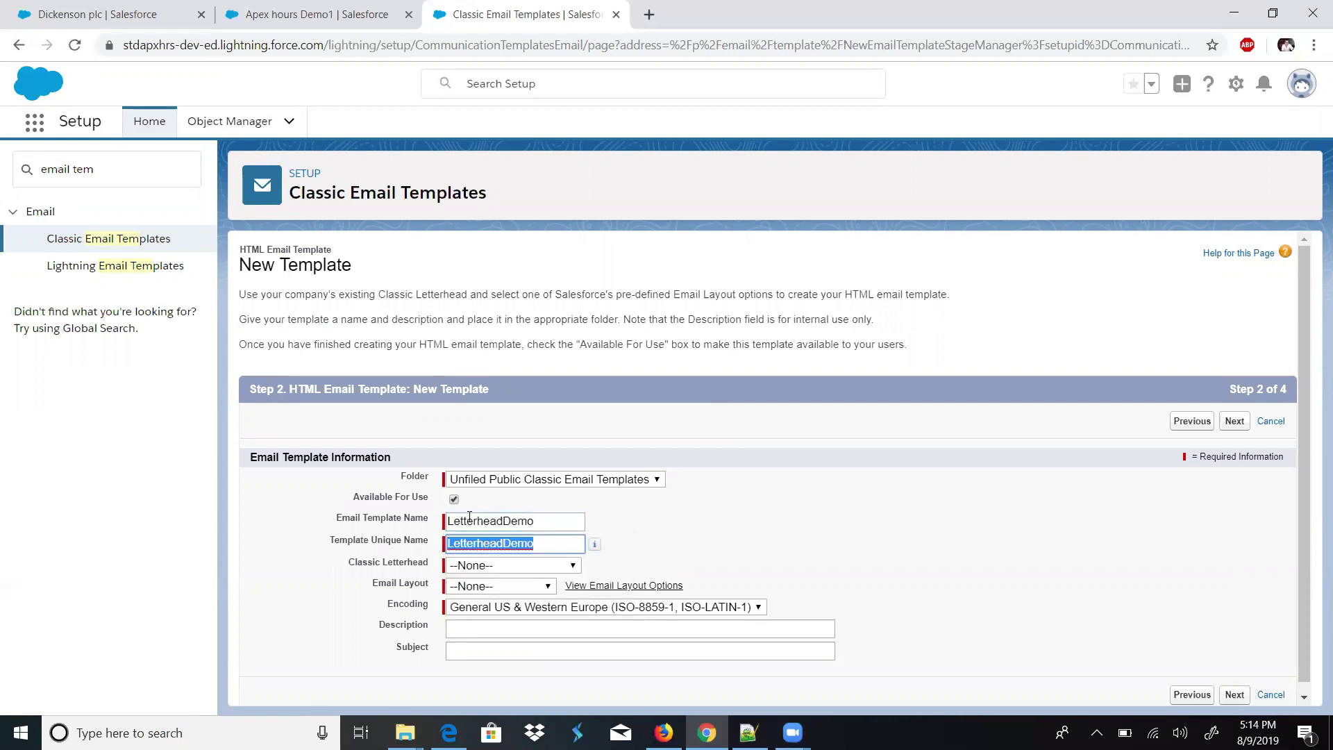
- Use ApexHours Letterhead, Free Form Letter layout and subject 'Please followup with client'
{"action": "left_click", "coordinate": [463, 564]}
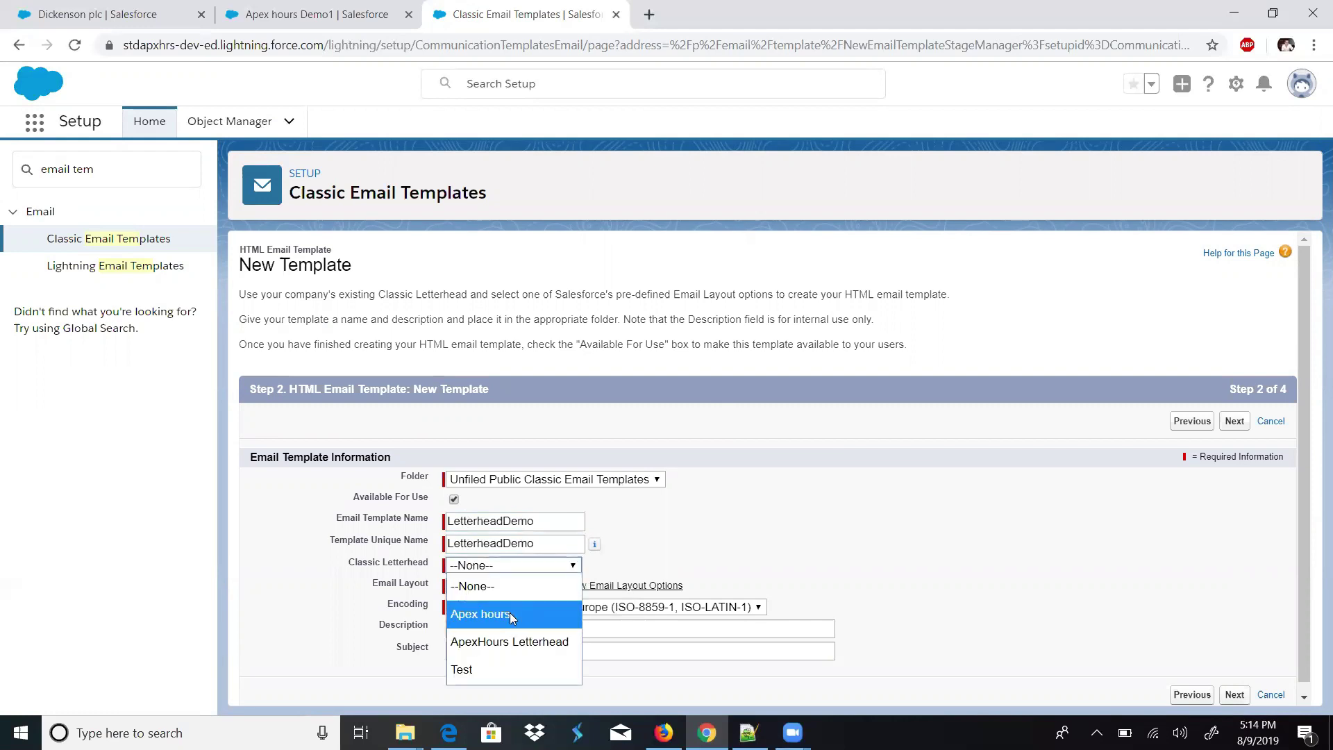
{"action": "left_click", "coordinate": [513, 643]}
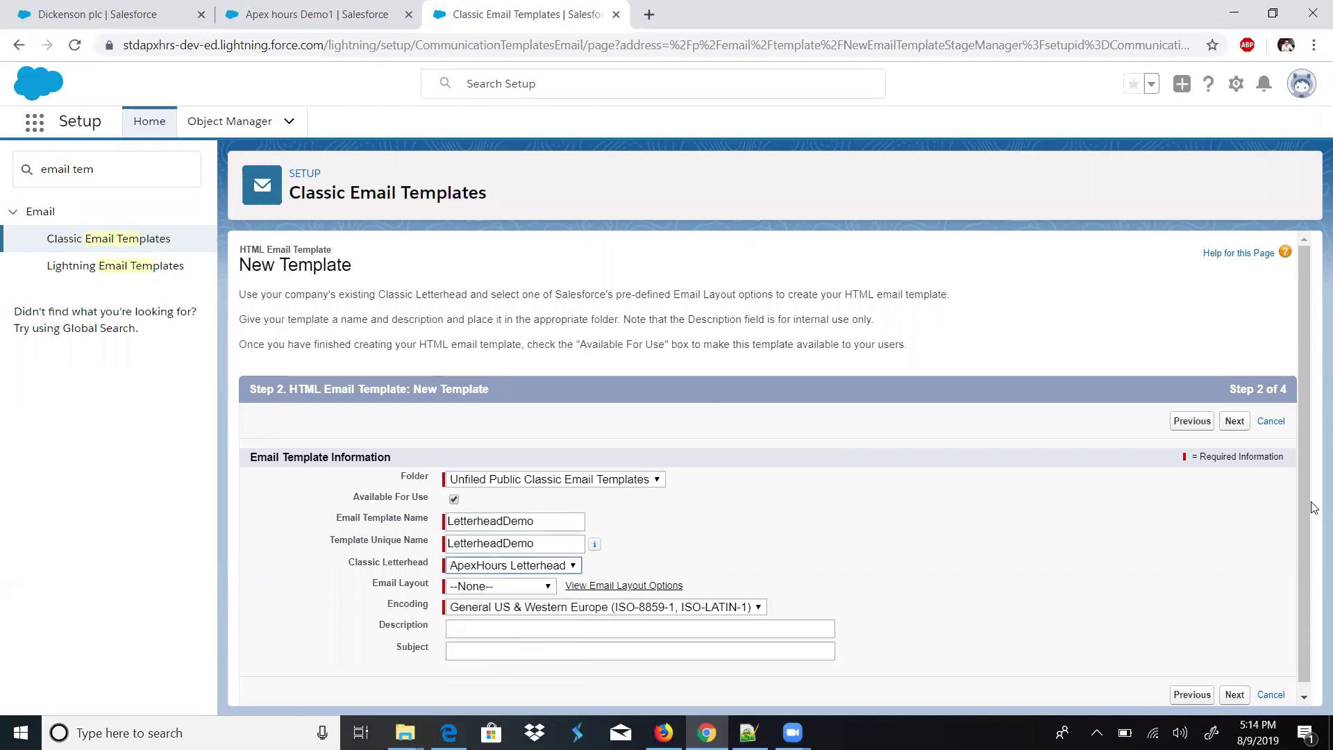
{"action": "scroll", "coordinate": [1308, 508], "scroll_direction": "down", "scroll_amount": 2}
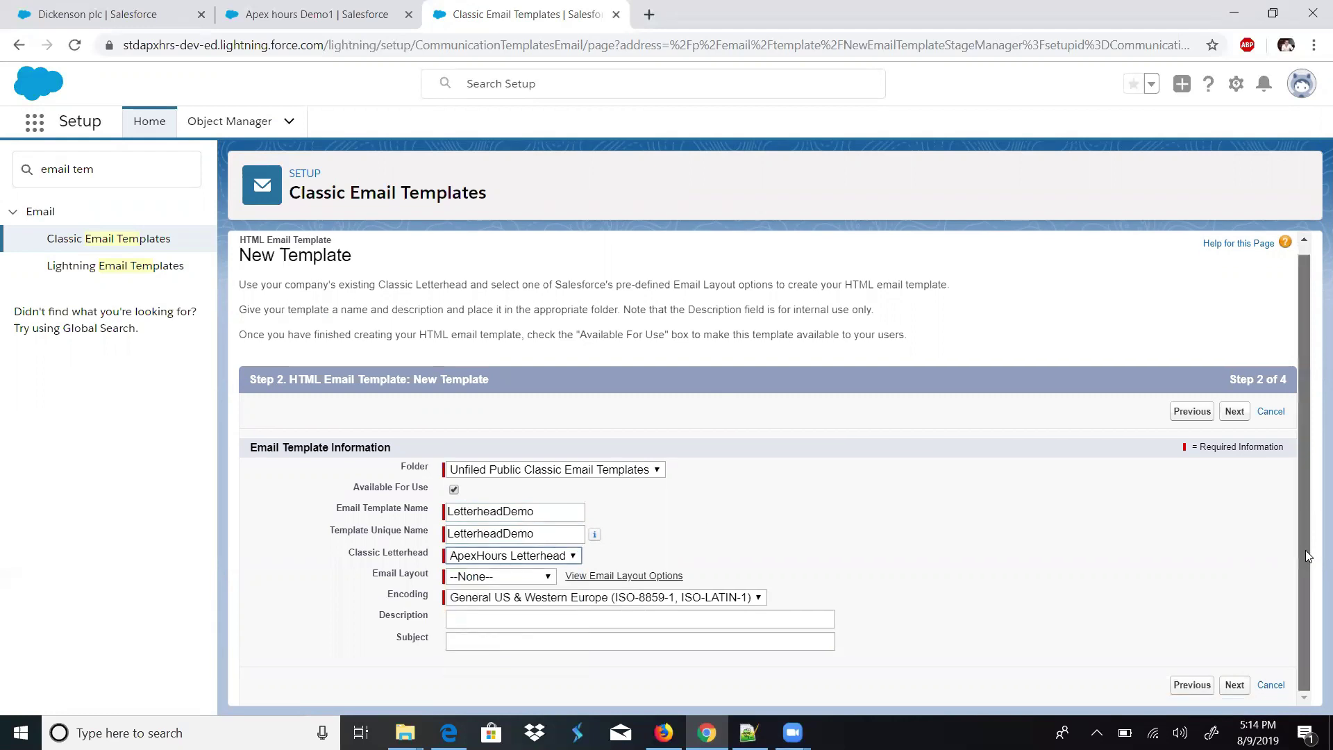
{"action": "left_click", "coordinate": [472, 582]}
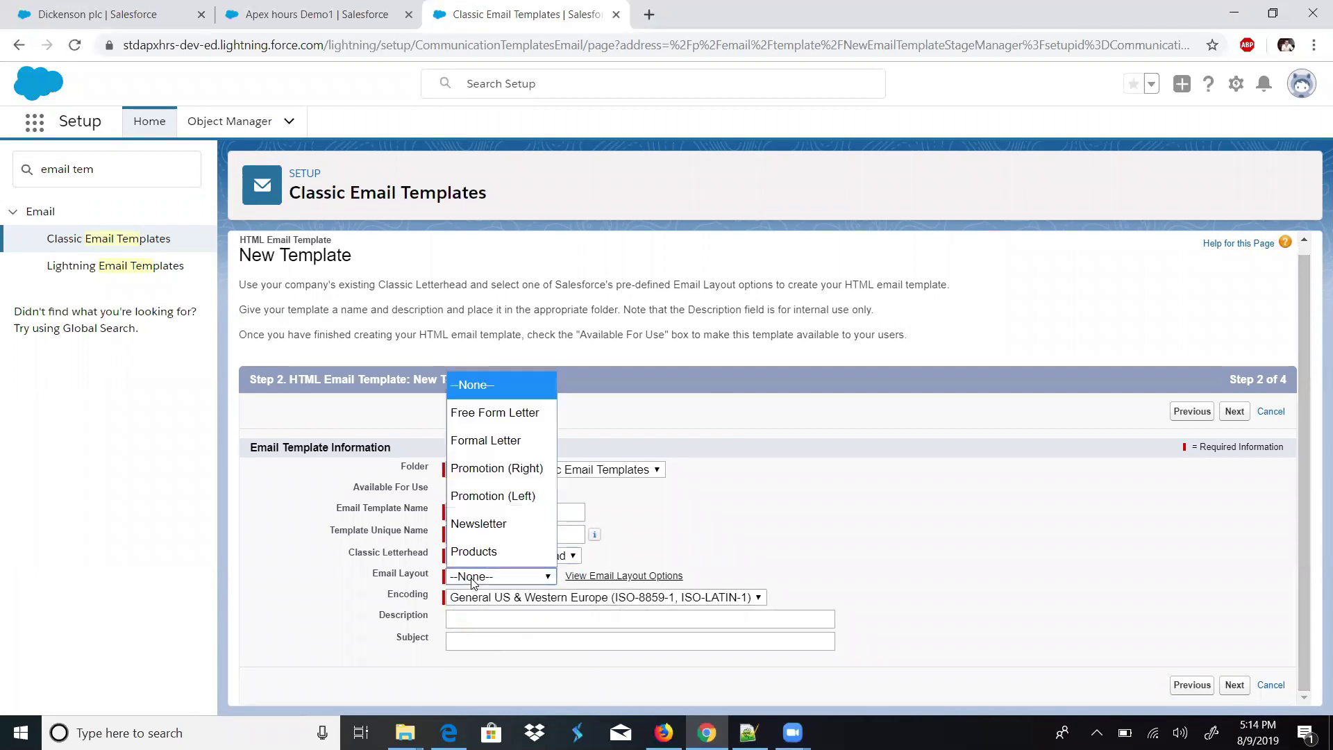
{"action": "left_click", "coordinate": [734, 347]}
{"action": "left_click", "coordinate": [510, 582]}
{"action": "left_click", "coordinate": [492, 412]}
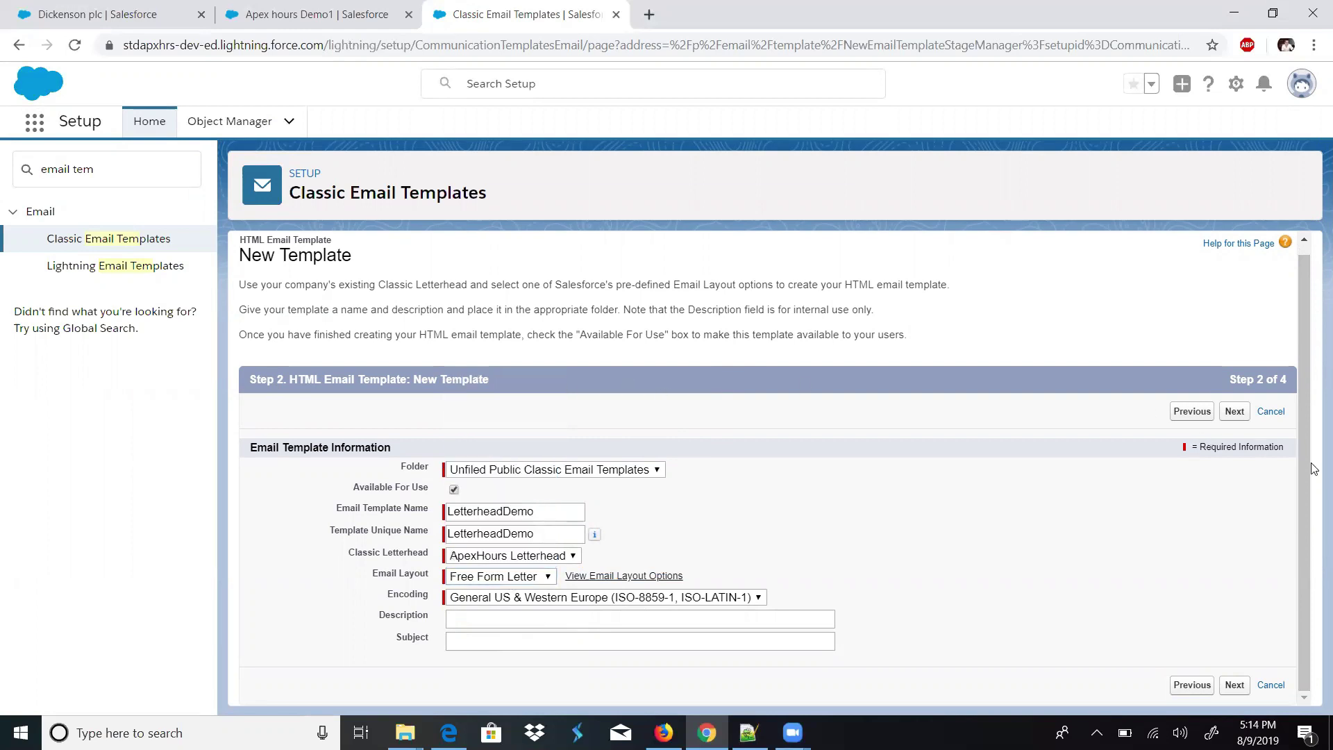
{"action": "left_click", "coordinate": [707, 645]}
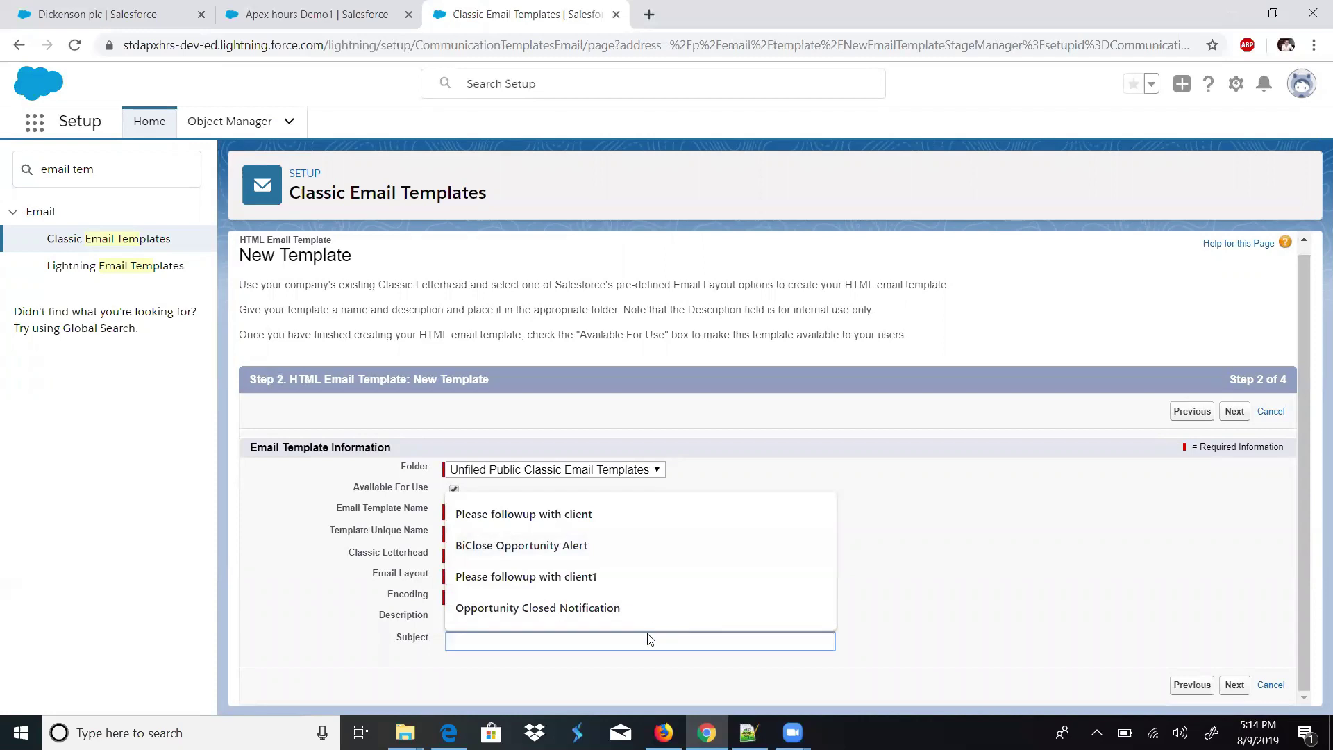
{"action": "left_click", "coordinate": [601, 529]}
{"action": "left_click", "coordinate": [1236, 413]}
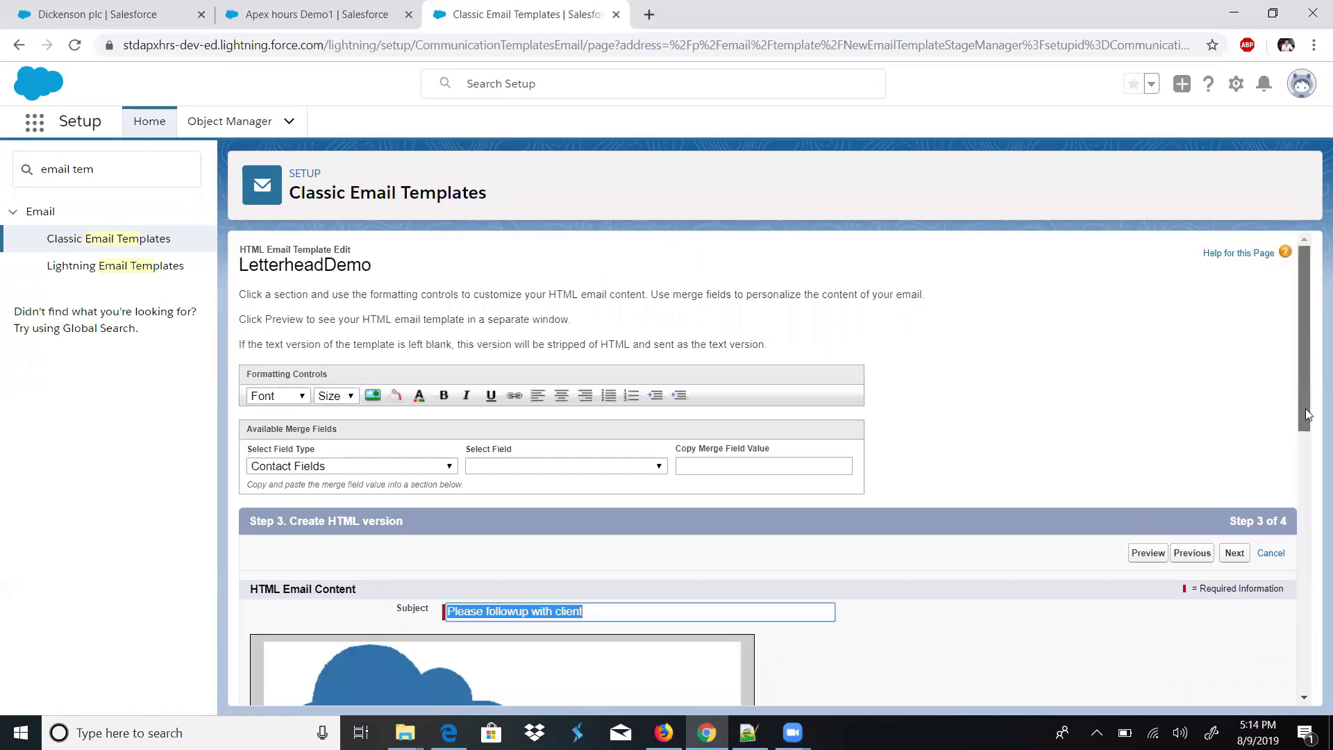
- Insert the {!Opportunity.OwnerFullName} merge field after 'Hi' in the template body
{"action": "scroll", "coordinate": [1305, 408], "scroll_direction": "down", "scroll_amount": 5}
{"action": "left_click", "coordinate": [337, 422]}
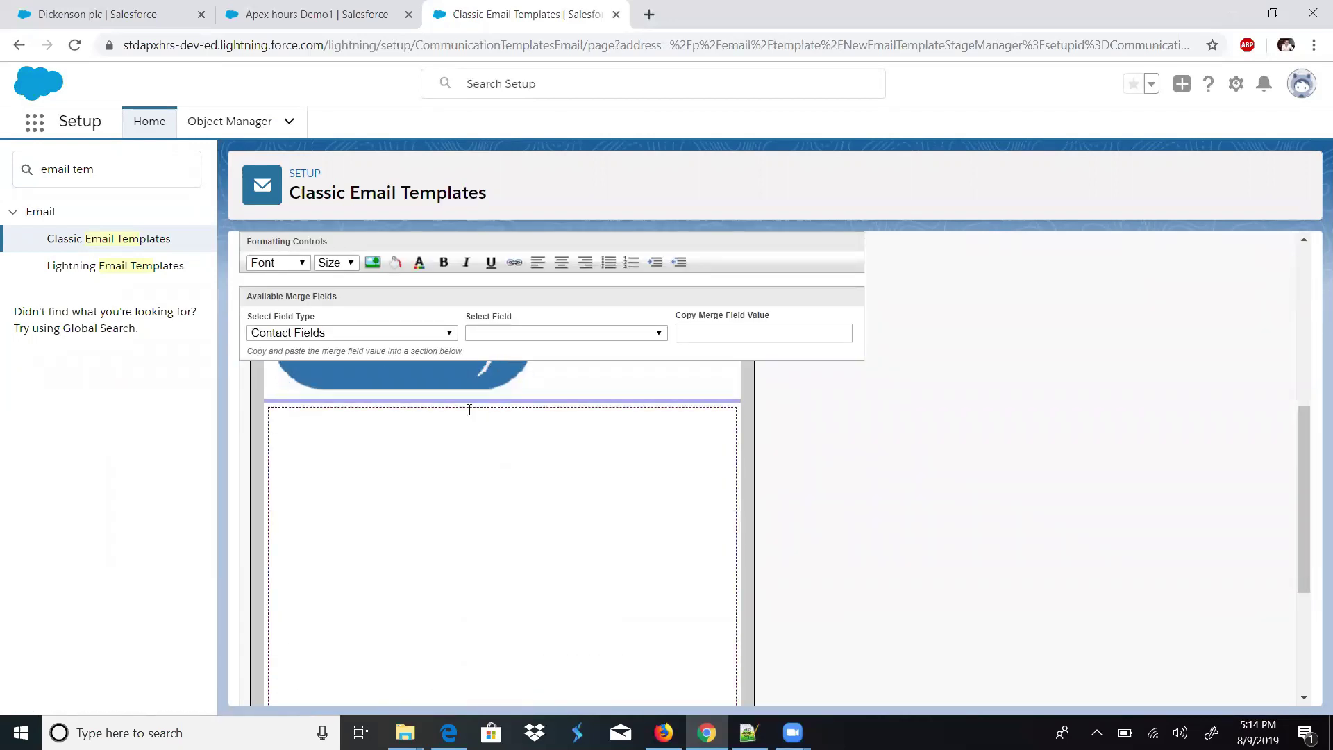
{"action": "scroll", "coordinate": [1298, 361], "scroll_direction": "up", "scroll_amount": 3}
{"action": "left_click_drag", "start_coordinate": [1299, 361], "coordinate": [1301, 465]}
{"action": "left_click", "coordinate": [481, 522]}
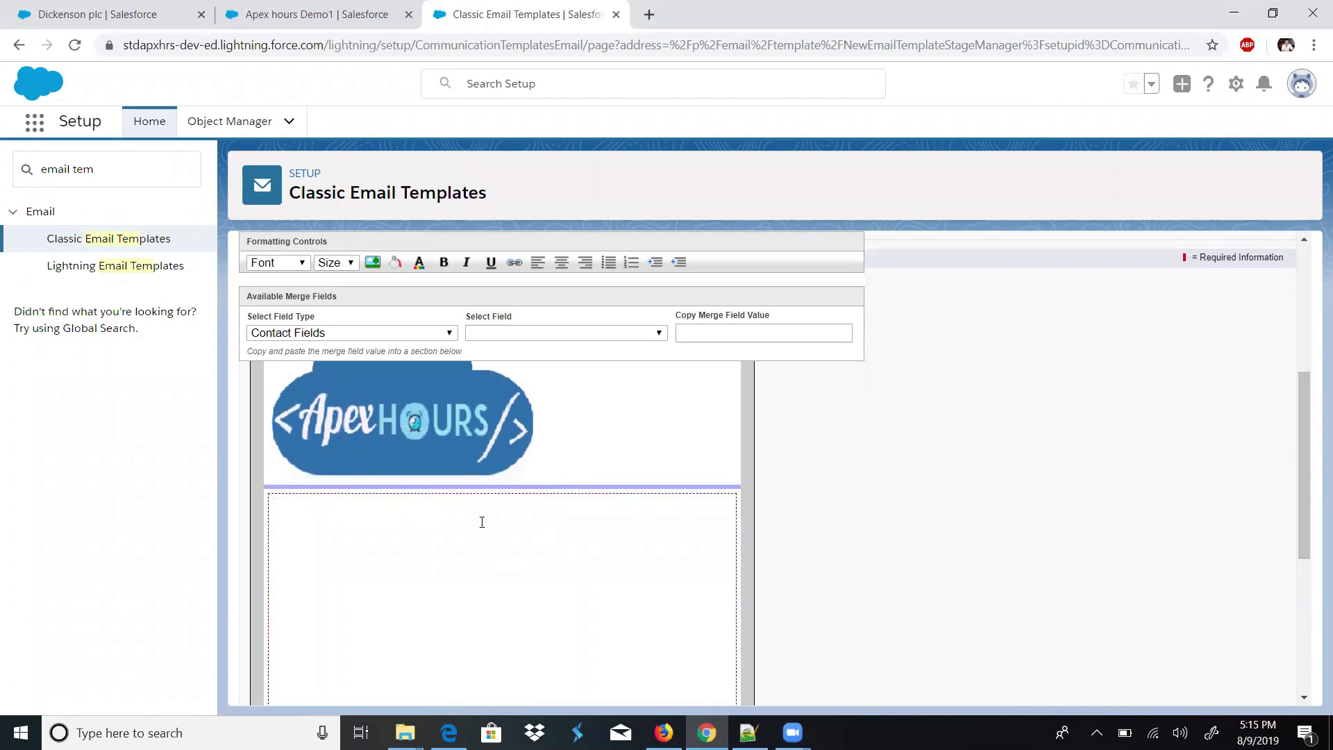
{"action": "left_click", "coordinate": [321, 334]}
{"action": "left_click_drag", "start_coordinate": [449, 400], "coordinate": [455, 570]}
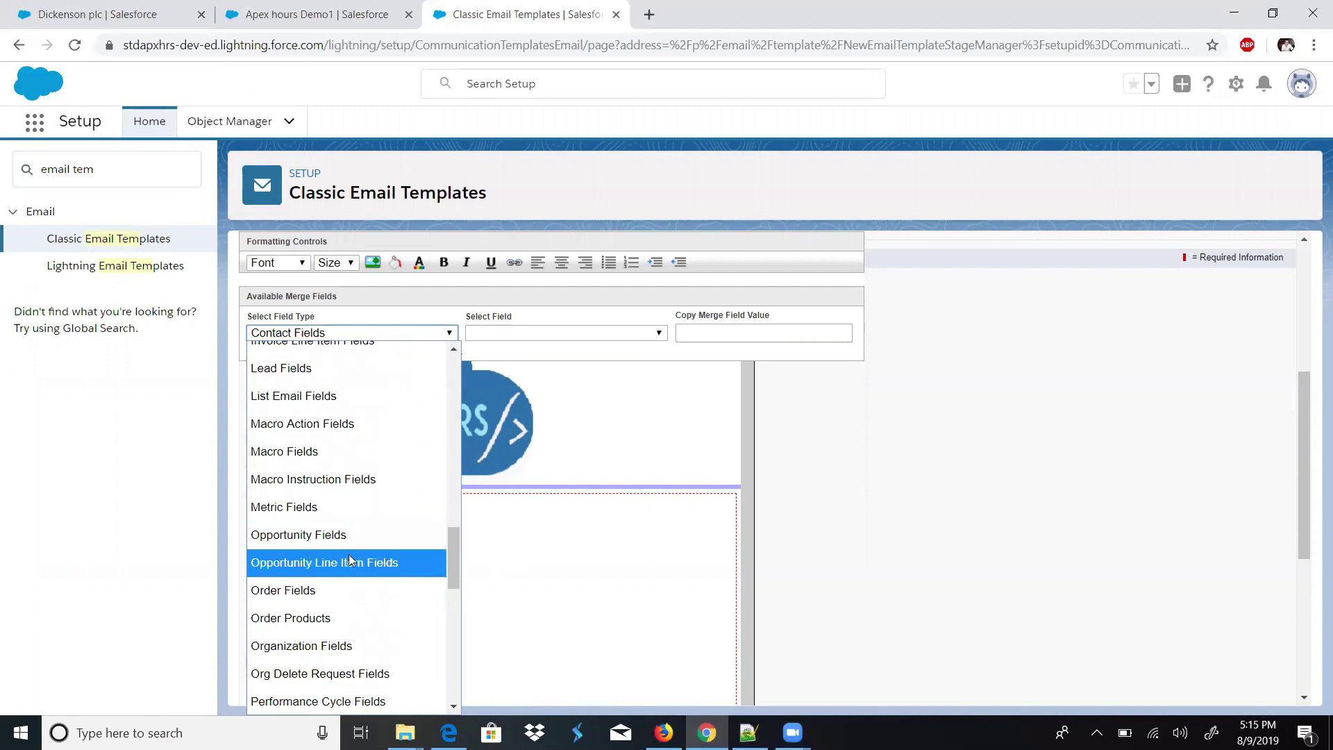
{"action": "left_click", "coordinate": [344, 534]}
{"action": "left_click", "coordinate": [554, 335]}
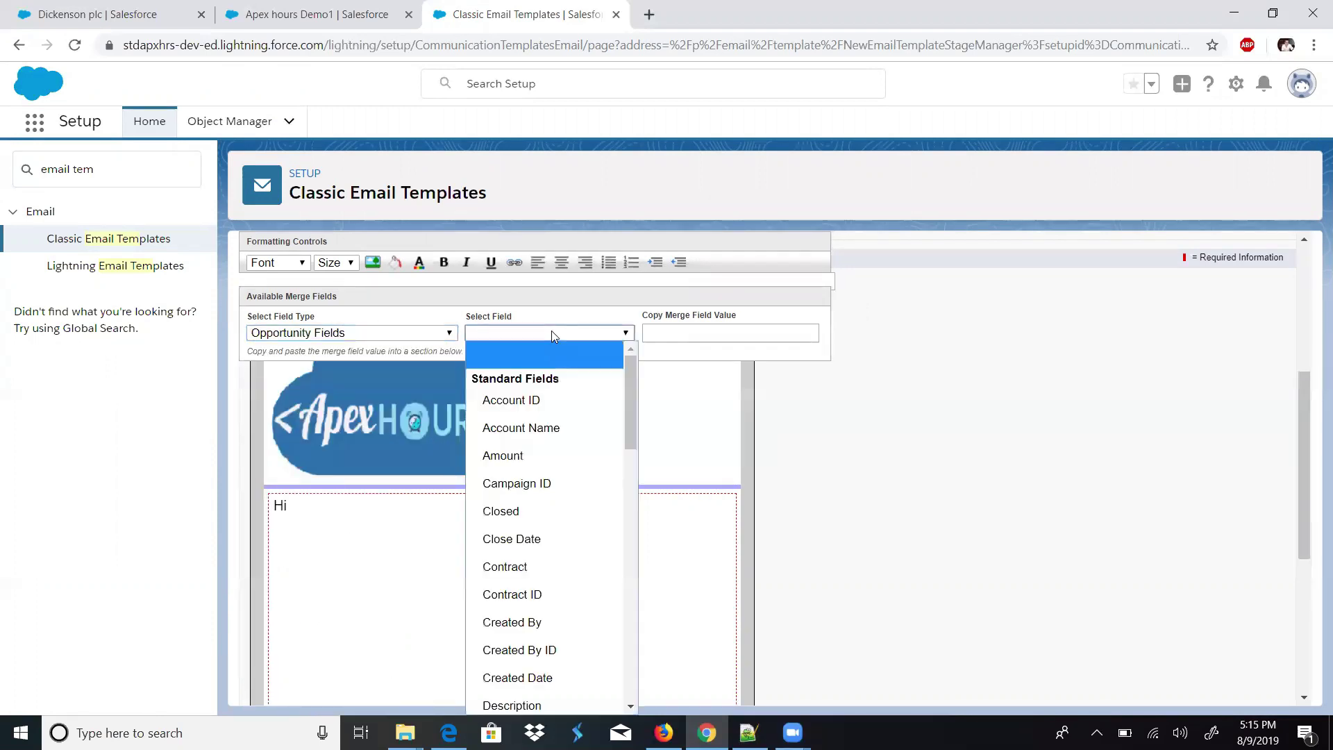
{"action": "left_click_drag", "start_coordinate": [632, 425], "coordinate": [630, 576]}
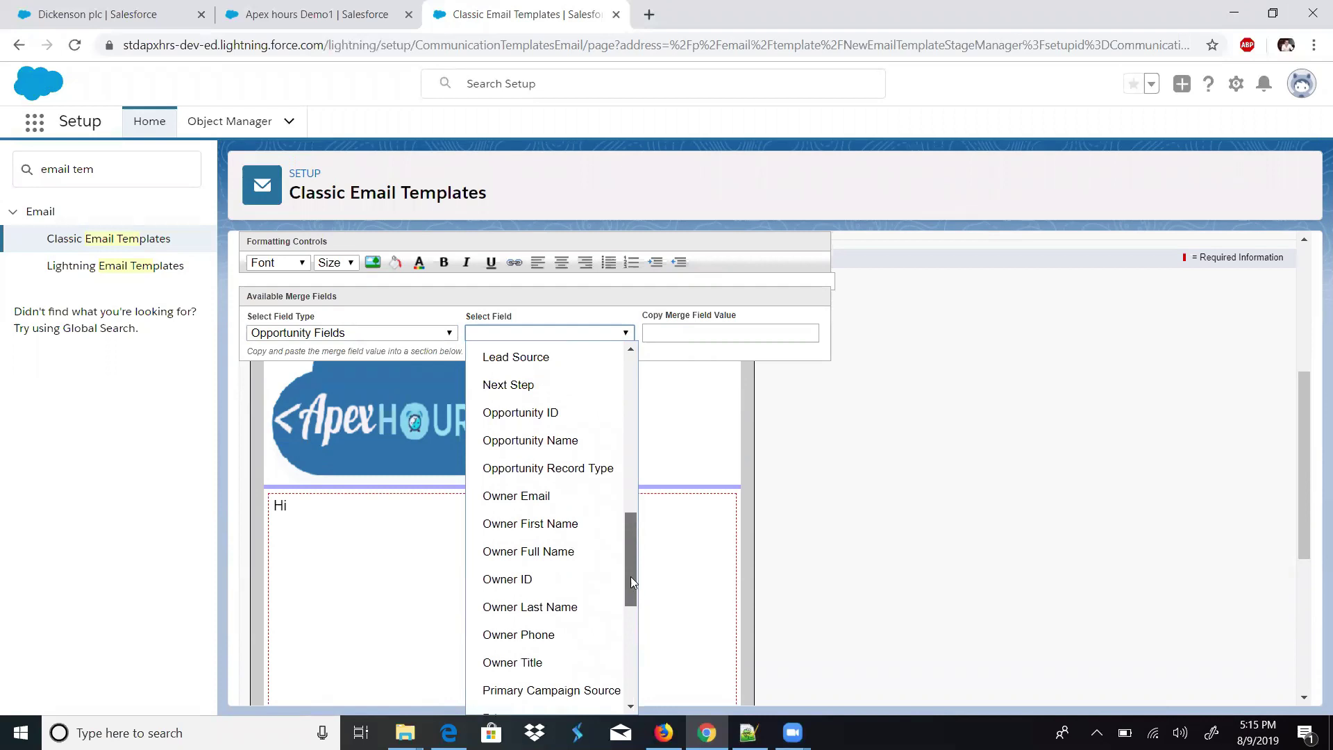
{"action": "left_click", "coordinate": [588, 557]}
{"action": "key", "text": "ctrl+c"}
{"action": "triple_click", "coordinate": [690, 335]}
{"action": "left_click", "coordinate": [562, 514]}
{"action": "key", "text": "ctrl+v"}
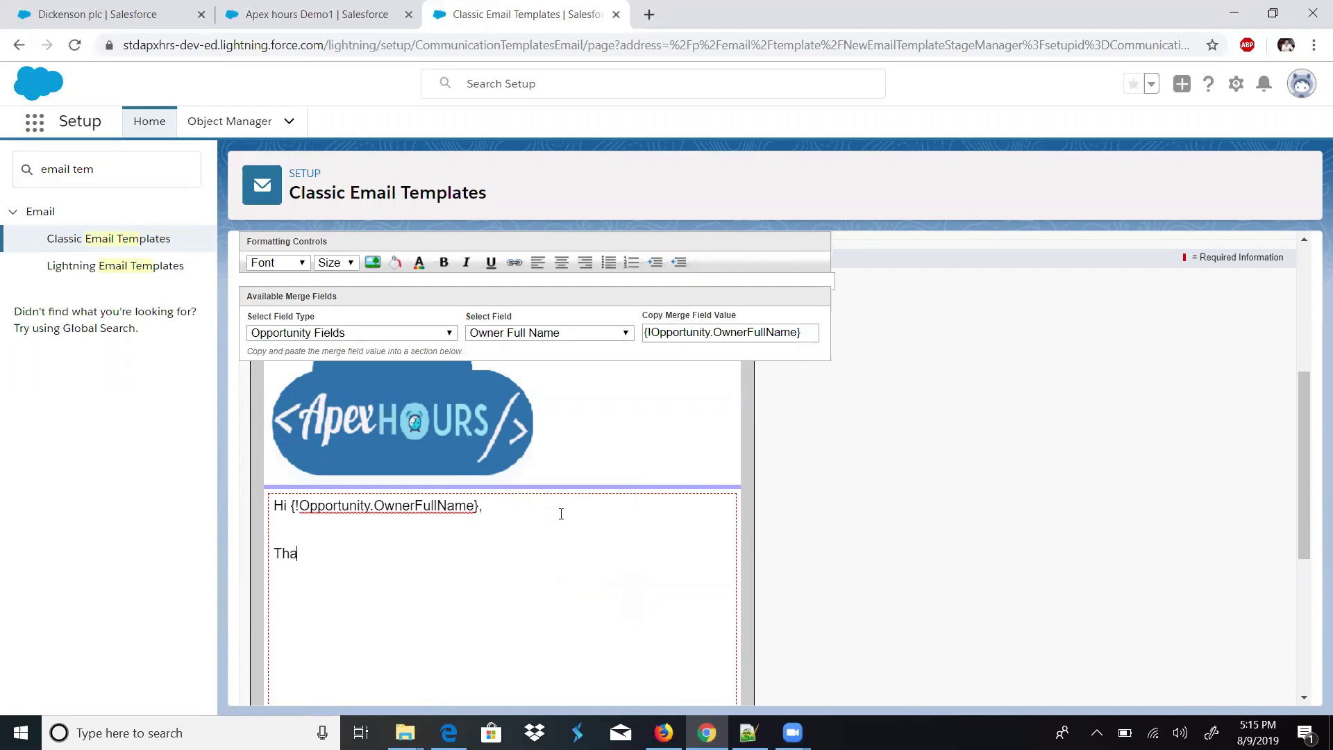
- Add the line 'Your Opportunity is closed.' below the greeting, above the System Admin signature
{"action": "type", "text": "AMi"}
{"action": "type", "text": "System Admin"}
{"action": "key", "text": "Return"}
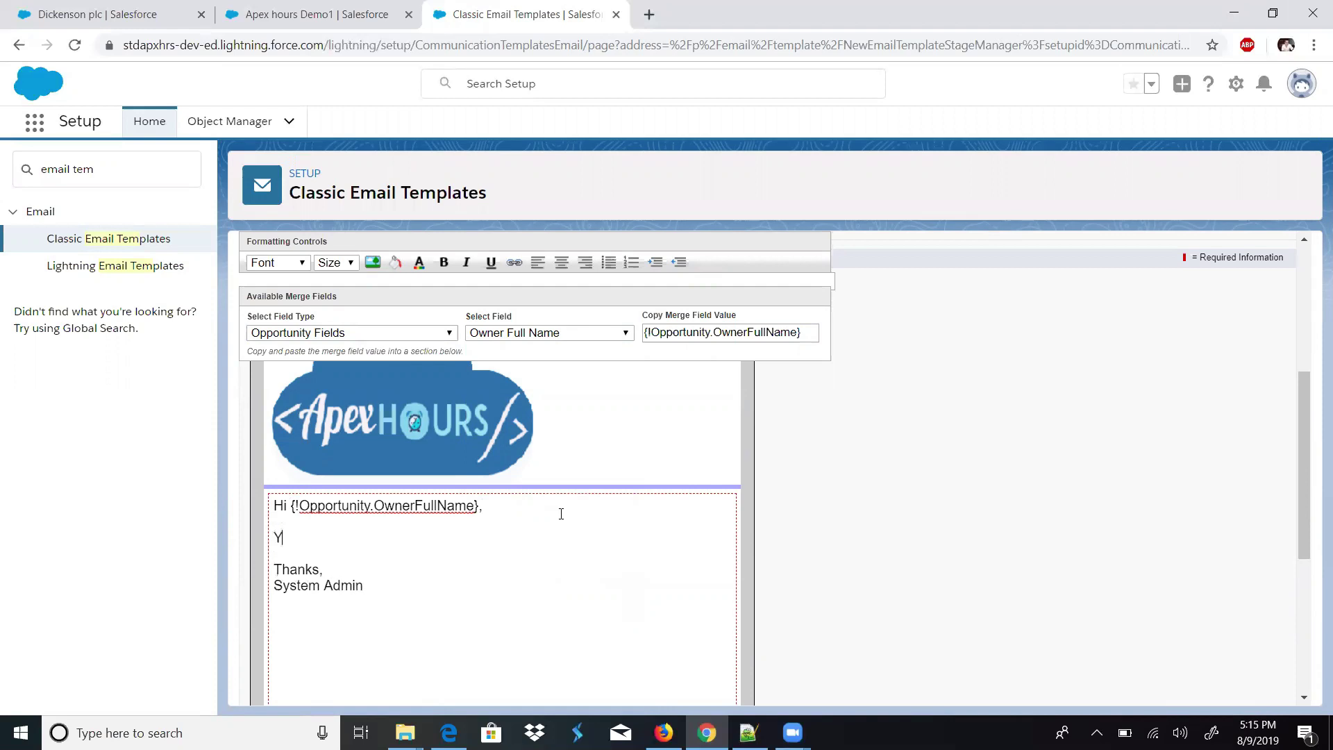
{"action": "type", "text": "Your Opportunity is closed."}
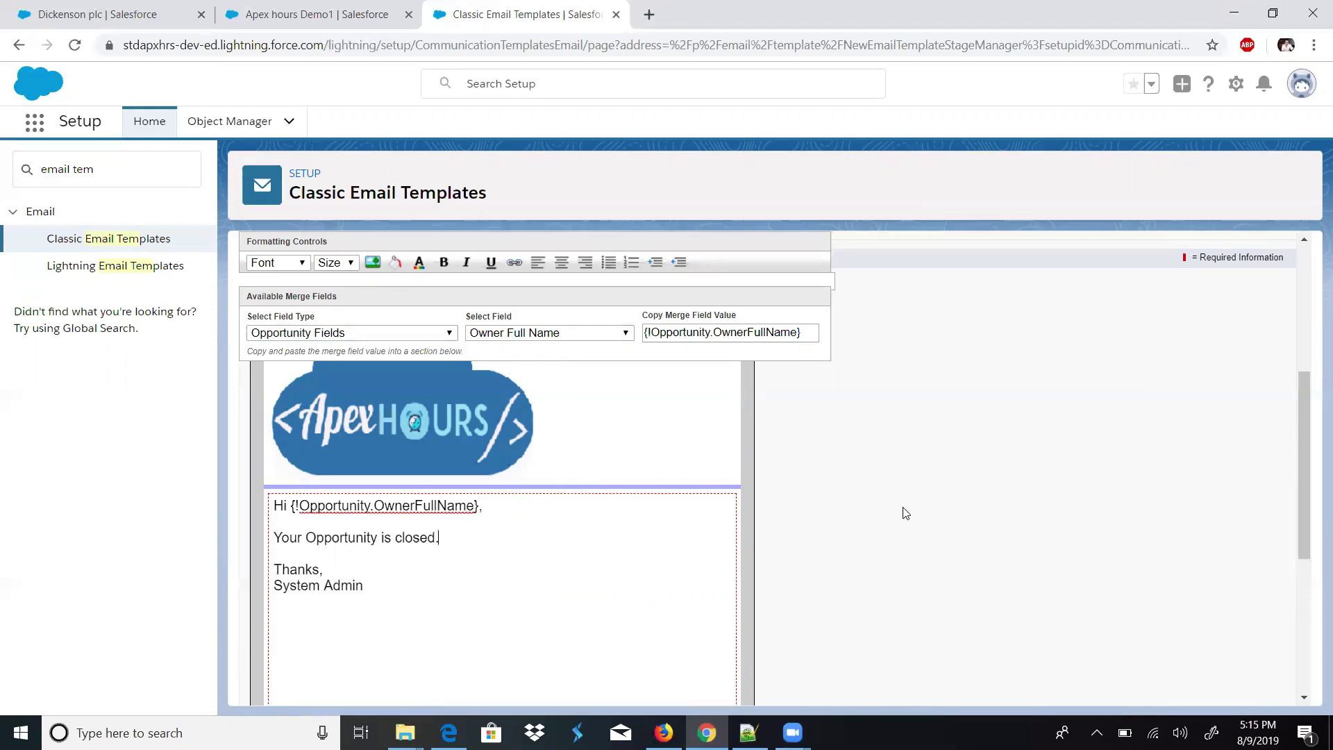
{"action": "left_click_drag", "start_coordinate": [1304, 414], "coordinate": [1290, 289]}
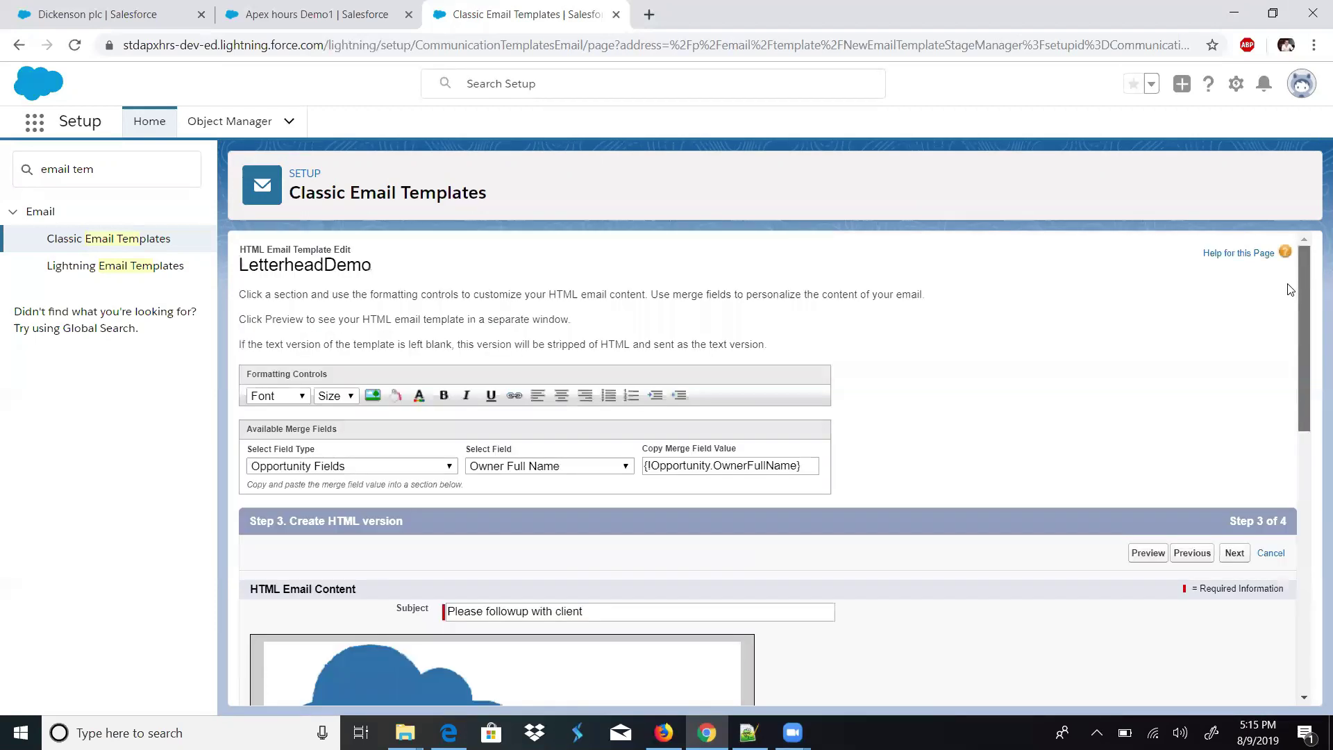
- Pass the text-only version step and save the LetterheadDemo template
{"action": "left_click", "coordinate": [1234, 553]}
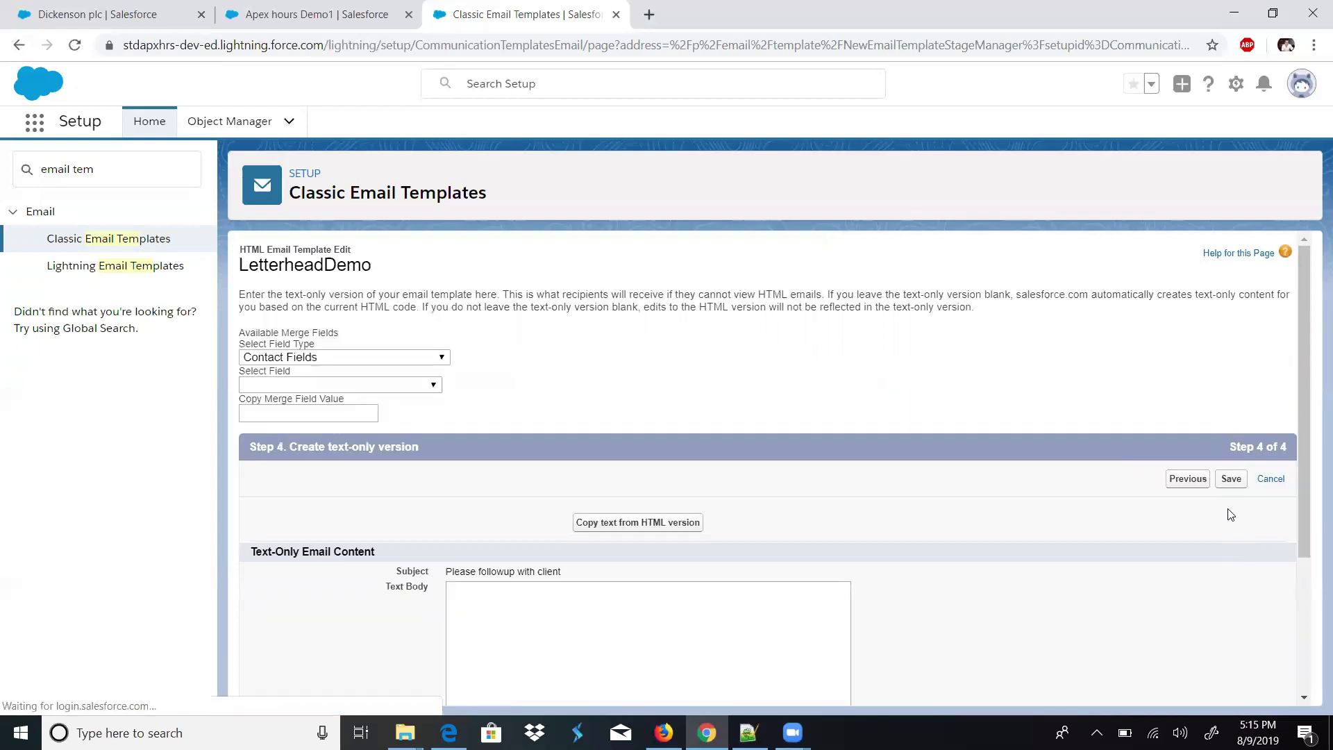
{"action": "left_click", "coordinate": [1230, 480]}
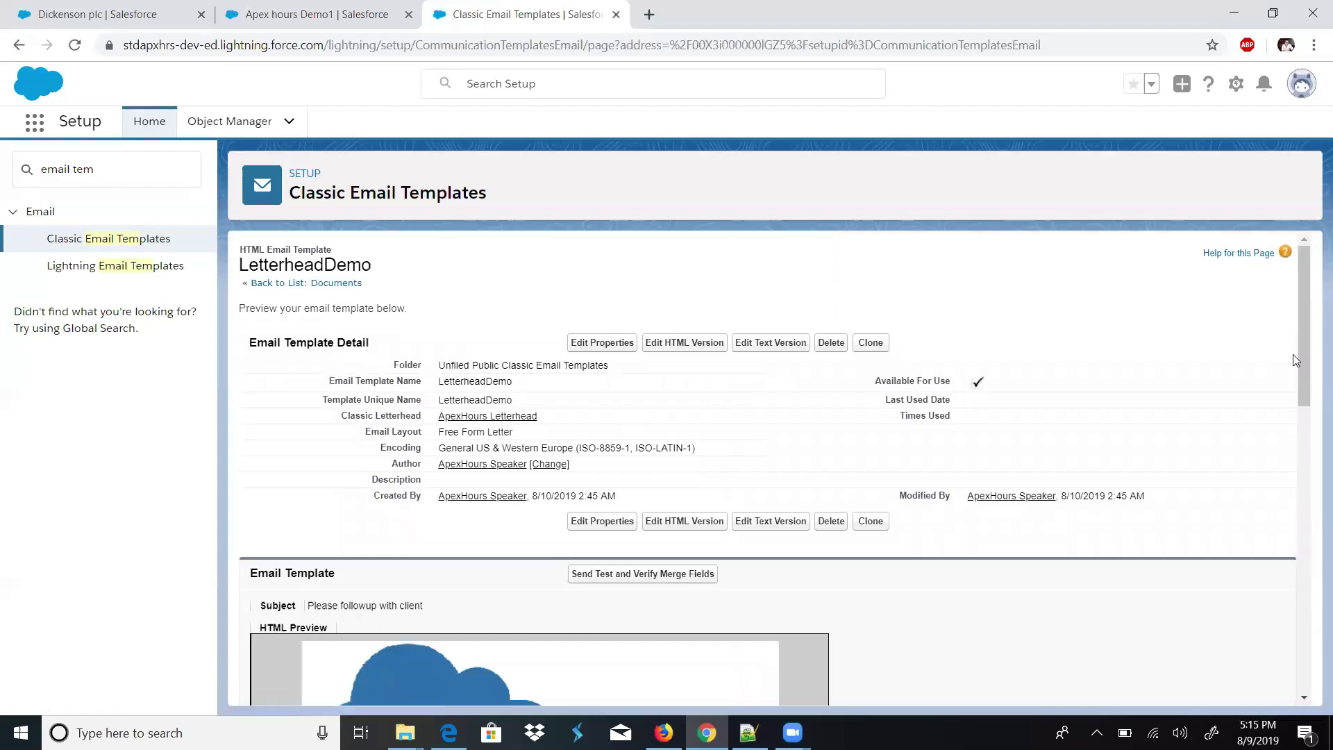
{"action": "left_click_drag", "start_coordinate": [1301, 374], "coordinate": [1287, 349]}
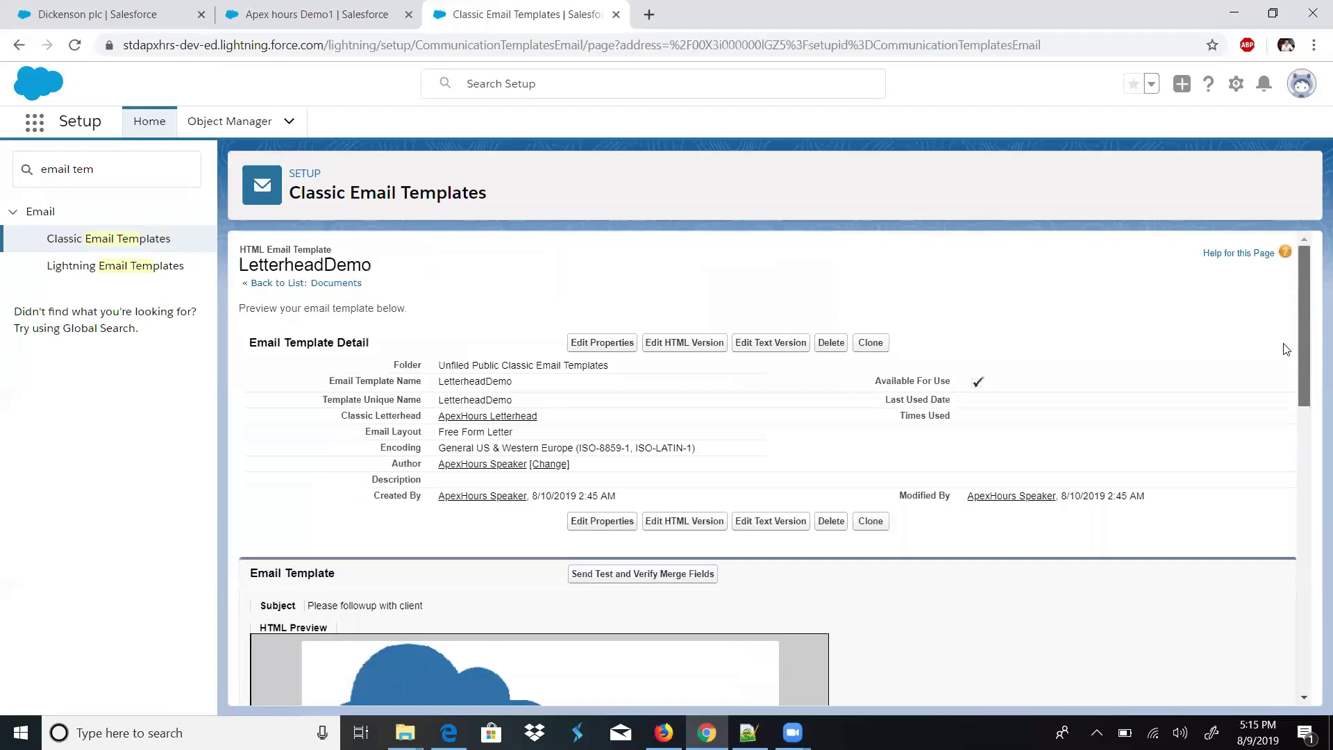
- Search Quick Find for 'Workflow' and open the All Workflow Rules list past the intro page
{"action": "left_click_drag", "start_coordinate": [95, 170], "coordinate": [3, 163]}
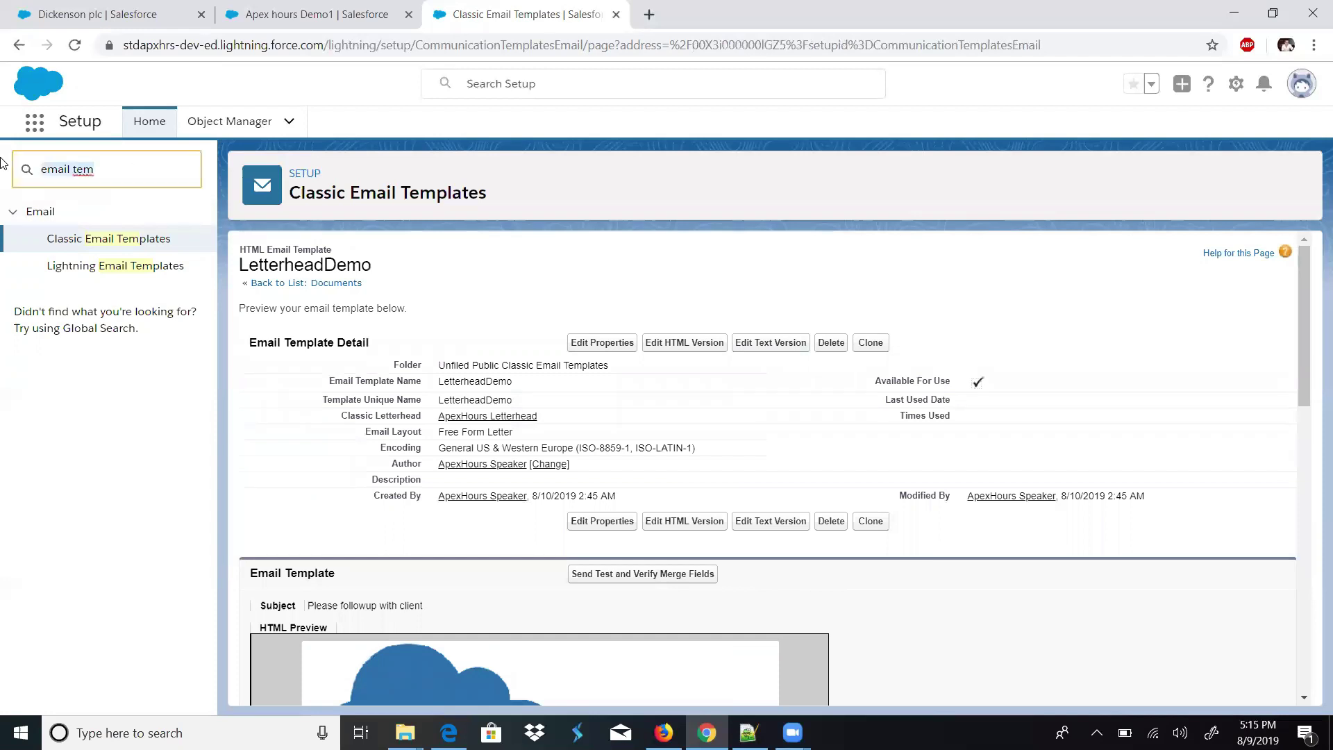
{"action": "type", "text": "Email"}
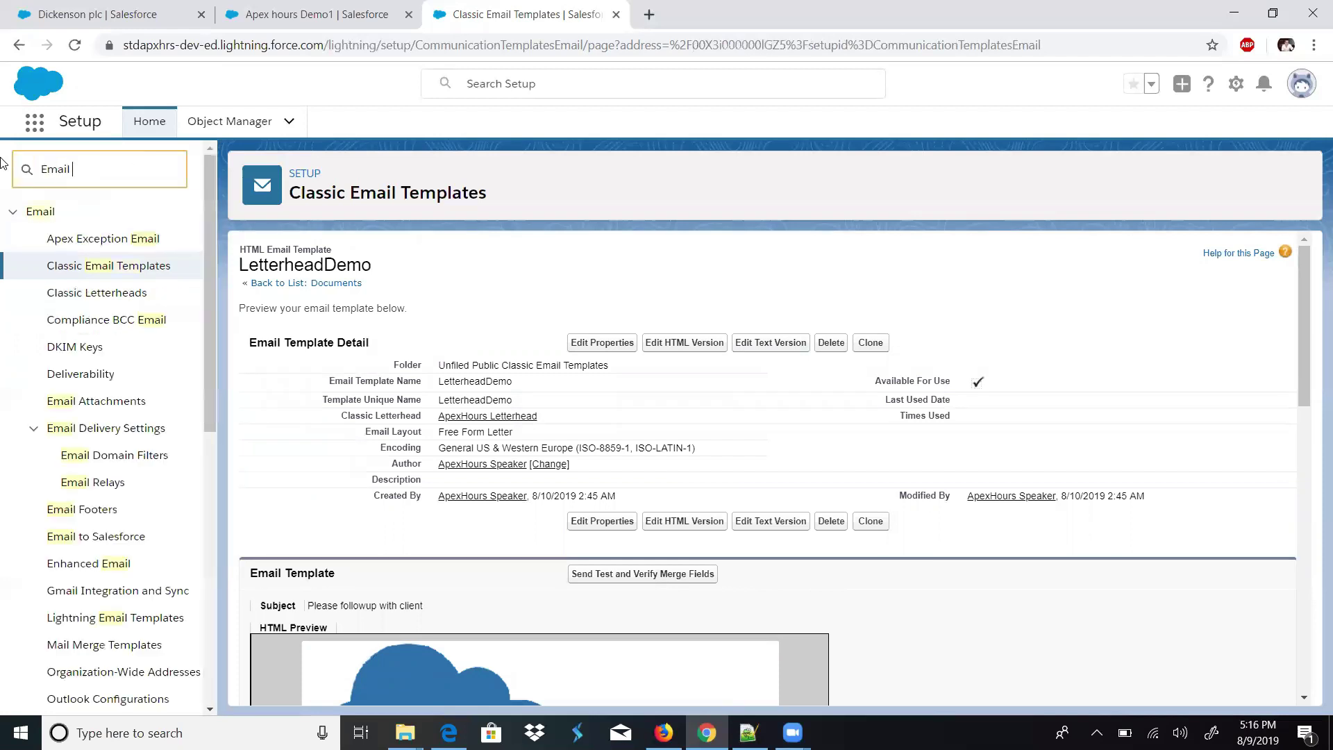
{"action": "key", "text": "ctrl+a"}
{"action": "key", "text": "BackSpace"}
{"action": "type", "text": "Workflow"}
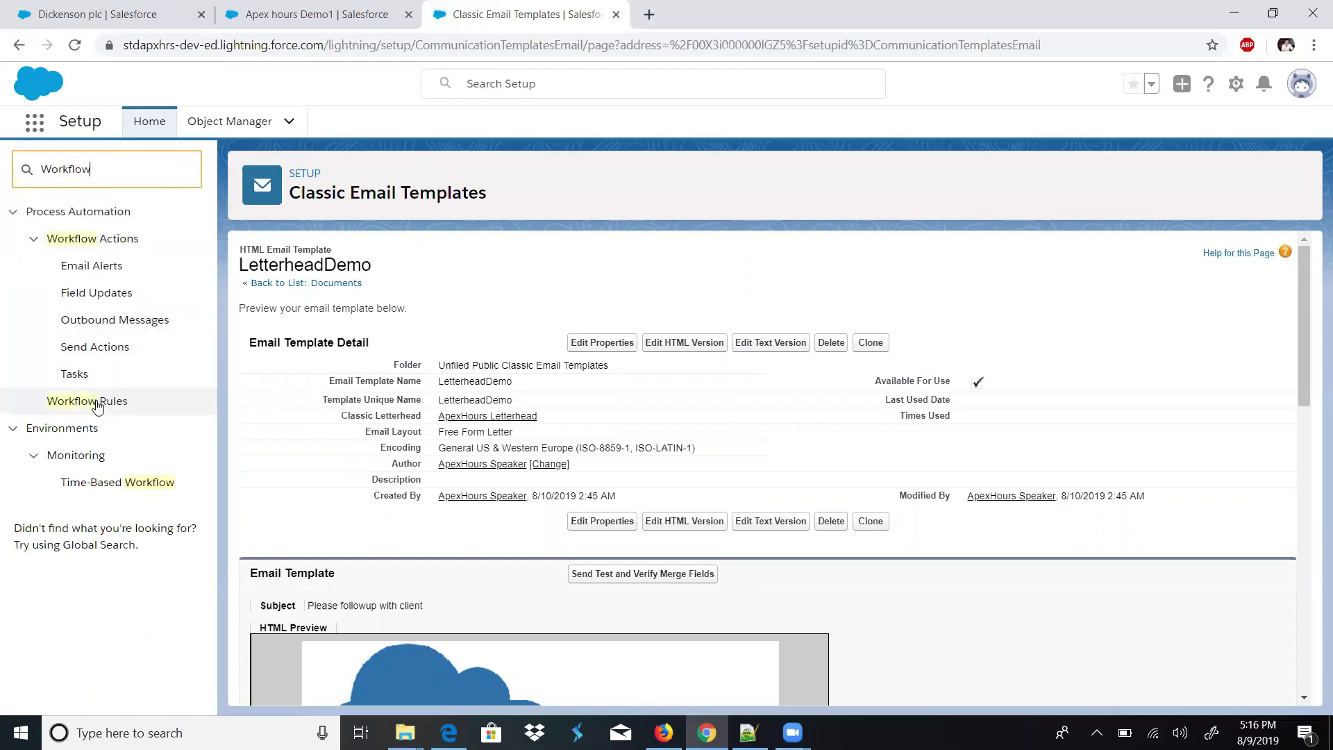
{"action": "left_click", "coordinate": [97, 399]}
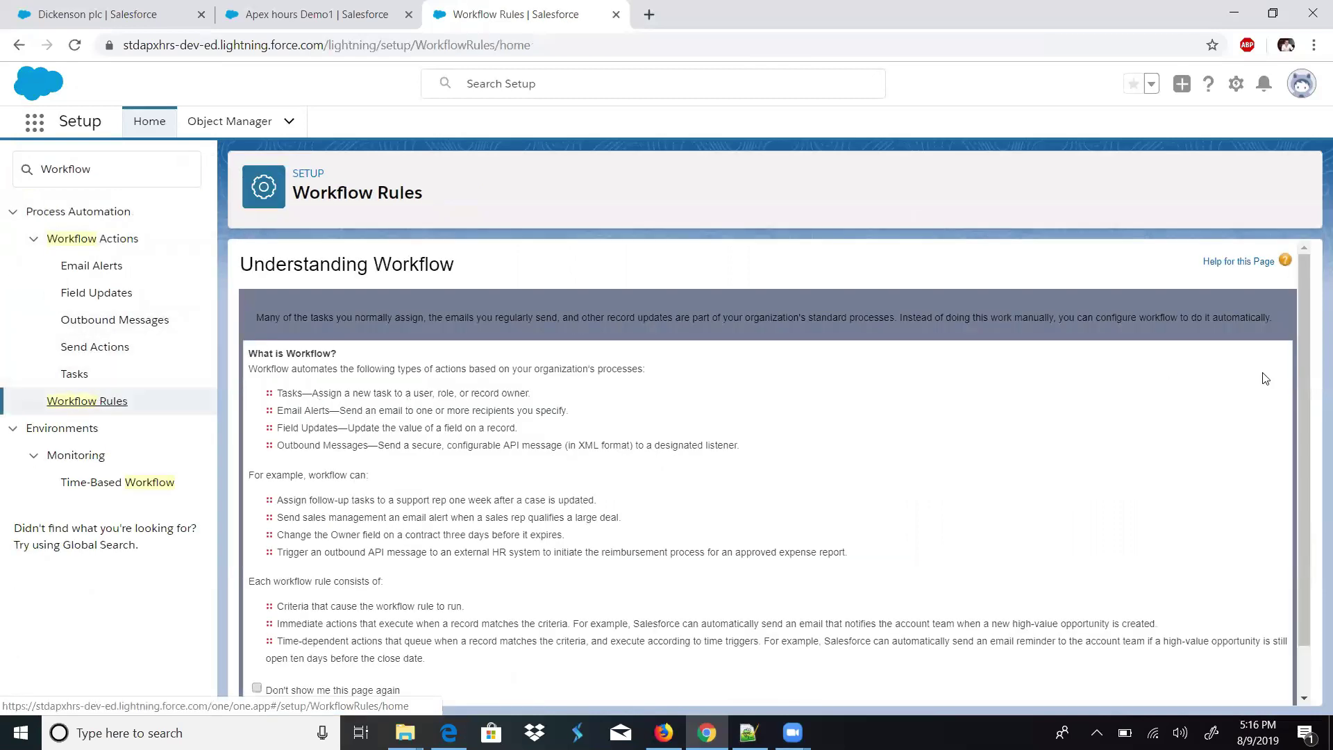
{"action": "left_click_drag", "start_coordinate": [1300, 431], "coordinate": [1081, 563]}
{"action": "left_click", "coordinate": [284, 668]}
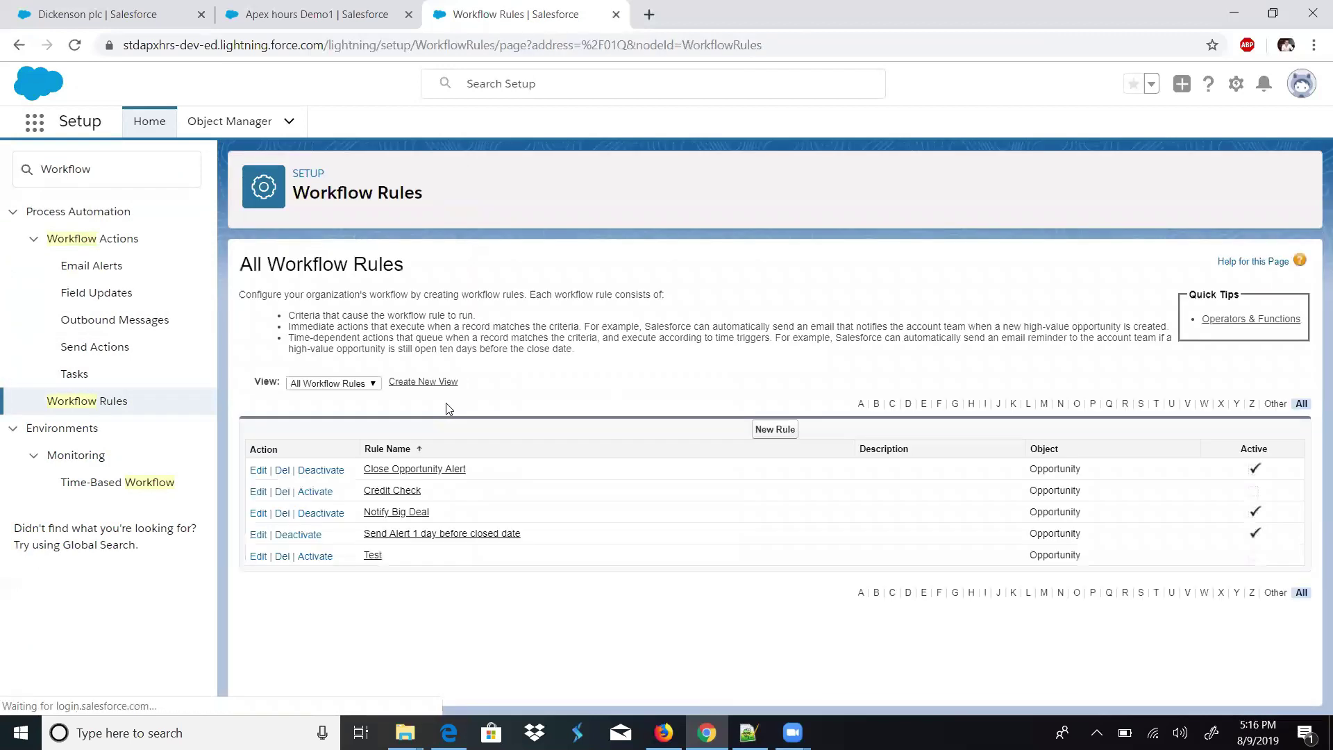
- Open the Close Opportunity Alert rule's workflow actions and its Closed Opportunity Alert email alert
{"action": "left_click", "coordinate": [431, 475]}
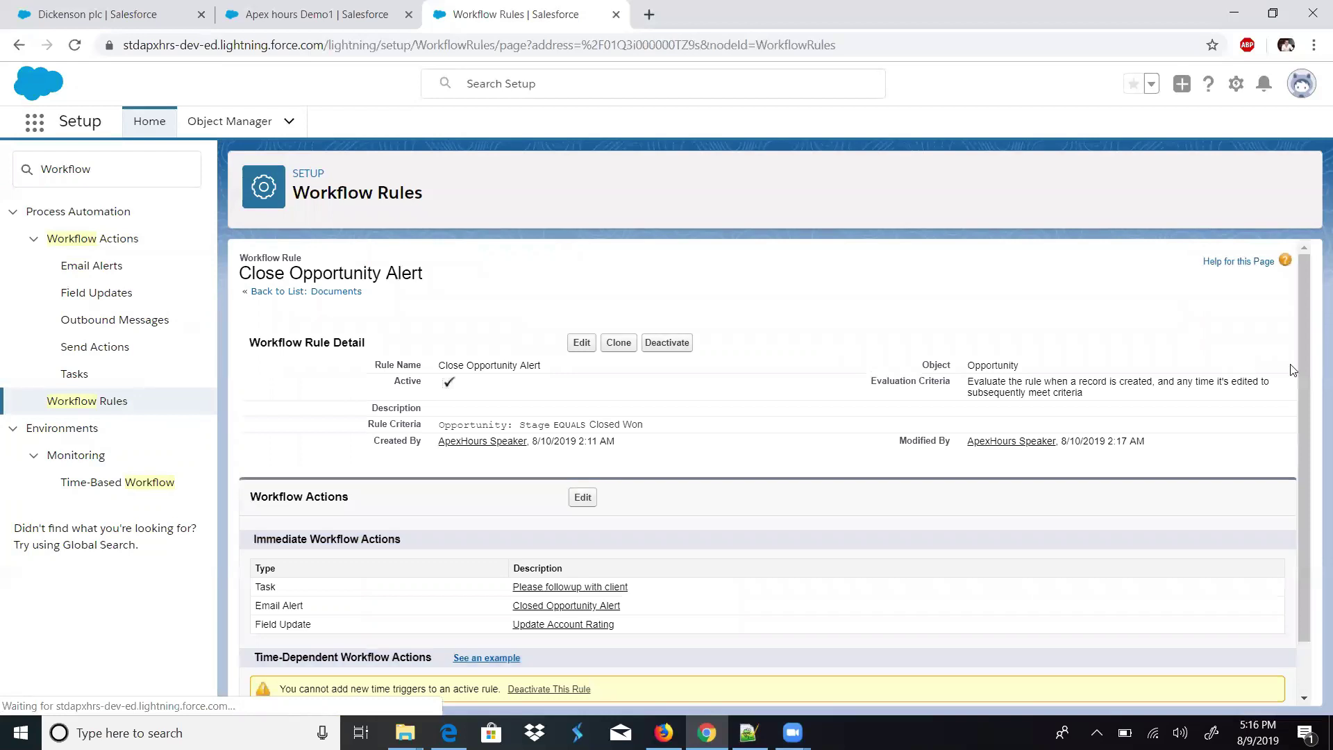
{"action": "left_click_drag", "start_coordinate": [1299, 375], "coordinate": [1300, 398]}
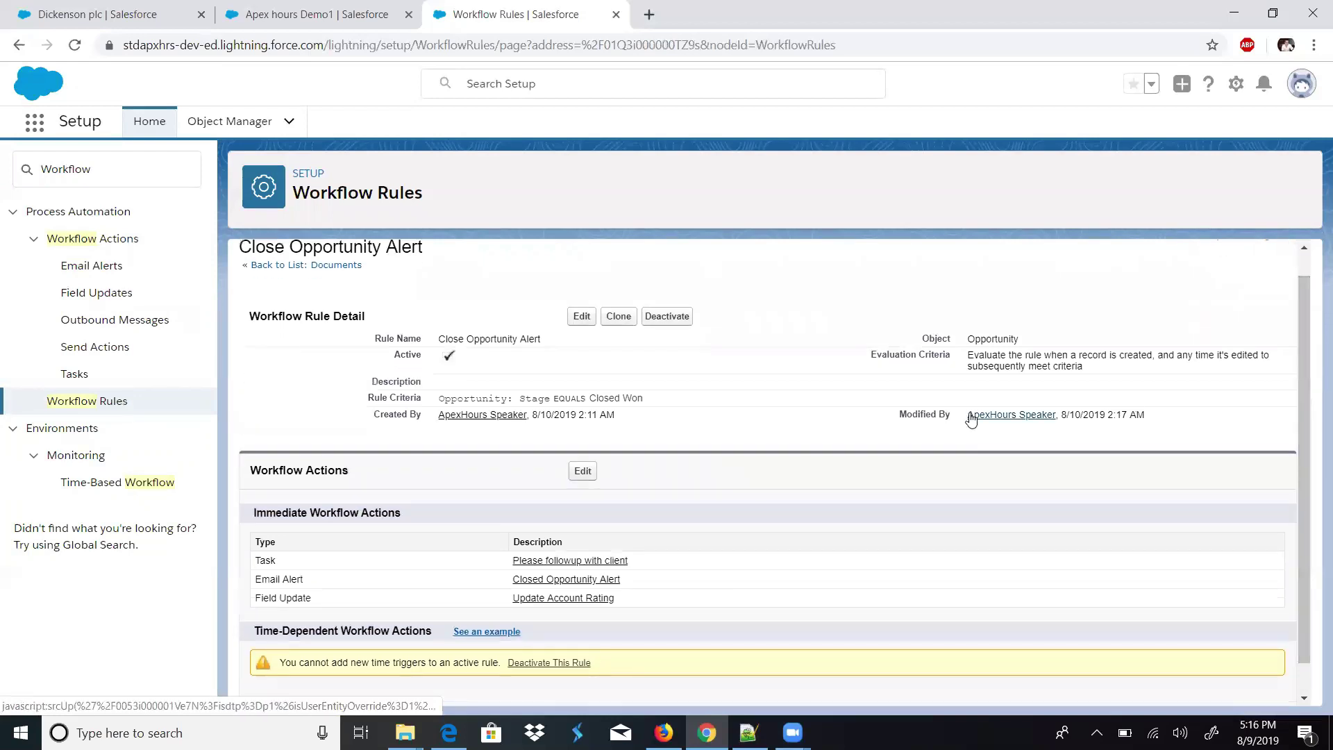
{"action": "left_click", "coordinate": [576, 321]}
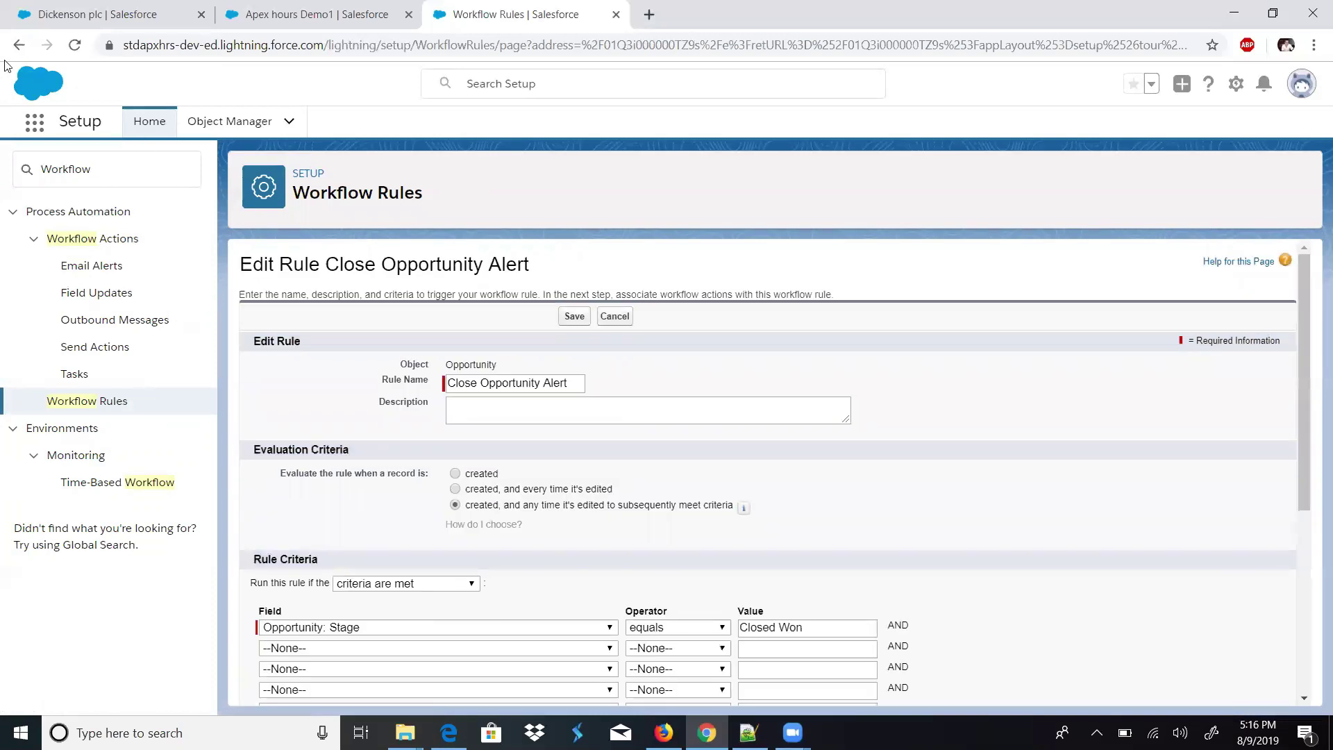
{"action": "left_click", "coordinate": [19, 45]}
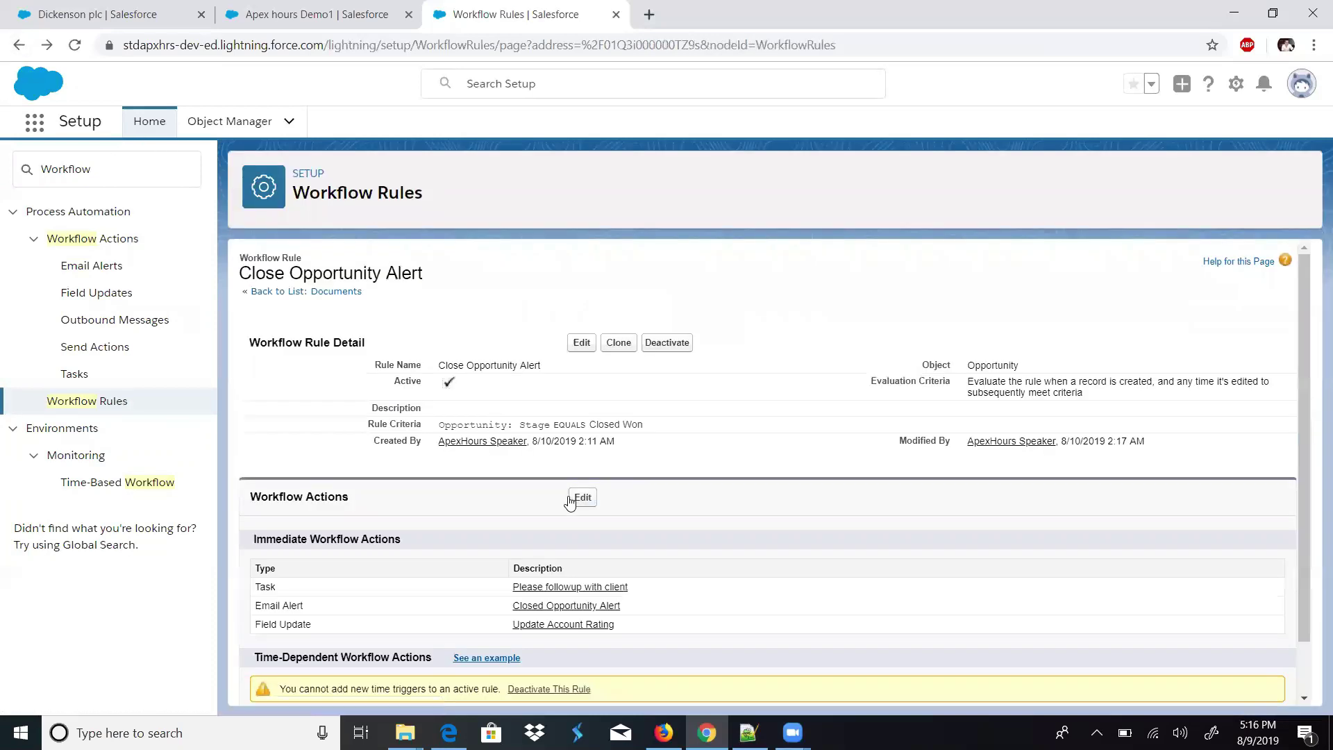
{"action": "left_click", "coordinate": [582, 497]}
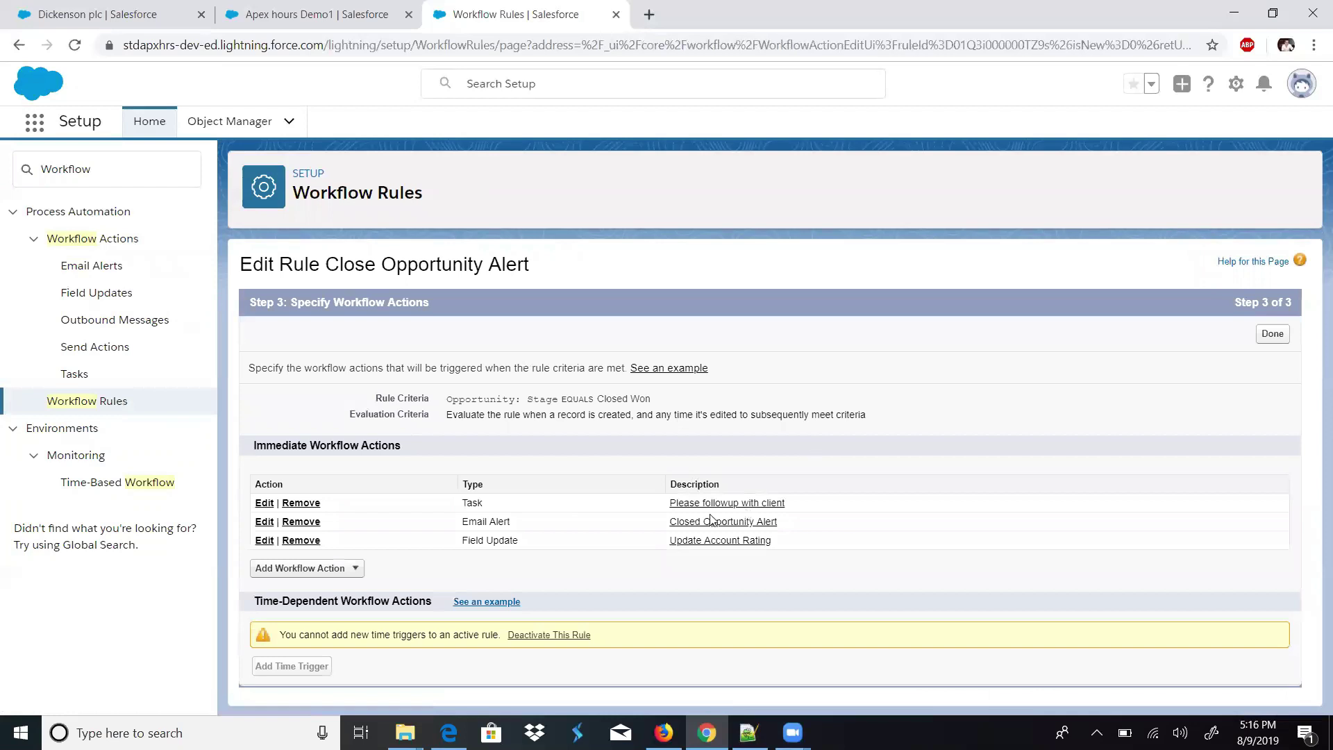
{"action": "left_click", "coordinate": [715, 522]}
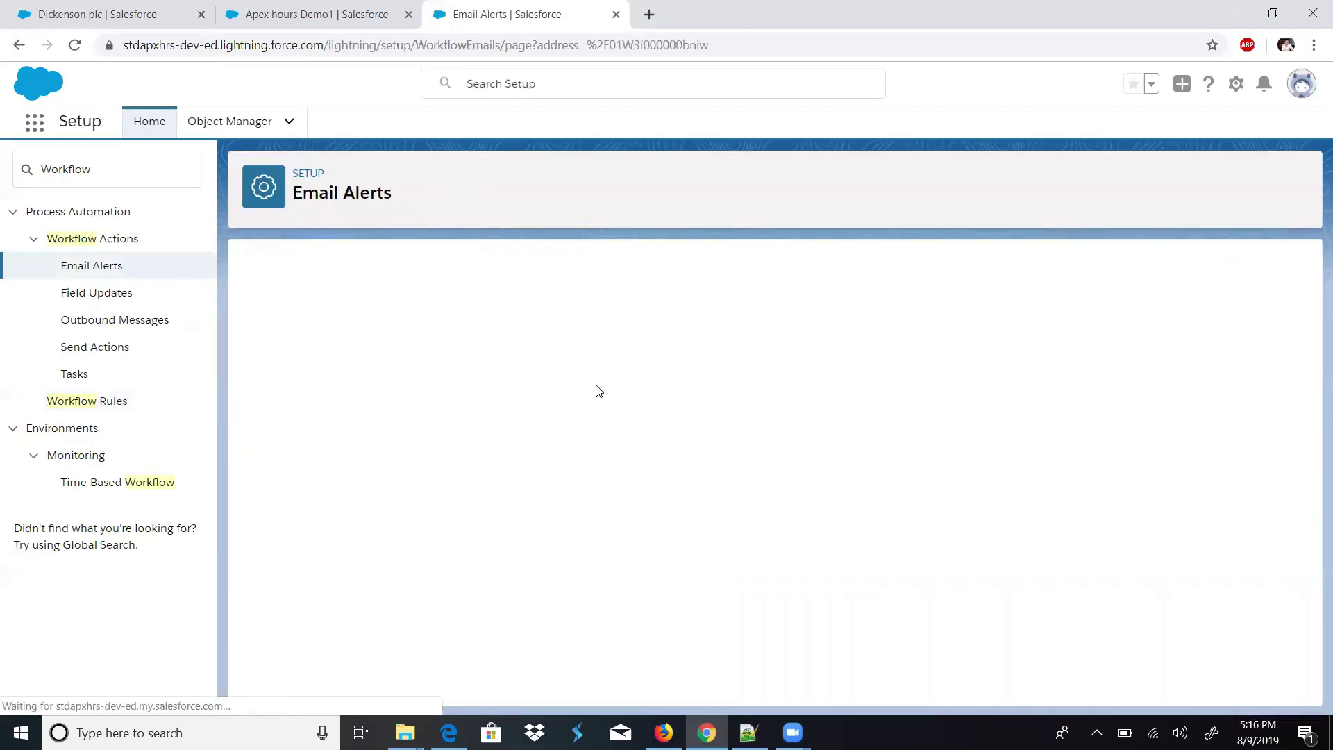
- Change the Closed Opportunity Alert email template to LetterheadDemo, save, and return to the rule
{"action": "left_click", "coordinate": [577, 346]}
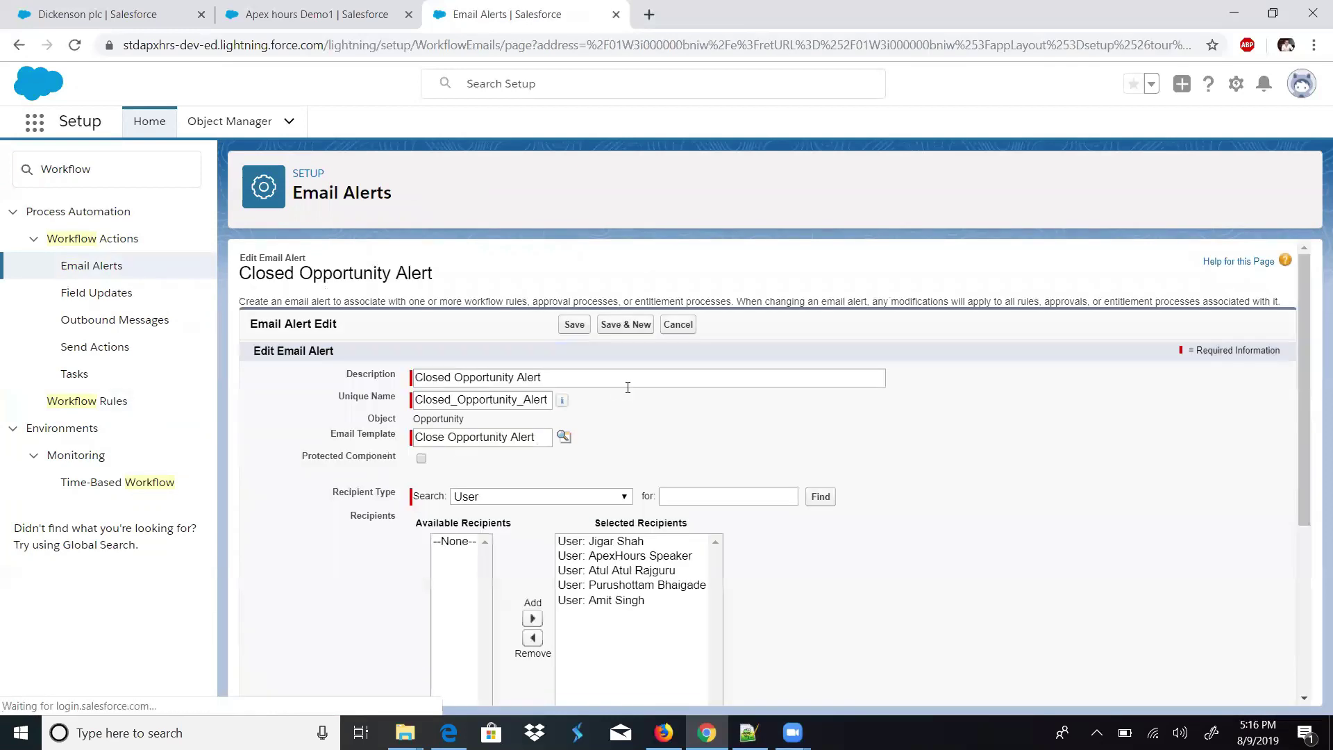
{"action": "left_click", "coordinate": [545, 435]}
{"action": "triple_click", "coordinate": [544, 435]}
{"action": "key", "text": "BackSpace"}
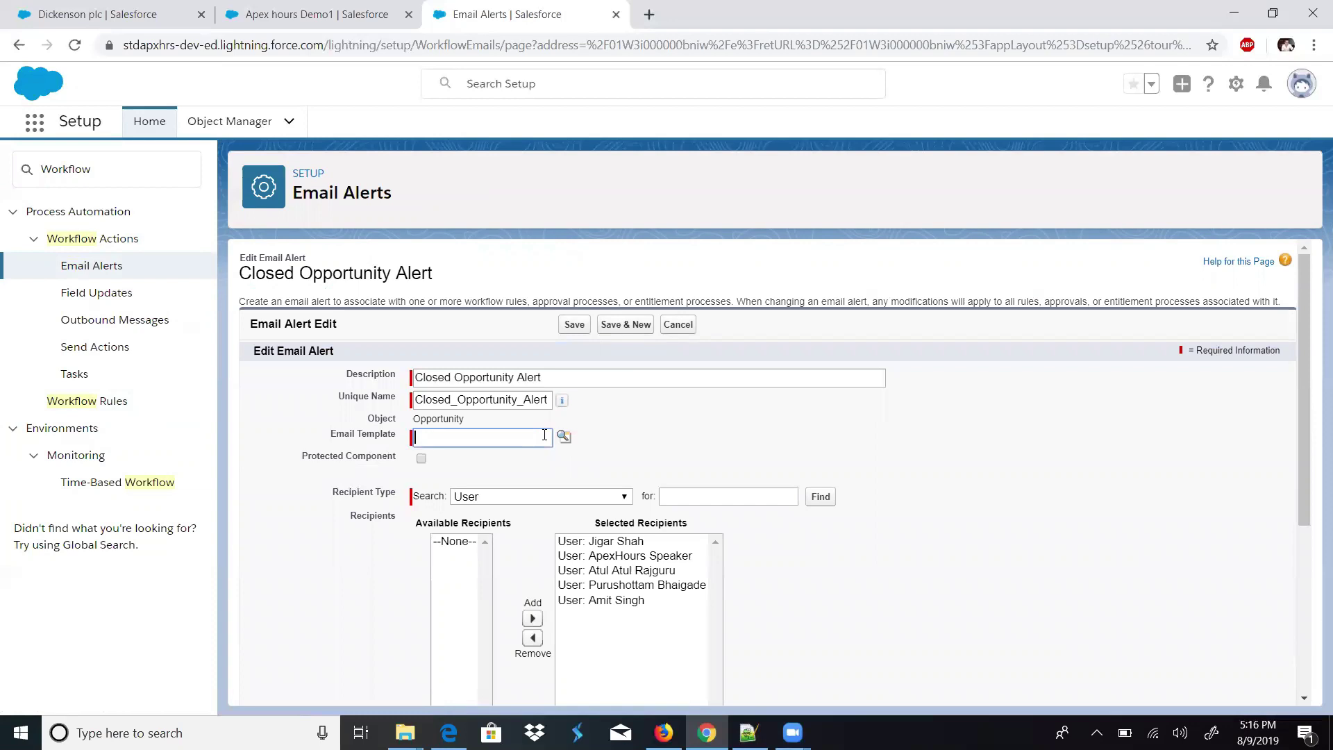
{"action": "left_click", "coordinate": [562, 436]}
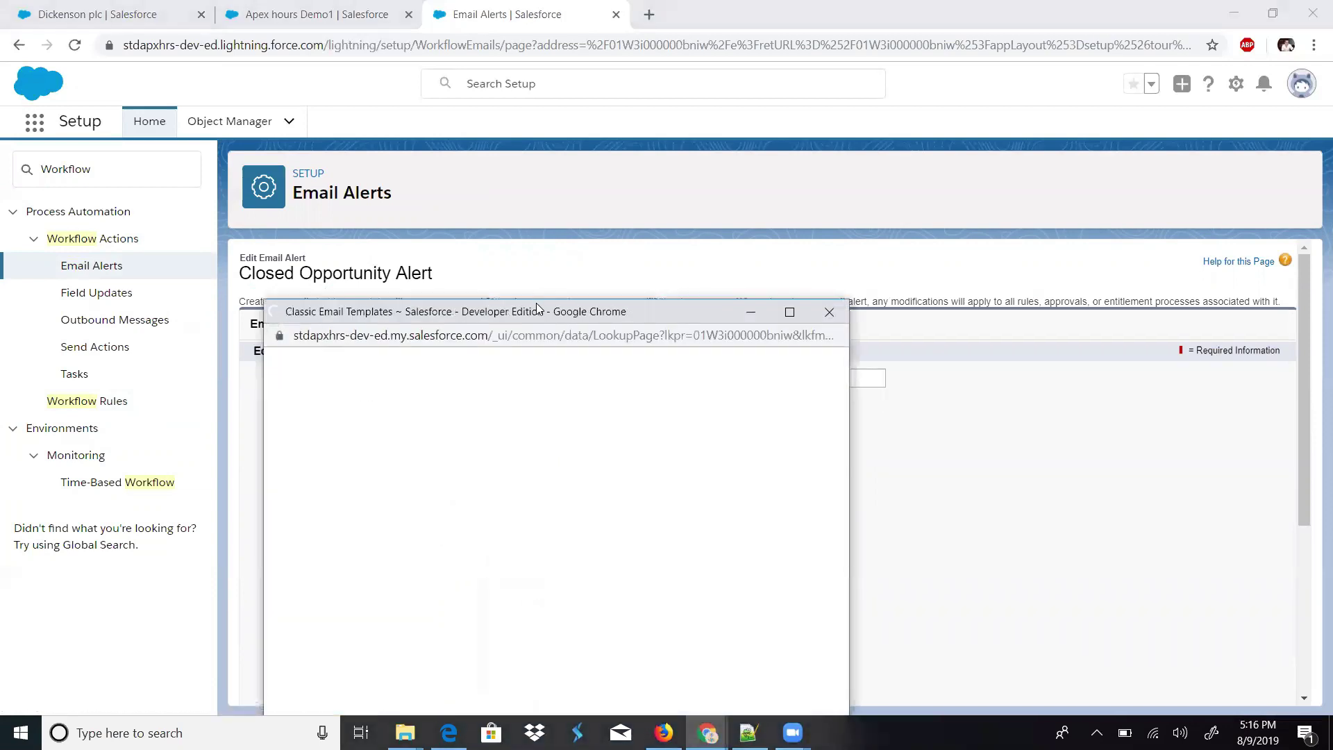
{"action": "left_click_drag", "start_coordinate": [538, 308], "coordinate": [548, 216]}
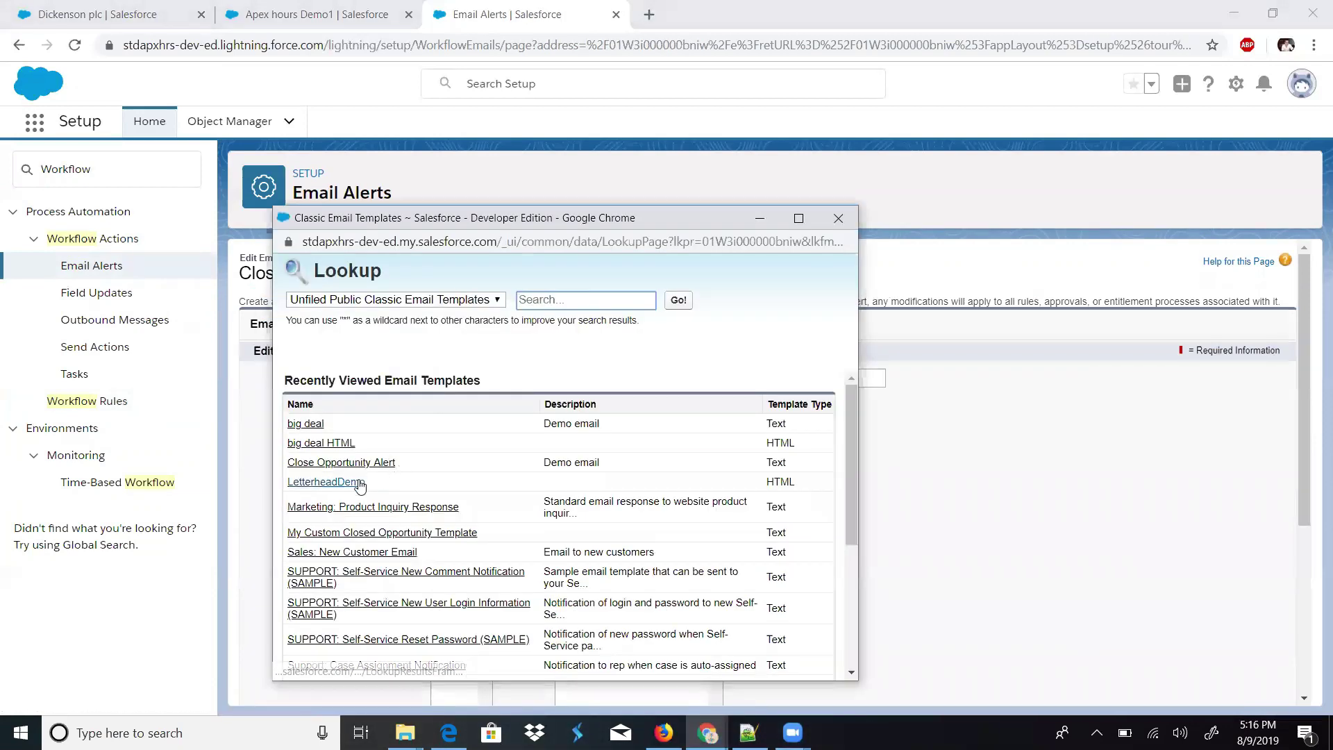
{"action": "left_click", "coordinate": [325, 482]}
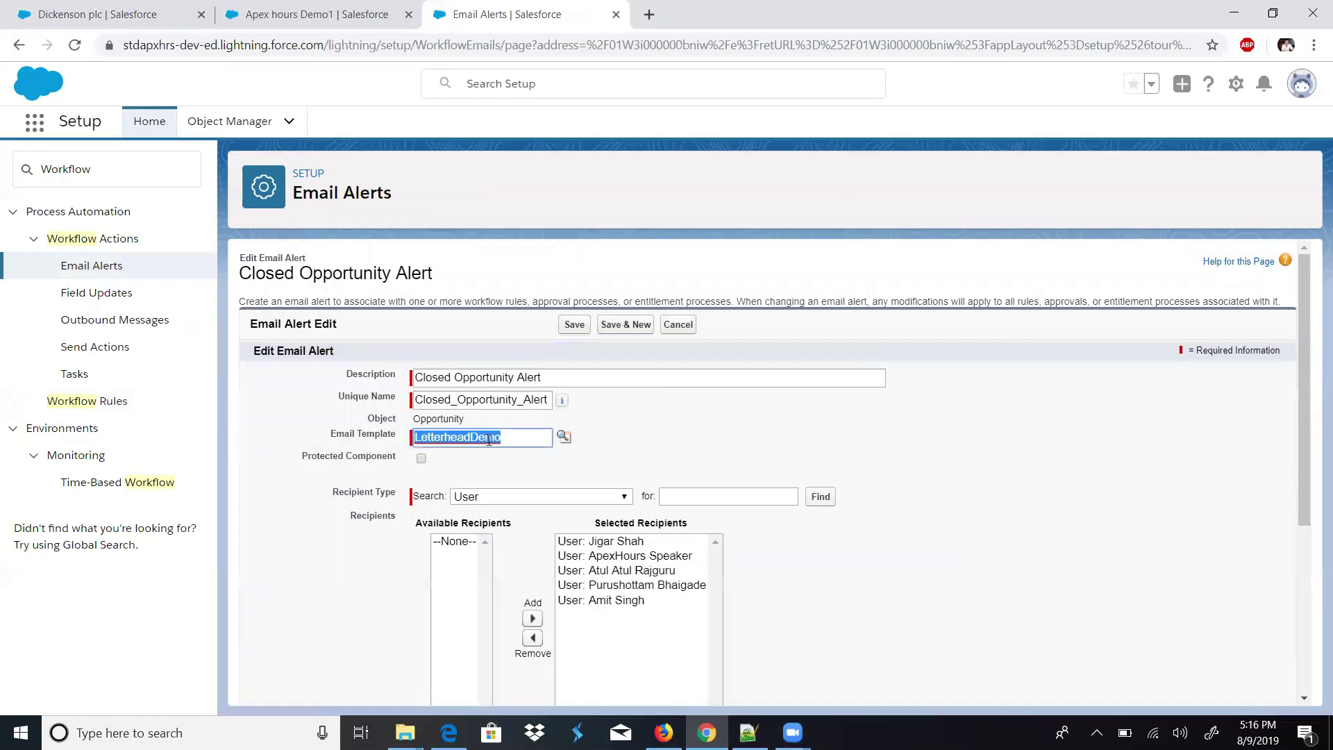
{"action": "left_click", "coordinate": [576, 327]}
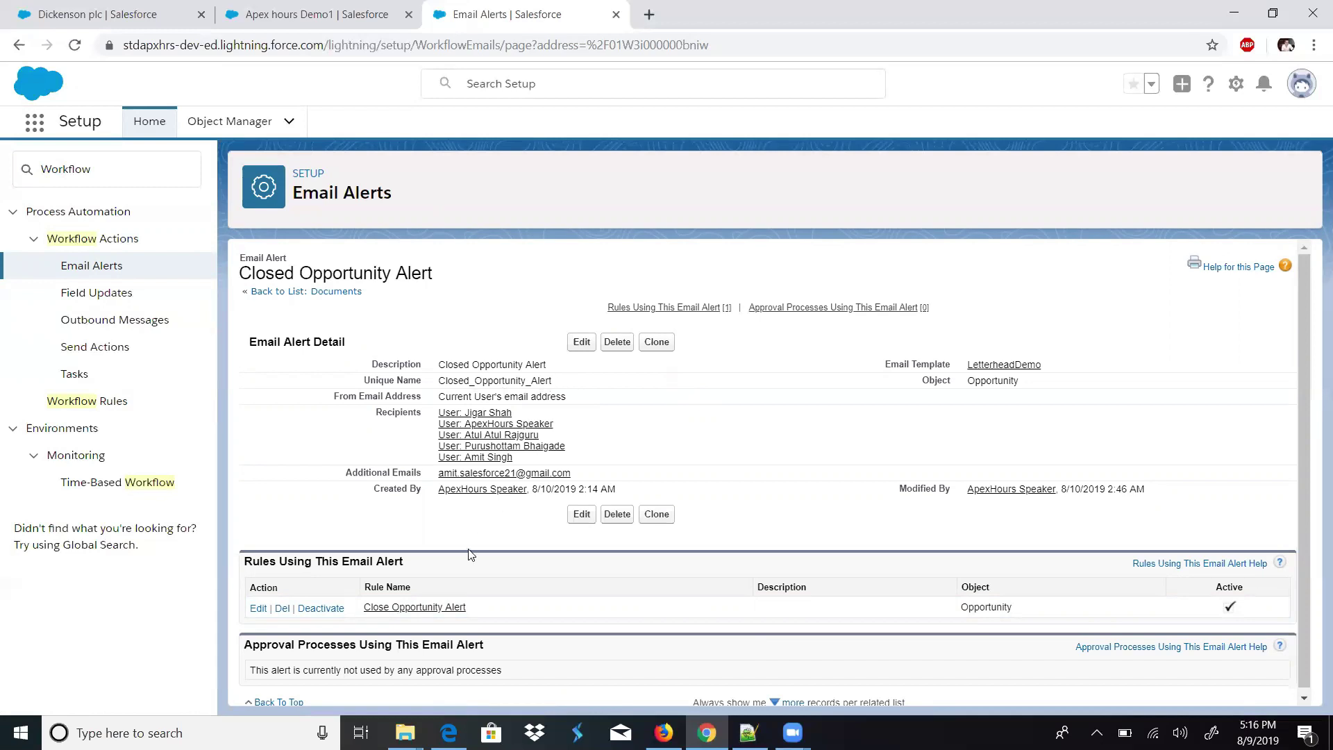
{"action": "left_click", "coordinate": [426, 608]}
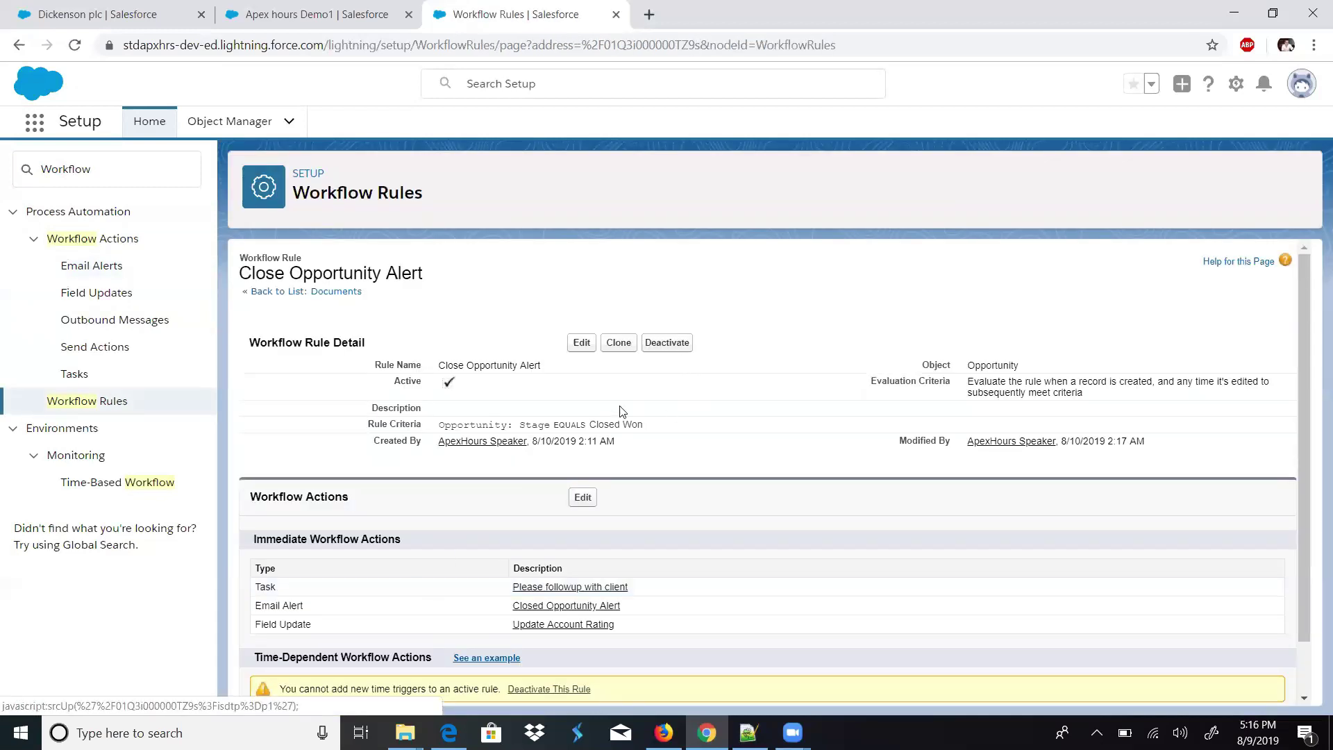
- Leave the Close Opportunity Alert rule and switch to the Apex hours Demo1 opportunity tab
{"action": "left_click_drag", "start_coordinate": [521, 372], "coordinate": [438, 363]}
{"action": "double_click", "coordinate": [532, 362]}
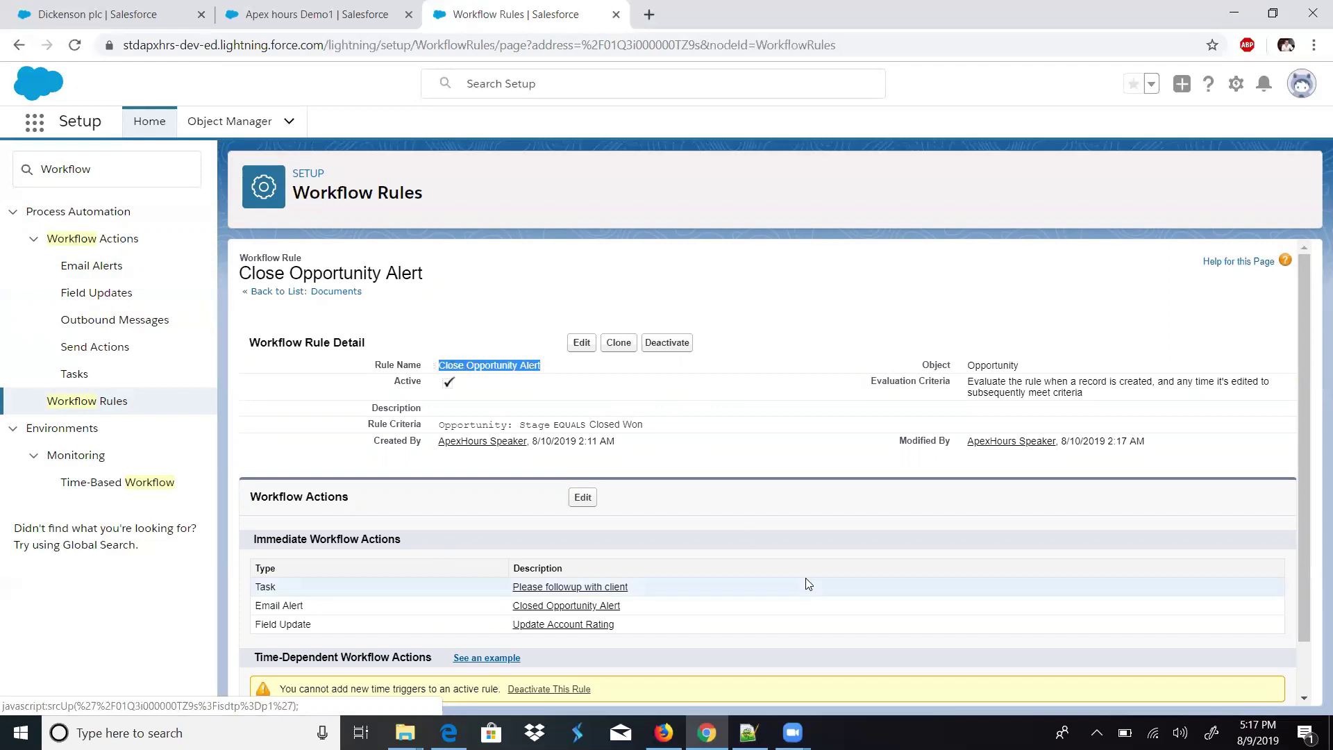
{"action": "left_click", "coordinate": [764, 695]}
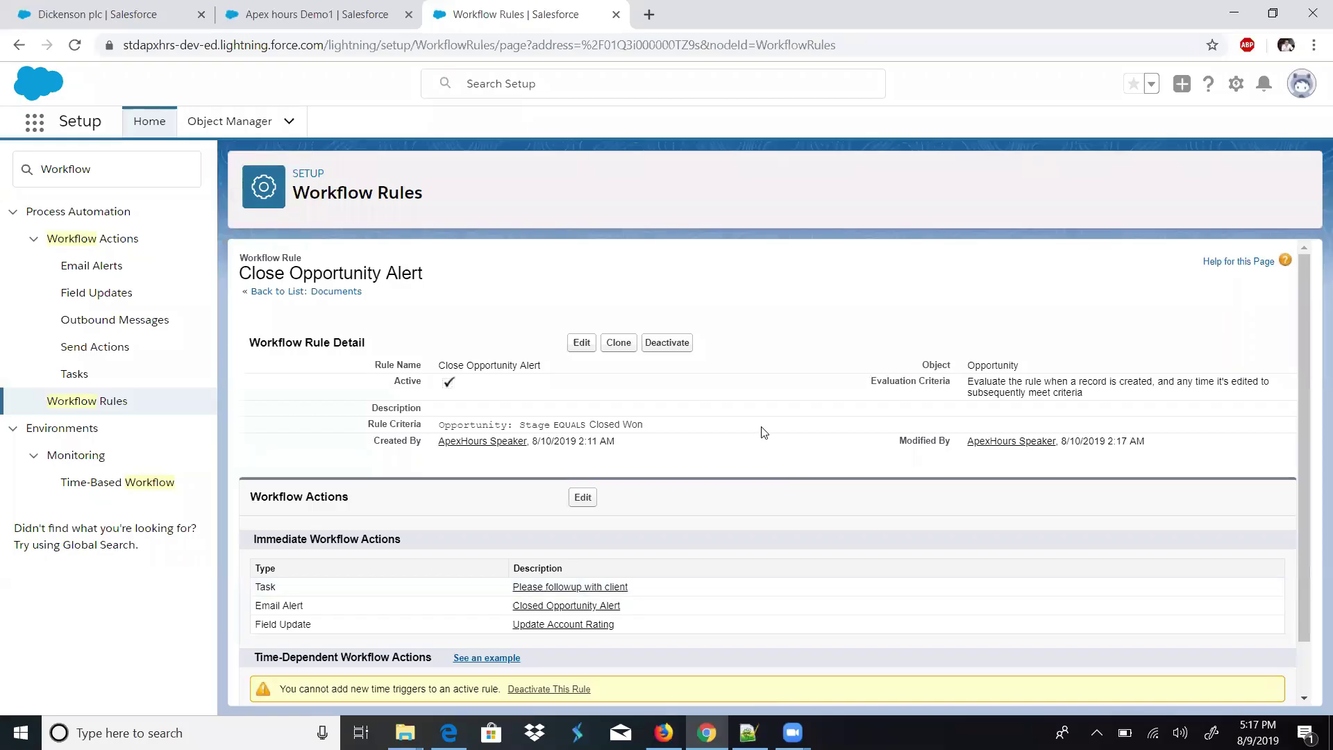
{"action": "key", "text": "ctrl+shift+Tab"}
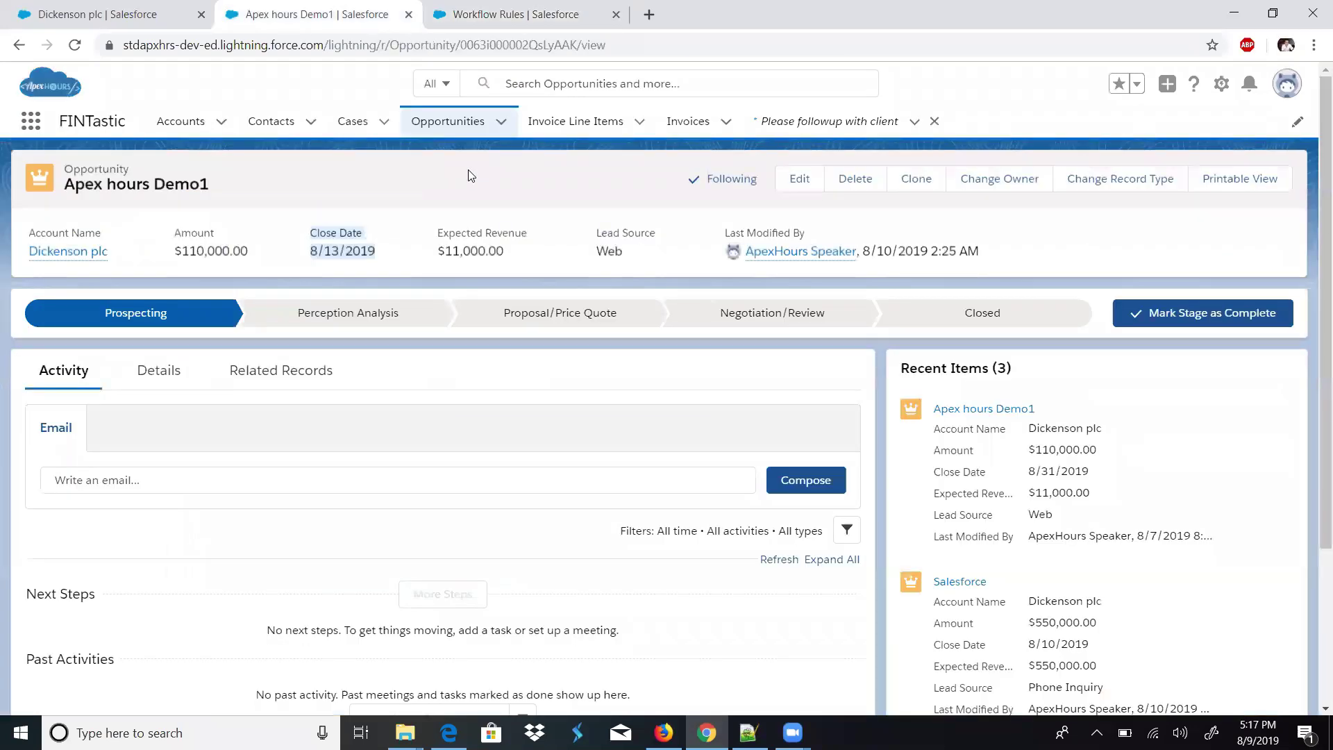
- Save Apex hours Demo1 as Closed Won, then bring up the Gmail inbox in Firefox
{"action": "left_click", "coordinate": [962, 313]}
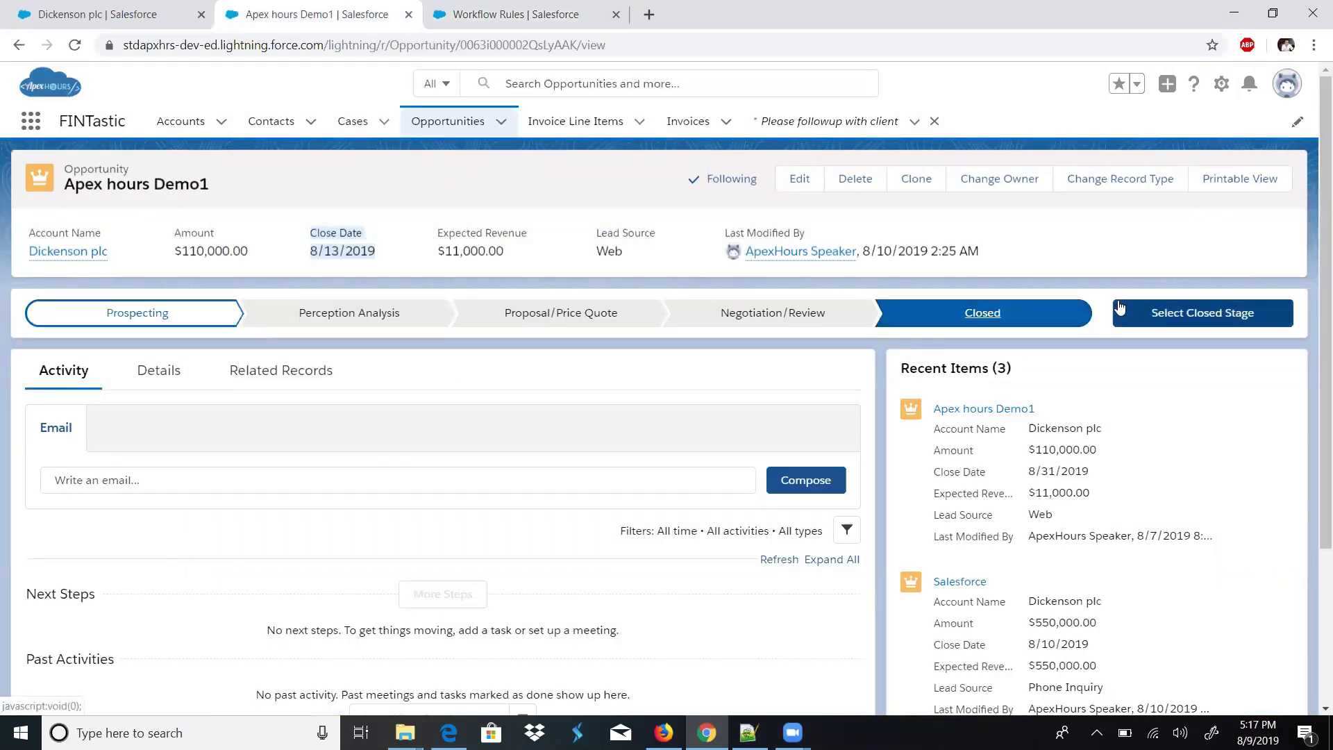
{"action": "left_click", "coordinate": [1171, 314]}
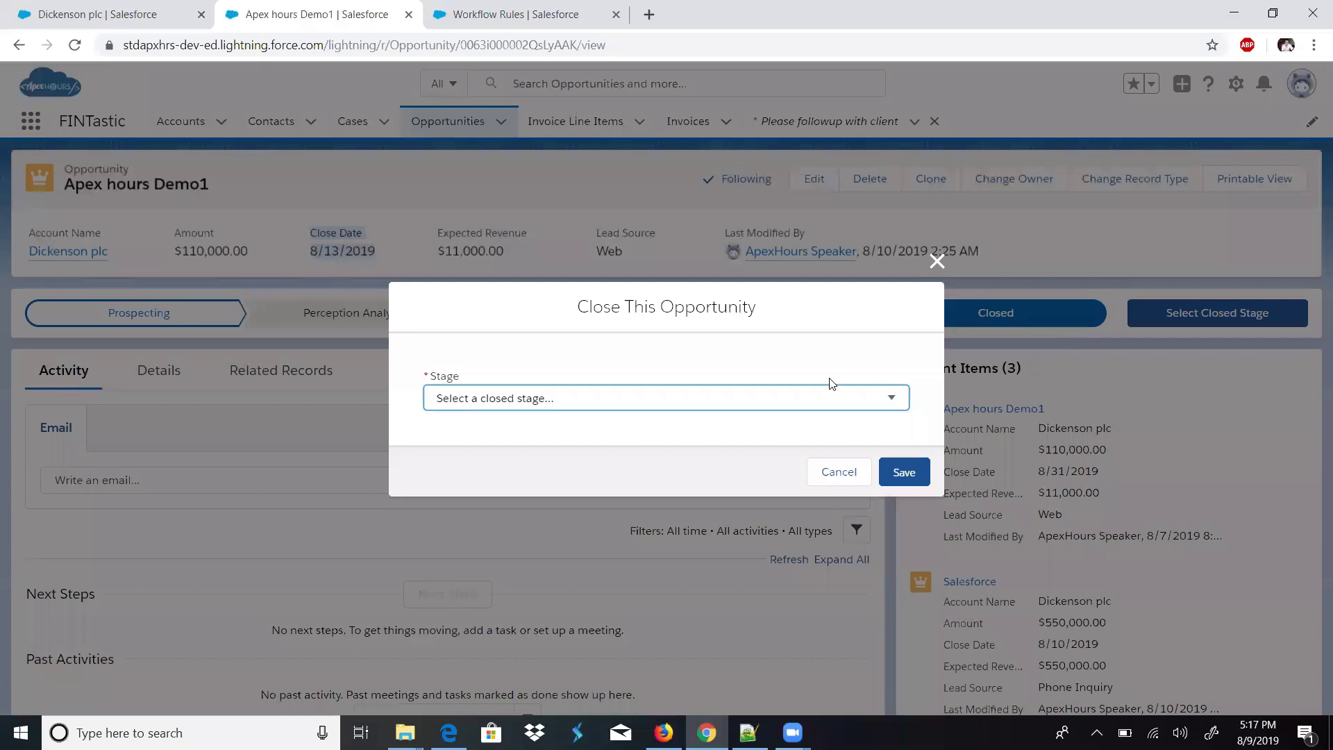
{"action": "left_click", "coordinate": [745, 408]}
{"action": "left_click", "coordinate": [681, 448]}
{"action": "left_click", "coordinate": [905, 473]}
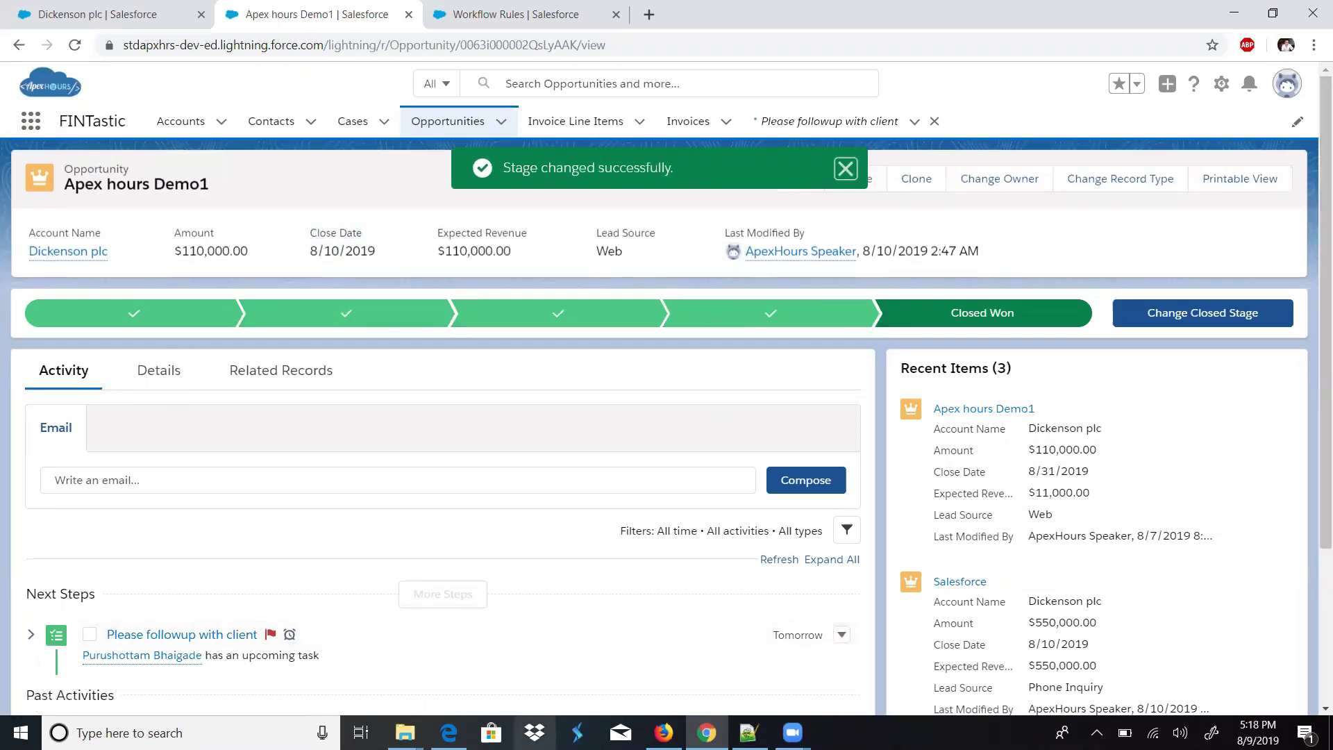
{"action": "left_click", "coordinate": [663, 732]}
{"action": "left_click", "coordinate": [97, 14]}
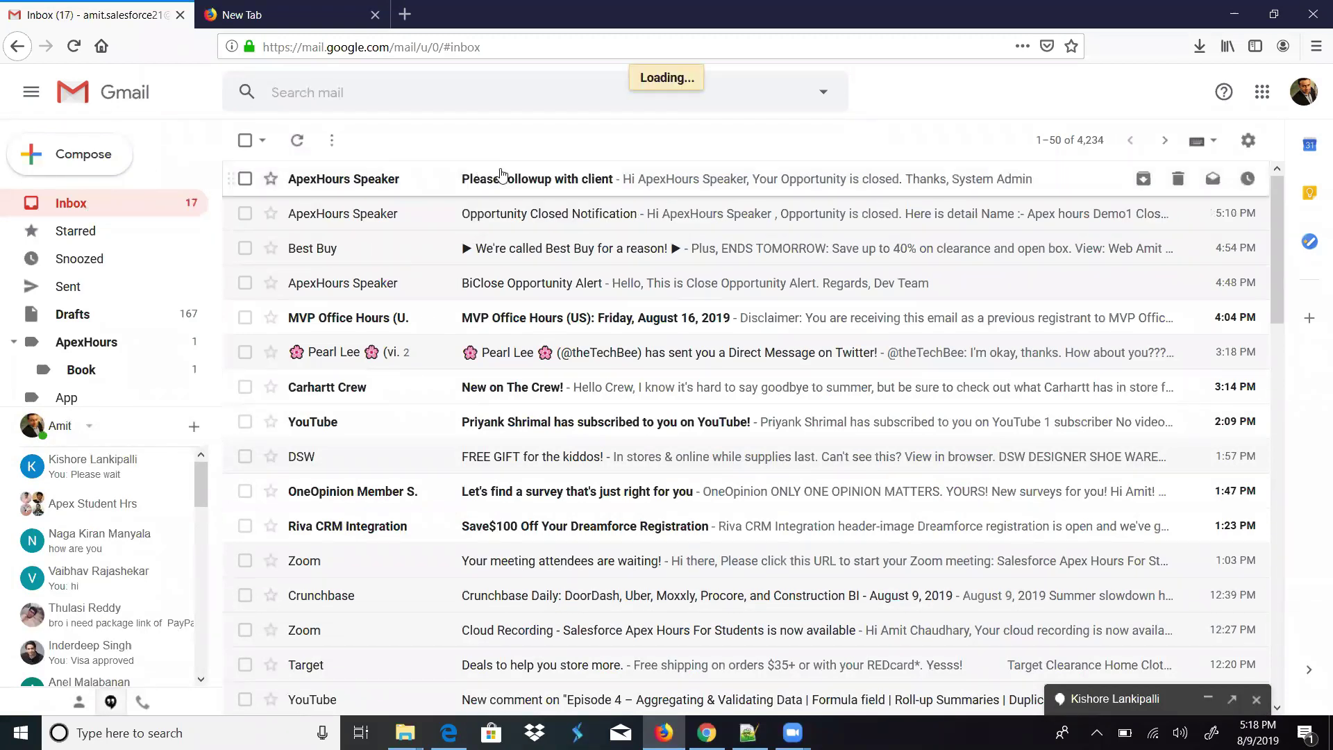
- Read the 'Please followup with client' email with the ApexHours logo, then return to Salesforce
{"action": "left_click", "coordinate": [500, 179]}
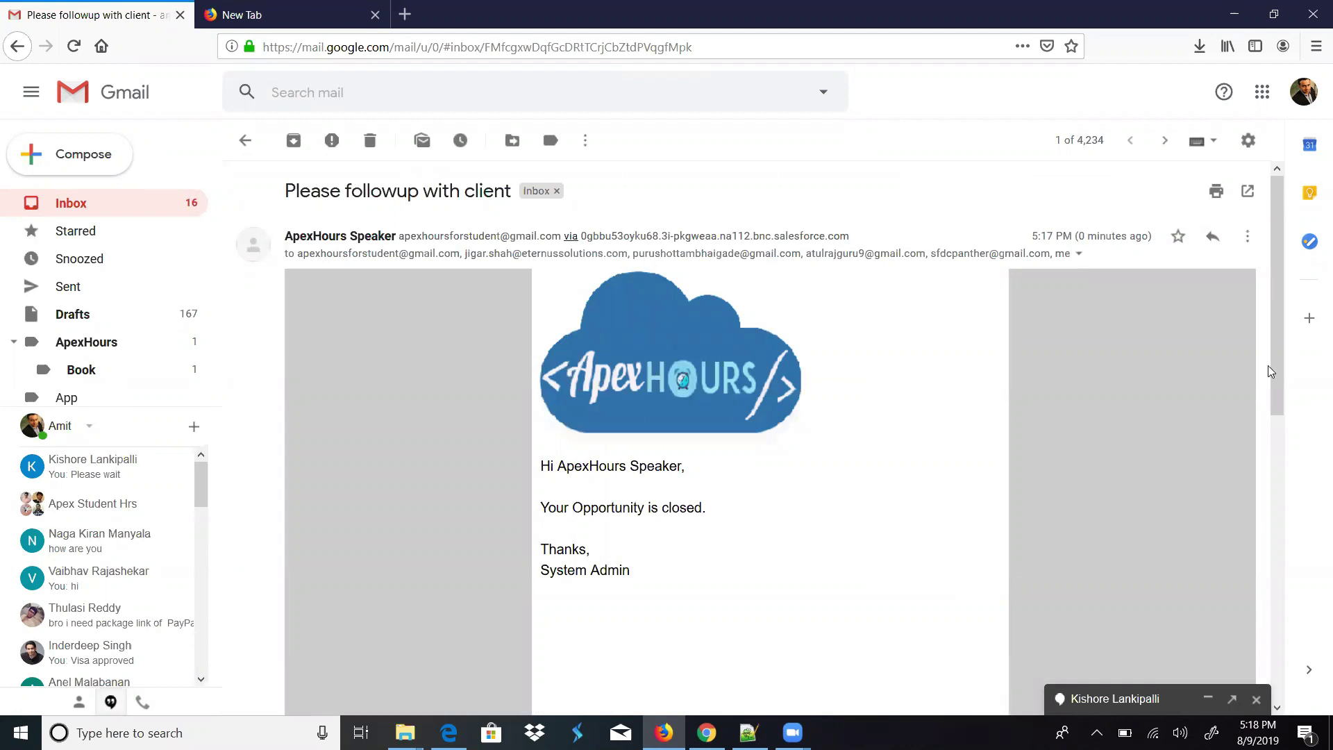
{"action": "scroll", "coordinate": [1275, 402], "scroll_direction": "down", "scroll_amount": 2}
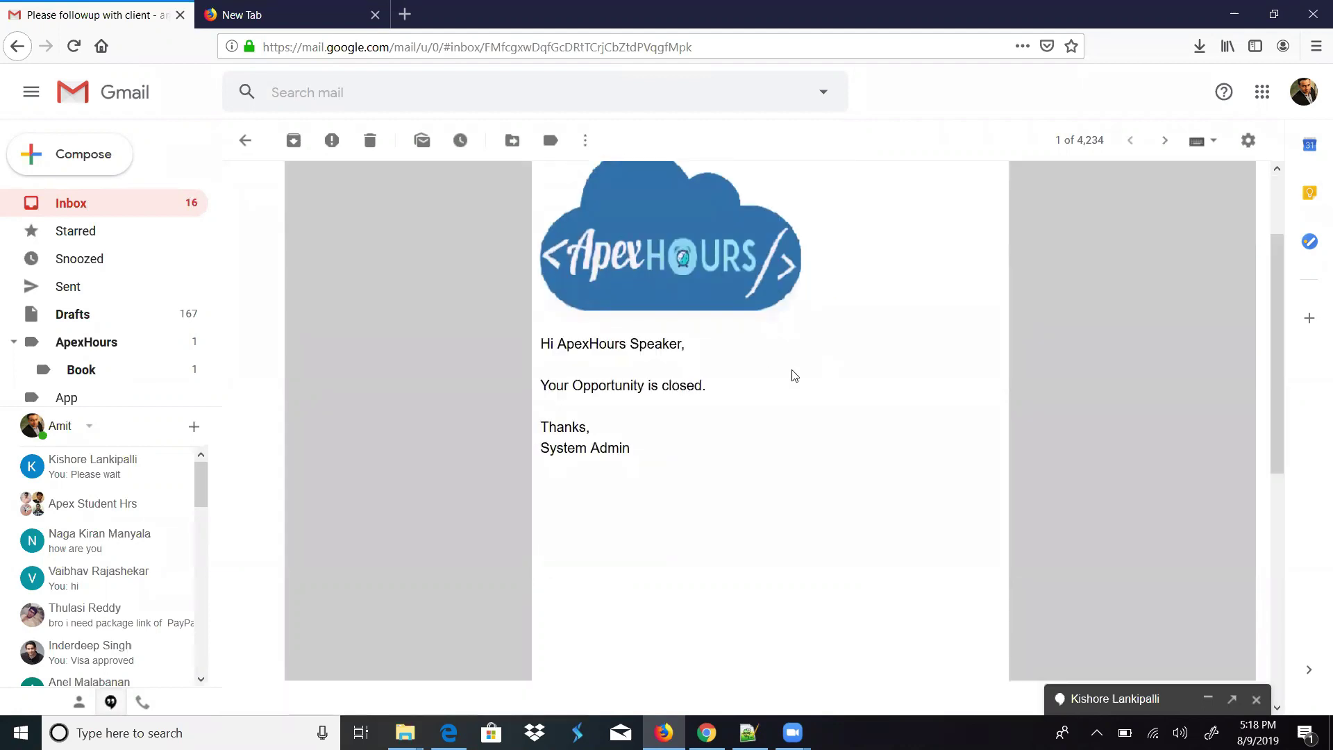
{"action": "left_click", "coordinate": [247, 13]}
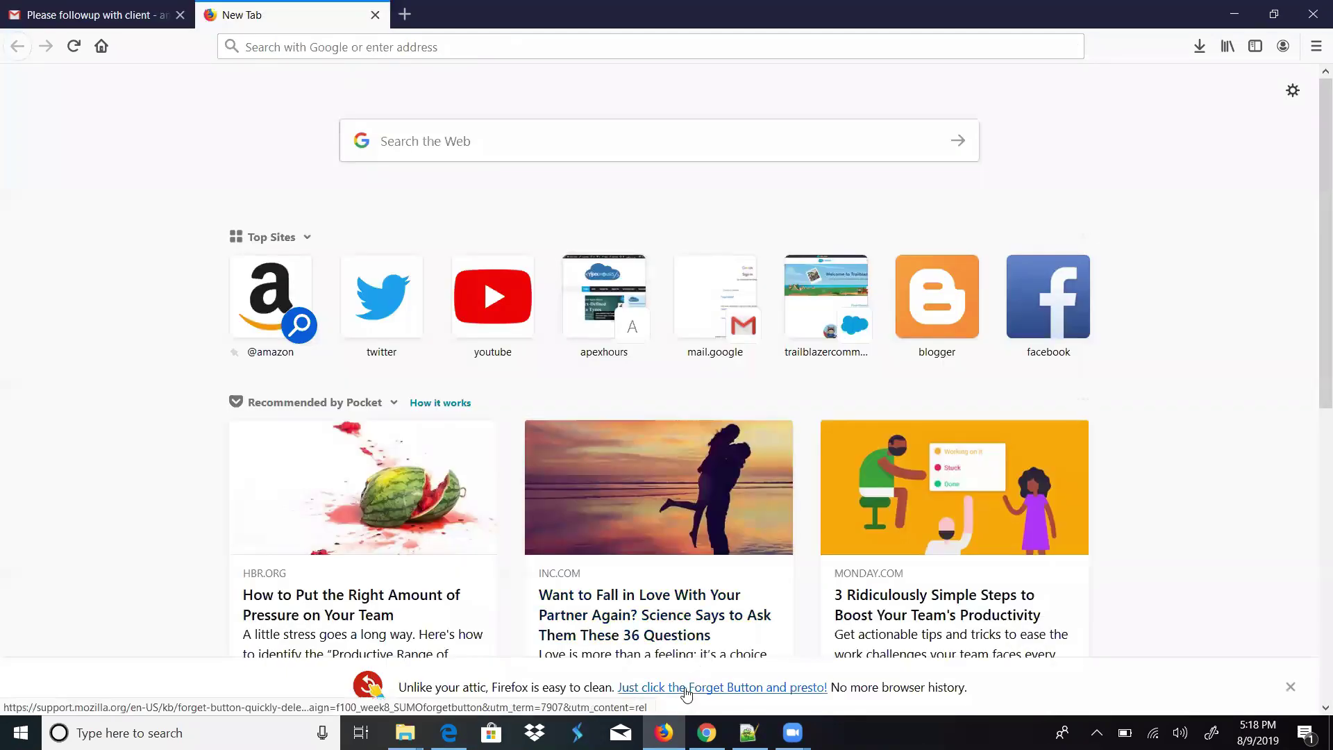
{"action": "left_click", "coordinate": [793, 732]}
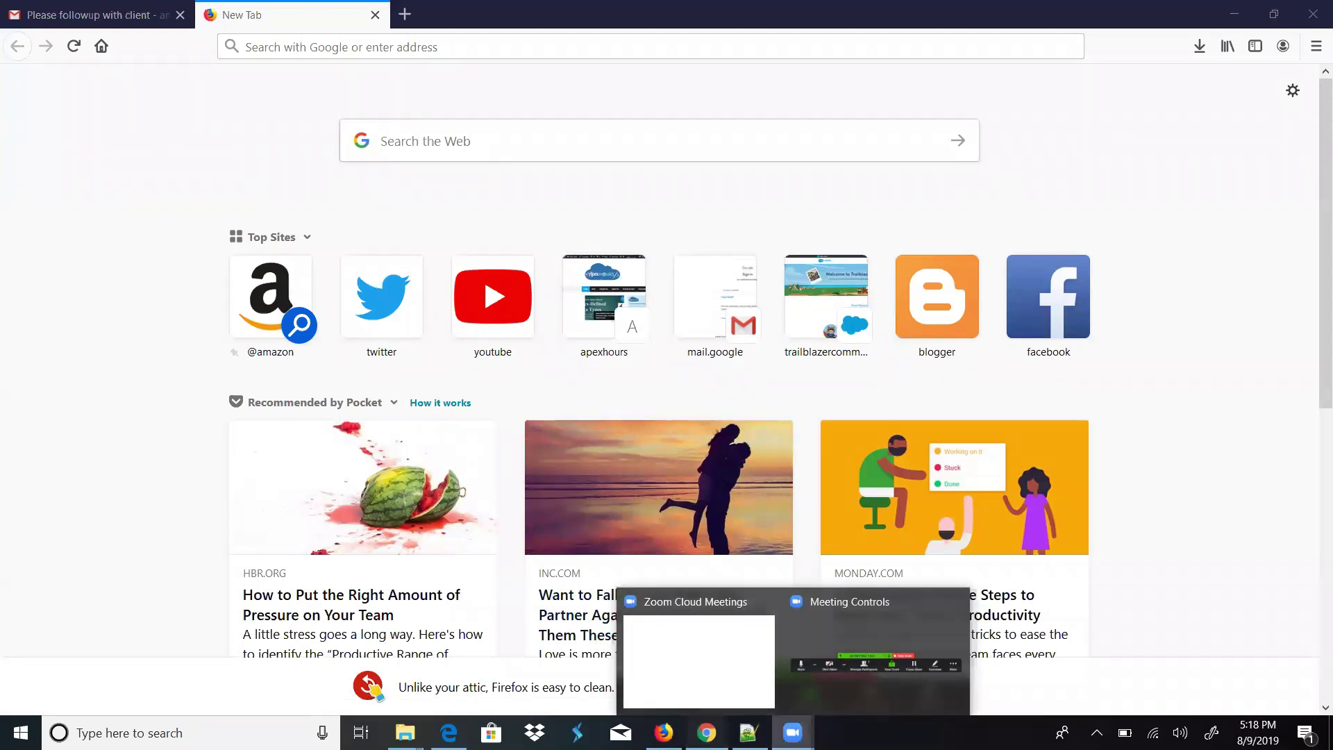
{"action": "left_click", "coordinate": [749, 691]}
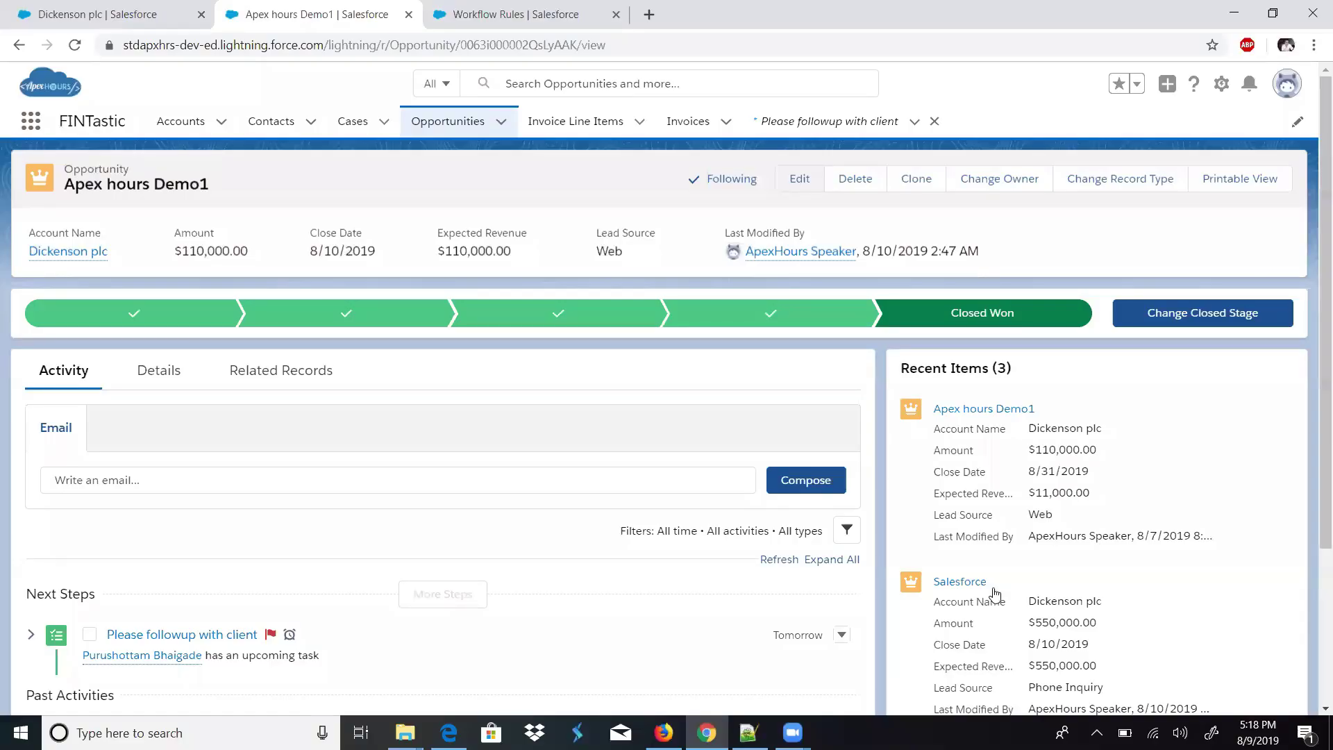
- Search the App Launcher for 'Letterhe' and open the Enhanced Letterheads list
{"action": "left_click", "coordinate": [568, 14]}
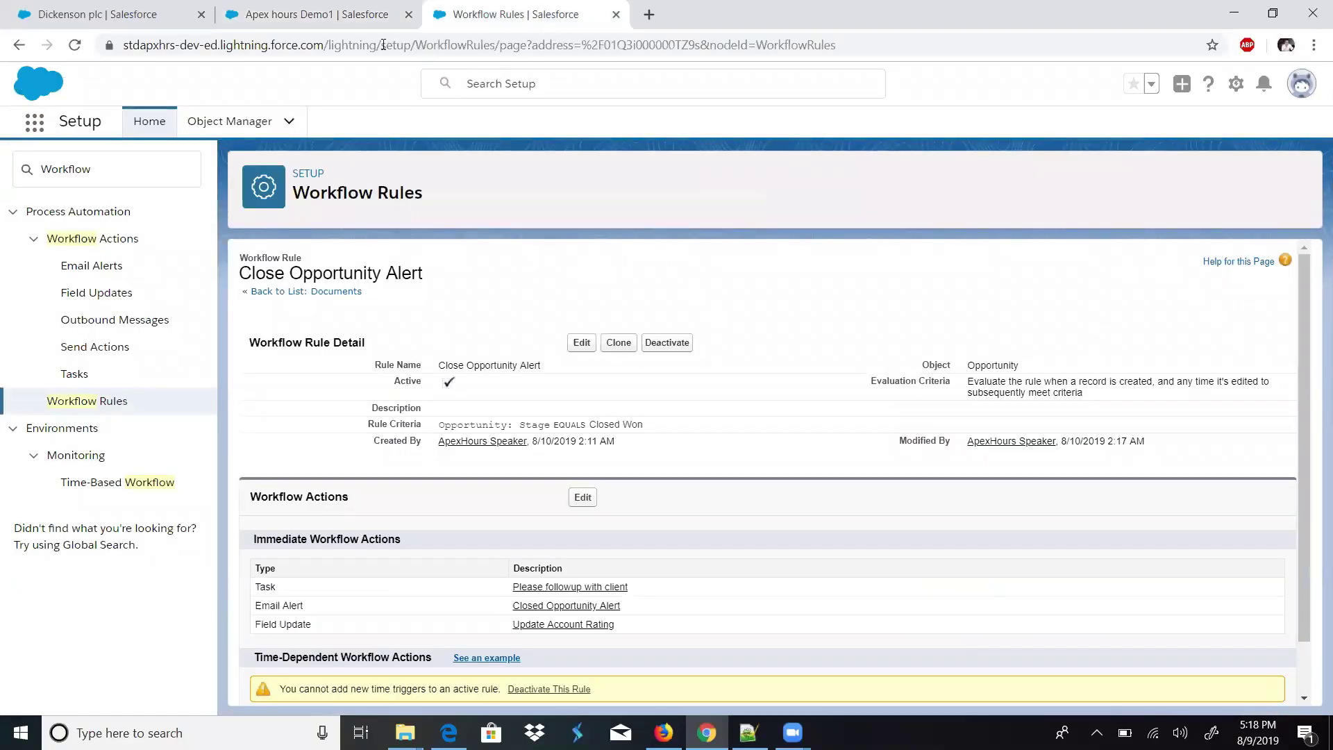
{"action": "left_click", "coordinate": [35, 123]}
{"action": "type", "text": "E"}
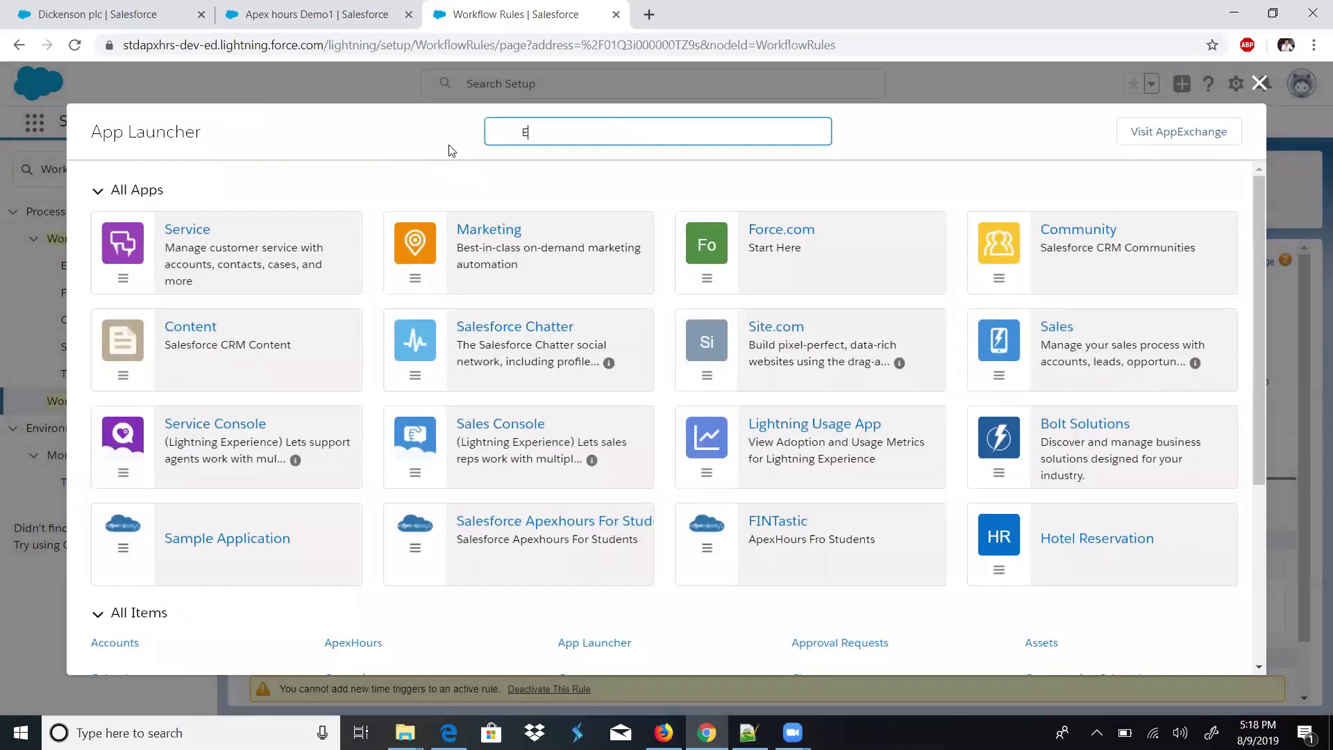
{"action": "type", "text": "mail"}
{"action": "key", "text": "BackSpace"}
{"action": "key", "text": "BackSpace"}
{"action": "type", "text": "Letterhe"}
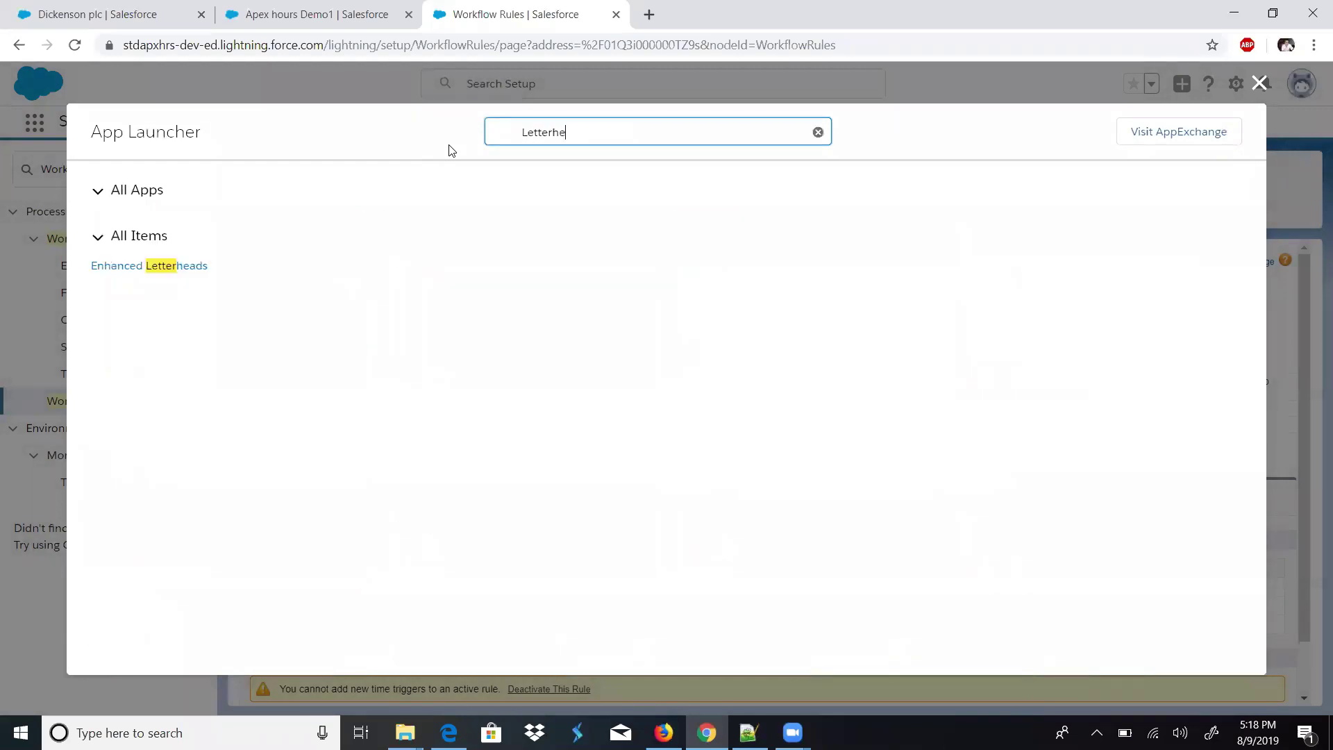
{"action": "left_click", "coordinate": [154, 266]}
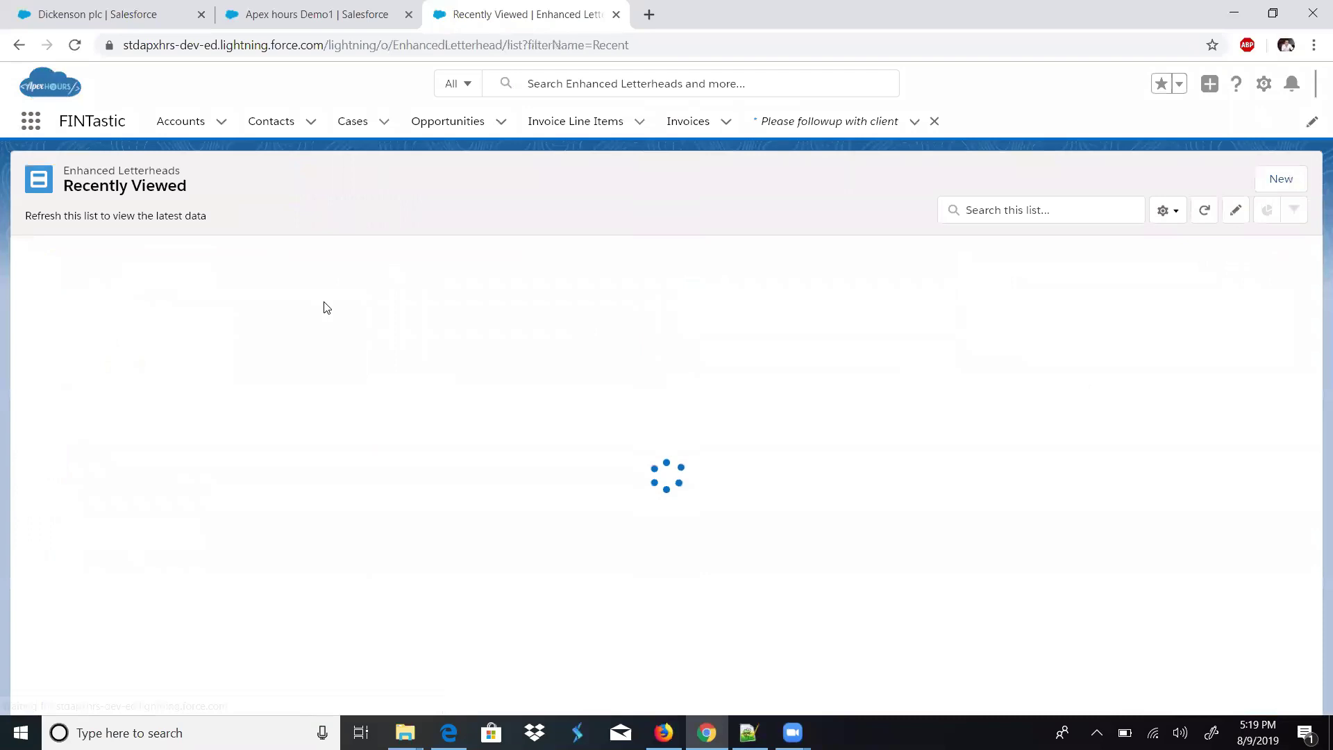
- Start a new enhanced letterhead named 'ApexHours Enhanced Letterhead'
{"action": "left_click", "coordinate": [1281, 179]}
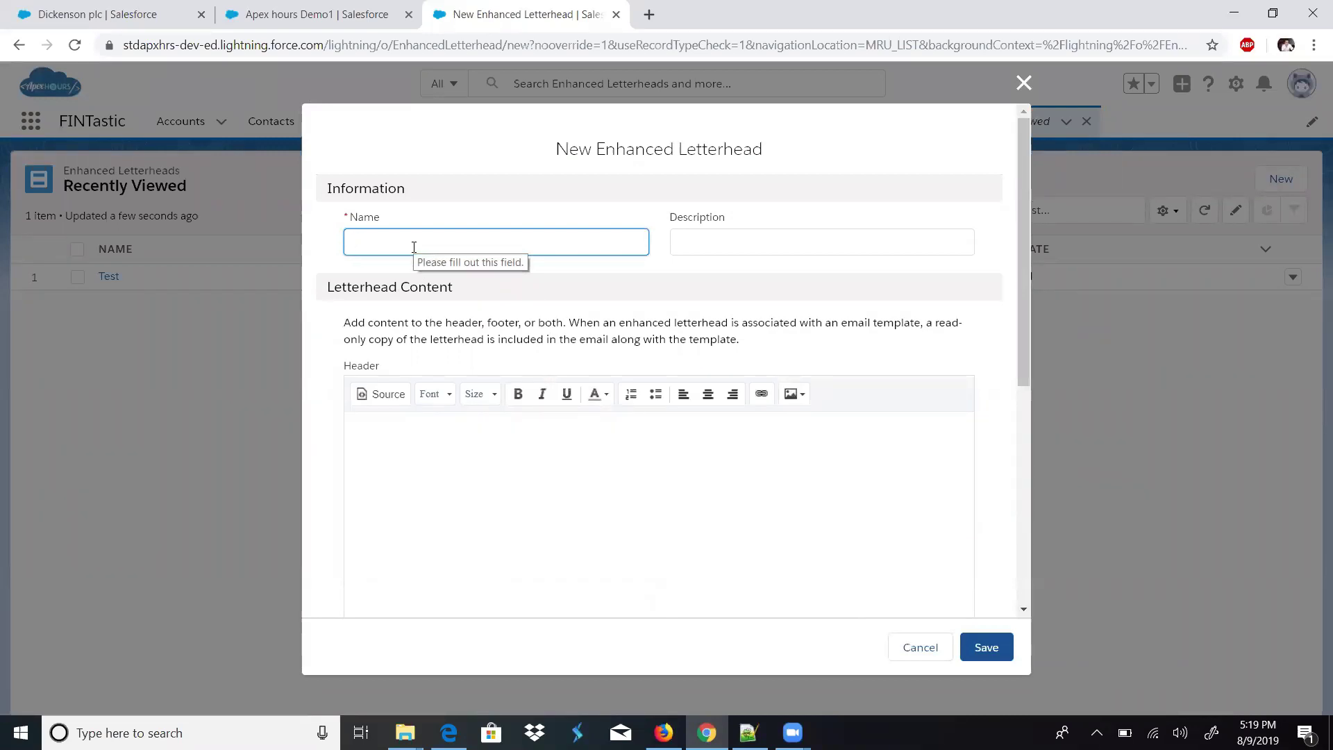
{"action": "type", "text": "A[ex"}
{"action": "key", "text": "BackSpace"}
{"action": "key", "text": "BackSpace"}
{"action": "key", "text": "BackSpace"}
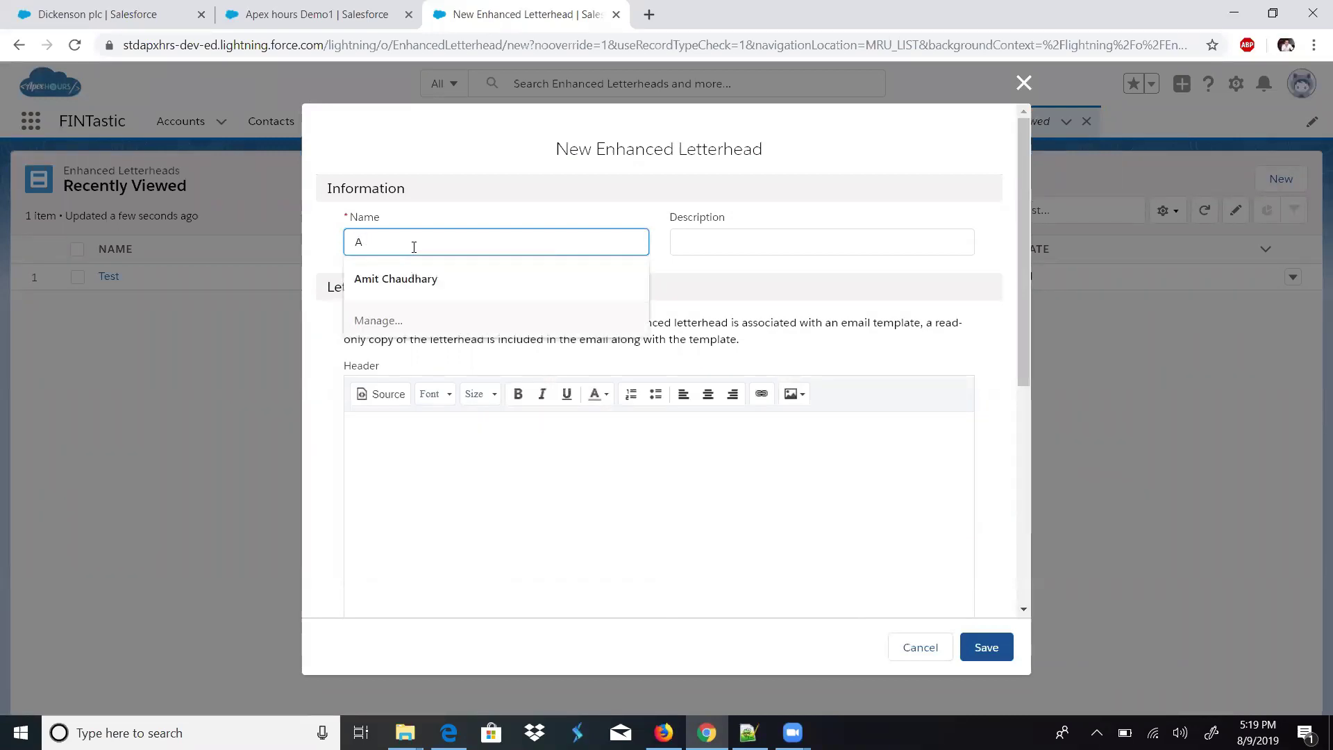
{"action": "type", "text": "pexHour"}
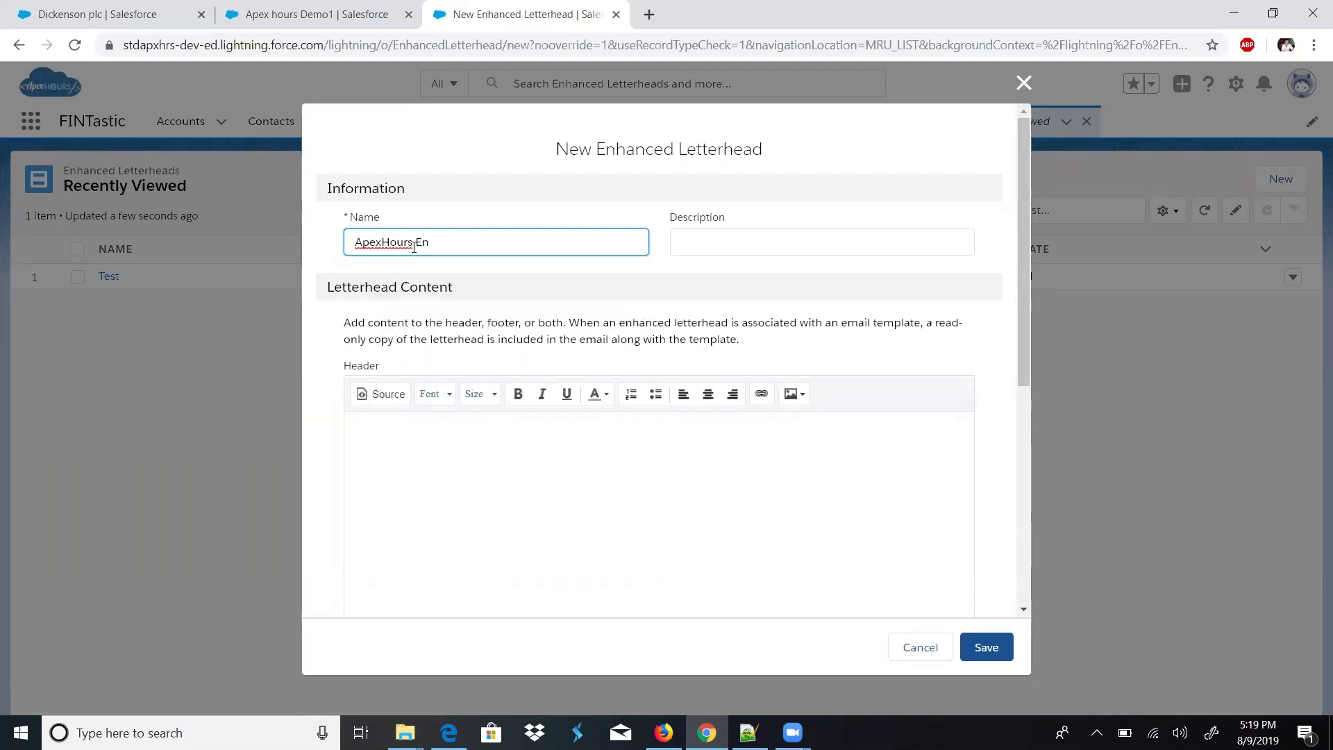
{"action": "type", "text": "sEnha"}
{"action": "key", "text": "Tab"}
- Insert the stored Apex-Hours Logo file into the header and shrink it to about half size
{"action": "left_click", "coordinate": [482, 507]}
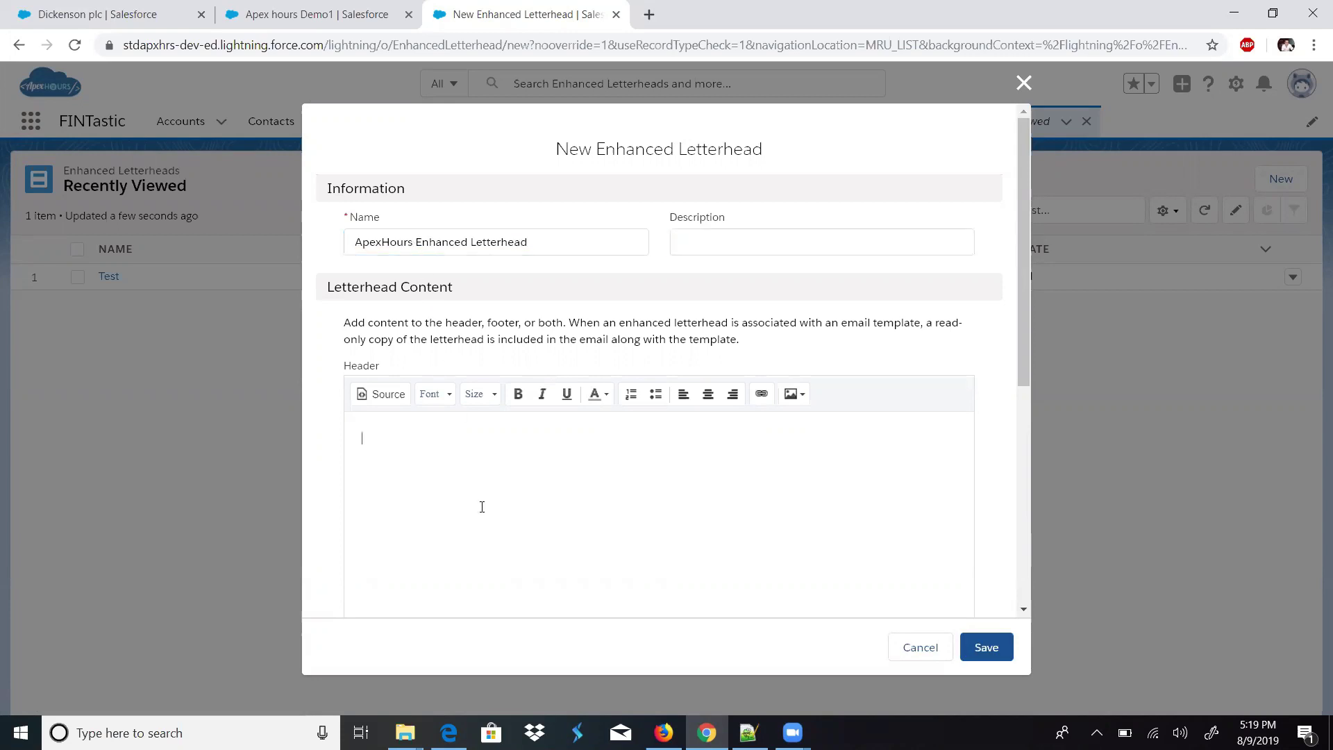
{"action": "left_click", "coordinate": [802, 395]}
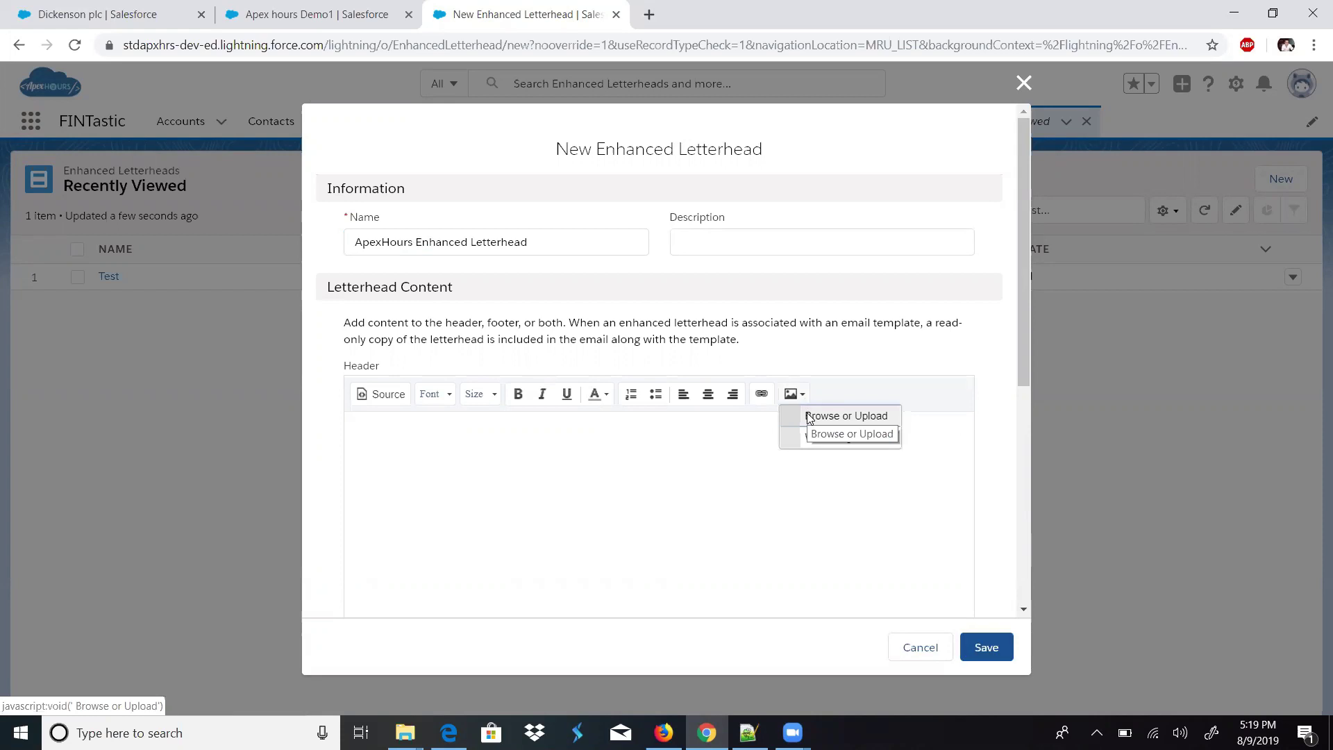
{"action": "left_click", "coordinate": [837, 420]}
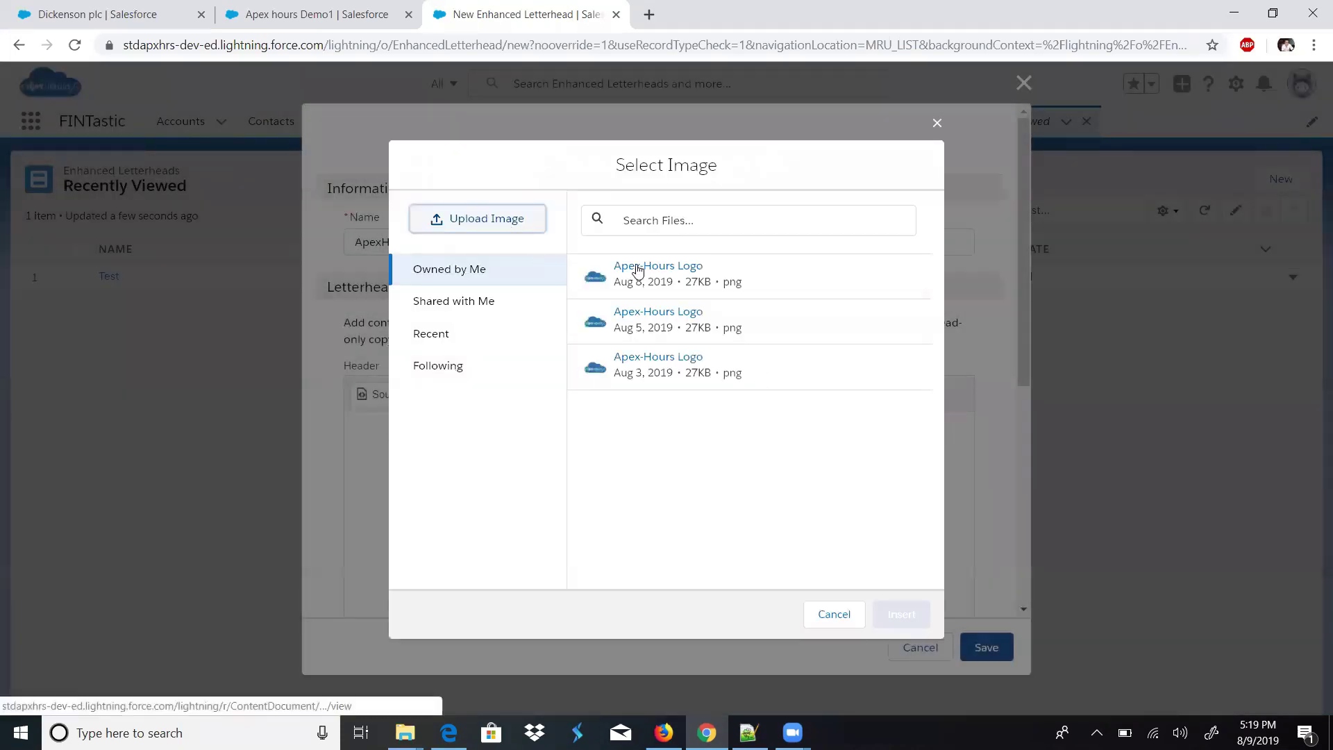
{"action": "left_click", "coordinate": [504, 220]}
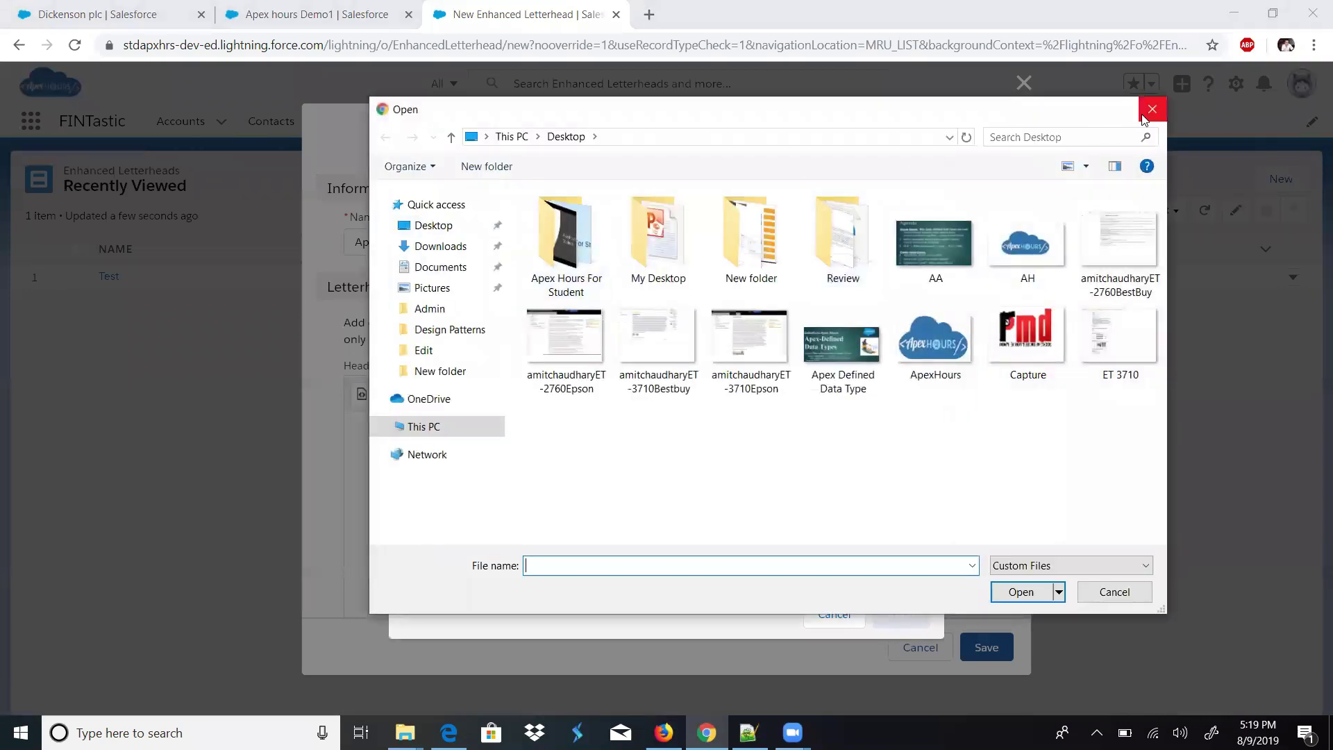
{"action": "left_click", "coordinate": [1153, 109]}
{"action": "left_click", "coordinate": [705, 277]}
{"action": "left_click", "coordinate": [902, 614]}
{"action": "left_click_drag", "start_coordinate": [1021, 342], "coordinate": [1031, 428]}
{"action": "left_click", "coordinate": [814, 422]}
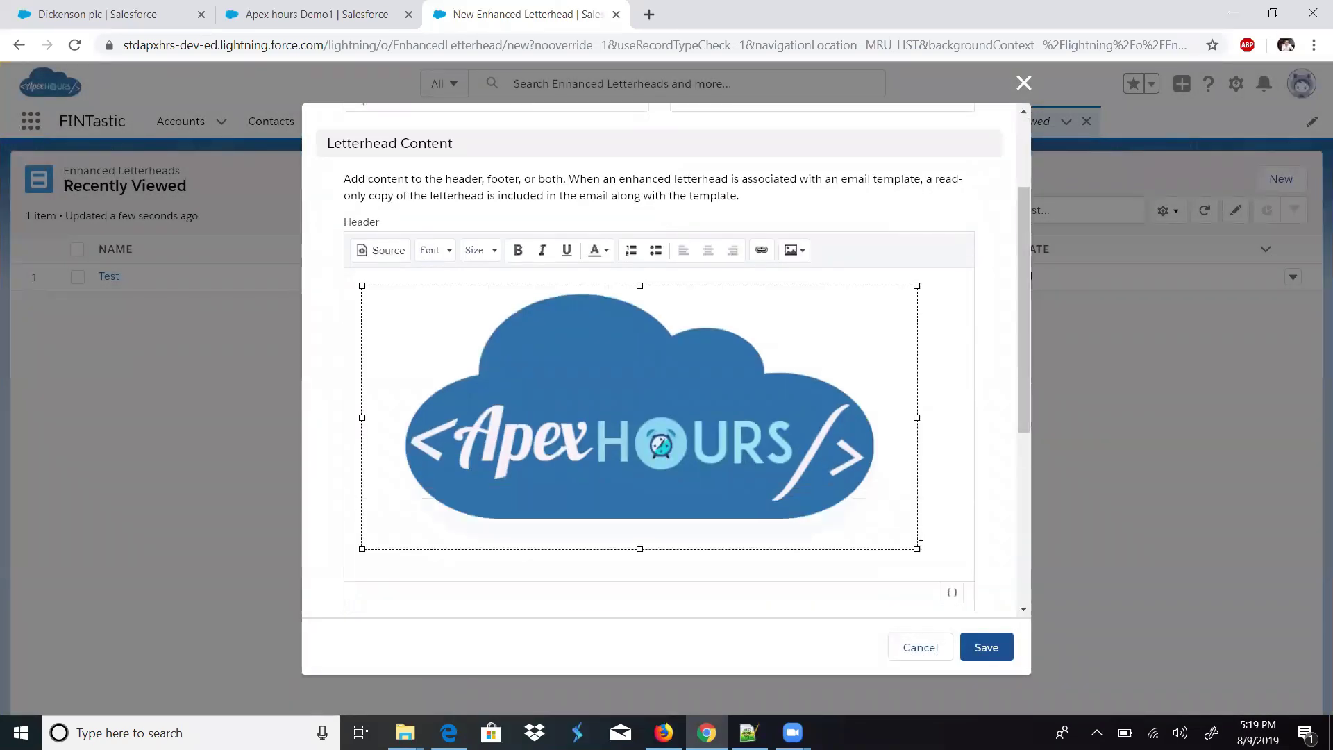
{"action": "left_click_drag", "start_coordinate": [916, 548], "coordinate": [629, 285]}
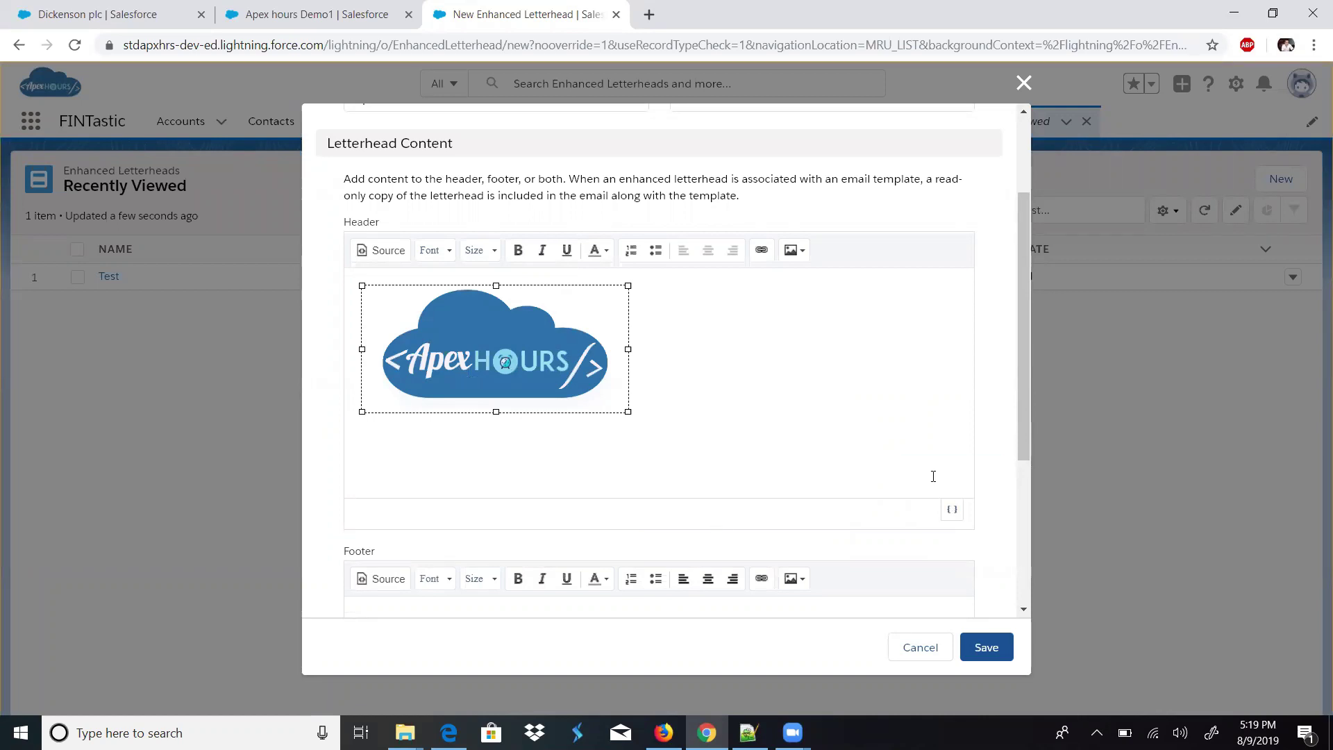
- Leave merge fields and the footer empty and save the new letterhead
{"action": "left_click", "coordinate": [951, 512]}
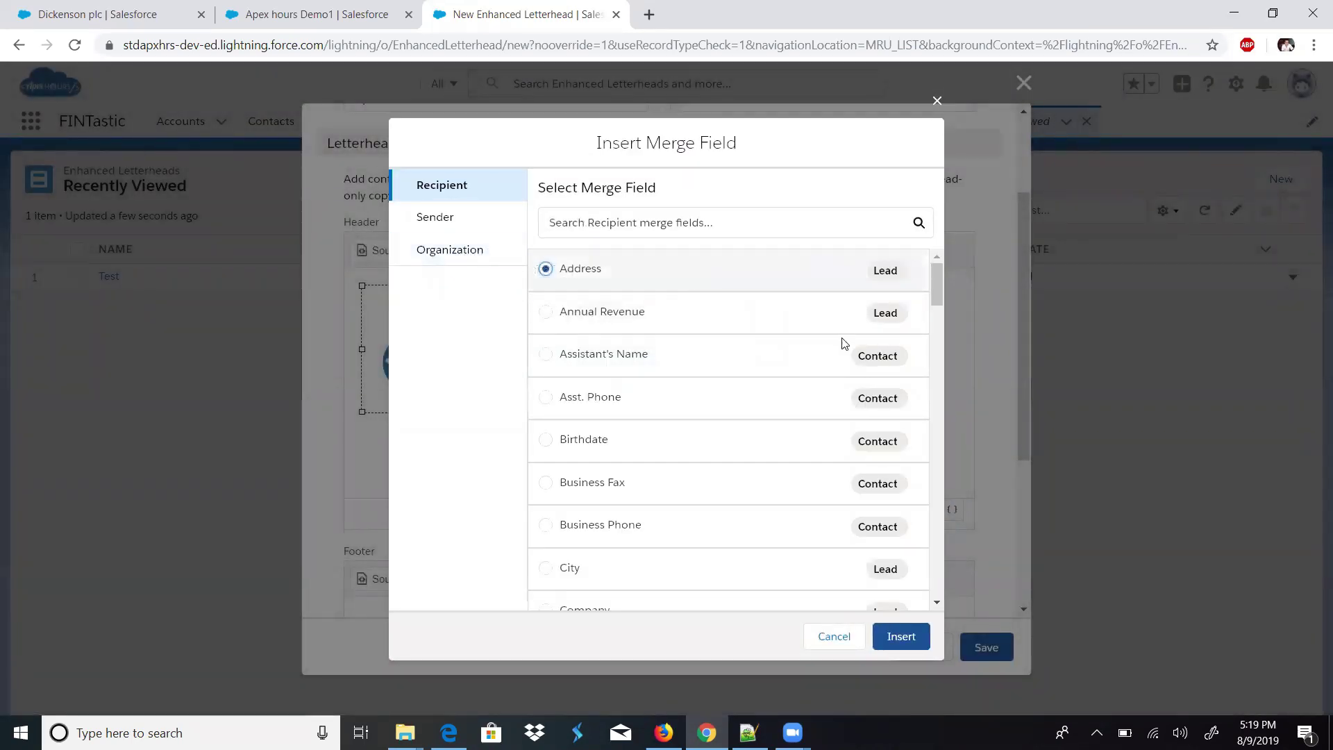
{"action": "left_click_drag", "start_coordinate": [939, 286], "coordinate": [951, 267]}
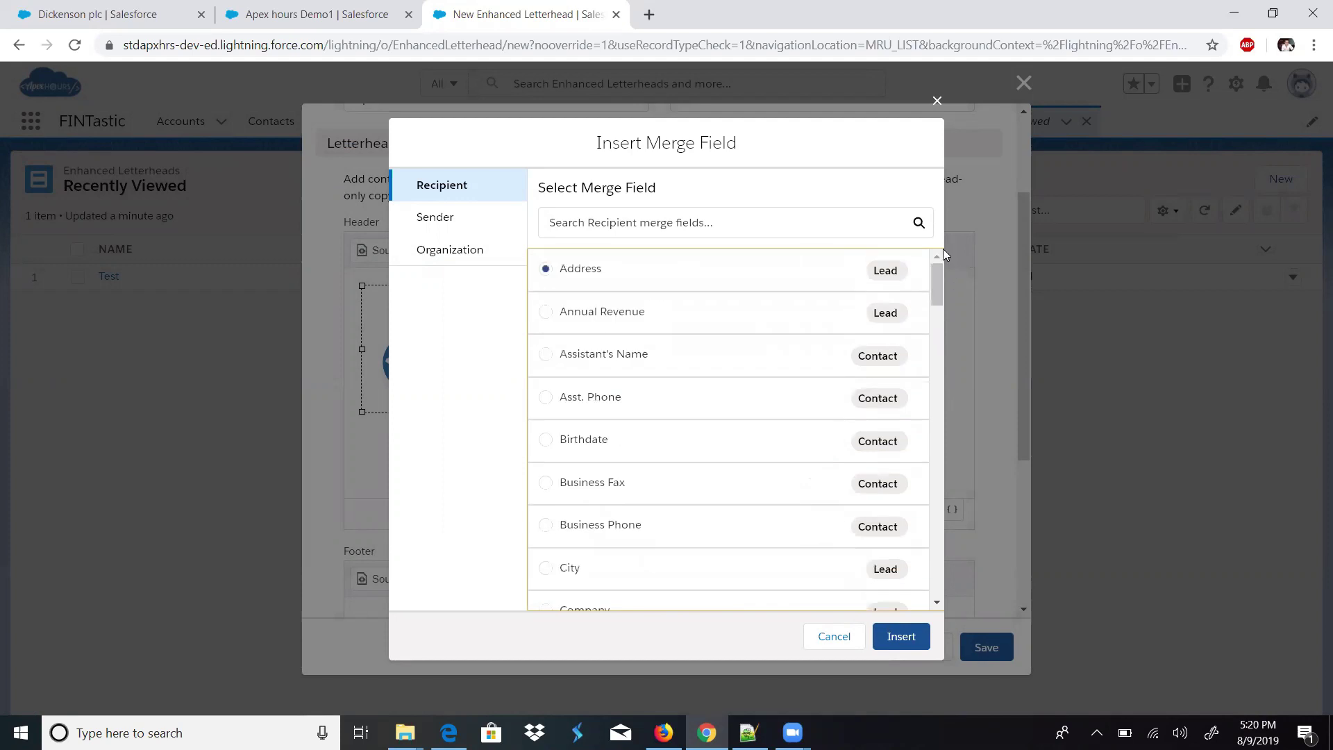
{"action": "left_click", "coordinate": [937, 101]}
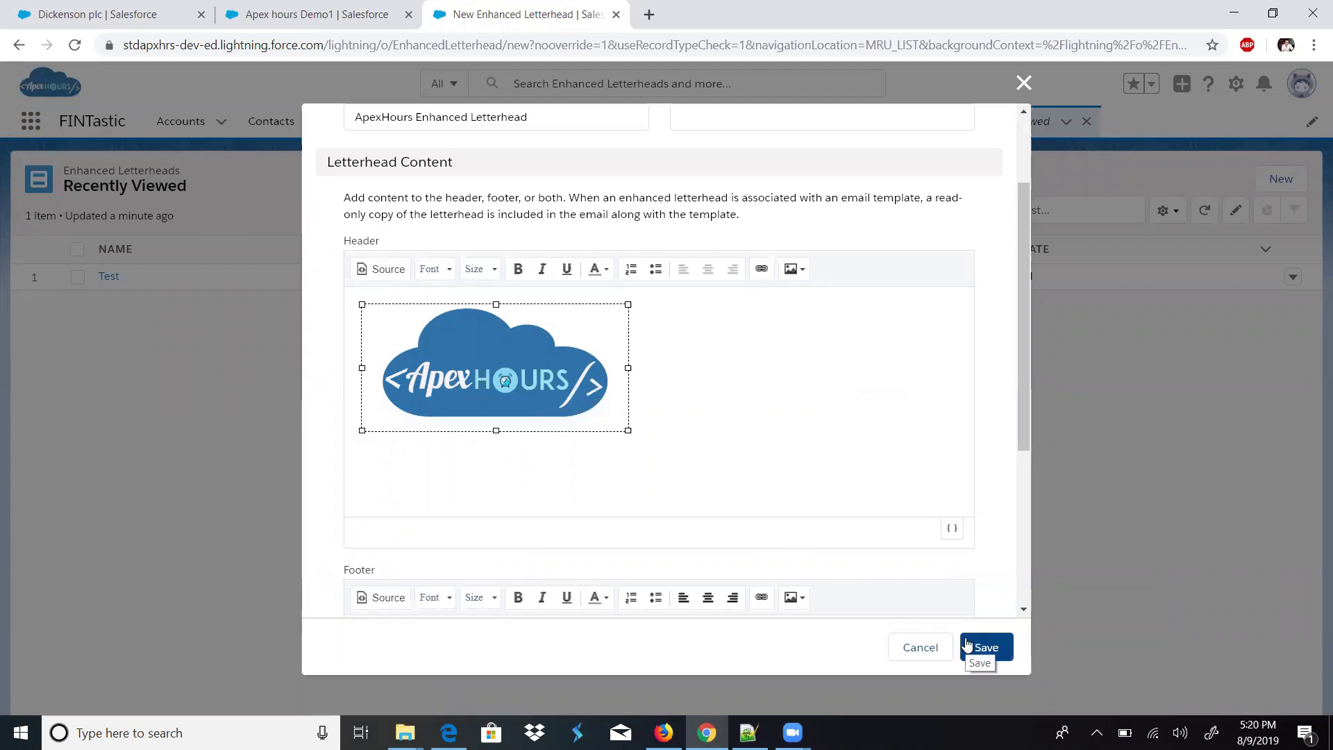
{"action": "left_click_drag", "start_coordinate": [1022, 428], "coordinate": [1024, 484]}
{"action": "scroll", "coordinate": [859, 493], "scroll_direction": "down", "scroll_amount": 3}
{"action": "left_click", "coordinate": [860, 494]}
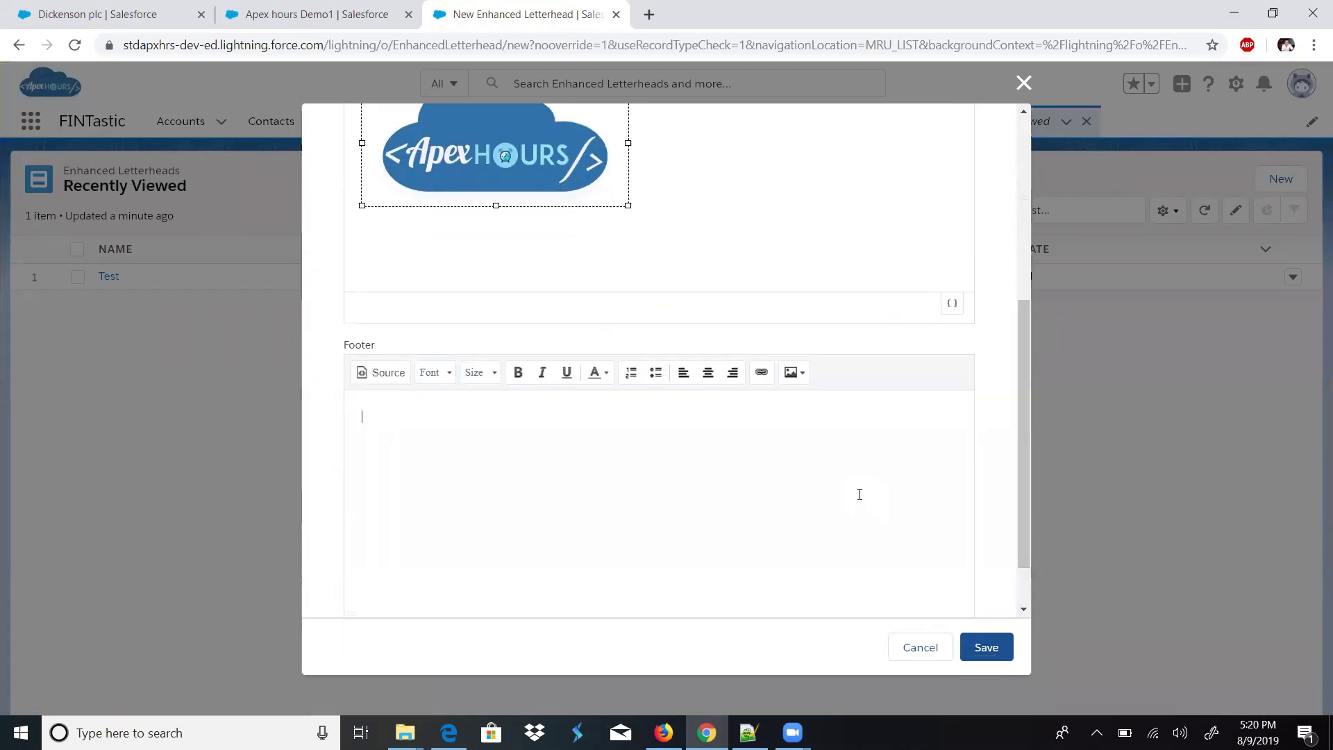
{"action": "left_click", "coordinate": [975, 646]}
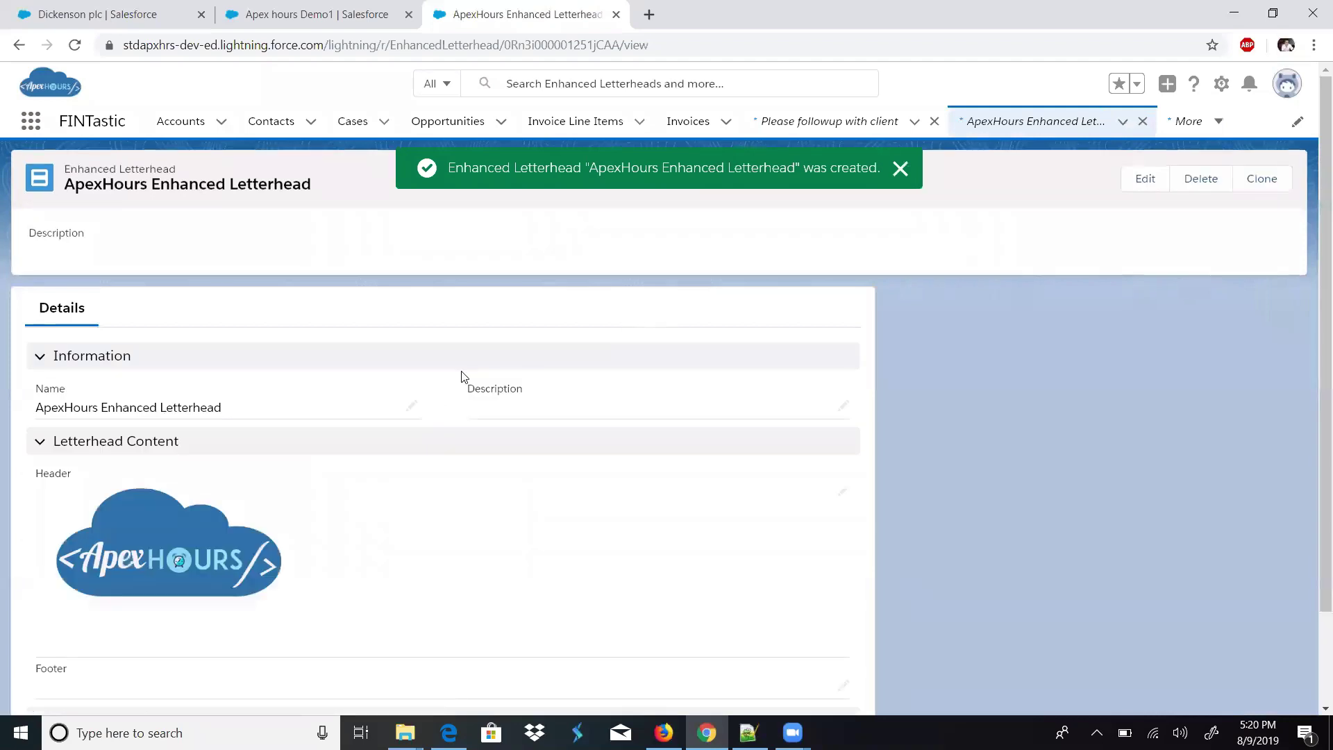
- Reach Email Templates through the App Launcher search 'Email tem' and start a new template
{"action": "scroll", "coordinate": [1314, 514], "scroll_direction": "down", "scroll_amount": 2}
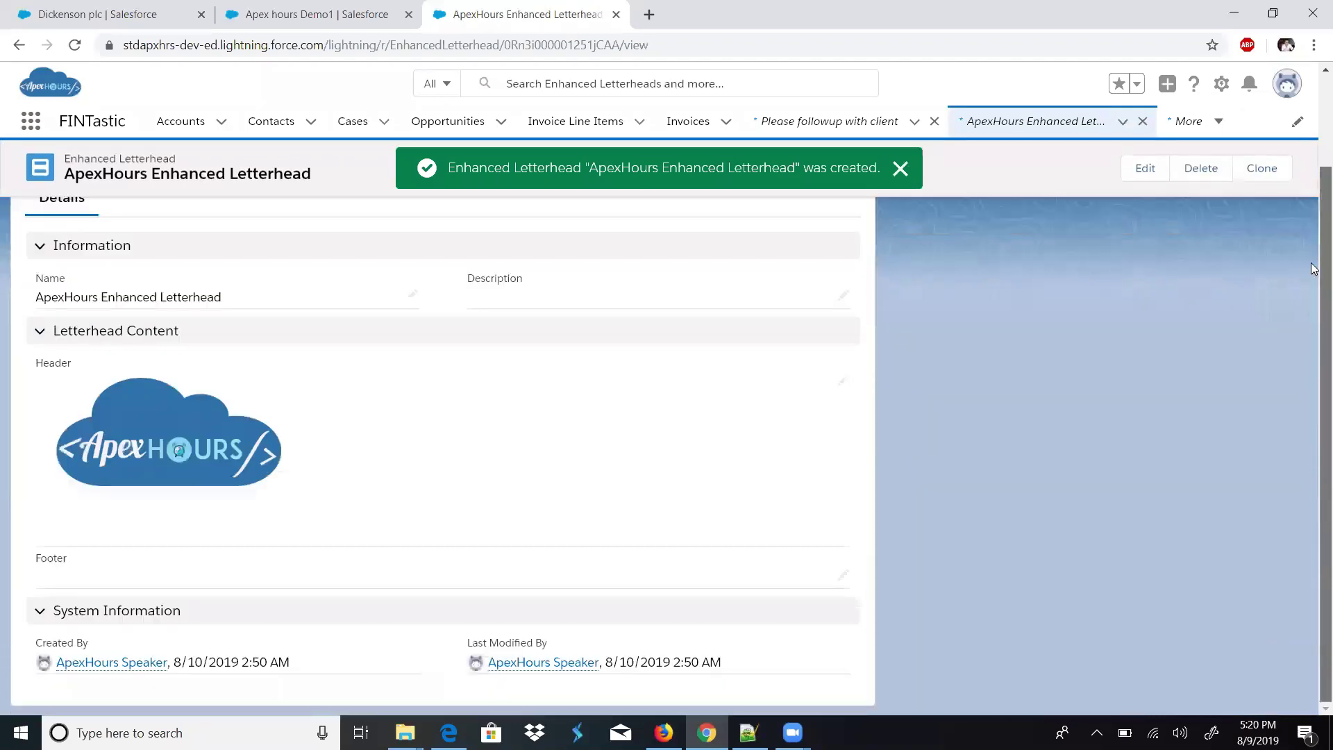
{"action": "scroll", "coordinate": [1314, 209], "scroll_direction": "up", "scroll_amount": 2}
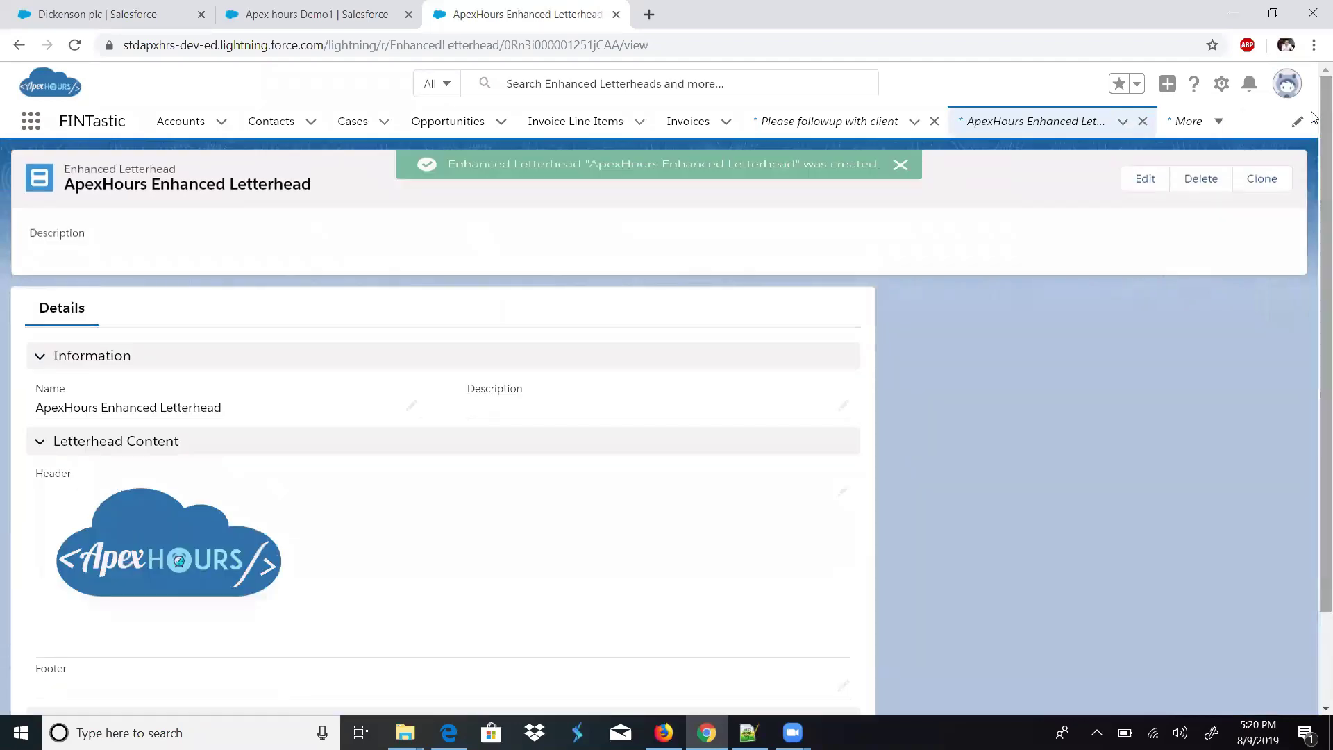
{"action": "left_click", "coordinate": [41, 122]}
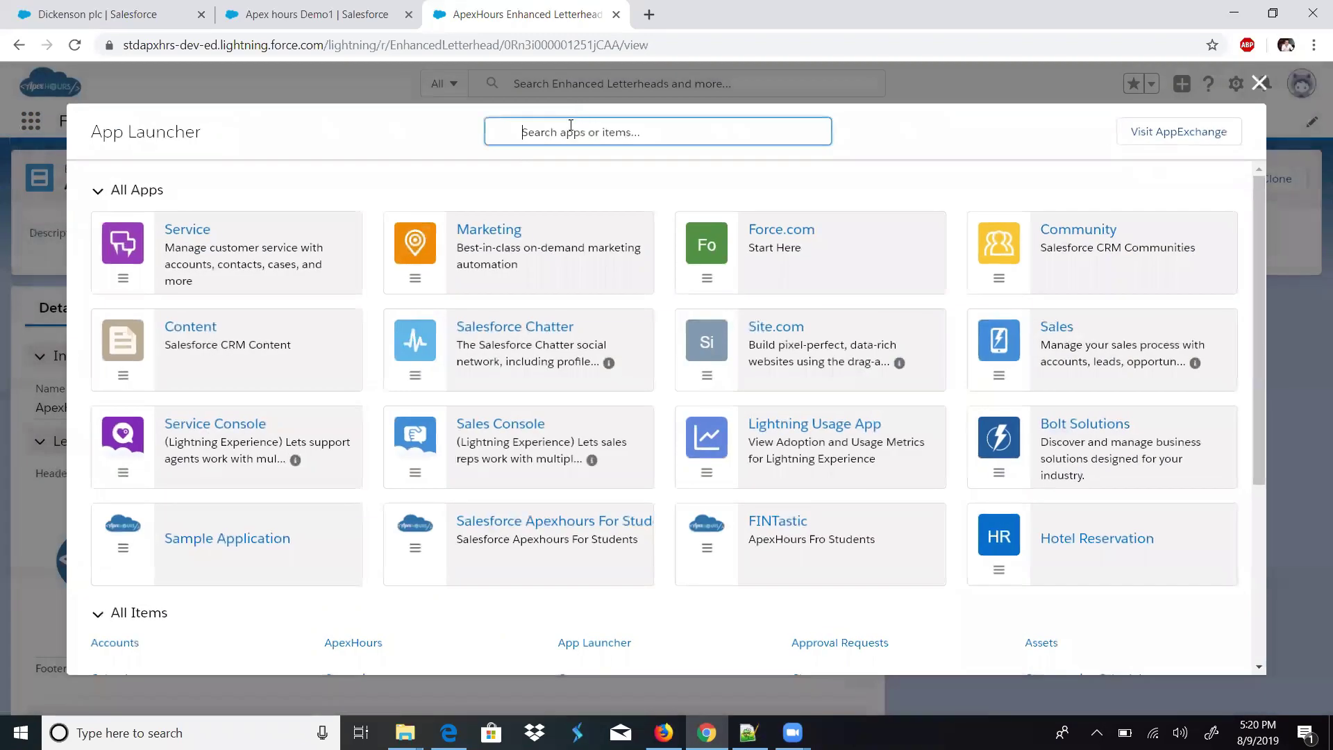
{"action": "type", "text": "Email tem"}
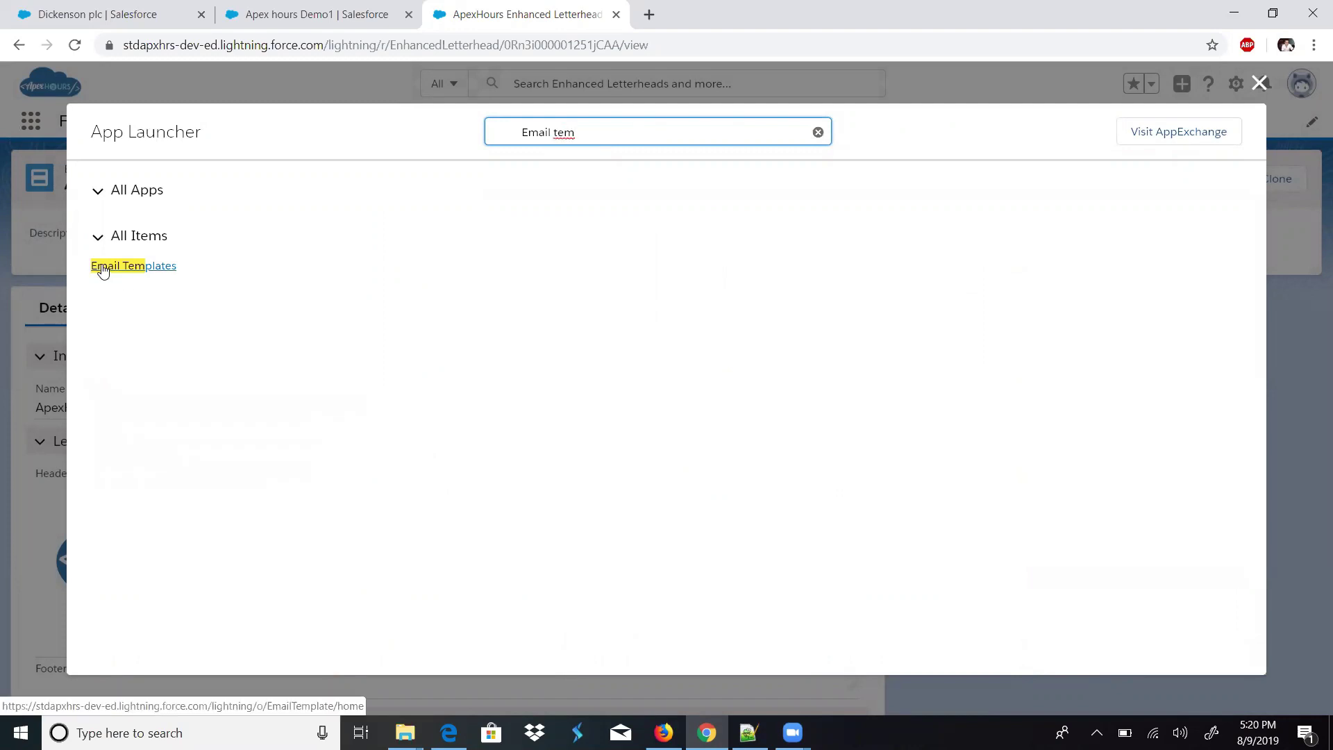
{"action": "left_click", "coordinate": [104, 275]}
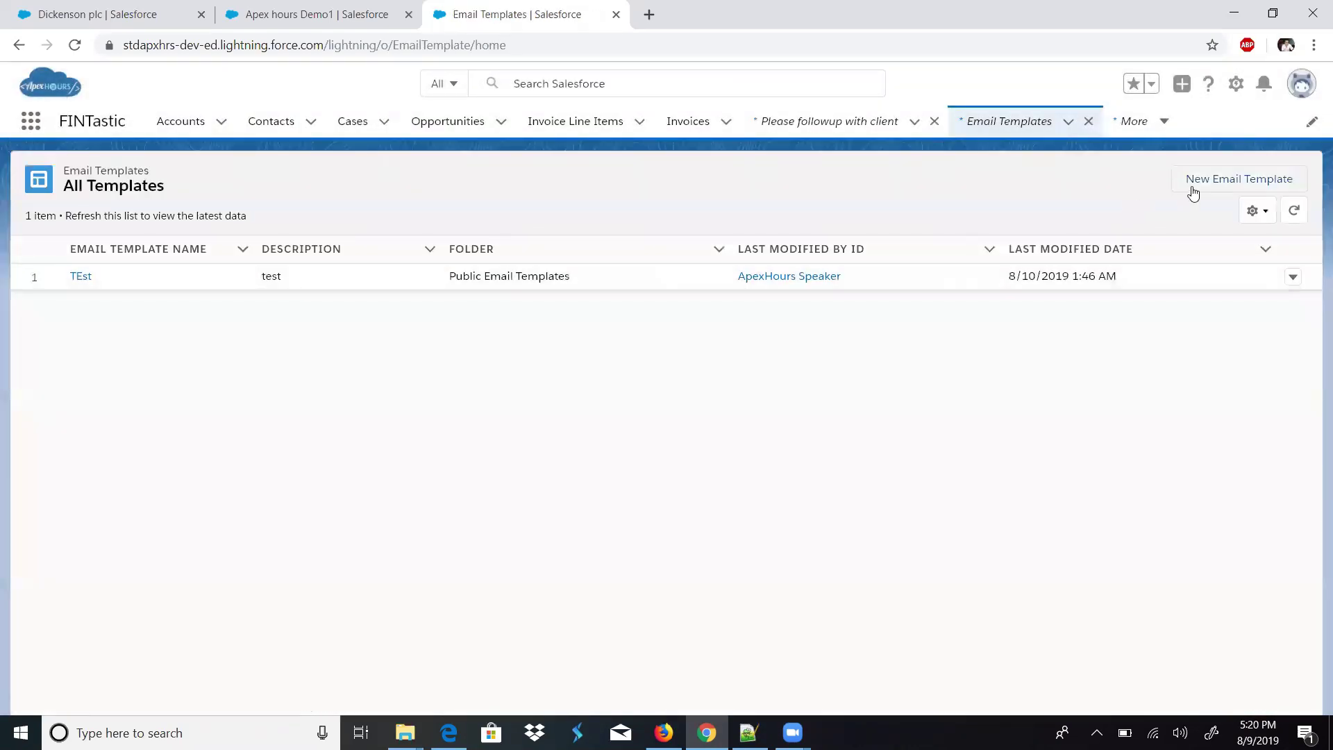
{"action": "left_click", "coordinate": [1191, 183]}
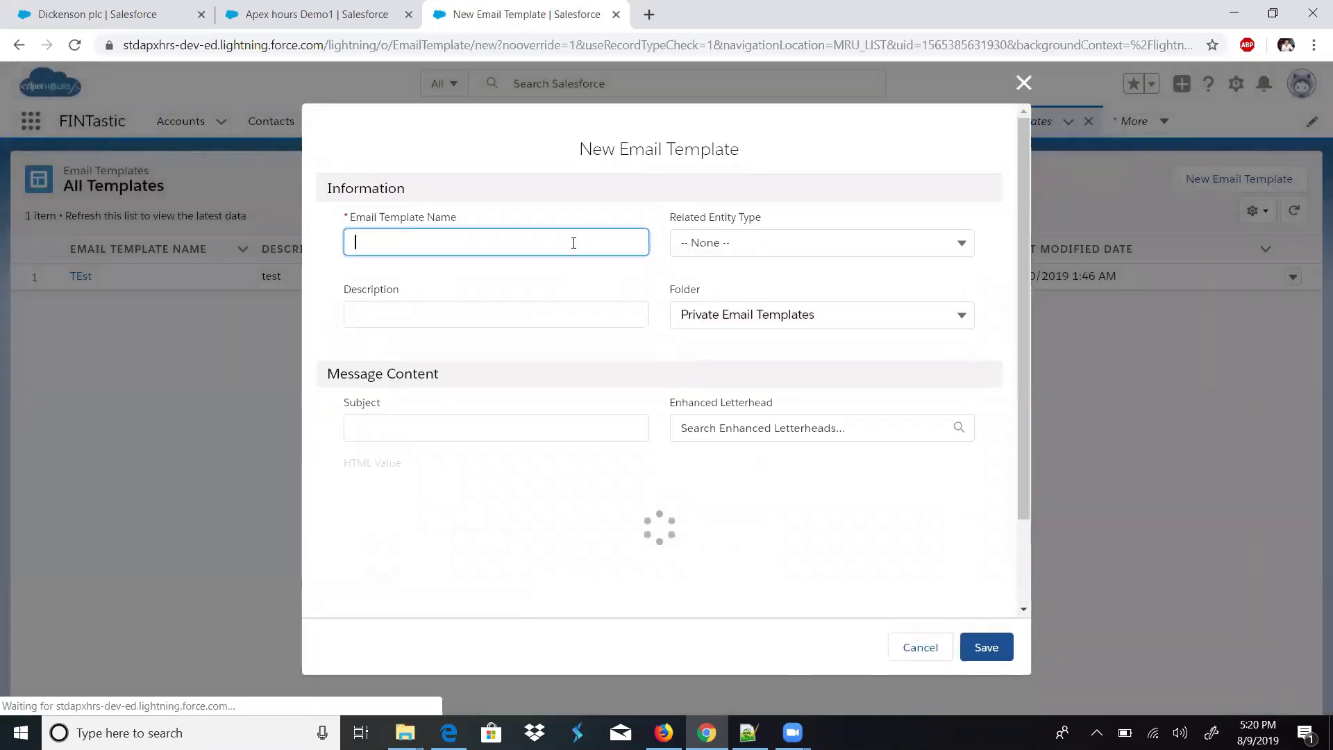
- Name the template 'Contact Email Template', relate it to Contact, and file it in Public Email Templates
{"action": "type", "text": "COntact"}
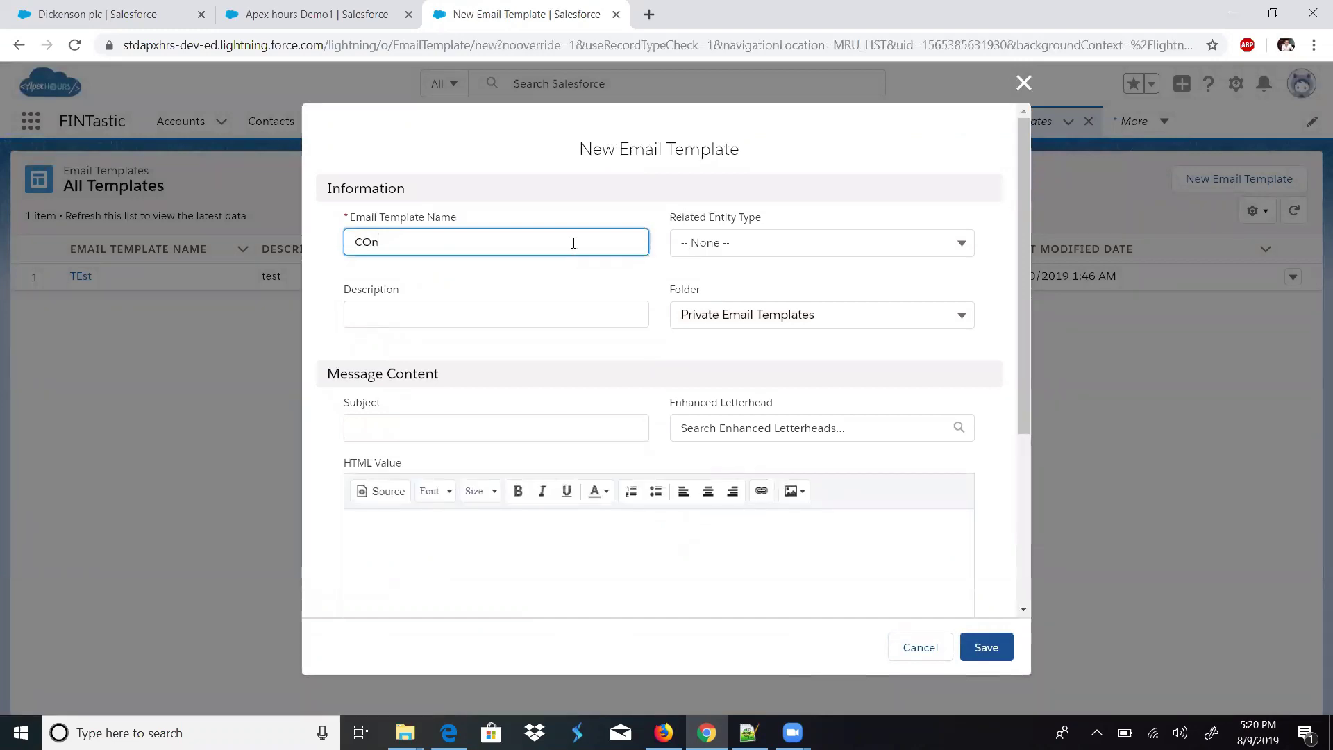
{"action": "key", "text": "BackSpace"}
{"action": "type", "text": "ontact Email Template"}
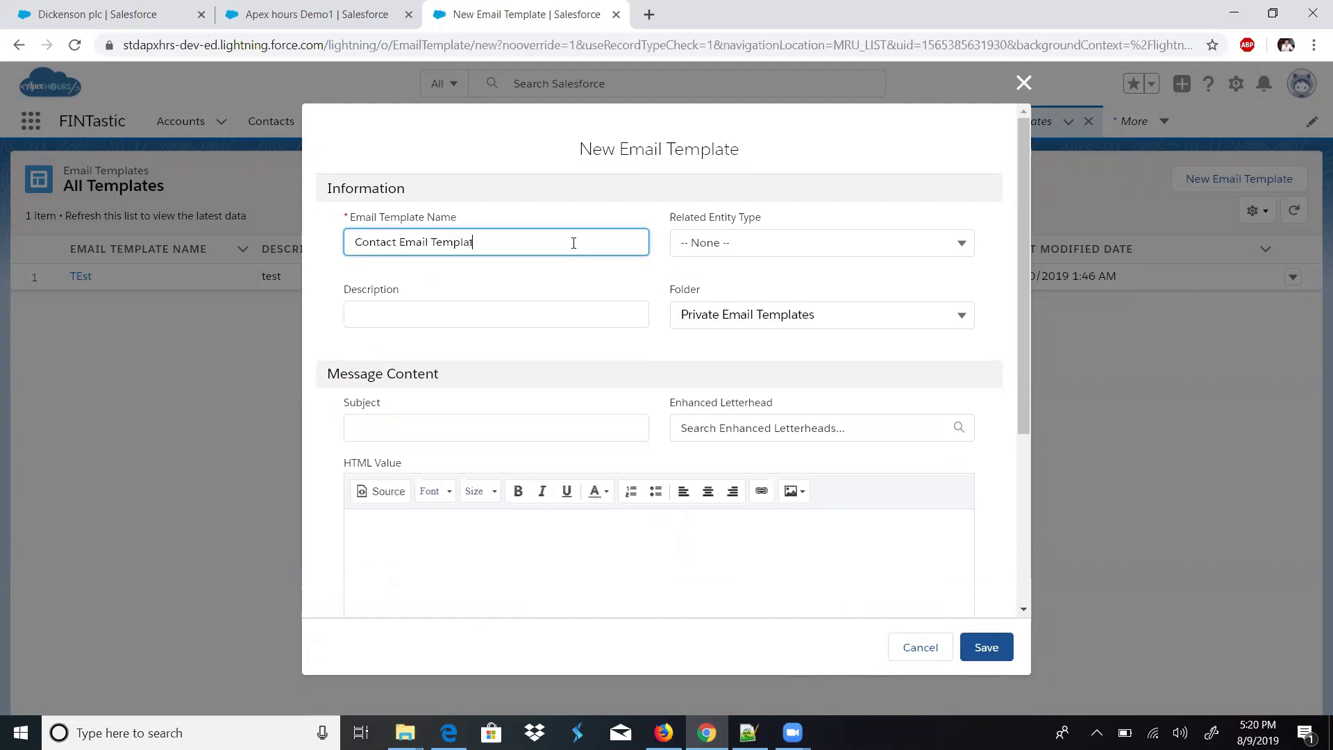
{"action": "left_click", "coordinate": [693, 245]}
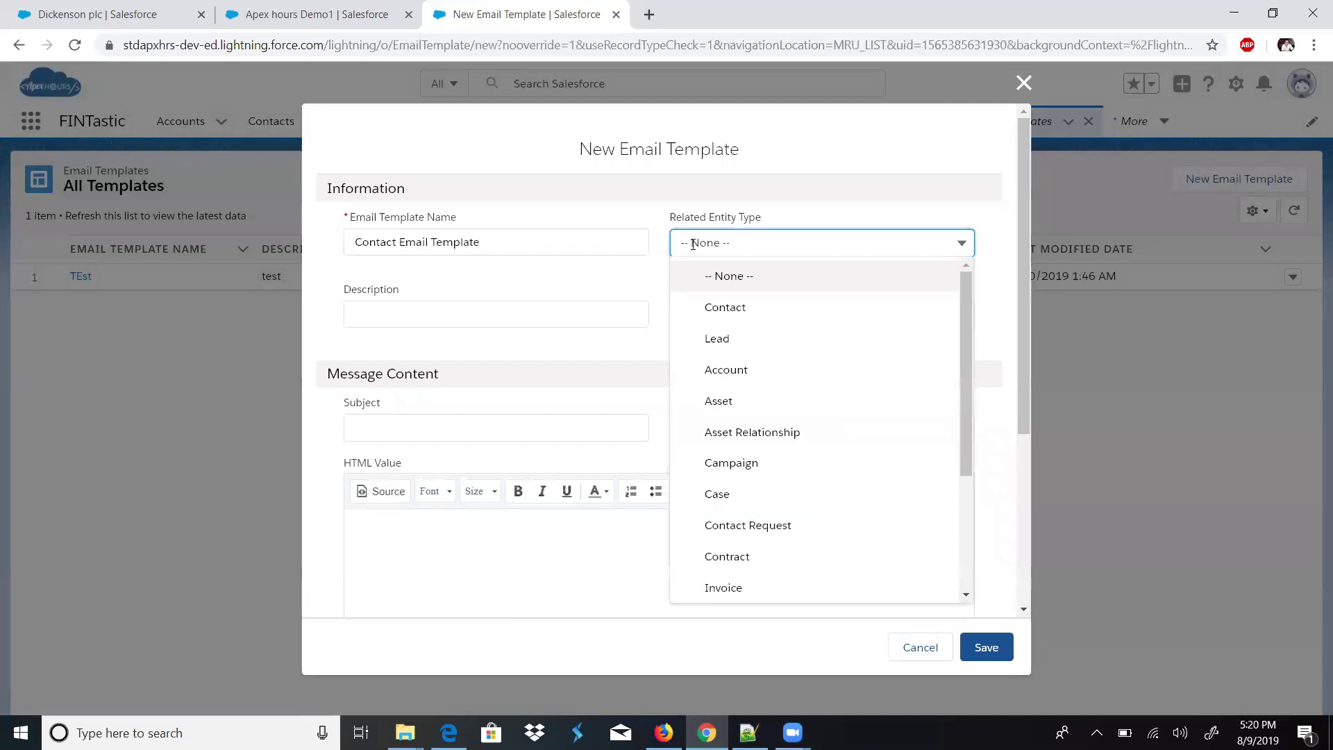
{"action": "left_click", "coordinate": [725, 305]}
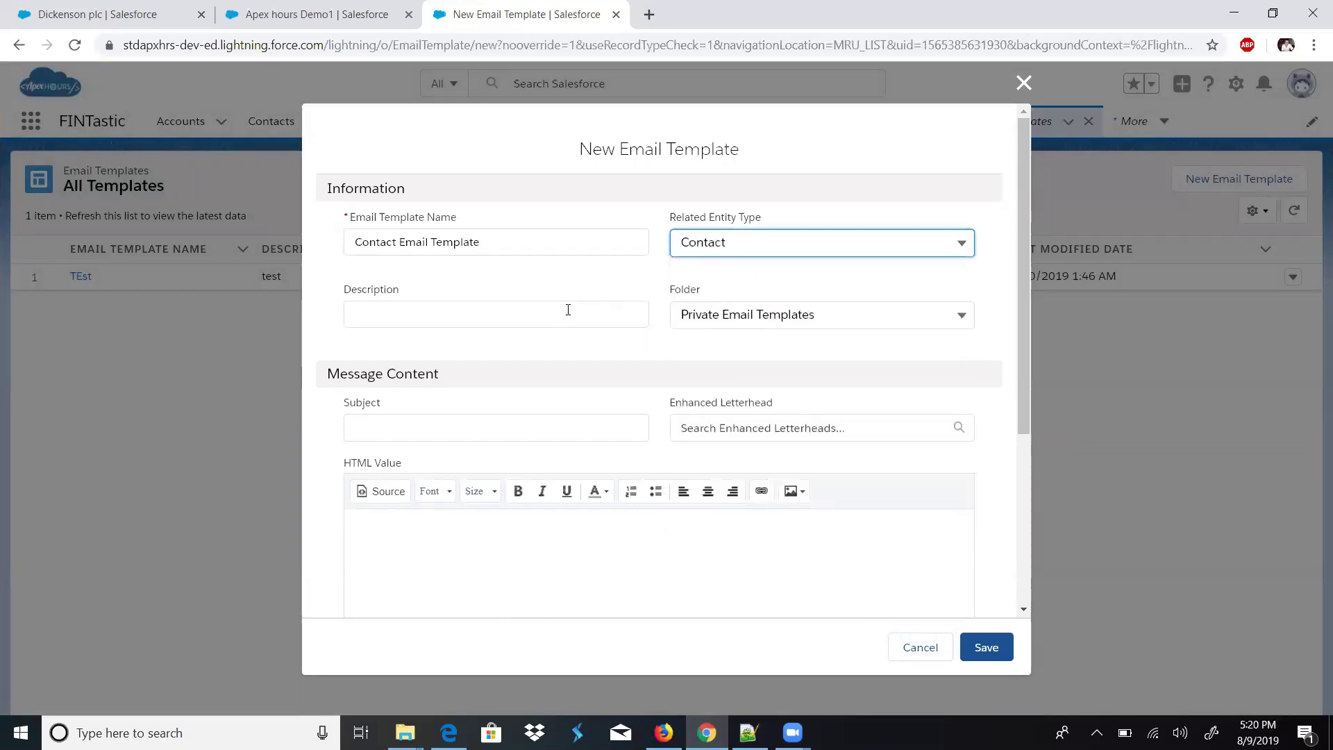
{"action": "left_click", "coordinate": [686, 324]}
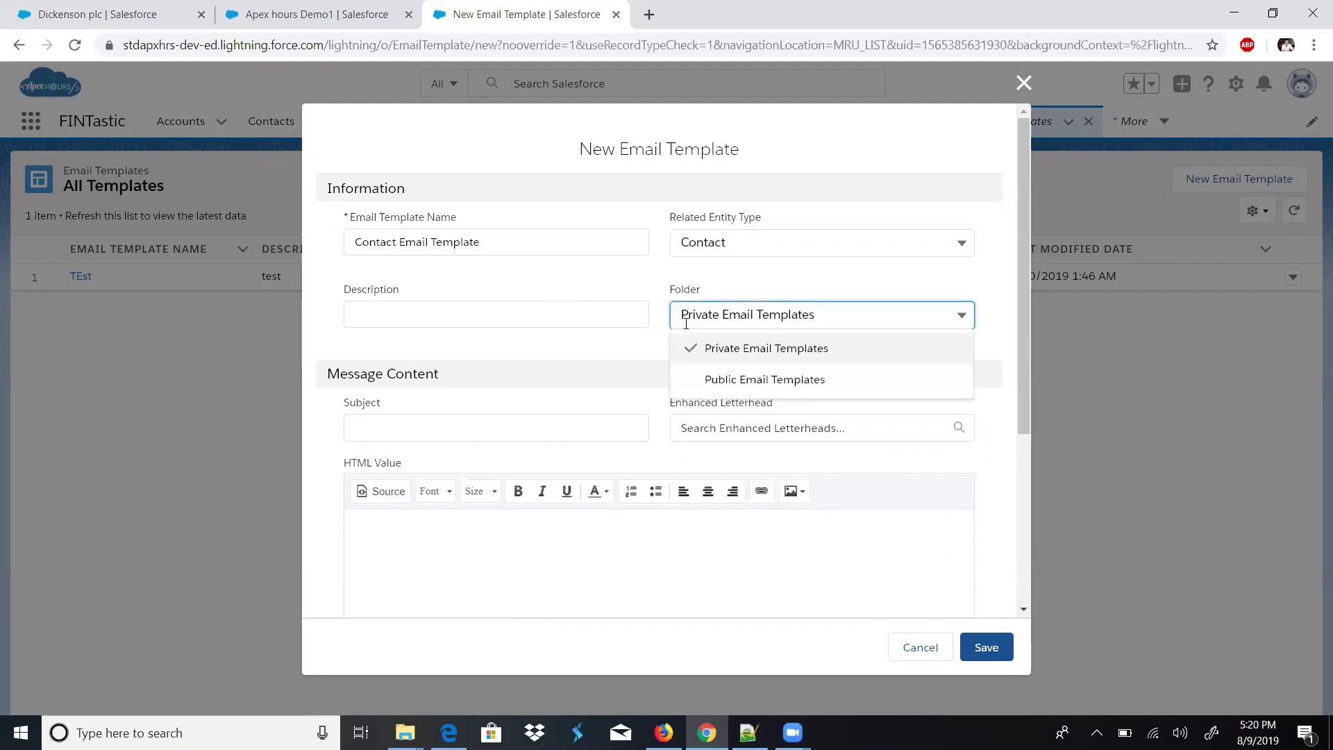
{"action": "left_click", "coordinate": [712, 379]}
- Enter subject 'Welcome Email to Contact', apply ApexHours Enhanced Letterhead, and place the cursor in the body
{"action": "left_click", "coordinate": [565, 429]}
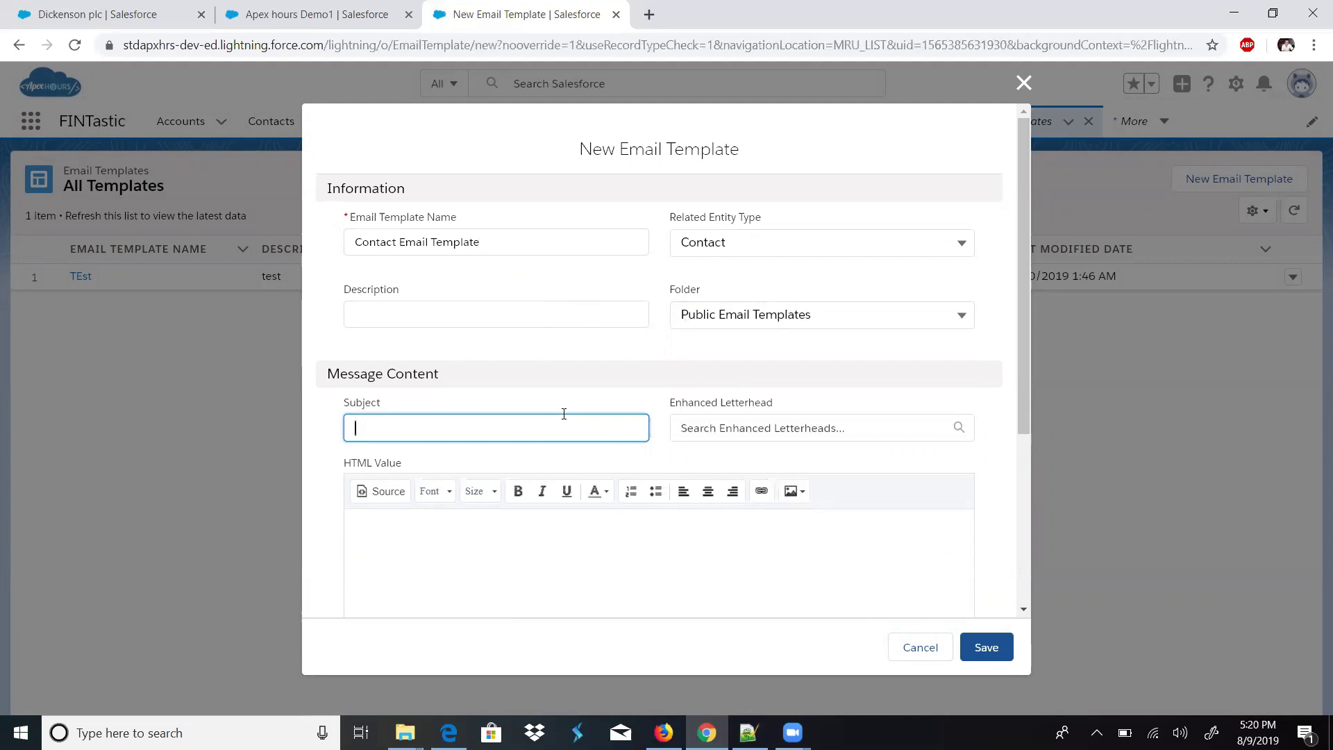
{"action": "type", "text": "Welcome Email to CO"}
{"action": "key", "text": "Tab"}
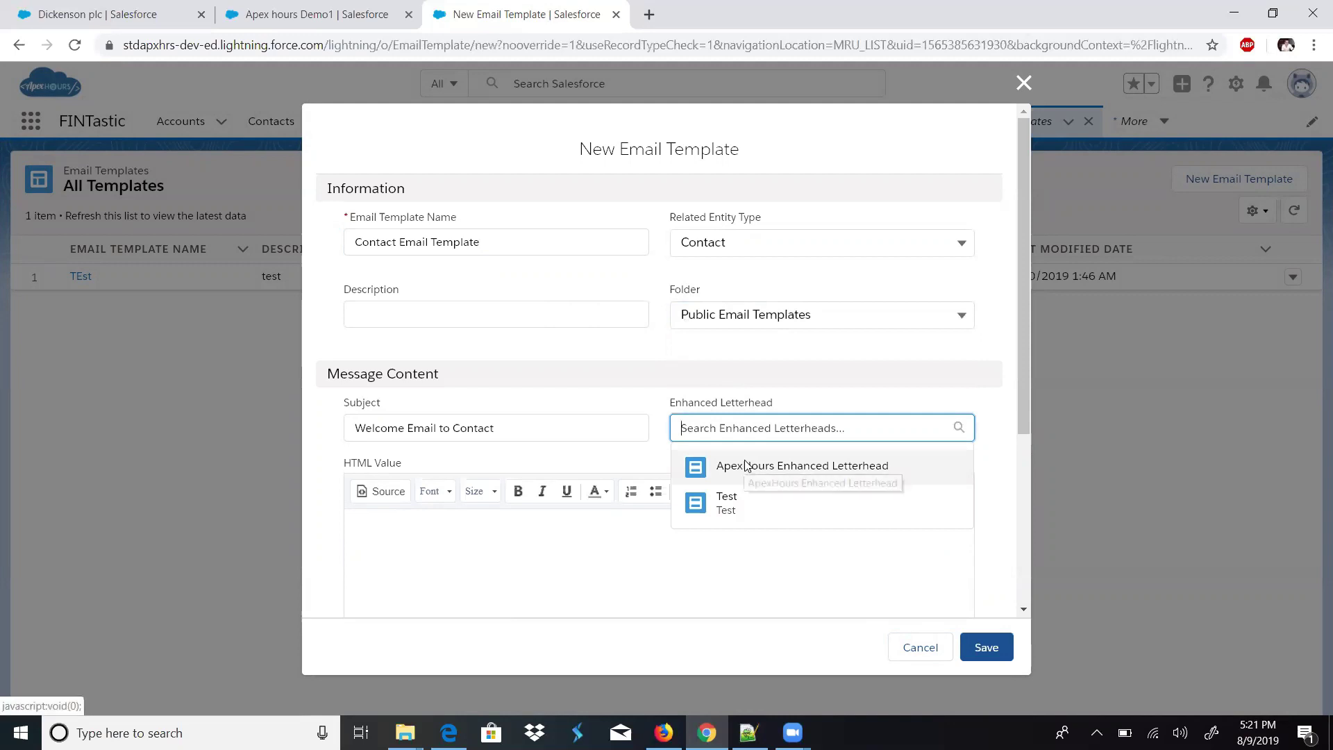
{"action": "left_click", "coordinate": [746, 465]}
{"action": "left_click_drag", "start_coordinate": [1024, 411], "coordinate": [1022, 540]}
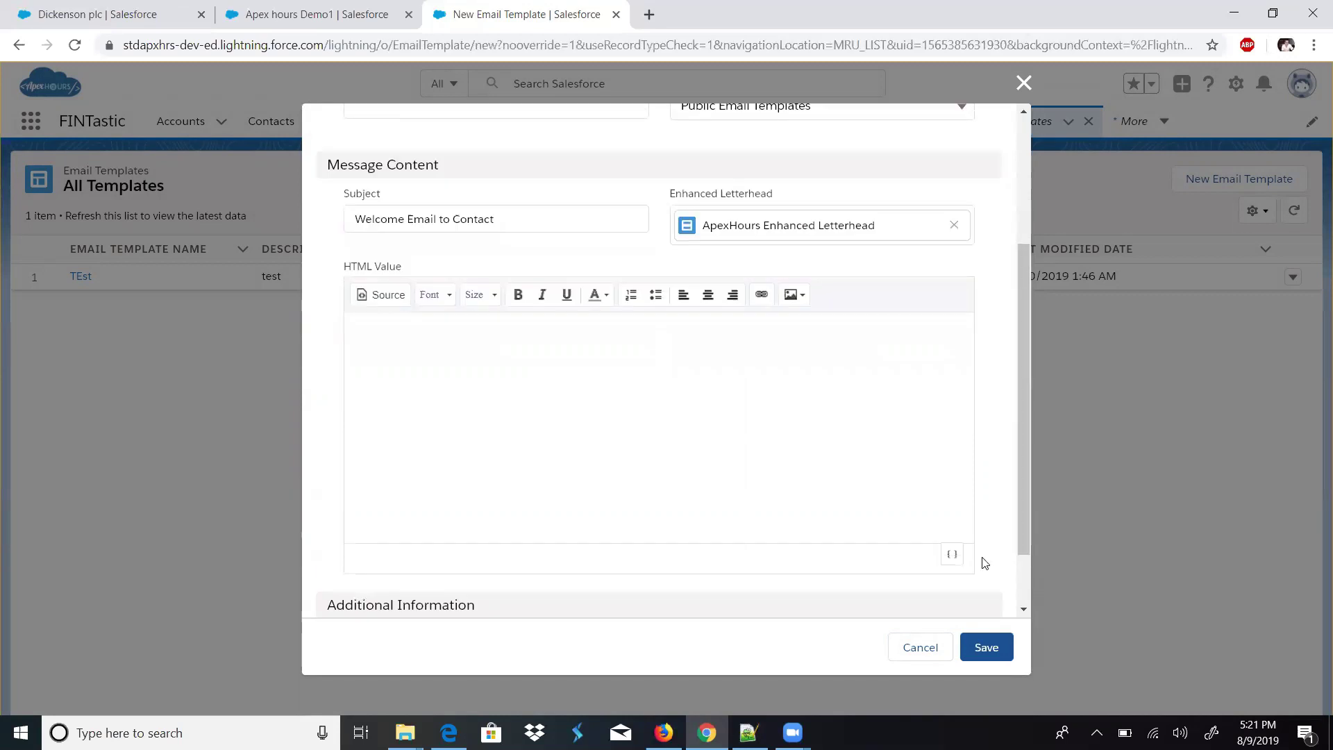
{"action": "left_click", "coordinate": [579, 402]}
- Begin the template body with 'Hi' followed by the recipient's Full Name merge field
{"action": "type", "text": "Hi"}
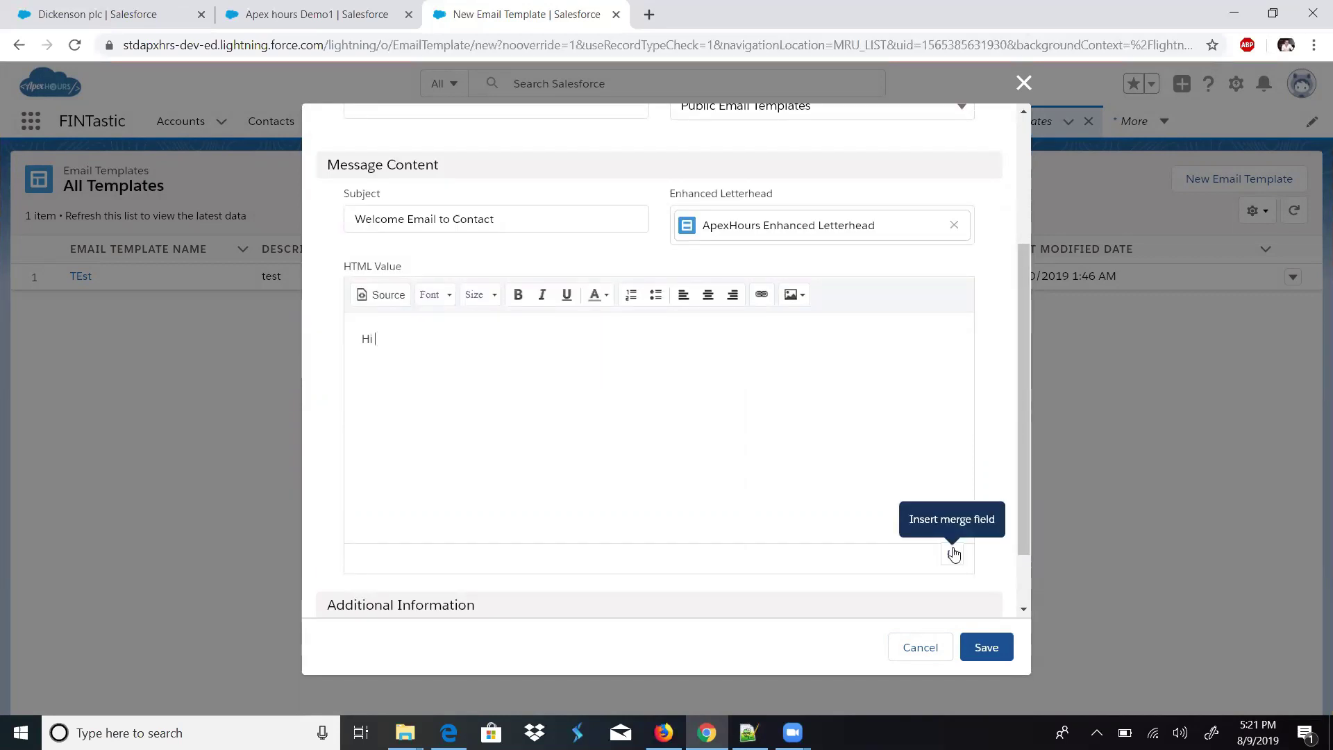
{"action": "left_click", "coordinate": [952, 553]}
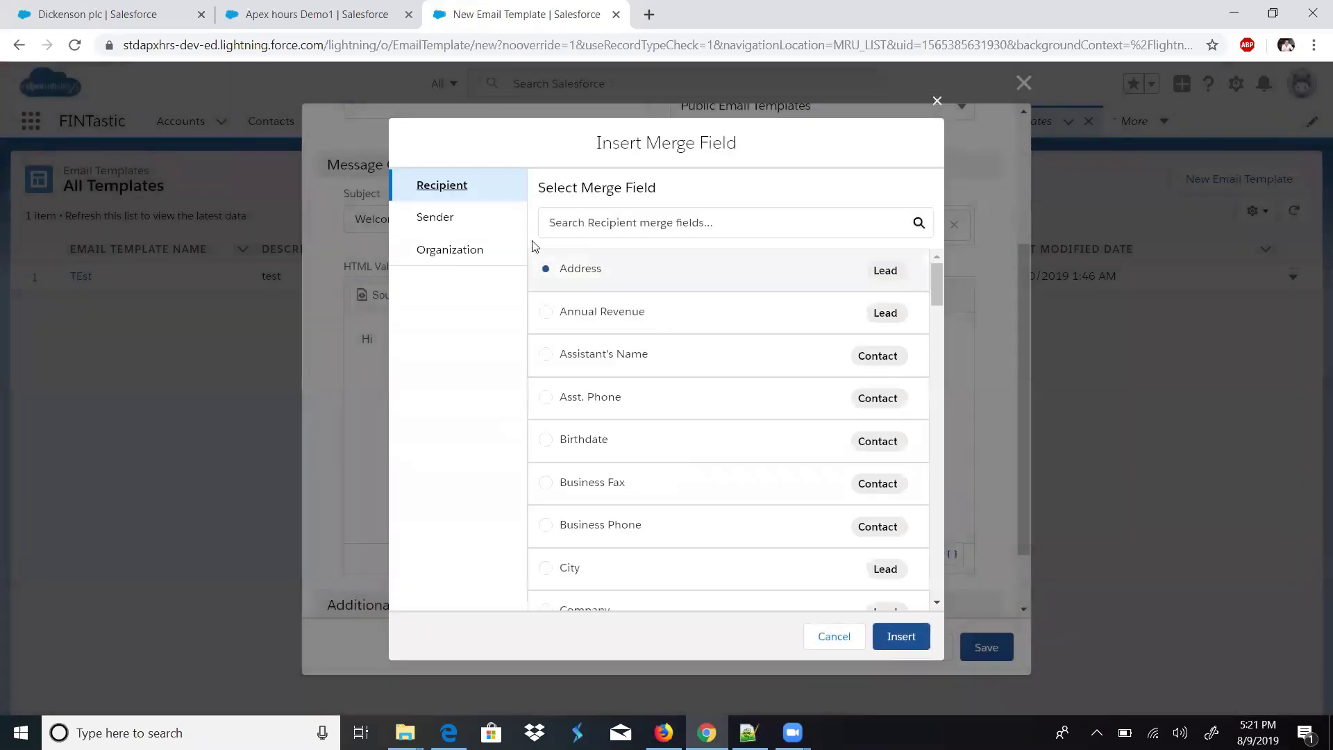
{"action": "left_click_drag", "start_coordinate": [935, 297], "coordinate": [934, 274]}
{"action": "left_click", "coordinate": [546, 269]}
{"action": "left_click", "coordinate": [778, 229]}
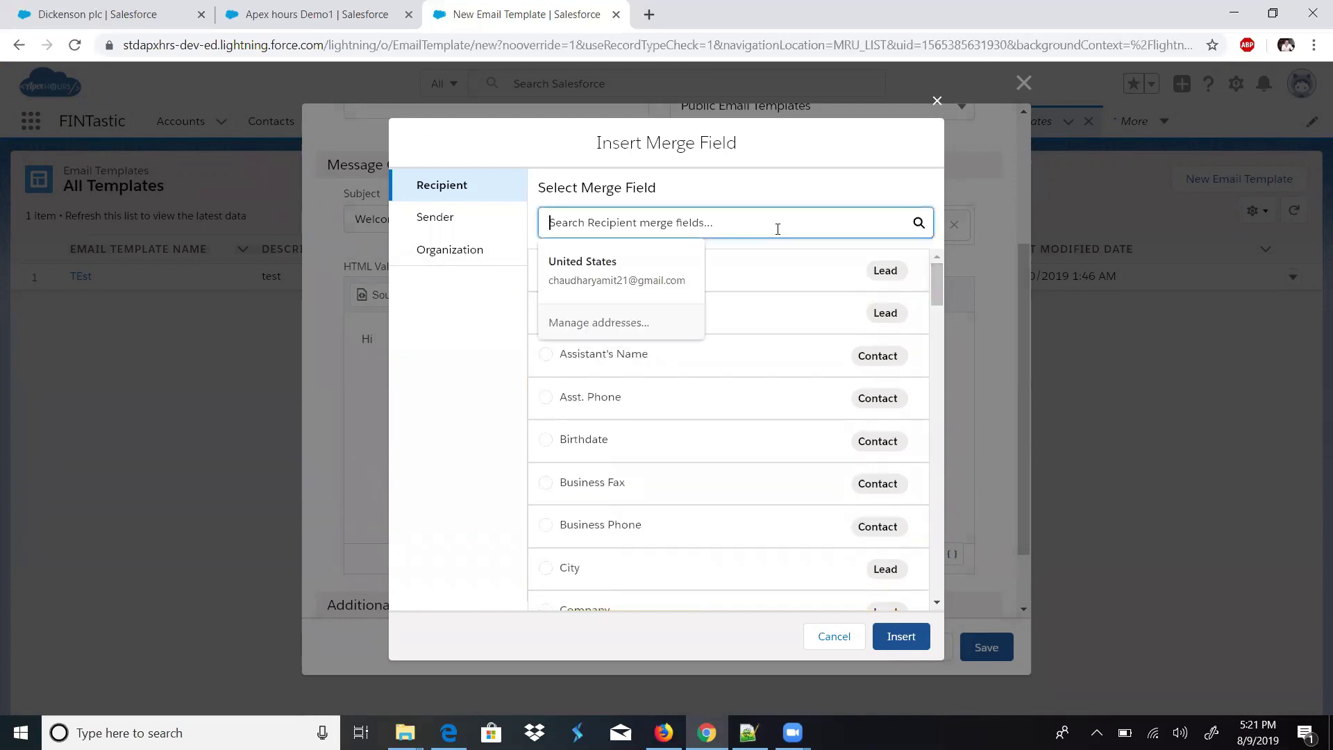
{"action": "type", "text": "name"}
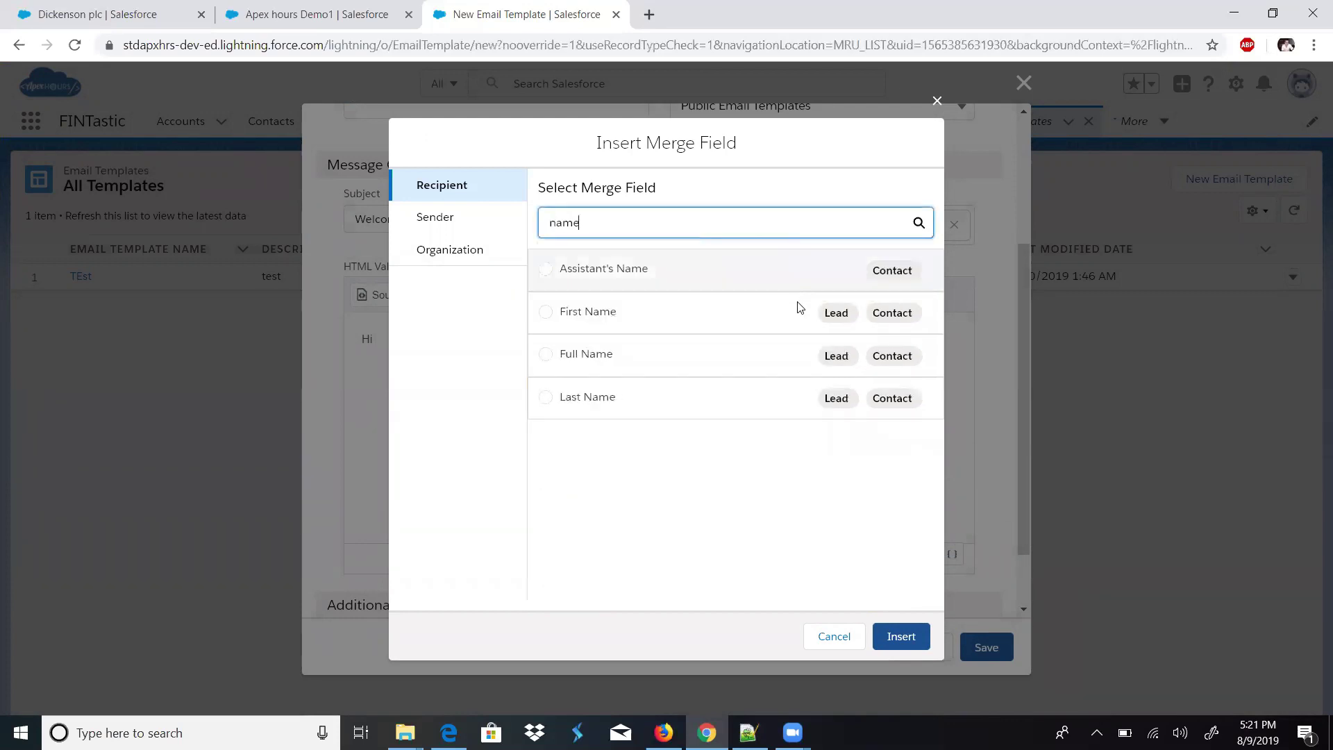
{"action": "left_click", "coordinate": [548, 355]}
{"action": "left_click", "coordinate": [546, 355]}
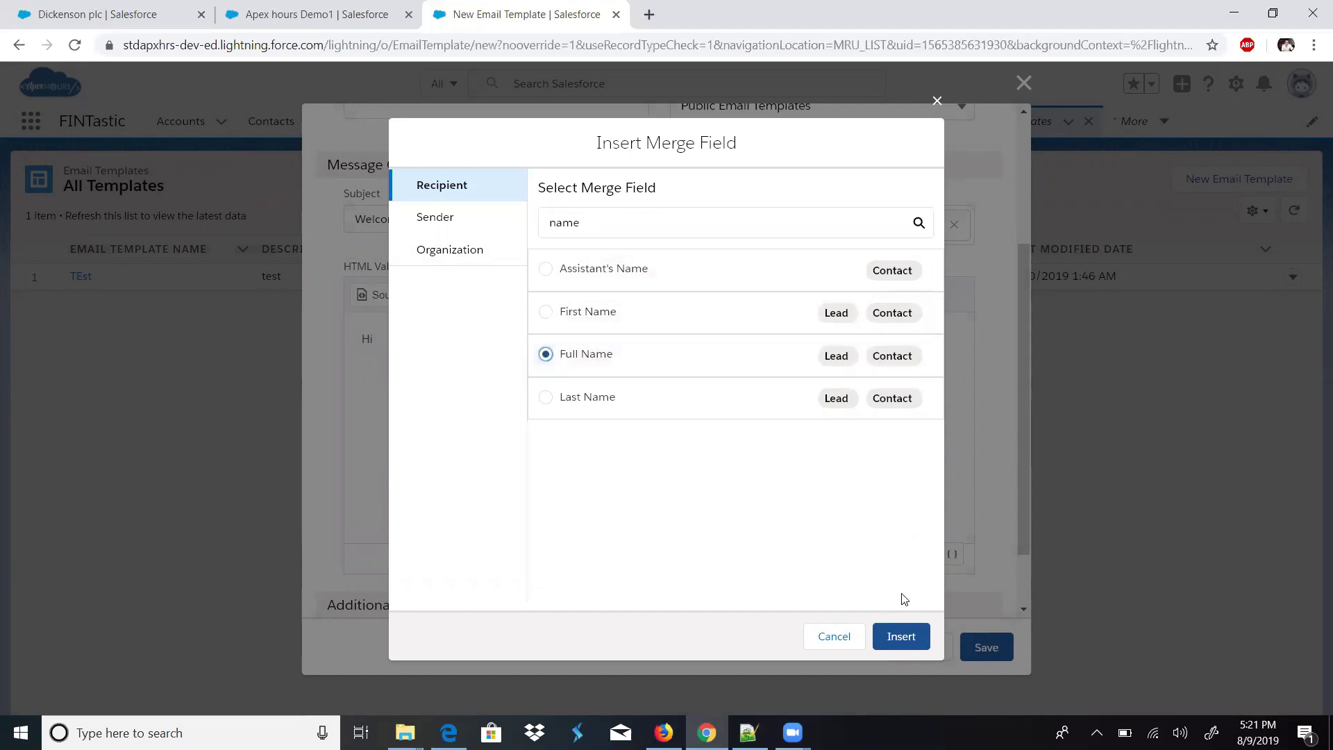
{"action": "left_click", "coordinate": [901, 636]}
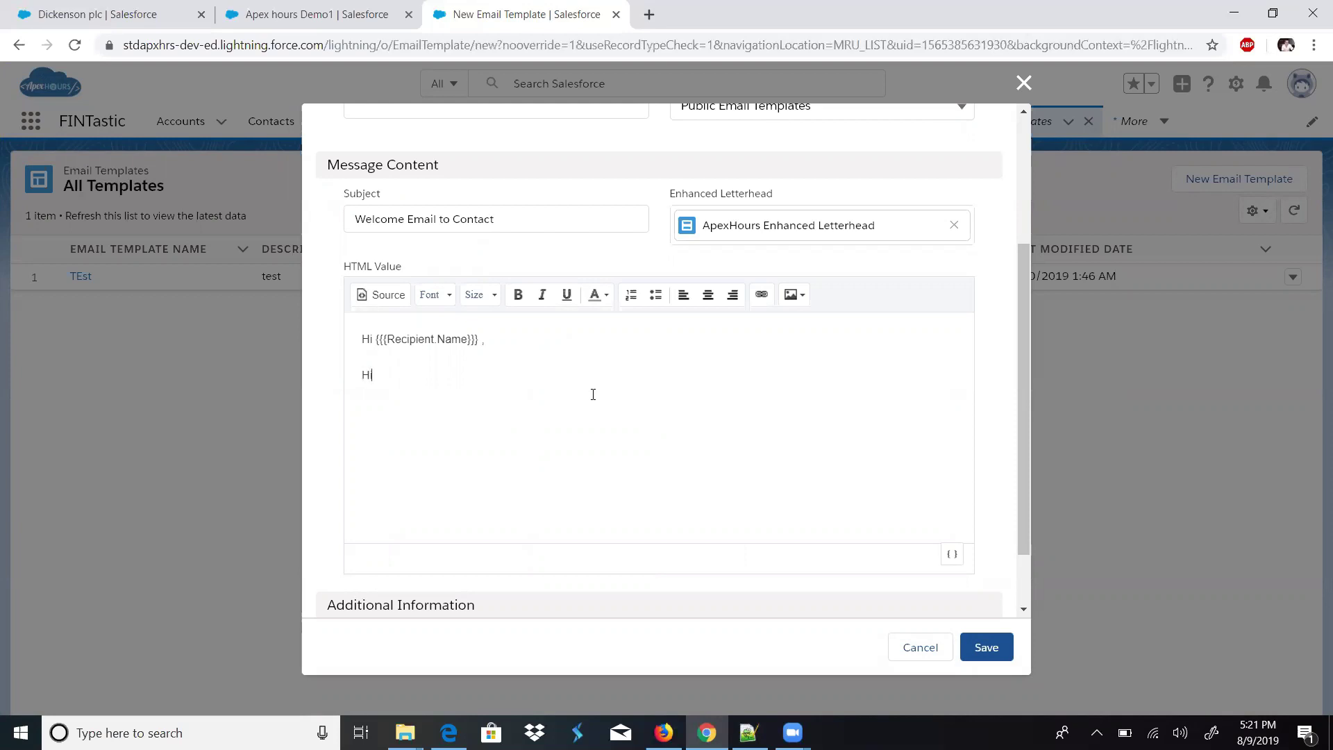
- Add the Apex Hours welcome line and 'Thanks, System Admin' sign-off, then save the template
{"action": "key", "text": "BackSpace"}
{"action": "key", "text": "BackSpace"}
{"action": "key", "text": "BackSpace"}
{"action": "type", "text": "come in"}
{"action": "key", "text": "BackSpace"}
{"action": "type", "text": "in A"}
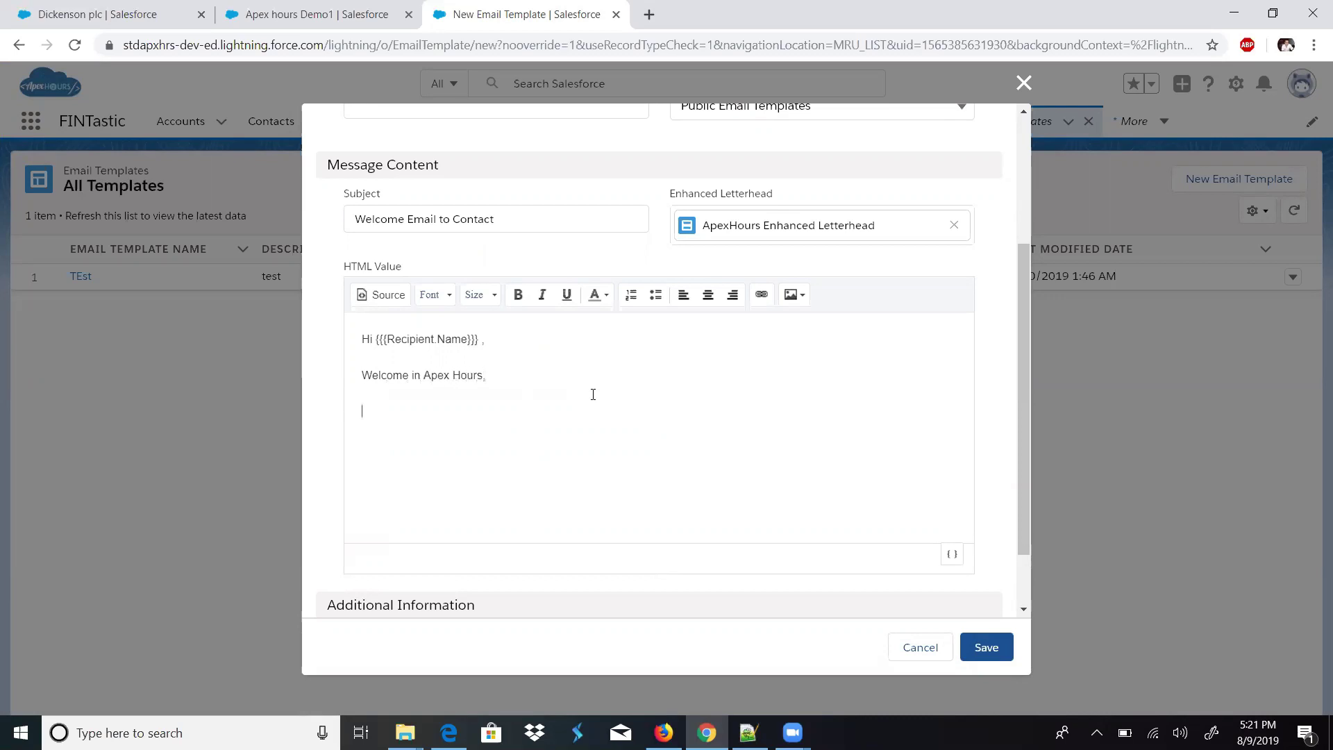
{"action": "type", "text": "nks"}
{"action": "key", "text": "Return"}
{"action": "left_click", "coordinate": [983, 647]}
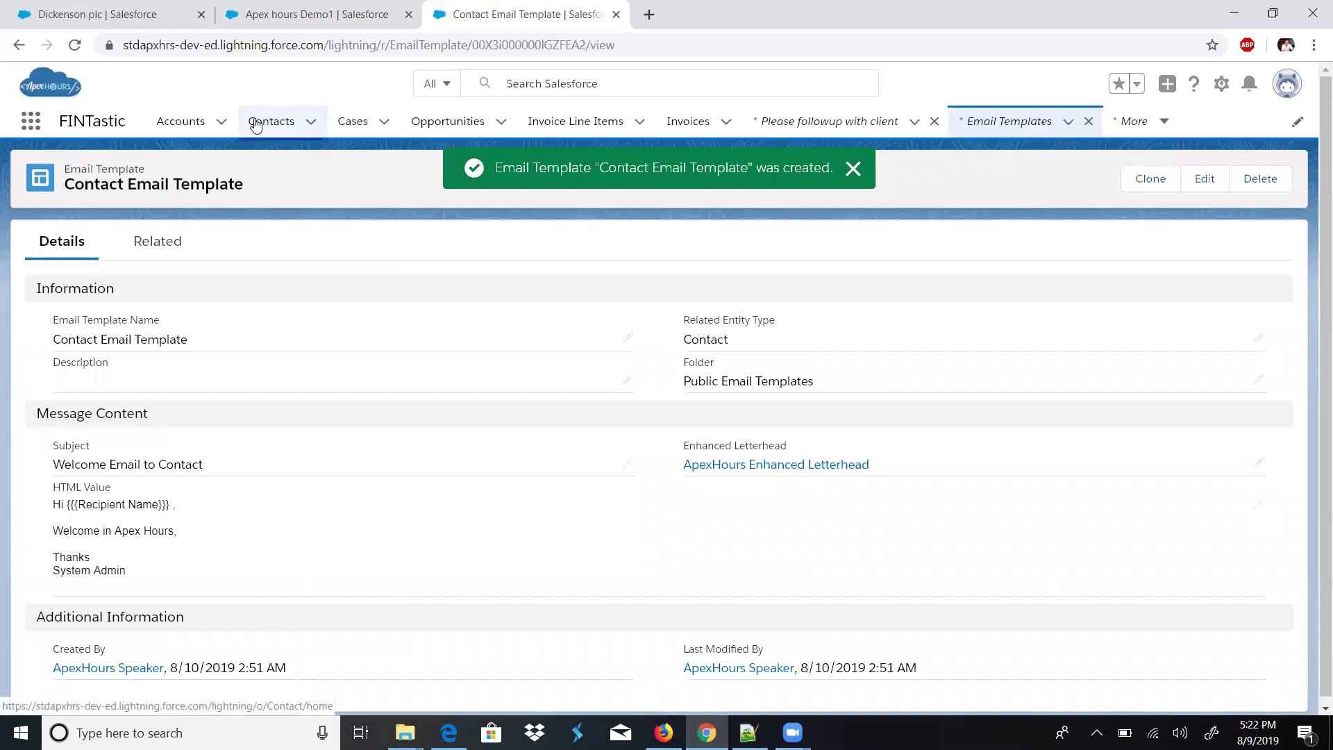
- Open the Dickenson plc contact from Recently Viewed and start a new email in its Activity panel
{"action": "left_click", "coordinate": [255, 125]}
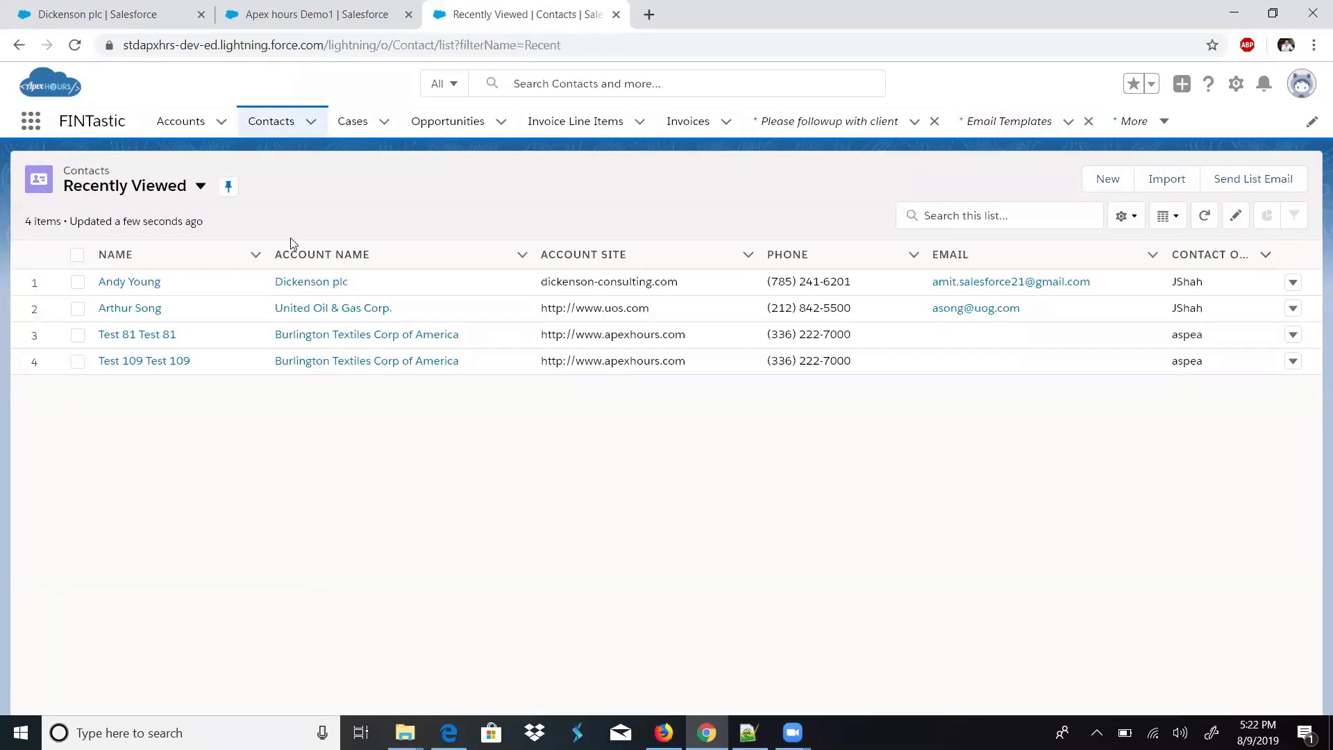
{"action": "left_click", "coordinate": [154, 282]}
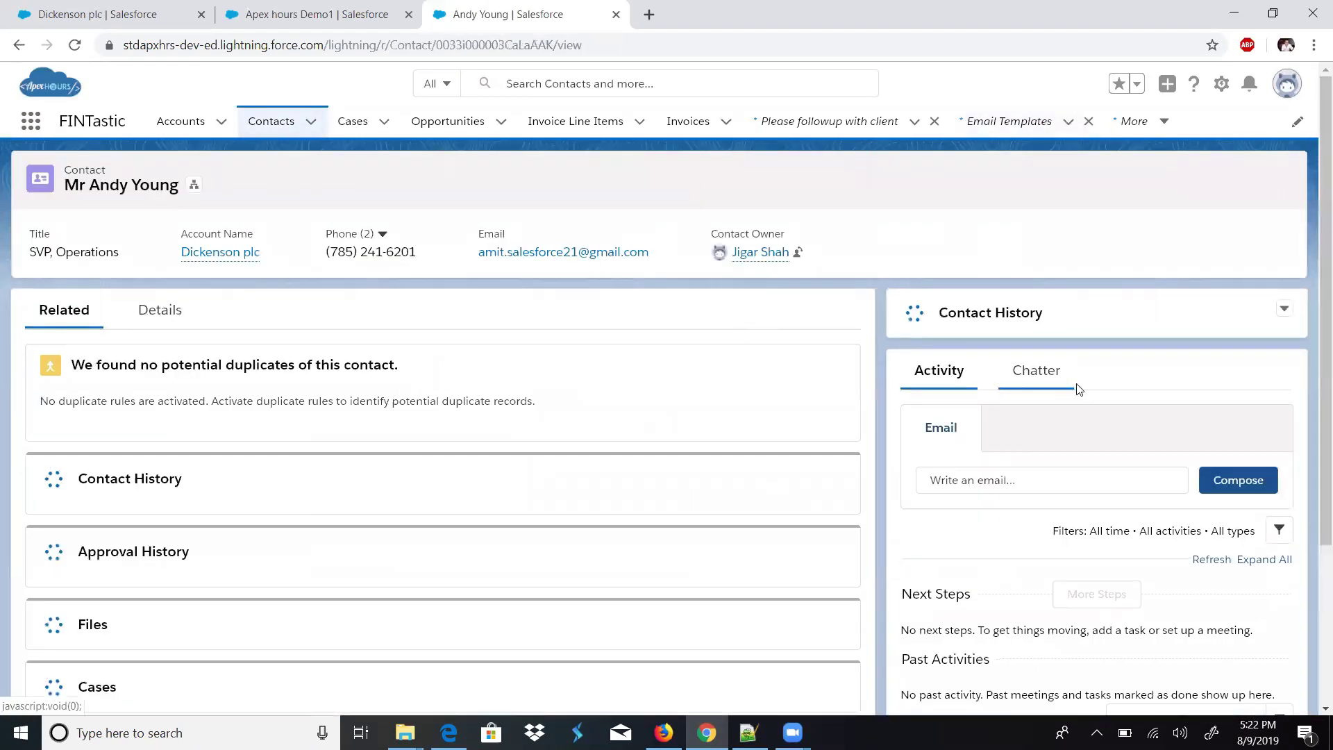
{"action": "scroll", "coordinate": [1180, 375], "scroll_direction": "down", "scroll_amount": 5}
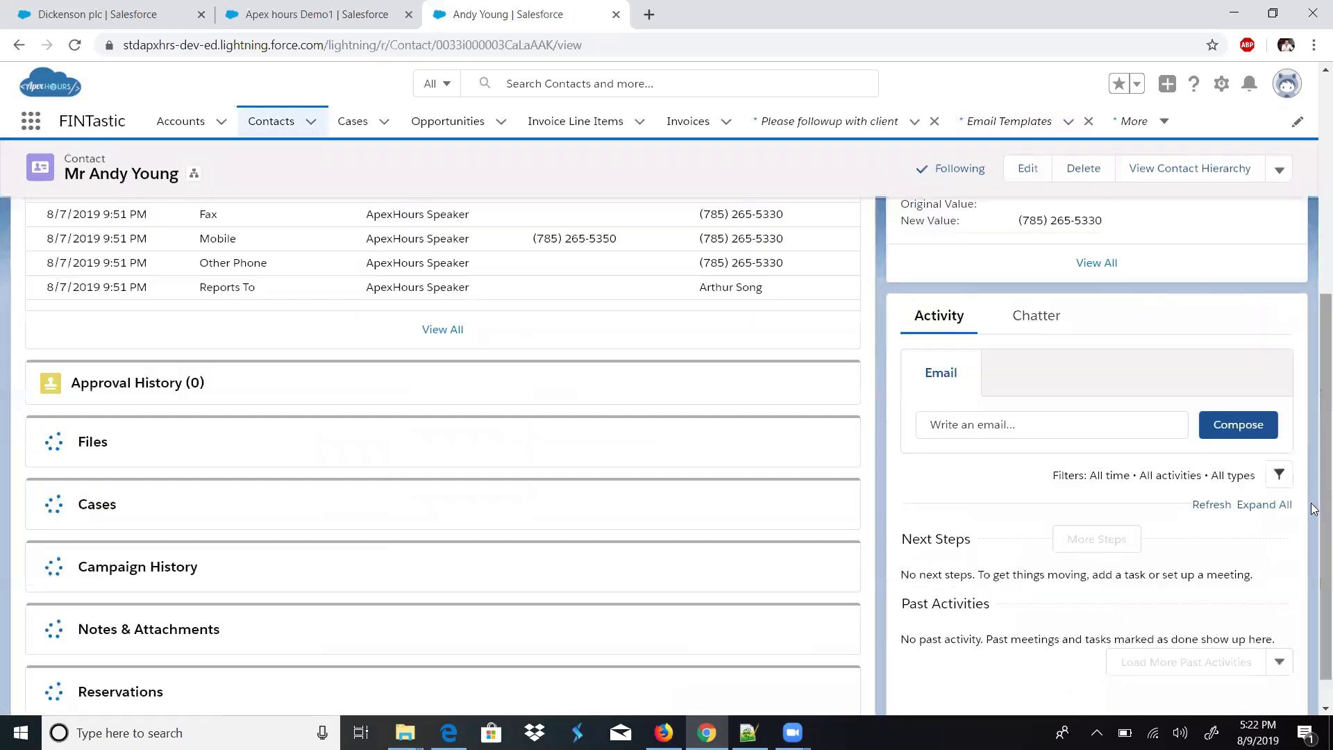
{"action": "left_click", "coordinate": [1059, 428]}
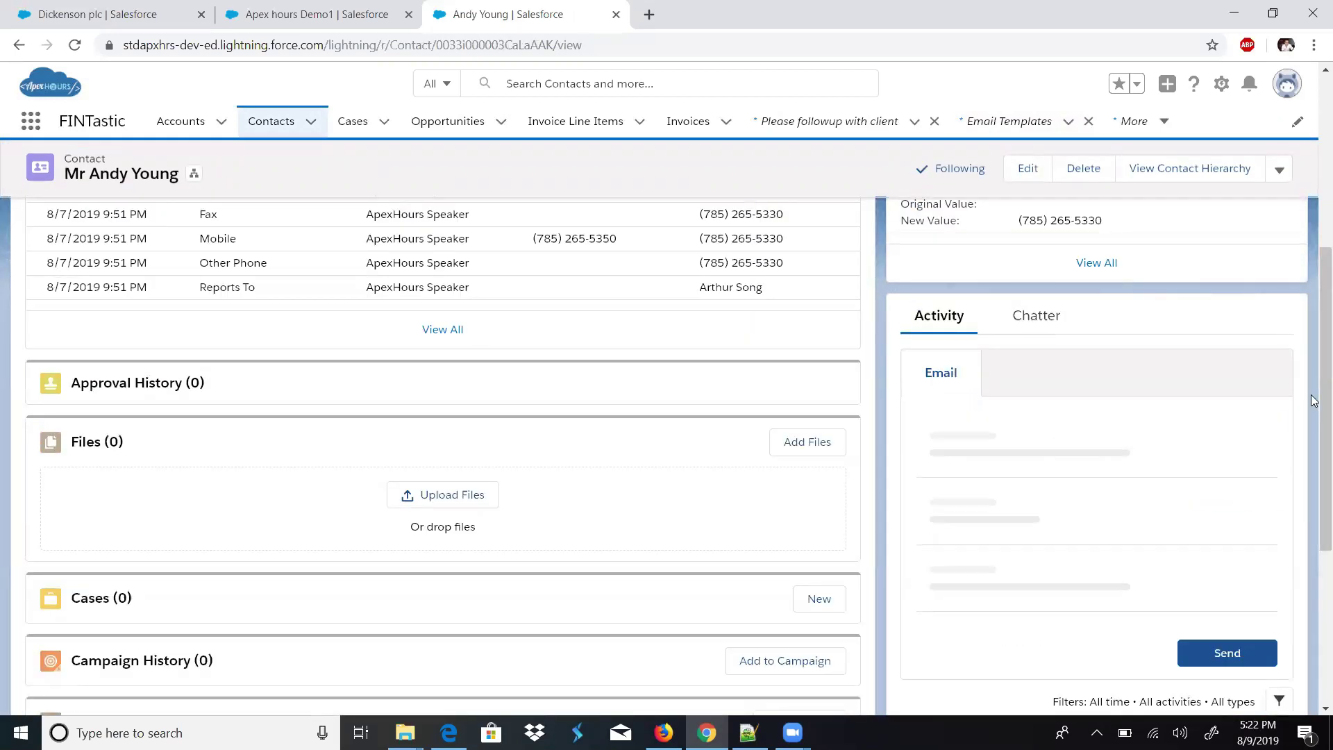
{"action": "scroll", "coordinate": [1314, 437], "scroll_direction": "down", "scroll_amount": 2}
{"action": "scroll", "coordinate": [1315, 438], "scroll_direction": "down", "scroll_amount": 4}
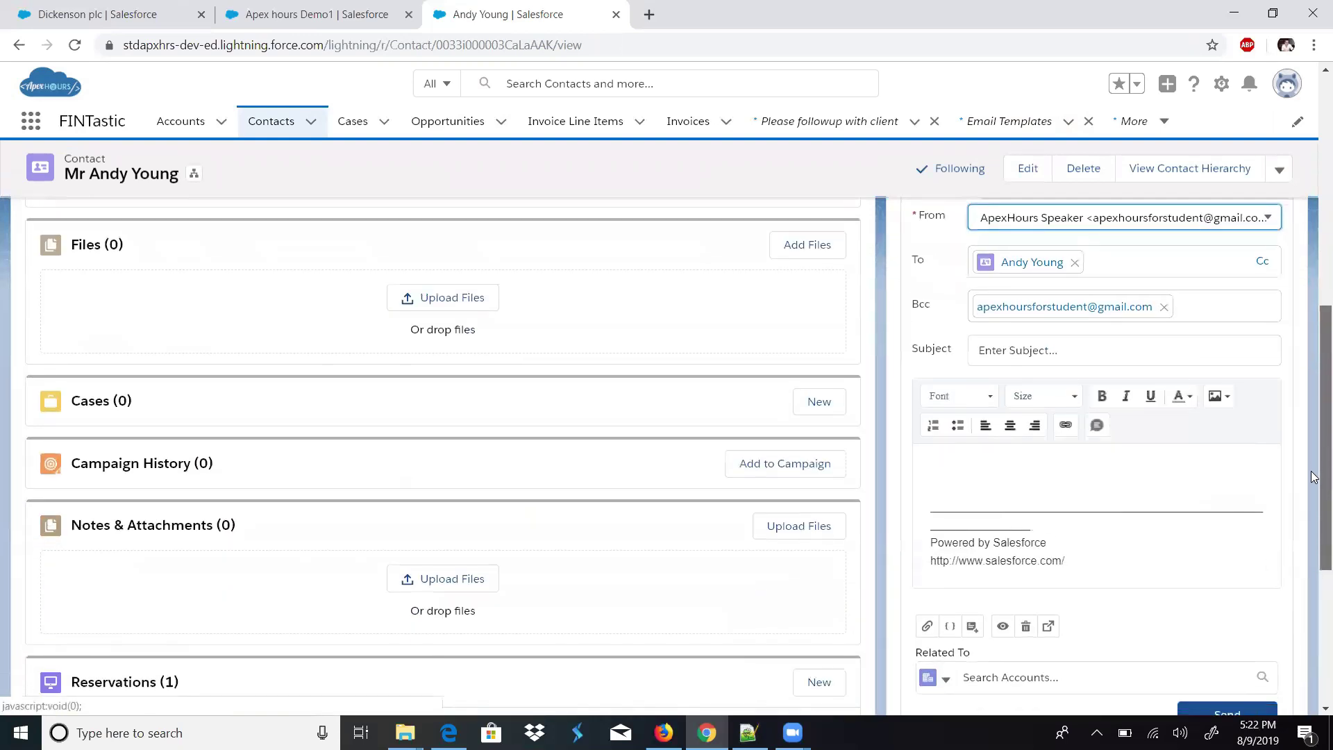
{"action": "scroll", "coordinate": [1314, 496], "scroll_direction": "up", "scroll_amount": 1}
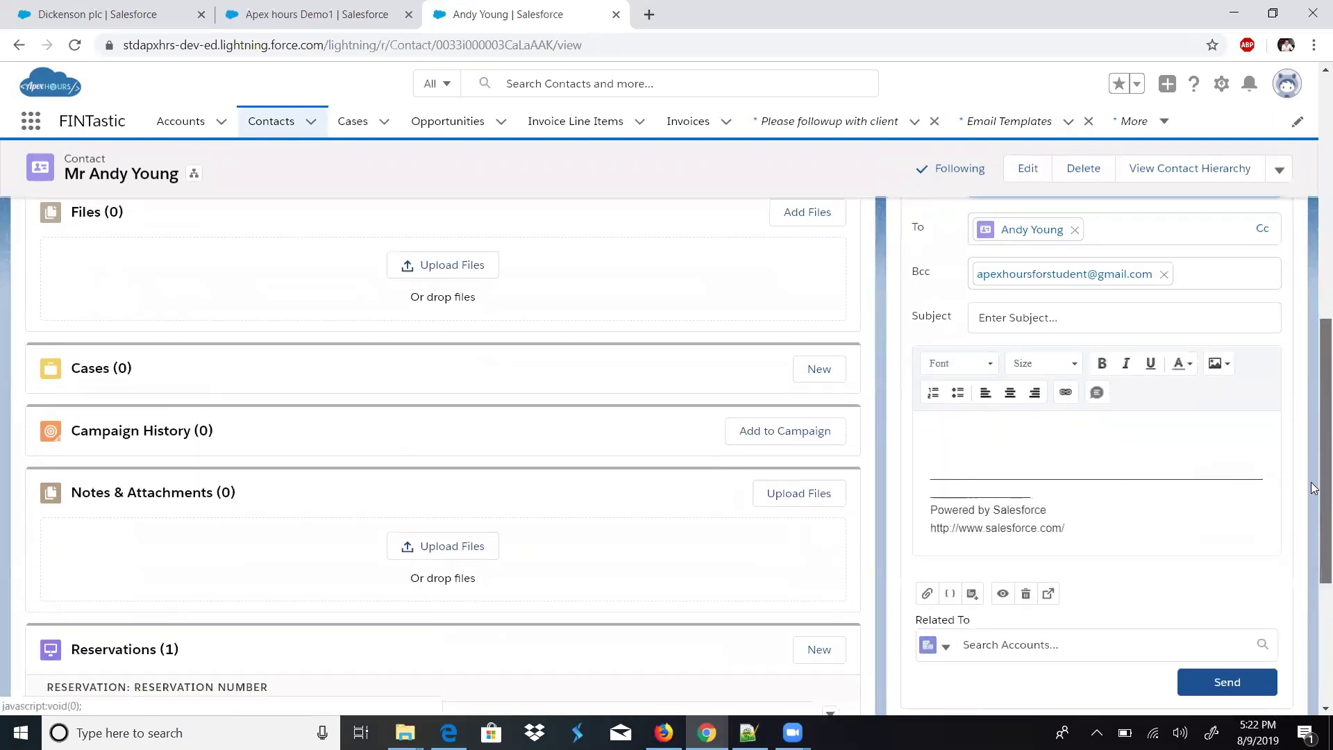
- Insert the Contact Email Template into the draft, replacing its current content
{"action": "left_click", "coordinate": [972, 595]}
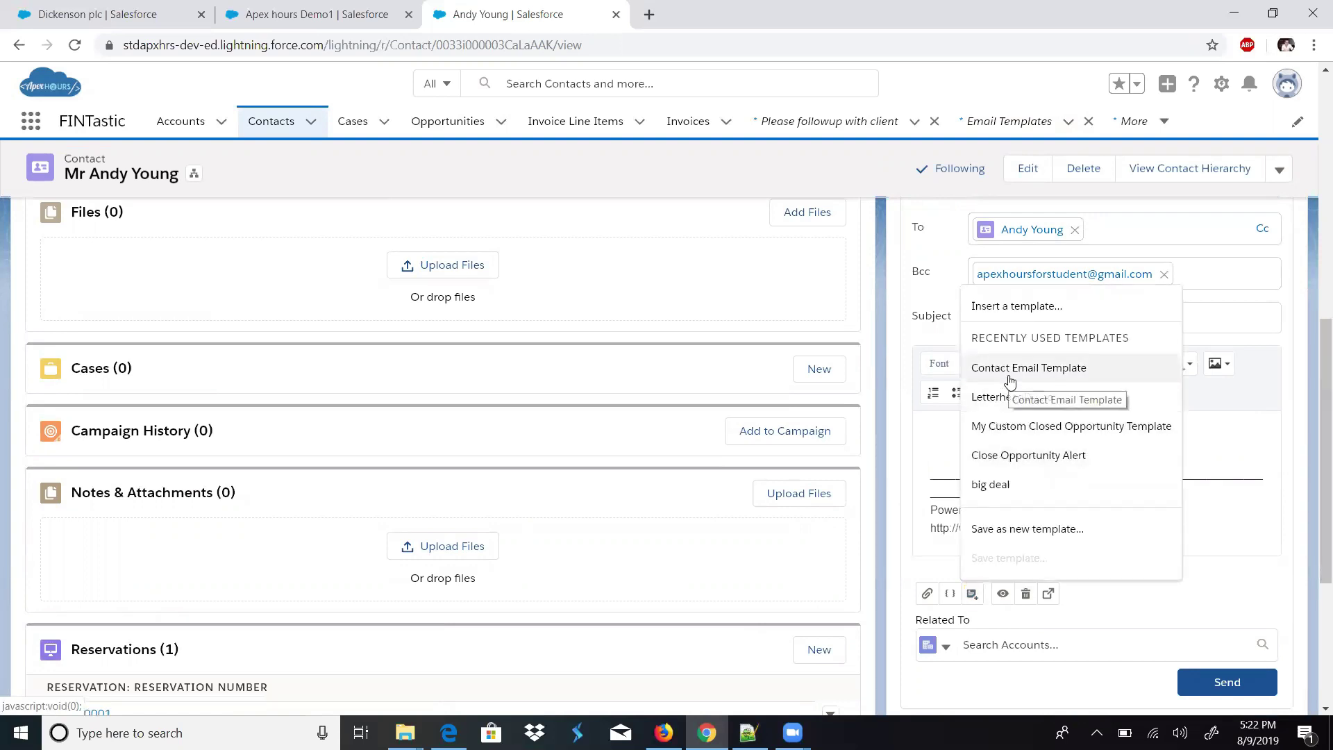
{"action": "left_click", "coordinate": [1016, 307]}
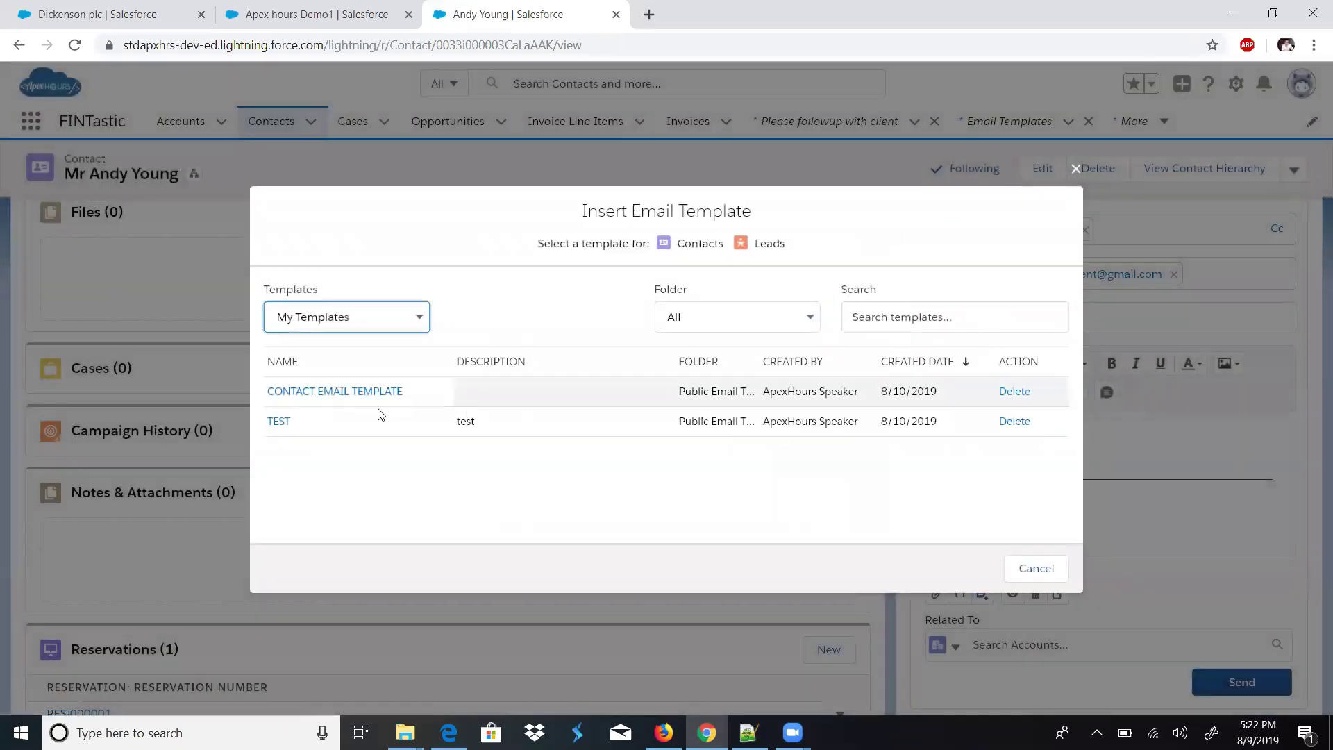
{"action": "left_click", "coordinate": [334, 393]}
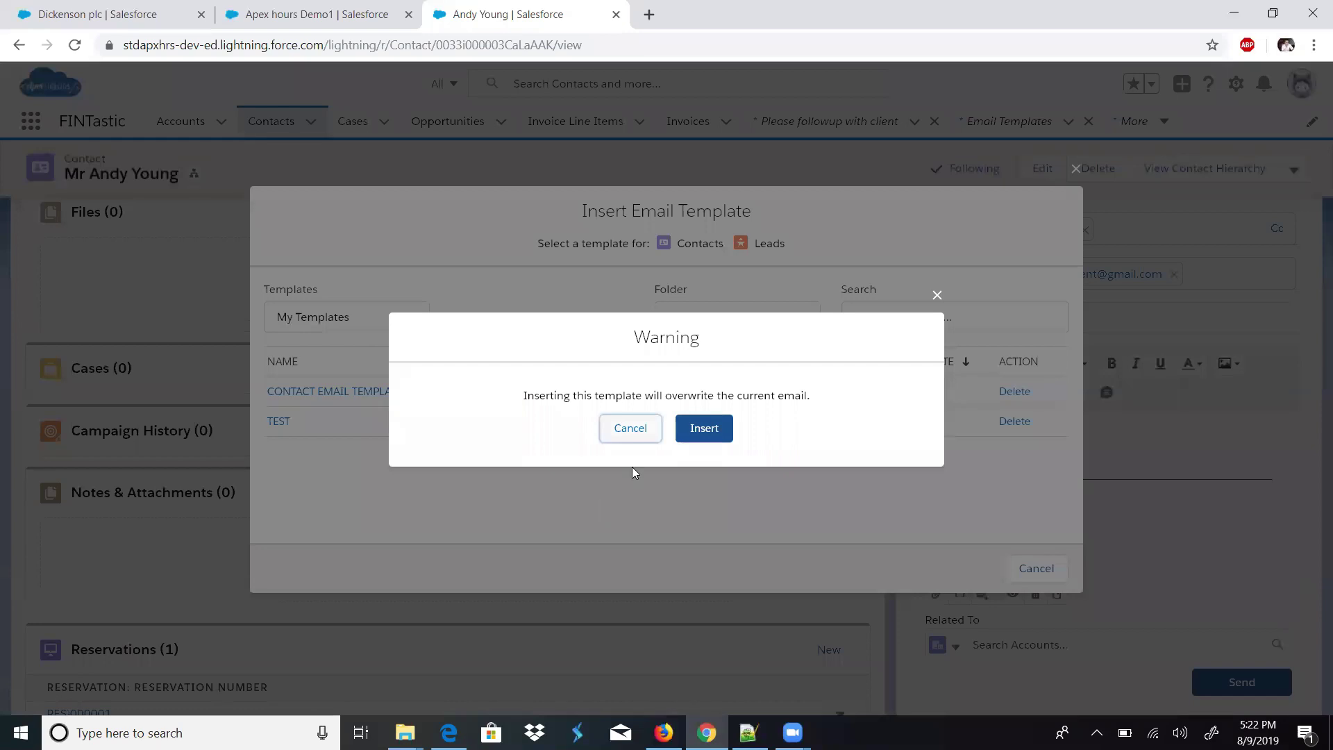
{"action": "left_click", "coordinate": [704, 429]}
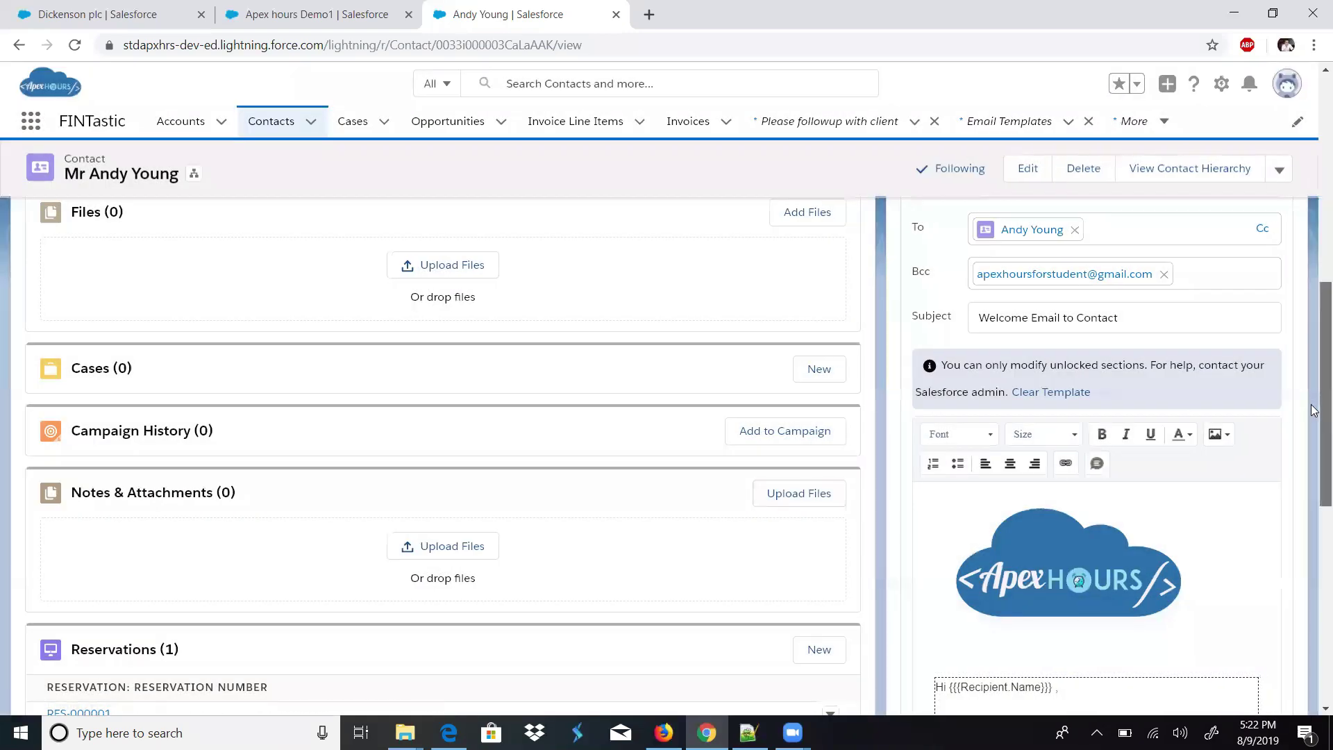
- Review the 'Welcome Email to Contact' message with its ApexHours logo and send it
{"action": "scroll", "coordinate": [1212, 441], "scroll_direction": "down", "scroll_amount": 3}
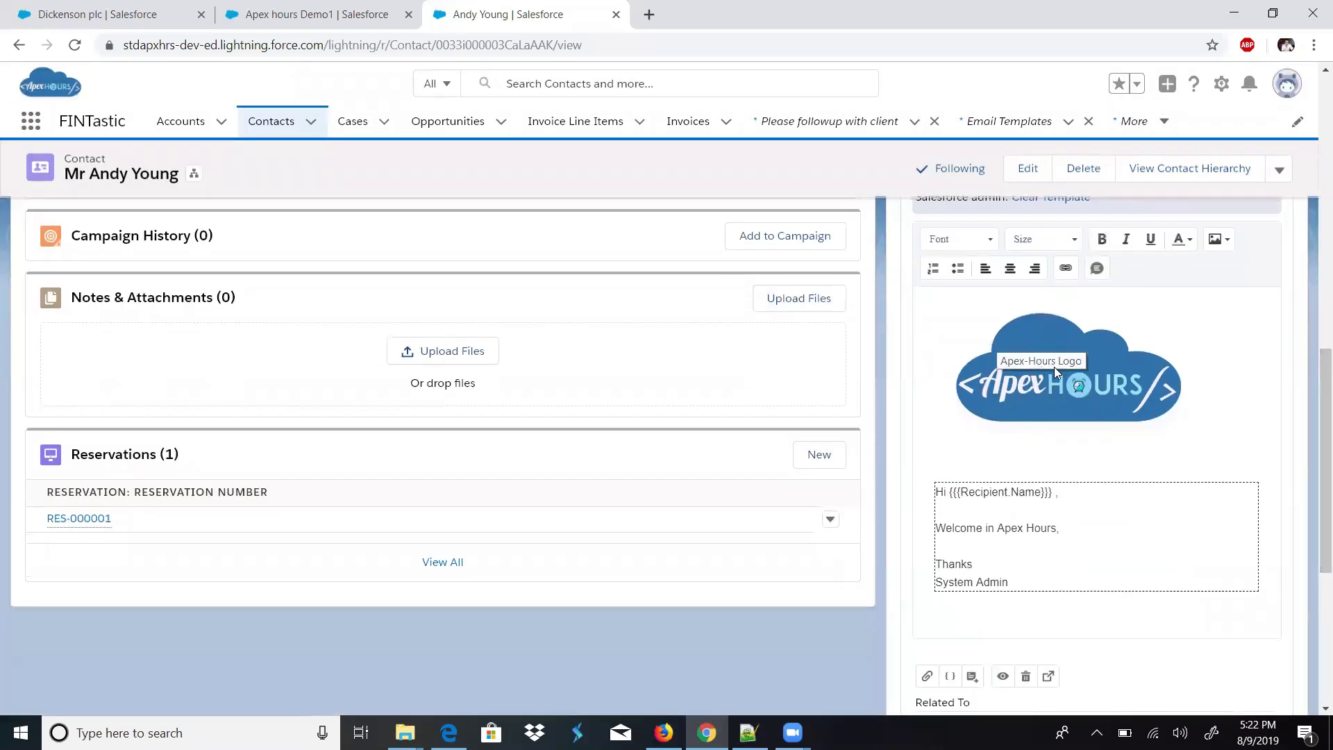
{"action": "left_click_drag", "start_coordinate": [1313, 498], "coordinate": [1313, 590]}
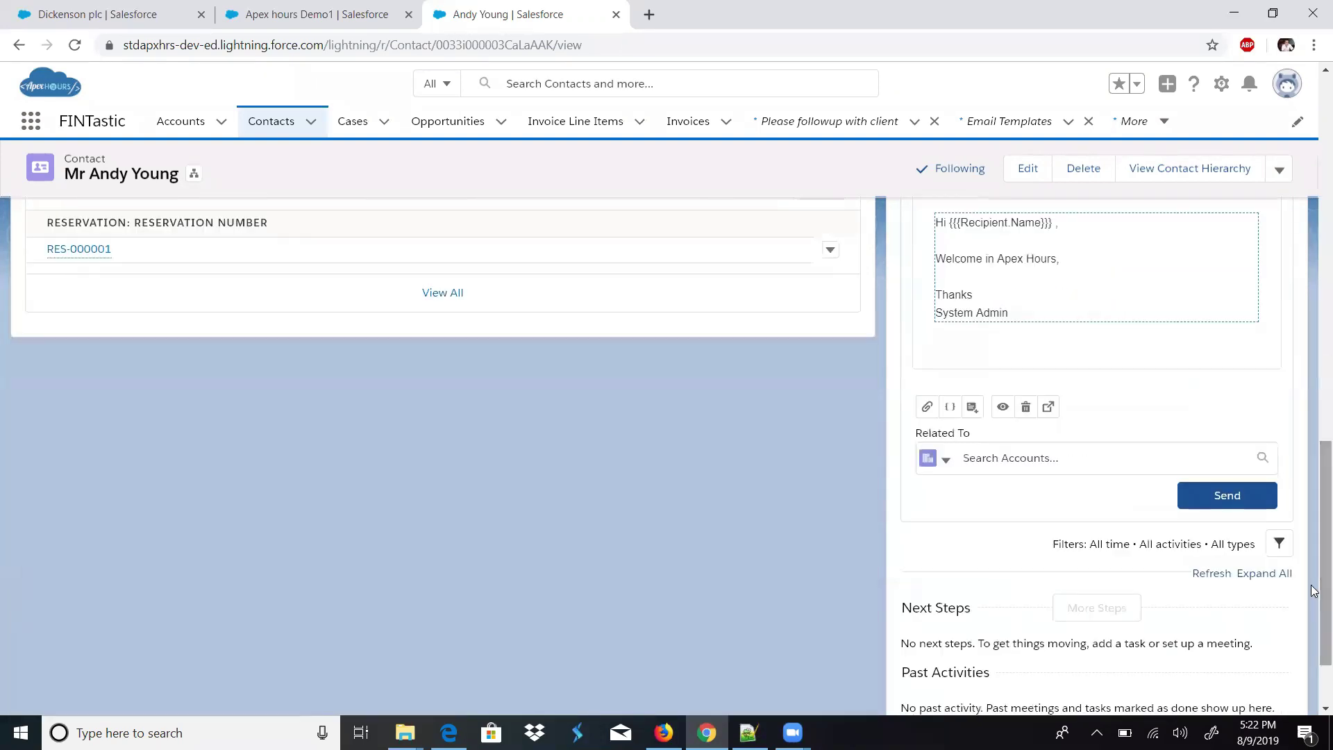
{"action": "scroll", "coordinate": [1066, 413], "scroll_direction": "up", "scroll_amount": 2}
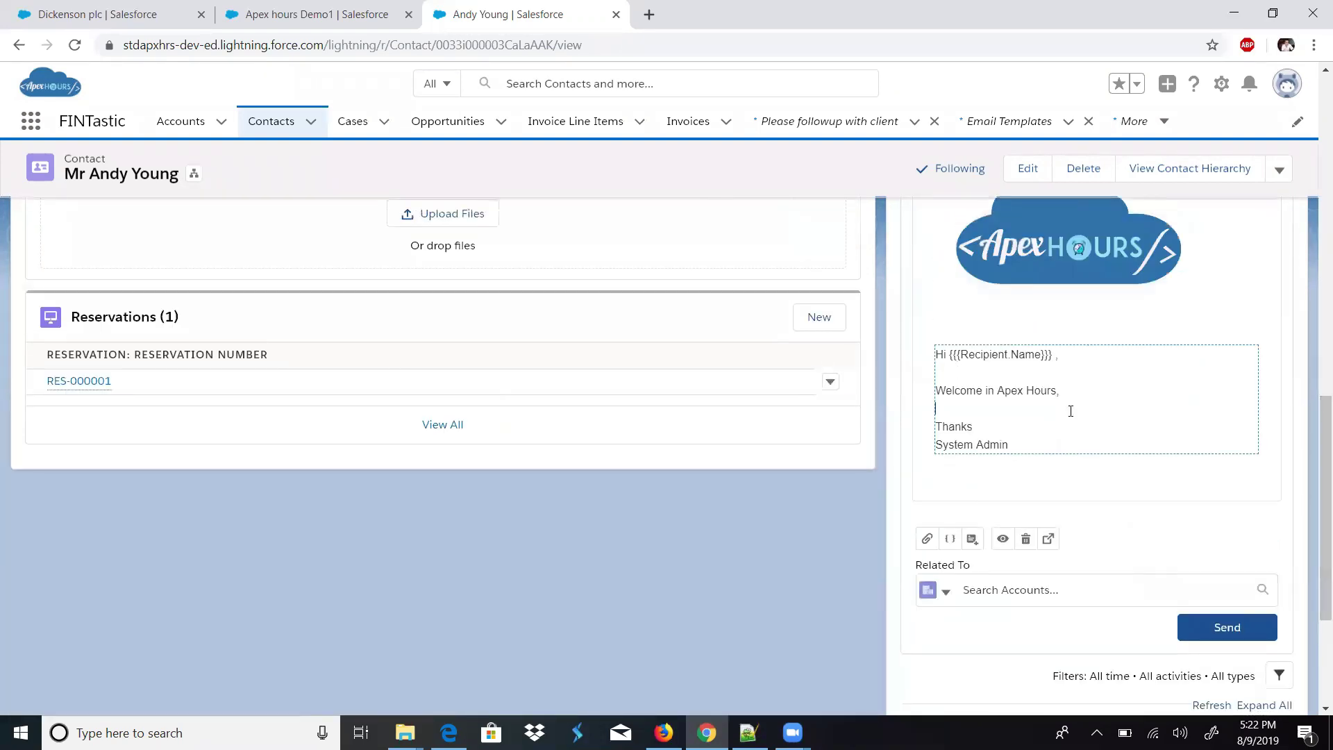
{"action": "left_click", "coordinate": [1196, 622]}
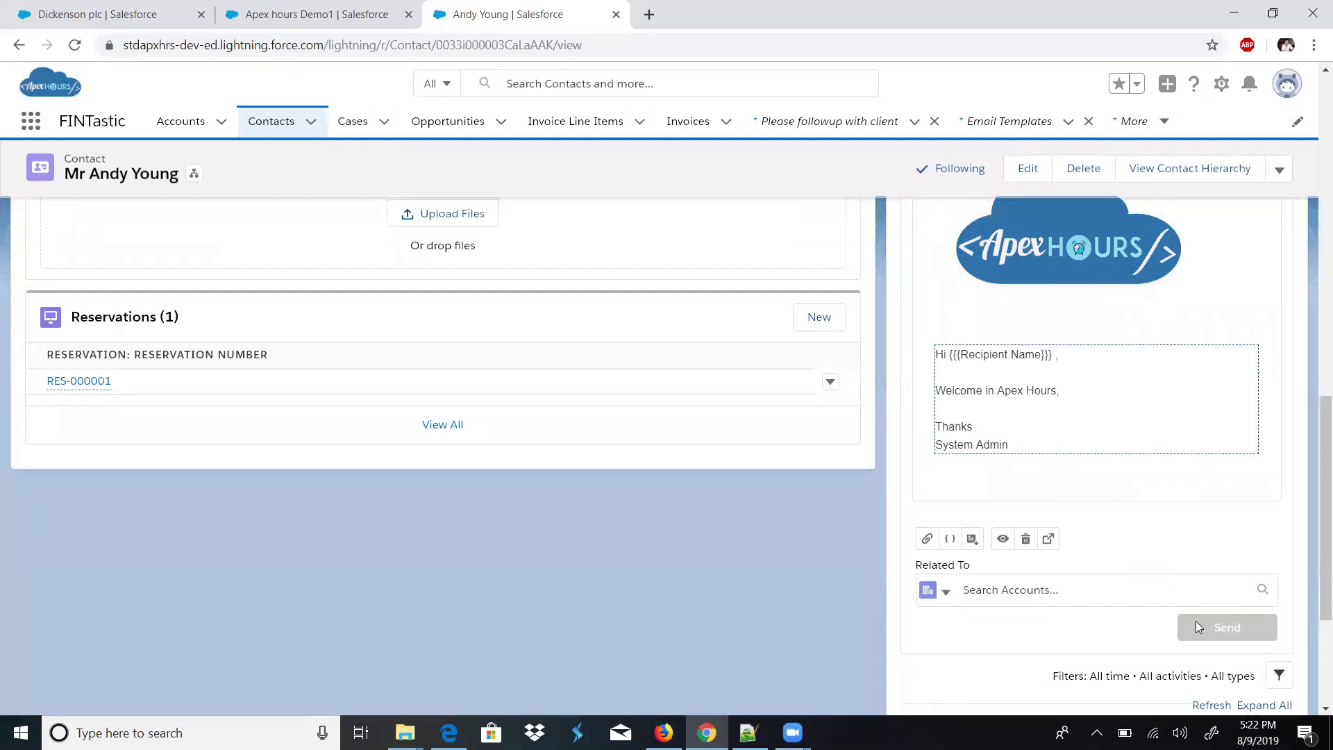
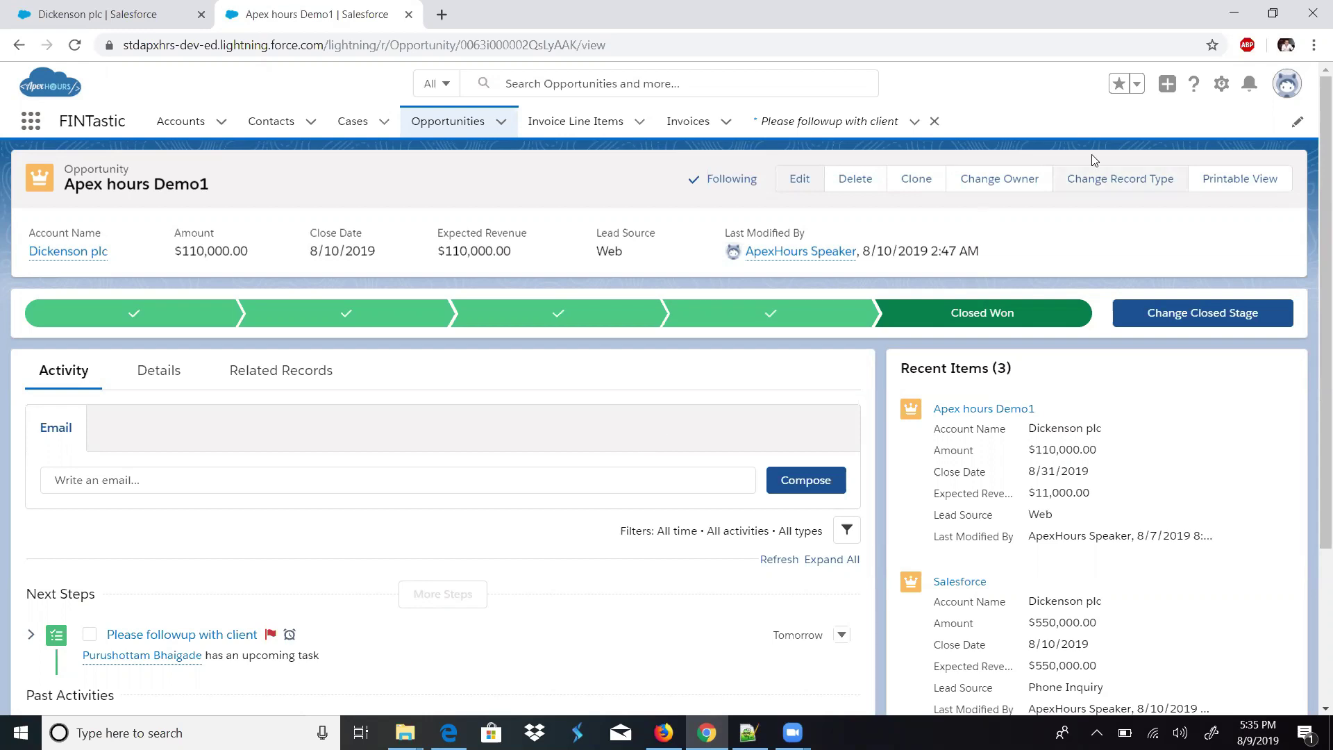
- Open Setup from the gear menu and reach Process Builder via a Quick Find search for 'Process builder'
{"action": "left_click", "coordinate": [1222, 90]}
{"action": "left_click", "coordinate": [1183, 132]}
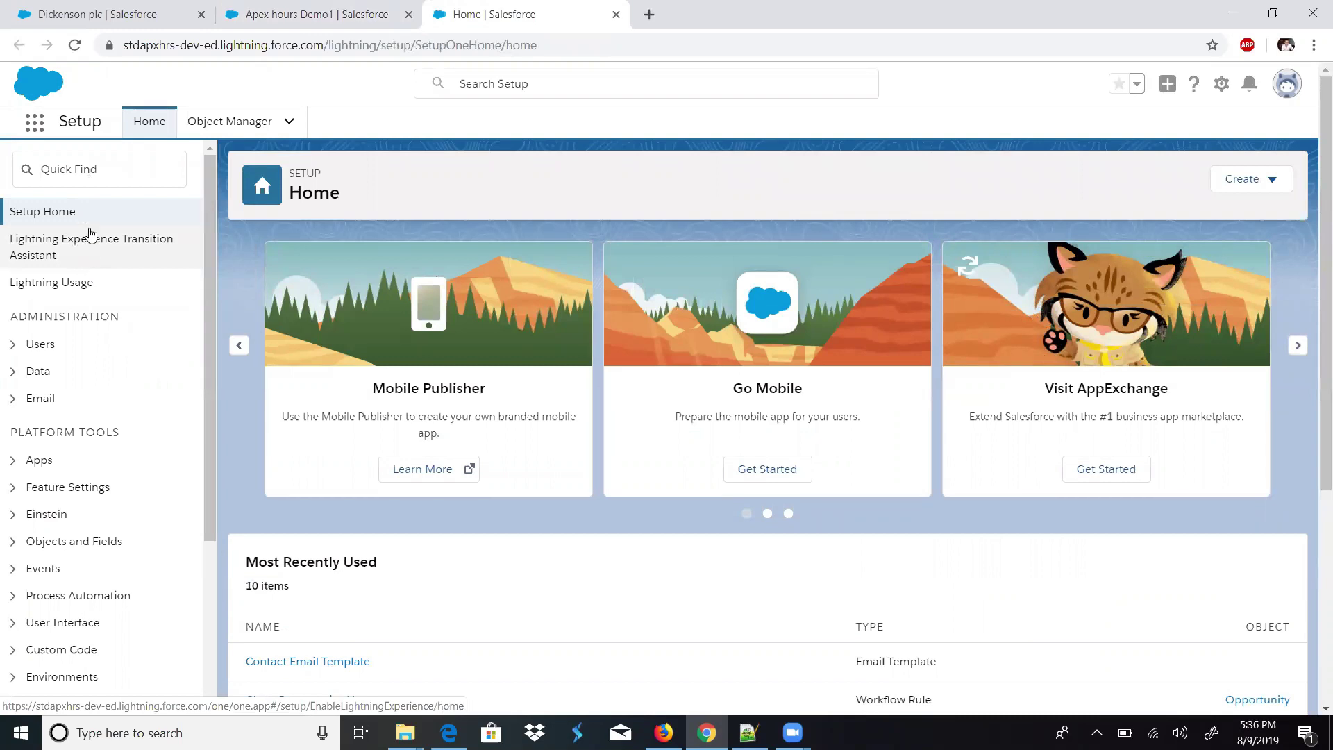
{"action": "left_click", "coordinate": [82, 165]}
{"action": "type", "text": "P"}
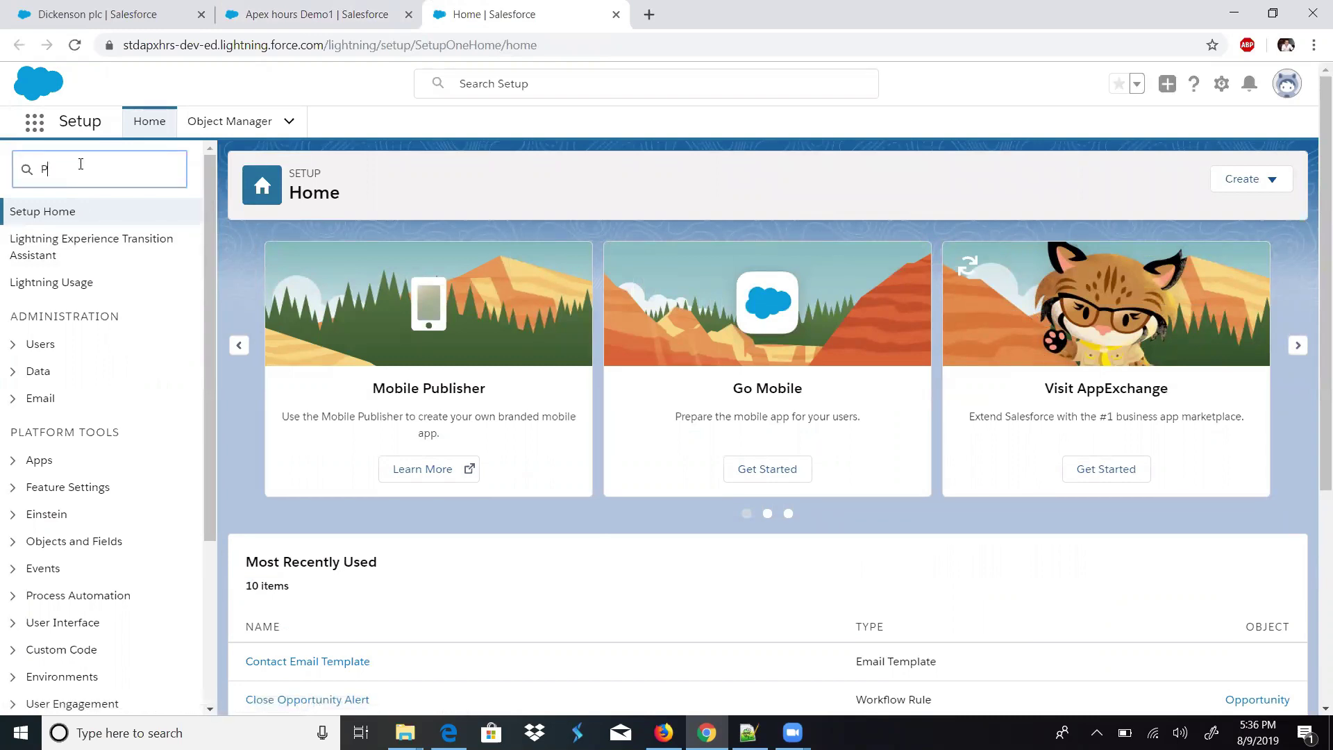
{"action": "type", "text": "roc"}
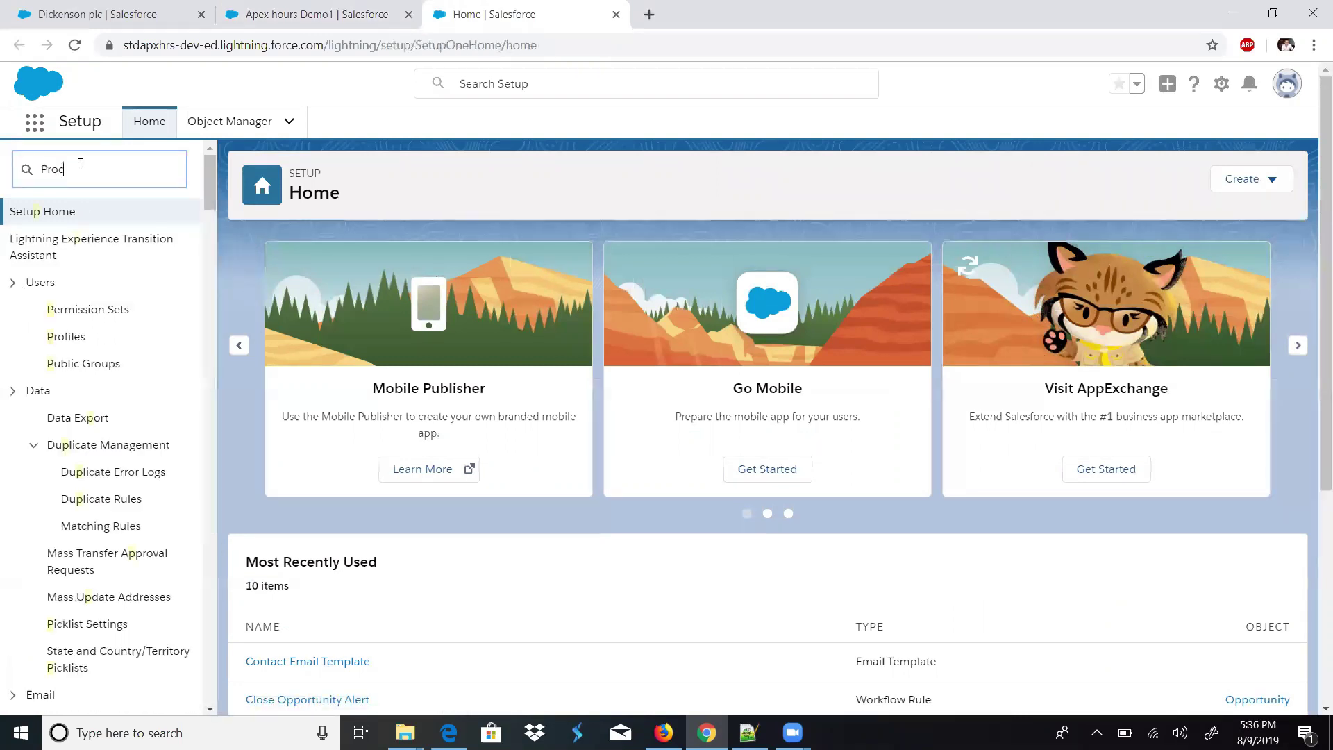
{"action": "type", "text": "ess builder"}
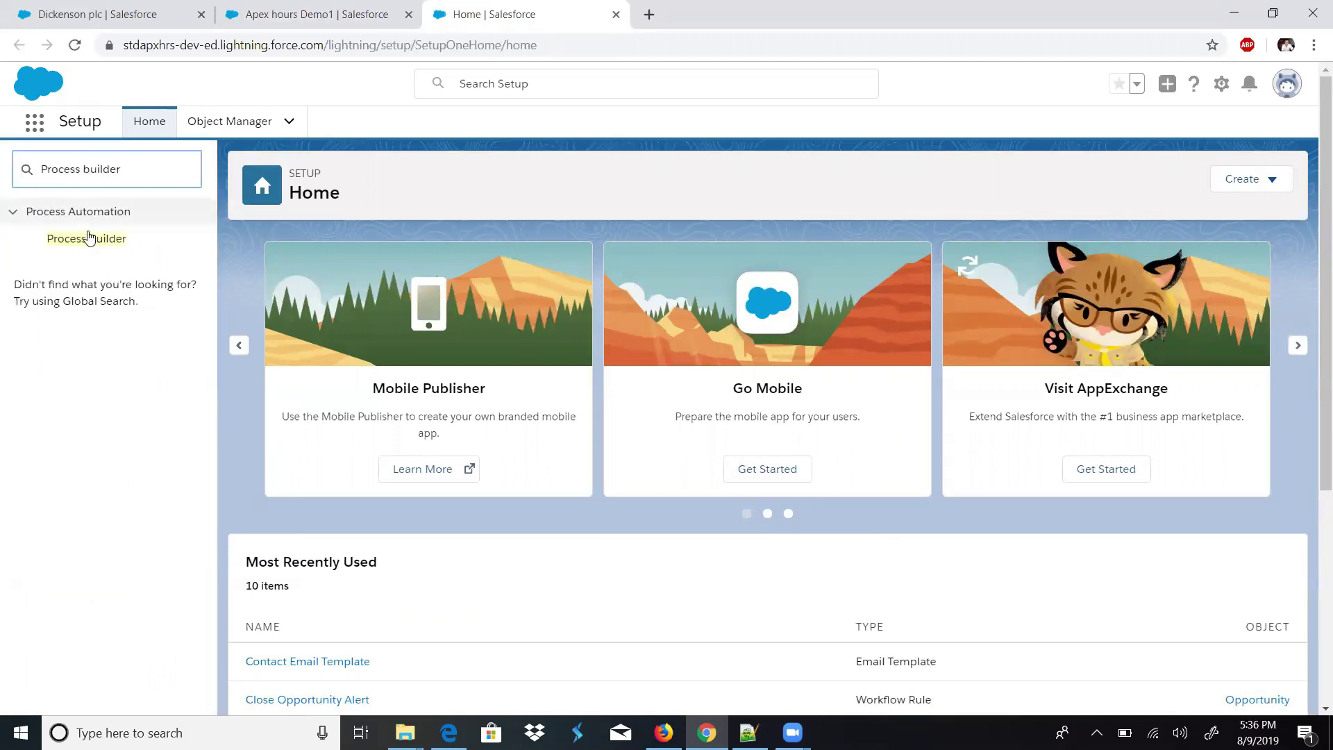
{"action": "left_click", "coordinate": [89, 238]}
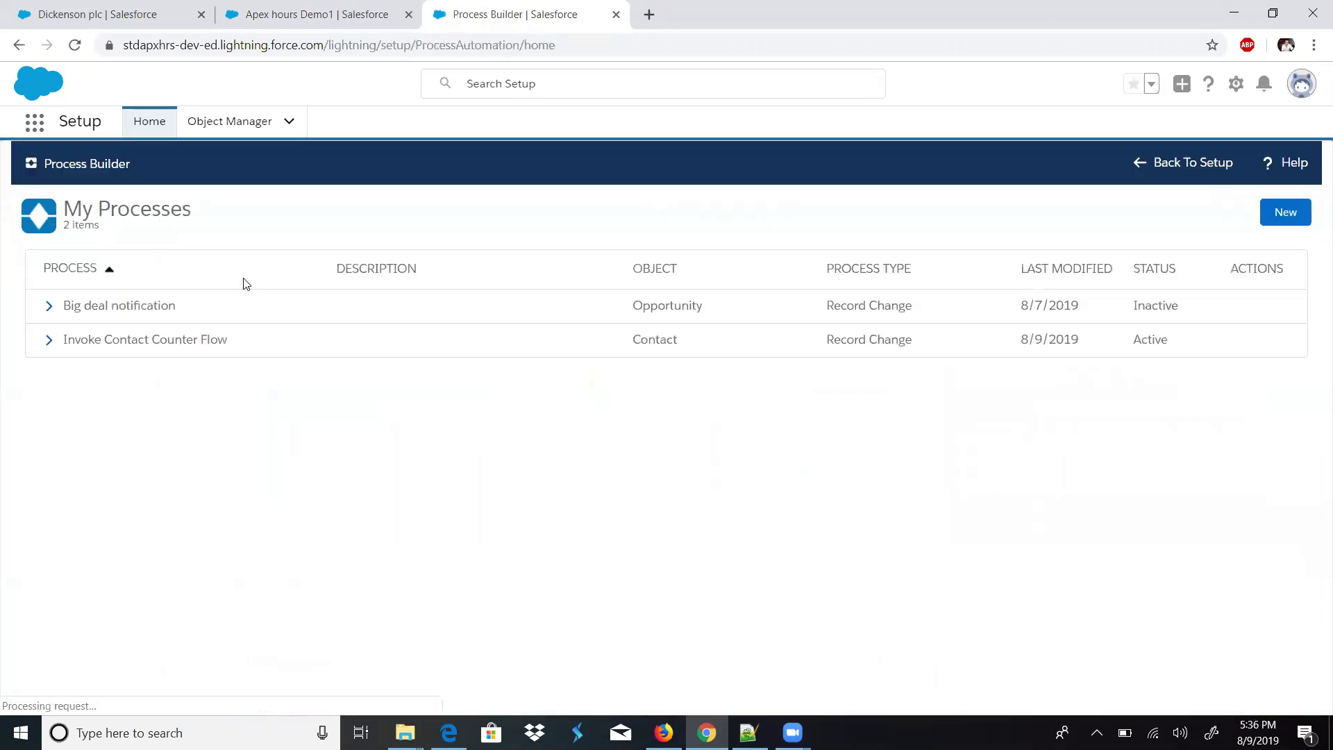
- Create and save process 'UpdateChildContacts' with no description, starting when a record changes
{"action": "left_click", "coordinate": [1275, 231]}
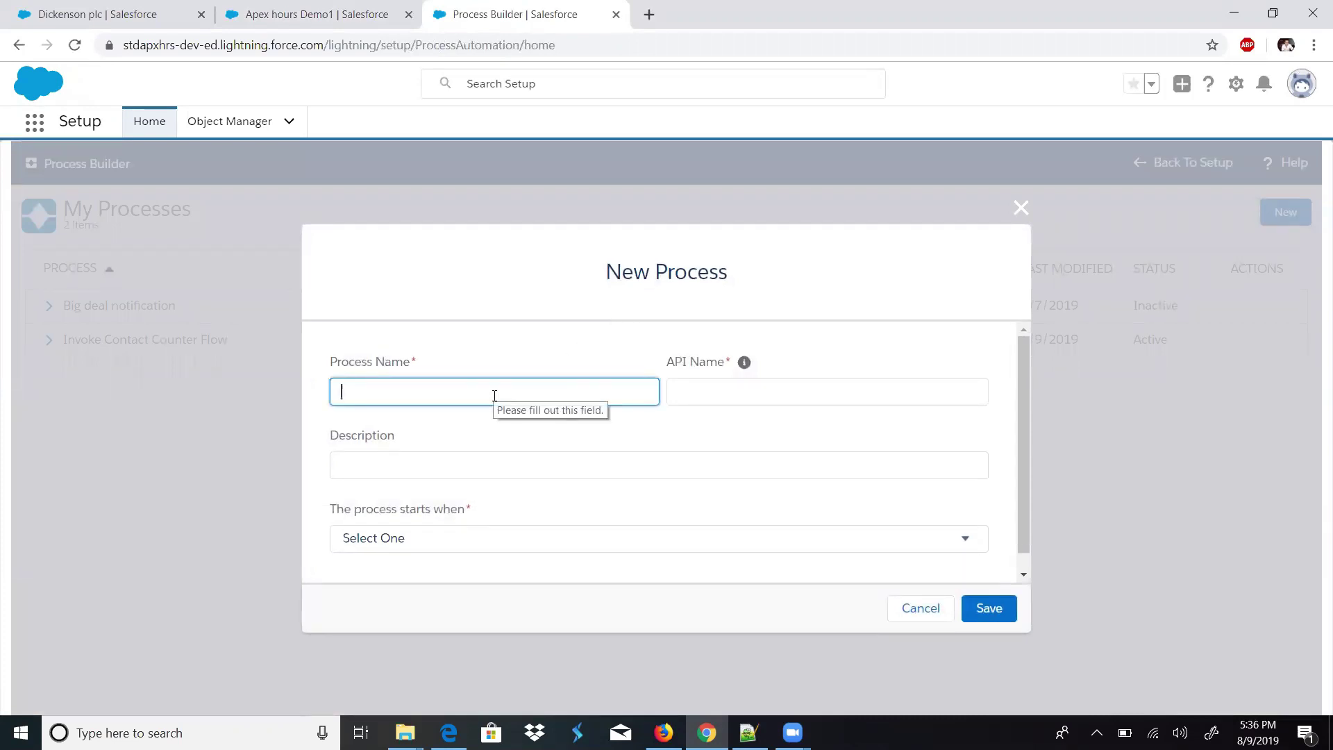
{"action": "type", "text": "UpdateChildContacts"}
{"action": "key", "text": "Tab"}
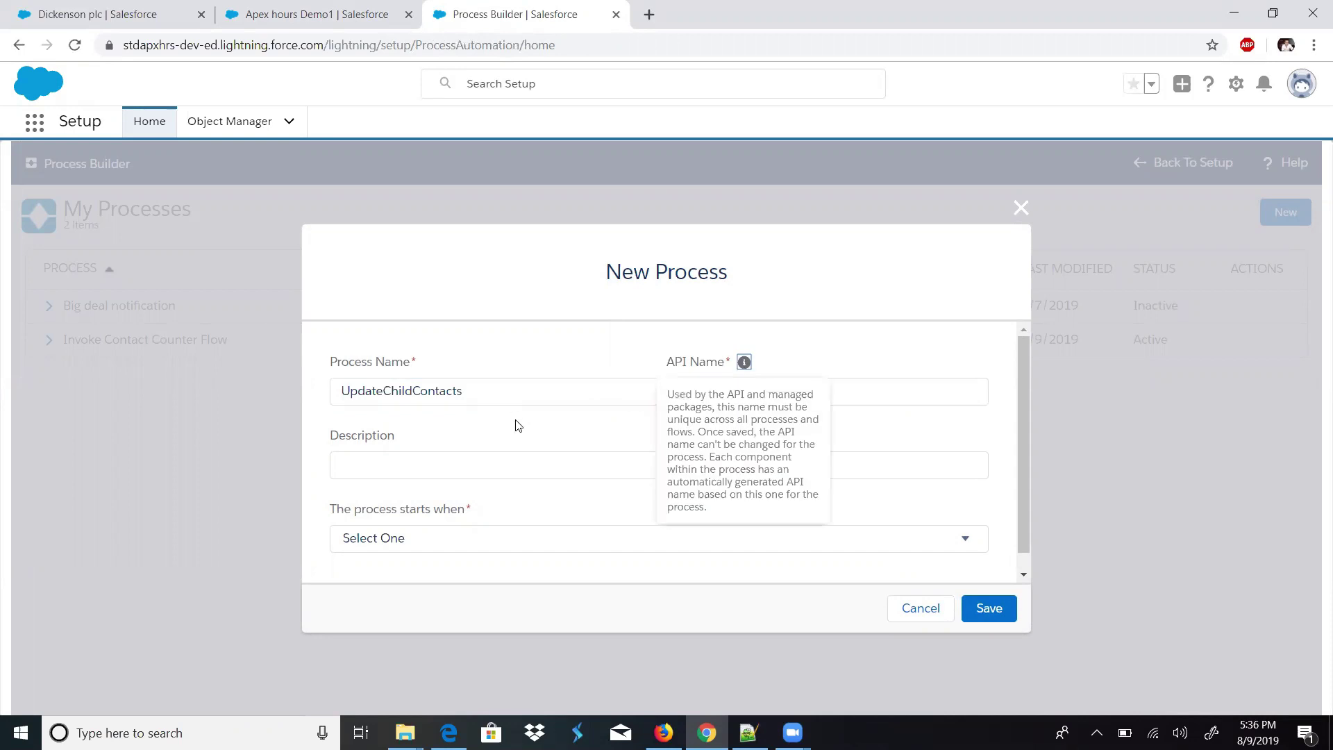
{"action": "left_click", "coordinate": [503, 459]}
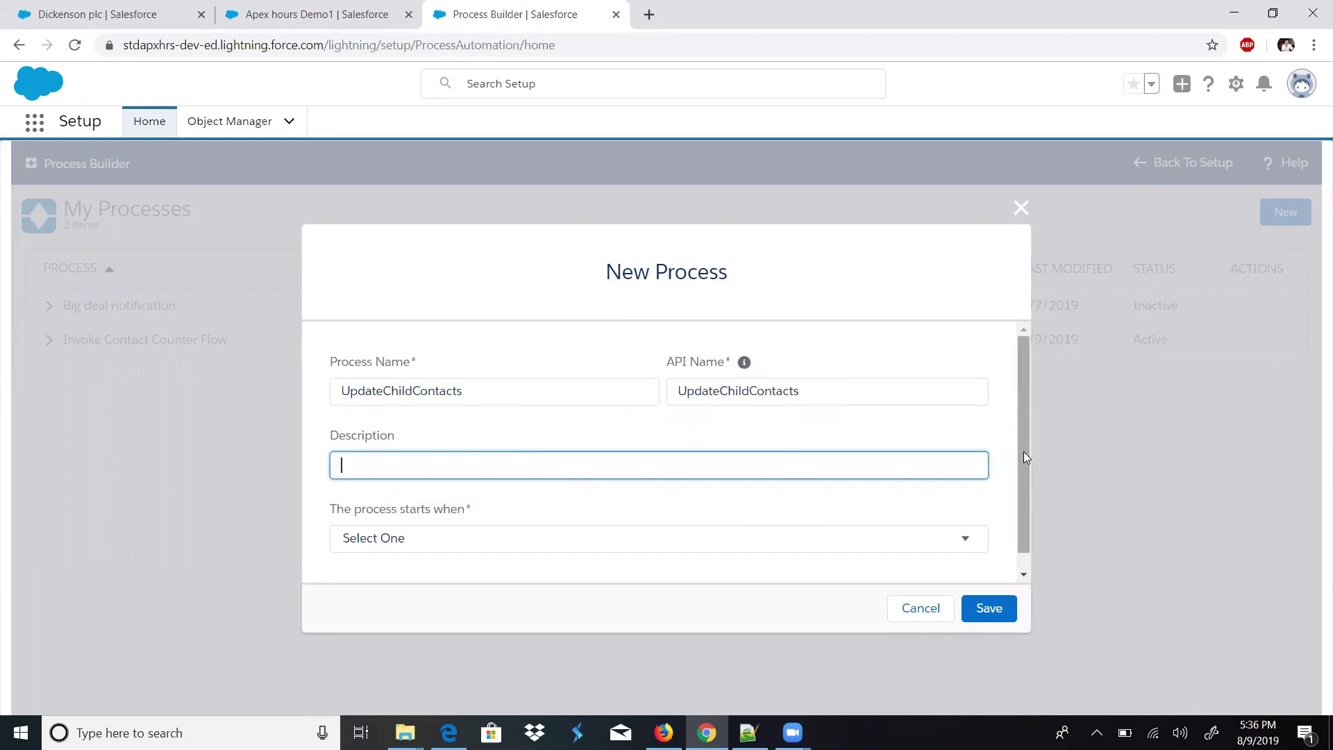
{"action": "left_click_drag", "start_coordinate": [1023, 451], "coordinate": [1023, 481]}
{"action": "left_click", "coordinate": [603, 448]}
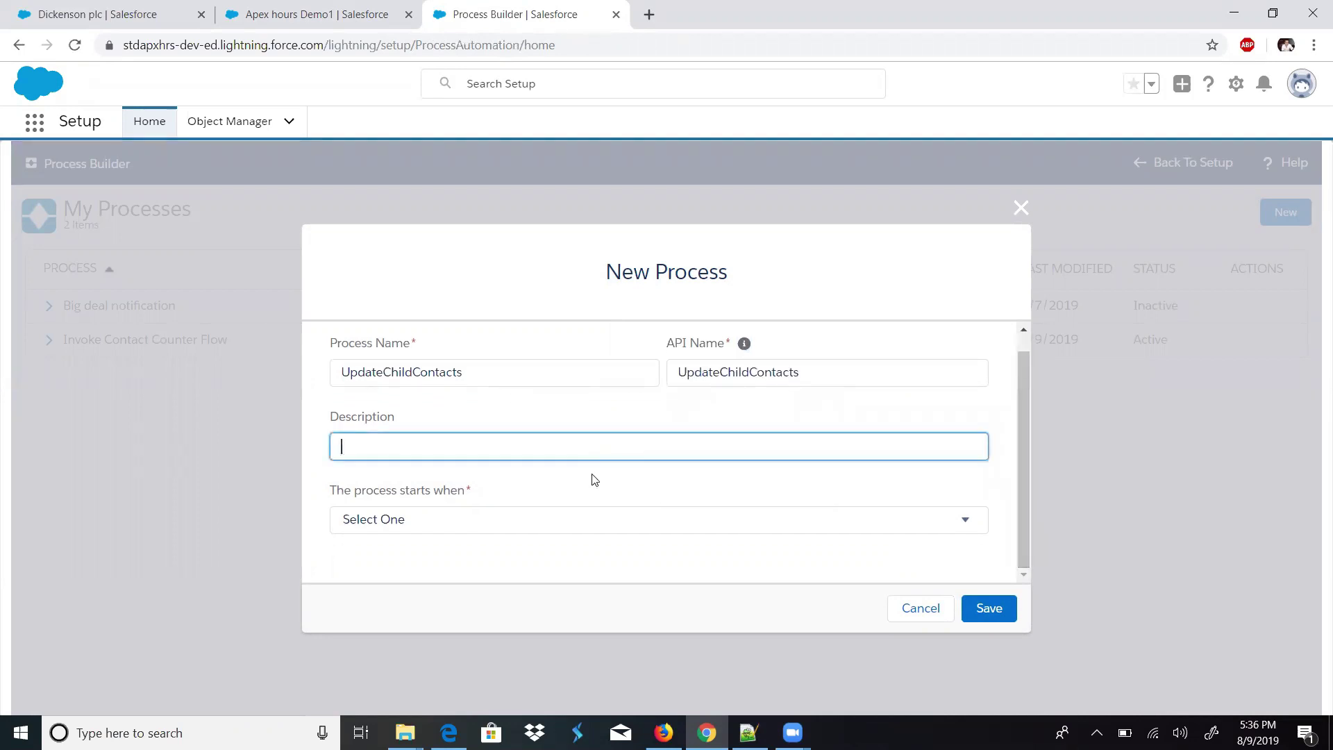
{"action": "left_click", "coordinate": [592, 479]}
{"action": "left_click", "coordinate": [571, 518]}
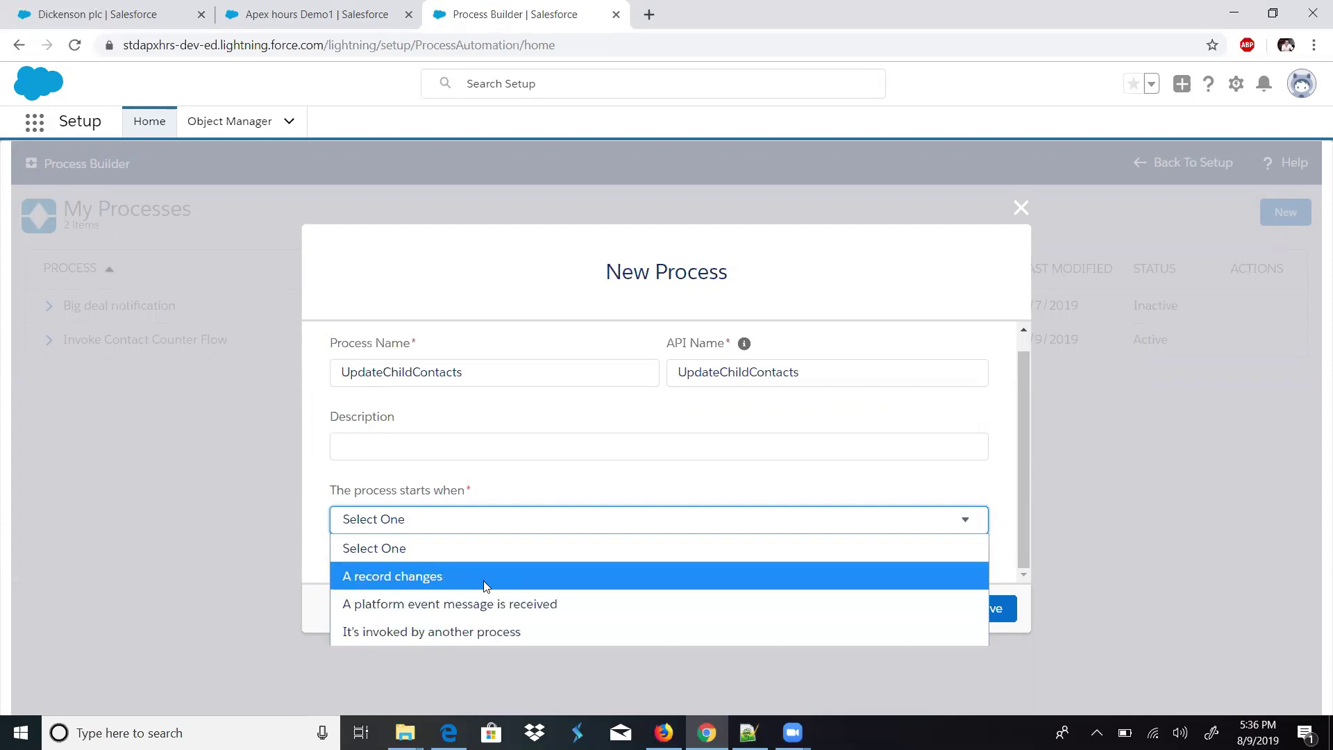
{"action": "left_click", "coordinate": [483, 581]}
{"action": "left_click", "coordinate": [972, 607]}
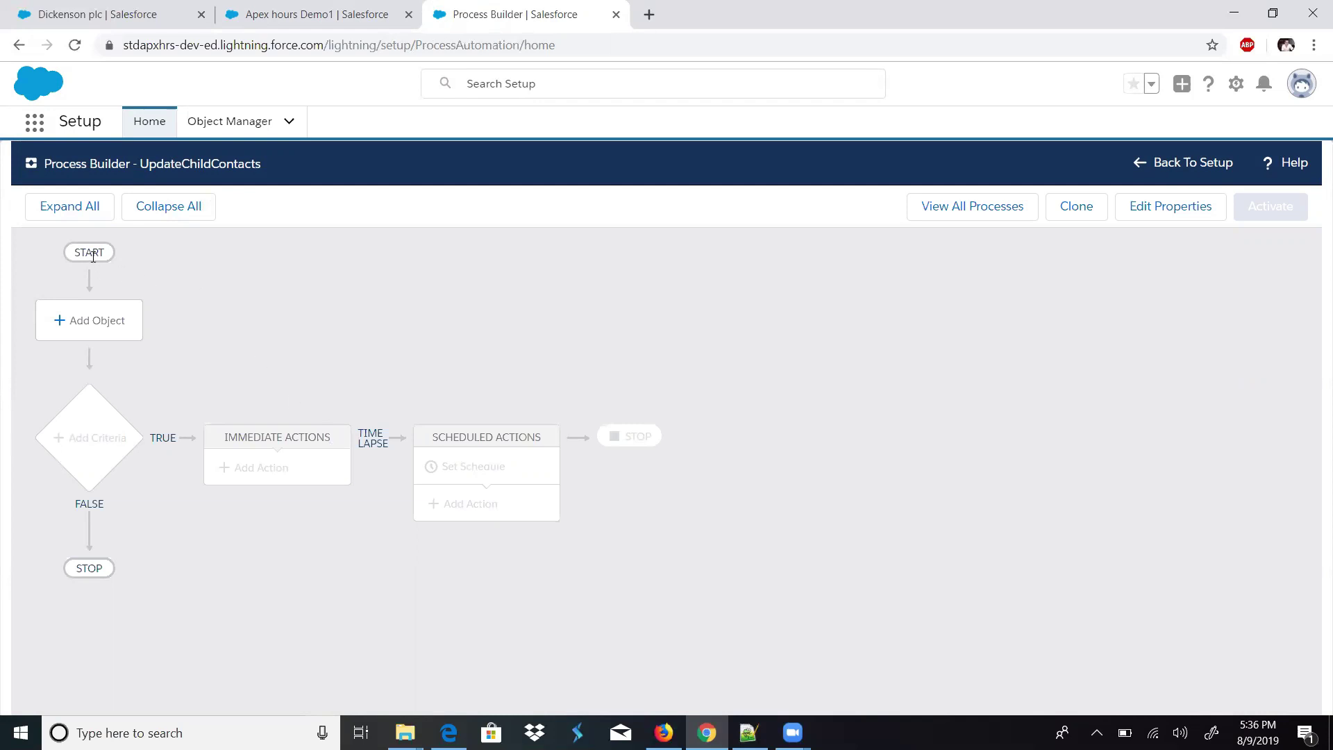
- Set the process object to Account, triggered when a record is created or edited
{"action": "left_click", "coordinate": [78, 324]}
{"action": "left_click", "coordinate": [819, 338]}
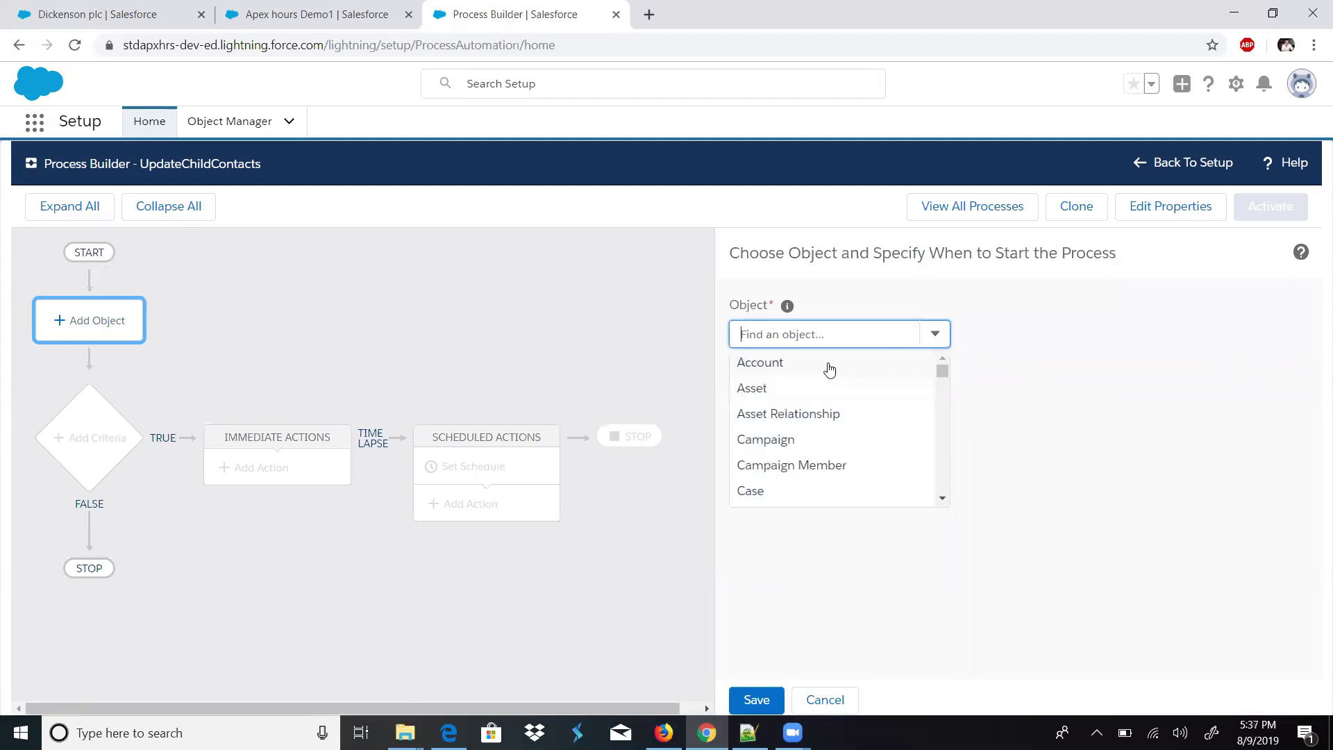
{"action": "left_click", "coordinate": [816, 368]}
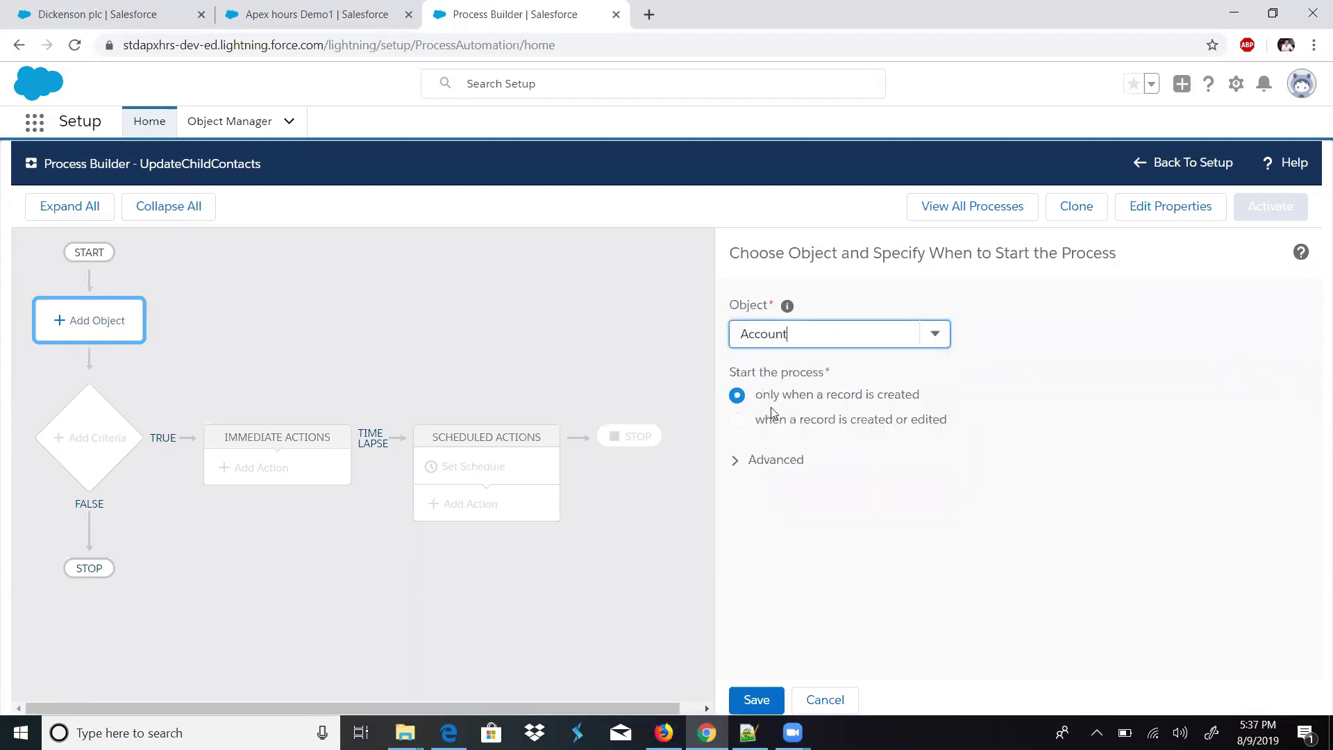
{"action": "left_click", "coordinate": [842, 421]}
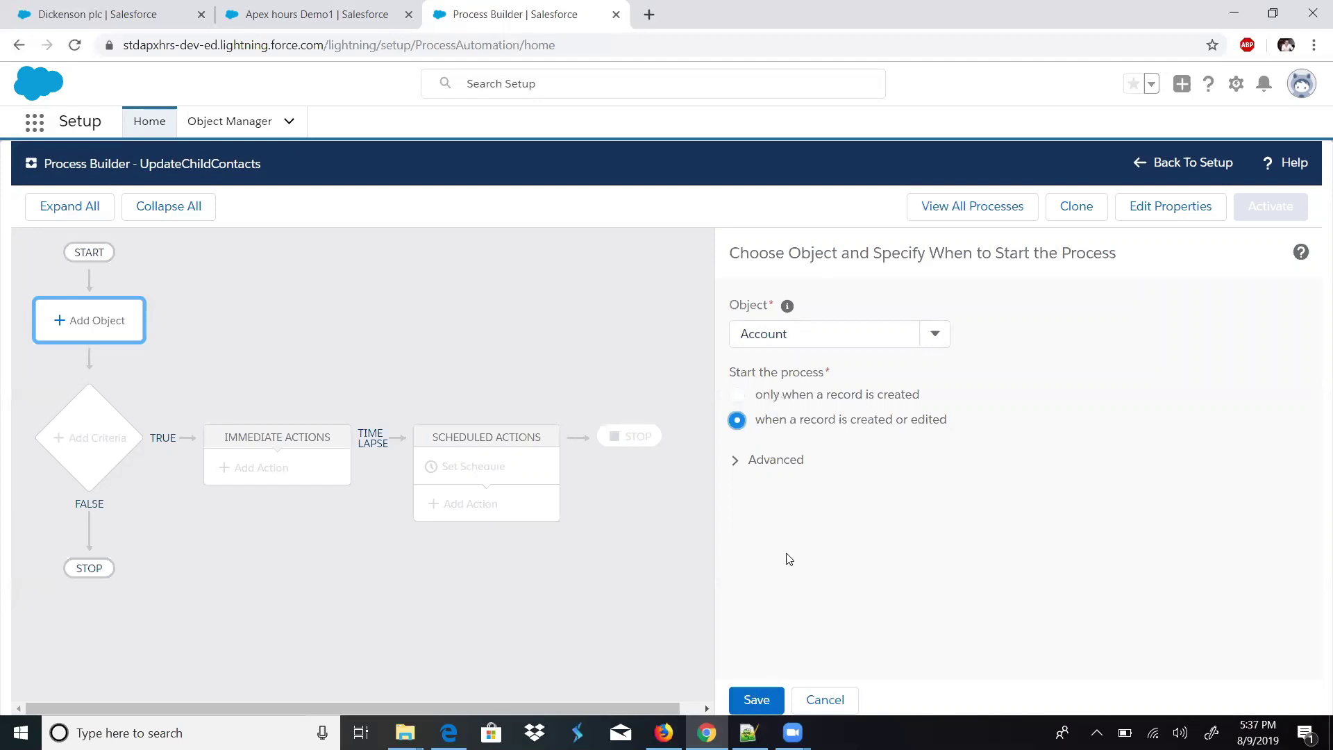
{"action": "left_click", "coordinate": [756, 699]}
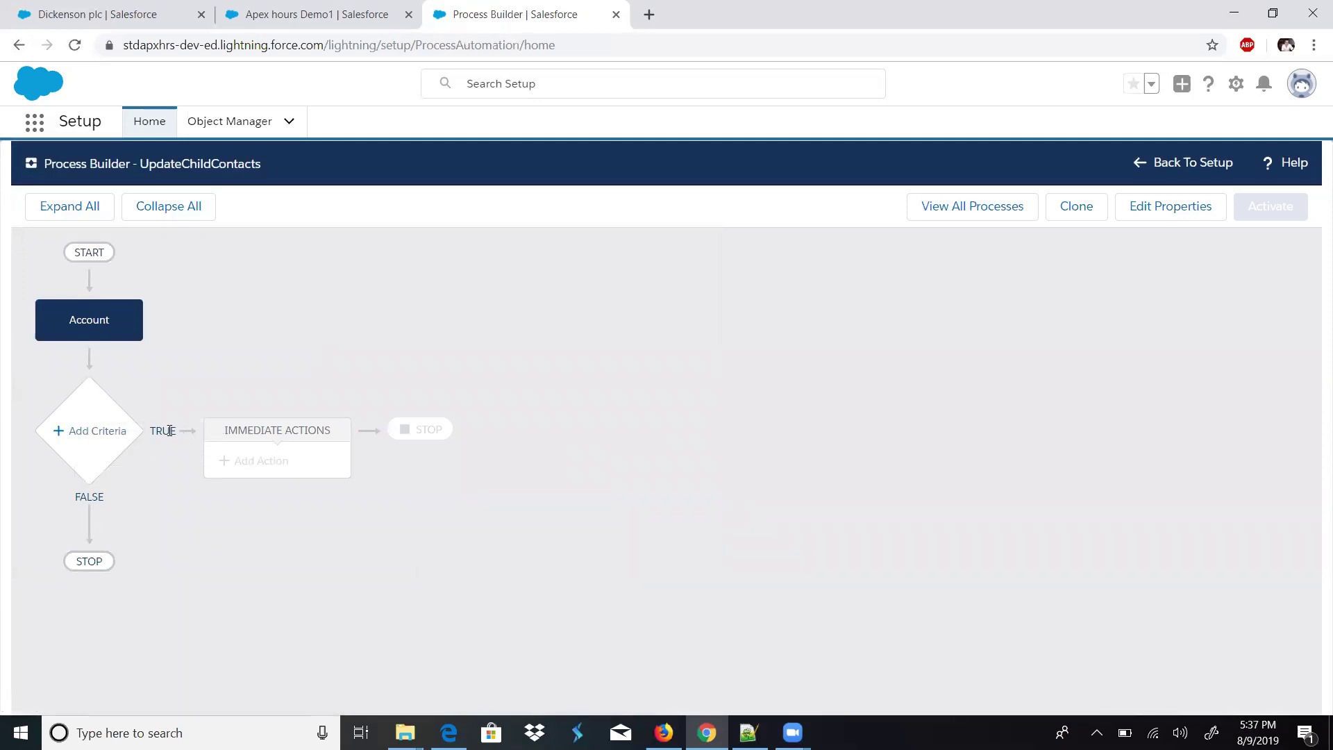
{"action": "triple_click", "coordinate": [235, 426]}
{"action": "triple_click", "coordinate": [246, 425]}
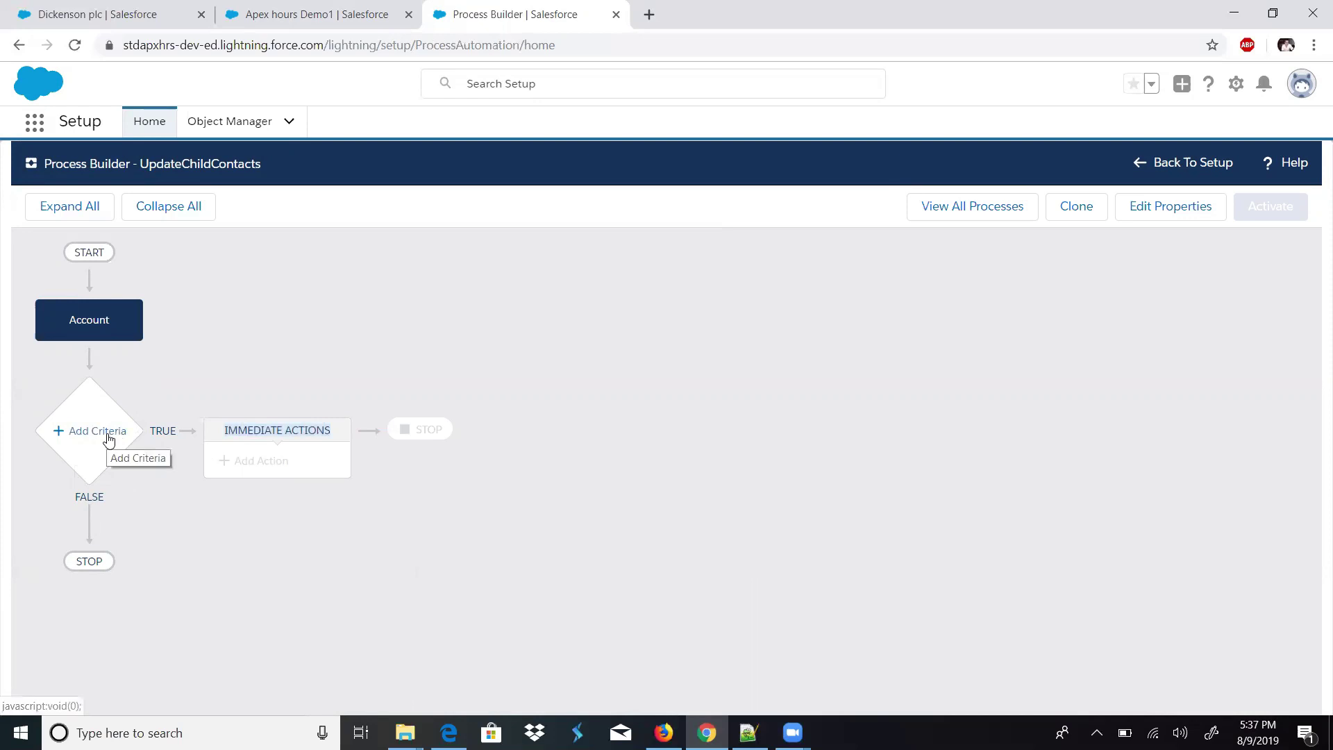
- Add a criteria named 'OnAccountAddressChange' that uses 'Conditions are met'
{"action": "left_click", "coordinate": [106, 435]}
{"action": "left_click", "coordinate": [715, 338]}
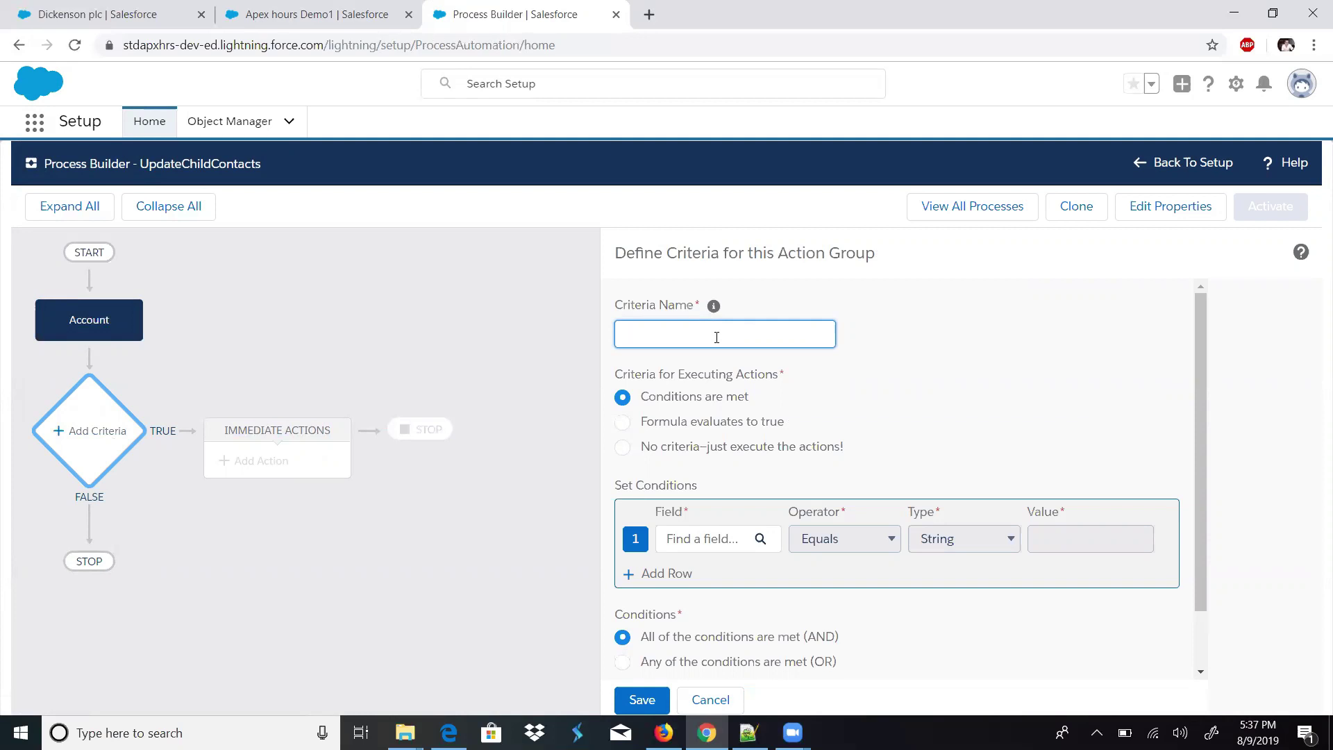
{"action": "type", "text": "U"}
{"action": "key", "text": "BackSpace"}
{"action": "type", "text": "OnAccountAddressChange"}
{"action": "key", "text": "ctrl+a"}
{"action": "left_click", "coordinate": [809, 386]}
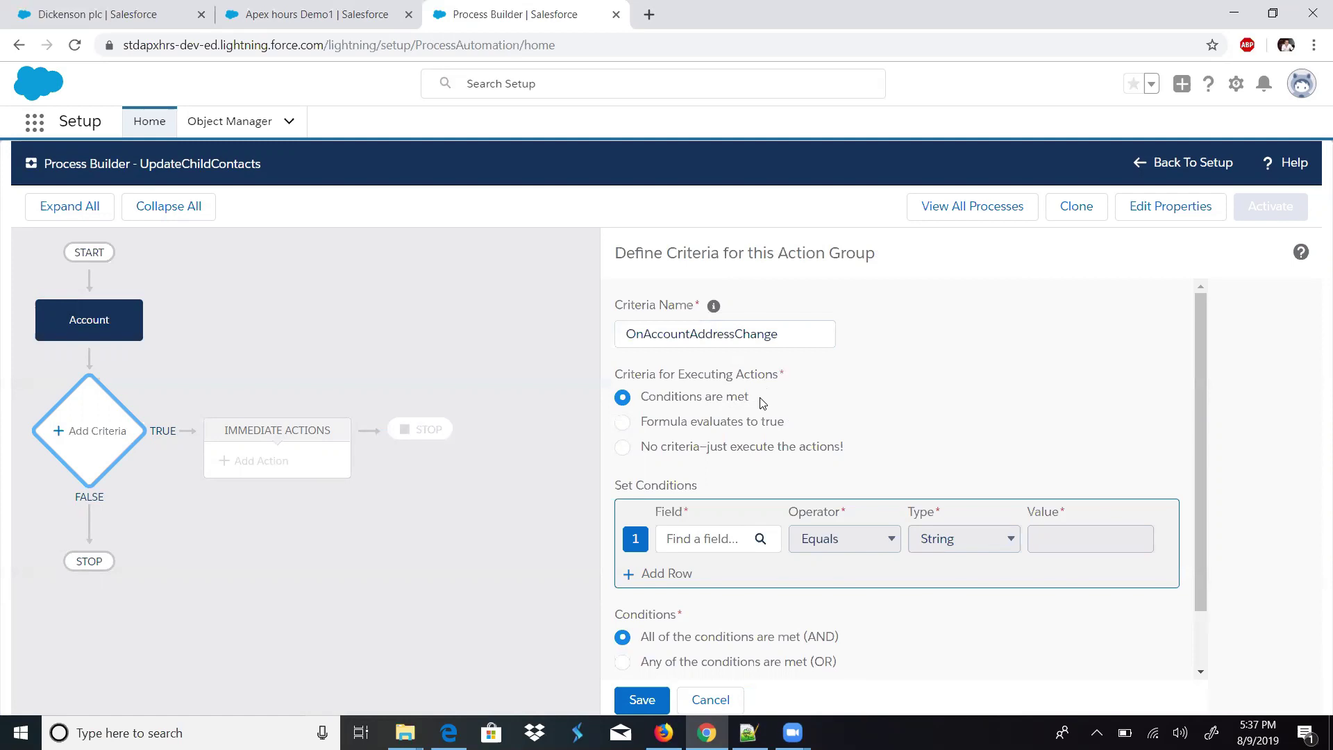
{"action": "left_click_drag", "start_coordinate": [641, 421], "coordinate": [685, 408]}
{"action": "left_click", "coordinate": [701, 446]}
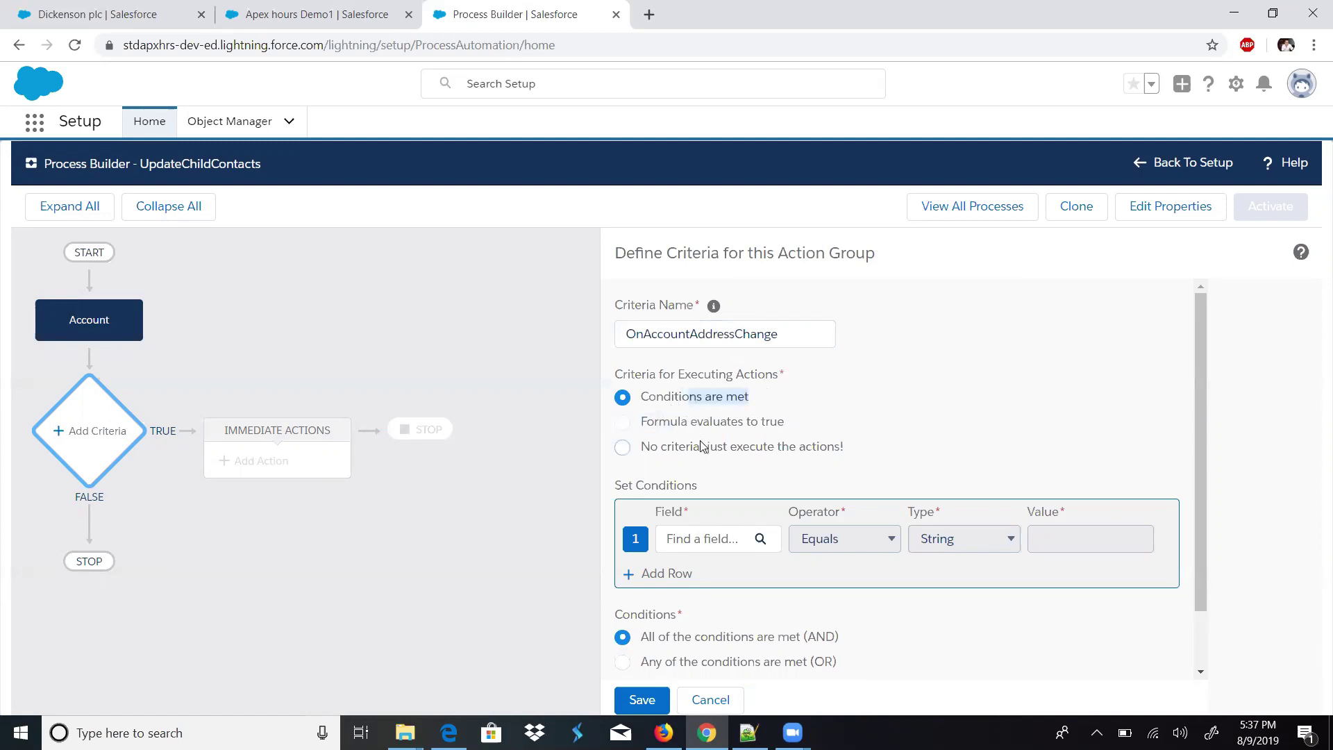
{"action": "left_click", "coordinate": [688, 429]}
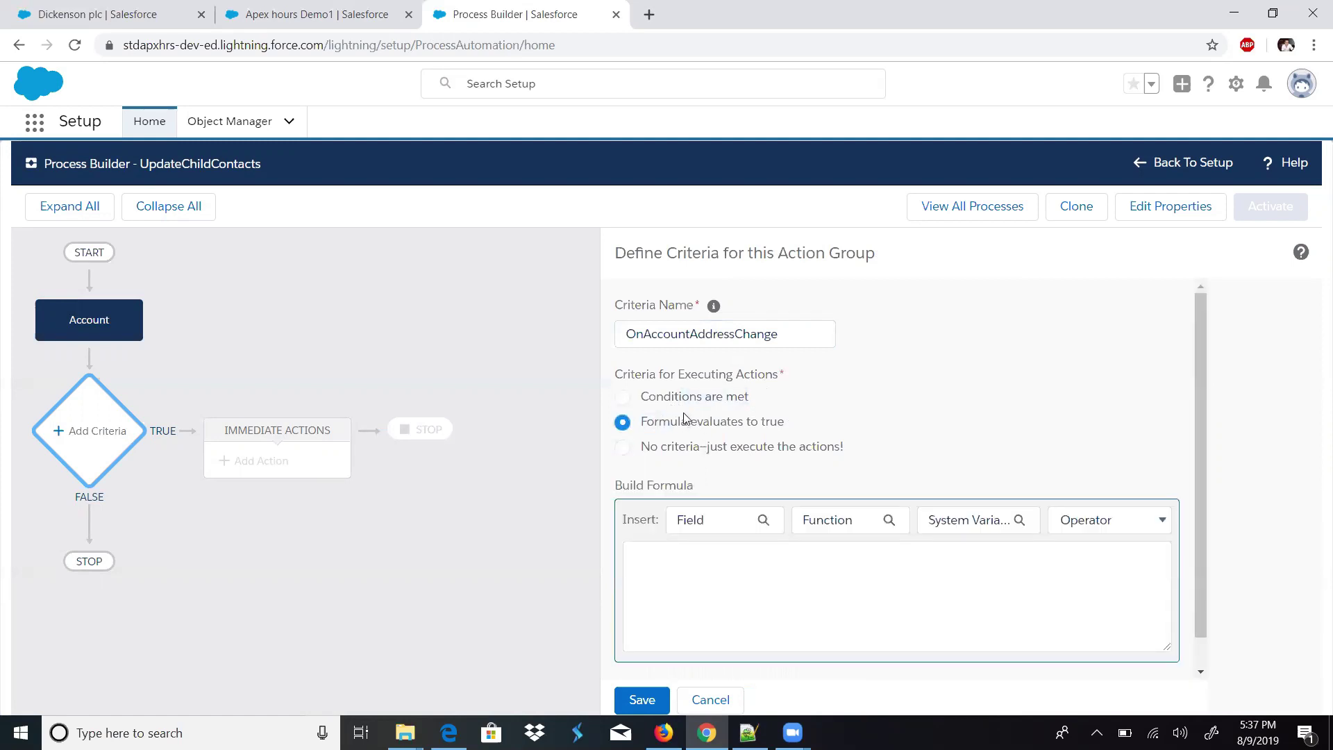
{"action": "left_click", "coordinate": [681, 402]}
- Set the condition to Billing Country, operator 'Is changed', value True
{"action": "left_click_drag", "start_coordinate": [1195, 483], "coordinate": [1196, 537]}
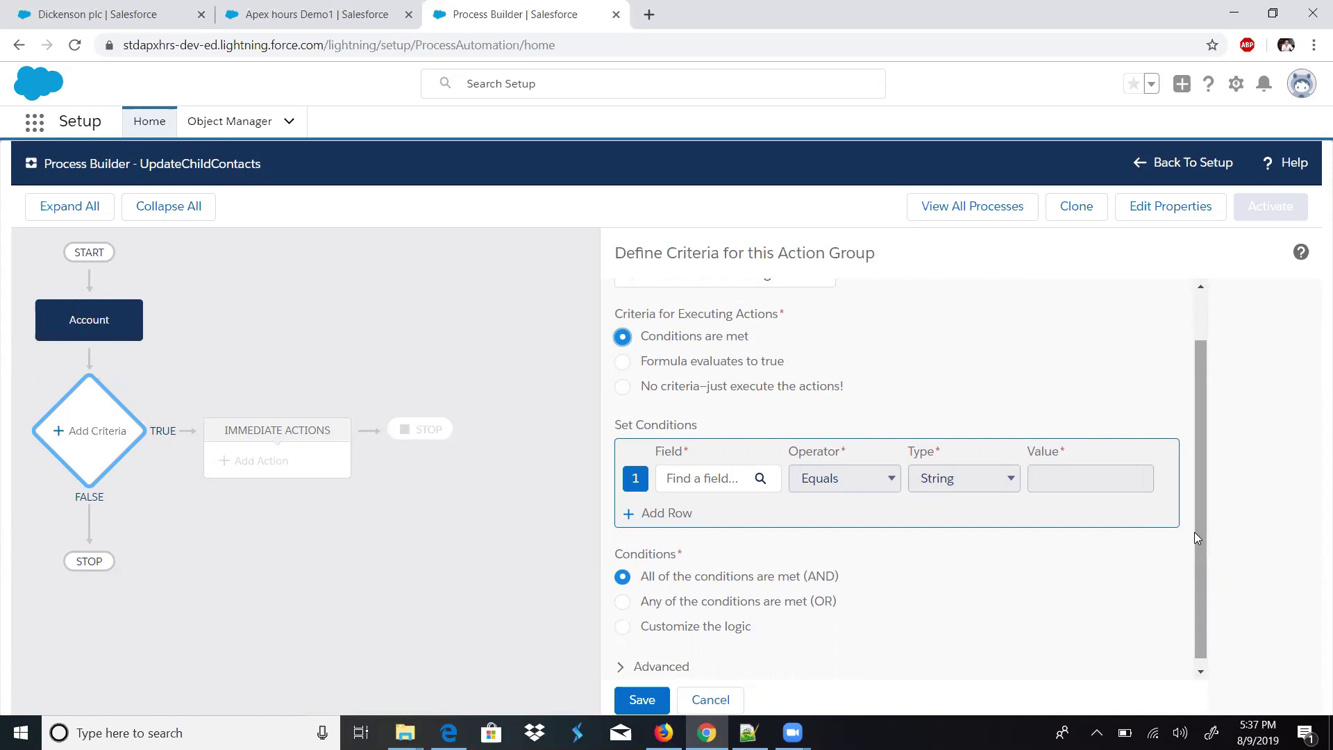
{"action": "left_click", "coordinate": [762, 481]}
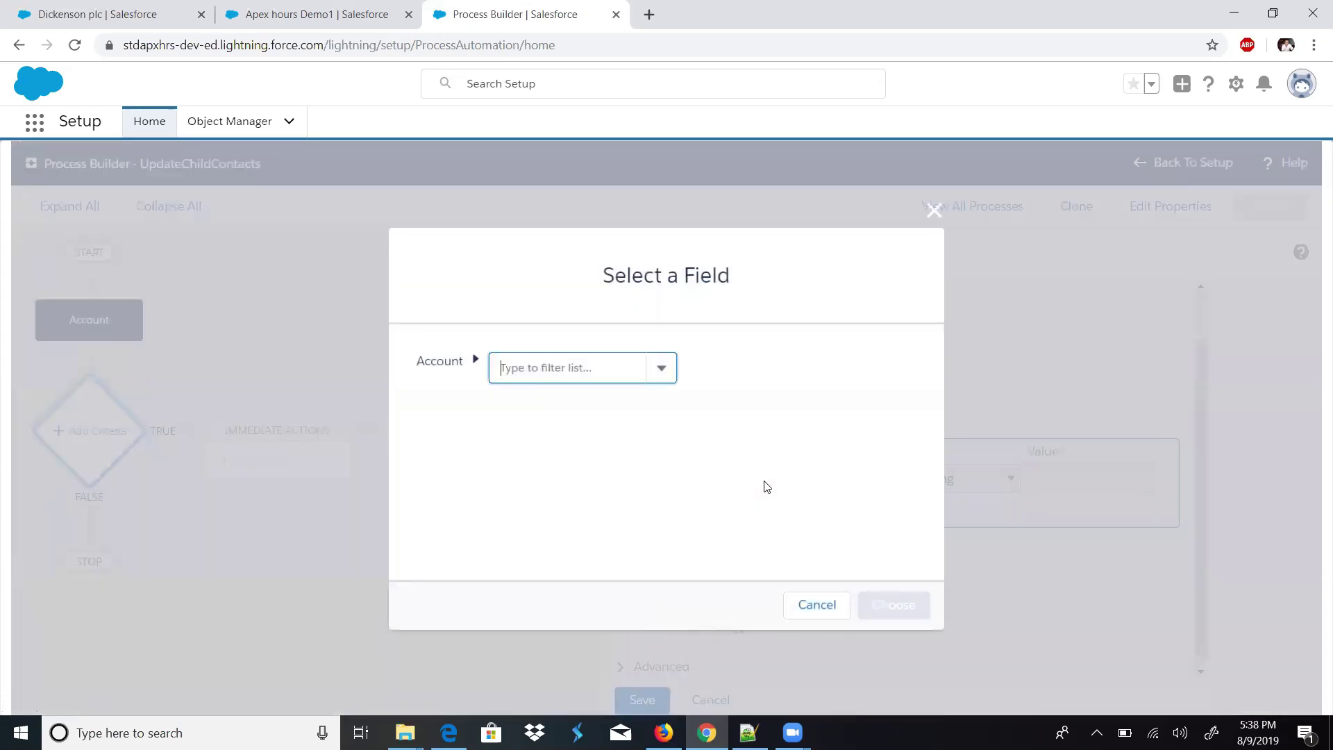
{"action": "type", "text": "coun"}
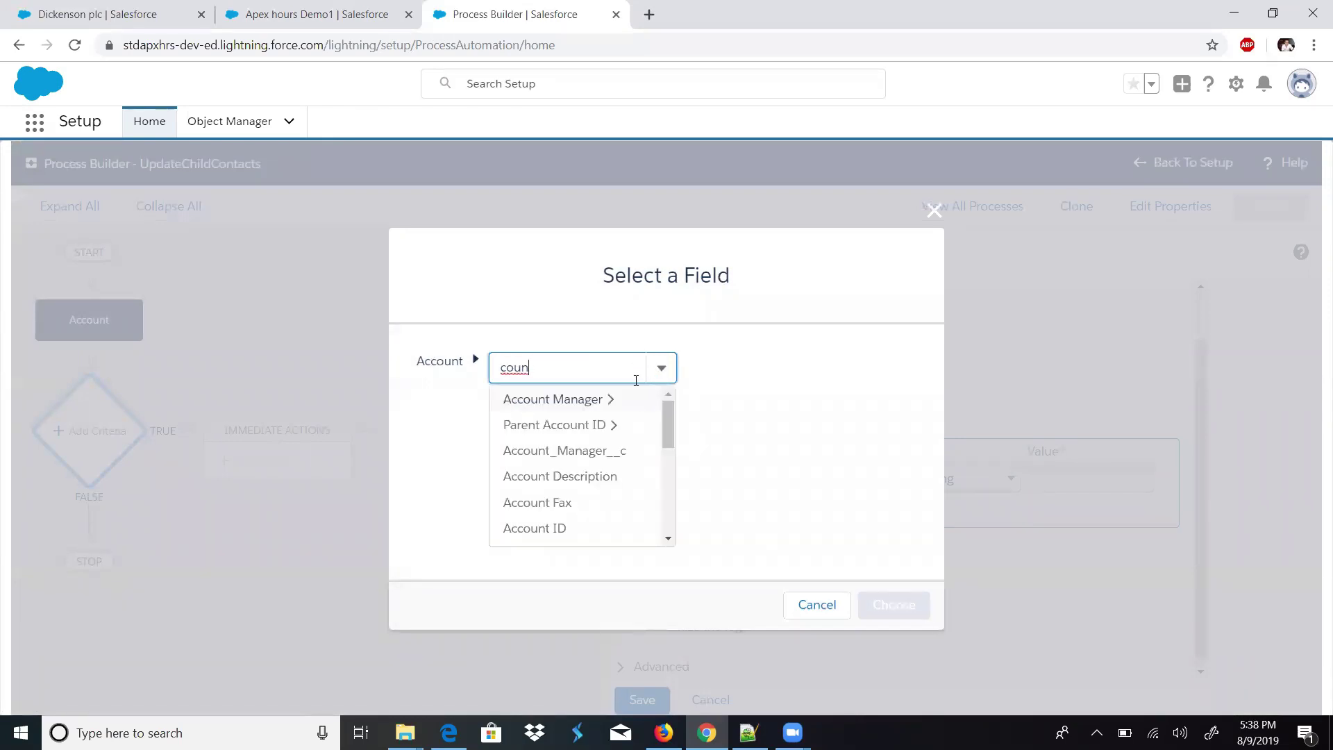
{"action": "left_click_drag", "start_coordinate": [665, 415], "coordinate": [662, 505]}
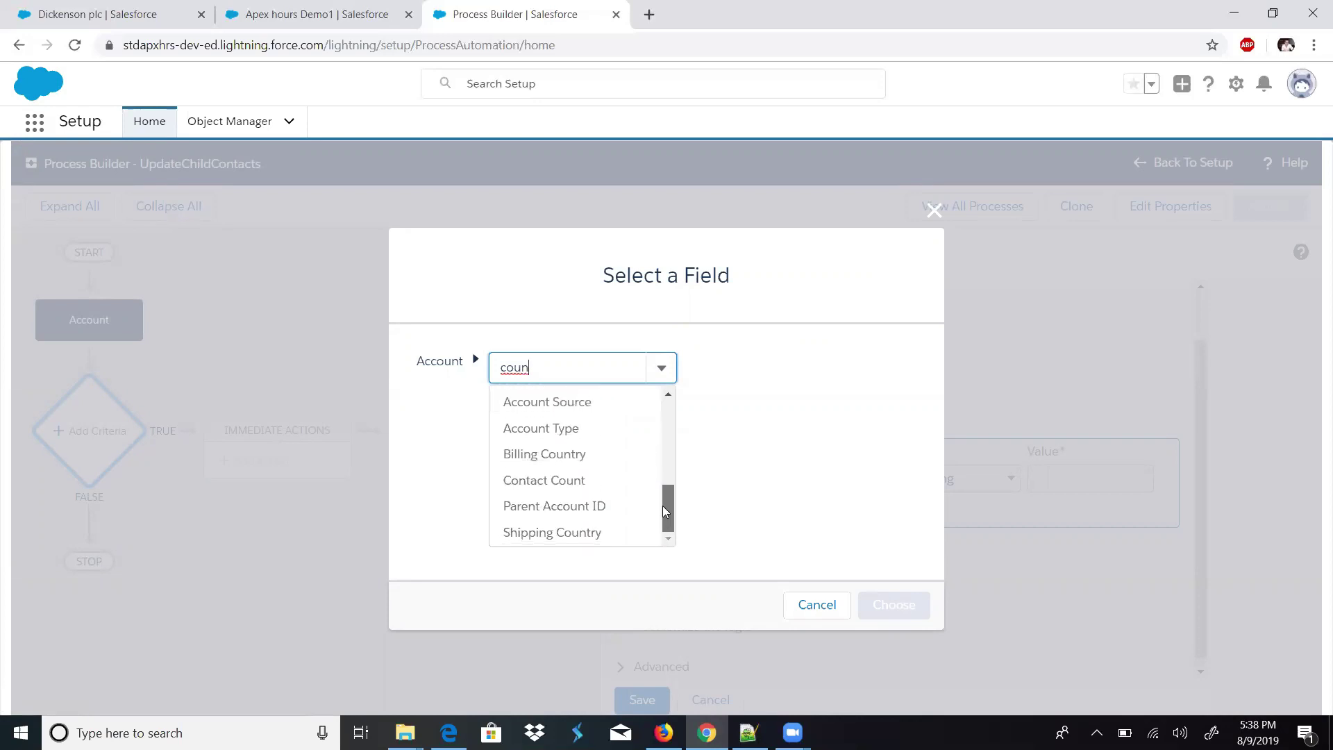
{"action": "left_click", "coordinate": [598, 455]}
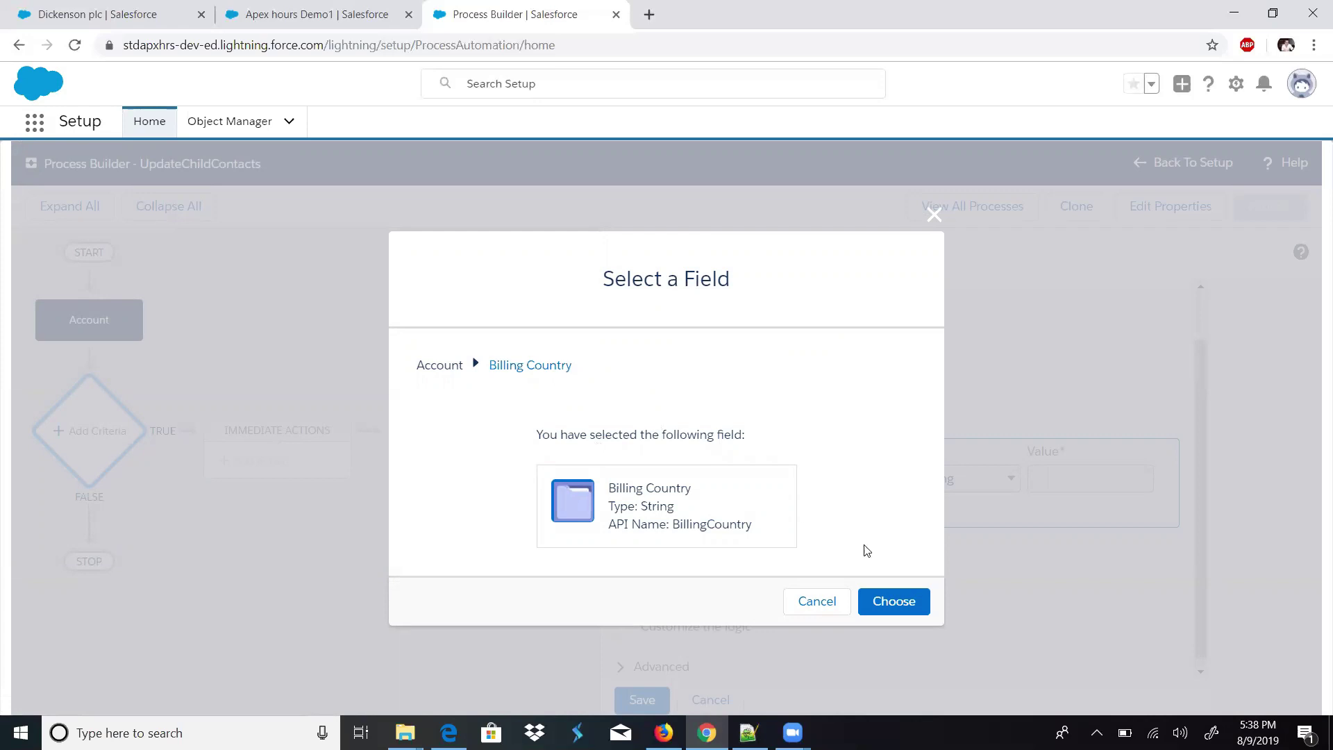
{"action": "left_click", "coordinate": [888, 601]}
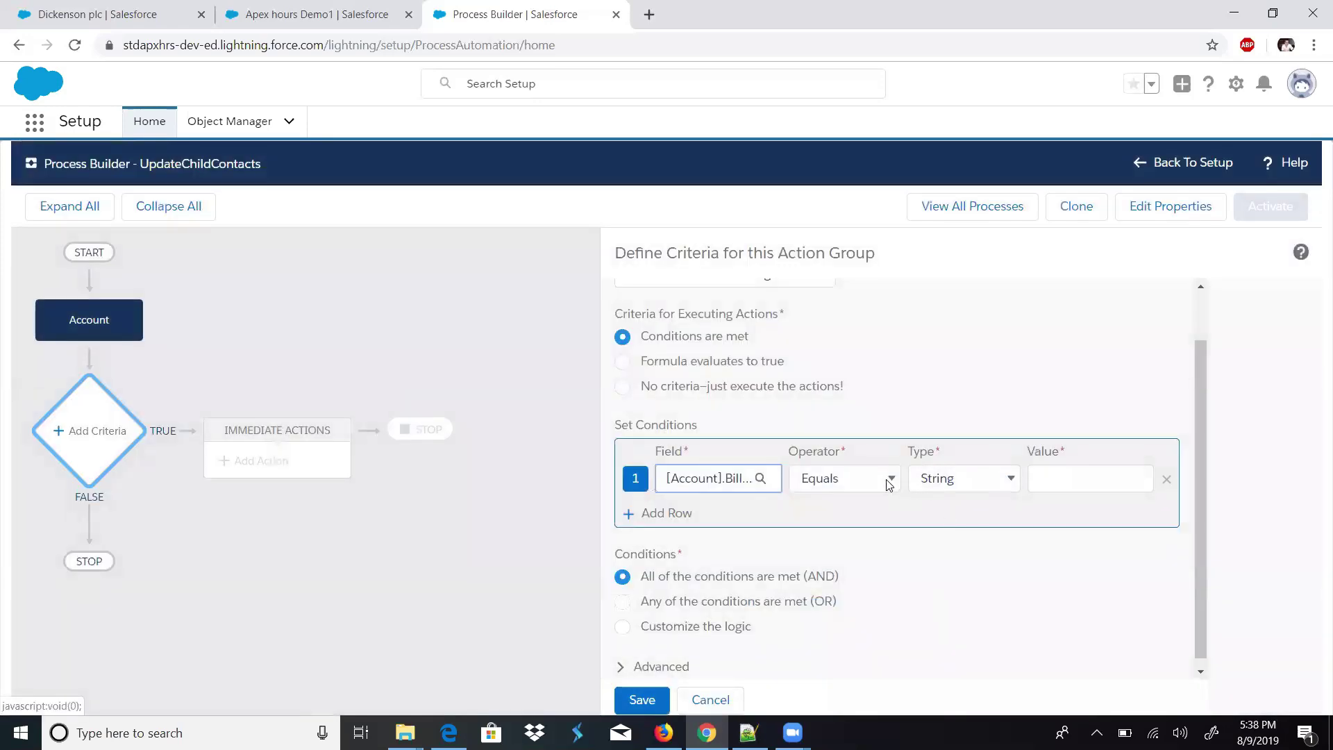
{"action": "left_click", "coordinate": [892, 482]}
{"action": "left_click", "coordinate": [892, 482]}
{"action": "left_click", "coordinate": [892, 483]}
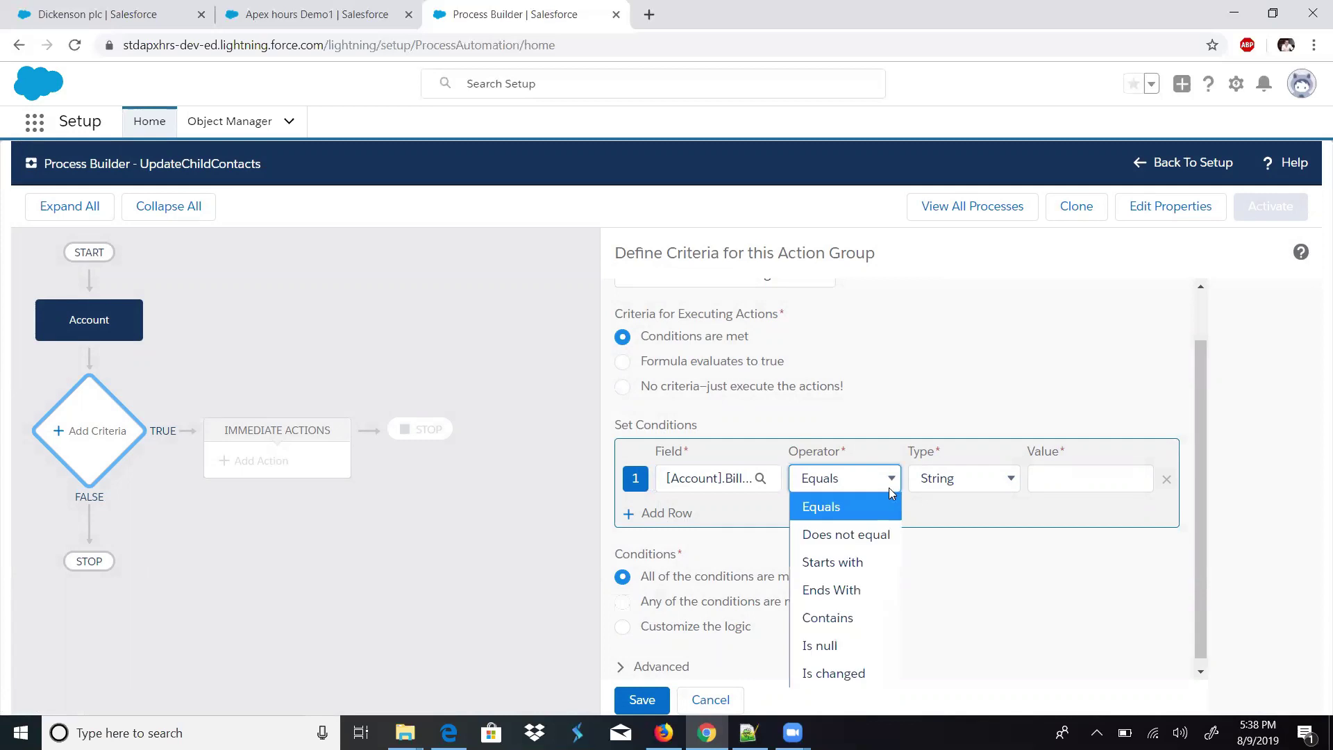
{"action": "left_click", "coordinate": [873, 669]}
{"action": "left_click", "coordinate": [1046, 478]}
{"action": "left_click", "coordinate": [1048, 503]}
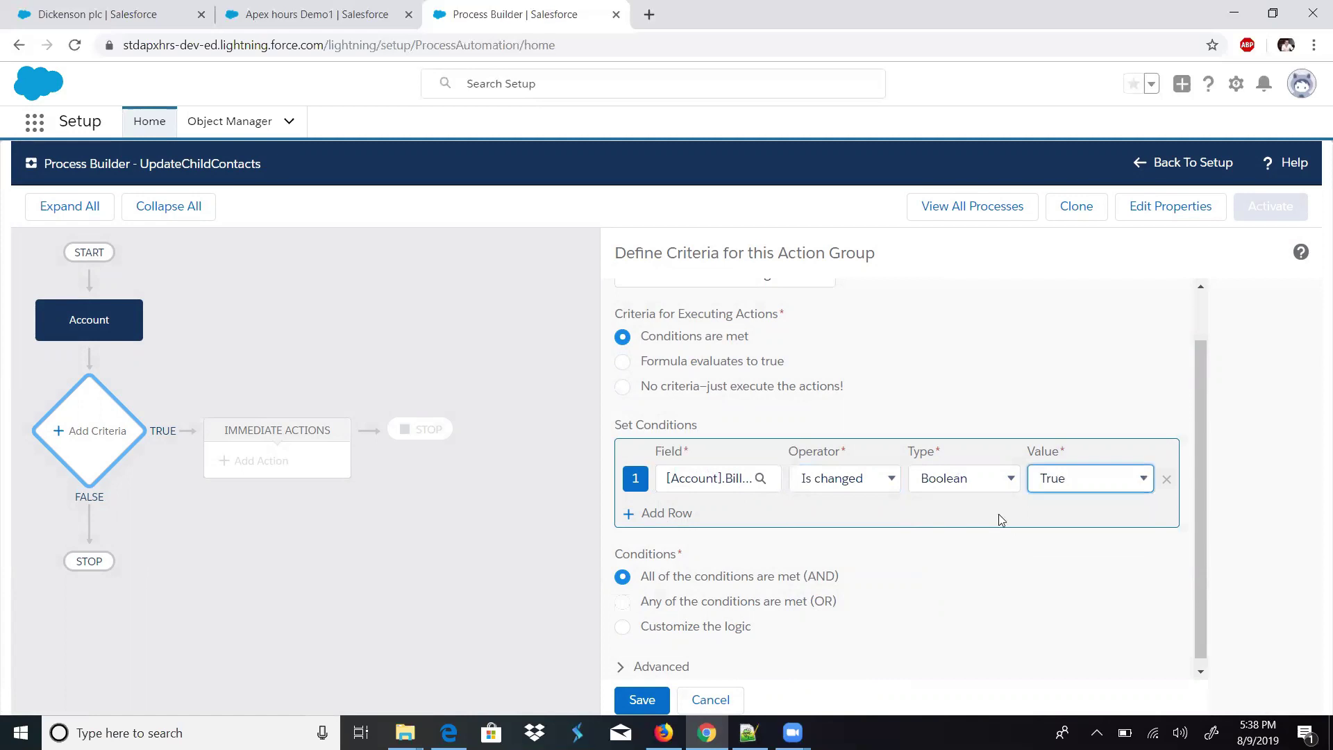
- Save the OnAccountAddressChange criteria
{"action": "scroll", "coordinate": [1195, 533], "scroll_direction": "down", "scroll_amount": 1}
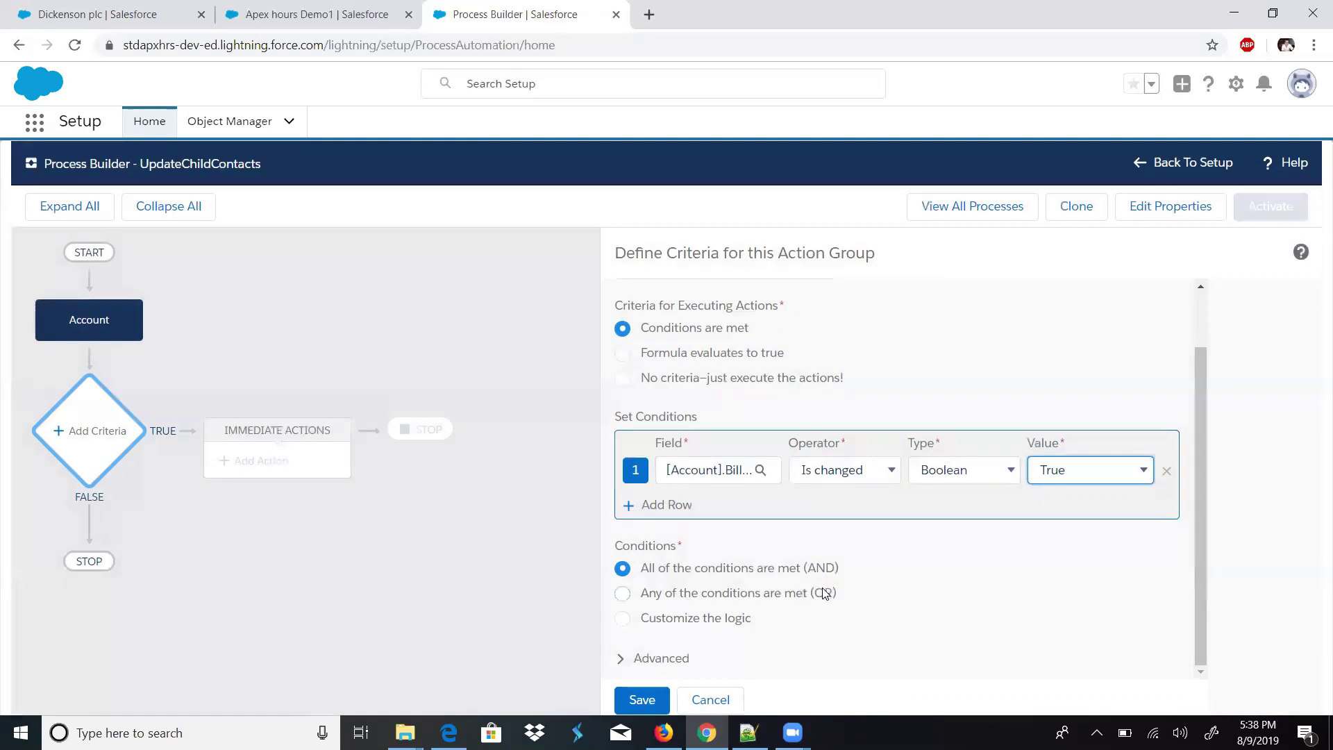
{"action": "left_click", "coordinate": [658, 643]}
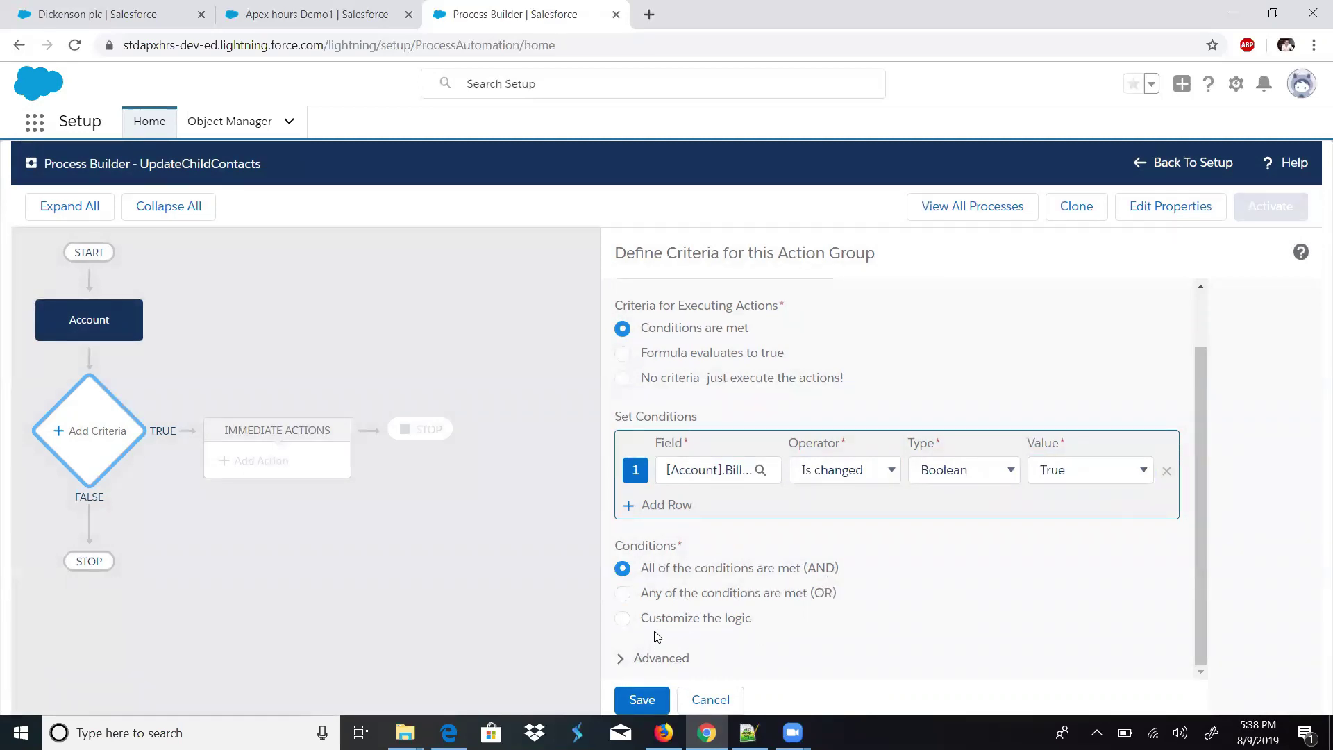
{"action": "left_click_drag", "start_coordinate": [658, 637], "coordinate": [652, 631]}
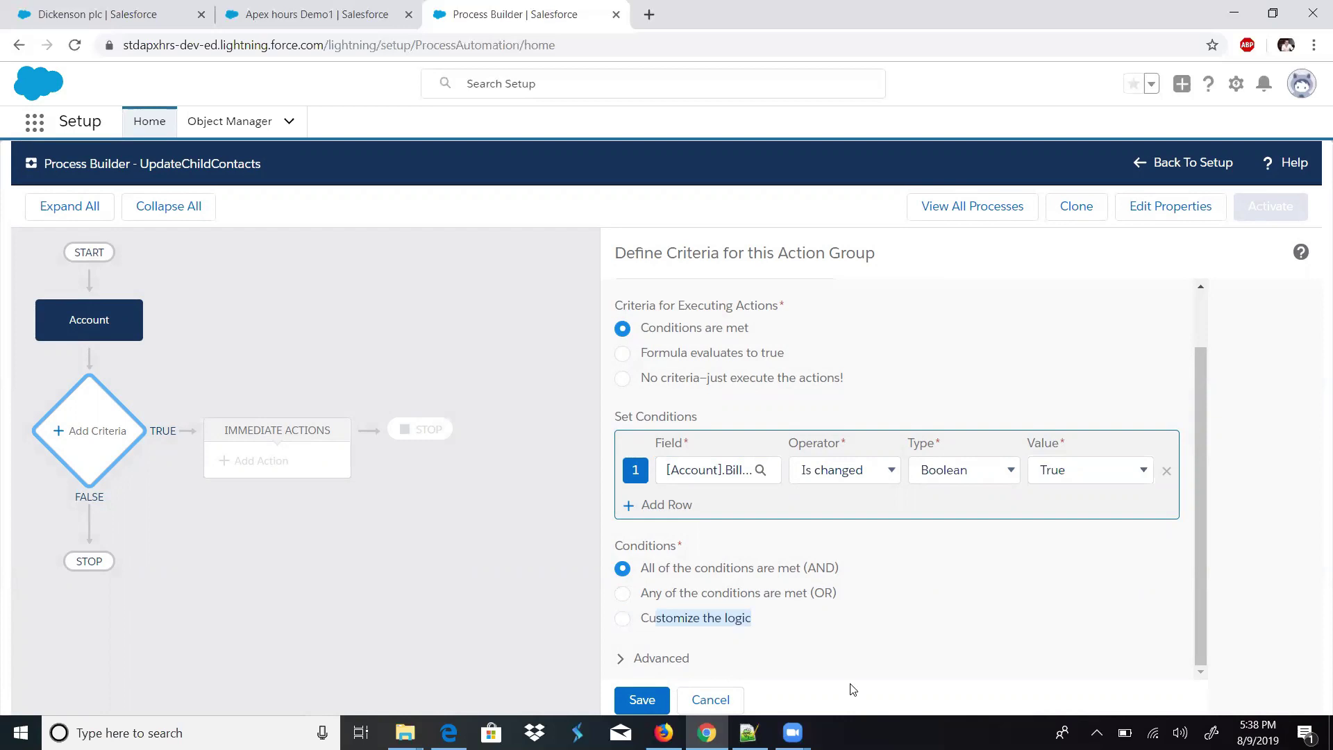
{"action": "left_click", "coordinate": [644, 698]}
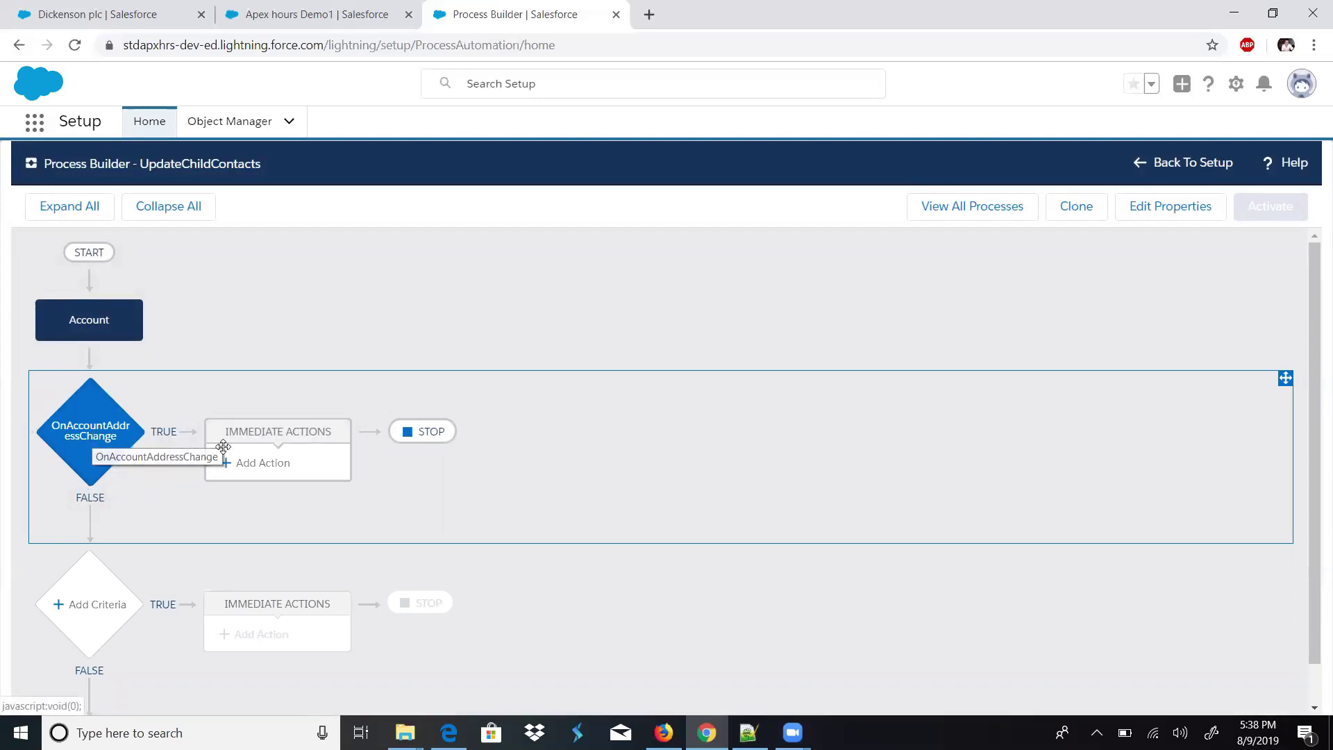
- Add an Update Records action named 'UpdateChildContactRecords' to the criteria's true branch
{"action": "left_click", "coordinate": [250, 461]}
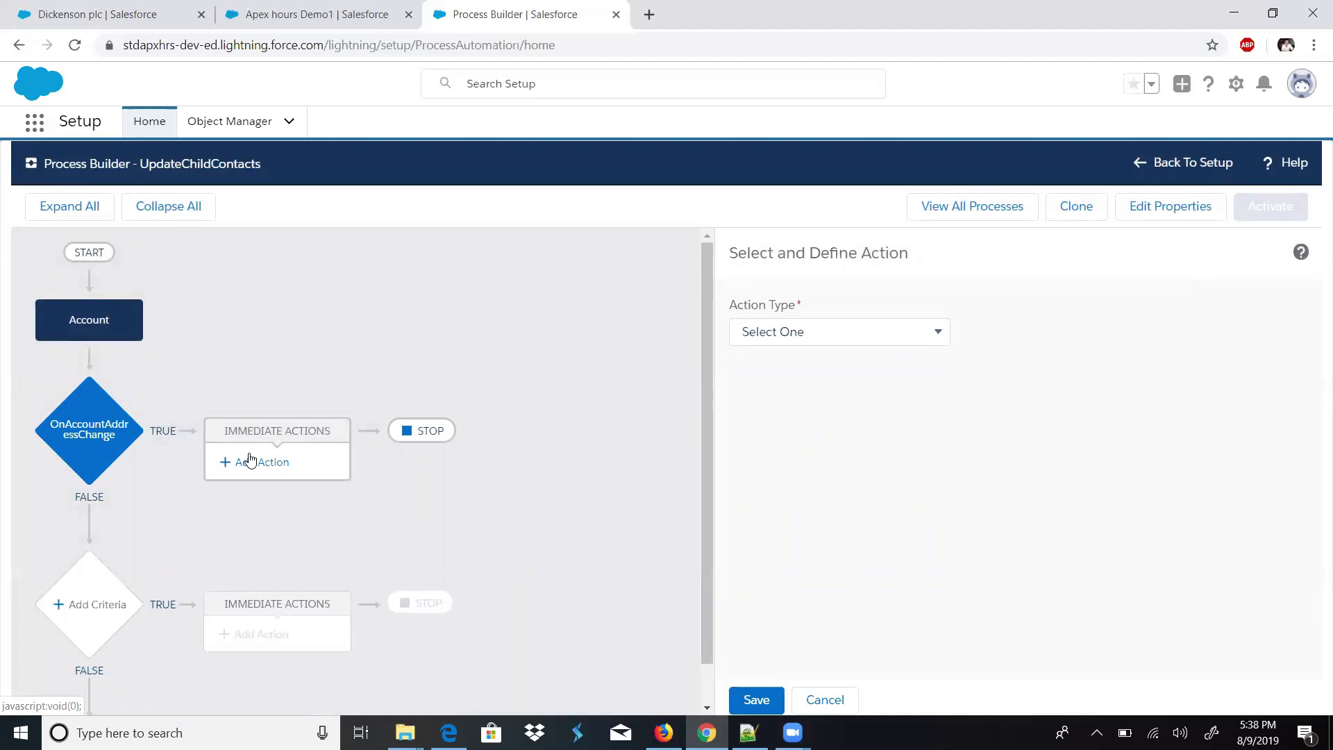
{"action": "left_click", "coordinate": [818, 336]}
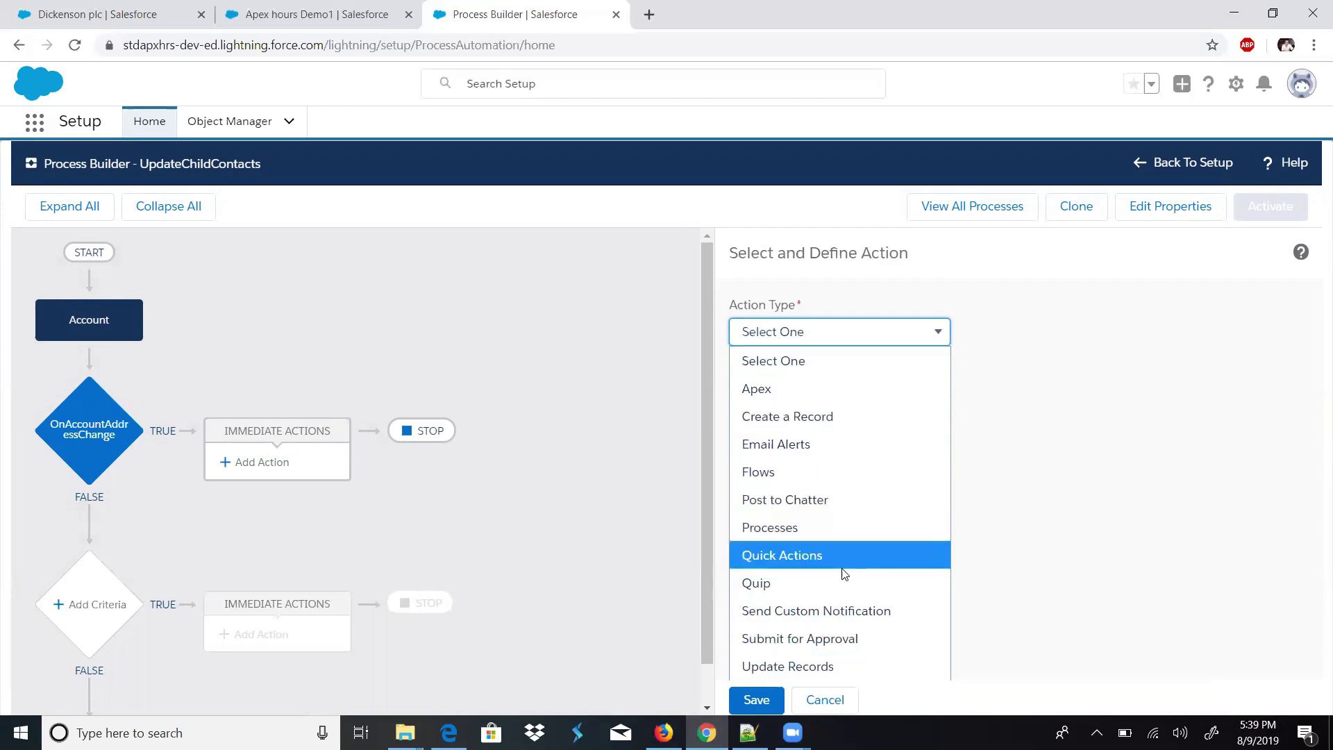
{"action": "left_click", "coordinate": [843, 664]}
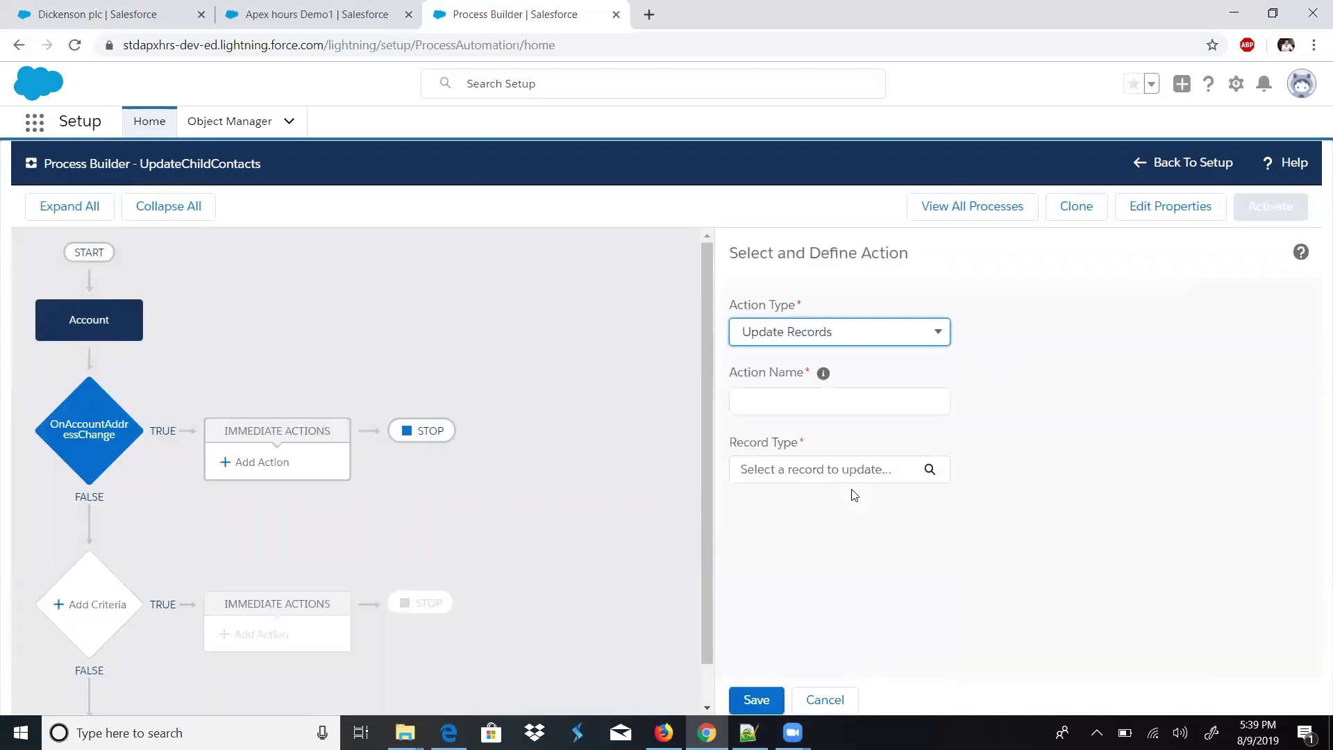
{"action": "left_click", "coordinate": [757, 393]}
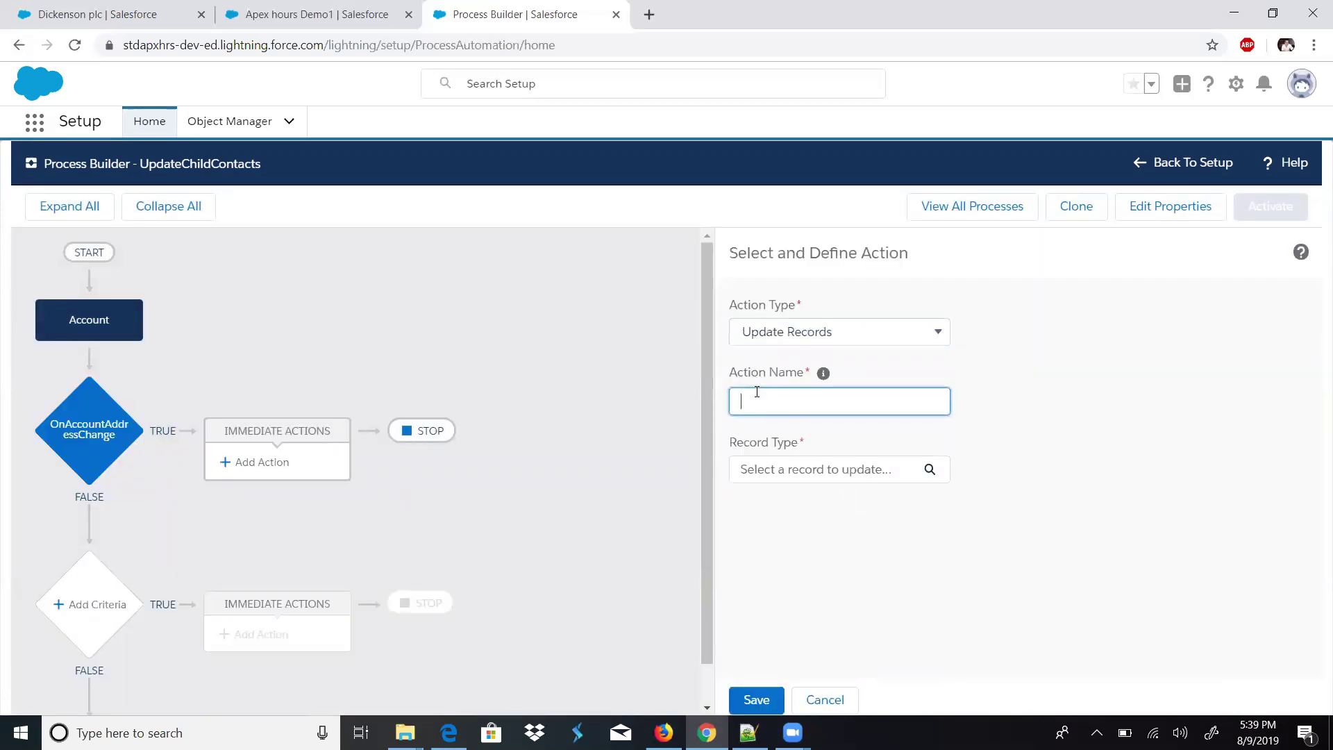
{"action": "left_click", "coordinate": [833, 343]}
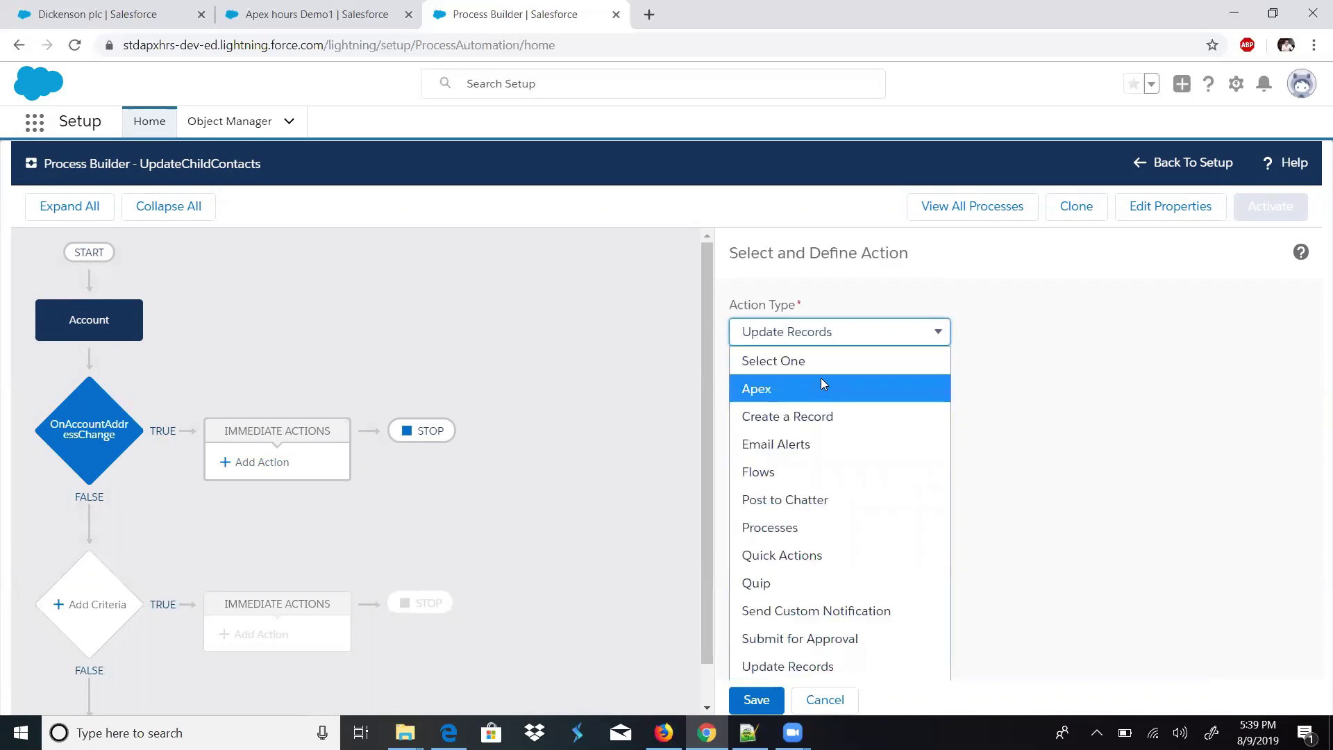
{"action": "left_click", "coordinate": [878, 658]}
{"action": "left_click", "coordinate": [857, 393]}
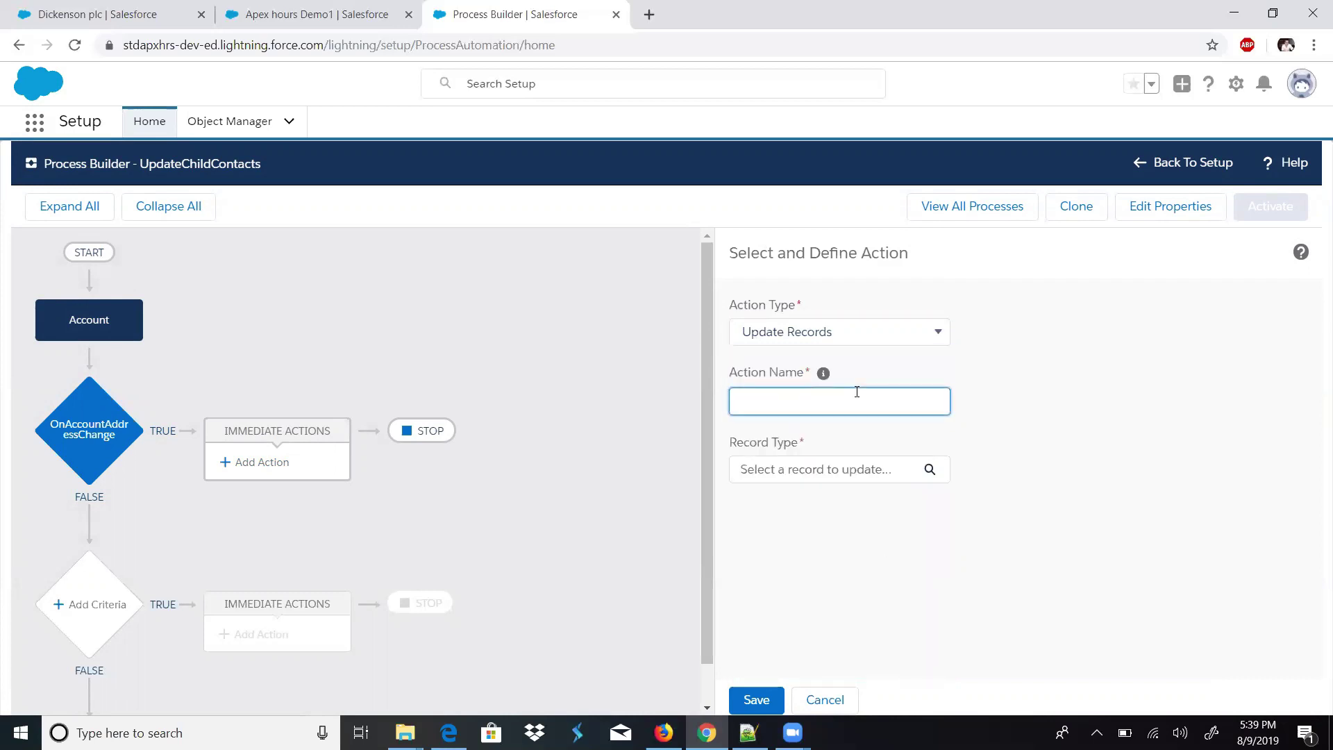
{"action": "type", "text": "UpdateChildContactRe"}
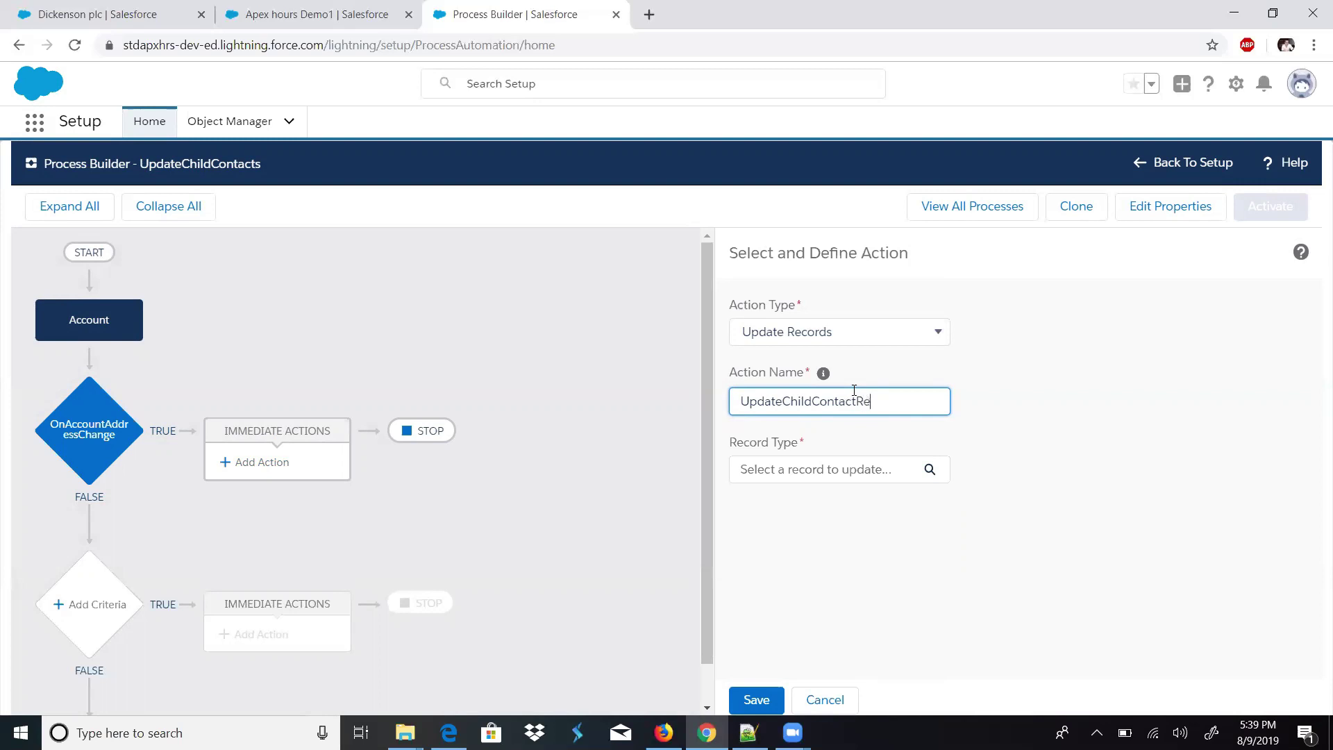
{"action": "type", "text": "crprords"}
- Choose the Account's related Contacts as the records to update
{"action": "left_click", "coordinate": [861, 470]}
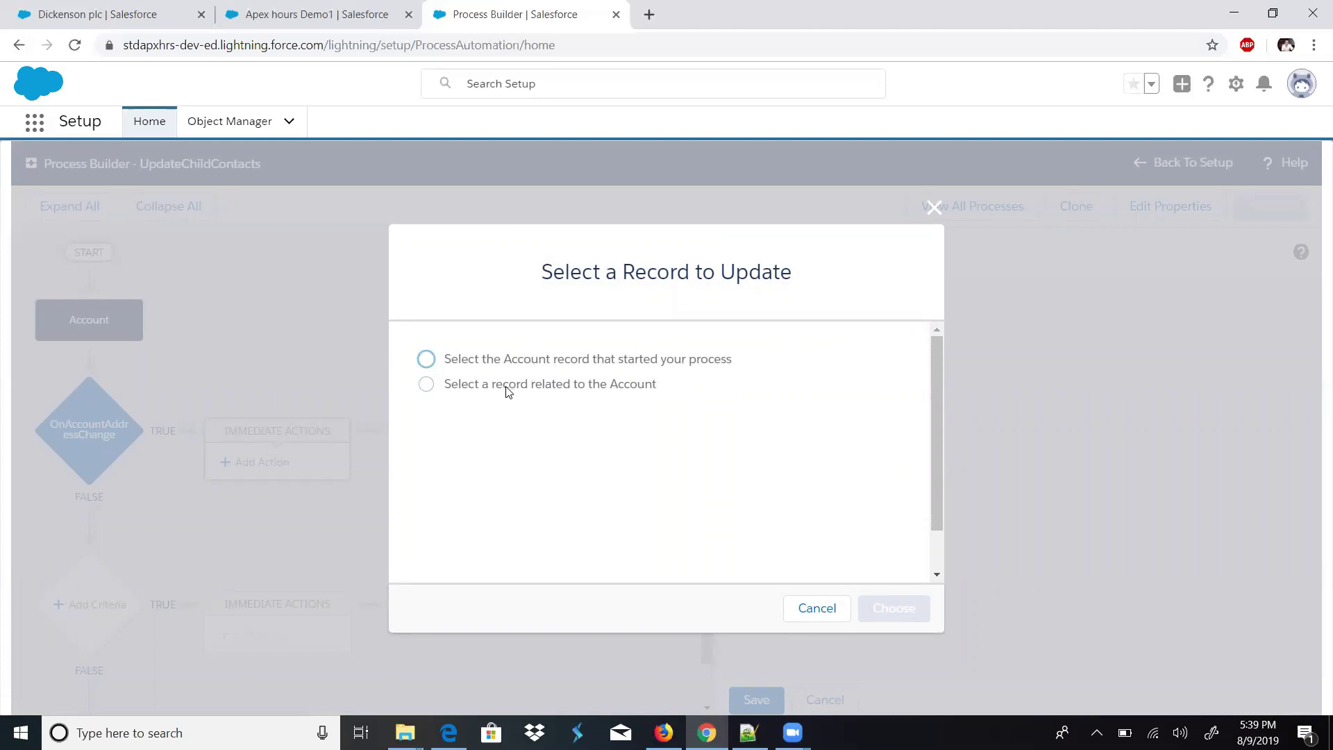
{"action": "left_click", "coordinate": [507, 390]}
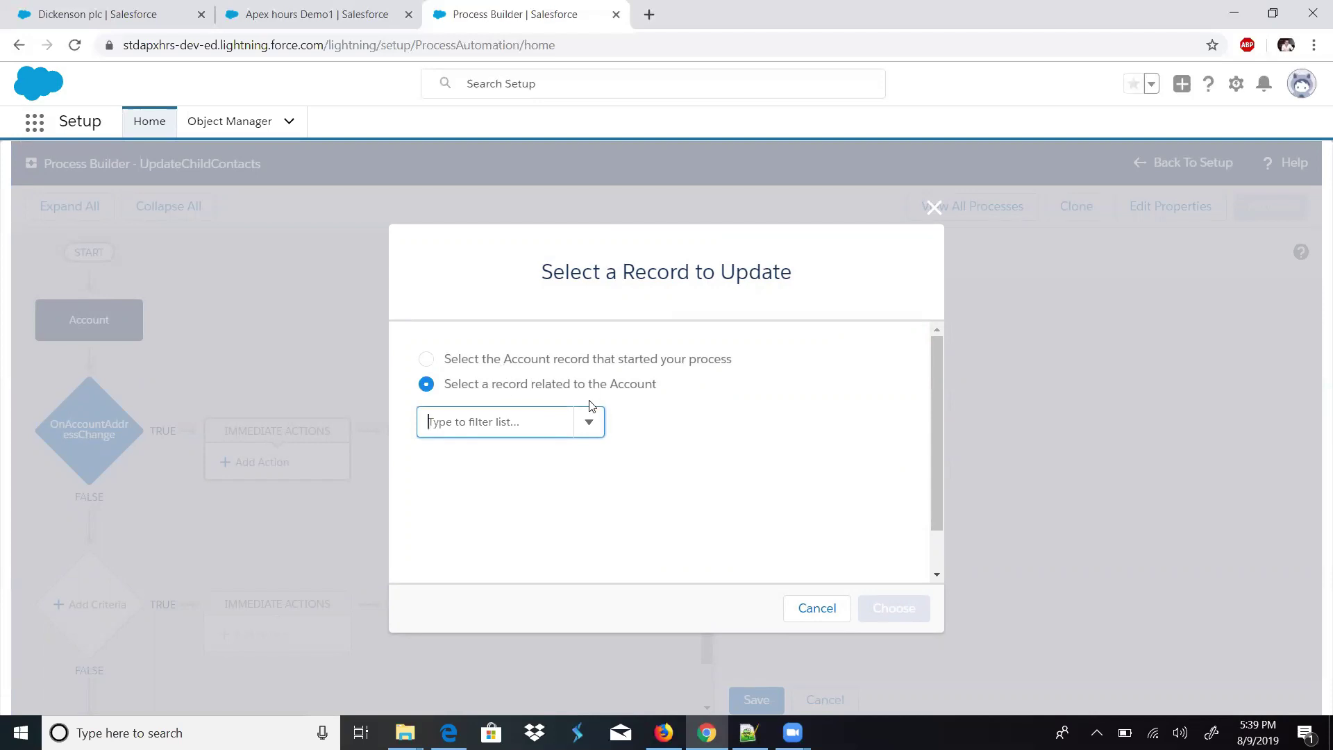
{"action": "left_click", "coordinate": [588, 421]}
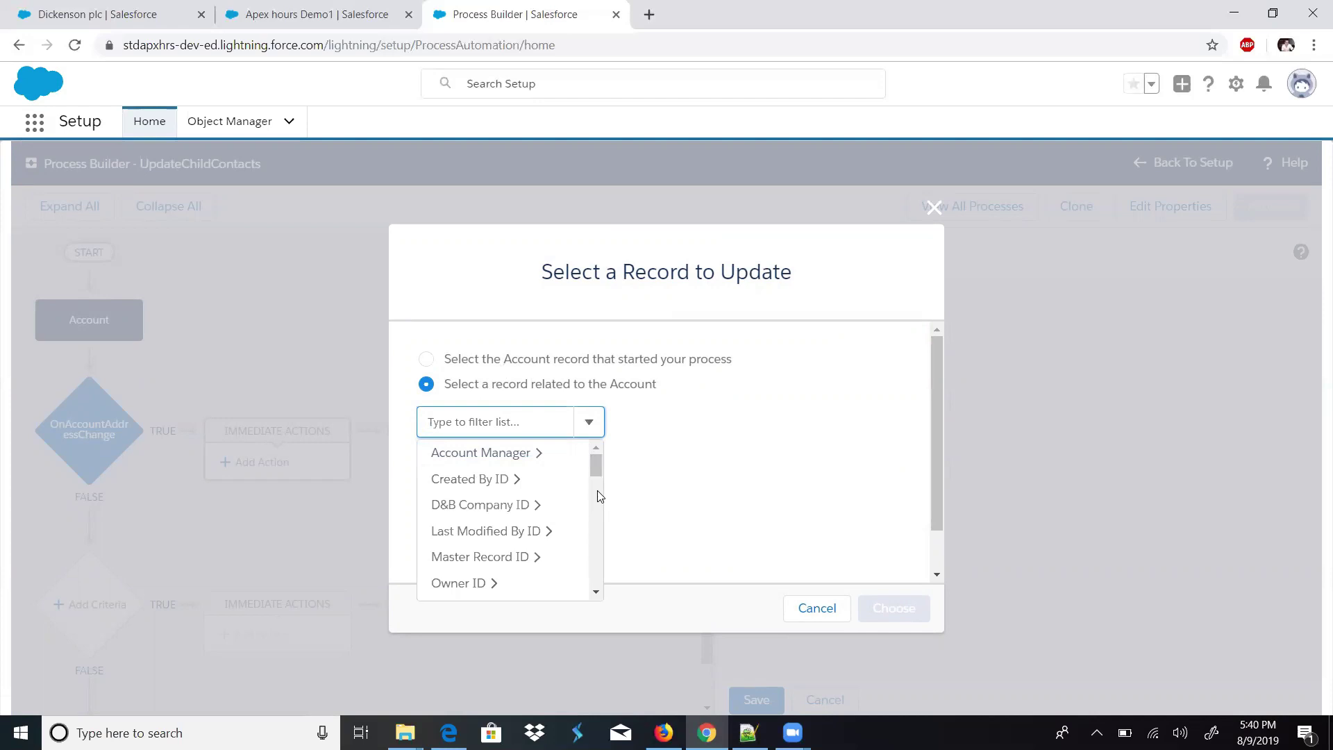
{"action": "left_click", "coordinate": [596, 593]}
{"action": "left_click", "coordinate": [596, 592]}
{"action": "left_click", "coordinate": [596, 592]}
{"action": "left_click", "coordinate": [596, 592]}
{"action": "left_click", "coordinate": [596, 592]}
{"action": "left_click", "coordinate": [596, 592]}
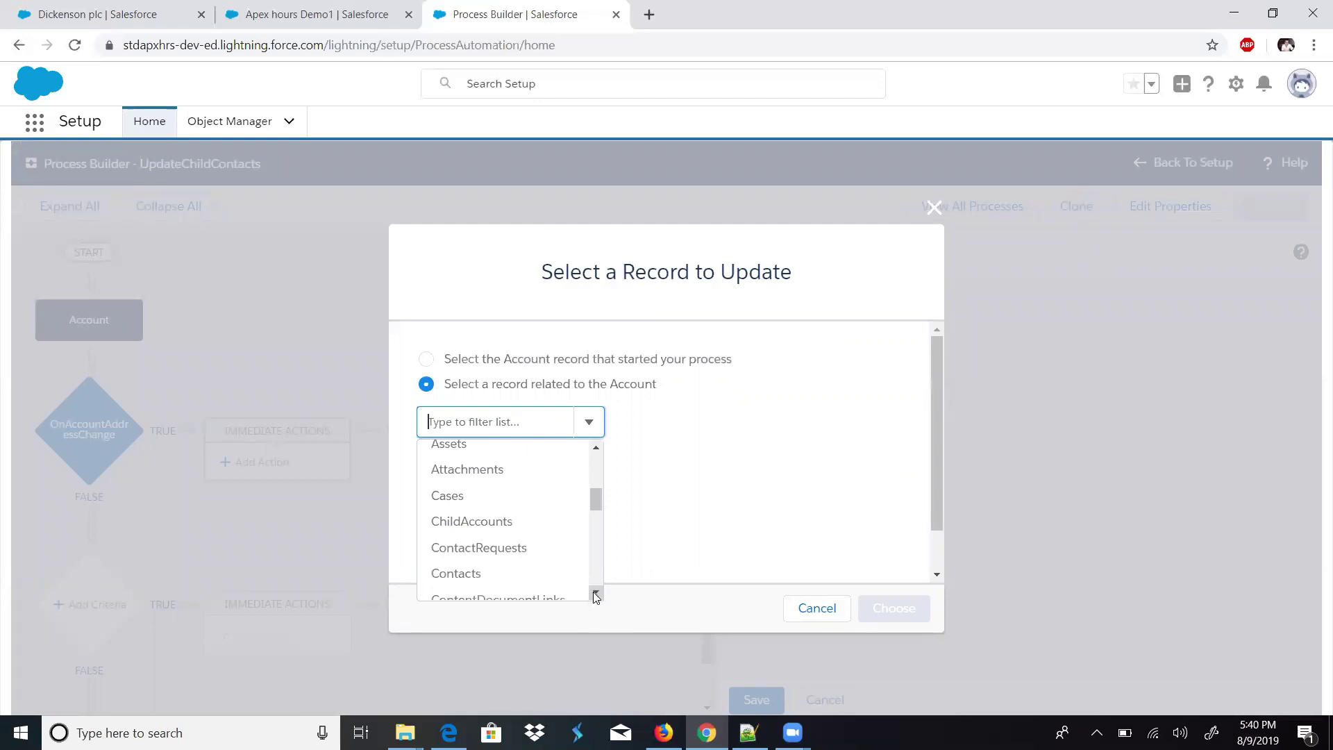
{"action": "left_click", "coordinate": [596, 593]}
{"action": "left_click", "coordinate": [596, 592]}
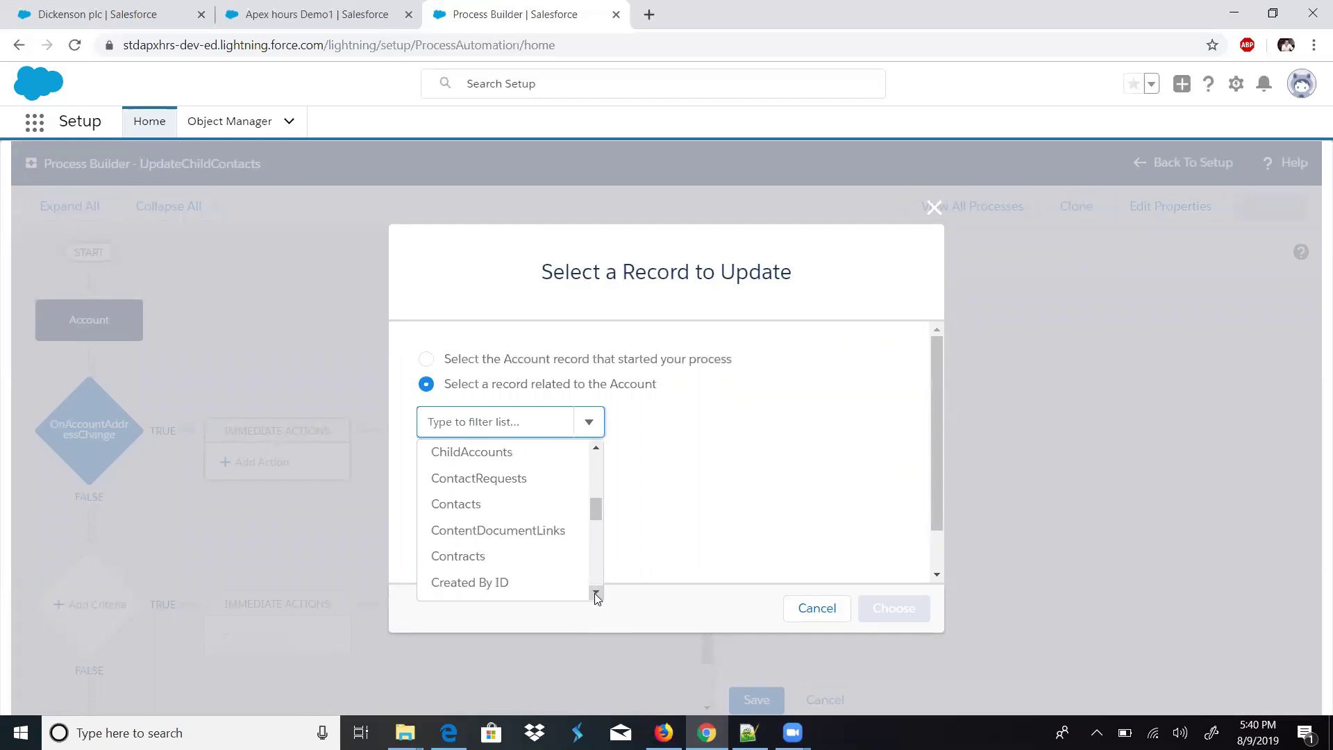
{"action": "left_click", "coordinate": [465, 507]}
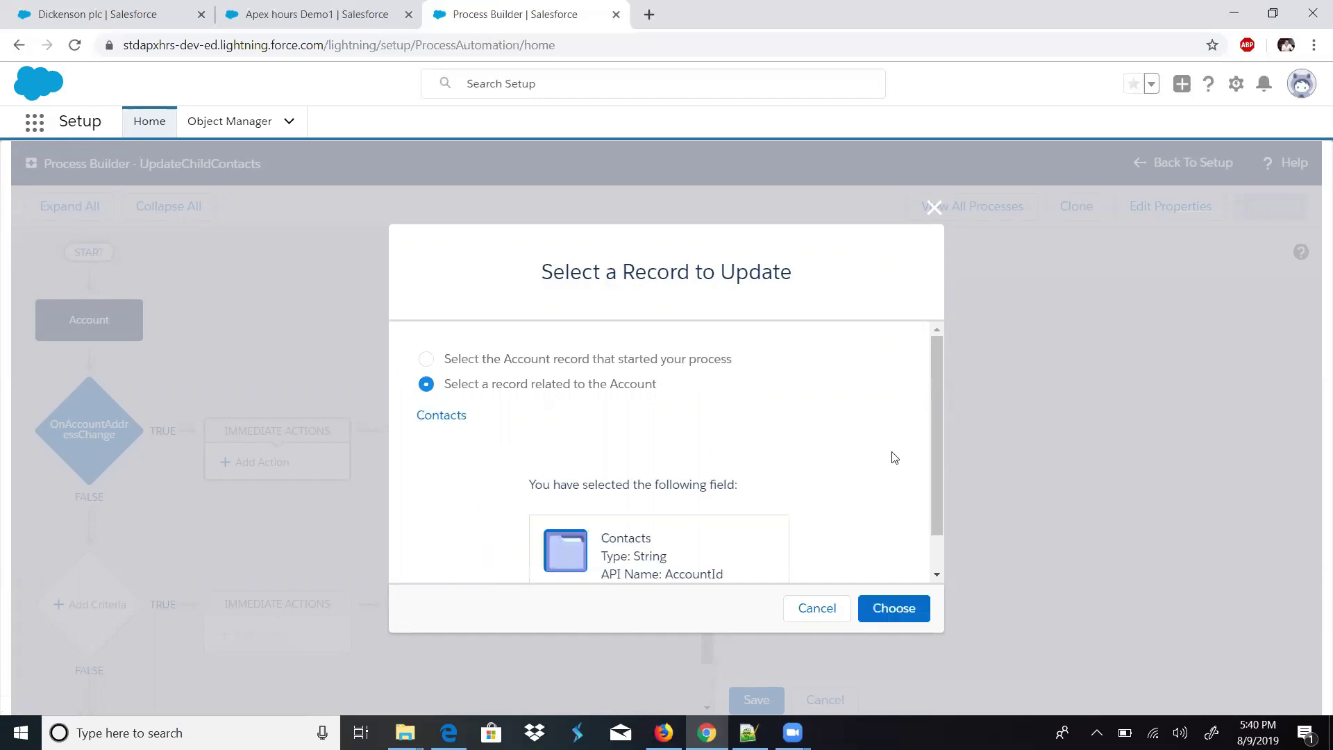
{"action": "left_click_drag", "start_coordinate": [934, 472], "coordinate": [935, 522]}
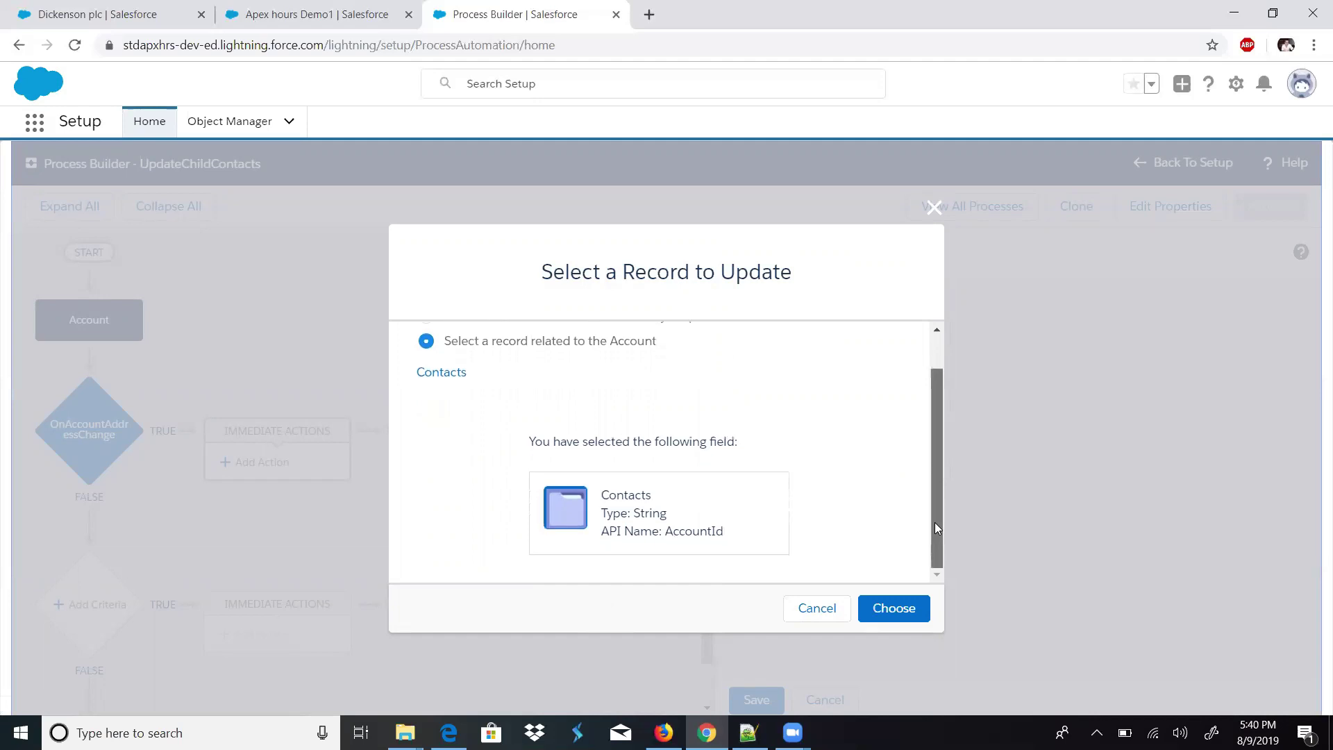
{"action": "left_click", "coordinate": [884, 609]}
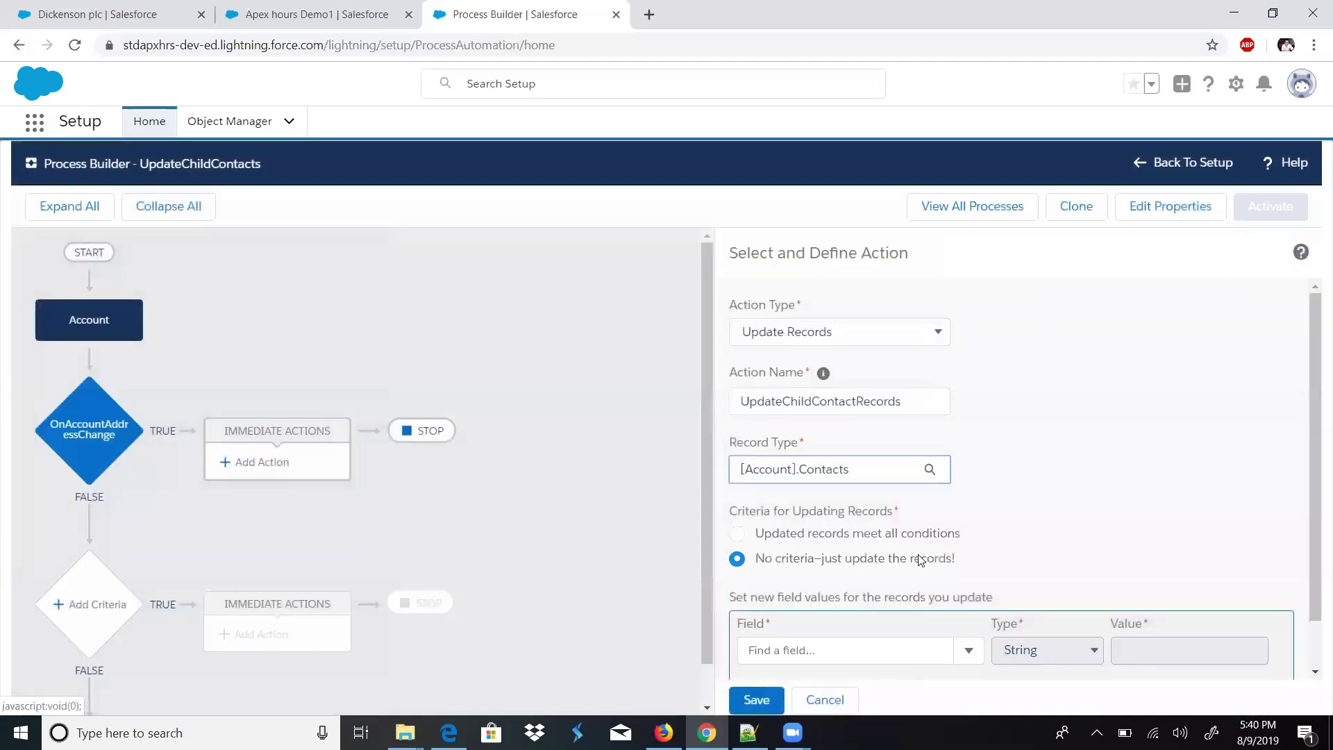
- Choose Mailing Country as the contact field to update
{"action": "left_click_drag", "start_coordinate": [1315, 494], "coordinate": [1314, 546]}
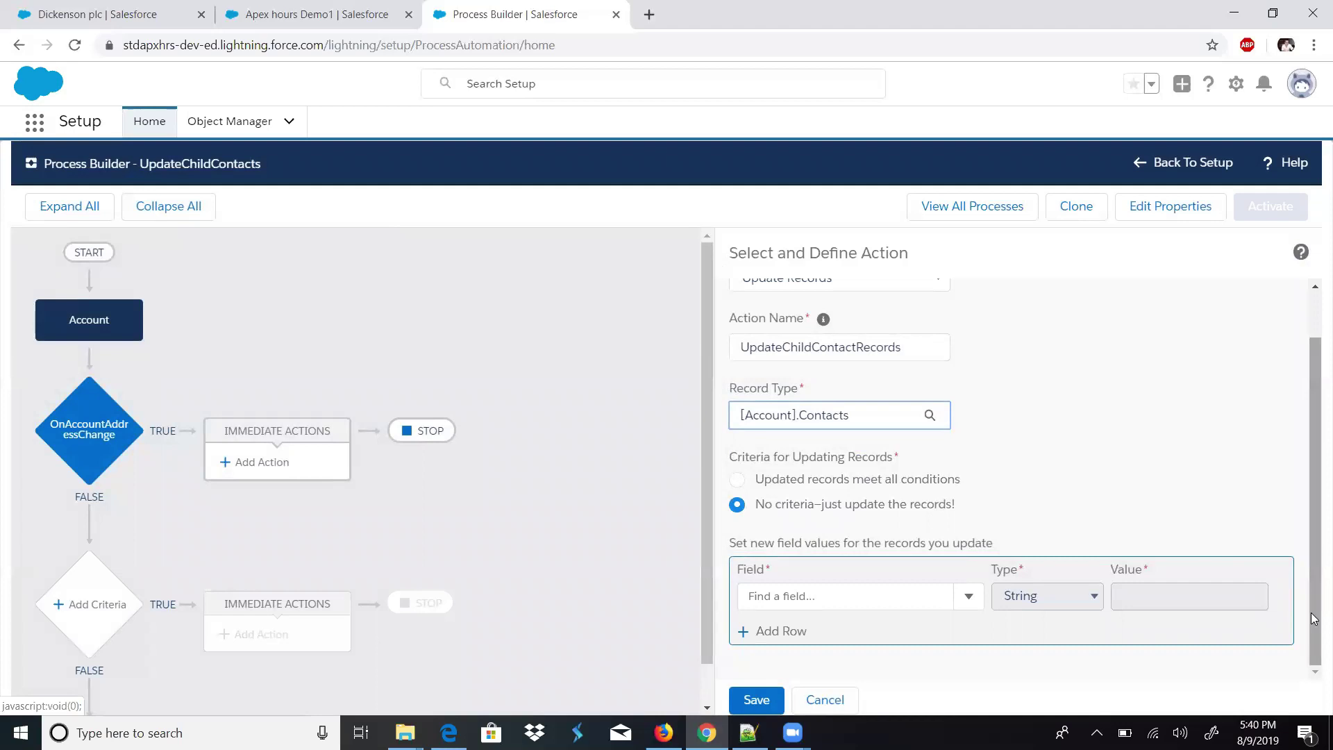
{"action": "left_click", "coordinate": [969, 596]}
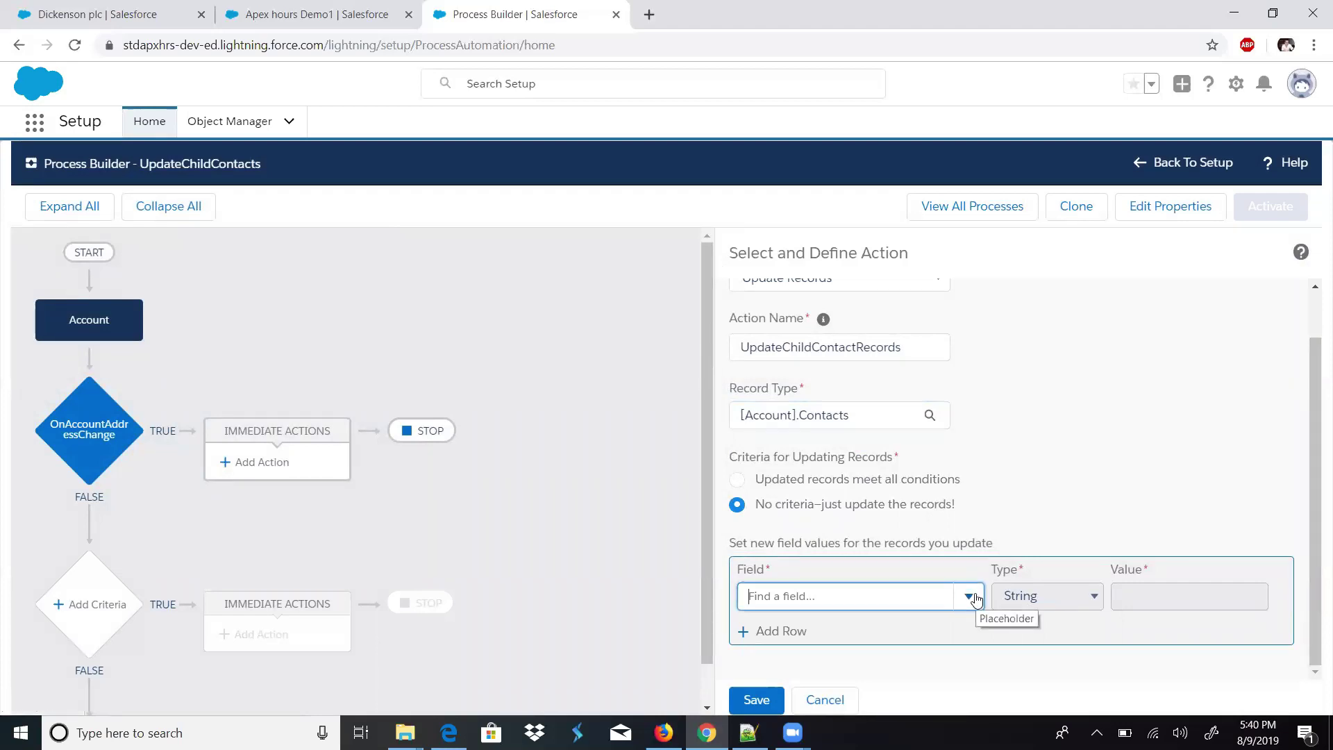
{"action": "scroll", "coordinate": [1315, 625], "scroll_direction": "down", "scroll_amount": 2}
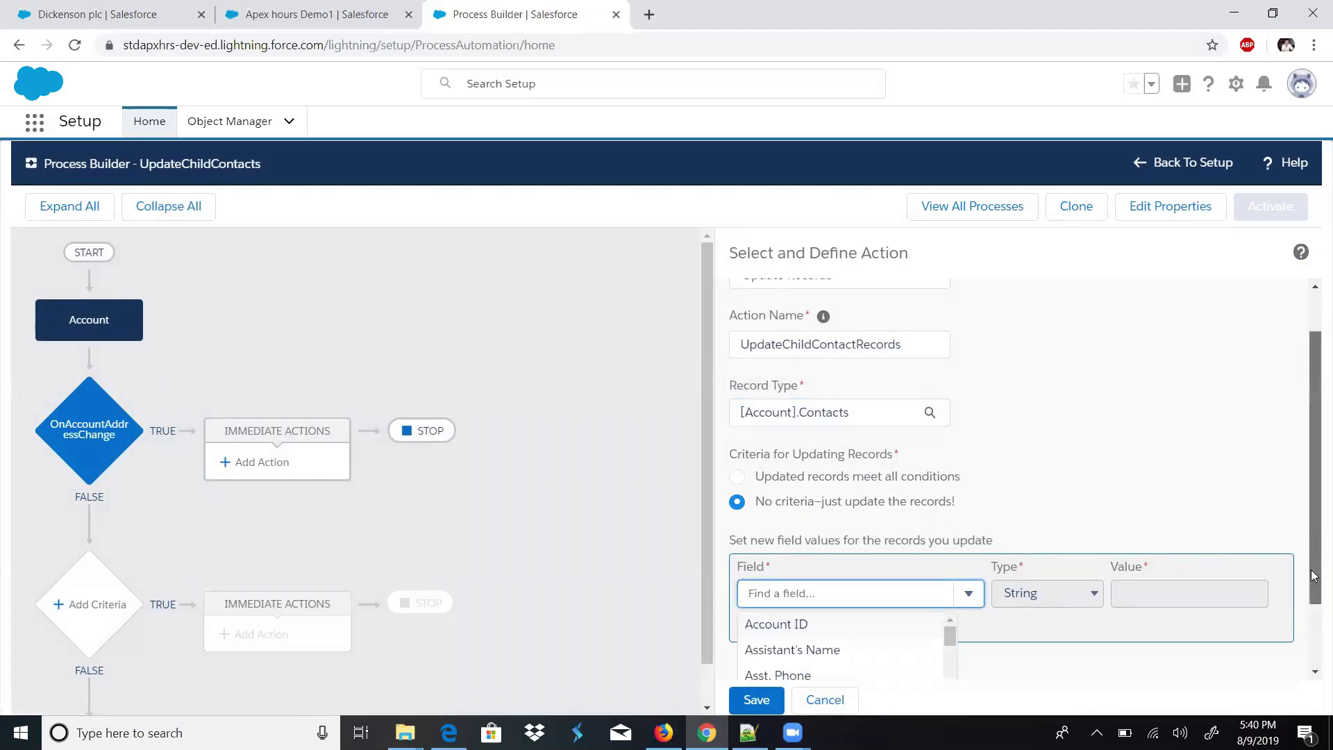
{"action": "left_click", "coordinate": [1315, 642]}
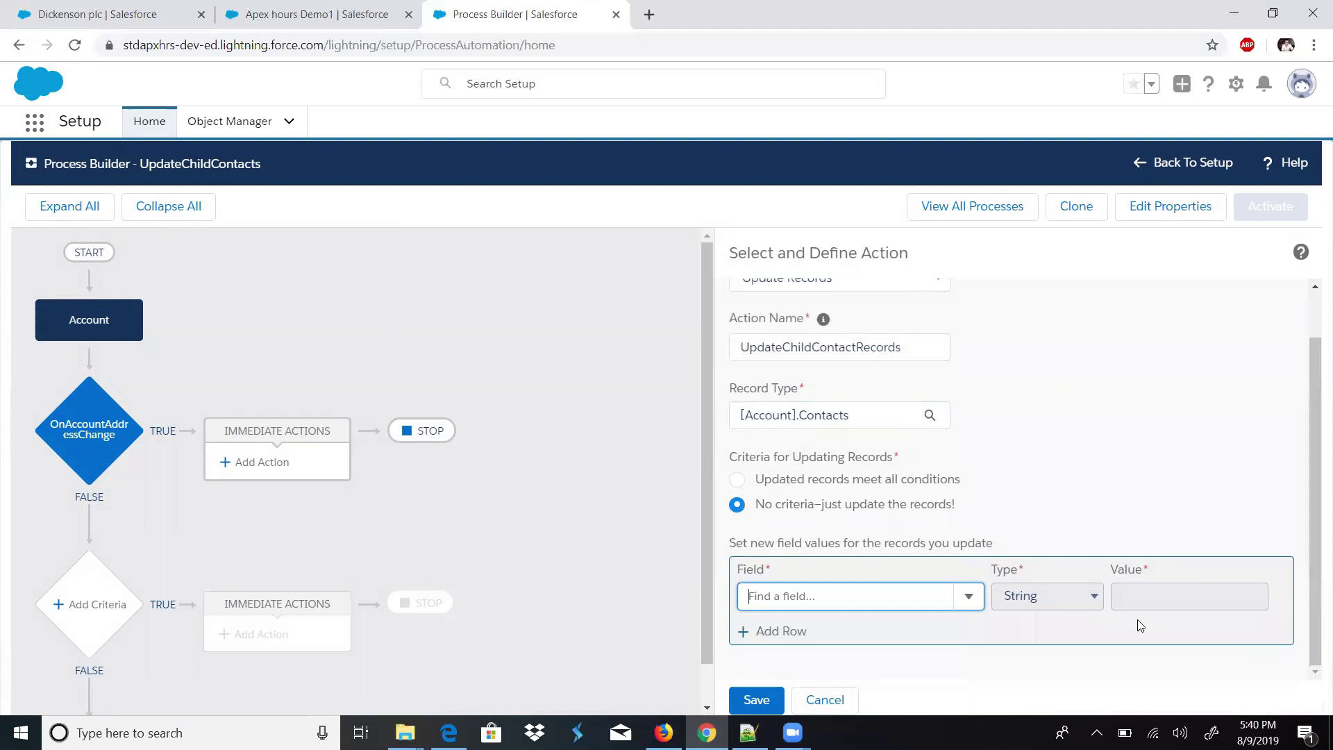
{"action": "left_click", "coordinate": [969, 602]}
{"action": "type", "text": "country"}
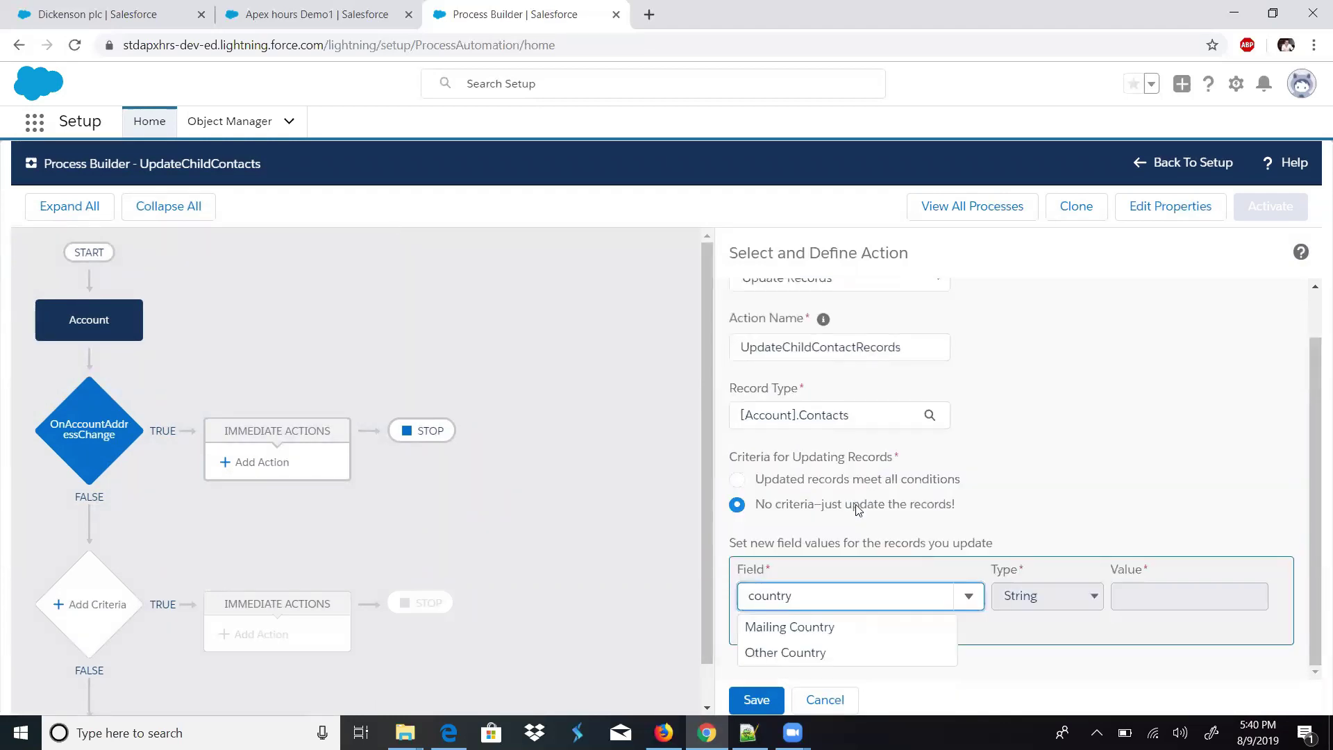
{"action": "left_click", "coordinate": [815, 628]}
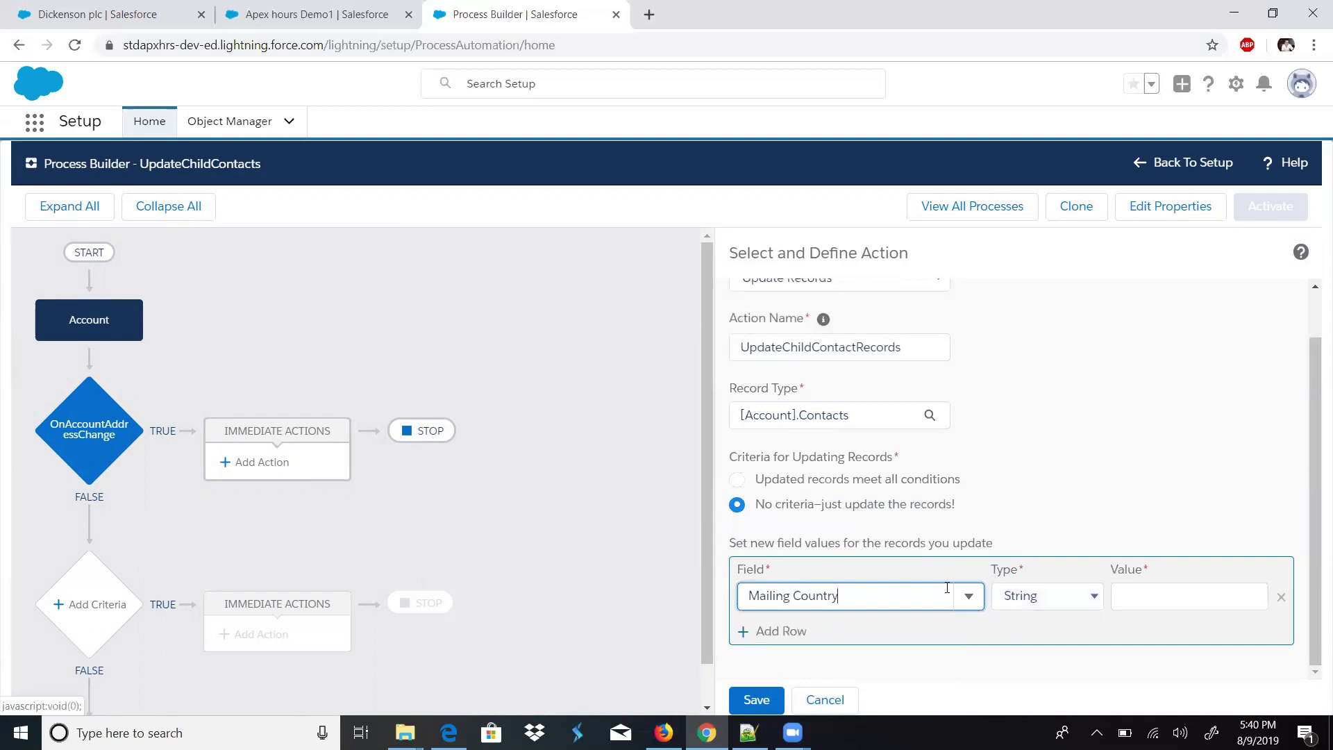
- Set its value to the Field Reference Account > Billing Country
{"action": "left_click", "coordinate": [1039, 599]}
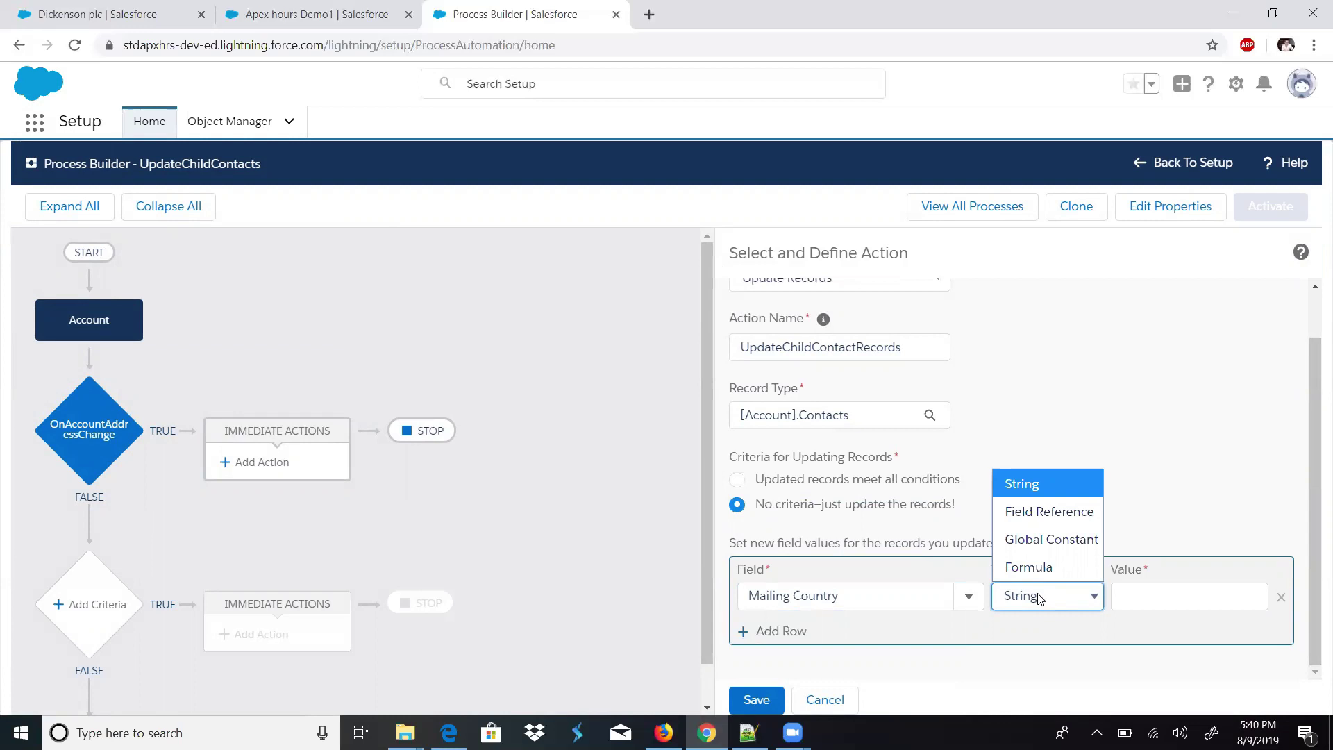
{"action": "left_click", "coordinate": [1036, 513]}
{"action": "left_click", "coordinate": [1142, 593]}
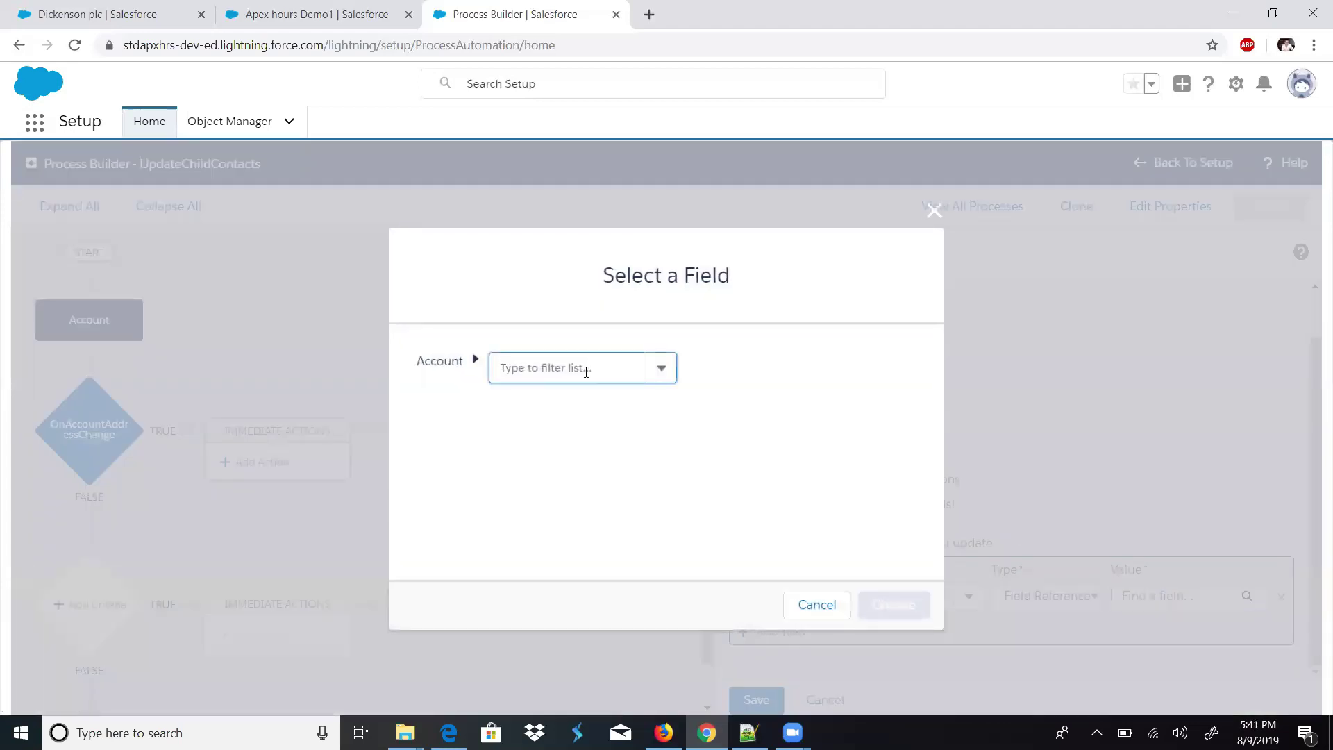
{"action": "type", "text": "count"}
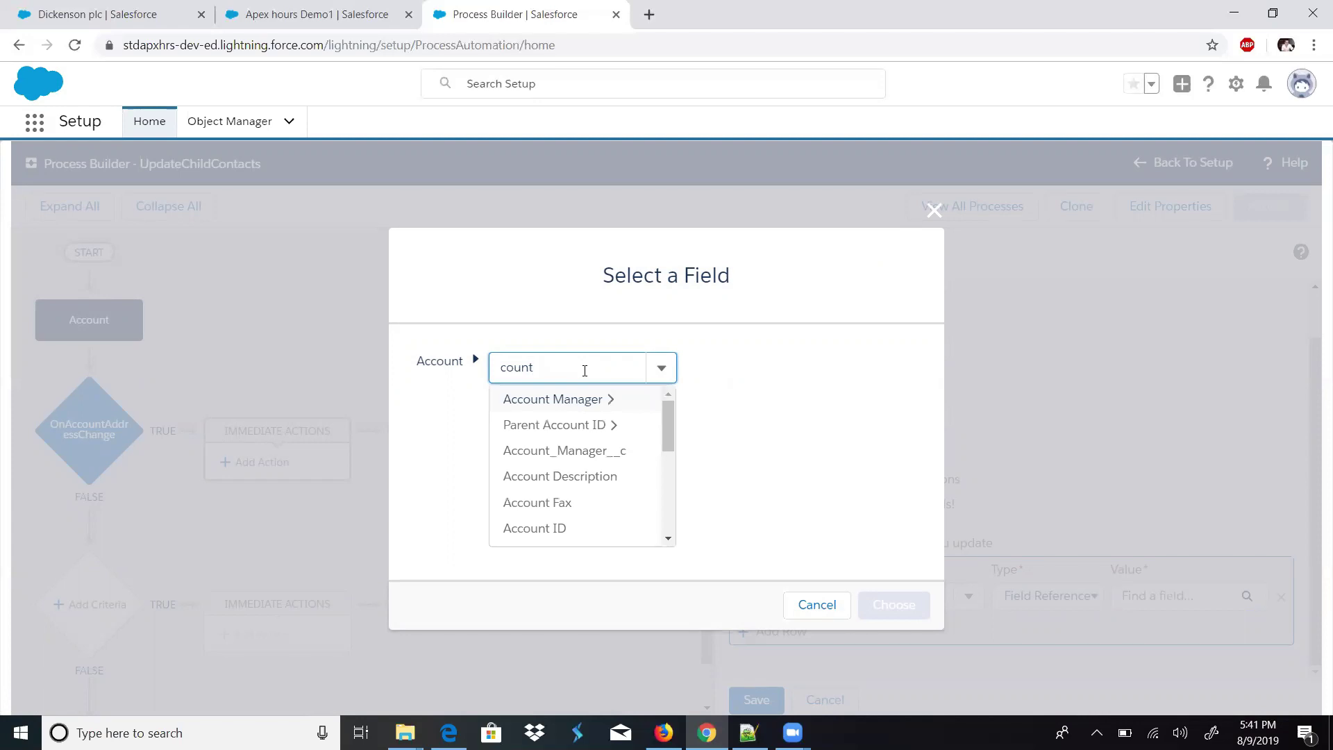
{"action": "type", "text": "ry"}
{"action": "left_click", "coordinate": [593, 397]}
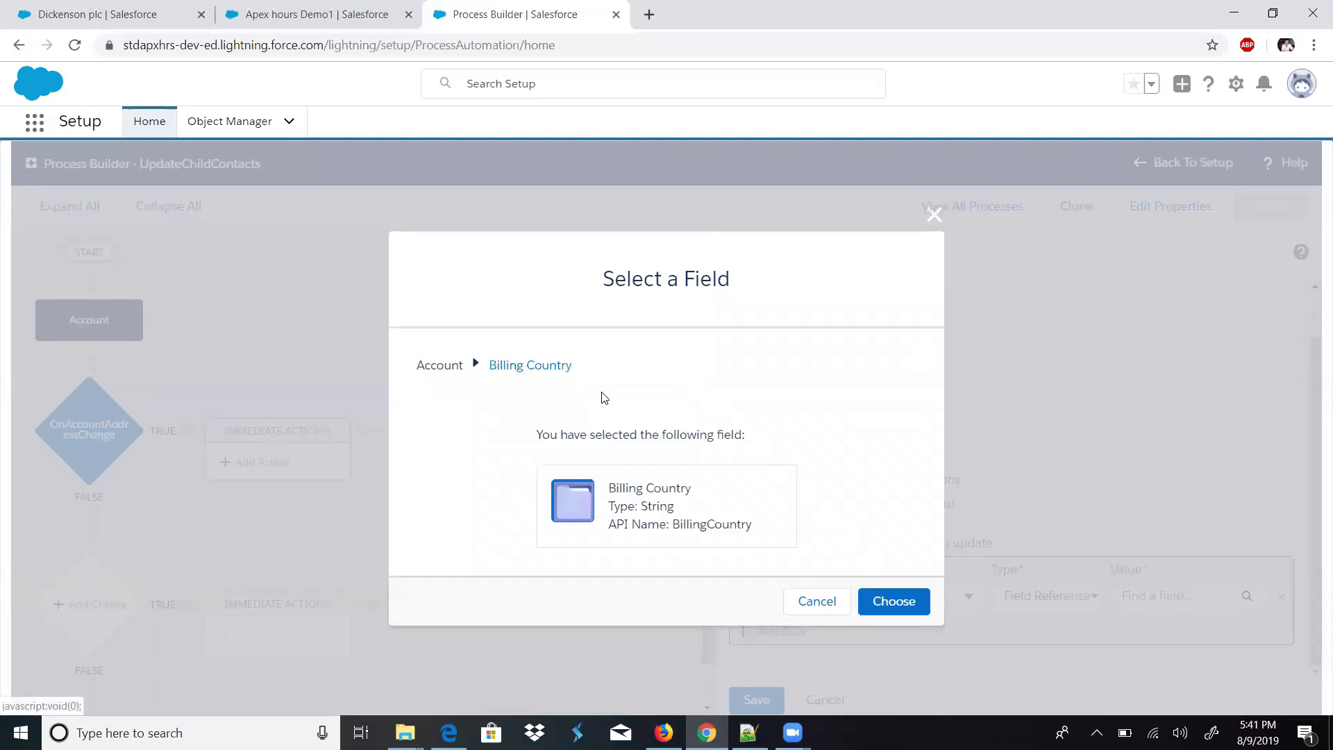
{"action": "left_click", "coordinate": [920, 600]}
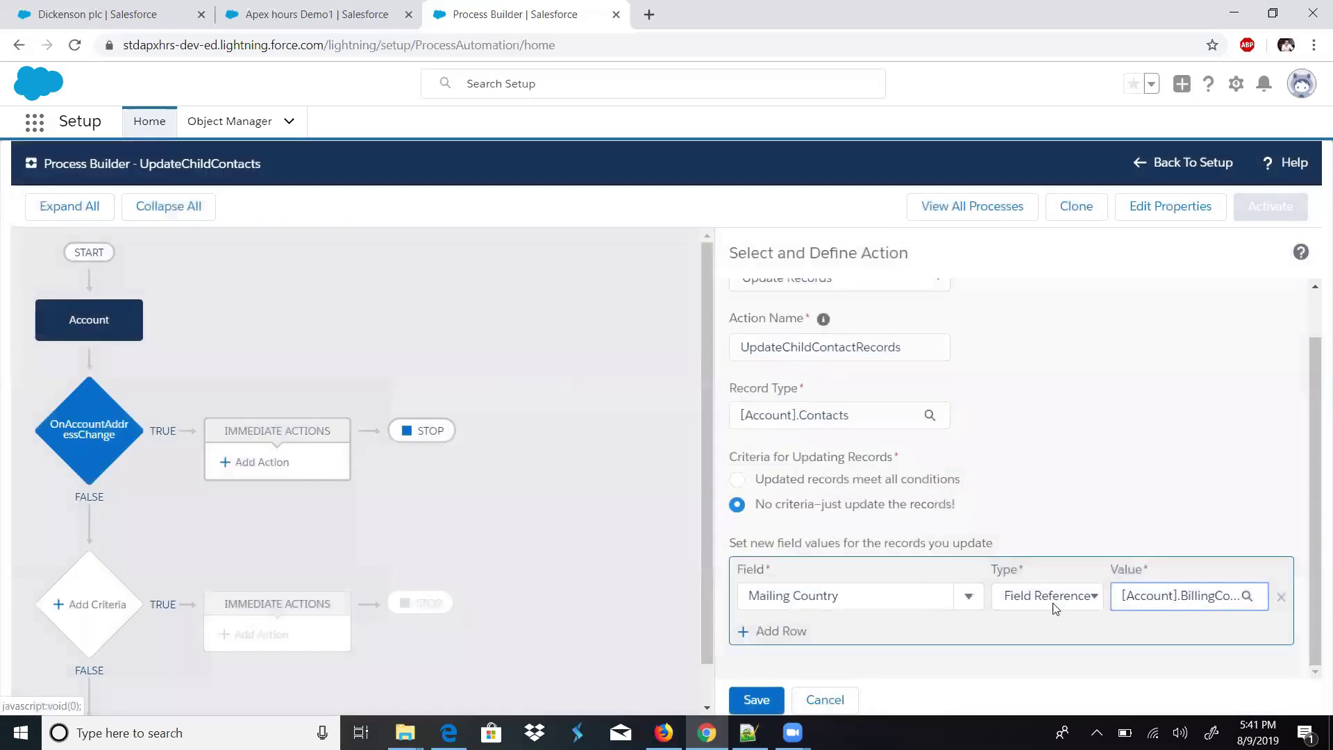
{"action": "left_click", "coordinate": [823, 595]}
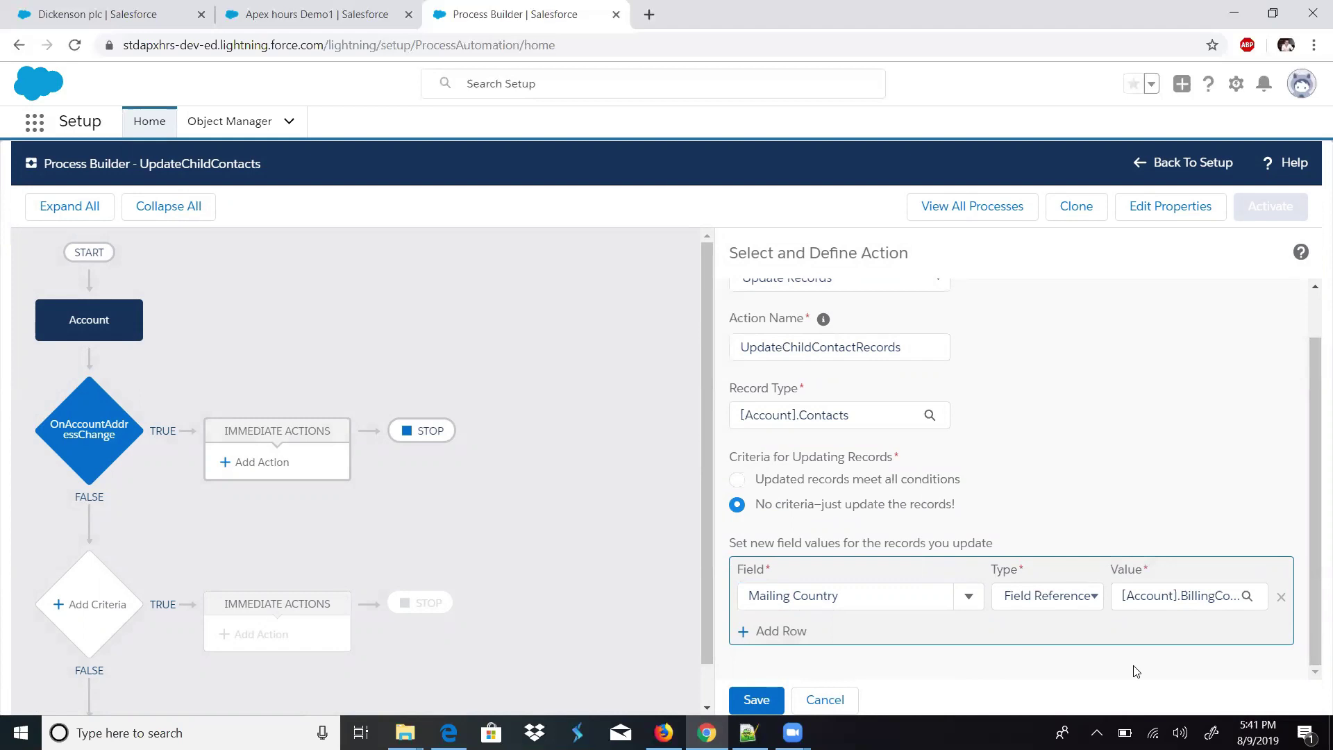
- Restore the browser to full screen and save the UpdateChildContactRecords action
{"action": "left_click", "coordinate": [1273, 13]}
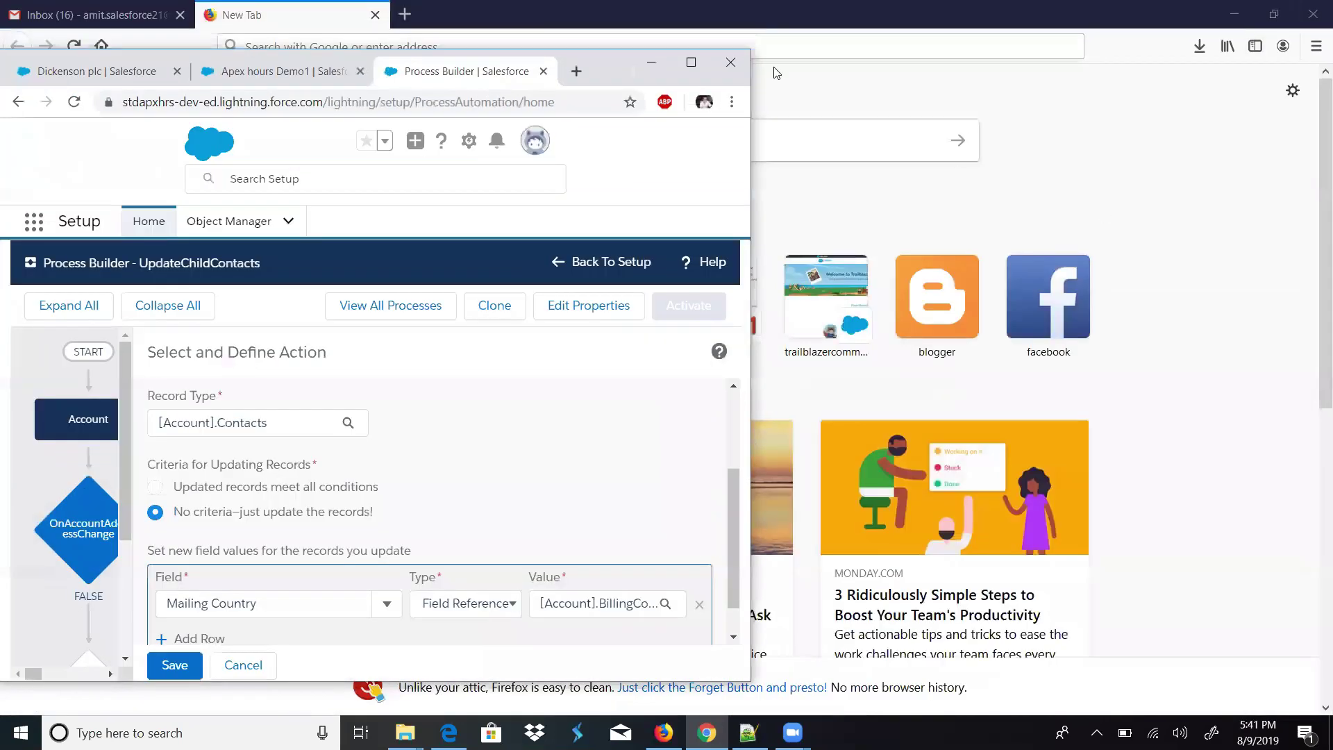
{"action": "key", "text": "super+Up"}
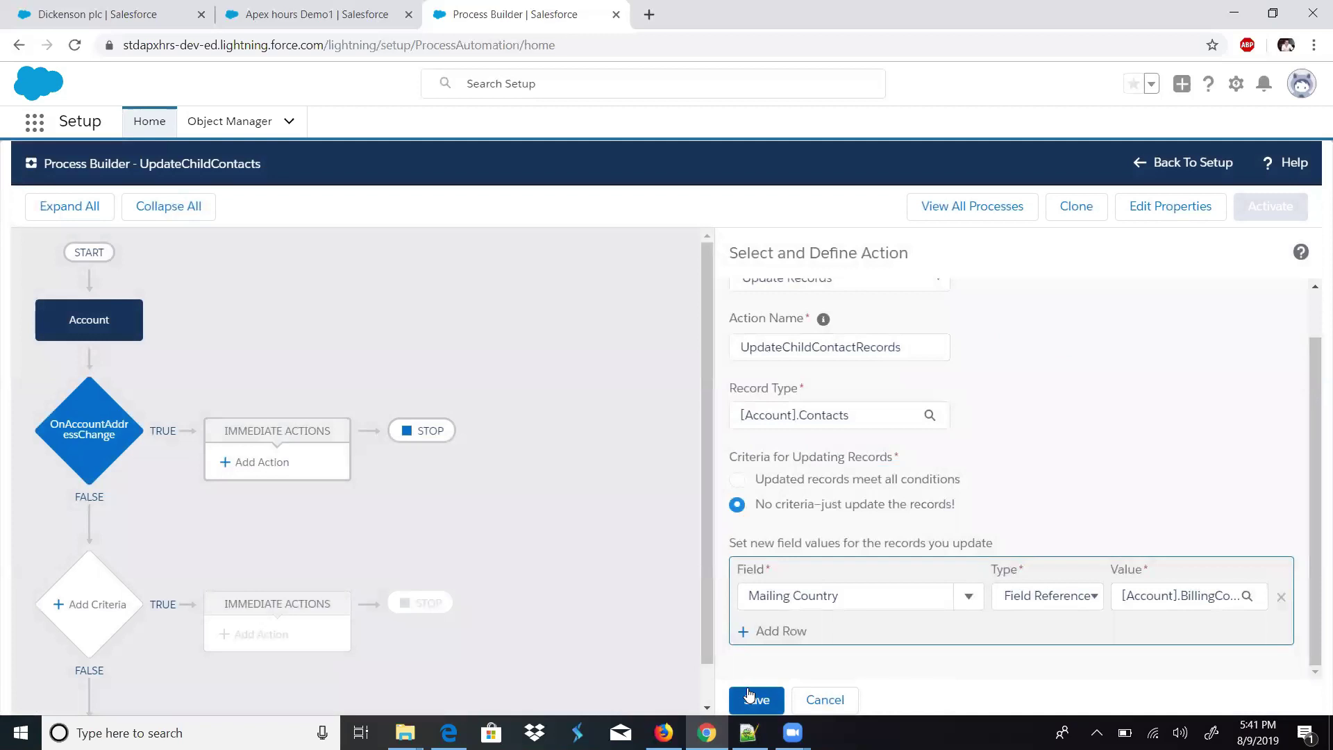
{"action": "left_click", "coordinate": [749, 696]}
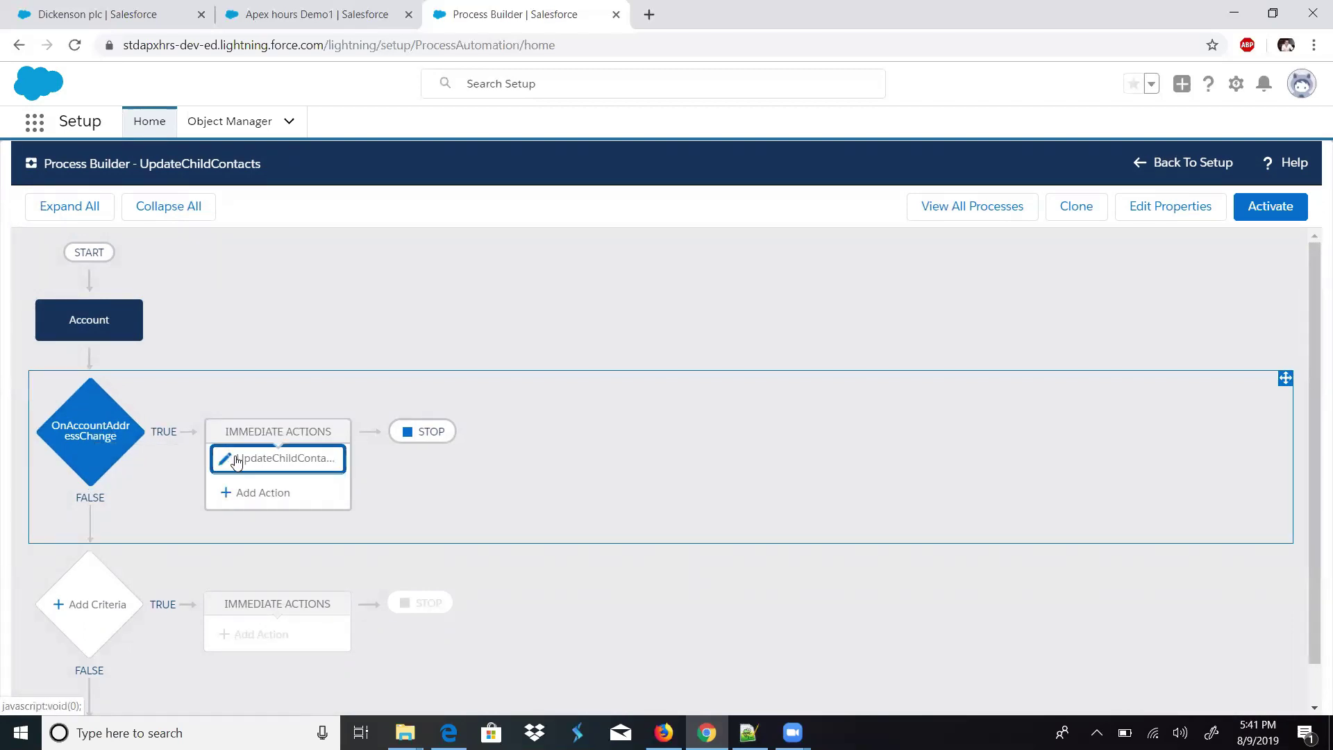
- Add a second action of type Post to Chatter, named 'Change Address Notification'
{"action": "left_click", "coordinate": [249, 498]}
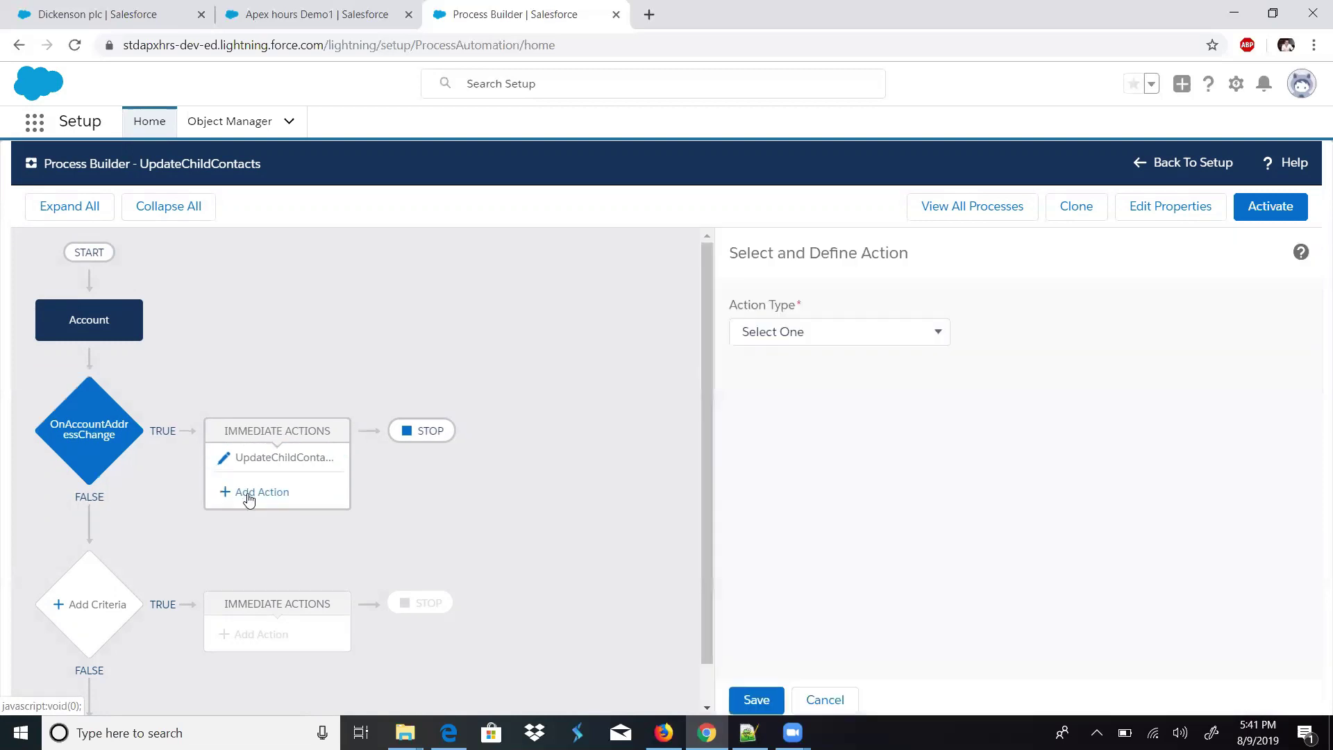
{"action": "left_click", "coordinate": [789, 332]}
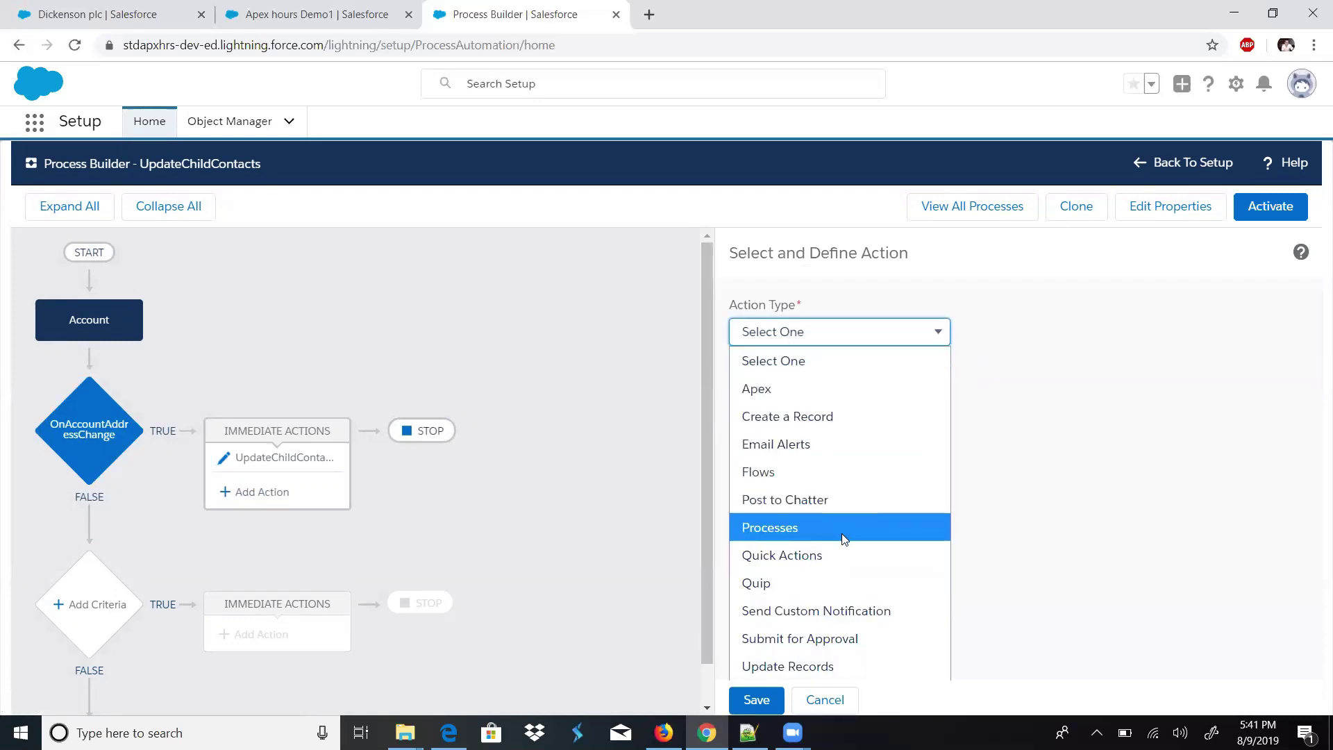
{"action": "left_click", "coordinate": [816, 495]}
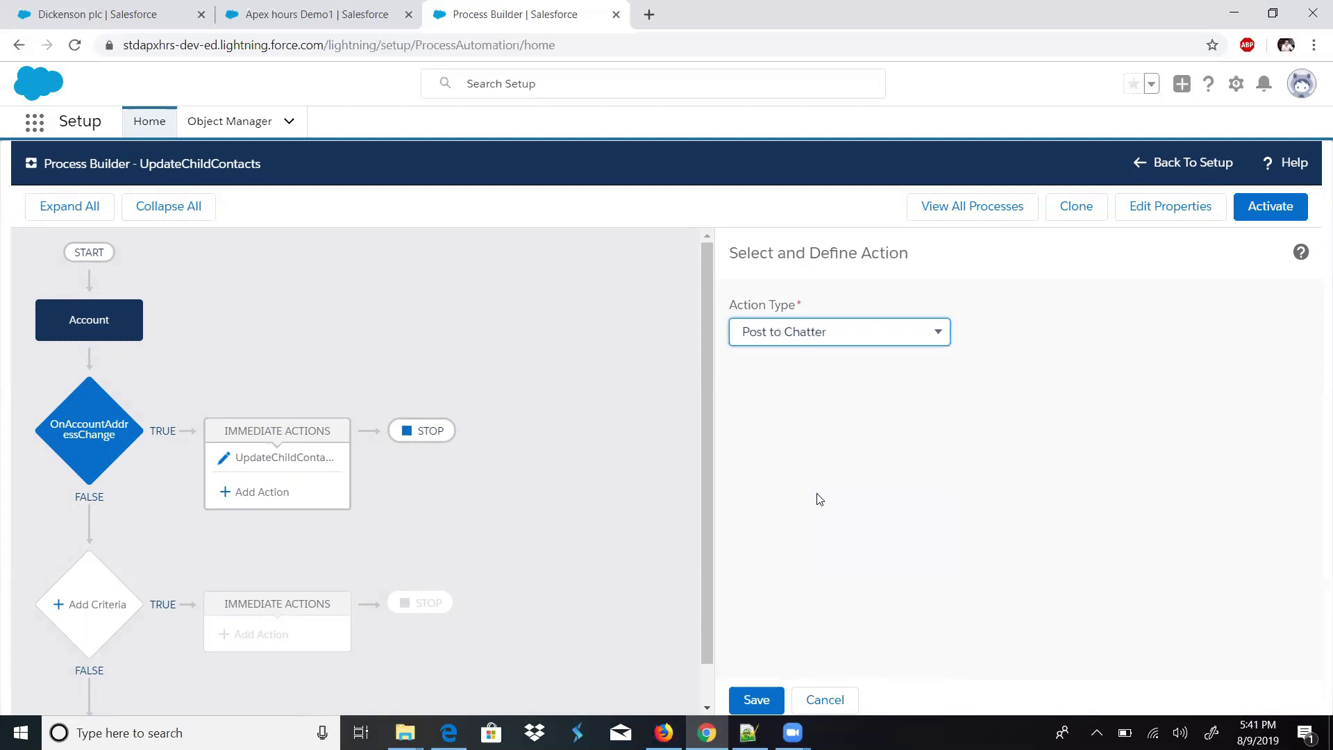
{"action": "left_click", "coordinate": [813, 409]}
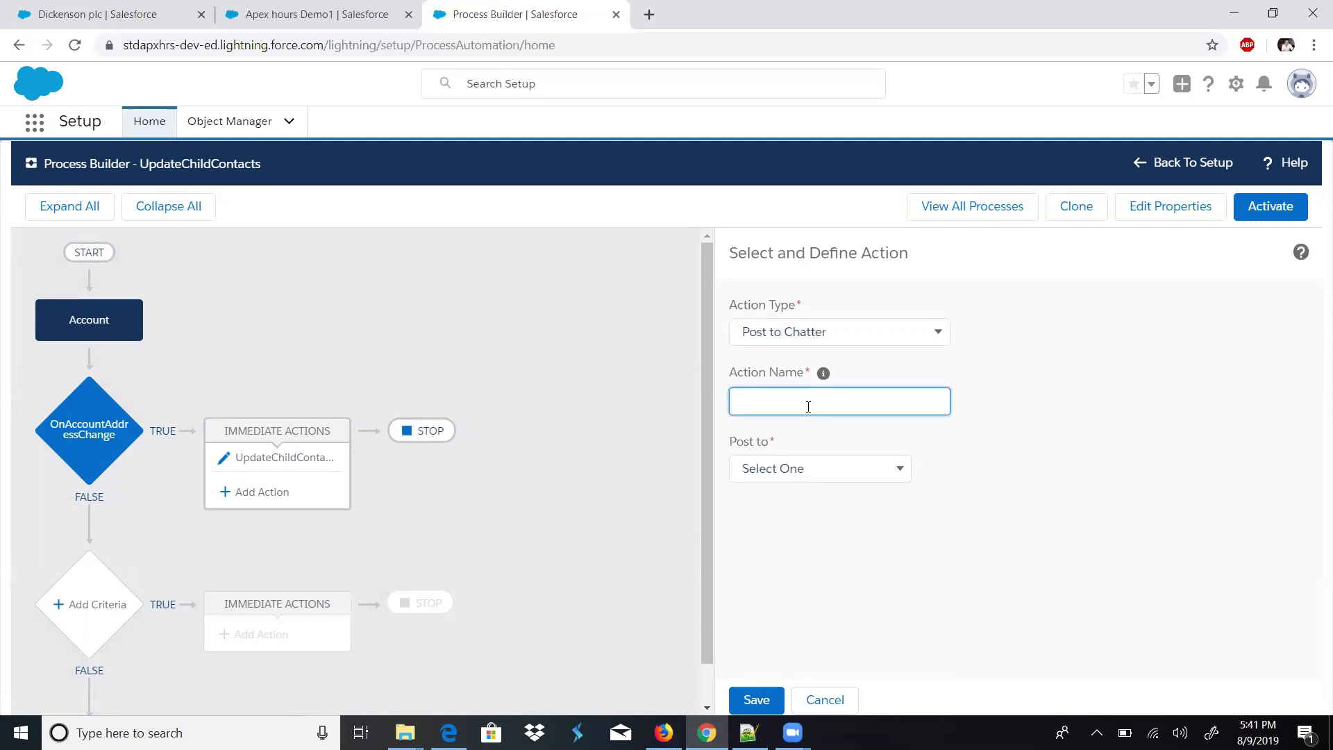
{"action": "type", "text": "CHange"}
{"action": "key", "text": "BackSpace"}
{"action": "key", "text": "BackSpace"}
{"action": "key", "text": "BackSpace"}
{"action": "key", "text": "BackSpace"}
{"action": "type", "text": "hange Address Notification"}
- Set the Chatter post target to User, searching for and selecting the chosen user
{"action": "left_click", "coordinate": [814, 468]}
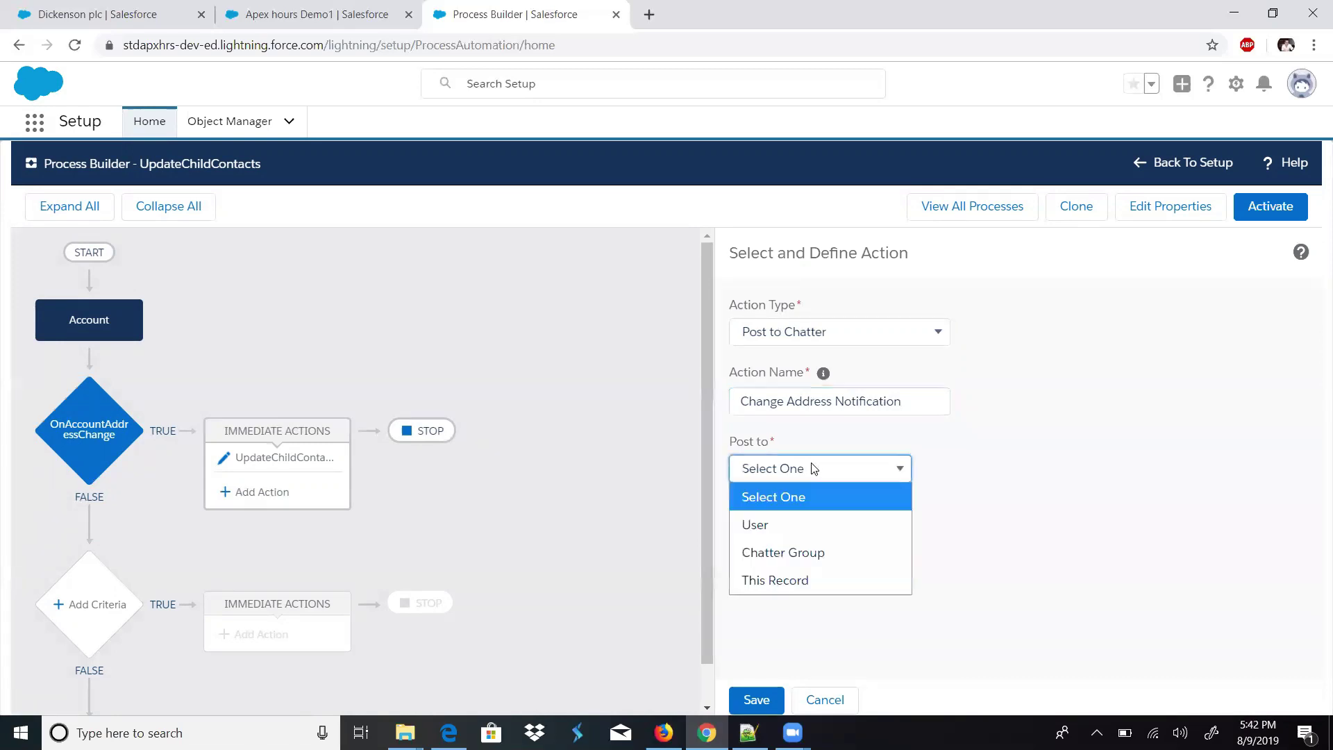
{"action": "left_click", "coordinate": [792, 522]}
{"action": "left_click", "coordinate": [947, 471]}
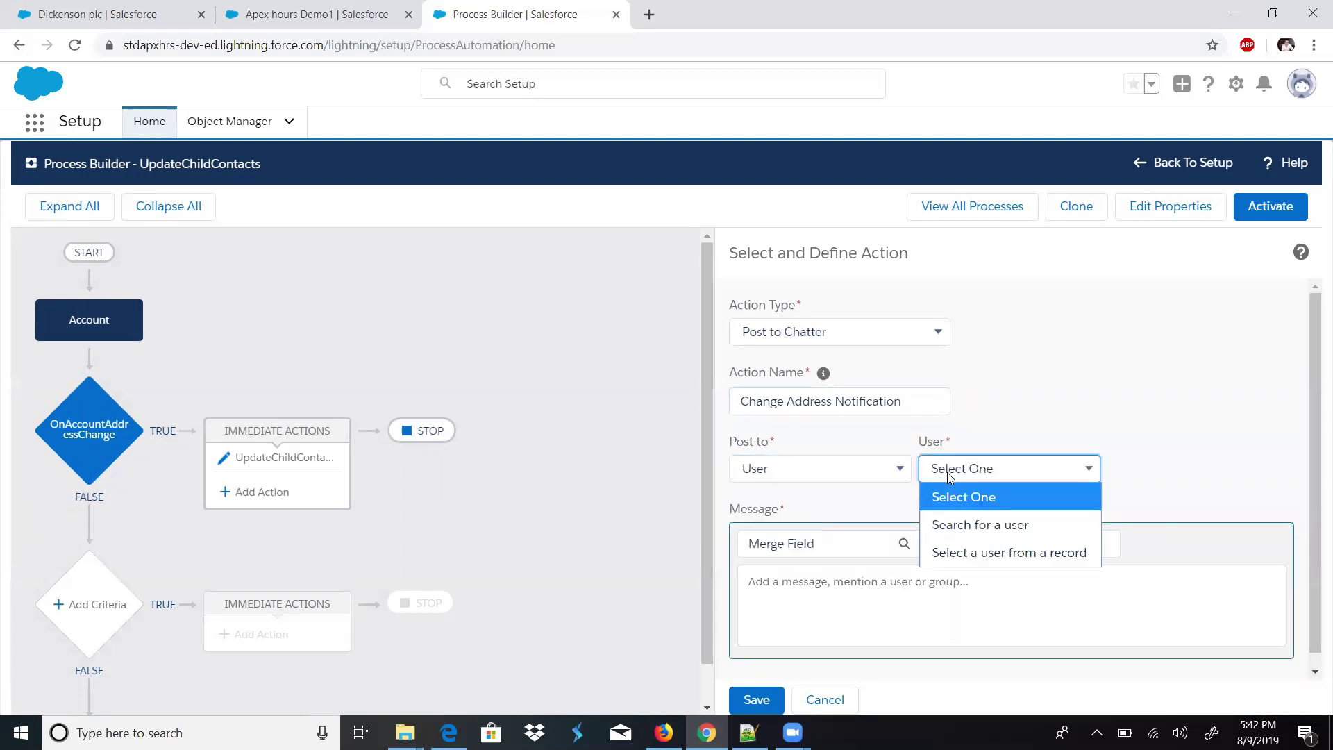
{"action": "left_click", "coordinate": [958, 524]}
{"action": "left_click", "coordinate": [1131, 473]}
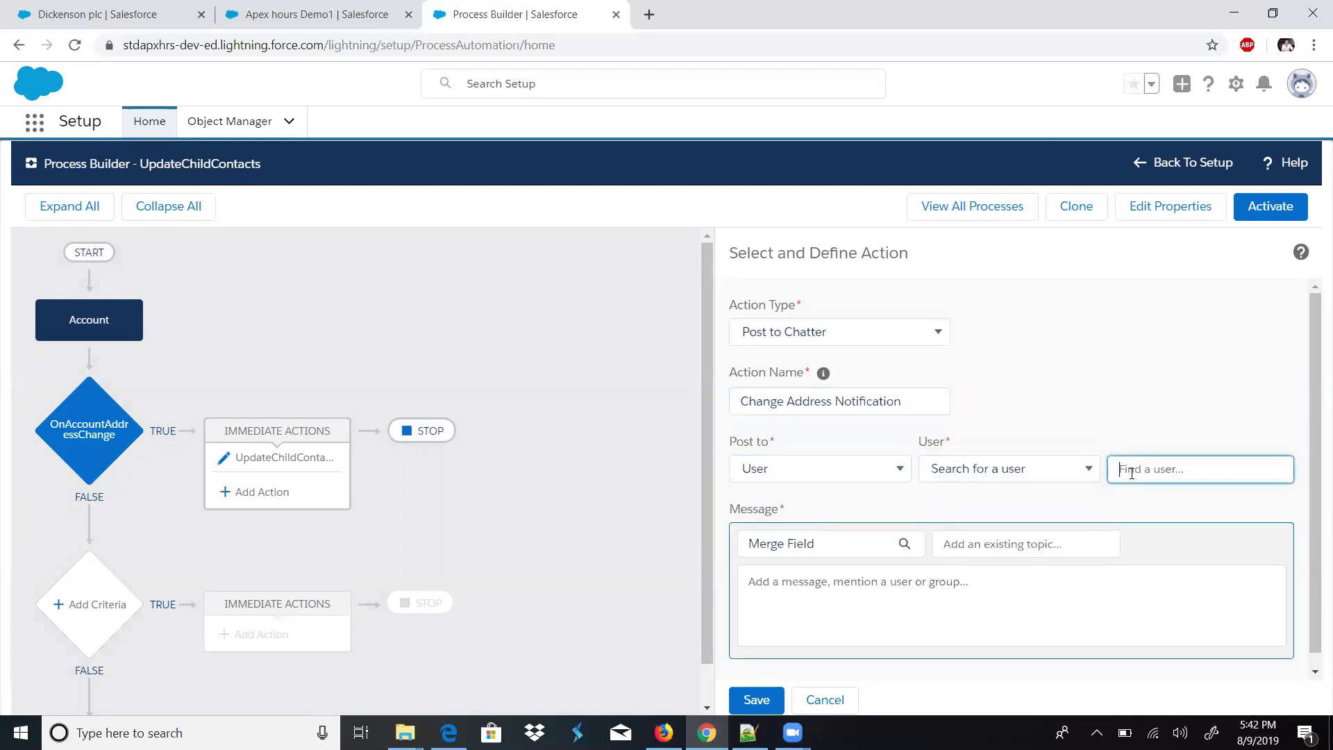
{"action": "type", "text": "Ale"}
{"action": "key", "text": "BackSpace"}
{"action": "key", "text": "BackSpace"}
{"action": "type", "text": "pe"}
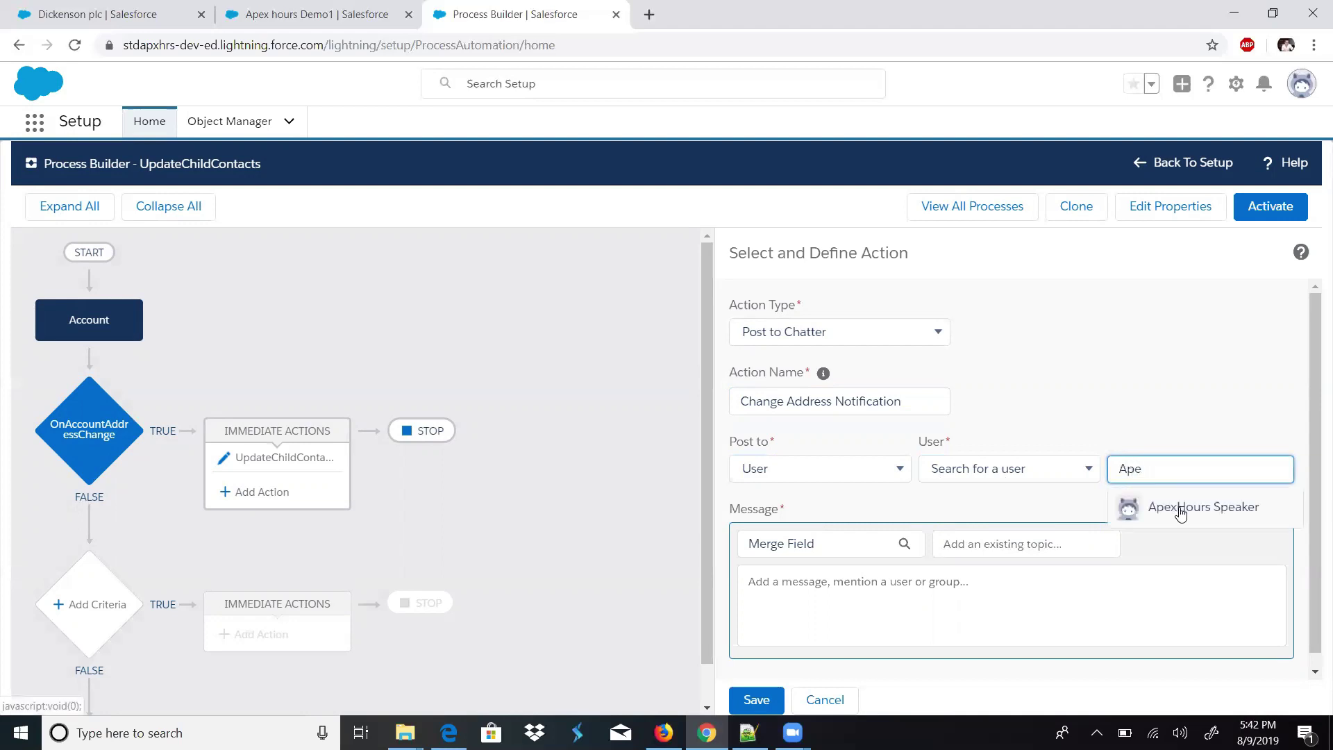
{"action": "left_click", "coordinate": [1175, 507]}
{"action": "scroll", "coordinate": [1048, 592], "scroll_direction": "down", "scroll_amount": 1}
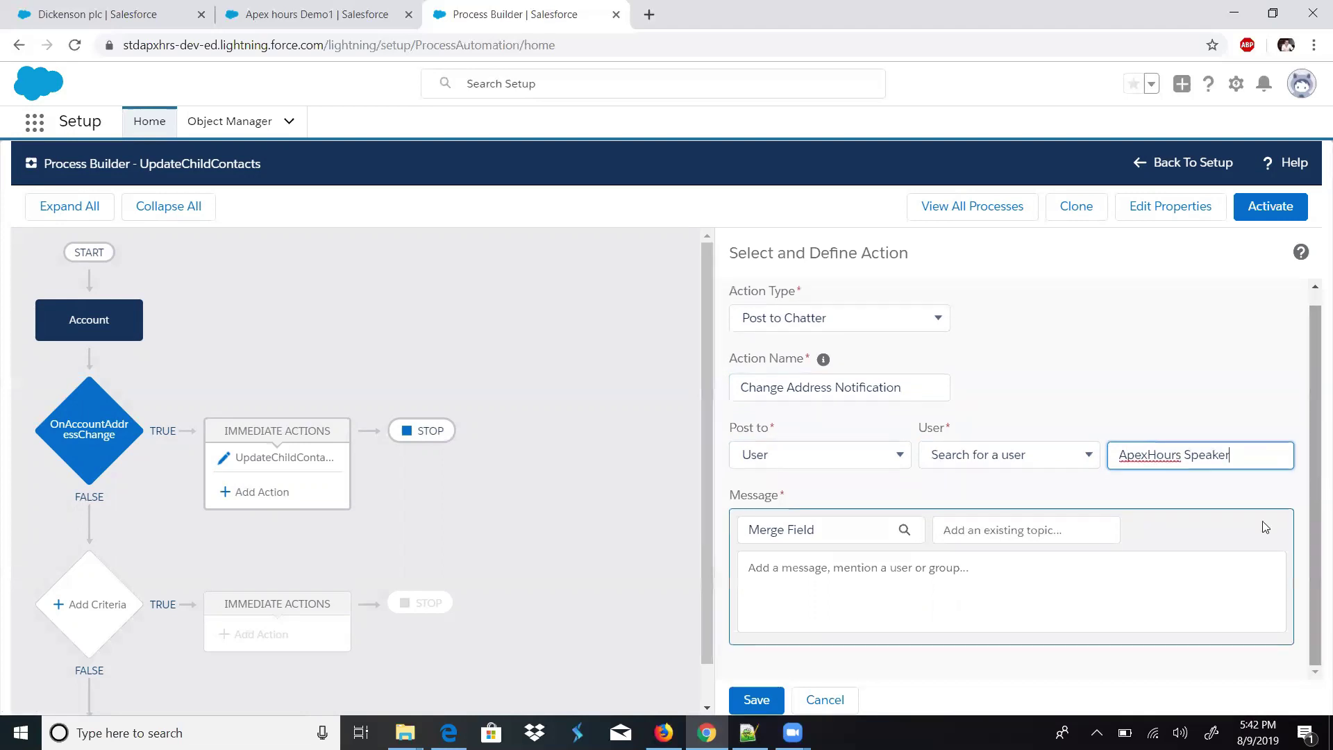
- Write the message 'Contact Address is changed.'
{"action": "left_click", "coordinate": [1049, 591]}
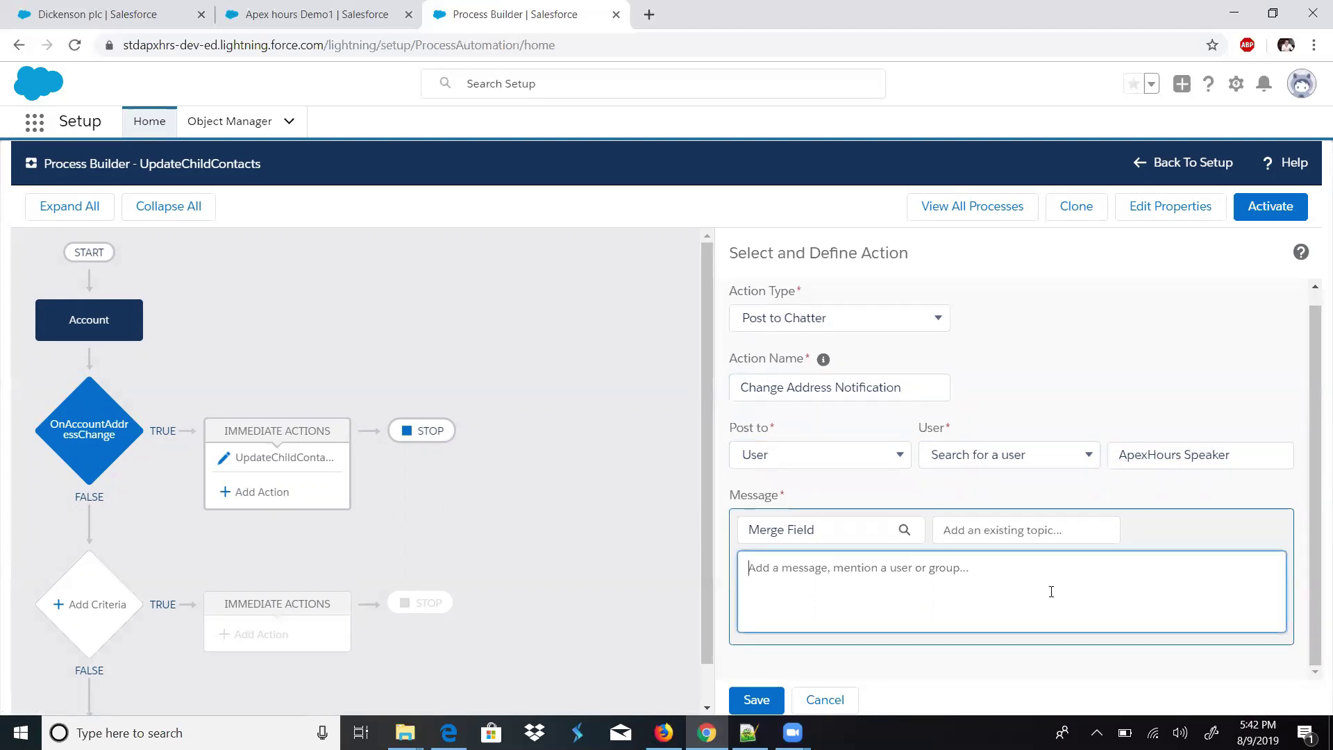
{"action": "type", "text": "Ac"}
{"action": "key", "text": "BackSpace"}
{"action": "key", "text": "BackSpace"}
{"action": "type", "text": "Account Add"}
{"action": "key", "text": "BackSpace"}
{"action": "key", "text": "BackSpace"}
{"action": "key", "text": "BackSpace"}
{"action": "type", "text": "Mai"}
{"action": "key", "text": "BackSpace"}
{"action": "key", "text": "BackSpace"}
{"action": "key", "text": "BackSpace"}
{"action": "key", "text": "BackSpace"}
{"action": "key", "text": "BackSpace"}
{"action": "key", "text": "BackSpace"}
{"action": "key", "text": "BackSpace"}
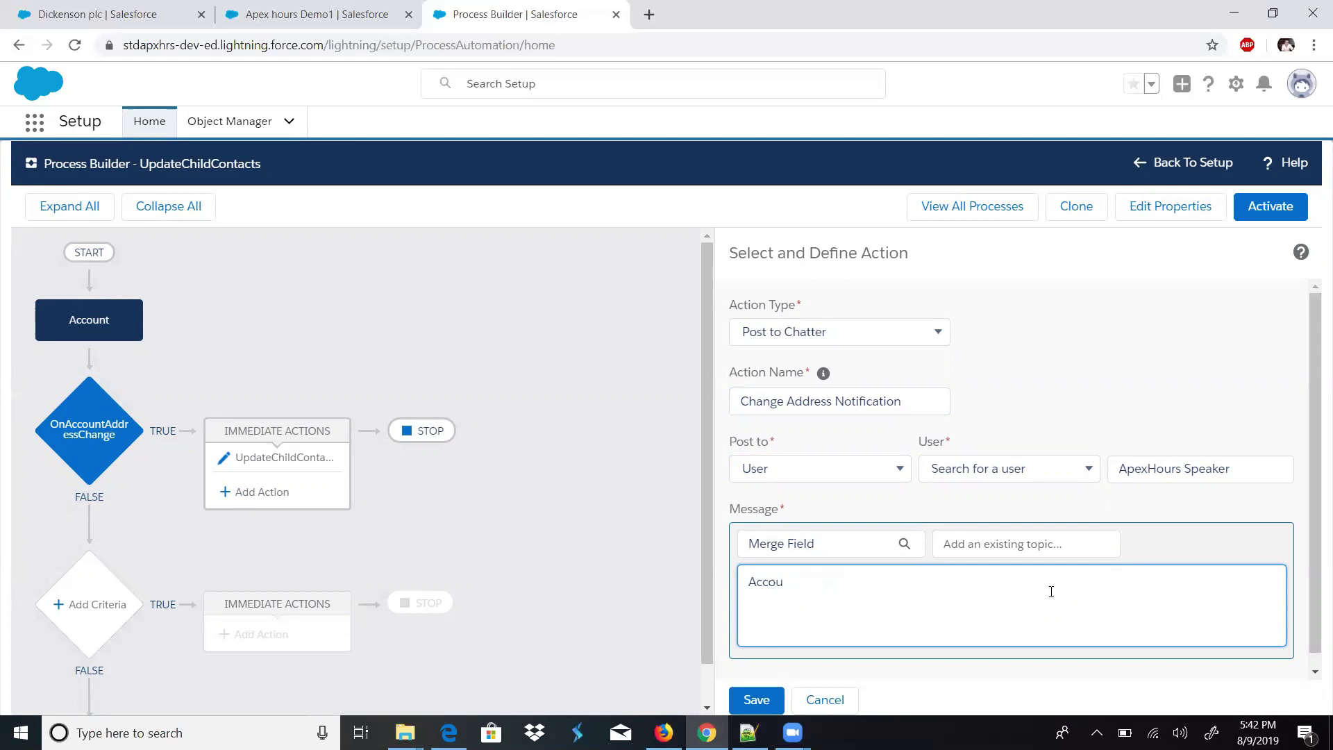
{"action": "key", "text": "BackSpace"}
{"action": "type", "text": "Contact Address is changed"}
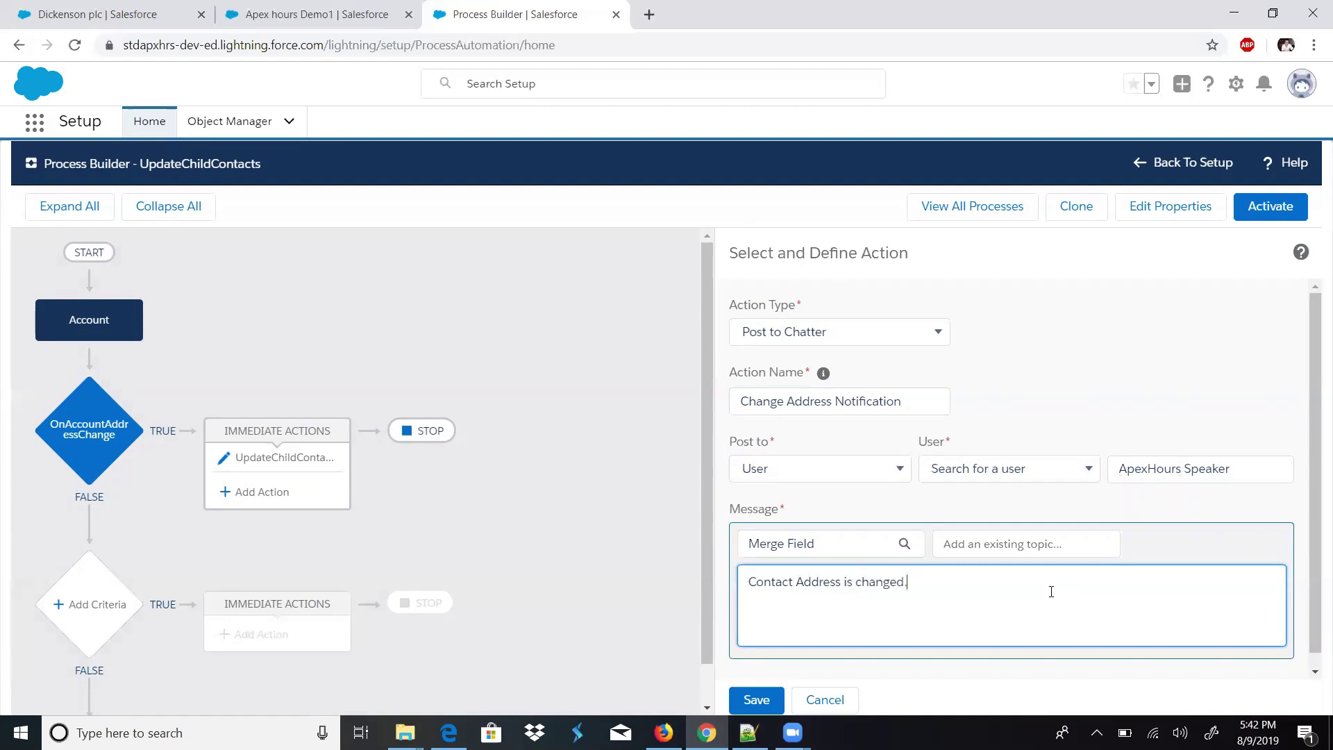
{"action": "type", "text": "."}
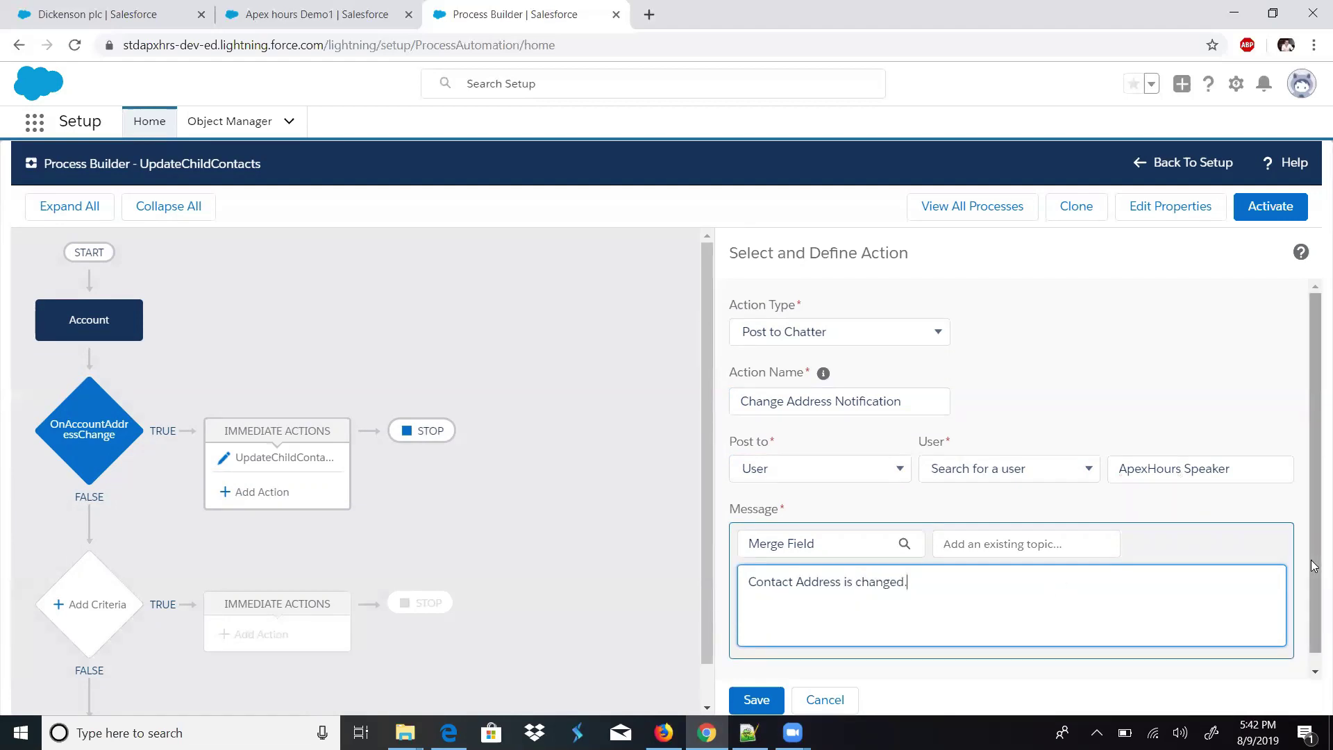
- Append the Account's Billing Country merge field to the message
{"action": "left_click", "coordinate": [843, 552]}
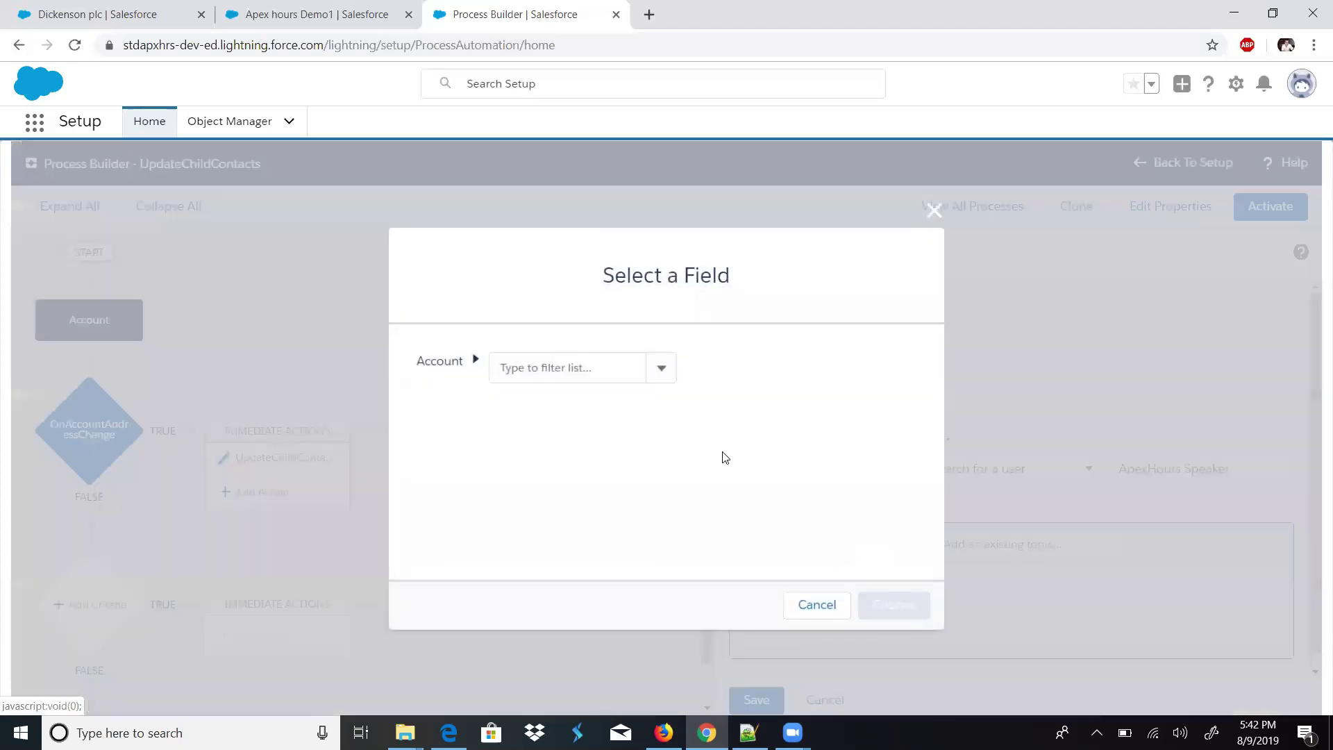
{"action": "left_click", "coordinate": [614, 374]}
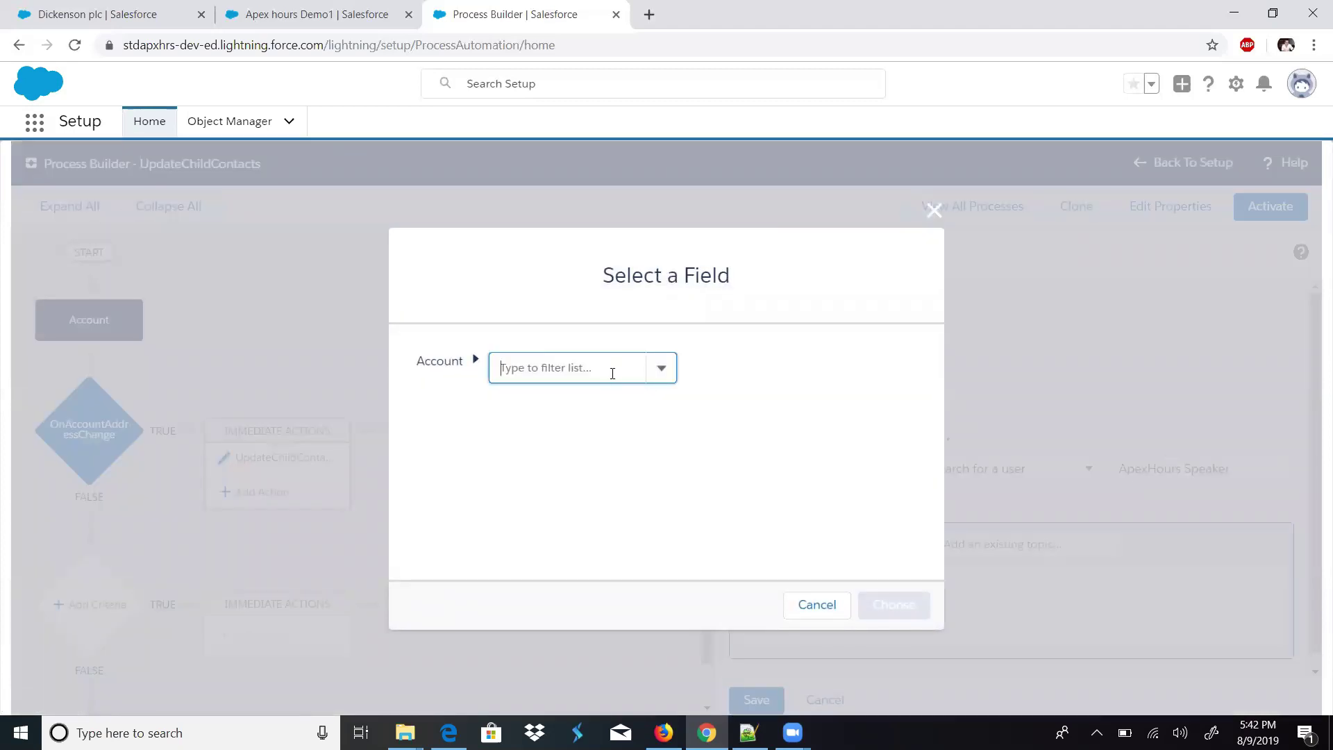
{"action": "type", "text": "counr"}
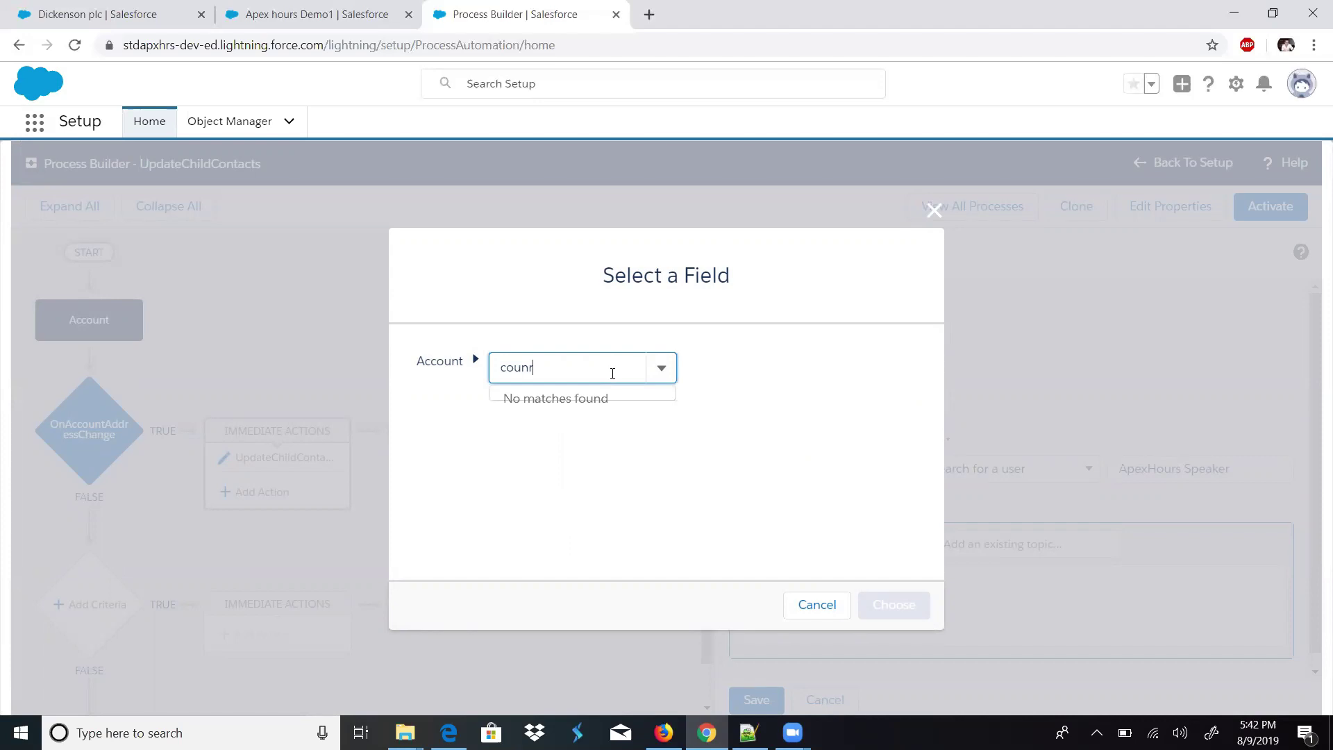
{"action": "type", "text": "ttry"}
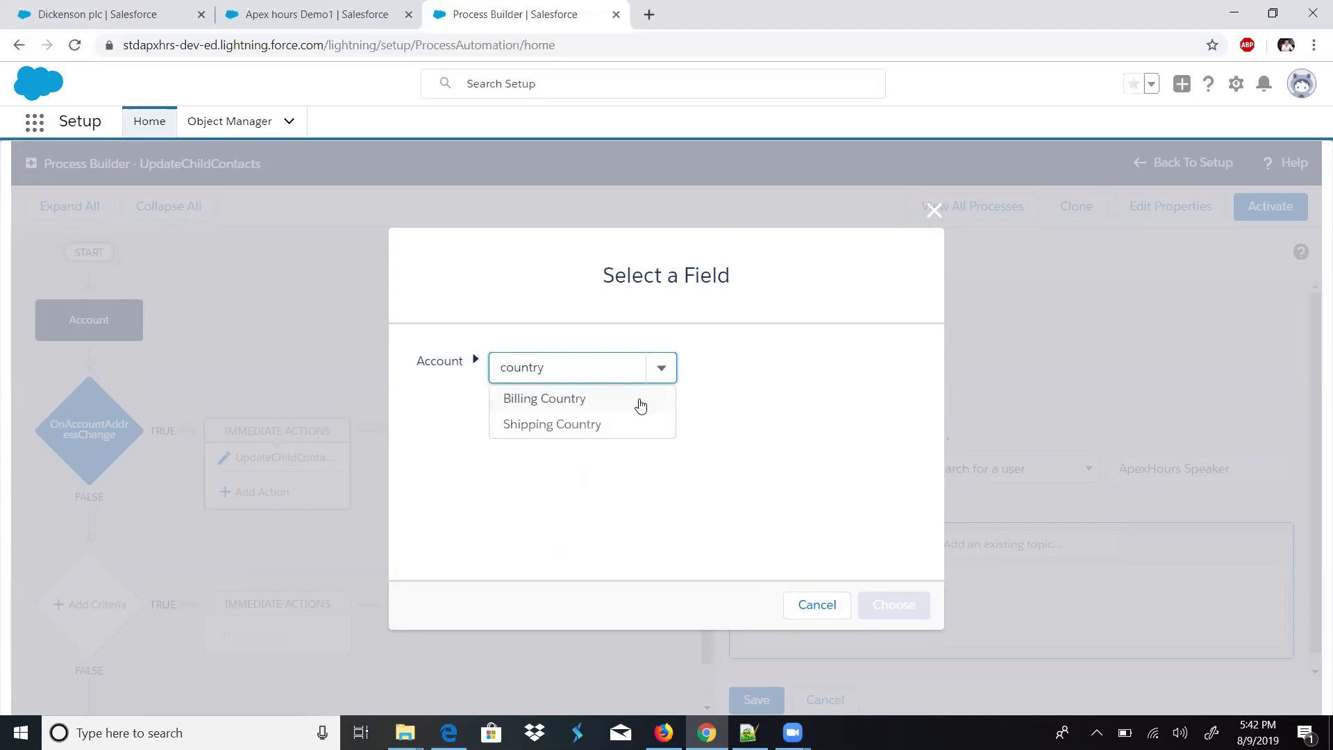
{"action": "left_click", "coordinate": [603, 399]}
{"action": "left_click", "coordinate": [890, 599]}
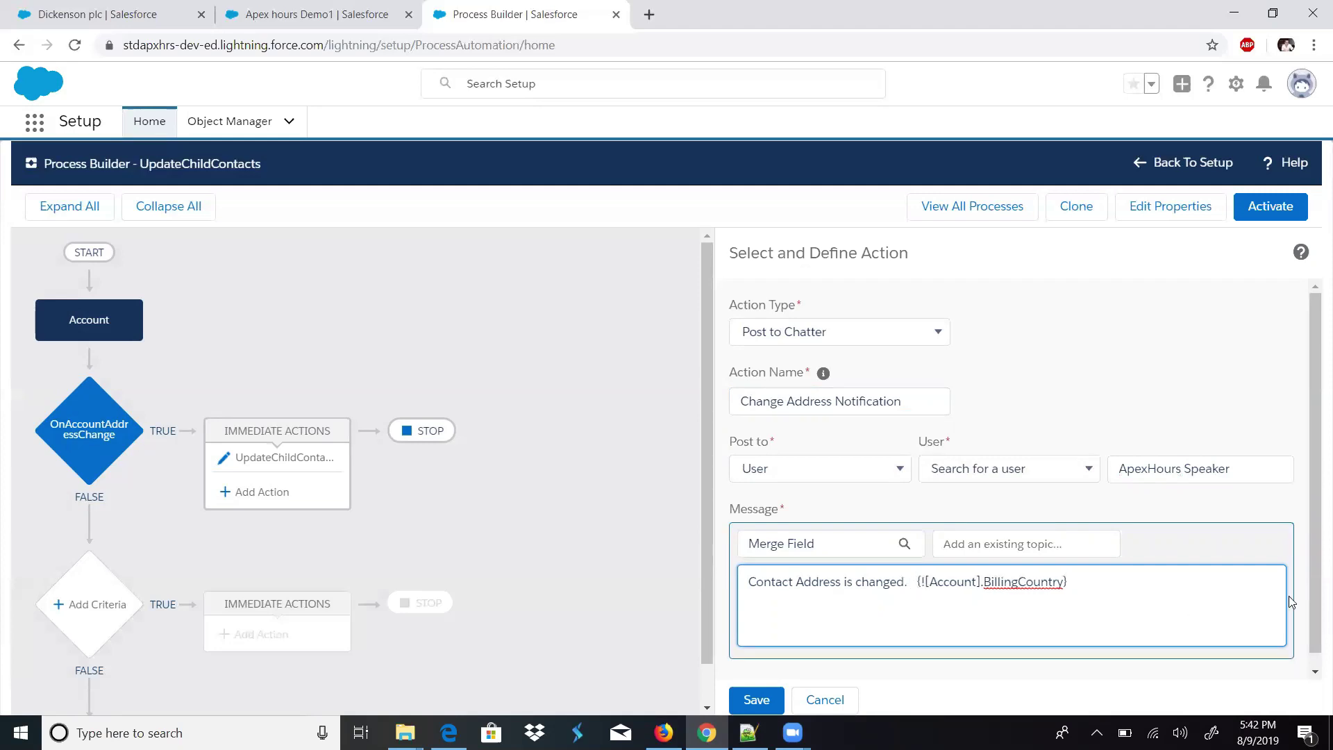
{"action": "scroll", "coordinate": [1111, 611], "scroll_direction": "down", "scroll_amount": 1}
- Save the Chatter action, review all immediate actions, and begin activating the process
{"action": "left_click", "coordinate": [758, 694]}
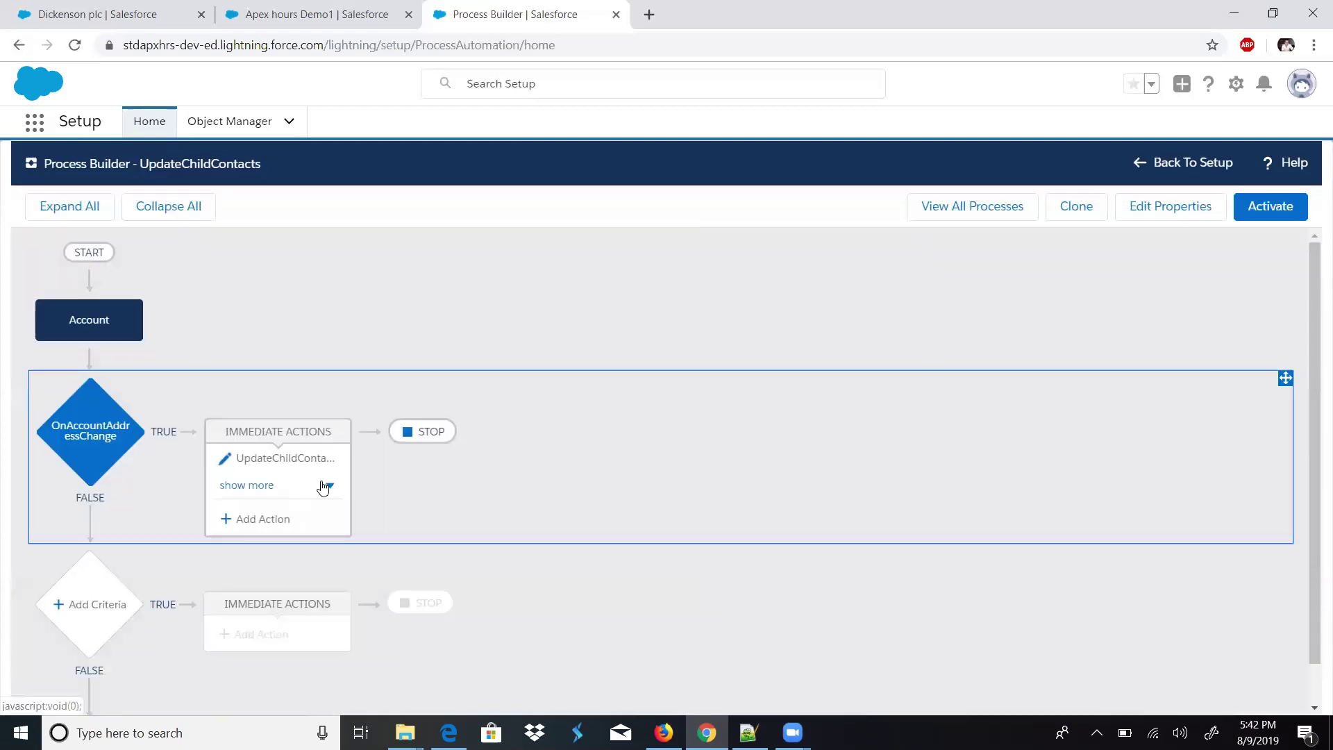
{"action": "left_click", "coordinate": [323, 486]}
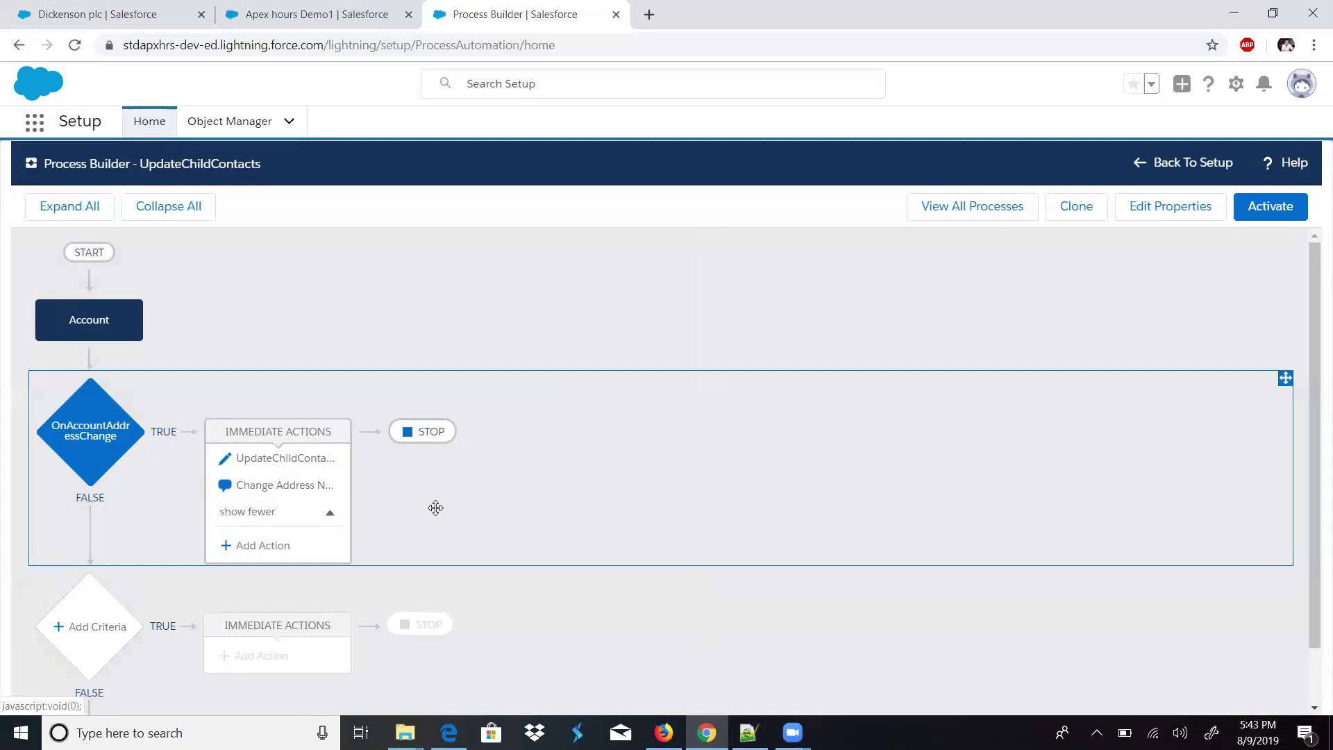
{"action": "left_click", "coordinate": [1250, 210]}
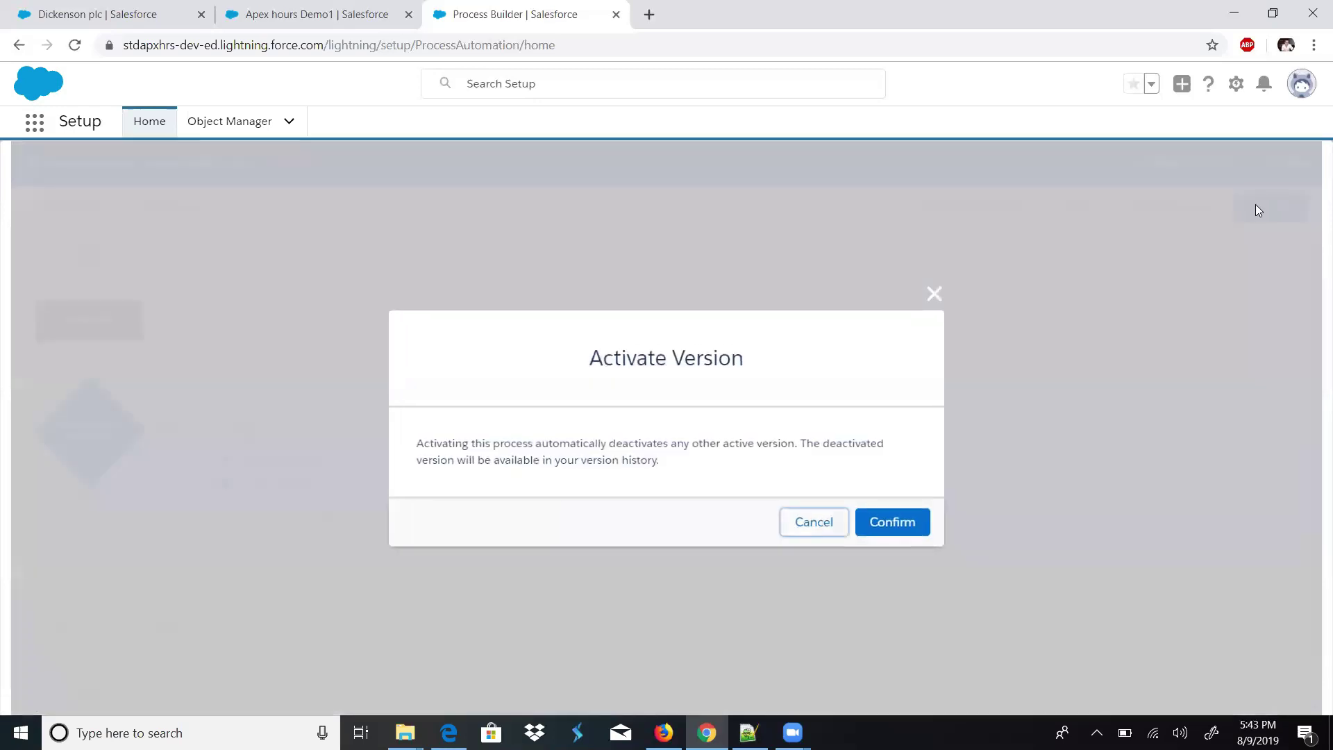
- Confirm activation of UpdateChildContacts, repeating Activate and Confirm until it is active
{"action": "left_click", "coordinate": [888, 531]}
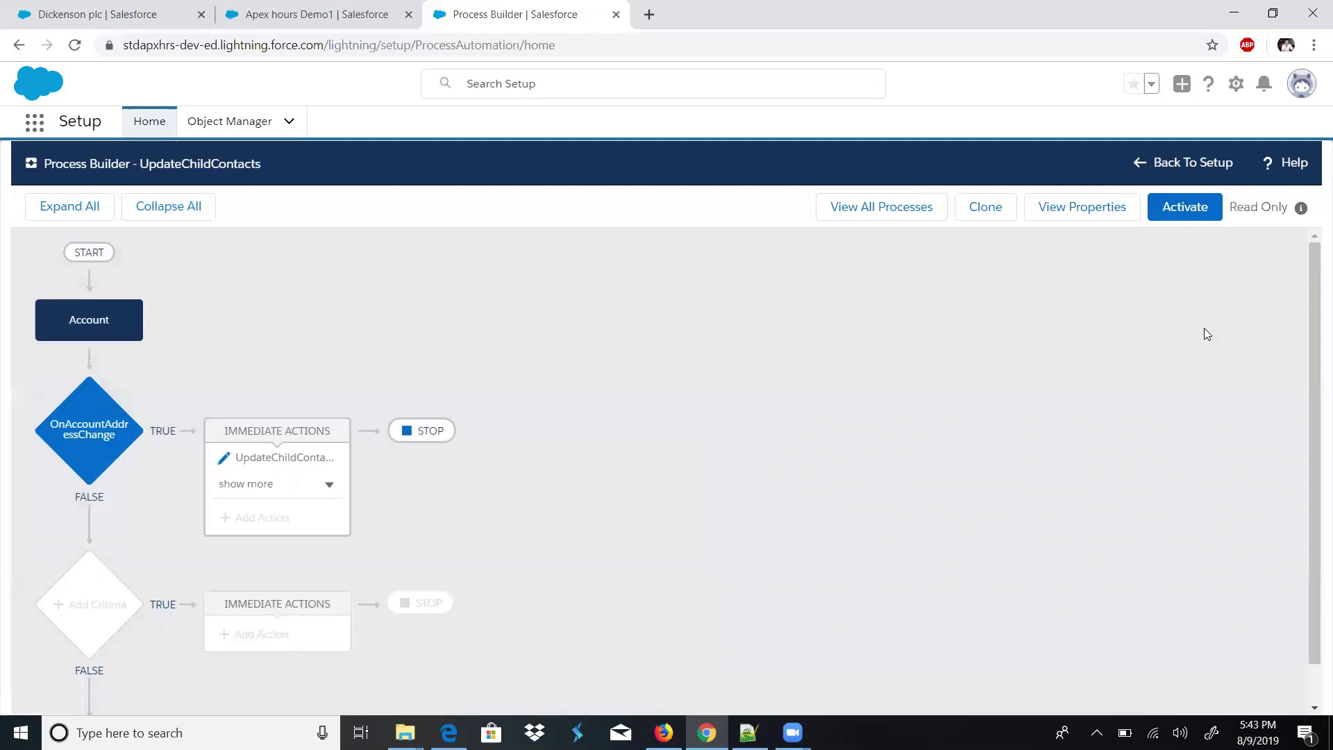
{"action": "left_click", "coordinate": [1182, 206]}
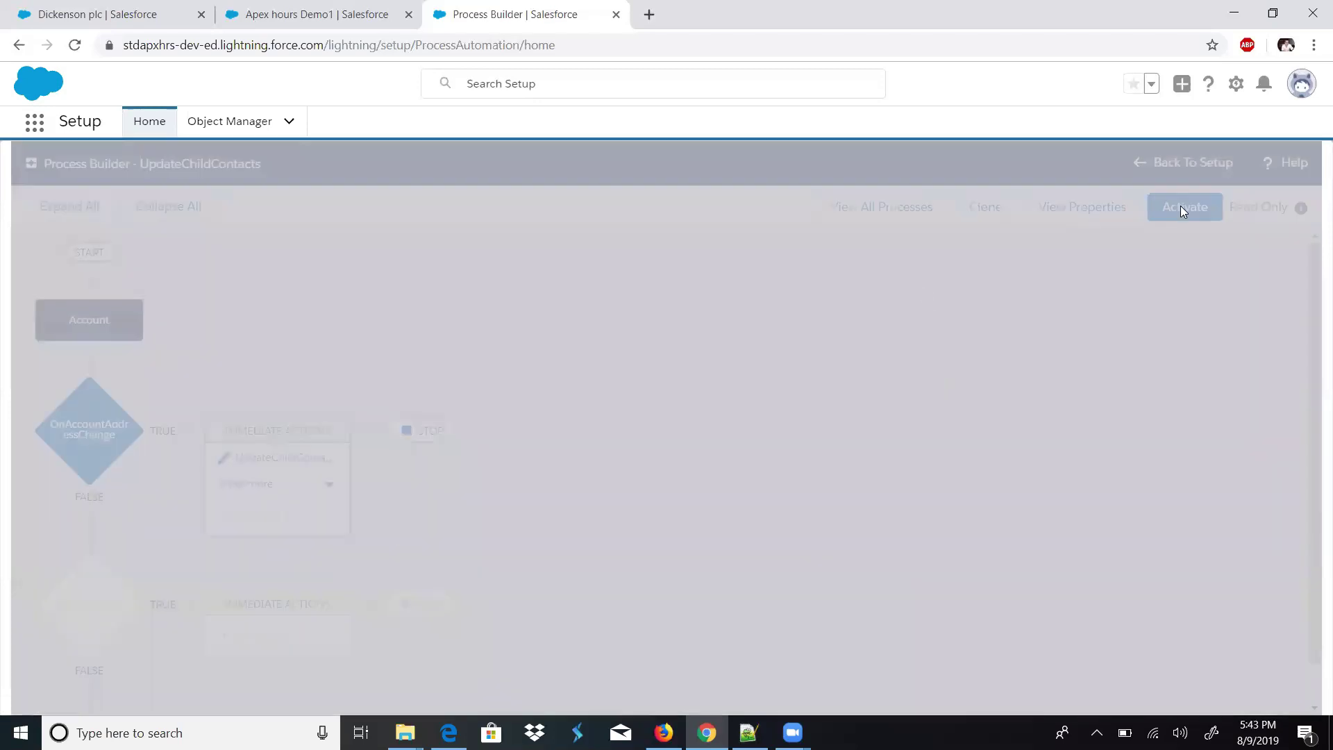
{"action": "left_click", "coordinate": [894, 525]}
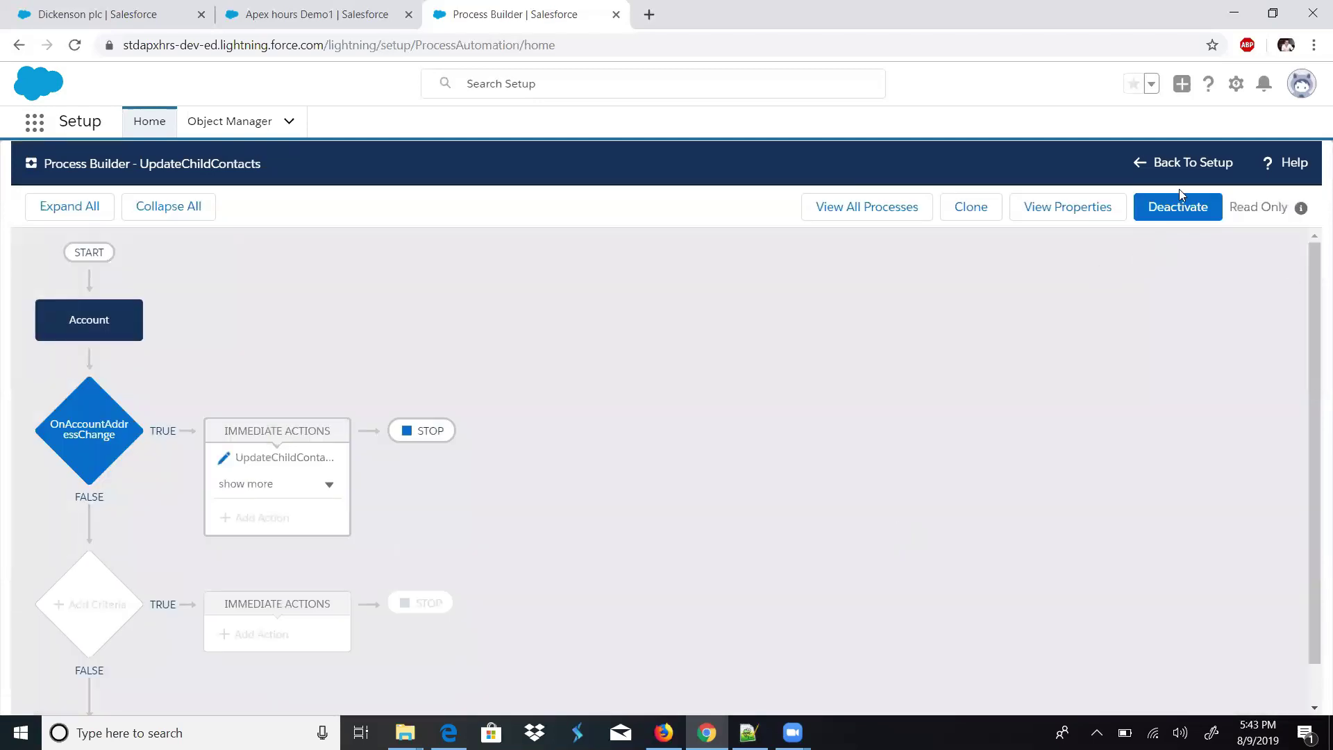
{"action": "left_click", "coordinate": [345, 7]}
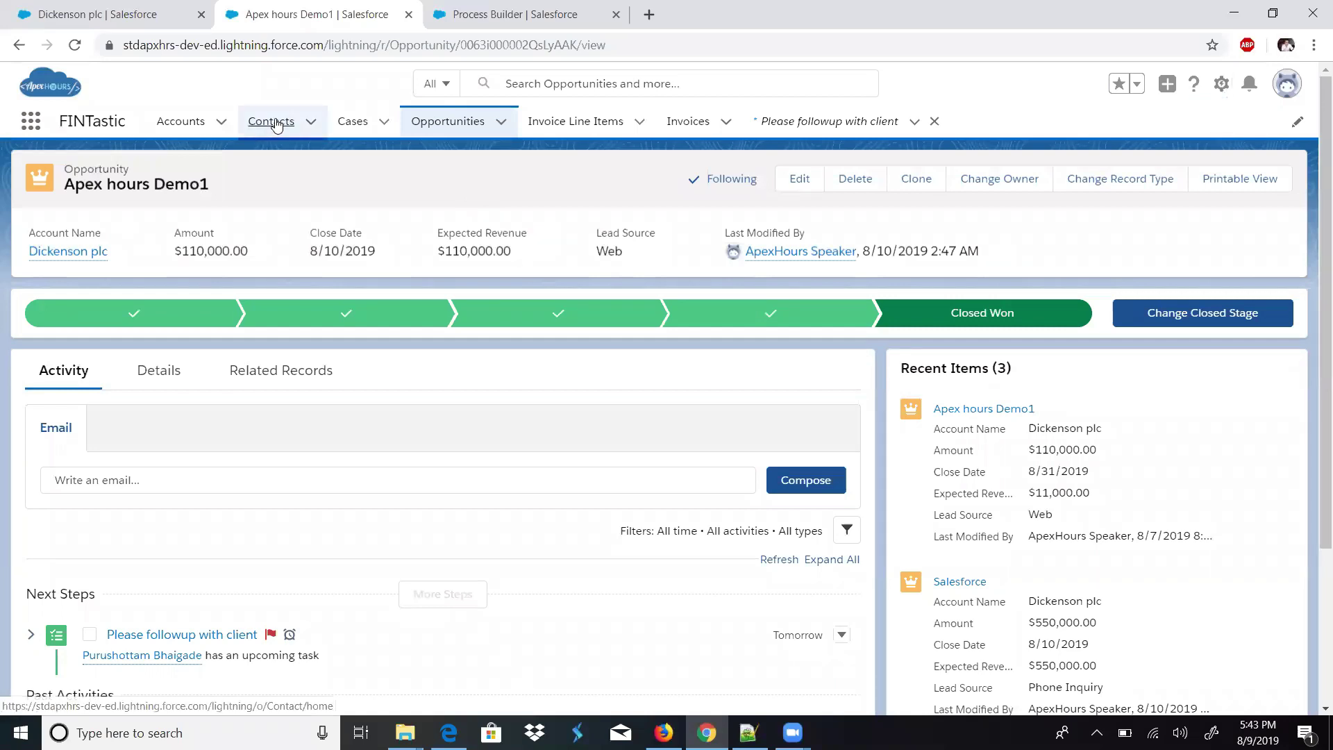
- Open the first contact's record and show its detail fields
{"action": "left_click", "coordinate": [276, 125]}
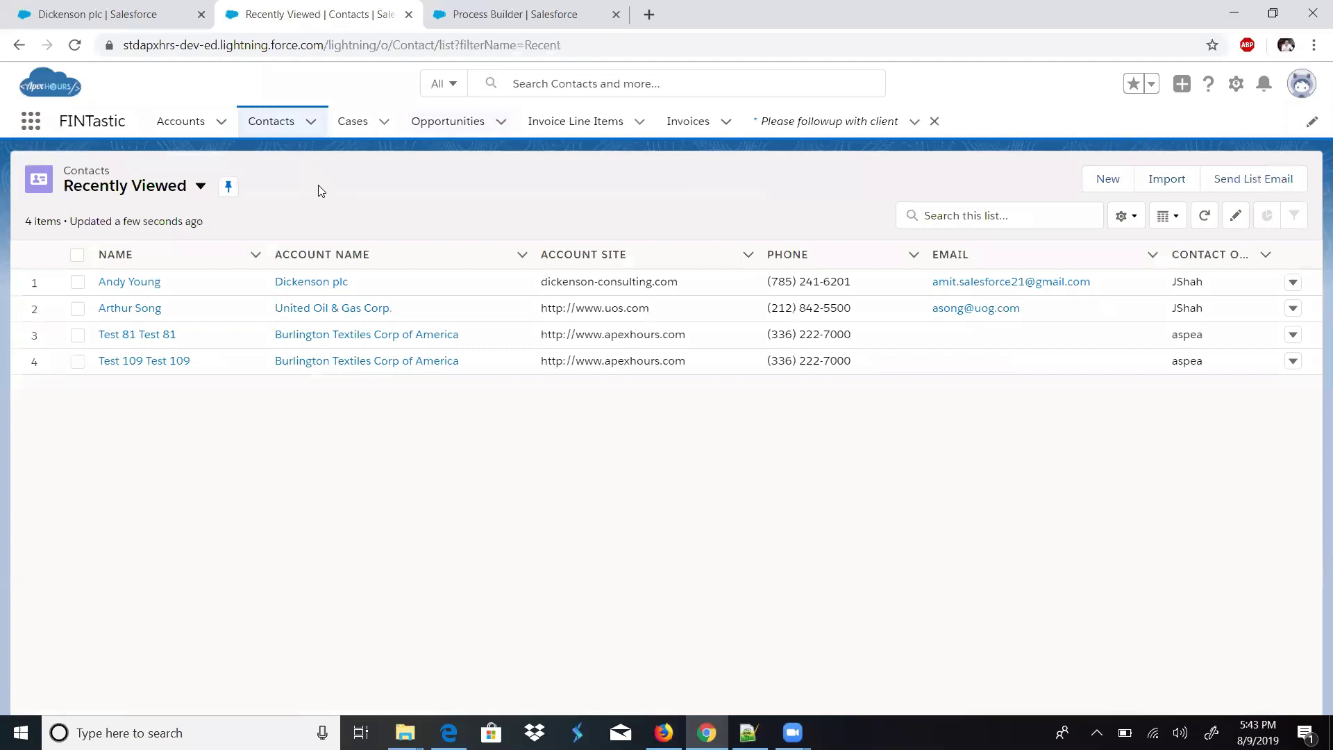
{"action": "left_click", "coordinate": [125, 283]}
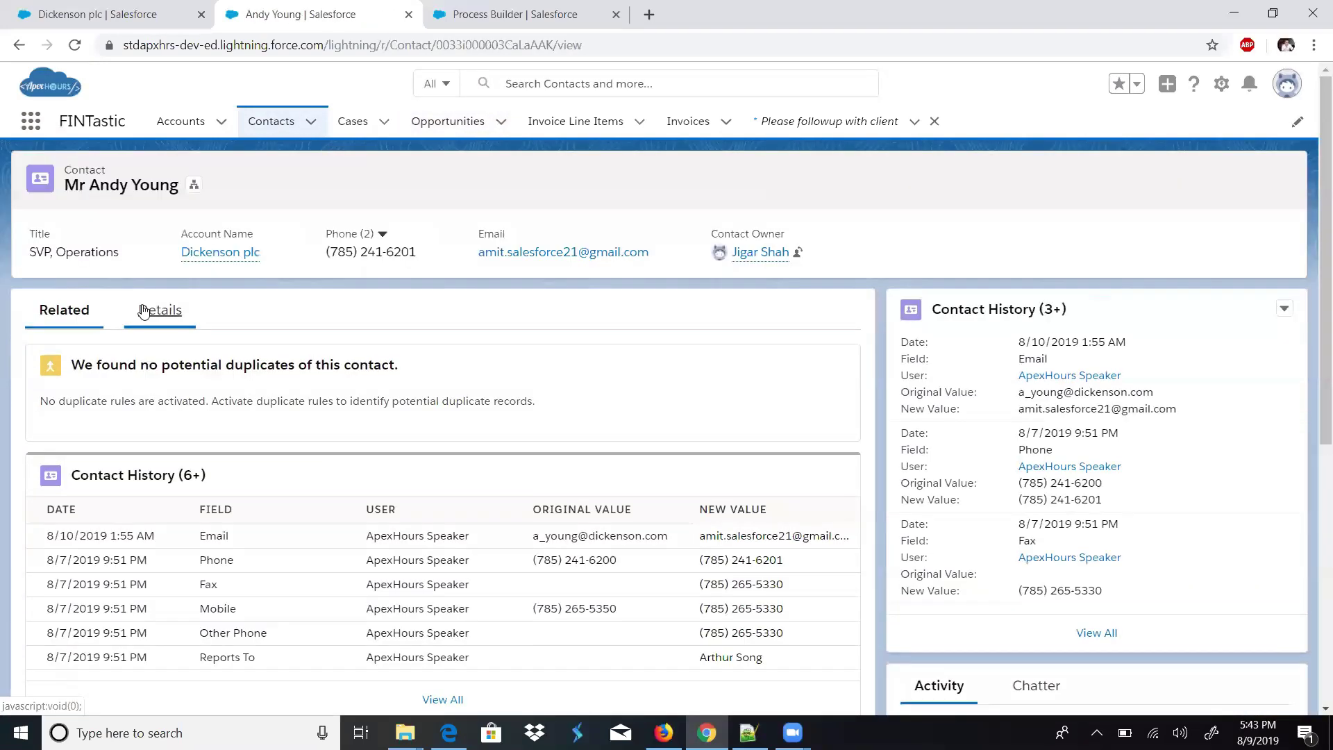
{"action": "left_click", "coordinate": [144, 311]}
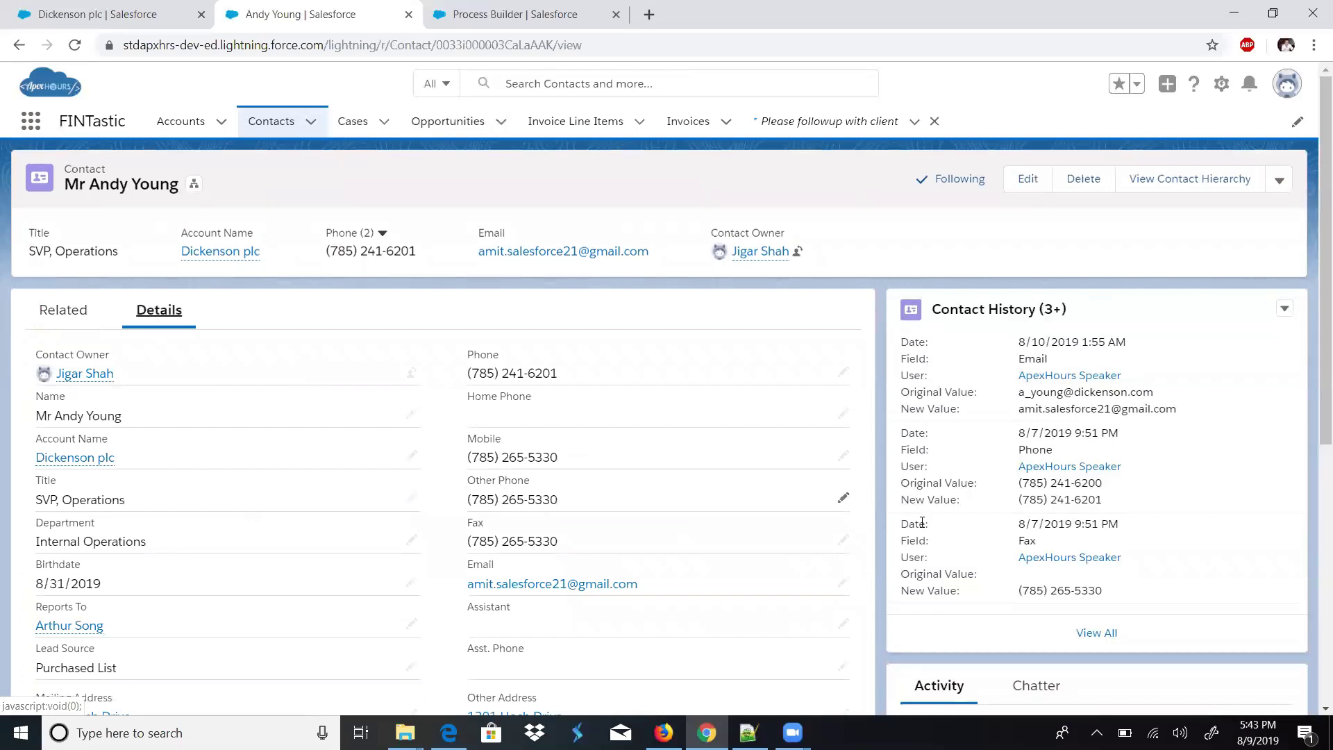
{"action": "scroll", "coordinate": [922, 522], "scroll_direction": "down", "scroll_amount": 3}
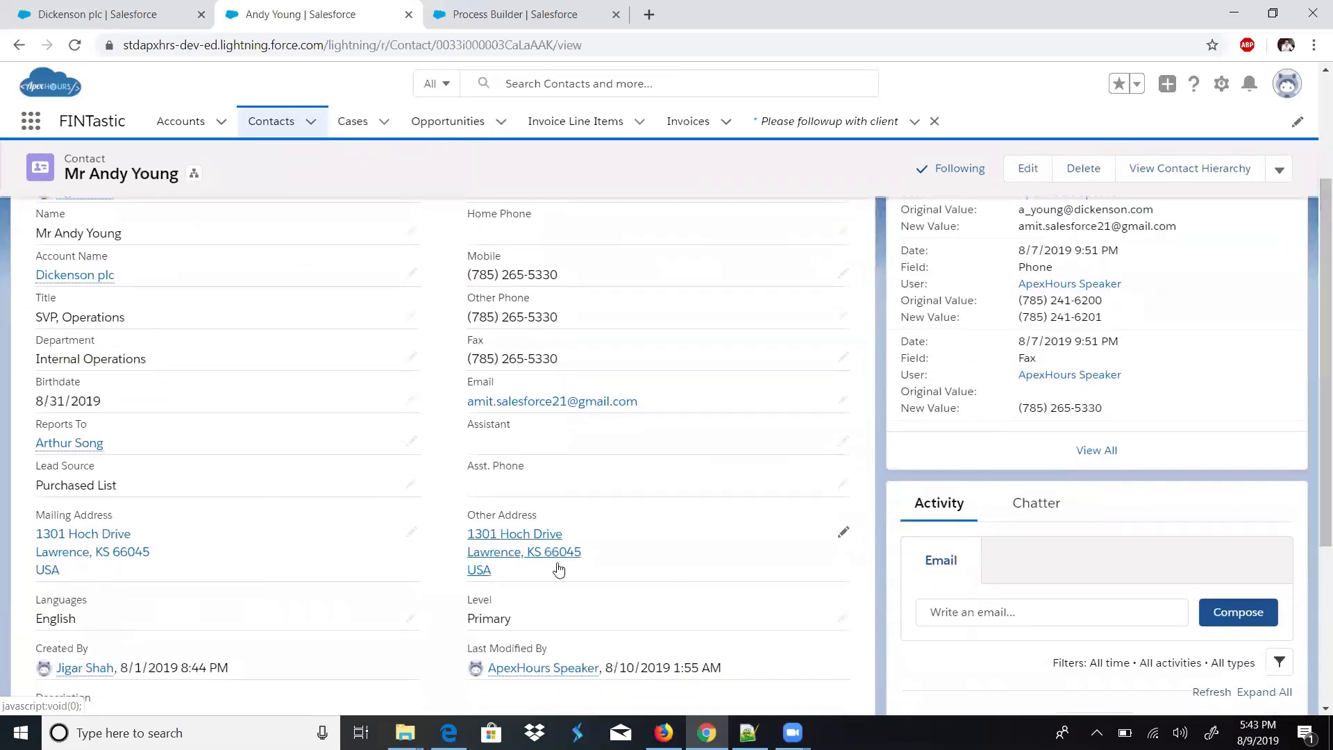
{"action": "left_click", "coordinate": [208, 549]}
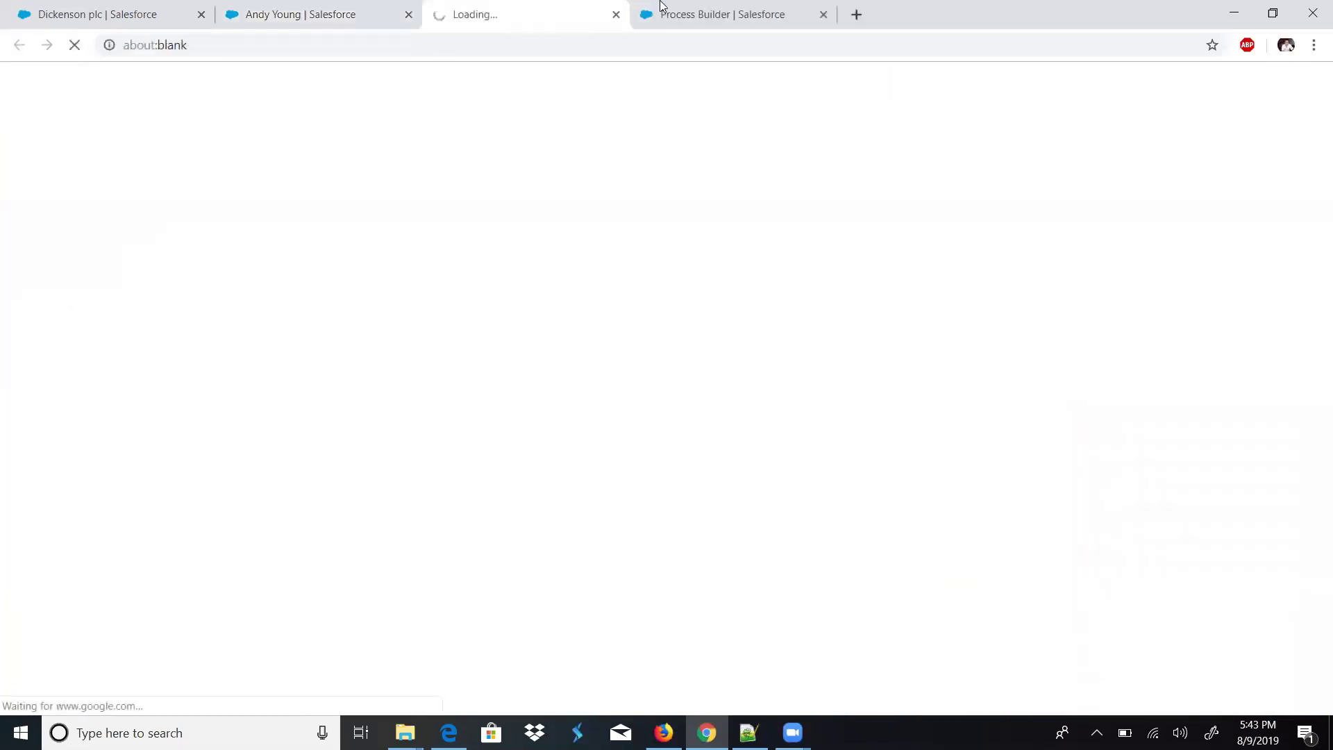
{"action": "left_click", "coordinate": [616, 14]}
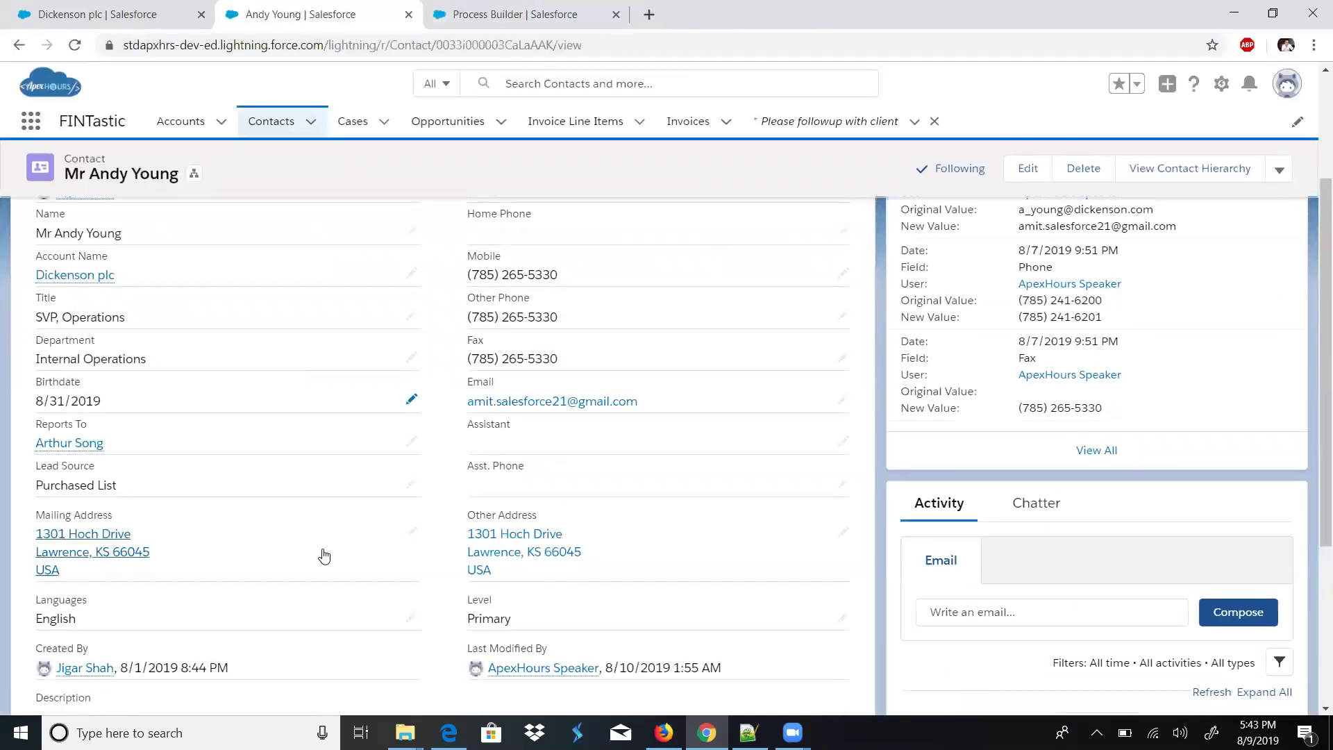
- Change the contact's Other Country from USA to INDIA and save
{"action": "left_click", "coordinate": [412, 532]}
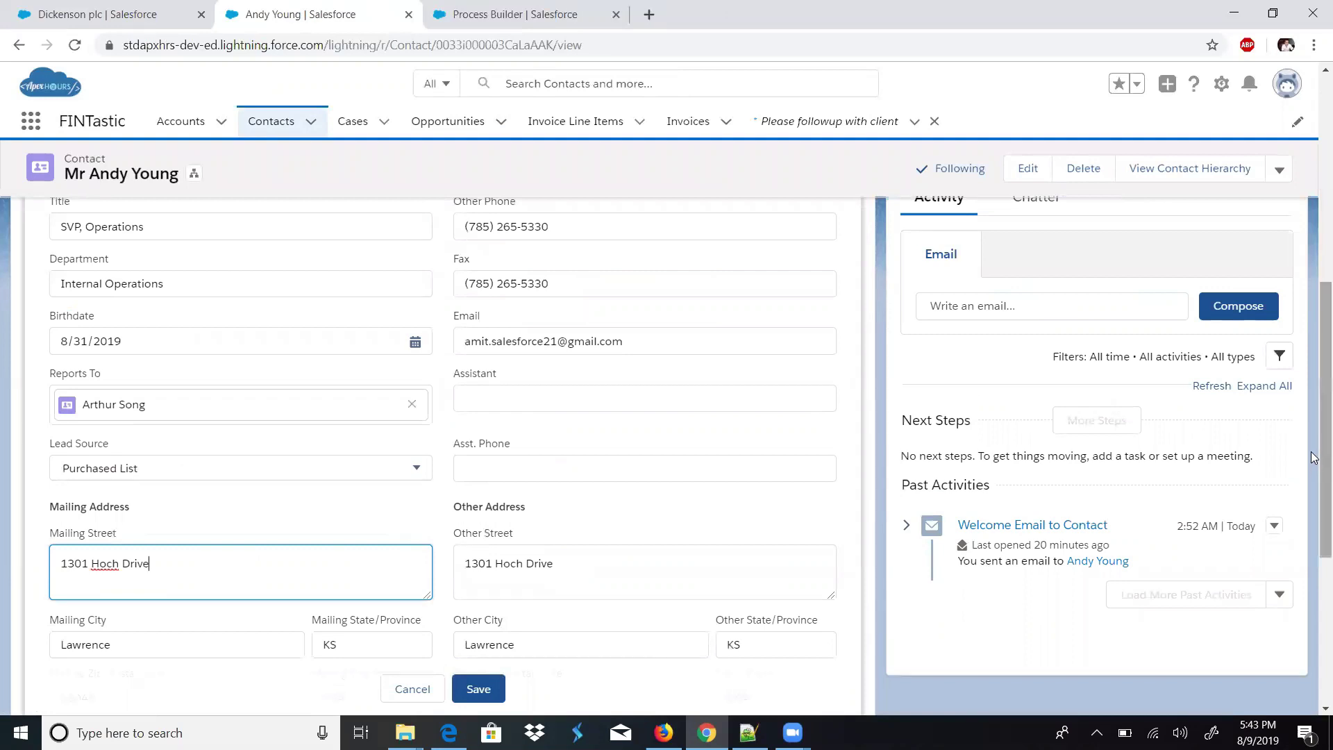
{"action": "scroll", "coordinate": [613, 417], "scroll_direction": "down", "scroll_amount": 5}
{"action": "left_click", "coordinate": [763, 347]}
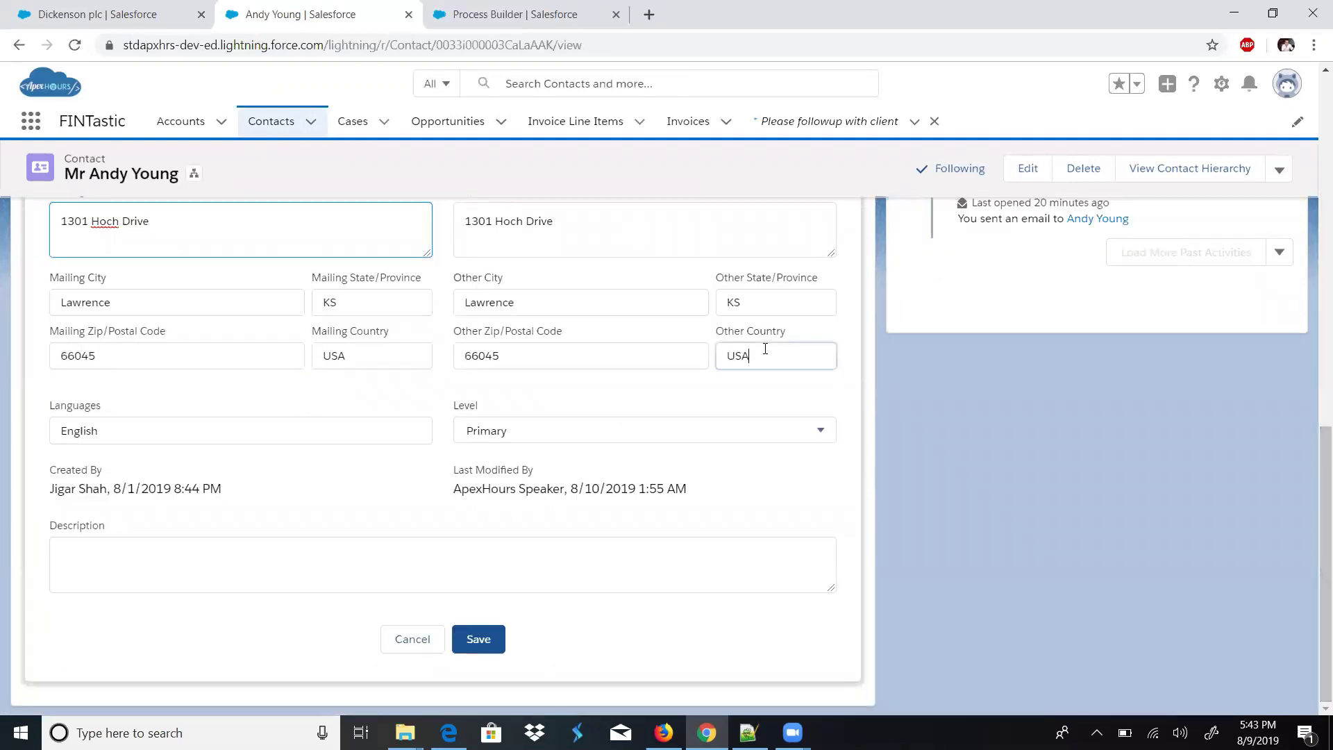
{"action": "type", "text": "IN"}
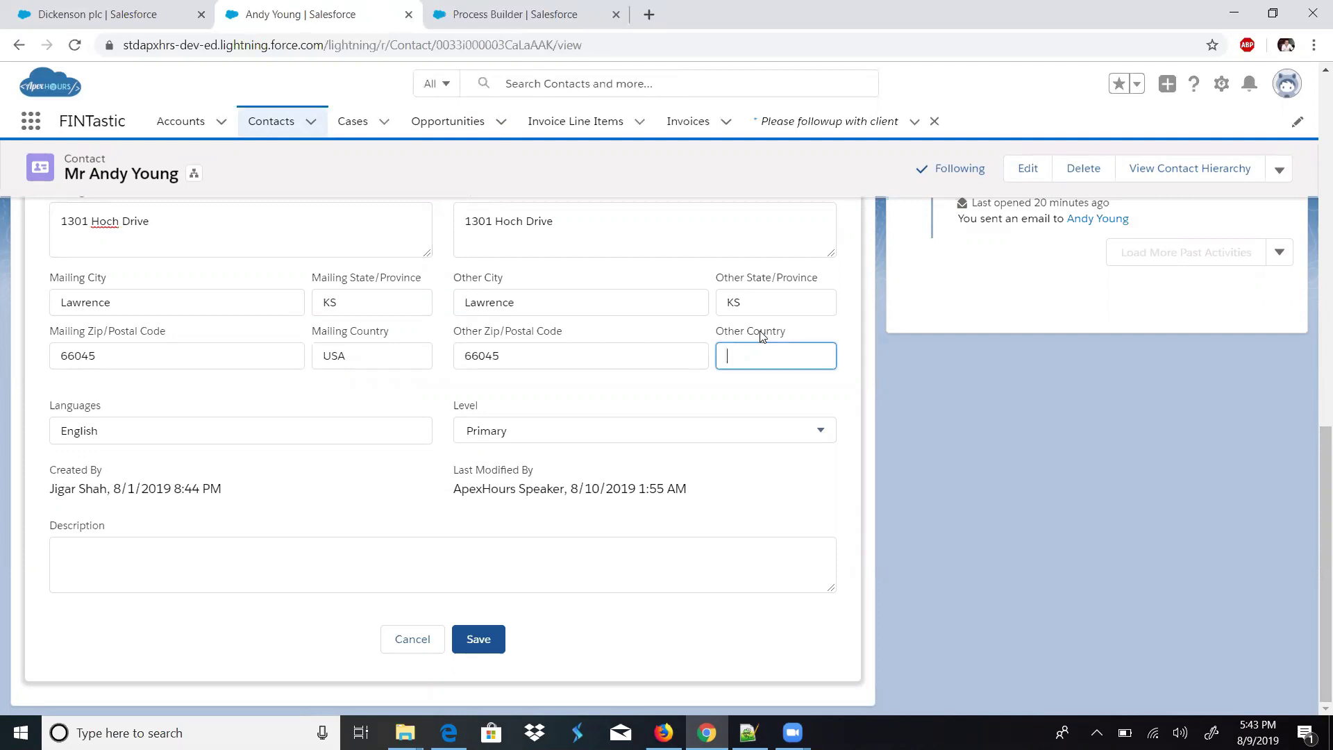
{"action": "type", "text": "INDIA"}
{"action": "left_click", "coordinate": [478, 638]}
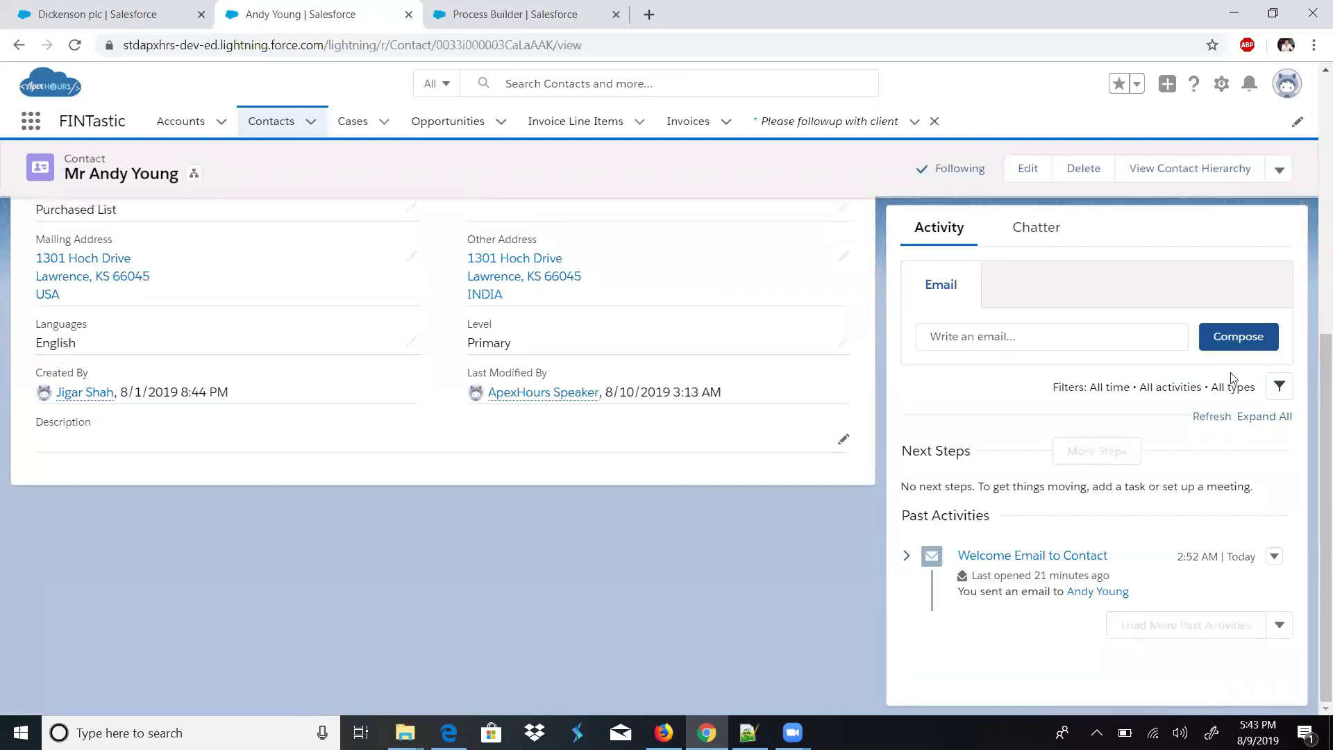
- Change the Mailing Country to INDIA, save, and open the Dickenson plc account
{"action": "left_click", "coordinate": [233, 300]}
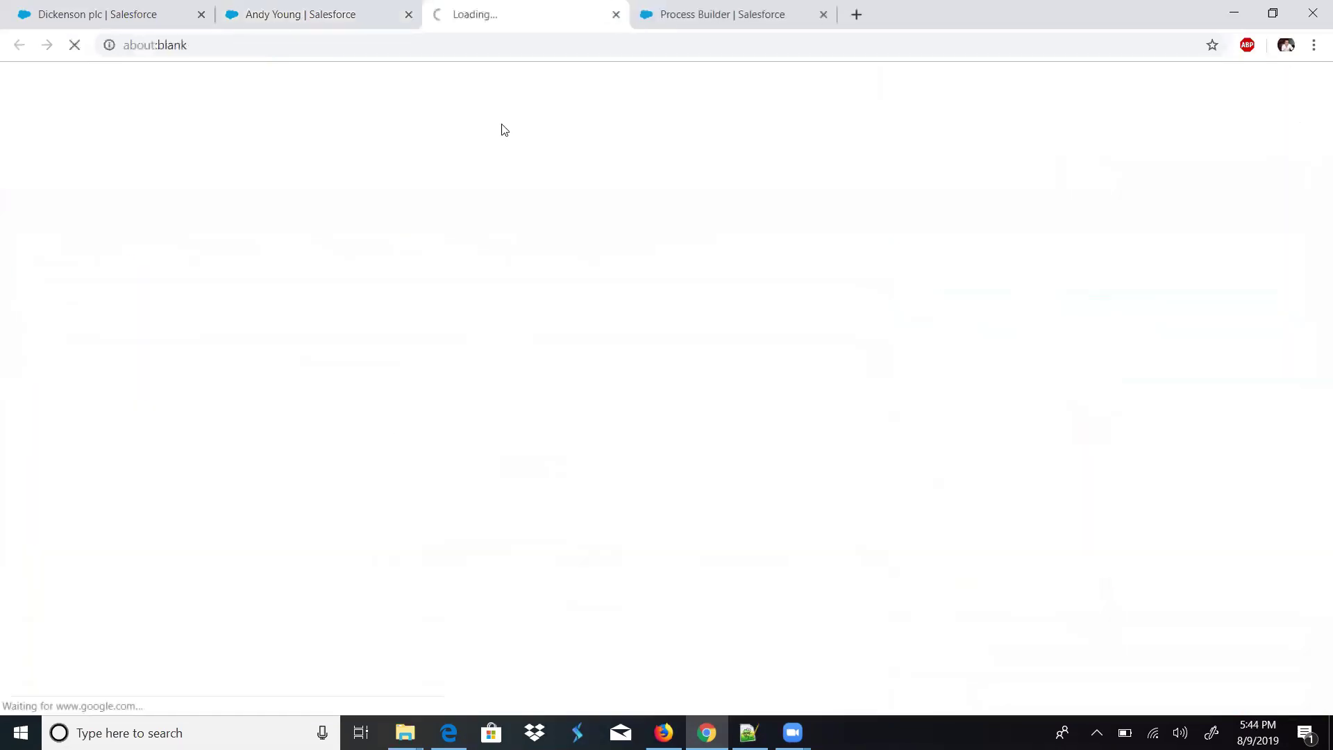
{"action": "key", "text": "ctrl+w"}
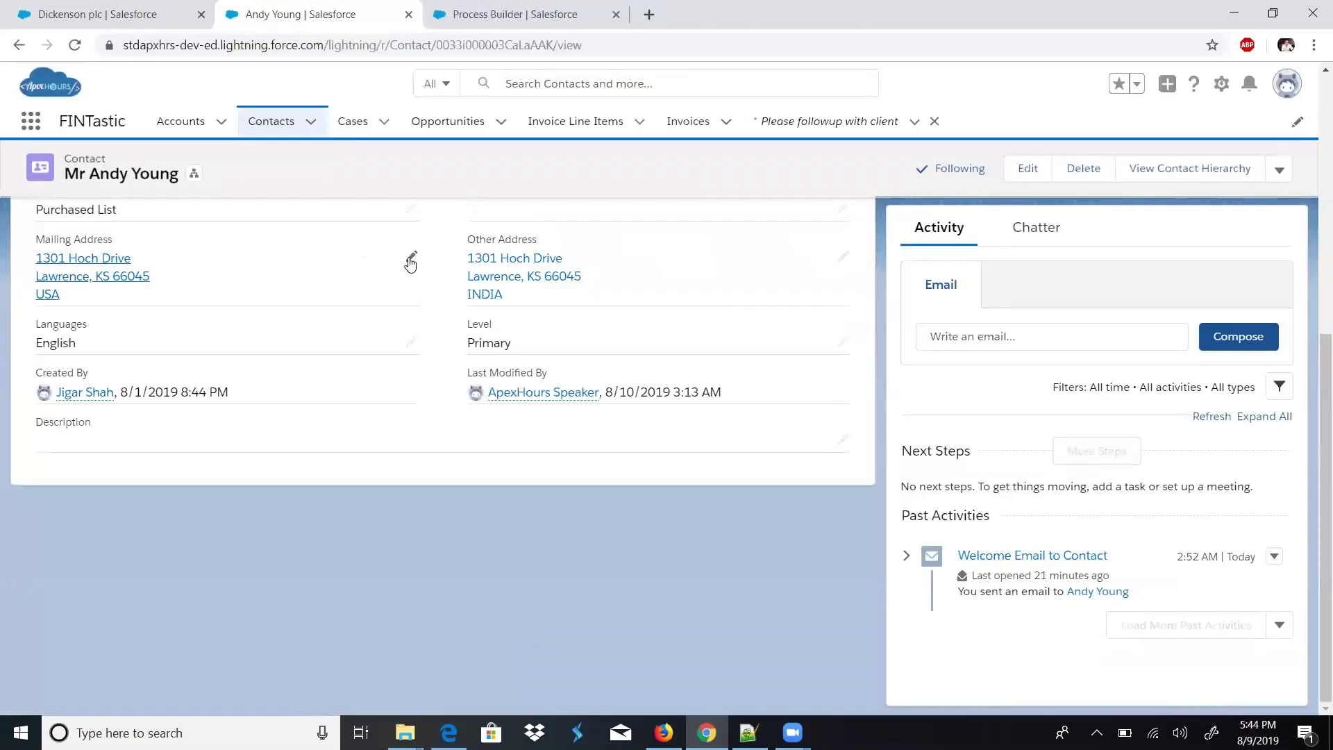
{"action": "left_click", "coordinate": [411, 260]}
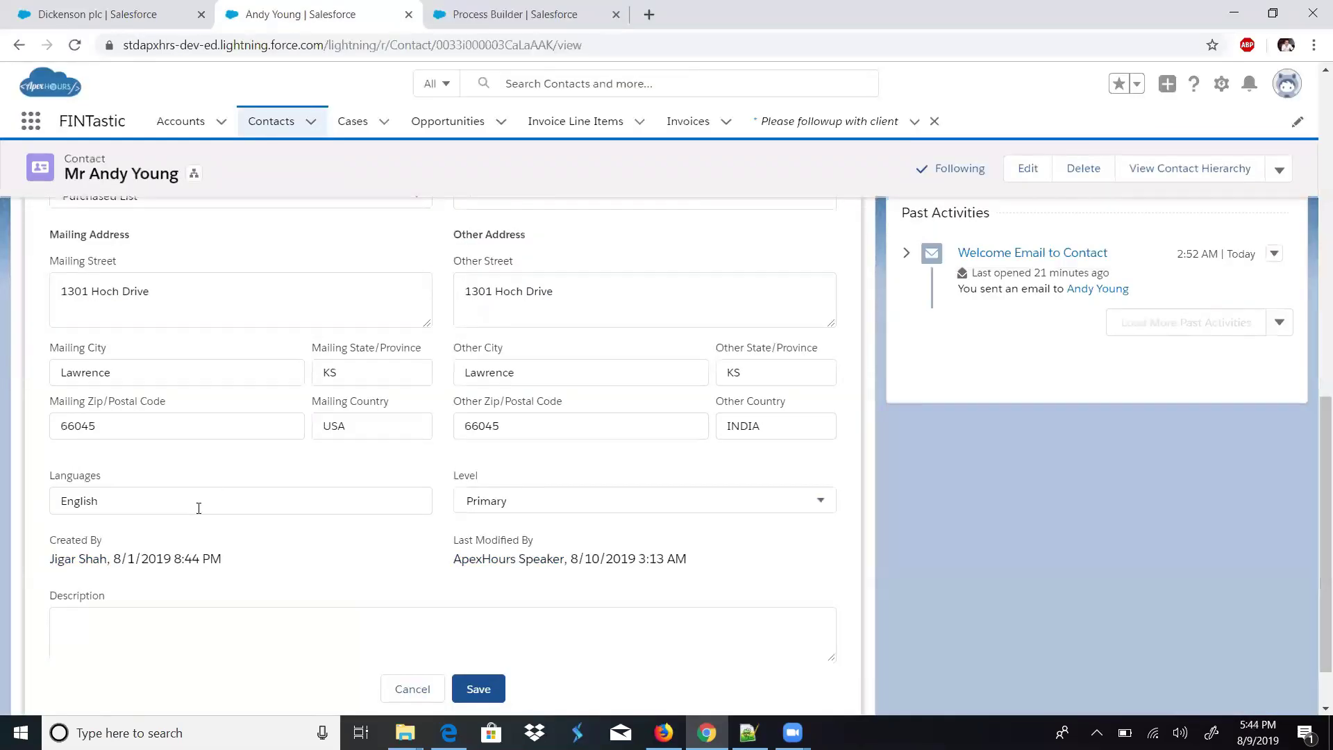
{"action": "scroll", "coordinate": [1312, 473], "scroll_direction": "down", "scroll_amount": 1}
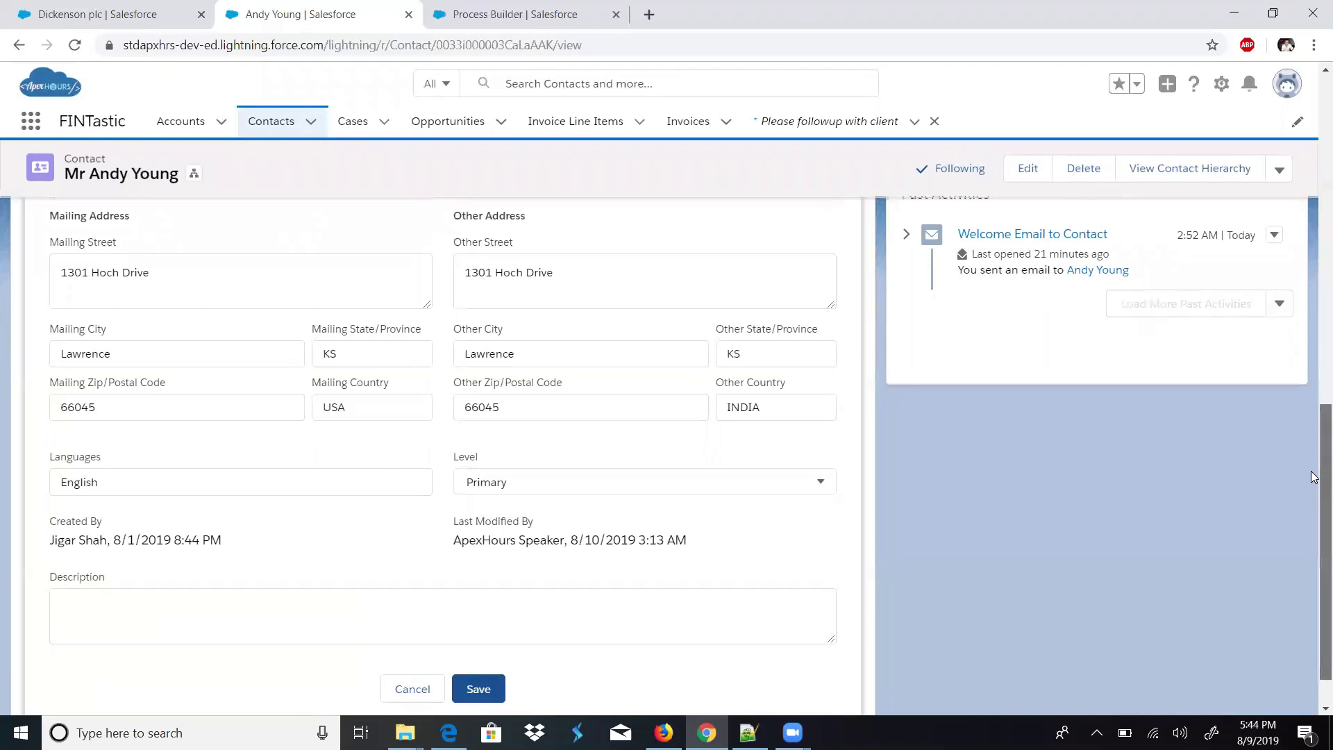
{"action": "double_click", "coordinate": [371, 409]}
{"action": "type", "text": "INDIA"}
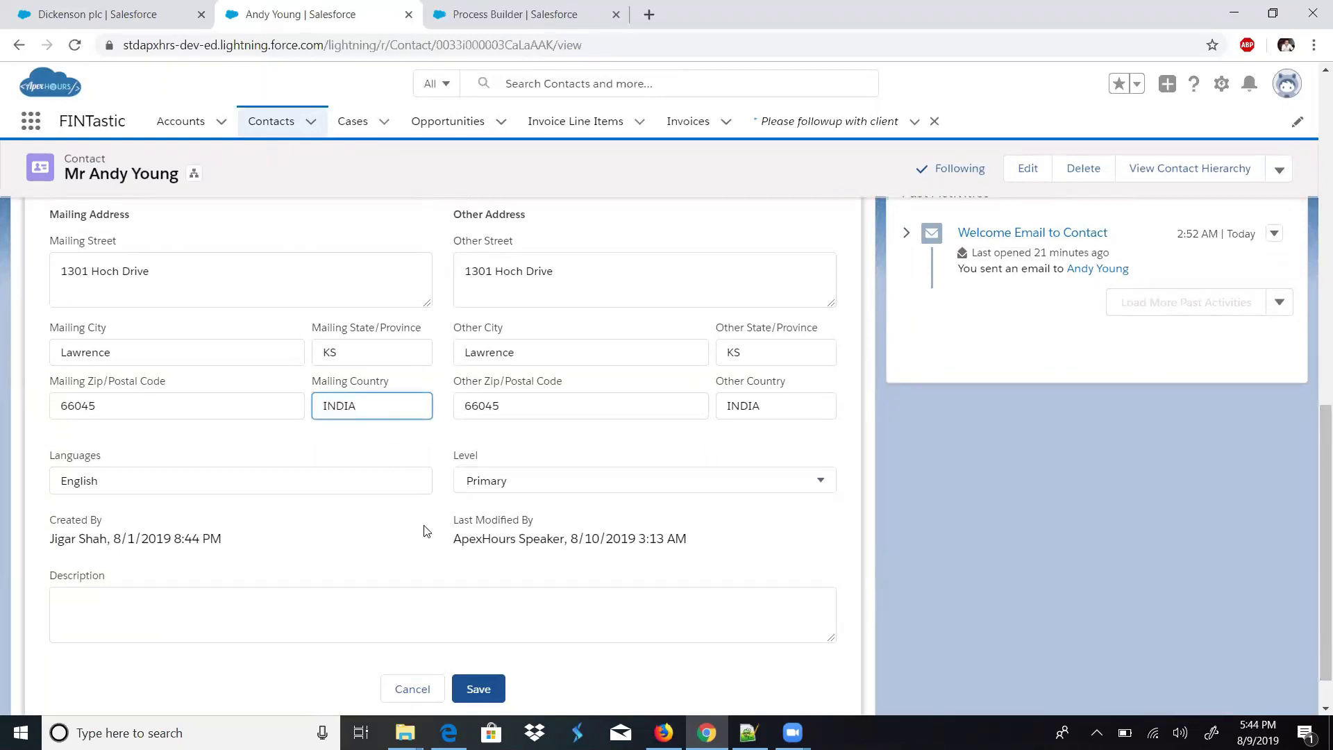
{"action": "left_click", "coordinate": [472, 679]}
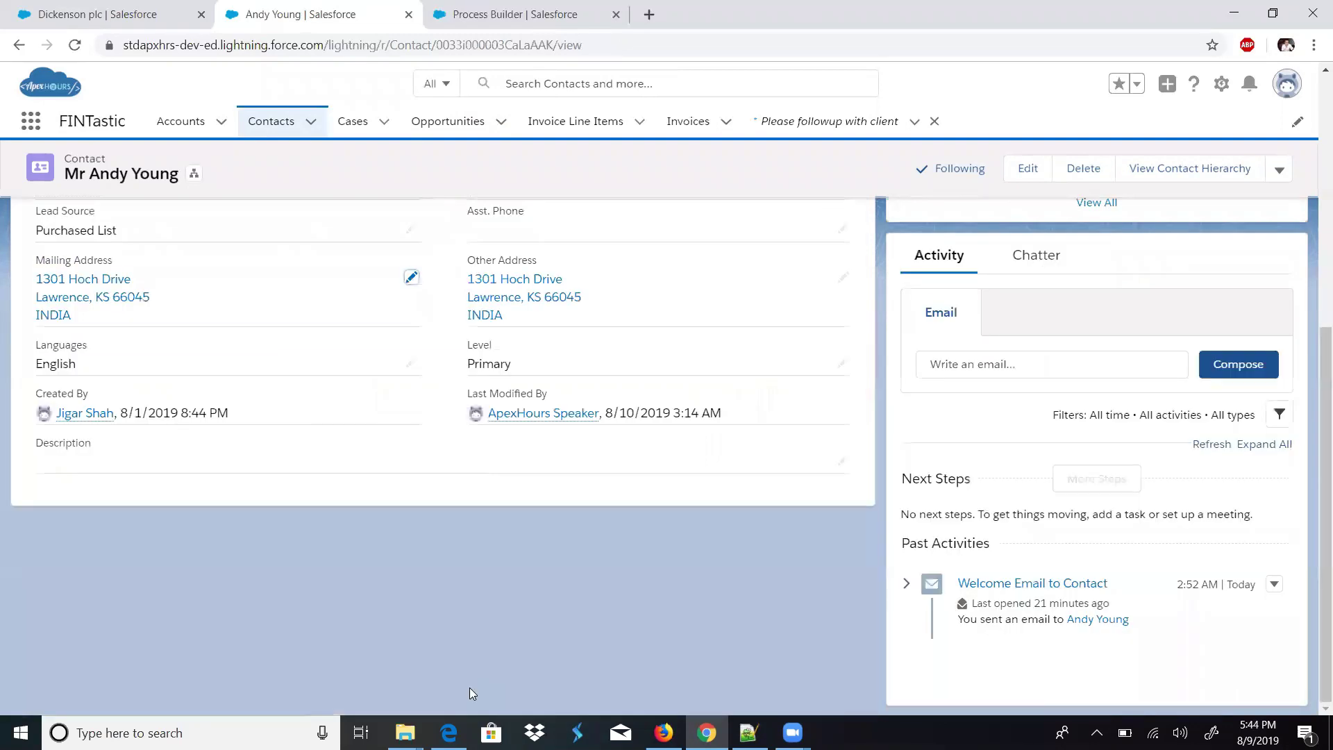
{"action": "scroll", "coordinate": [354, 358], "scroll_direction": "up", "scroll_amount": 4}
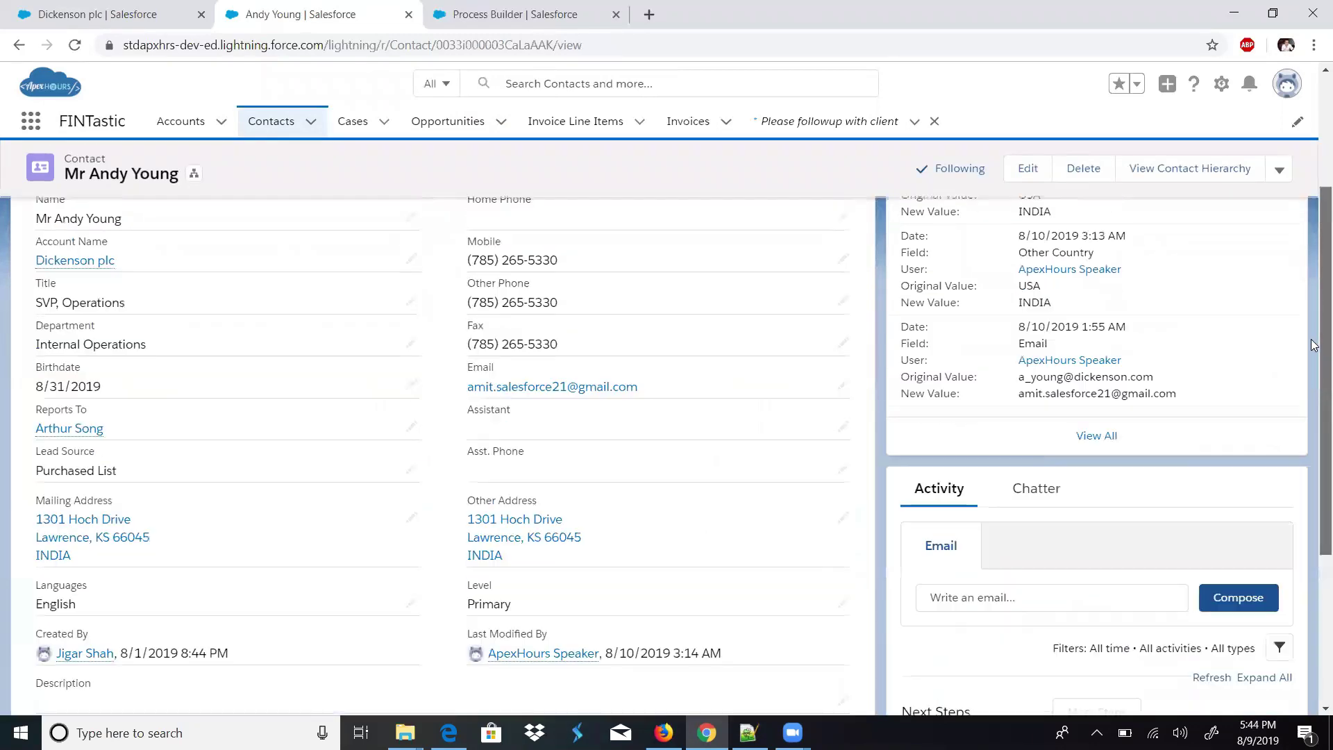
{"action": "left_click", "coordinate": [101, 266]}
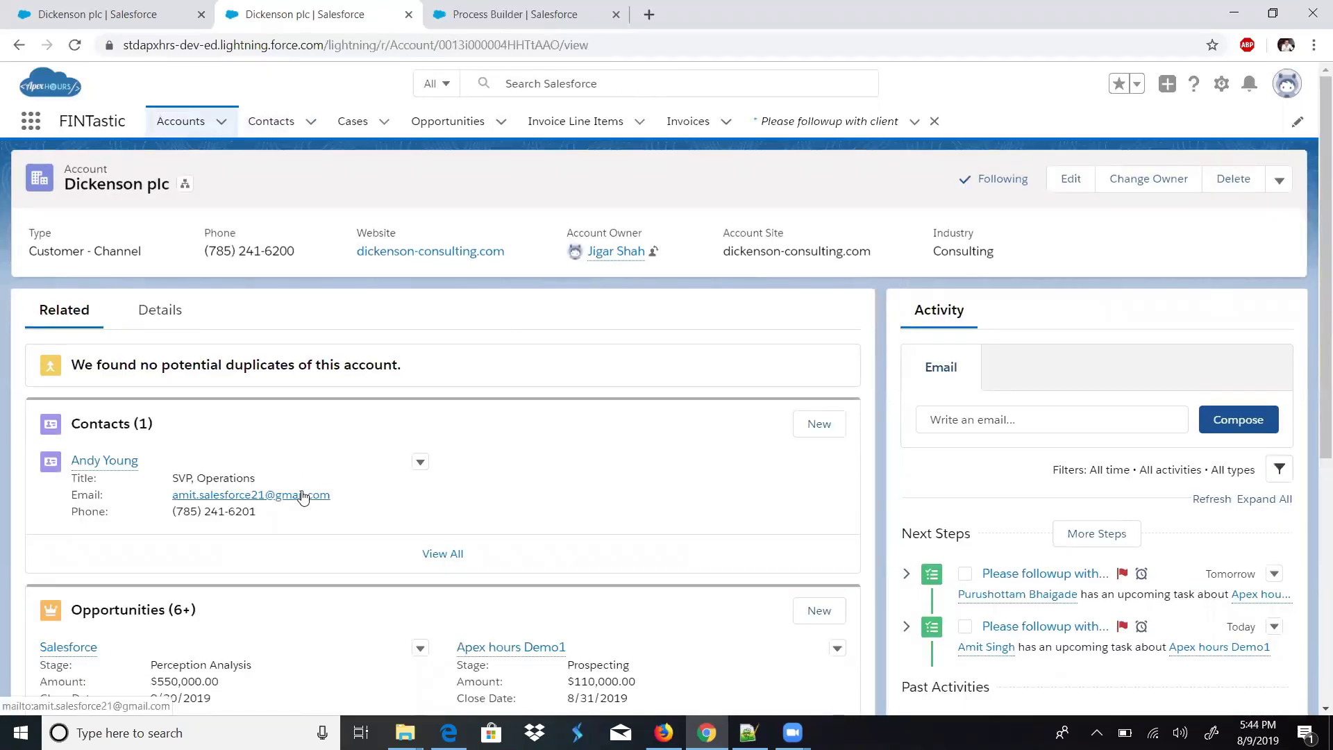
- Set Dickenson plc's billing address to the suggested alpharetta, Georgia 30005, United States and save
{"action": "left_click", "coordinate": [171, 313]}
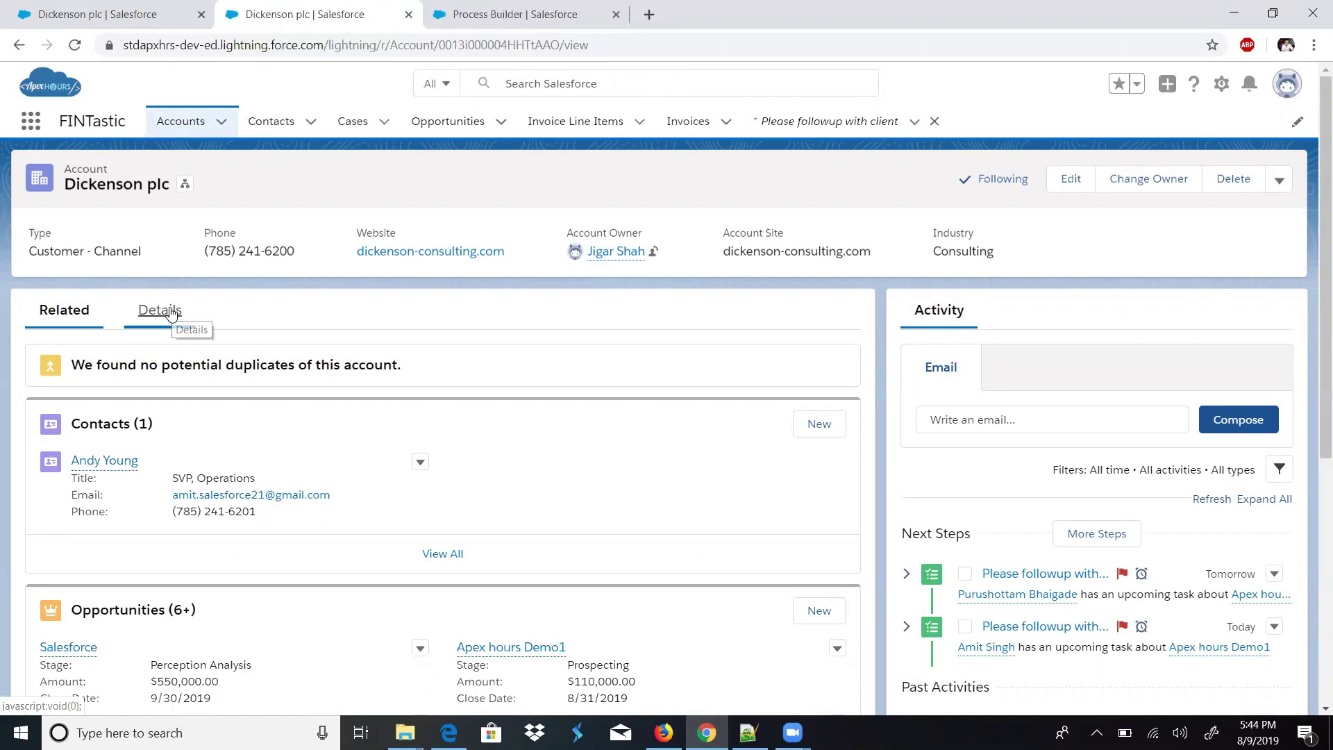
{"action": "double_click", "coordinate": [101, 186]}
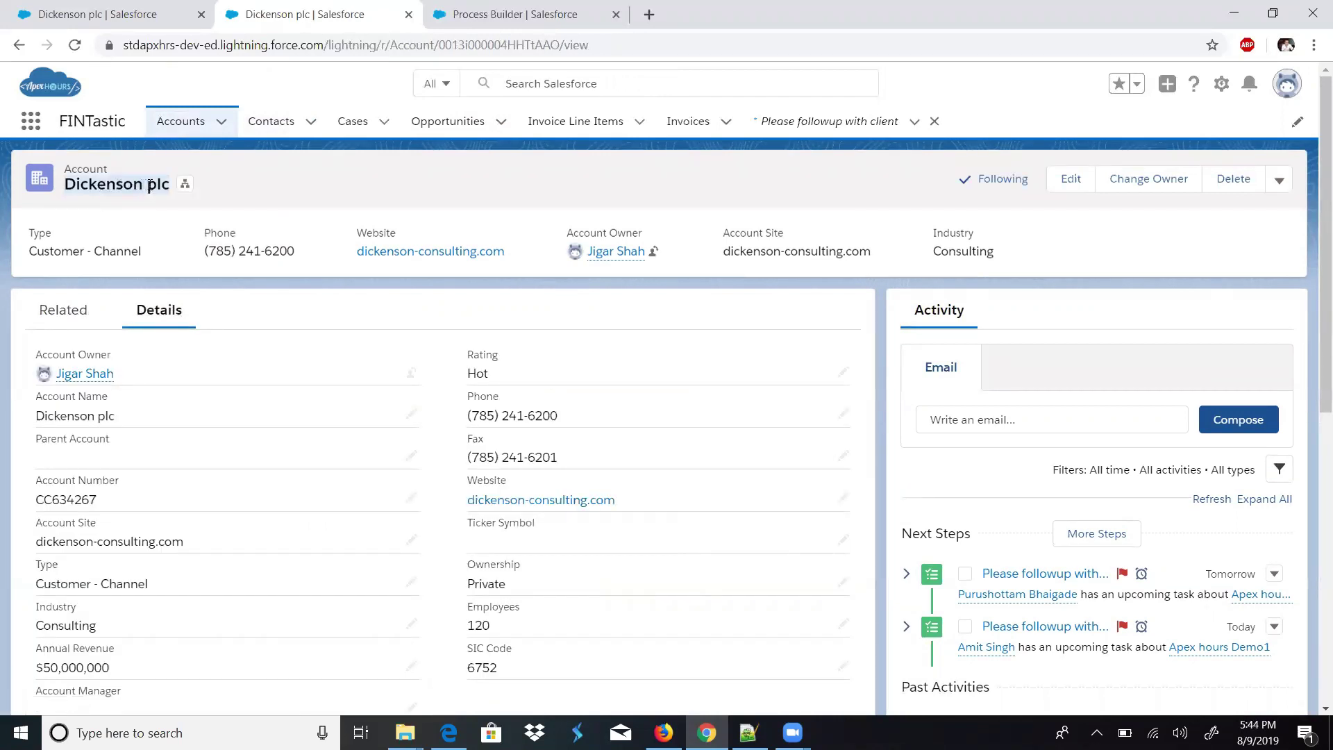
{"action": "left_click_drag", "start_coordinate": [1314, 249], "coordinate": [1314, 427]}
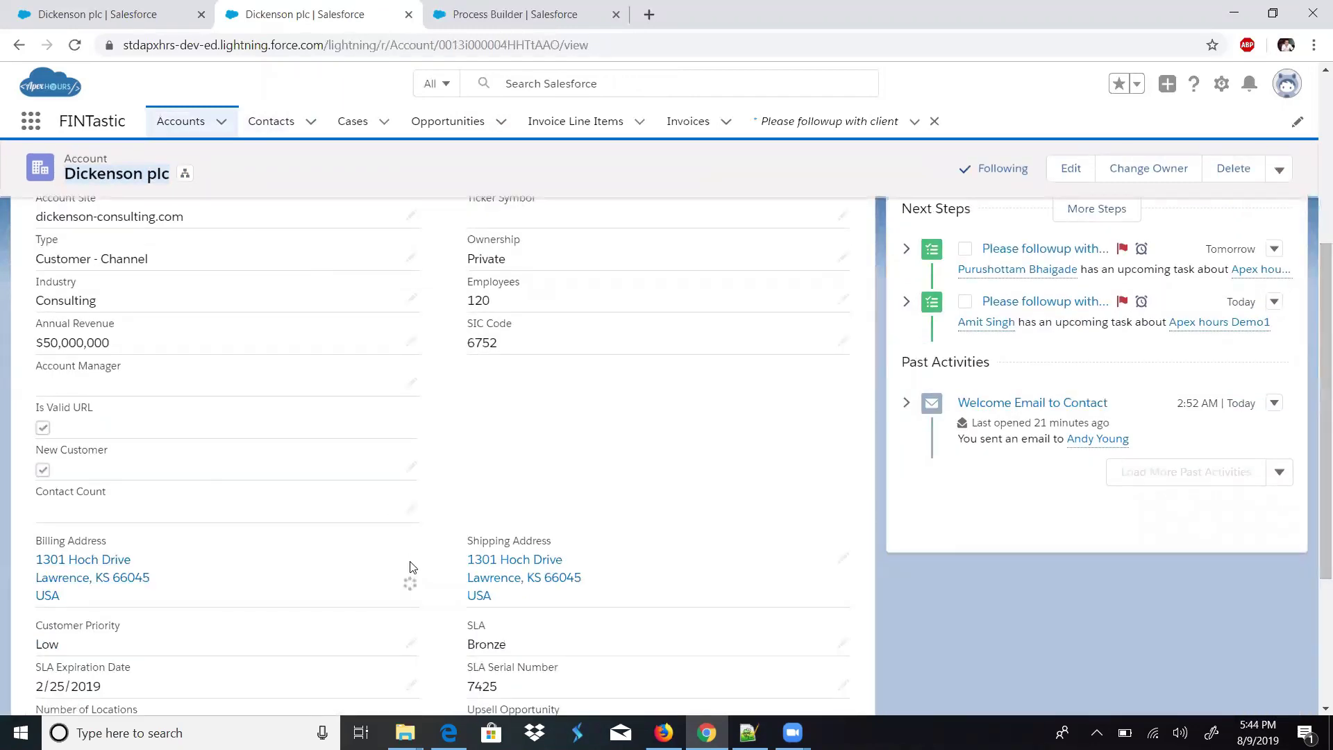
{"action": "left_click", "coordinate": [412, 563]}
{"action": "left_click_drag", "start_coordinate": [1315, 448], "coordinate": [1314, 583]}
{"action": "left_click", "coordinate": [367, 359]}
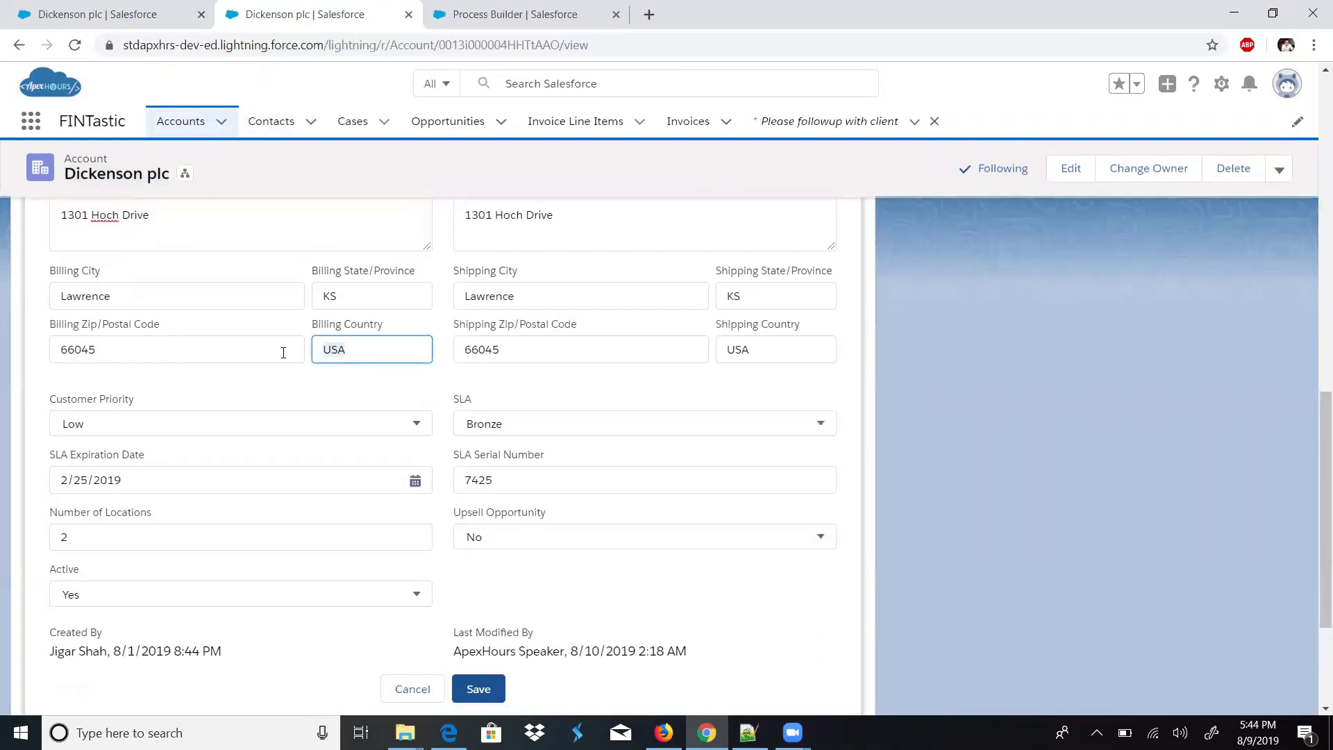
{"action": "type", "text": "Uni"}
{"action": "left_click", "coordinate": [347, 386]}
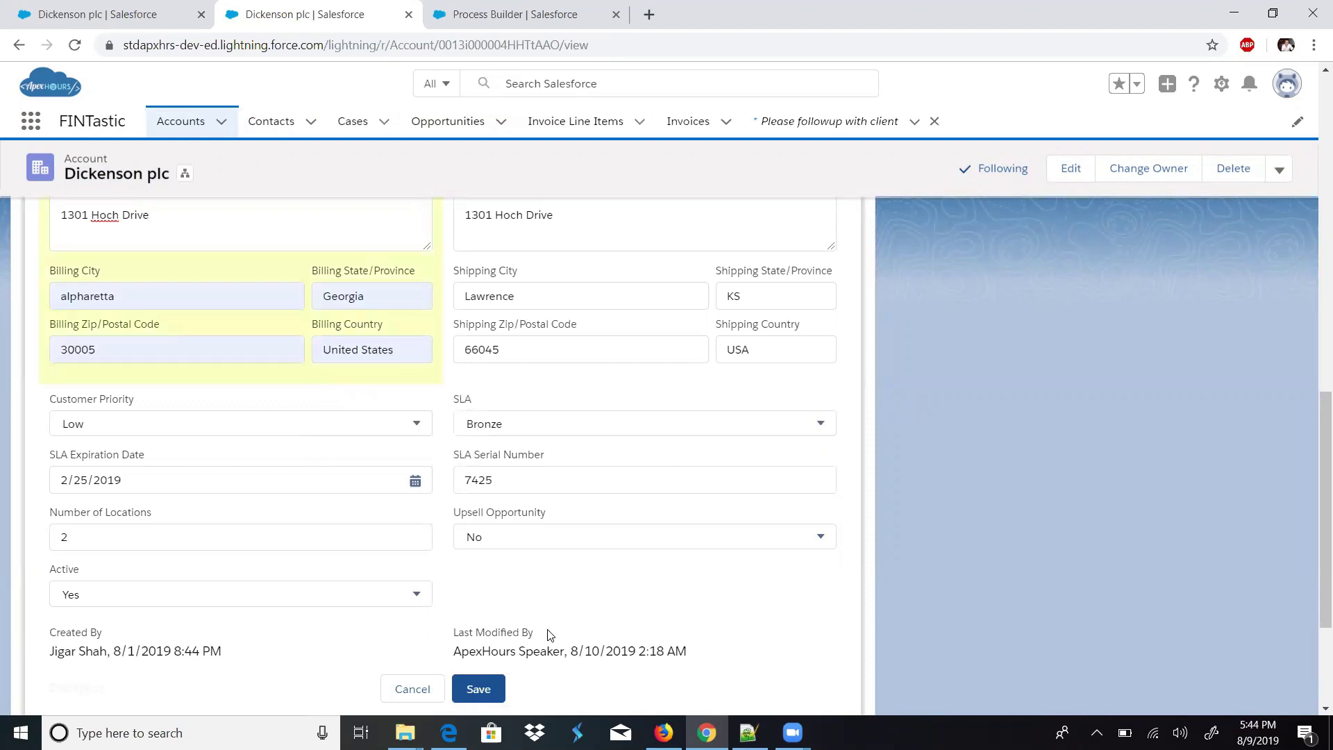
{"action": "left_click", "coordinate": [490, 687]}
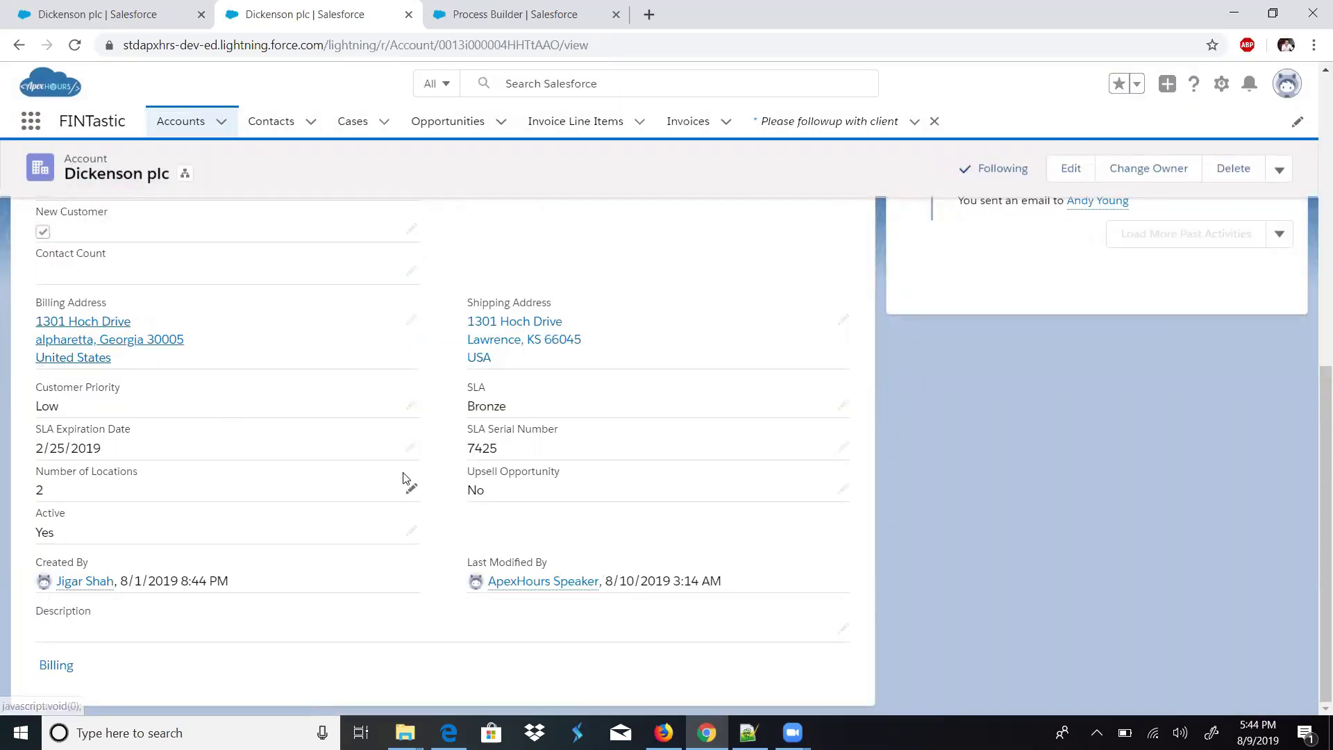
- Open the account's contact record from its Related list
{"action": "scroll", "coordinate": [906, 583], "scroll_direction": "up", "scroll_amount": 7}
{"action": "left_click", "coordinate": [95, 237]}
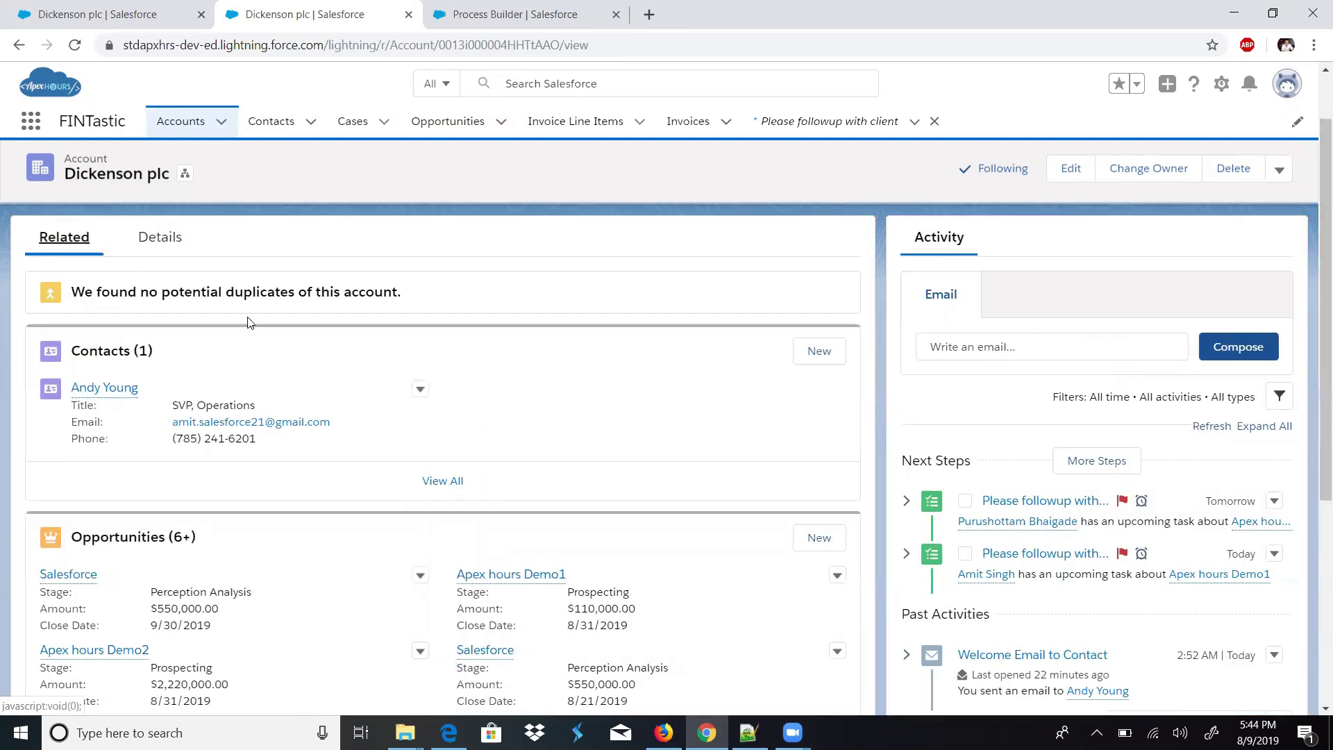
{"action": "left_click", "coordinate": [122, 391]}
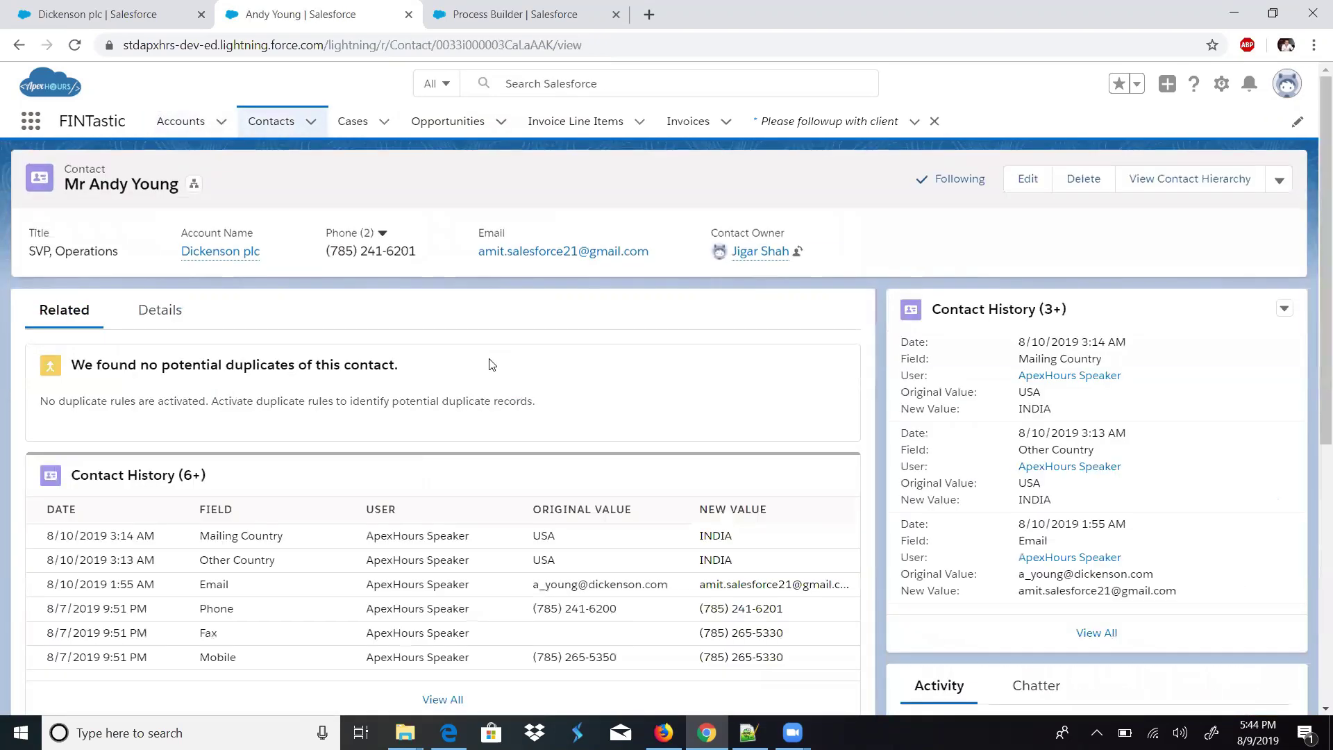
- Check that the contact's Mailing Address now shows United States, including on the map
{"action": "left_click", "coordinate": [151, 326]}
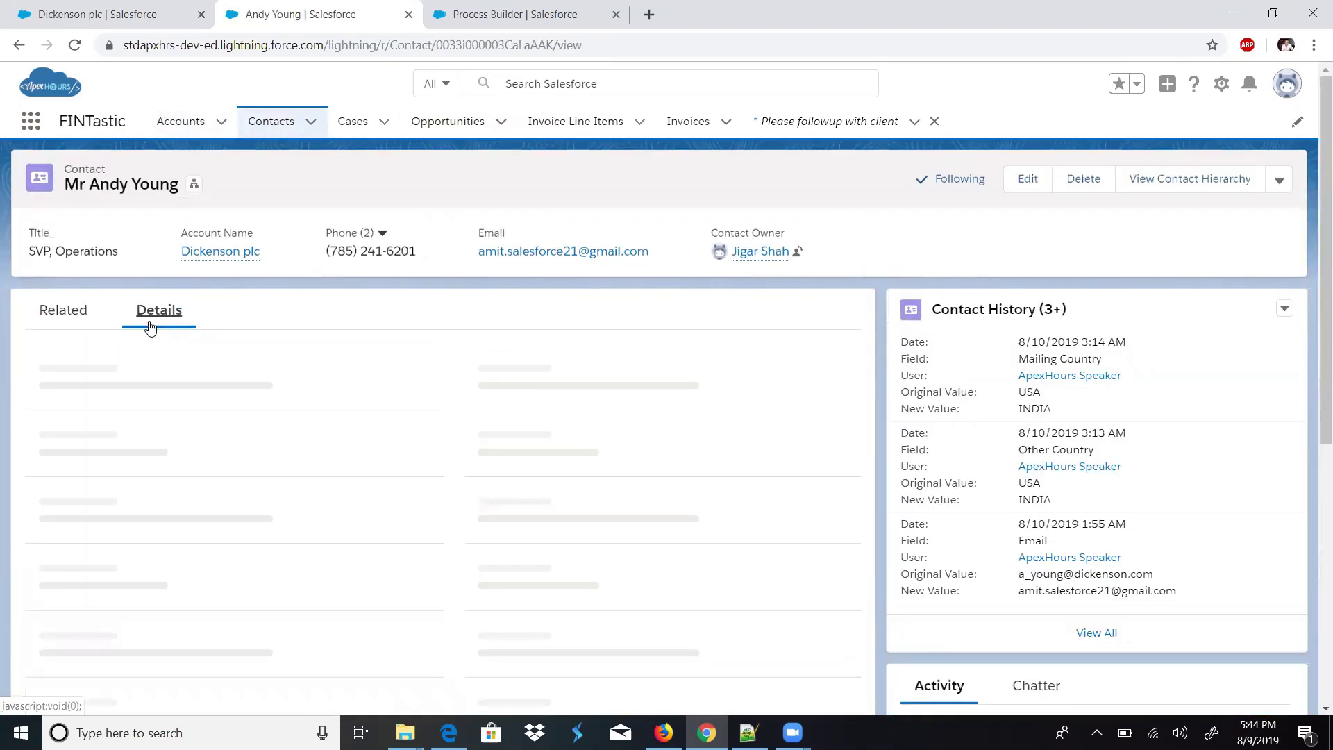
{"action": "scroll", "coordinate": [1315, 470], "scroll_direction": "down", "scroll_amount": 4}
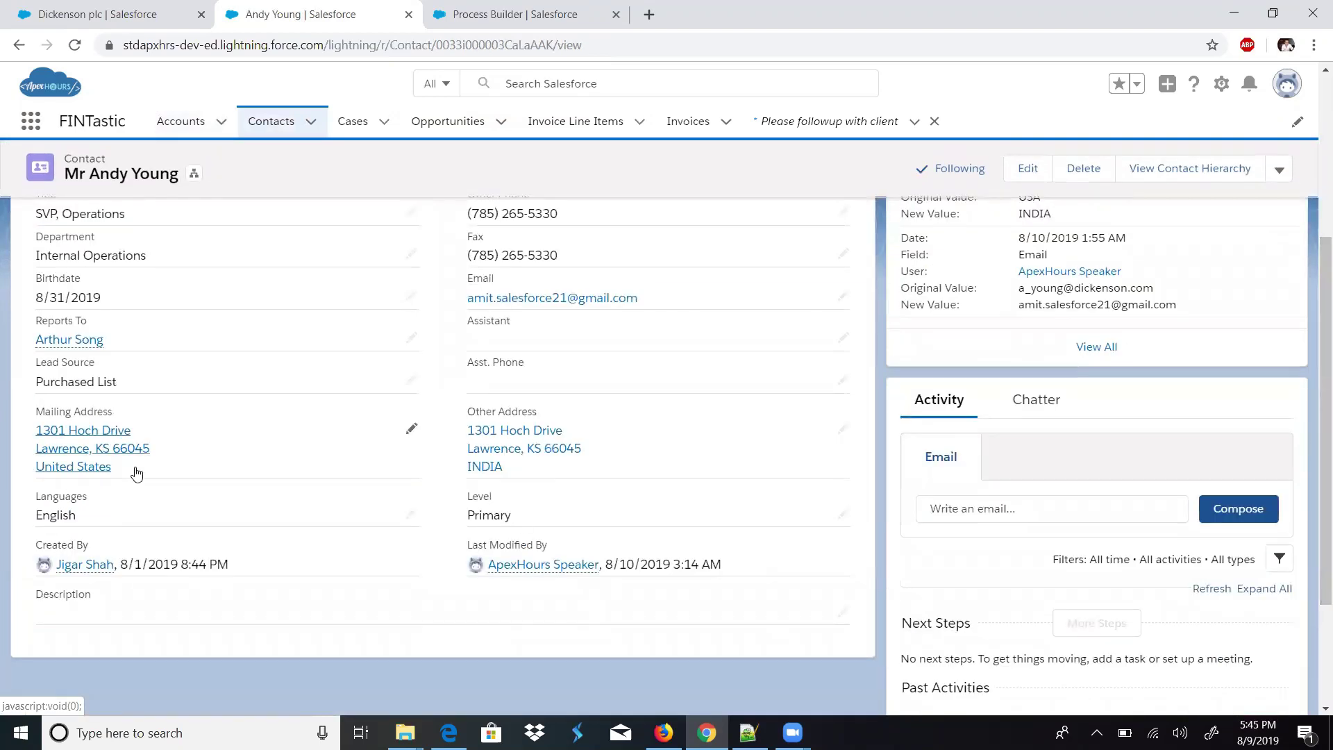
{"action": "left_click", "coordinate": [39, 469]}
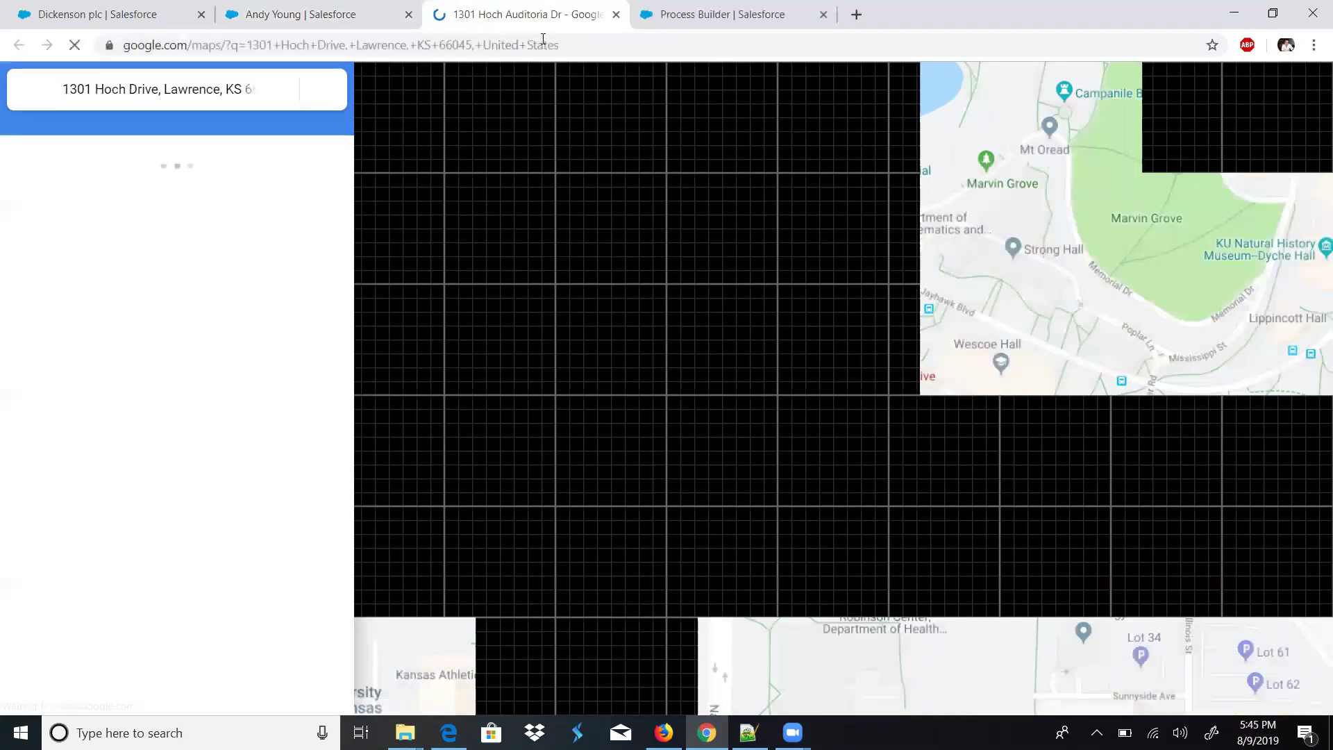
{"action": "left_click", "coordinate": [336, 10]}
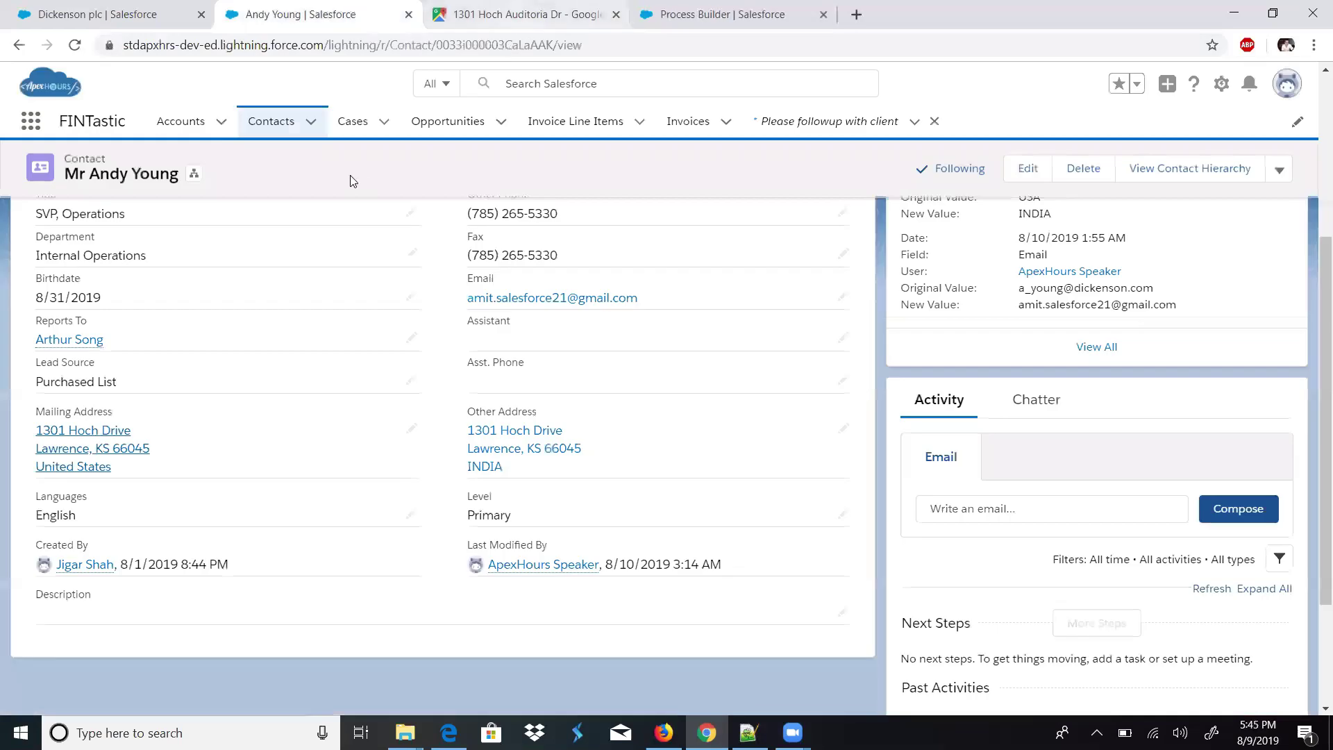
{"action": "left_click", "coordinate": [496, 16]}
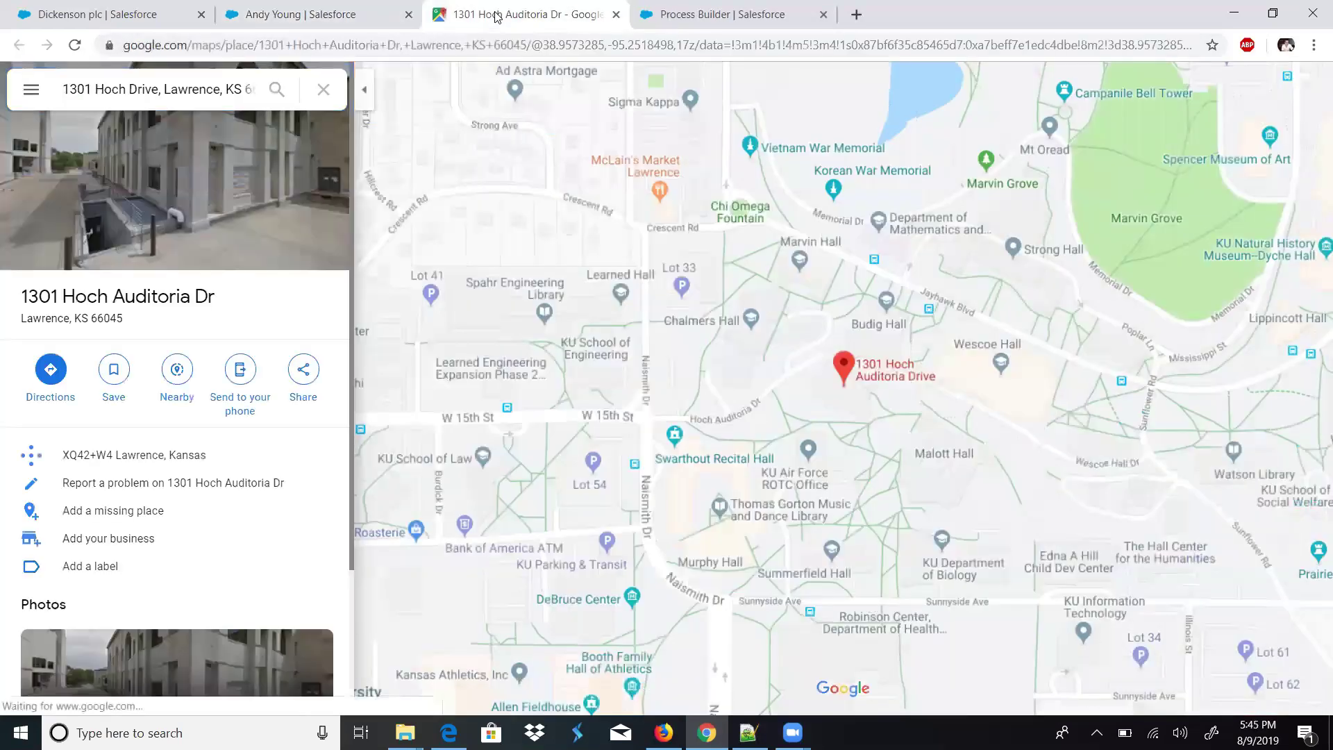
{"action": "left_click", "coordinate": [613, 13]}
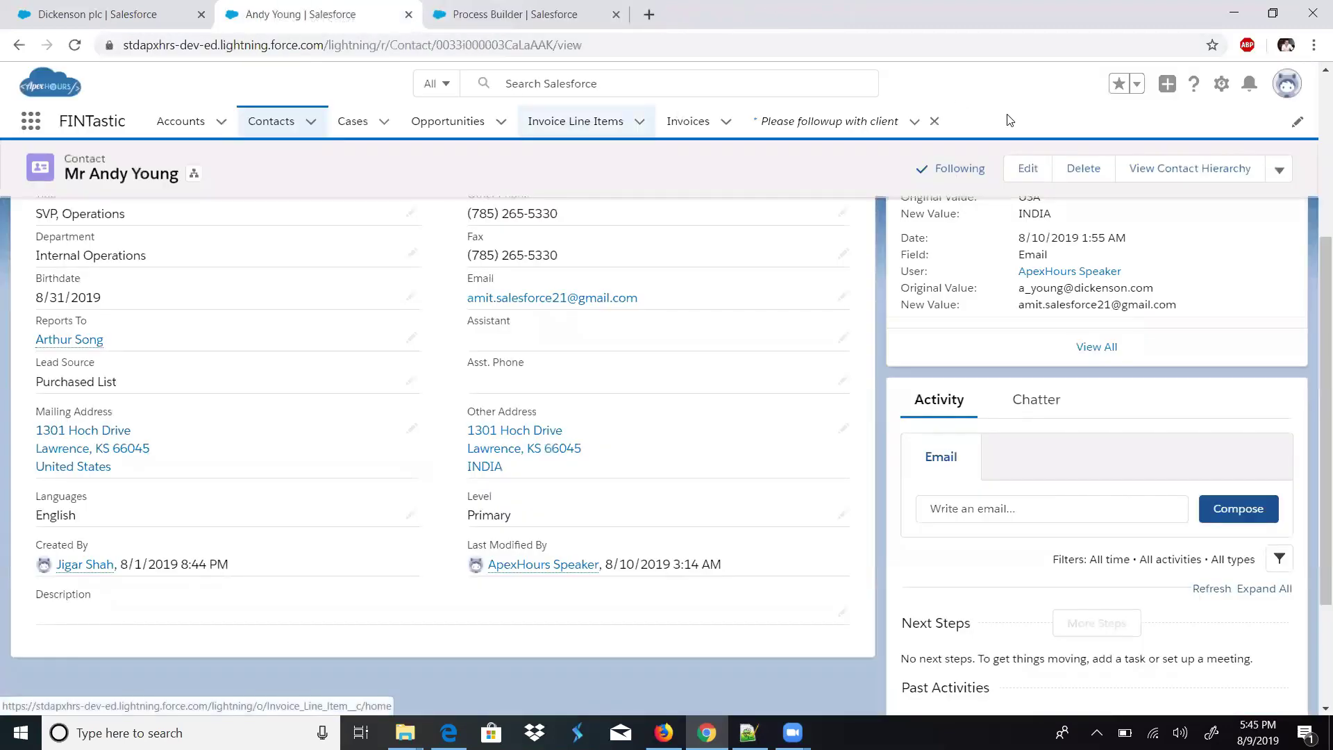
- Open Chatter Home via the App Launcher and highlight the 'Contact Address is changed. United States' post
{"action": "left_click", "coordinate": [31, 125]}
{"action": "type", "text": "c"}
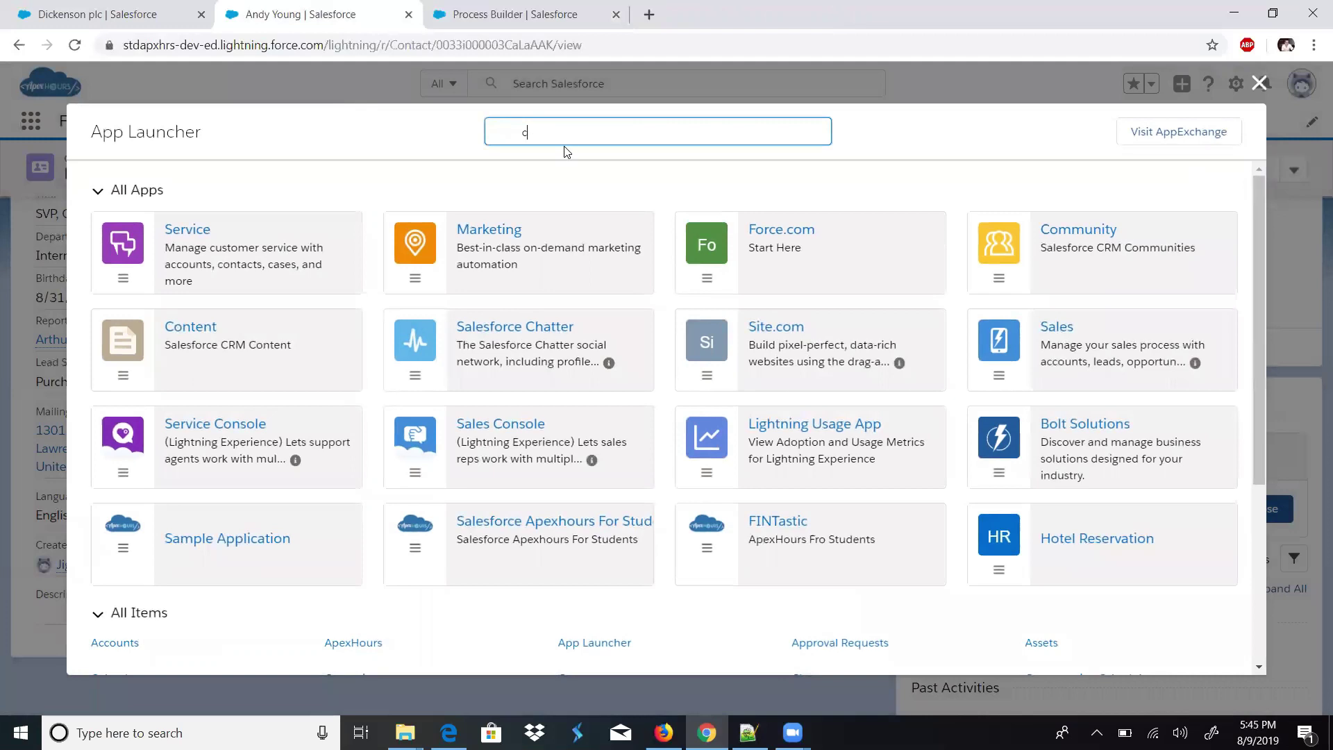
{"action": "type", "text": "hater"}
{"action": "key", "text": "BackSpace"}
{"action": "key", "text": "BackSpace"}
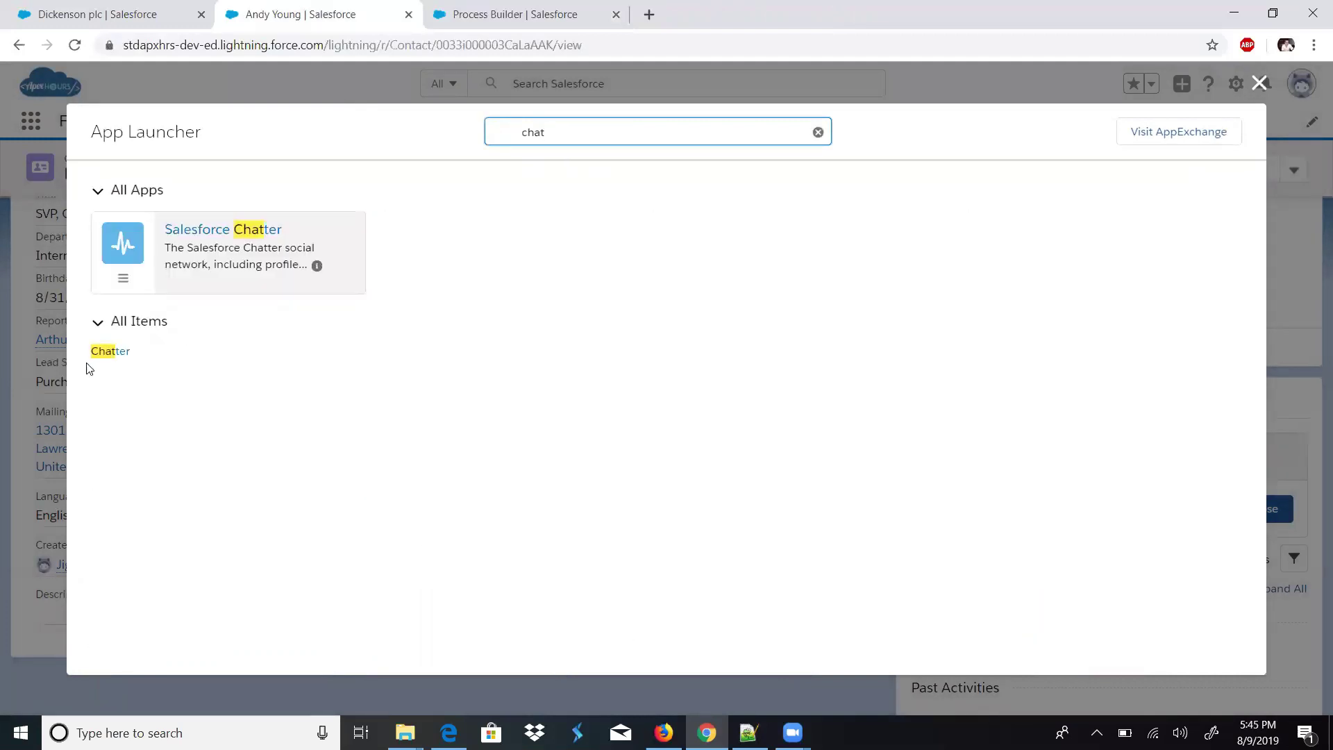
{"action": "left_click", "coordinate": [99, 353]}
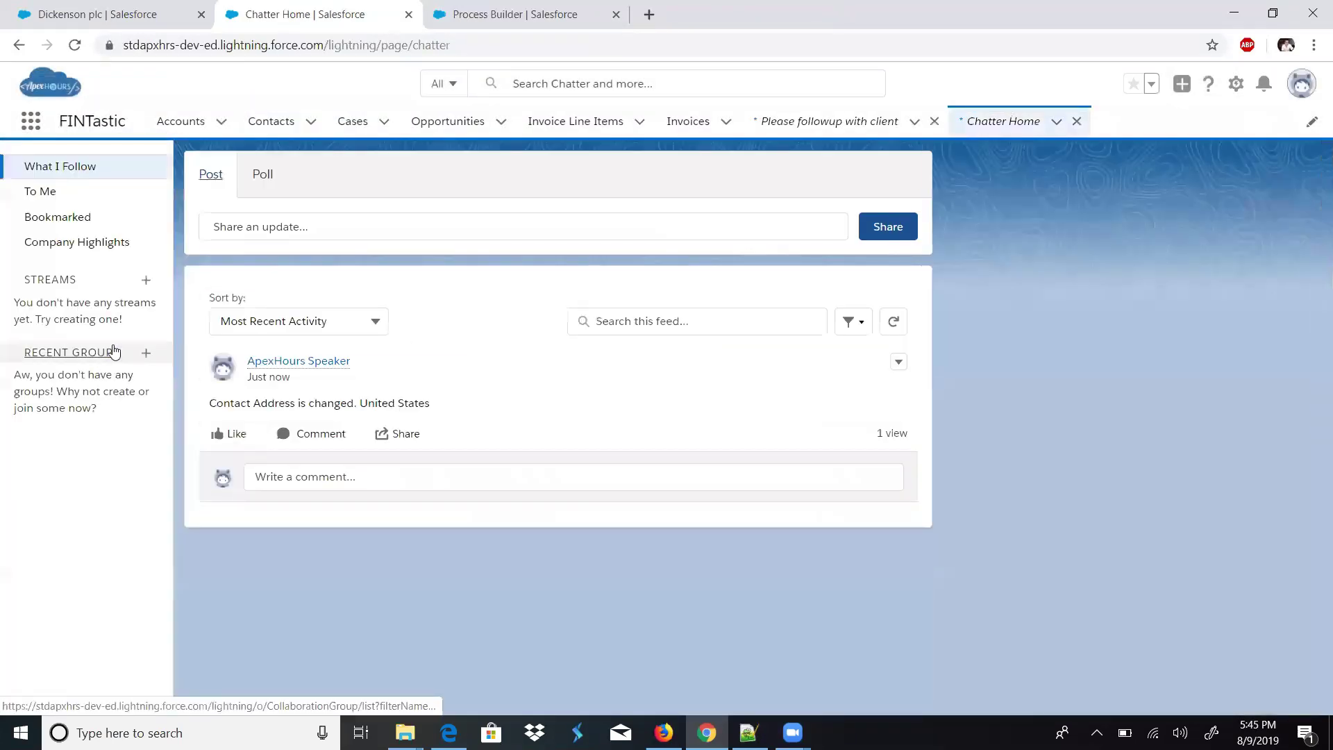
{"action": "left_click_drag", "start_coordinate": [216, 399], "coordinate": [201, 410]}
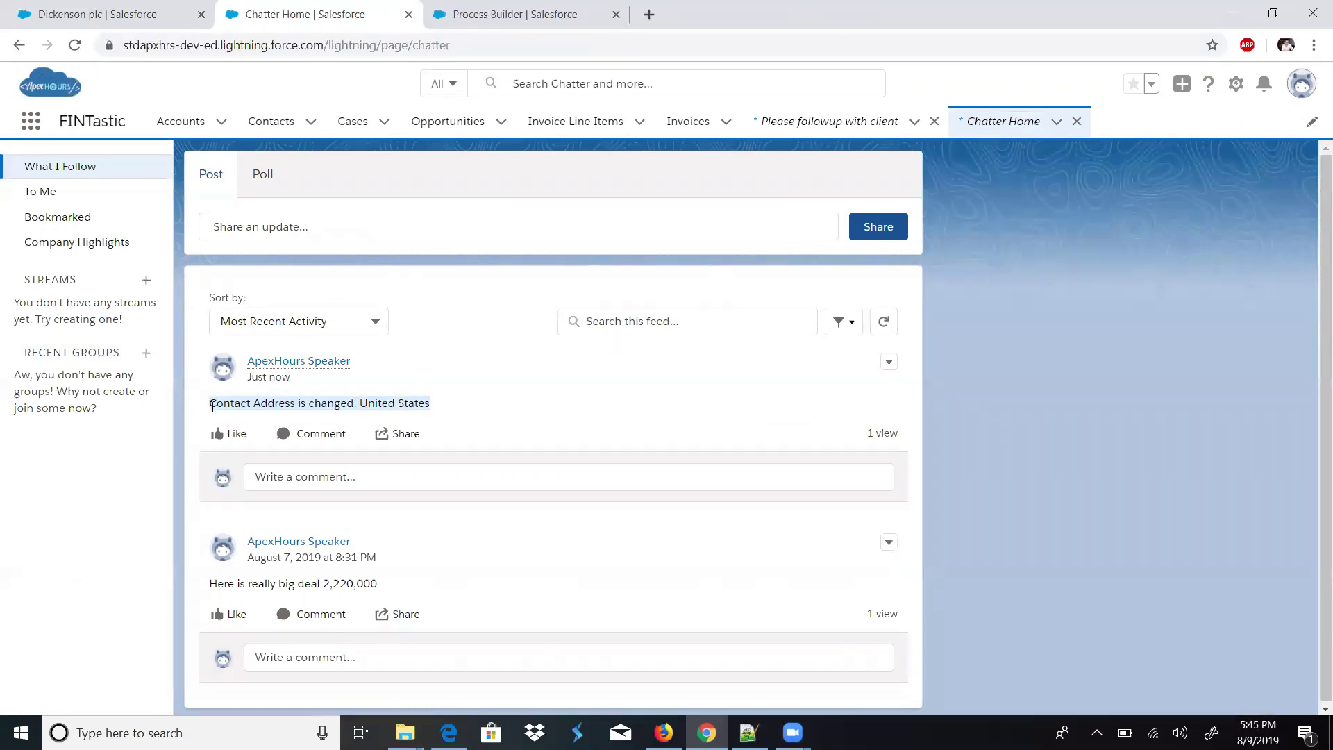
{"action": "left_click_drag", "start_coordinate": [213, 407], "coordinate": [406, 401]}
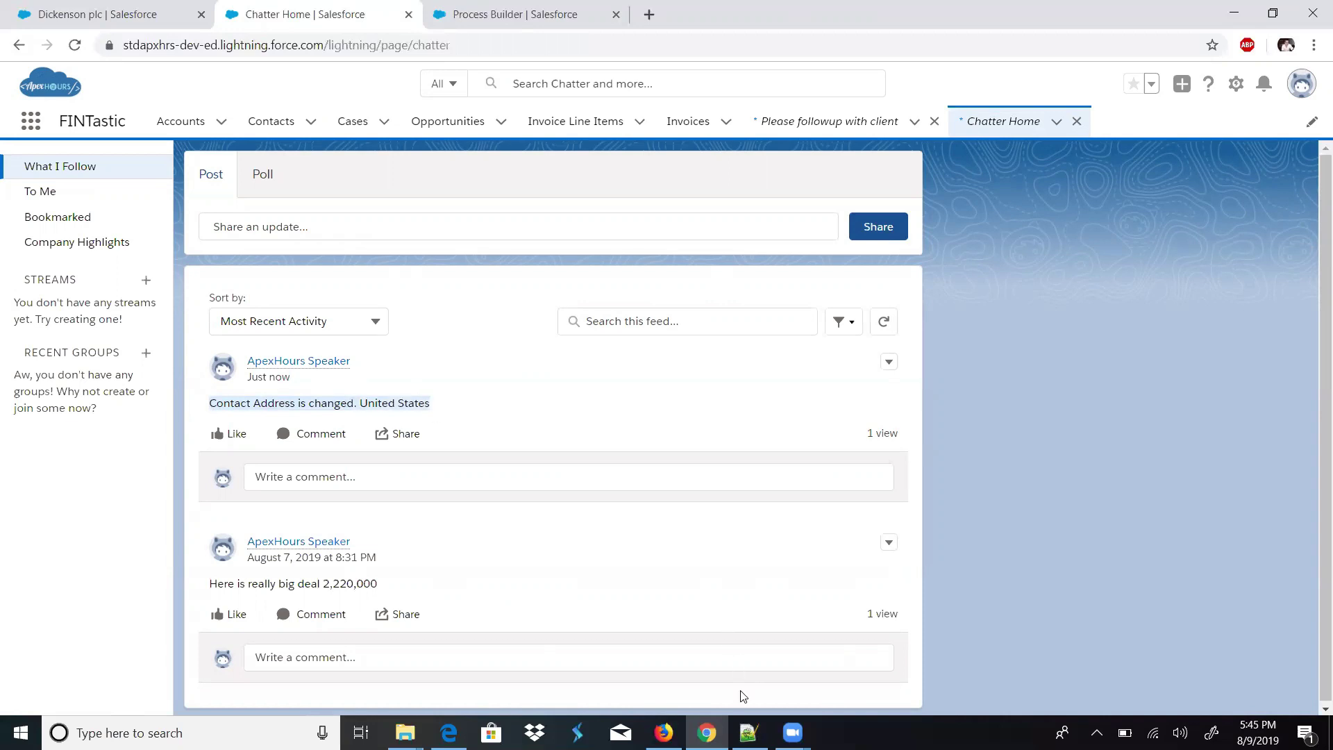